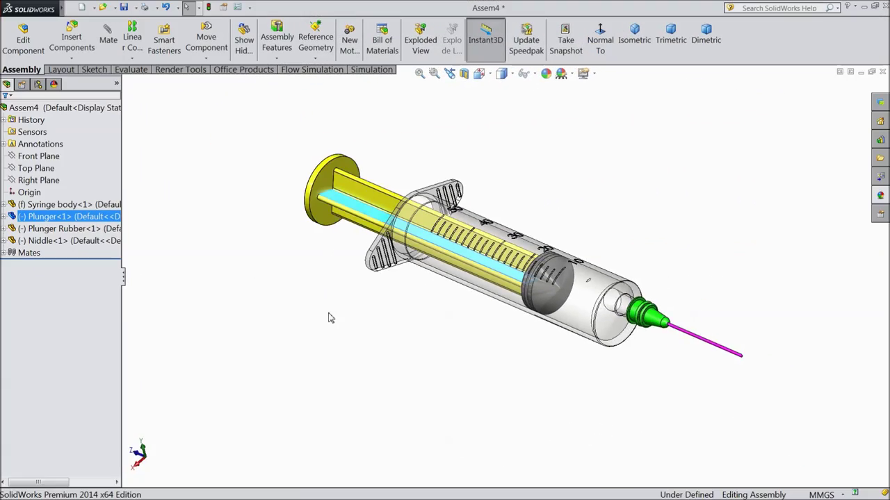
Examine the finished syringe assembly from several angles and try moving its plunger.
{"action": "middle_click_drag", "start_coordinate": [327, 318], "coordinate": [346, 346]}
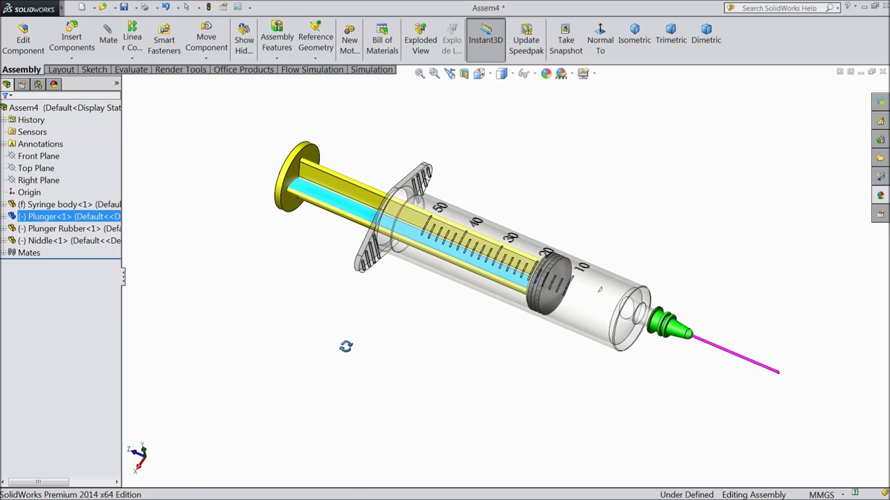
{"action": "scroll", "coordinate": [536, 278], "scroll_direction": "down", "scroll_amount": 3}
{"action": "mouse_move", "coordinate": [440, 324]}
{"action": "middle_mouse_down"}
{"action": "mouse_move", "coordinate": [433, 300]}
{"action": "mouse_move", "coordinate": [403, 303]}
{"action": "mouse_move", "coordinate": [469, 303]}
{"action": "mouse_move", "coordinate": [455, 312]}
{"action": "mouse_move", "coordinate": [384, 308]}
{"action": "mouse_move", "coordinate": [401, 315]}
{"action": "middle_mouse_up"}
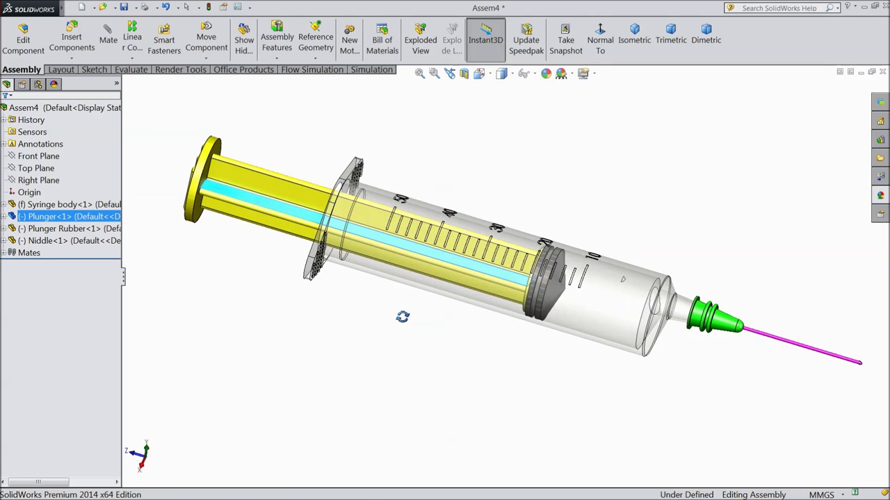
{"action": "left_click_drag", "start_coordinate": [290, 196], "coordinate": [269, 185]}
{"action": "middle_click_drag", "start_coordinate": [308, 287], "coordinate": [274, 262]}
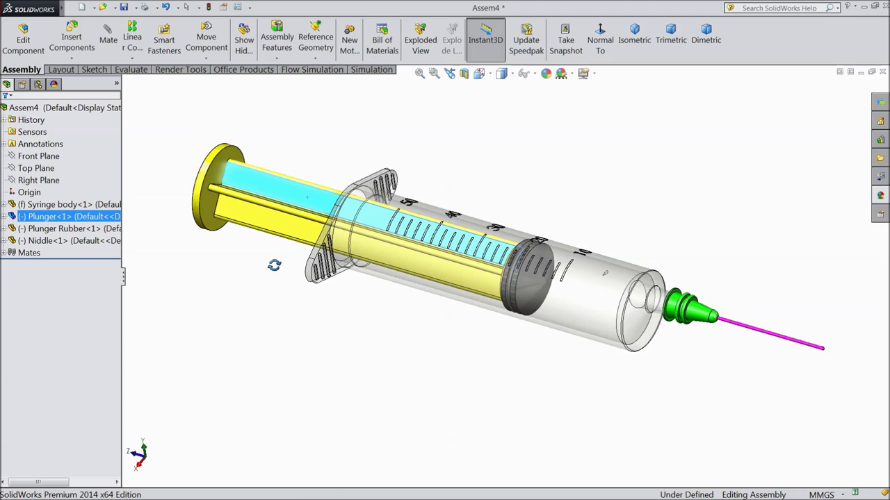
{"action": "left_click_drag", "start_coordinate": [415, 269], "coordinate": [380, 318]}
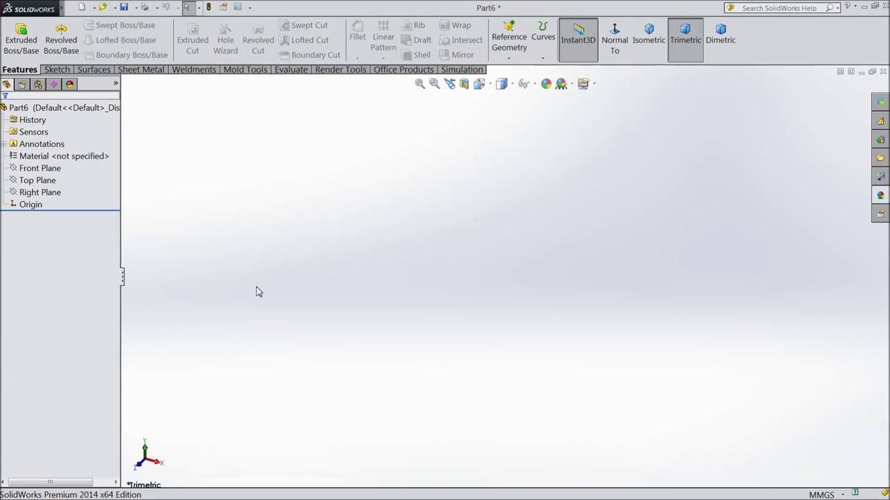
Start a sketch on the Top Plane and draw a vertical centerline about 97 mm long upward from the origin.
{"action": "left_click", "coordinate": [47, 182]}
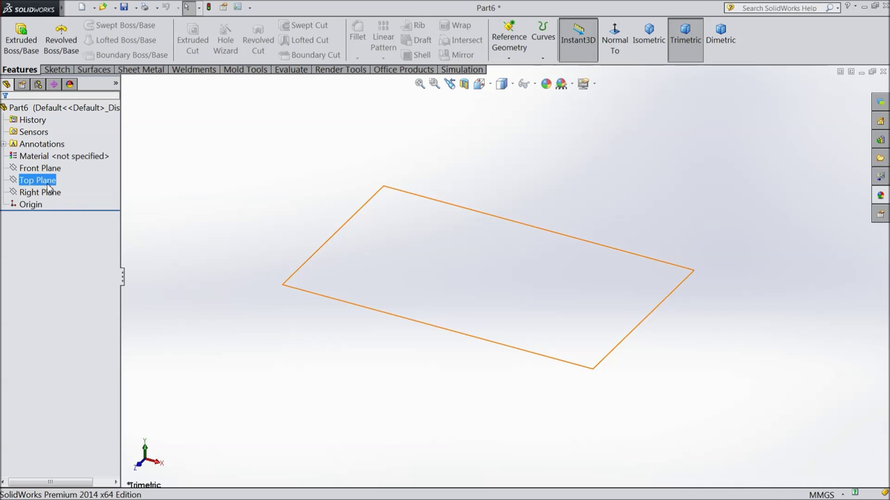
{"action": "left_click", "coordinate": [56, 173]}
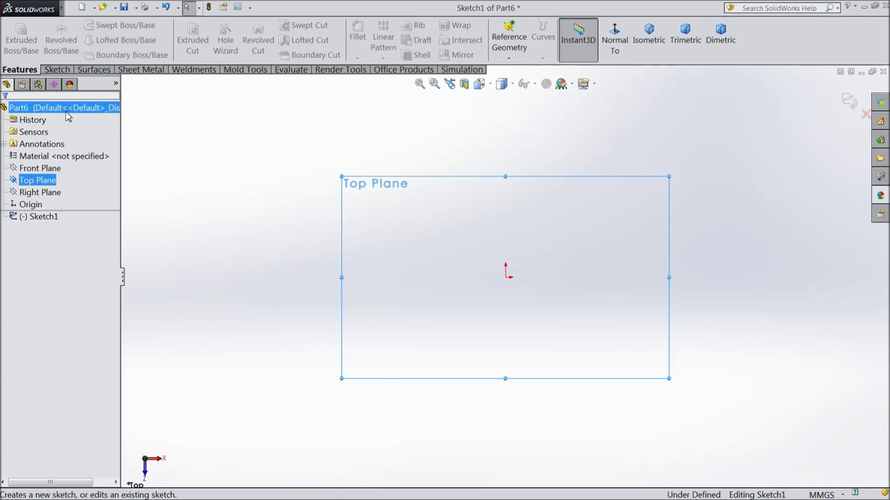
{"action": "left_click", "coordinate": [57, 70]}
{"action": "left_click", "coordinate": [90, 26]}
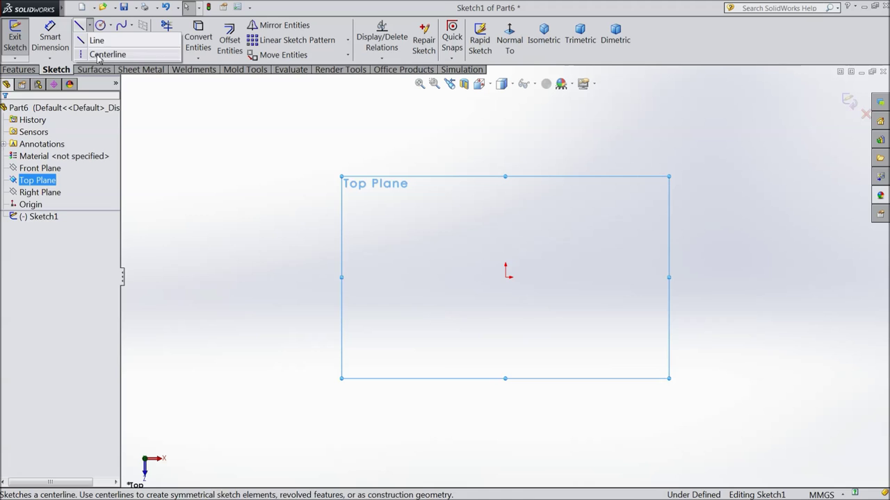
{"action": "left_click", "coordinate": [106, 54]}
{"action": "left_click", "coordinate": [505, 277]}
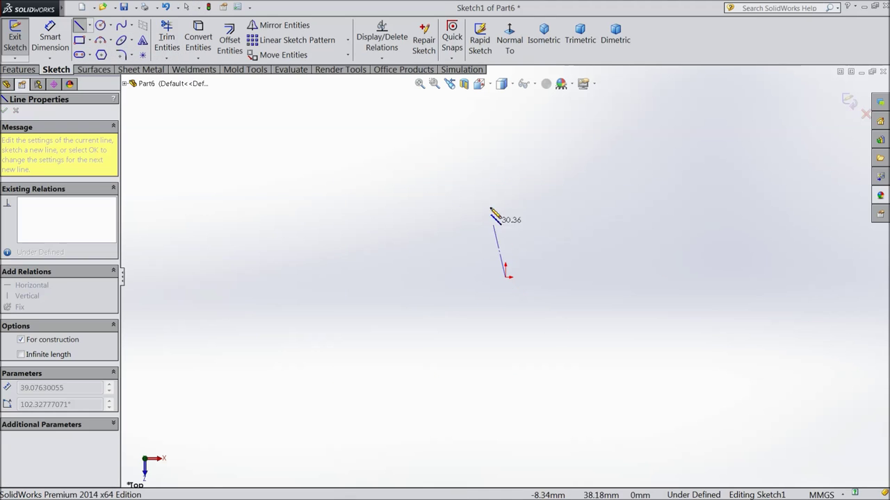
{"action": "left_click", "coordinate": [505, 103]}
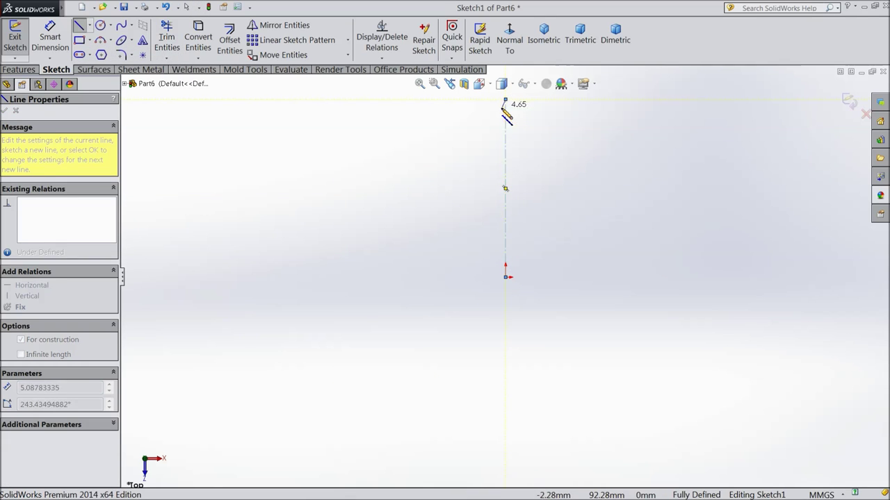
{"action": "right_click", "coordinate": [490, 110]}
{"action": "left_click", "coordinate": [505, 102]}
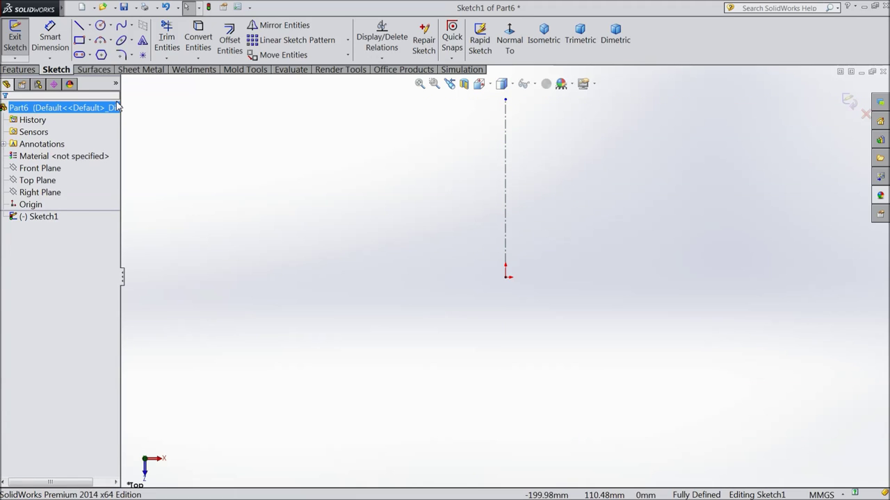
Sketch a stepped profile from the origin: base about 29 mm, small lip about 4.5 mm high, tall side, and top line to the centerline's upper end.
{"action": "left_click", "coordinate": [79, 27]}
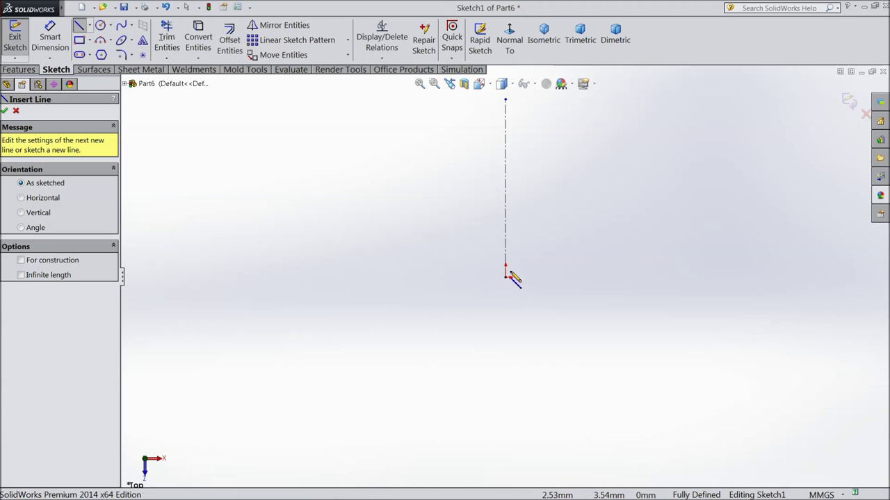
{"action": "scroll", "coordinate": [514, 234], "scroll_direction": "down", "scroll_amount": 3}
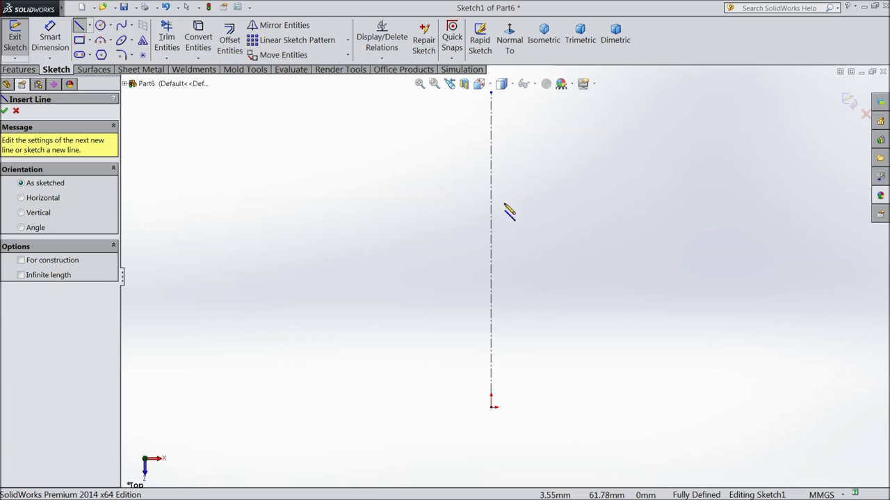
{"action": "left_click", "coordinate": [491, 407]}
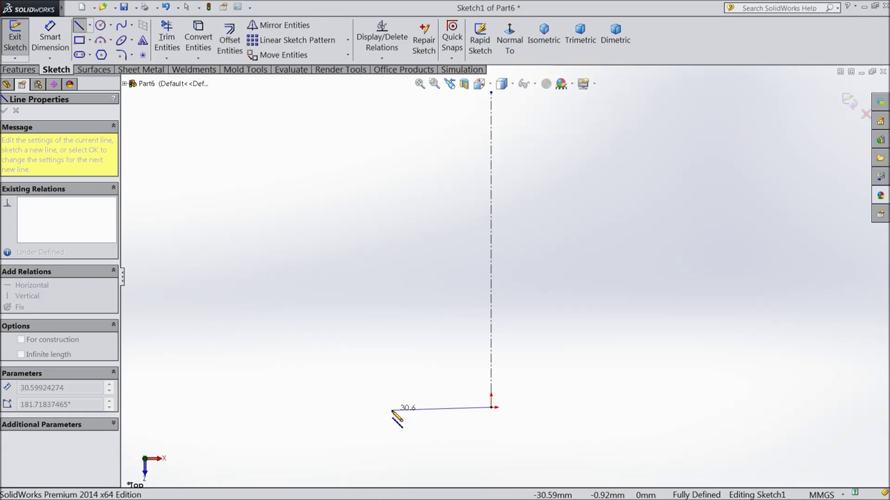
{"action": "left_click", "coordinate": [397, 407]}
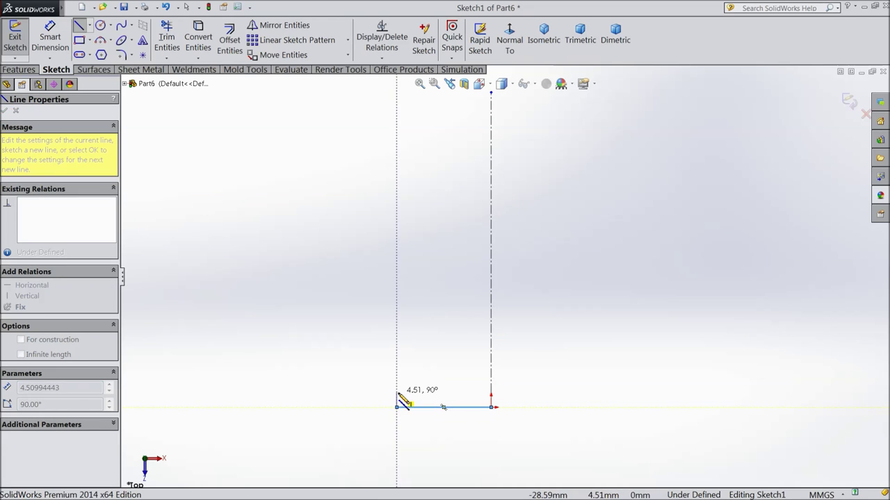
{"action": "left_click", "coordinate": [396, 392]}
{"action": "left_click", "coordinate": [412, 393]}
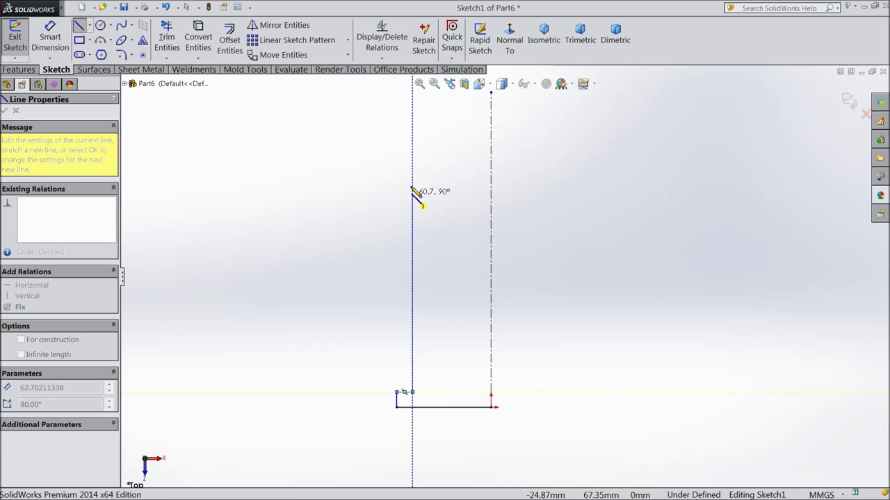
{"action": "left_click", "coordinate": [412, 95]}
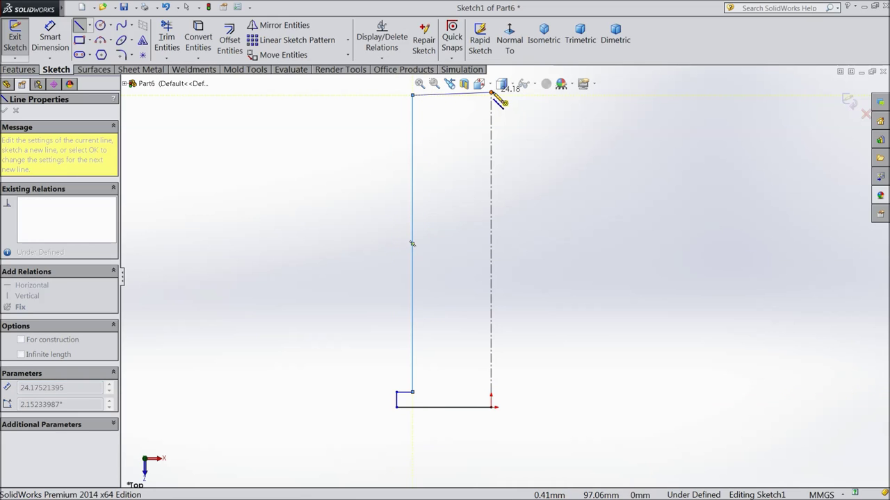
{"action": "left_click", "coordinate": [491, 92]}
{"action": "right_click", "coordinate": [520, 78]}
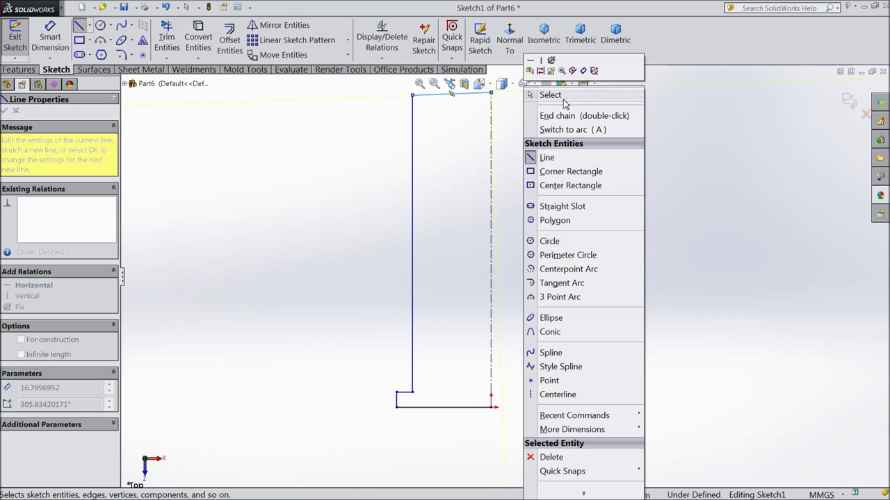
{"action": "left_click", "coordinate": [556, 97]}
Make the slightly sloping top line of the profile horizontal.
{"action": "key", "text": "z"}
{"action": "left_click", "coordinate": [476, 129]}
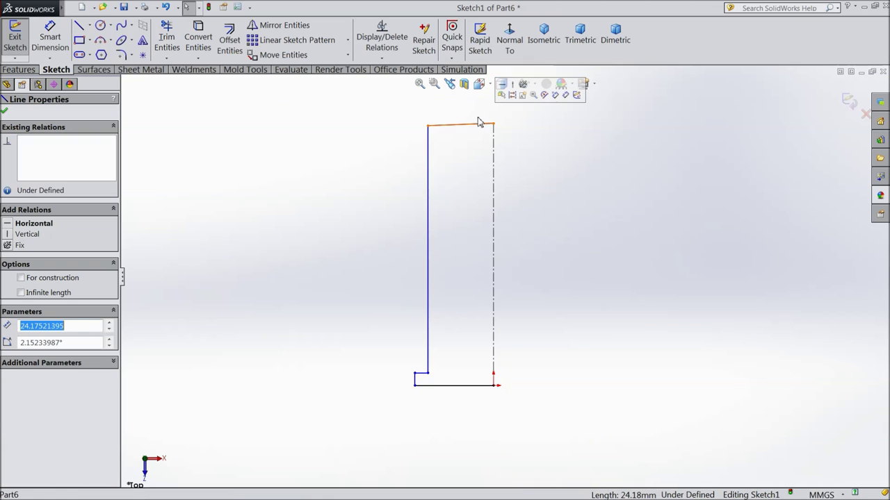
{"action": "left_click", "coordinate": [508, 87]}
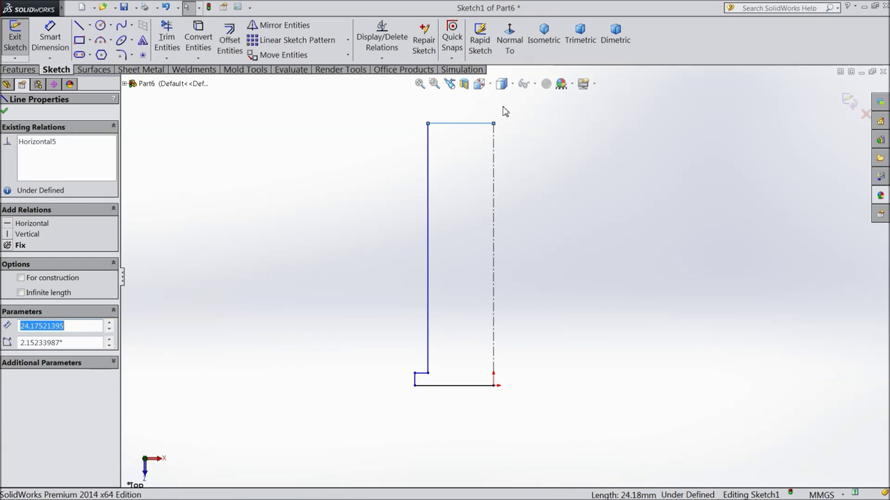
Close the profile with a vertical line from the upper end of the centerline down to the origin.
{"action": "left_click", "coordinate": [79, 27]}
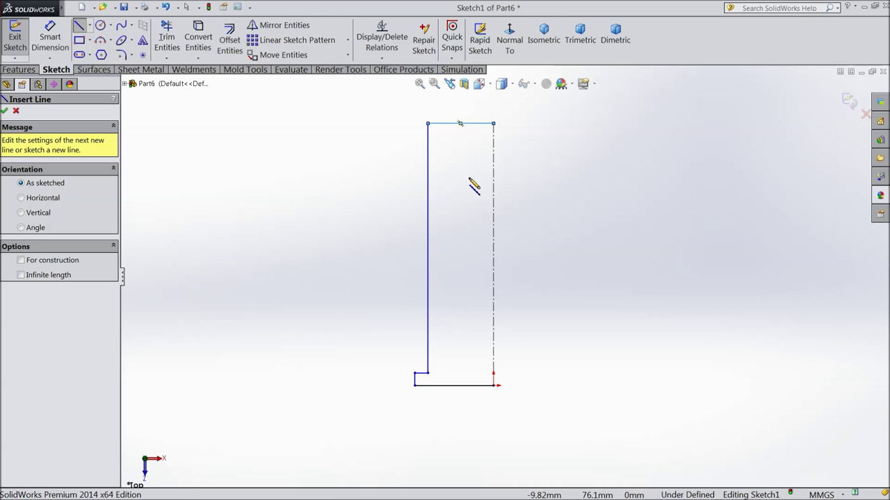
{"action": "left_click", "coordinate": [494, 124]}
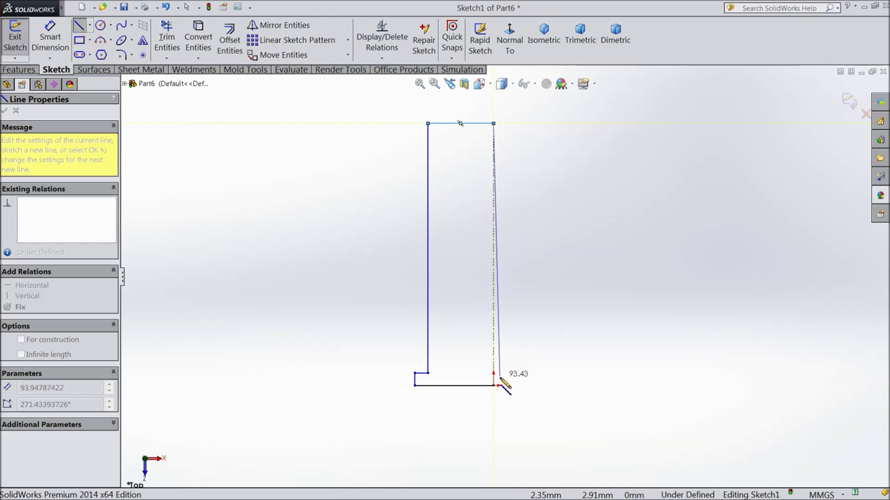
{"action": "left_click", "coordinate": [494, 385]}
{"action": "right_click", "coordinate": [562, 386]}
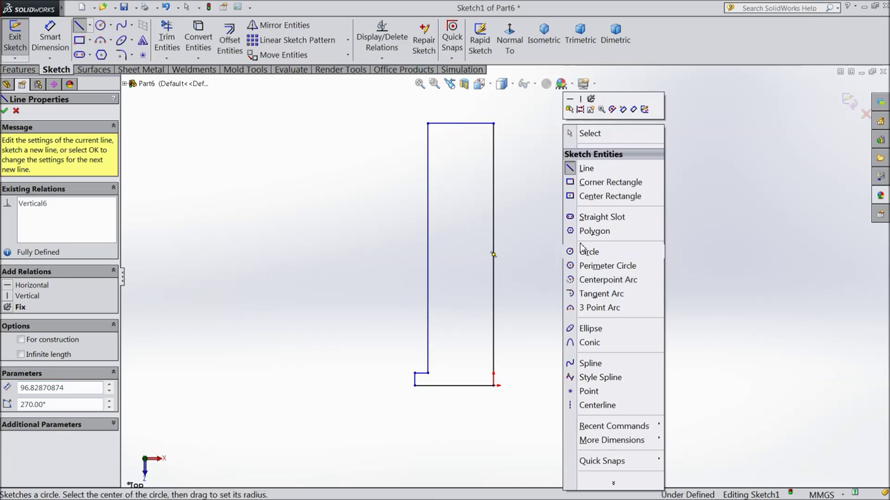
{"action": "left_click", "coordinate": [590, 134]}
Dimension the profile's bottom line to 13 mm and the height of the lip to 2 mm.
{"action": "key", "text": "d"}
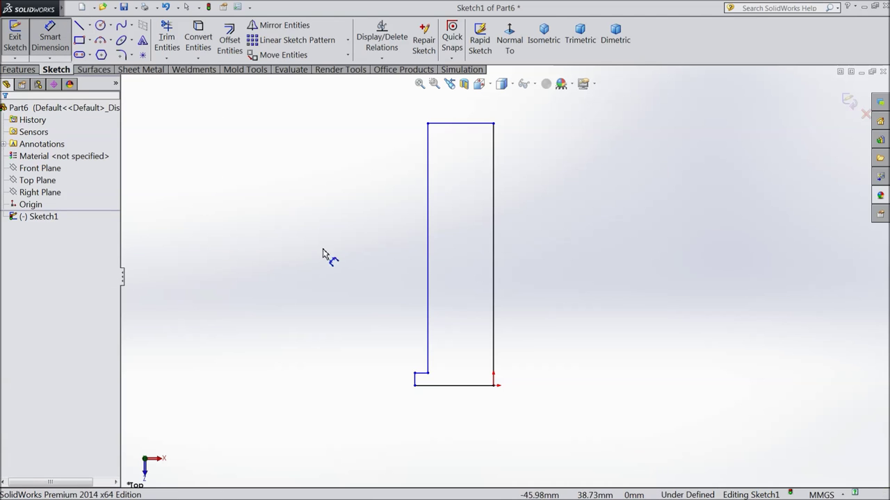
{"action": "left_click", "coordinate": [455, 392]}
{"action": "left_click", "coordinate": [457, 414]}
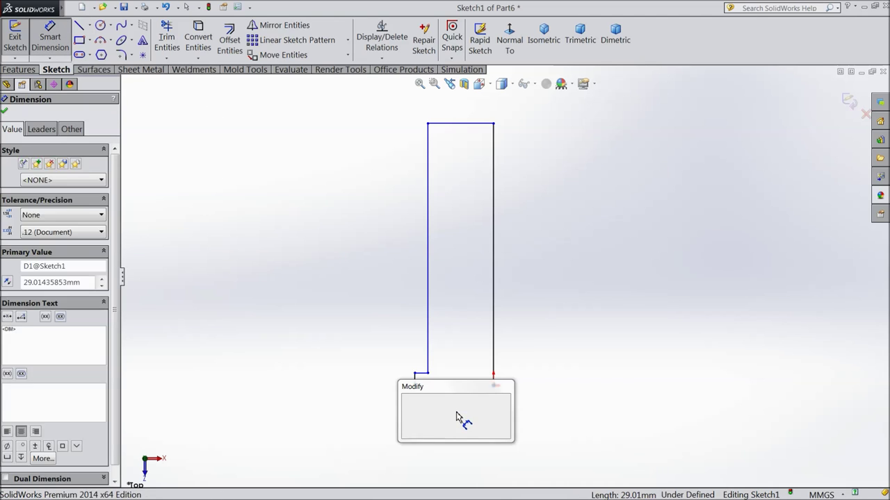
{"action": "type", "text": "13"}
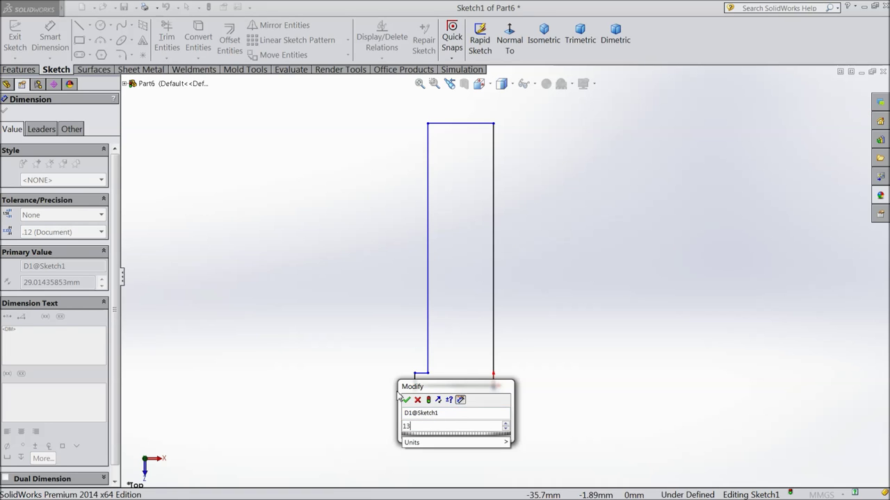
{"action": "left_click", "coordinate": [407, 401]}
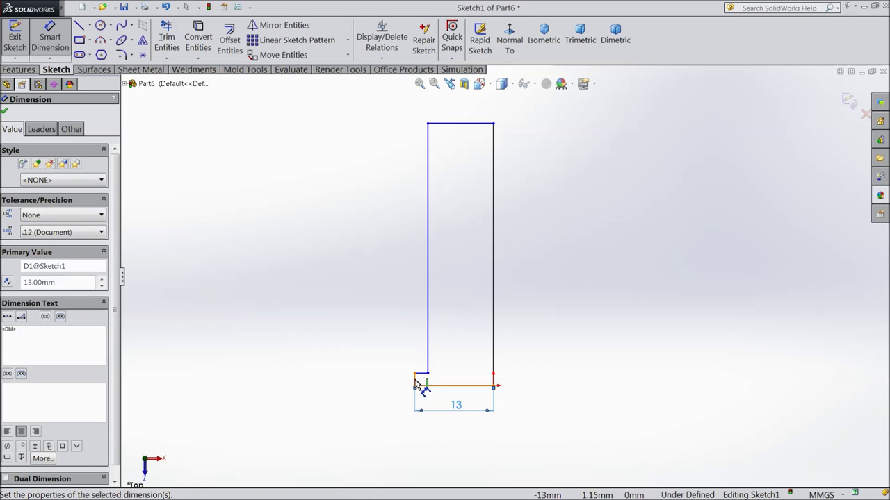
{"action": "left_click", "coordinate": [415, 380]}
{"action": "left_click", "coordinate": [368, 383]}
{"action": "type", "text": "2"}
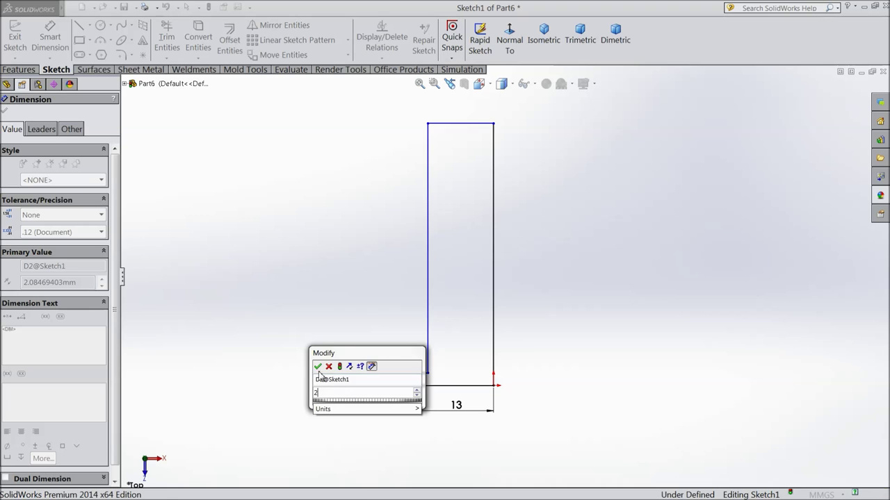
{"action": "left_click", "coordinate": [317, 366]}
Dimension the profile's top line to 12.5 mm.
{"action": "left_click", "coordinate": [460, 125]}
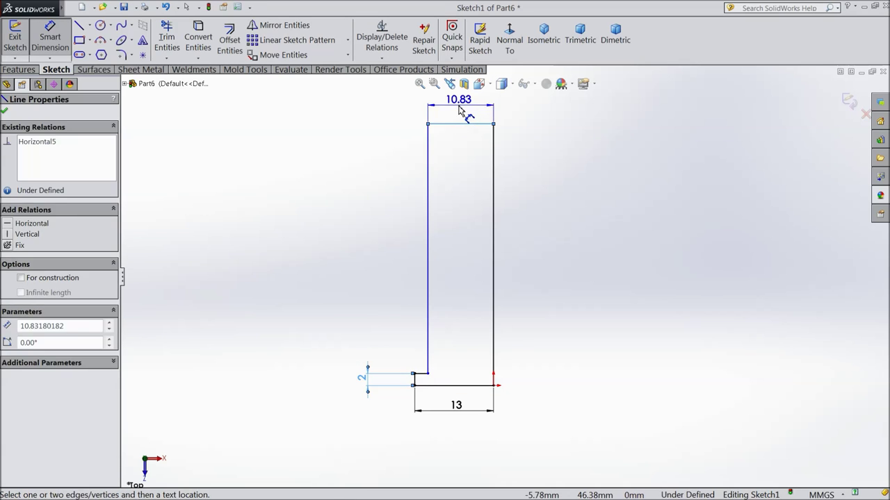
{"action": "left_click", "coordinate": [458, 111]}
{"action": "type", "text": "10"}
{"action": "key", "text": "BackSpace"}
{"action": "type", "text": "2"}
{"action": "left_click", "coordinate": [408, 93]}
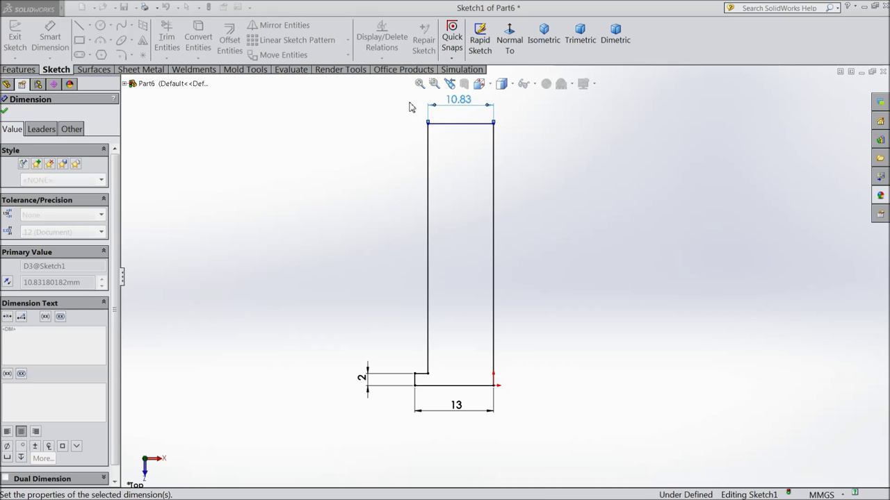
Dimension the tall vertical side above the lip to 100 mm.
{"action": "left_click", "coordinate": [417, 213]}
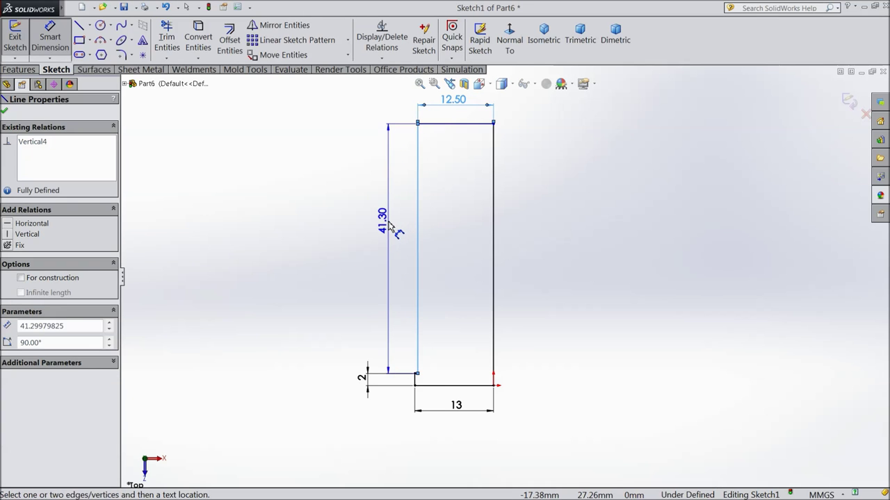
{"action": "left_click", "coordinate": [389, 225]}
{"action": "type", "text": "100"}
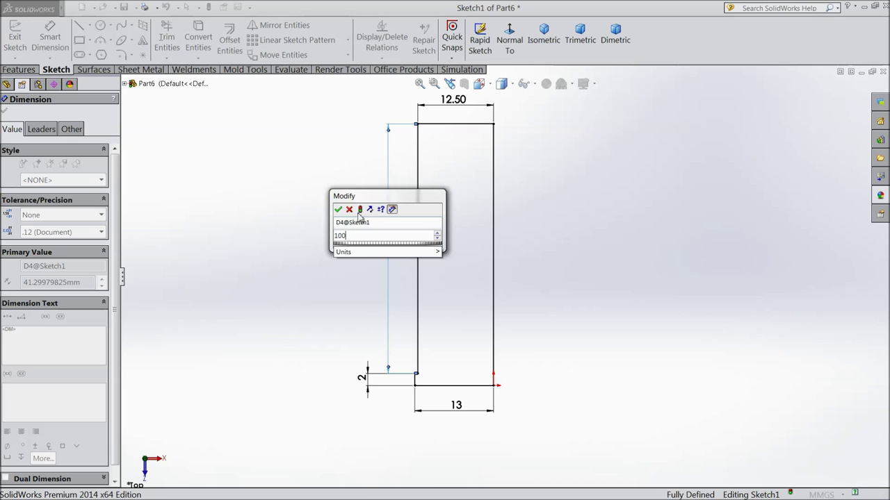
{"action": "left_click", "coordinate": [339, 210]}
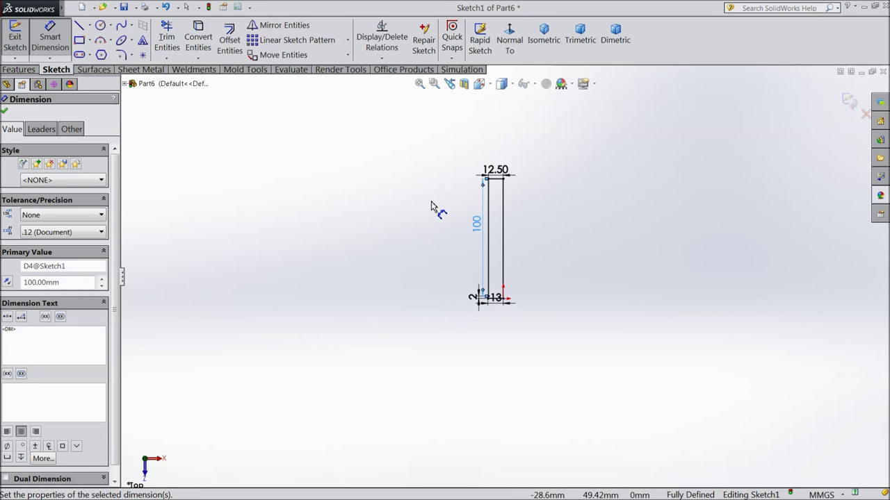
{"action": "scroll", "coordinate": [523, 207], "scroll_direction": "up", "scroll_amount": 1}
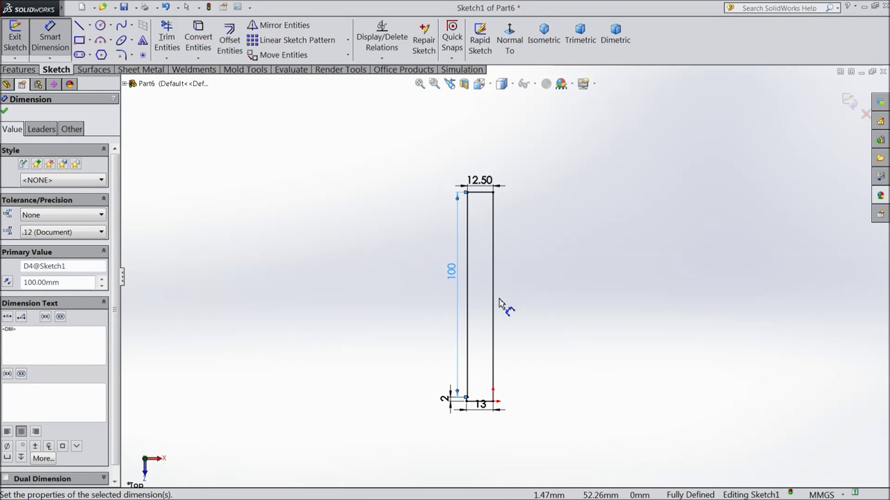
{"action": "left_click", "coordinate": [4, 113]}
Revolve the closed profile 360 degrees about the vertical centerline through the origin to form the solid cylinder.
{"action": "left_click", "coordinate": [19, 69]}
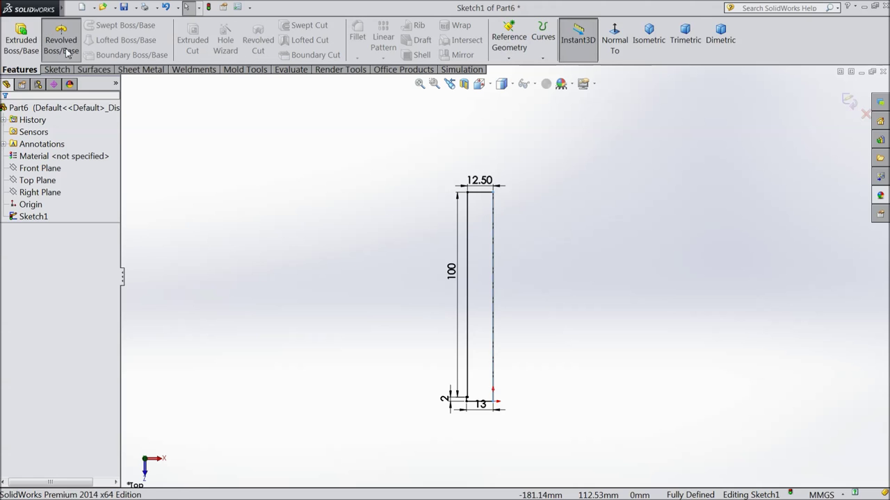
{"action": "left_click", "coordinate": [61, 41]}
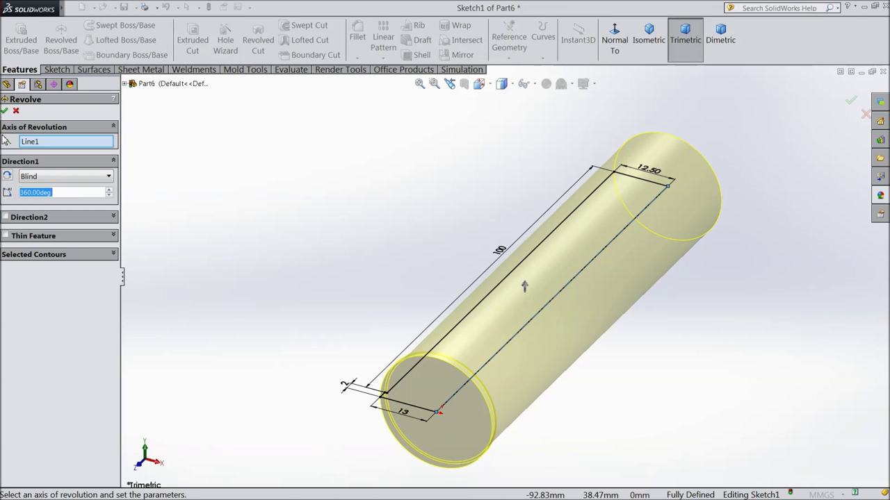
{"action": "left_click", "coordinate": [5, 111]}
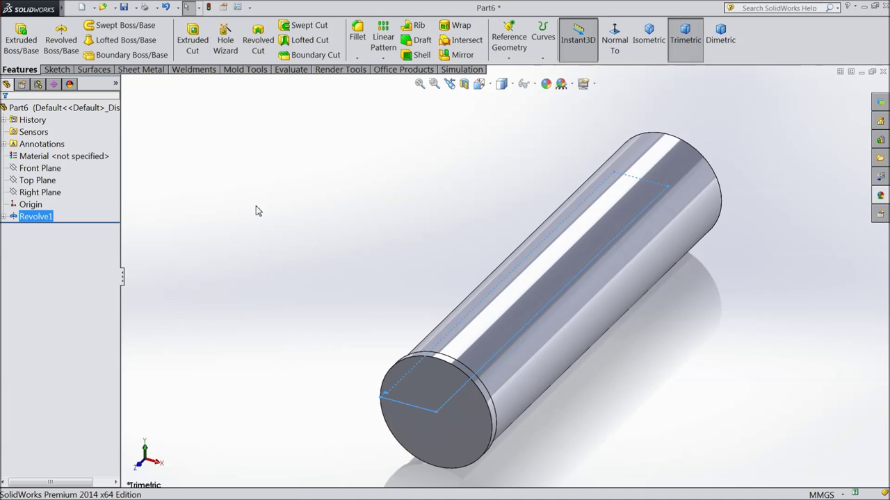
Change the whole part's appearance to white with RGB values 255, 255, 255.
{"action": "key", "text": "z"}
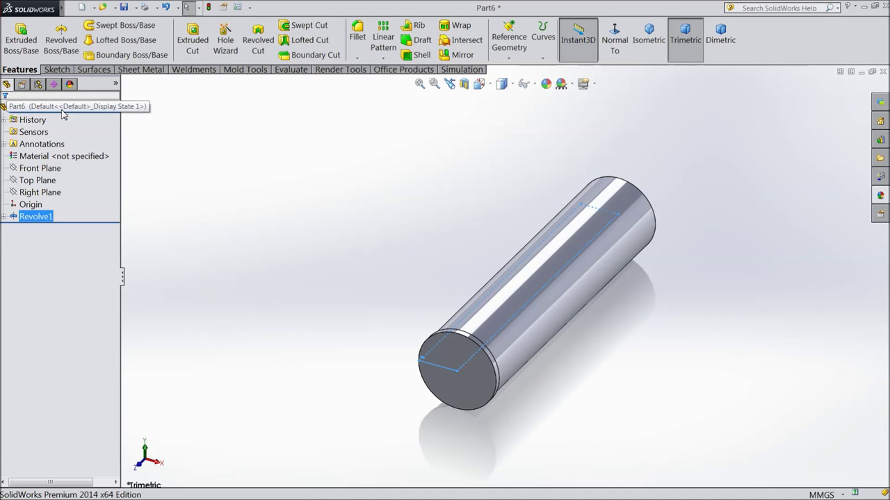
{"action": "left_click", "coordinate": [60, 108]}
{"action": "left_click", "coordinate": [546, 84]}
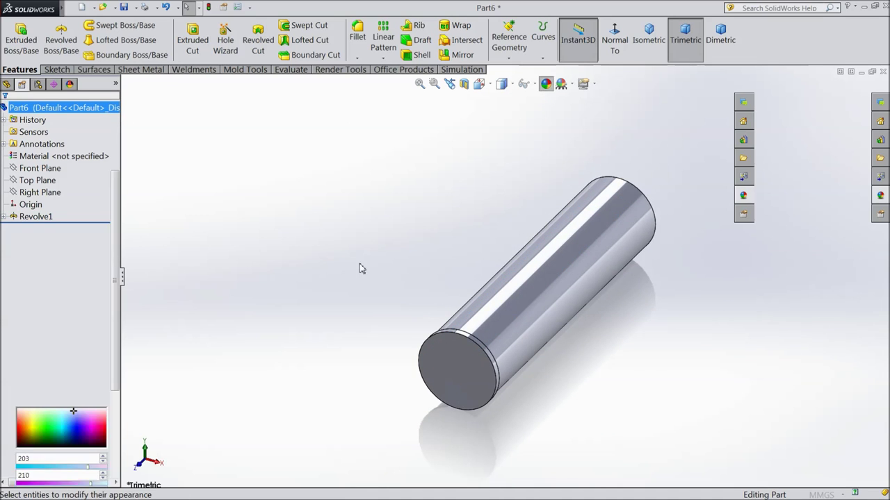
{"action": "left_click_drag", "start_coordinate": [42, 426], "coordinate": [7, 428]}
{"action": "key", "text": "Return"}
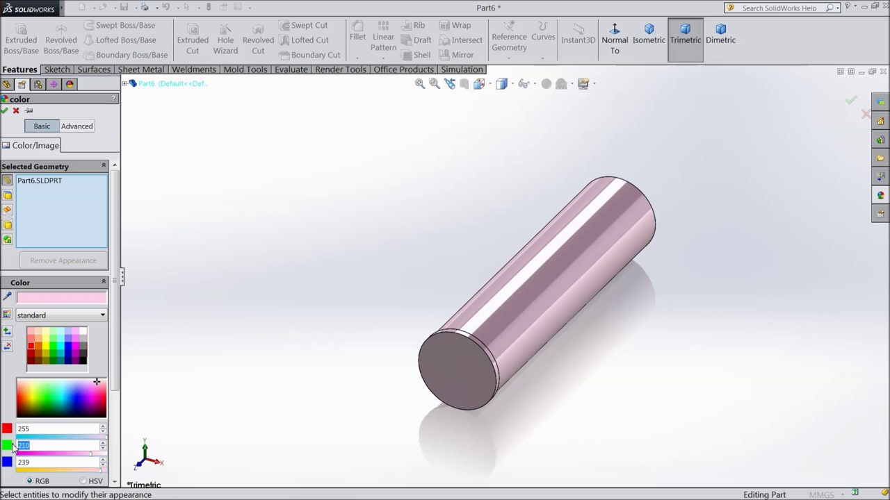
{"action": "left_click", "coordinate": [34, 463]}
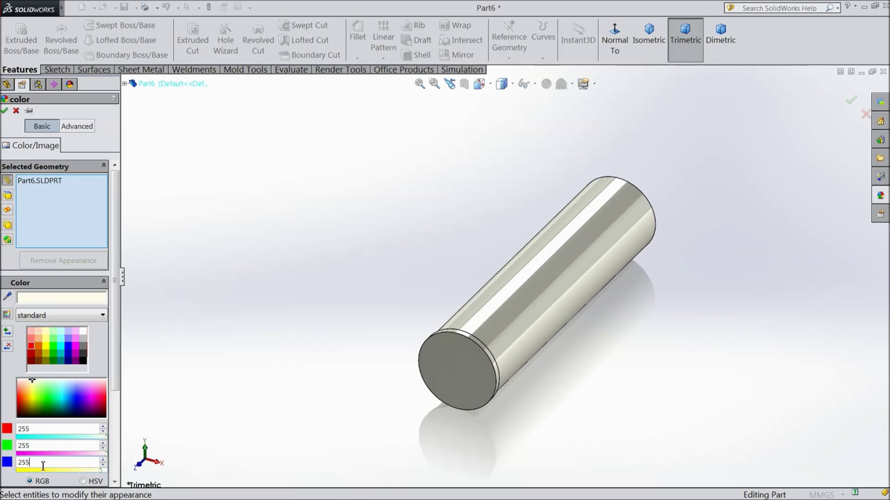
{"action": "left_click", "coordinate": [5, 111]}
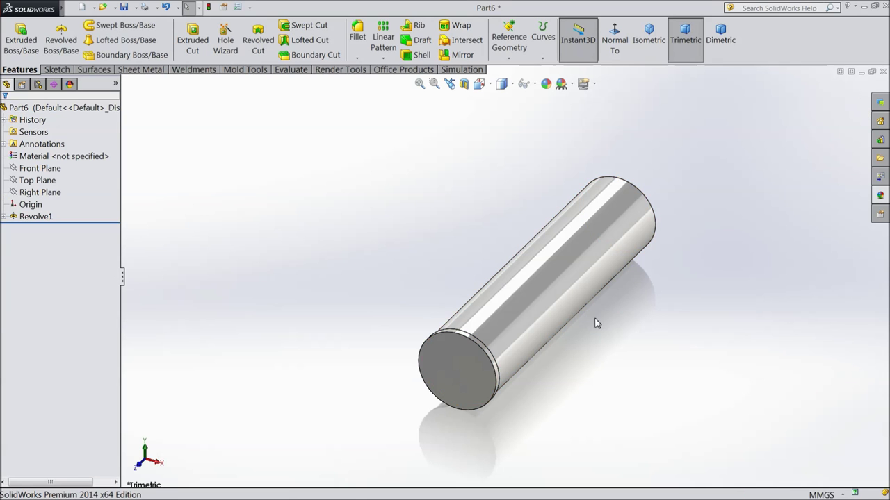
Create a reference plane offset 4 mm outward from the cylinder's flat end face opposite the lip.
{"action": "middle_click_drag", "start_coordinate": [582, 317], "coordinate": [549, 341]}
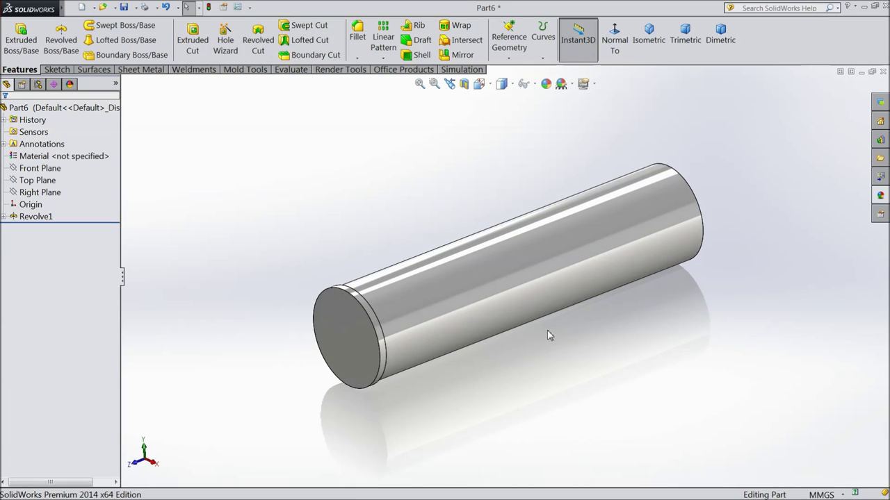
{"action": "middle_click_drag", "start_coordinate": [561, 332], "coordinate": [626, 324]}
{"action": "left_click", "coordinate": [645, 262]}
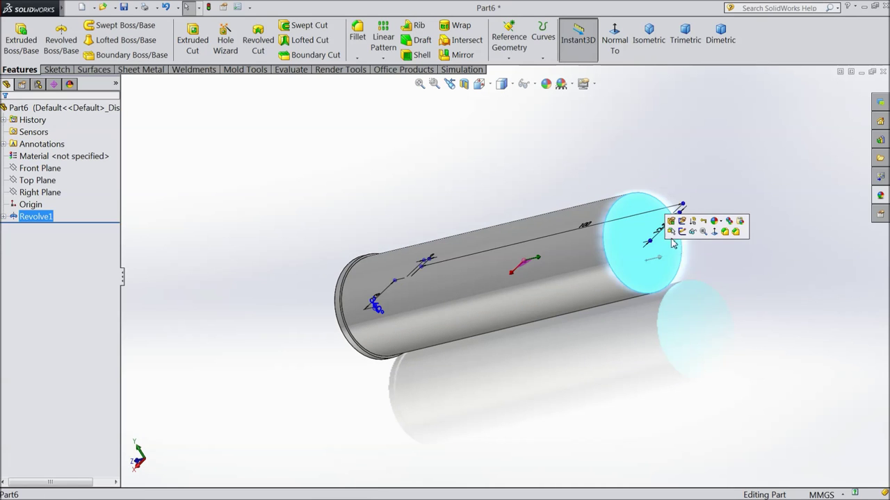
{"action": "left_click", "coordinate": [510, 60]}
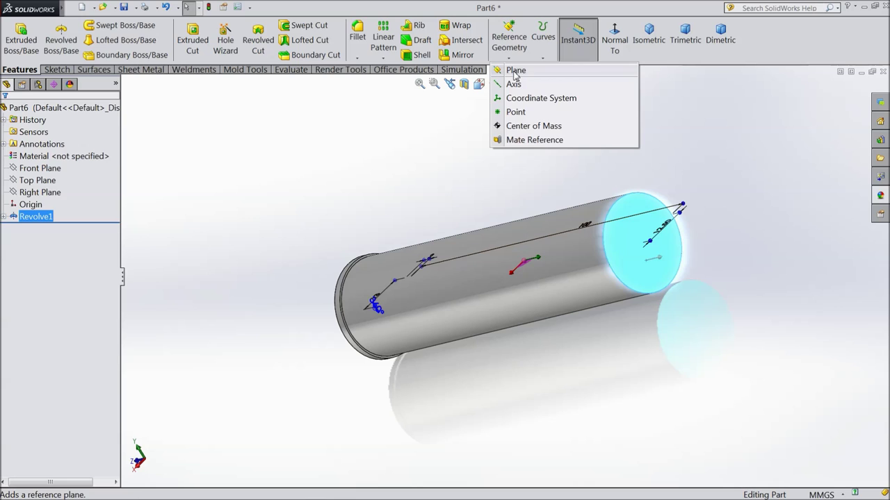
{"action": "left_click", "coordinate": [517, 70]}
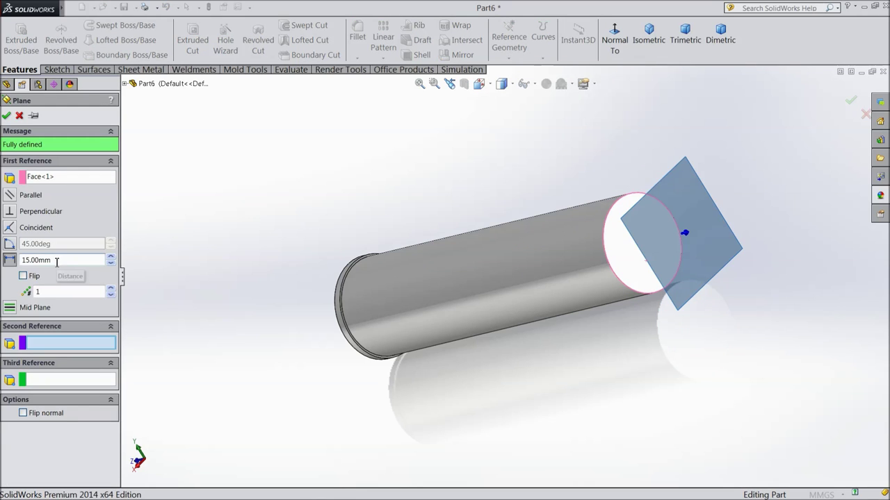
{"action": "left_click_drag", "start_coordinate": [57, 261], "coordinate": [20, 258]}
{"action": "key", "text": "Return"}
{"action": "middle_click_drag", "start_coordinate": [235, 272], "coordinate": [224, 245]}
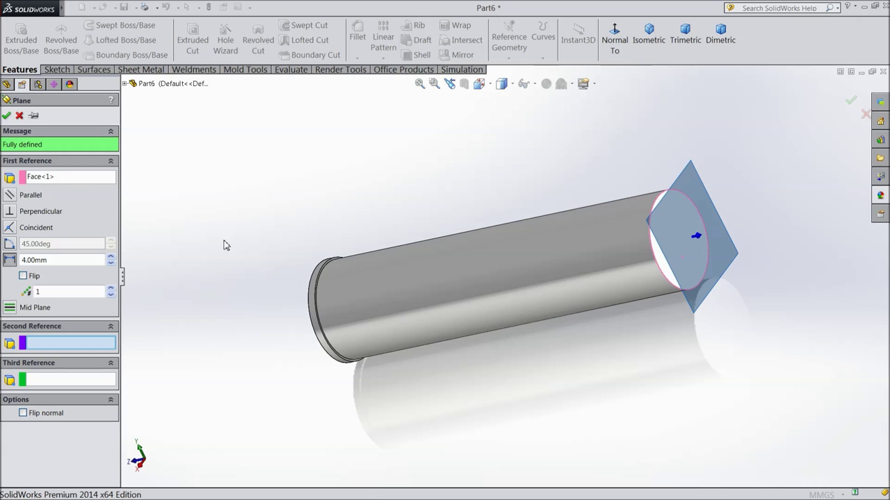
{"action": "left_click", "coordinate": [7, 117]}
Start a sketch on the new offset plane and draw a circle about 5.9 mm in diameter directly above the origin.
{"action": "left_click", "coordinate": [692, 170]}
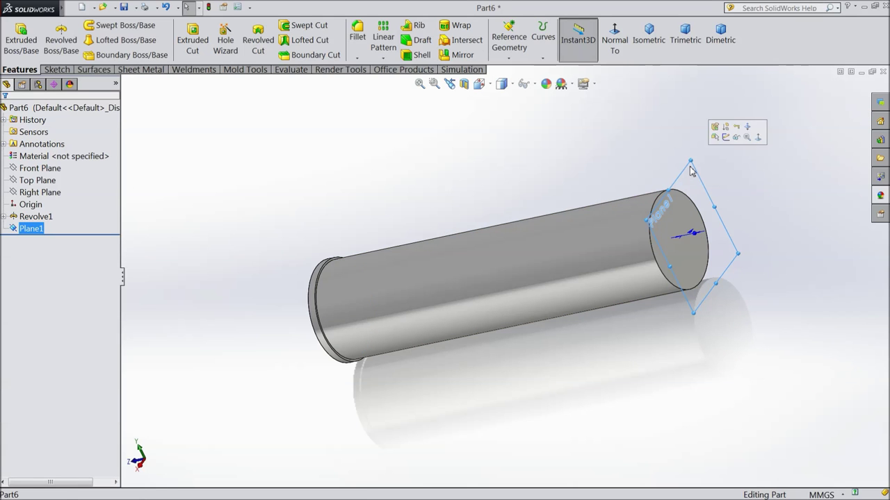
{"action": "left_click", "coordinate": [720, 139]}
{"action": "left_click", "coordinate": [609, 57]}
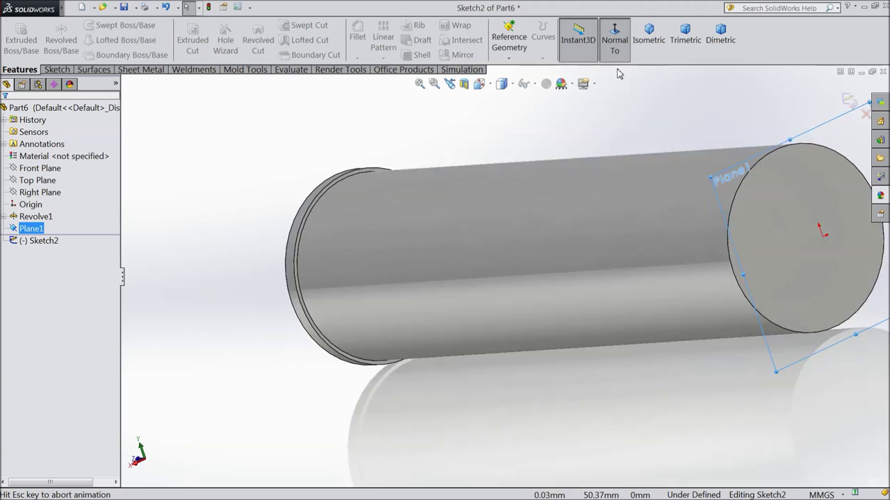
{"action": "left_click", "coordinate": [57, 70]}
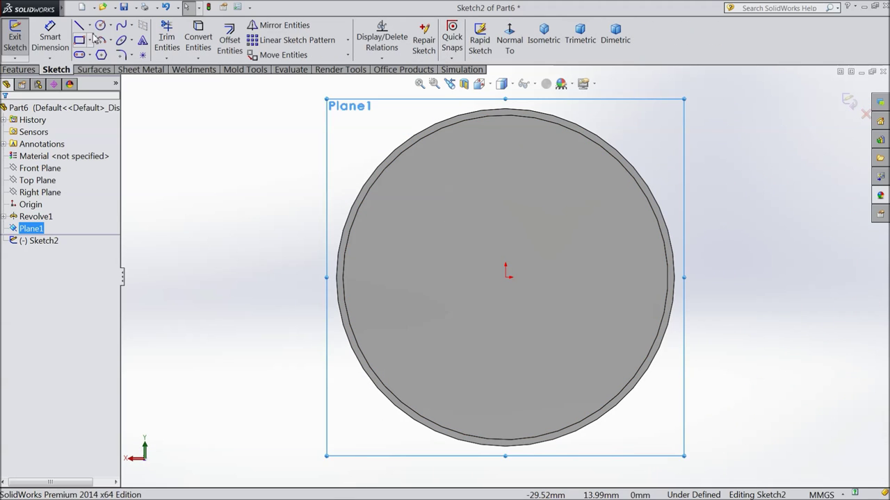
{"action": "left_click", "coordinate": [101, 26]}
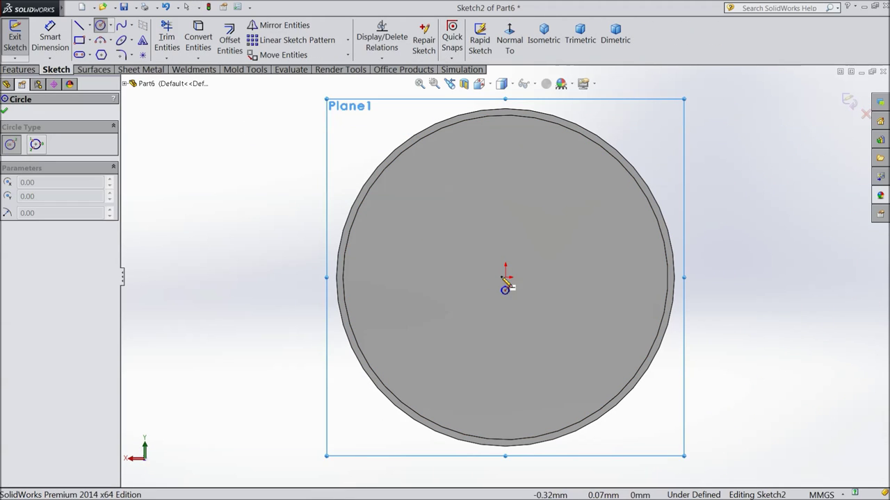
{"action": "left_click", "coordinate": [506, 197]}
{"action": "left_click", "coordinate": [532, 223]}
{"action": "key", "text": "Escape"}
Dimension the vertical distance between the circle's center and the origin to 6 mm.
{"action": "left_click", "coordinate": [47, 47]}
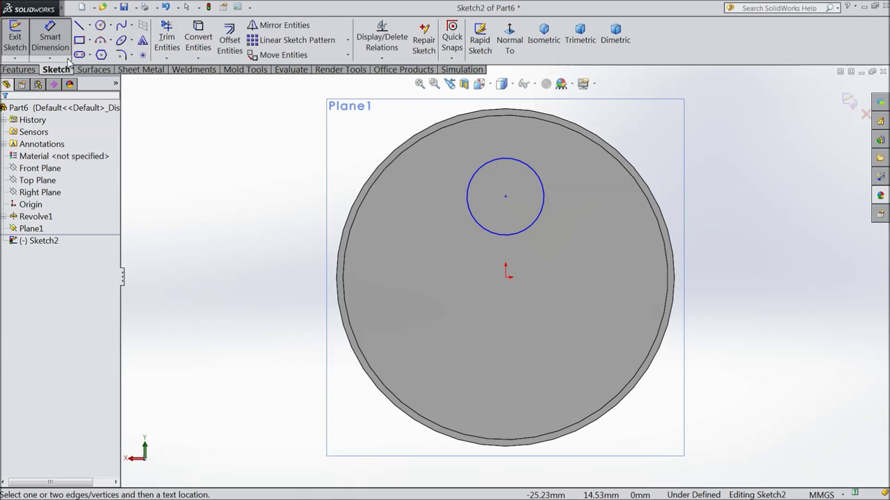
{"action": "left_click", "coordinate": [506, 198]}
{"action": "left_click", "coordinate": [507, 277]}
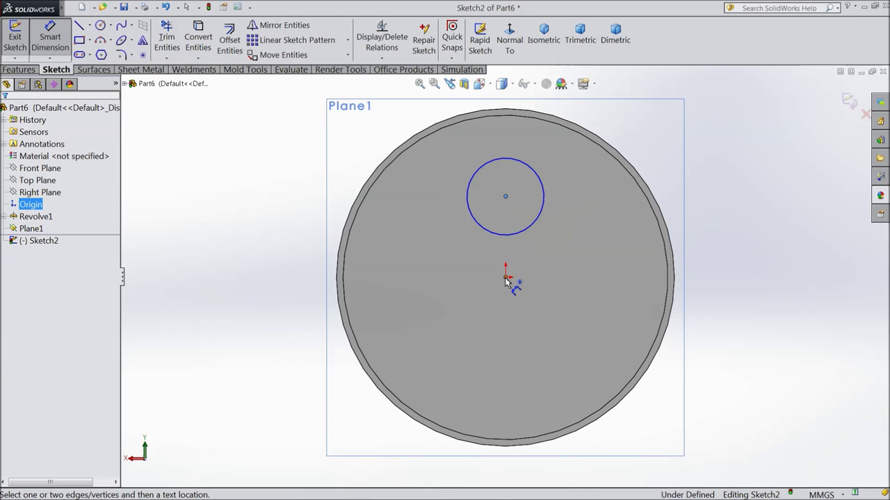
{"action": "left_click", "coordinate": [735, 249]}
{"action": "type", "text": "6"}
{"action": "key", "text": "Return"}
Dimension the circle's diameter to 8 mm and exit the sketch.
{"action": "left_click", "coordinate": [544, 183]}
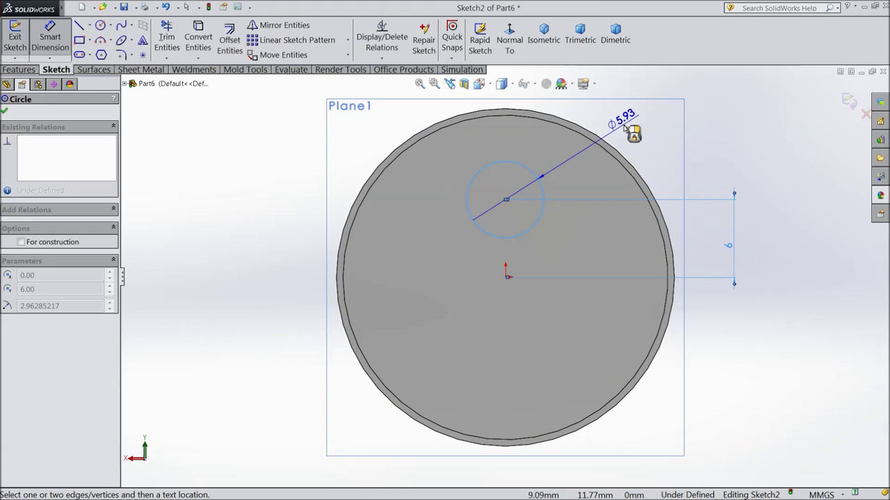
{"action": "left_click", "coordinate": [631, 179]}
{"action": "type", "text": "8"}
{"action": "key", "text": "Return"}
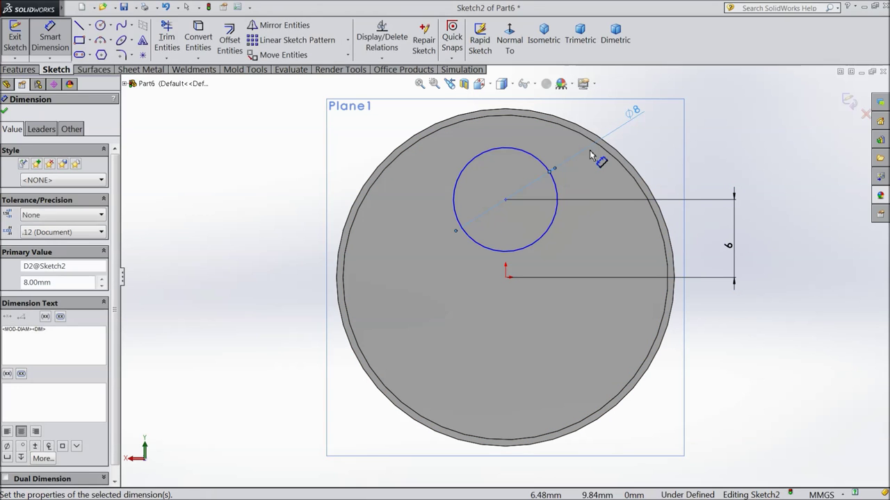
{"action": "left_click", "coordinate": [5, 114]}
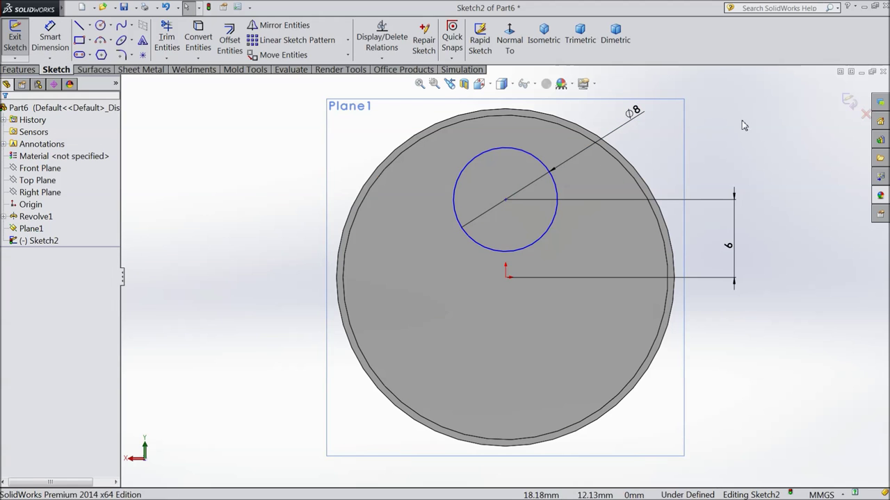
{"action": "left_click", "coordinate": [856, 103]}
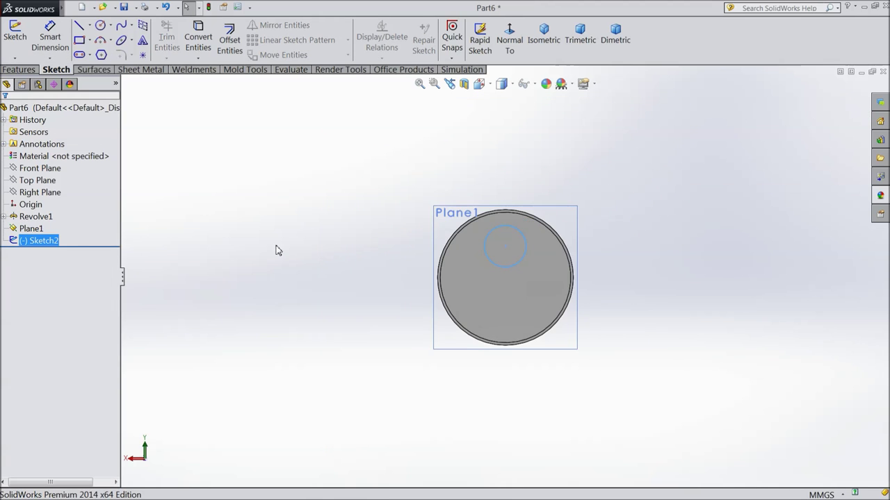
Change the background scene to Plain White.
{"action": "middle_click_drag", "start_coordinate": [320, 272], "coordinate": [586, 262]}
{"action": "scroll", "coordinate": [587, 262], "scroll_direction": "down", "scroll_amount": 5}
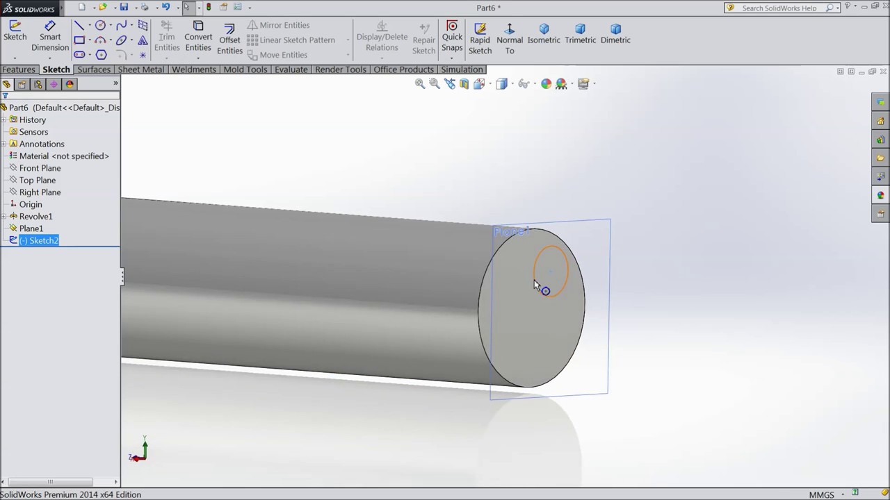
{"action": "left_click", "coordinate": [571, 84]}
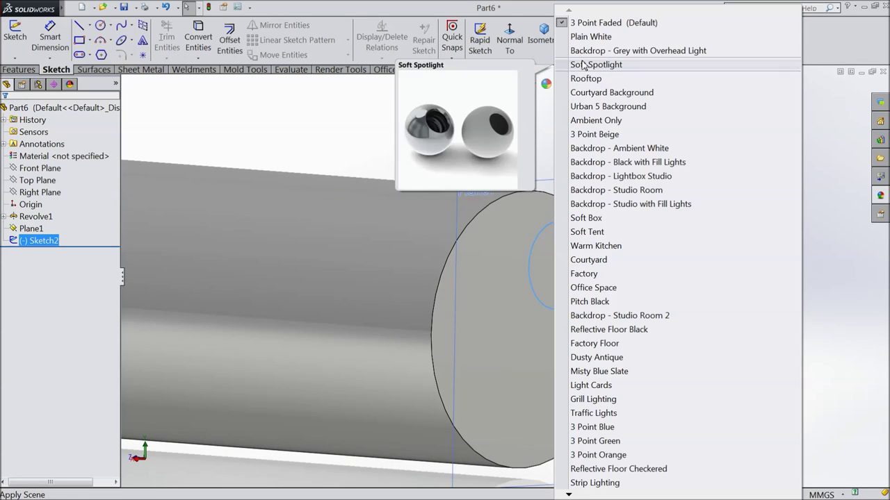
{"action": "left_click", "coordinate": [596, 36]}
{"action": "scroll", "coordinate": [511, 222], "scroll_direction": "up", "scroll_amount": 2}
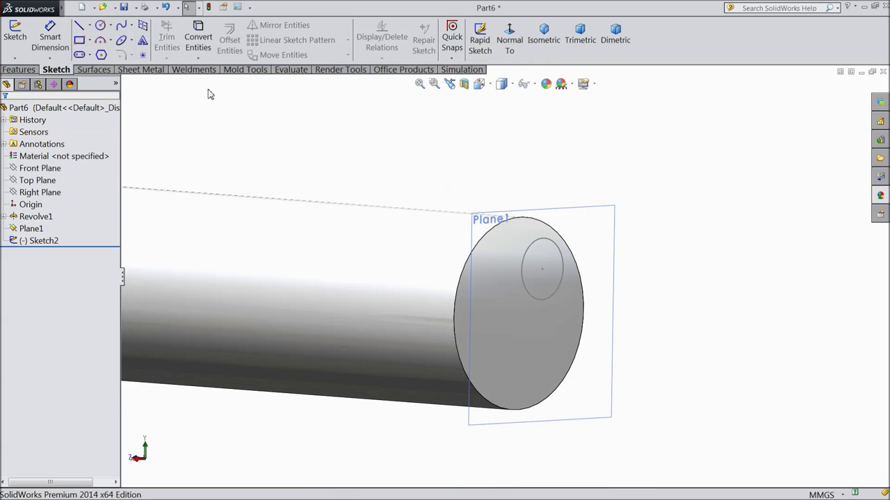
Create a lofted boss between the 8 mm circle sketch and the circular edge of the cylinder's end face.
{"action": "left_click", "coordinate": [21, 70]}
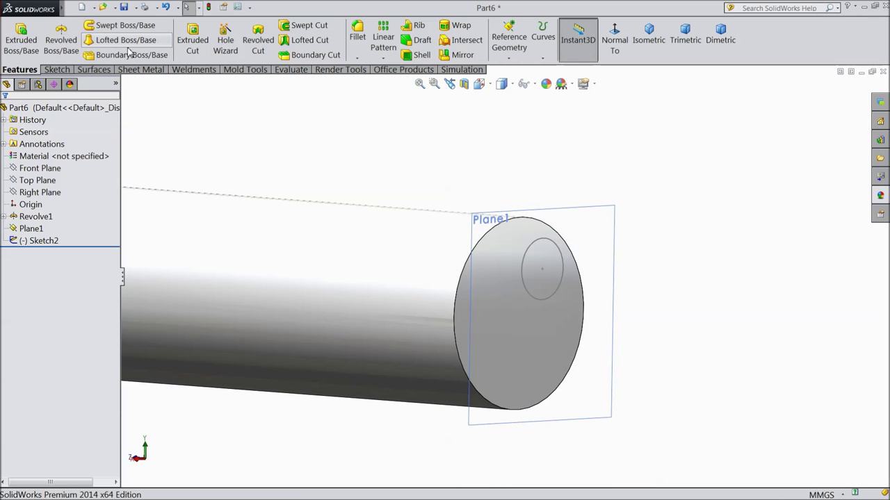
{"action": "left_click", "coordinate": [128, 46]}
{"action": "scroll", "coordinate": [528, 264], "scroll_direction": "down", "scroll_amount": 2}
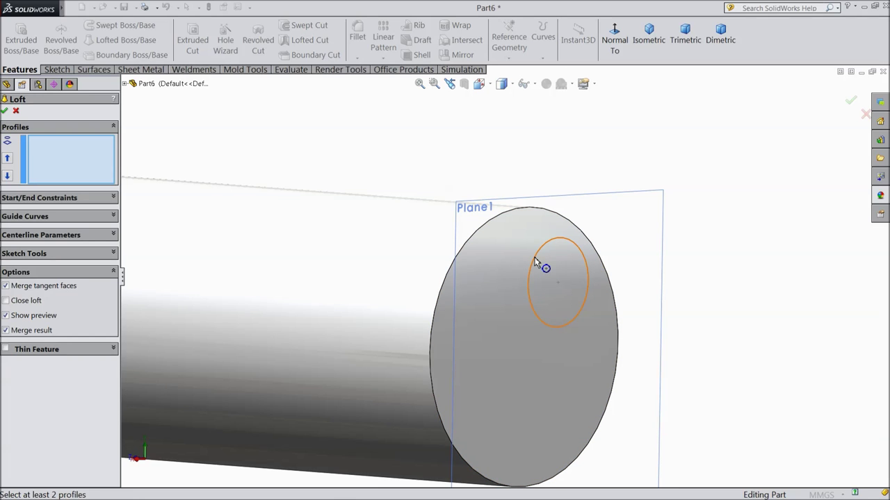
{"action": "left_click", "coordinate": [535, 262]}
{"action": "left_click", "coordinate": [457, 261]}
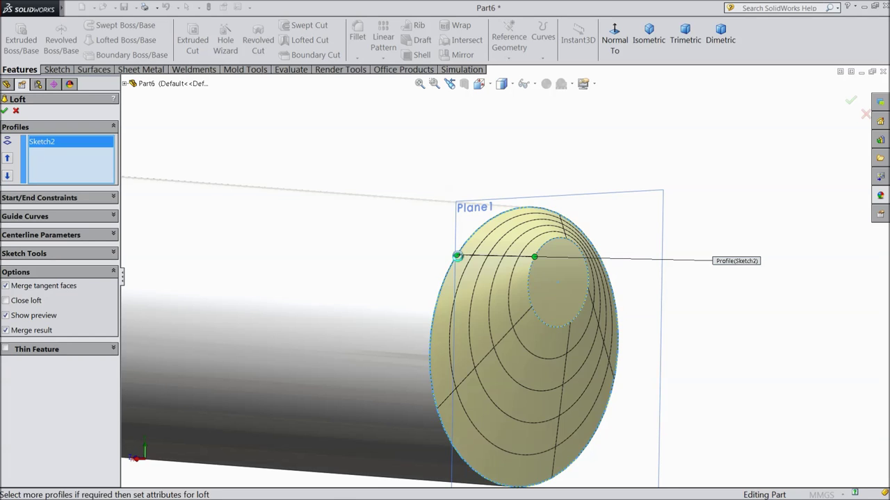
{"action": "scroll", "coordinate": [518, 288], "scroll_direction": "up", "scroll_amount": 4}
{"action": "mouse_move", "coordinate": [532, 276]}
{"action": "middle_mouse_down"}
{"action": "mouse_move", "coordinate": [485, 252]}
{"action": "mouse_move", "coordinate": [505, 257]}
{"action": "mouse_move", "coordinate": [517, 280]}
{"action": "middle_mouse_up"}
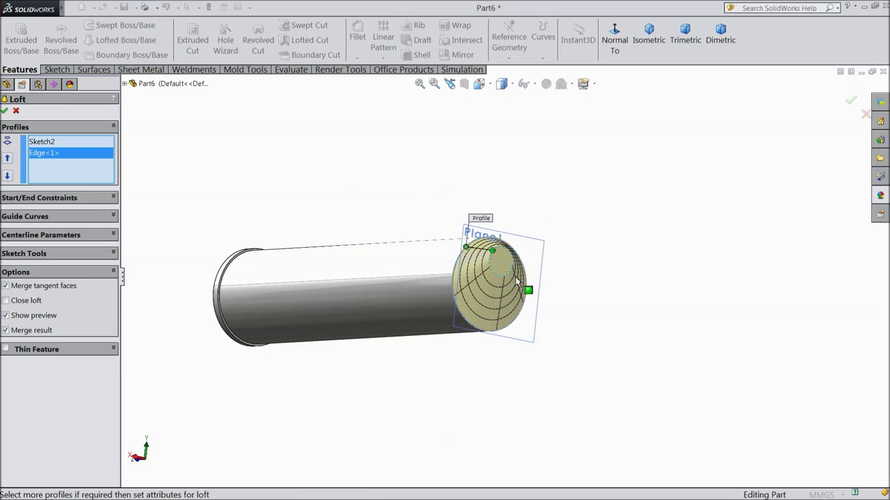
{"action": "left_click", "coordinate": [5, 111]}
Start a sketch on the loft's small circular end face and convert its edge into a sketch circle.
{"action": "scroll", "coordinate": [518, 255], "scroll_direction": "down", "scroll_amount": 3}
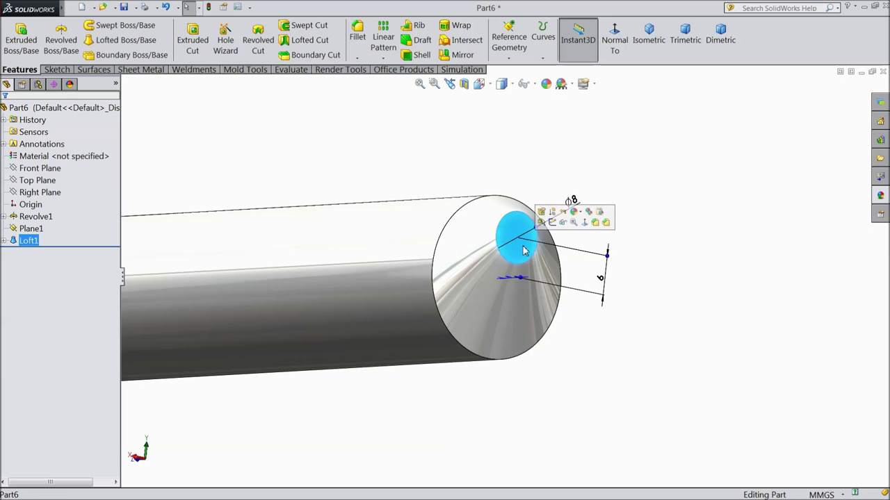
{"action": "left_click", "coordinate": [553, 222]}
{"action": "left_click", "coordinate": [62, 72]}
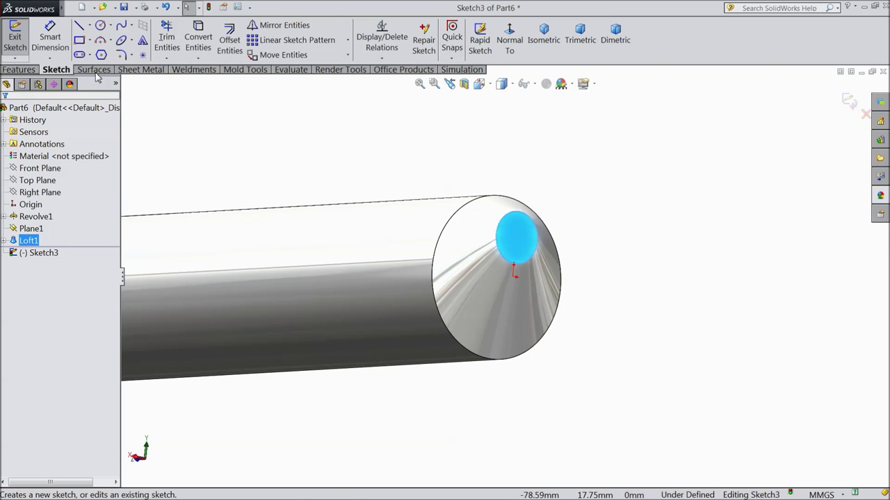
{"action": "left_click", "coordinate": [189, 53]}
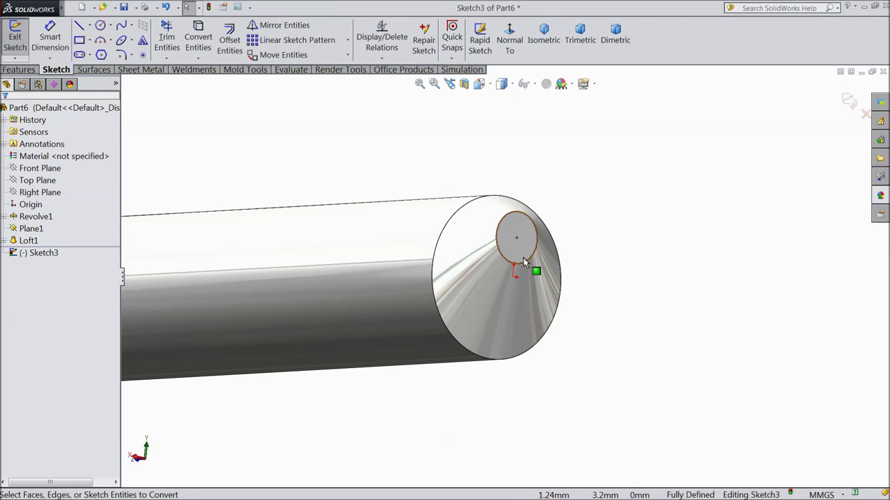
Extrude the converted circle 15 mm outward from the loft's small end with a 6° inward draft.
{"action": "left_click", "coordinate": [18, 70]}
{"action": "left_click", "coordinate": [21, 38]}
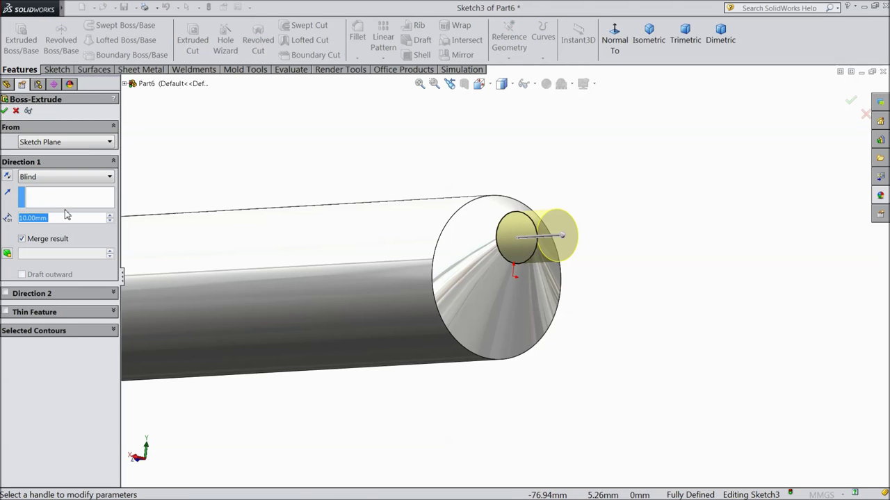
{"action": "type", "text": "15"}
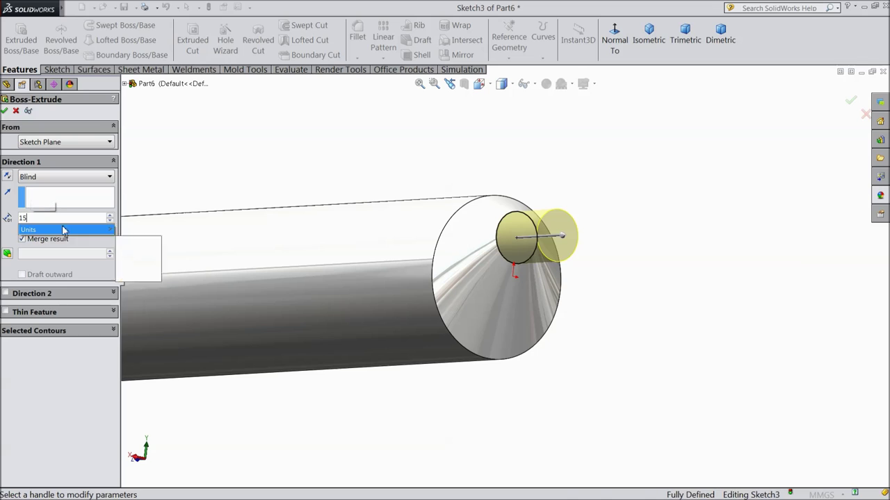
{"action": "key", "text": "Return"}
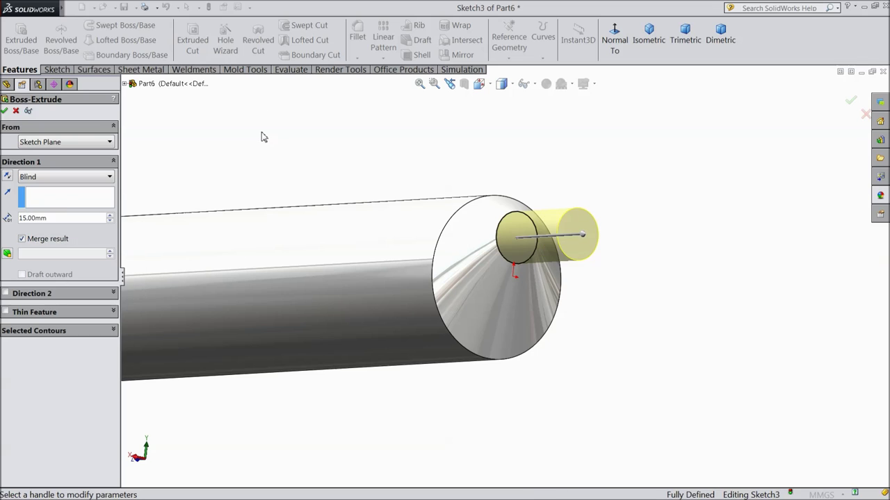
{"action": "left_click", "coordinate": [7, 254]}
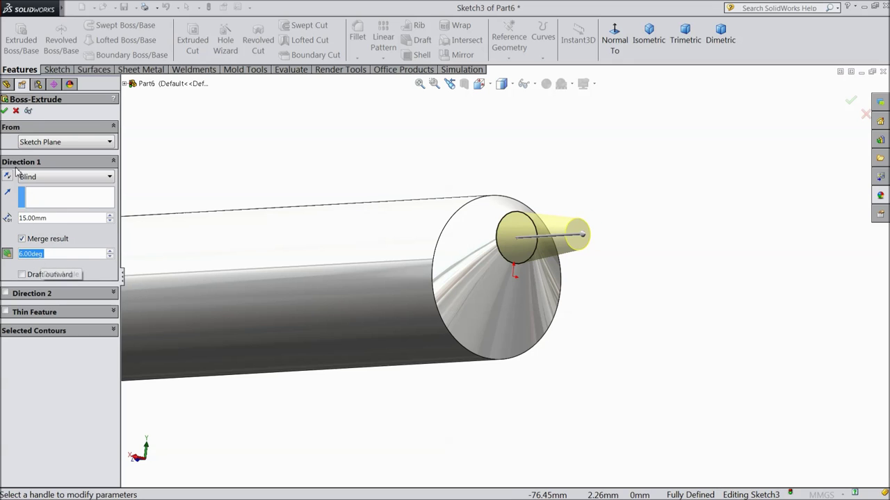
{"action": "left_click", "coordinate": [4, 111]}
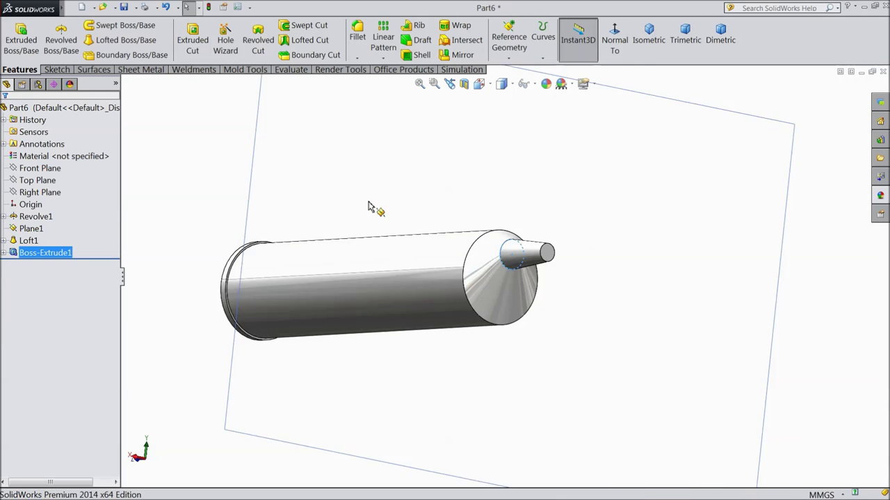
Hide the reference plane used for the loft's circle sketch.
{"action": "middle_click_drag", "start_coordinate": [375, 200], "coordinate": [405, 207]}
{"action": "left_click", "coordinate": [369, 192]}
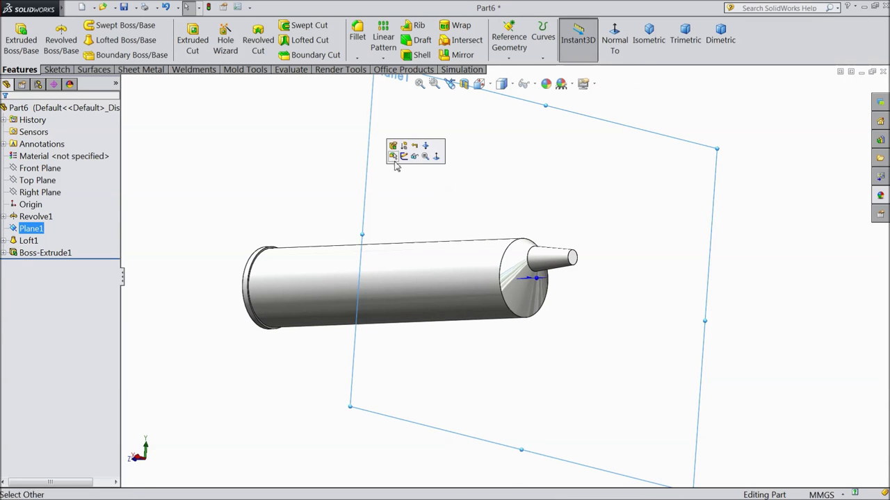
{"action": "left_click", "coordinate": [409, 165]}
{"action": "middle_click_drag", "start_coordinate": [410, 165], "coordinate": [403, 200]}
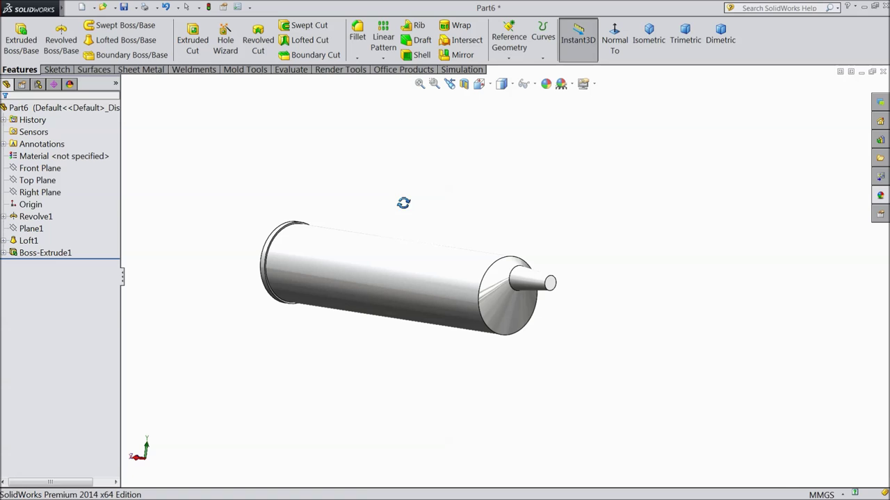
On the Right Plane, sketch a corner rectangle from the origin inside the barrel, about 98.5 mm long and 9.5 mm high.
{"action": "left_click", "coordinate": [38, 195]}
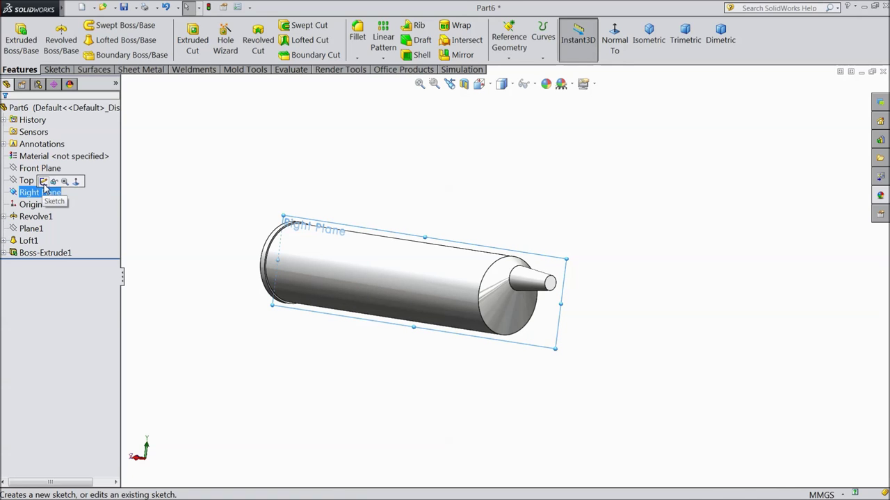
{"action": "left_click", "coordinate": [44, 181]}
{"action": "left_click", "coordinate": [619, 51]}
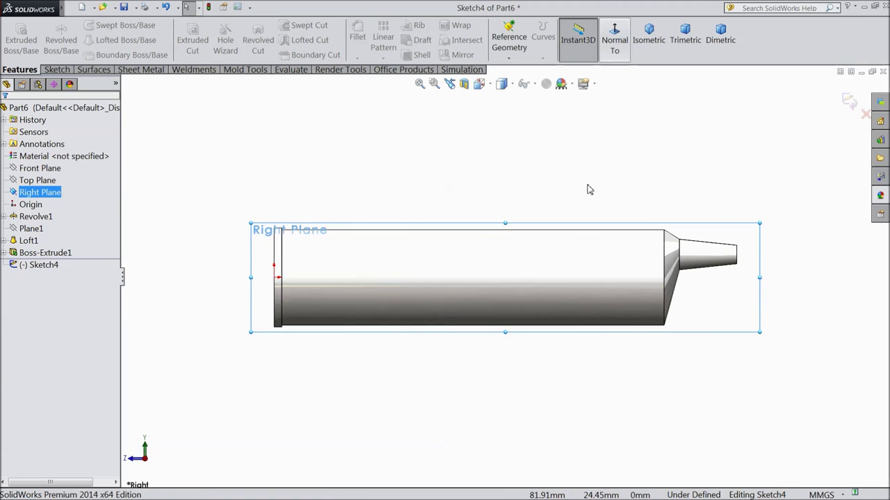
{"action": "left_click", "coordinate": [56, 70]}
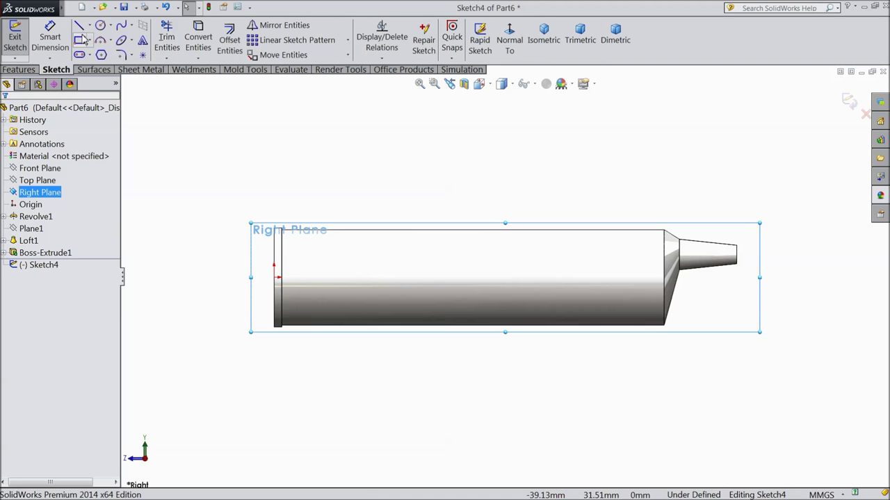
{"action": "left_click", "coordinate": [89, 27]}
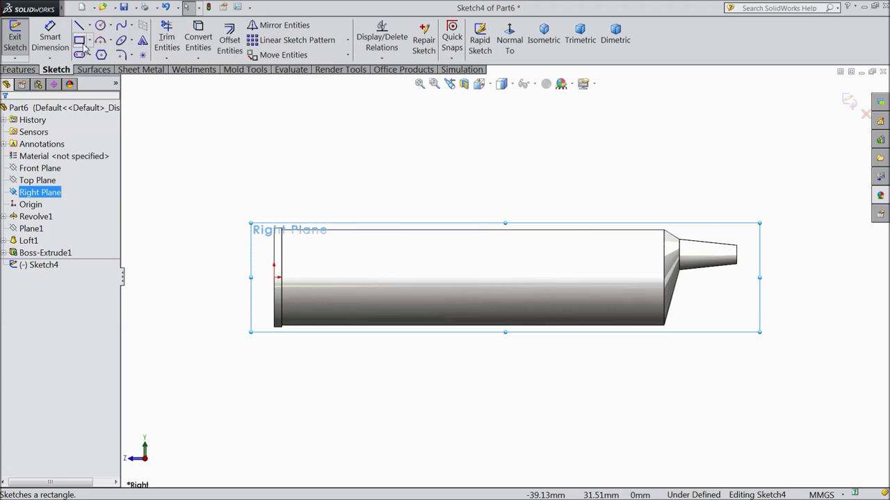
{"action": "left_click", "coordinate": [81, 41]}
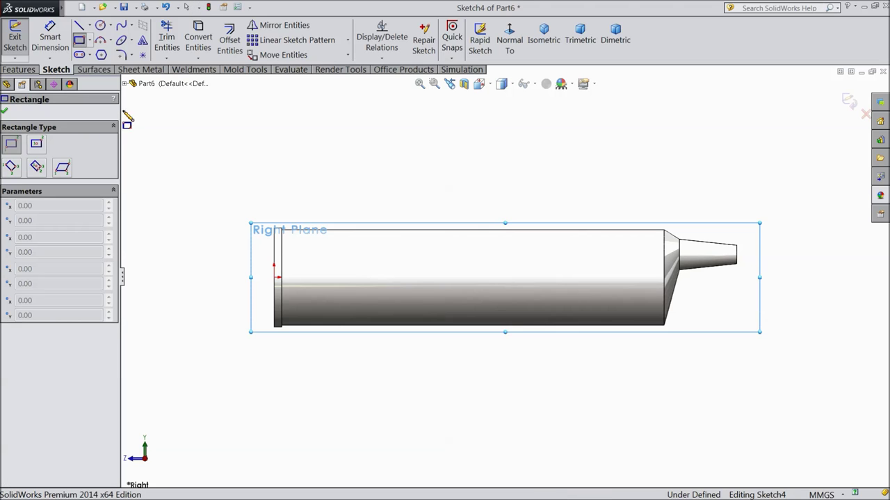
{"action": "left_click", "coordinate": [275, 277]}
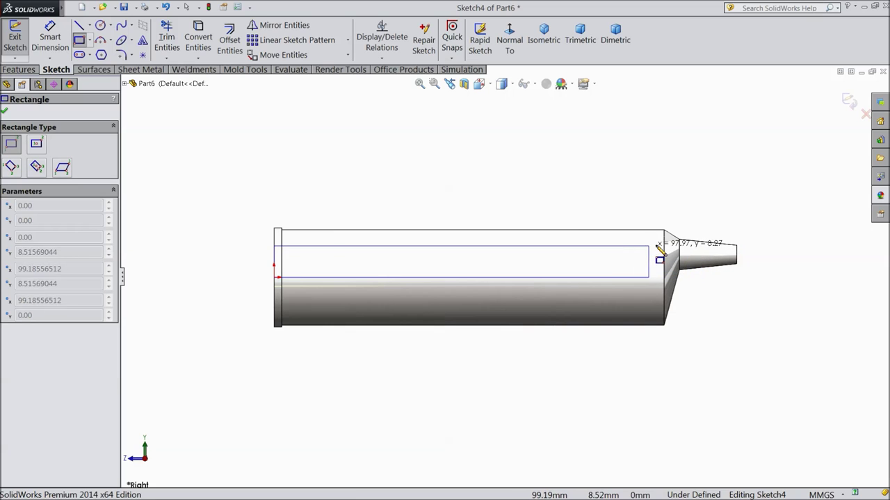
{"action": "left_click", "coordinate": [651, 241]}
{"action": "right_click", "coordinate": [619, 188]}
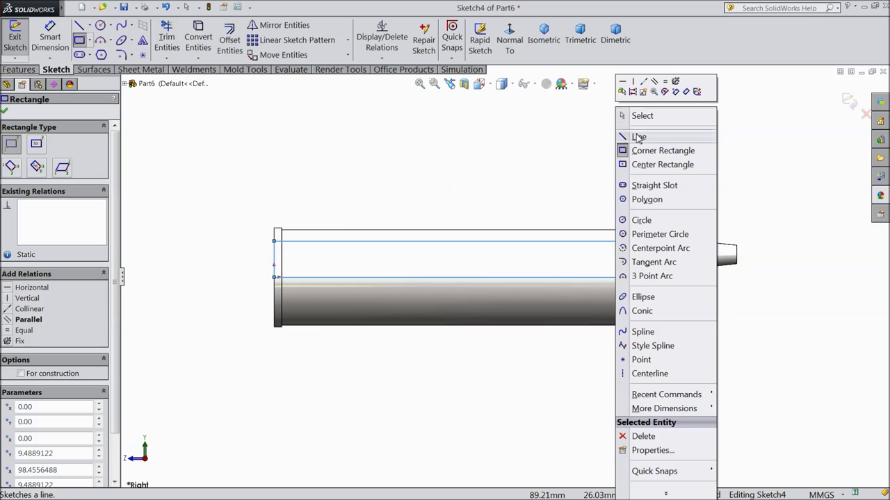
{"action": "left_click", "coordinate": [636, 115]}
Sketch a slanted line from the rectangle's lower corner at the nozzle end back to its upper edge.
{"action": "left_click", "coordinate": [78, 25]}
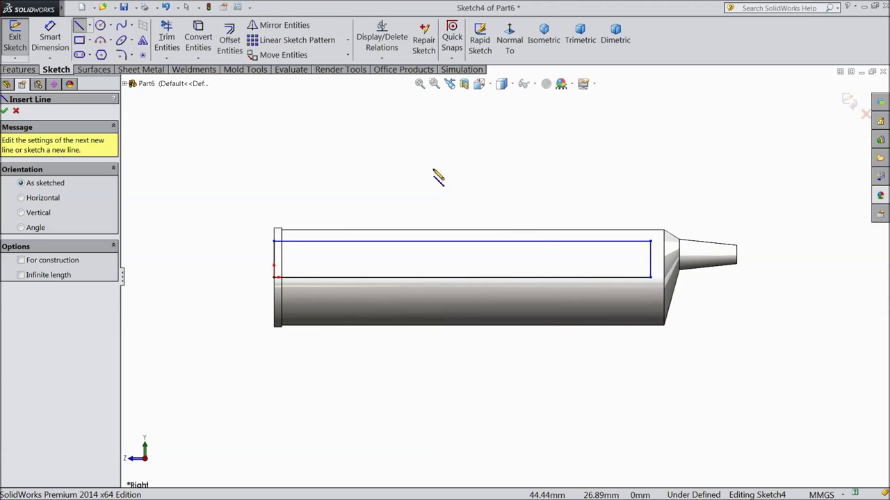
{"action": "scroll", "coordinate": [539, 236], "scroll_direction": "down", "scroll_amount": 3}
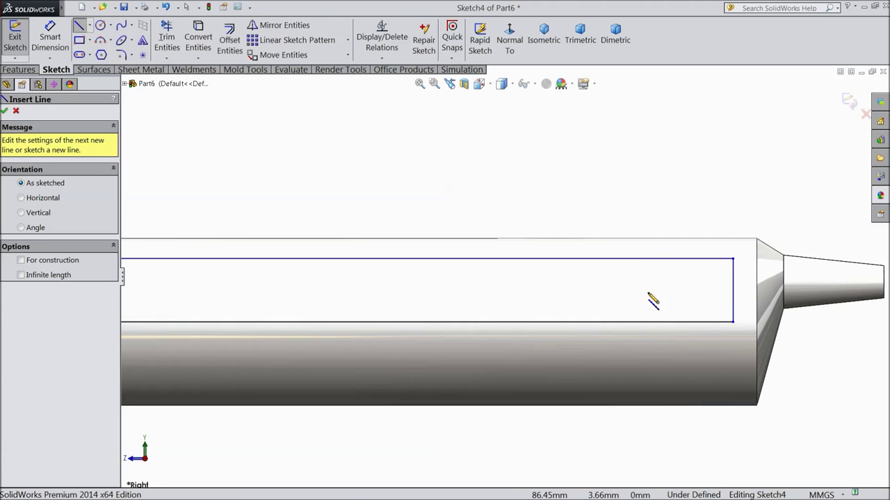
{"action": "left_click", "coordinate": [733, 323]}
{"action": "left_click", "coordinate": [688, 260]}
{"action": "right_click", "coordinate": [596, 179]}
{"action": "left_click", "coordinate": [606, 85]}
Dimension the angle between the slanted line and the rectangle's lower edge to 70°.
{"action": "left_click", "coordinate": [50, 36]}
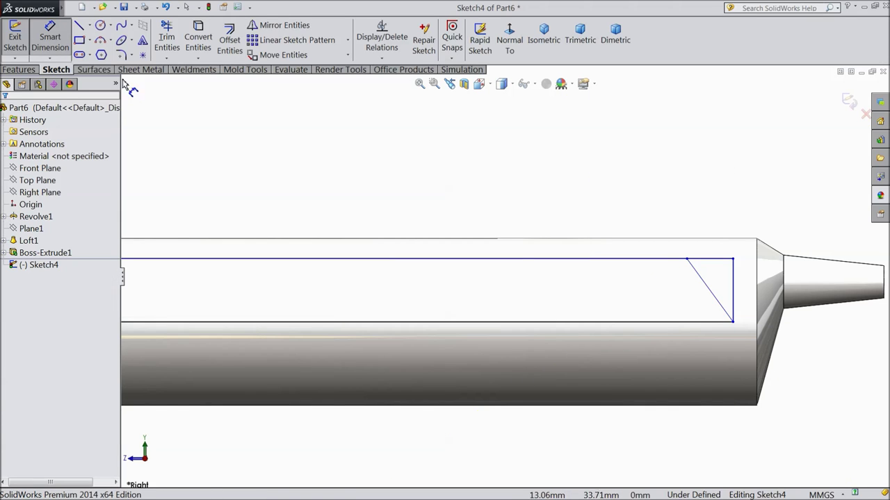
{"action": "left_click", "coordinate": [723, 311]}
{"action": "left_click", "coordinate": [695, 321]}
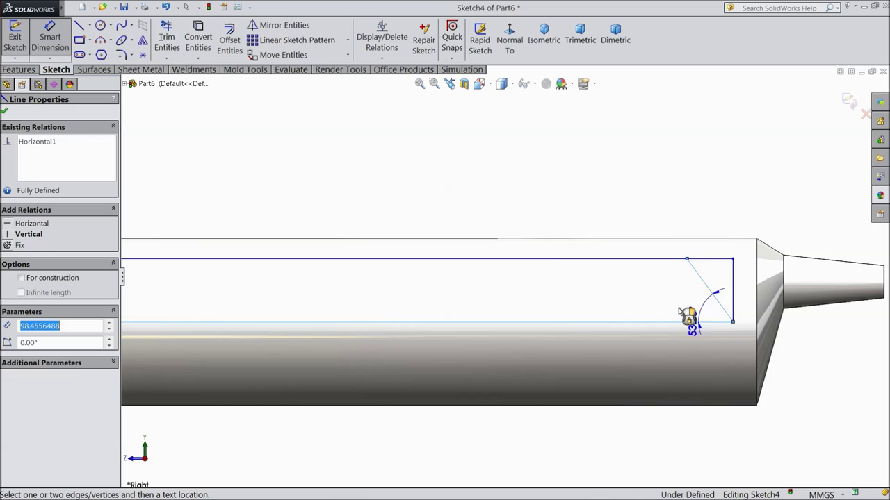
{"action": "left_click", "coordinate": [546, 216]}
{"action": "type", "text": "70"}
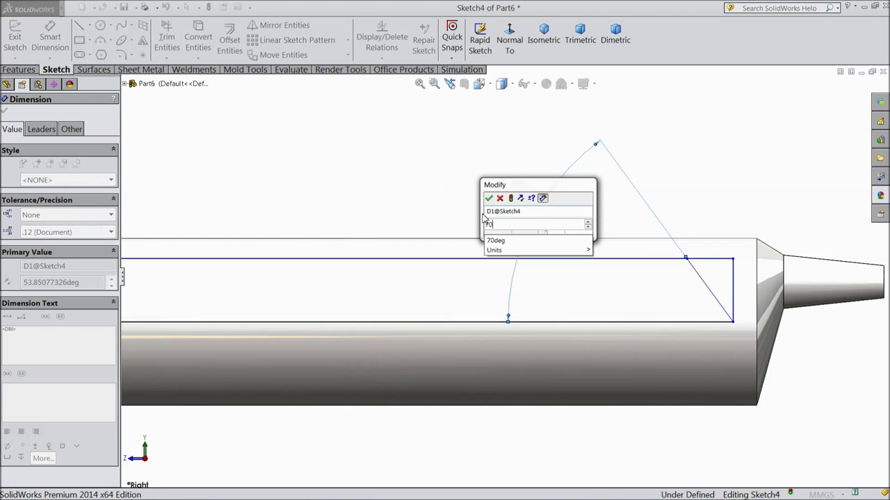
{"action": "left_click", "coordinate": [489, 199]}
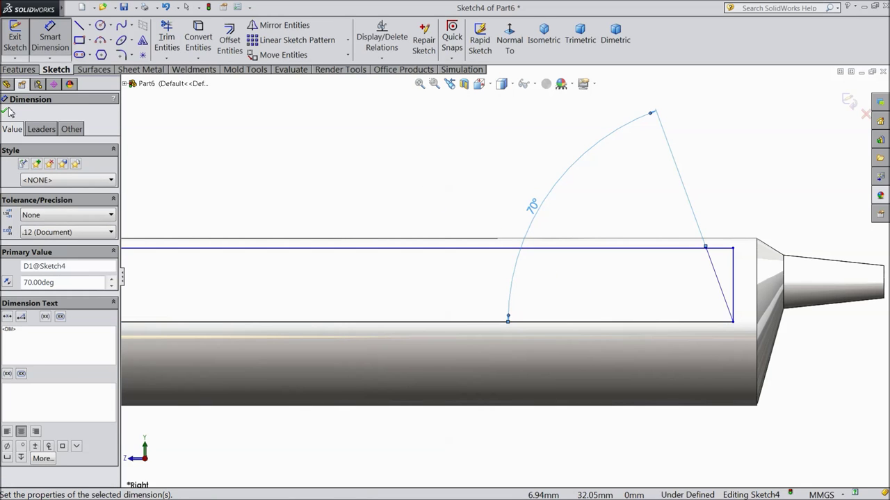
{"action": "left_click", "coordinate": [6, 112]}
Trim away the rectangle's corner lines beyond the slanted line at the nozzle end.
{"action": "left_click", "coordinate": [167, 39]}
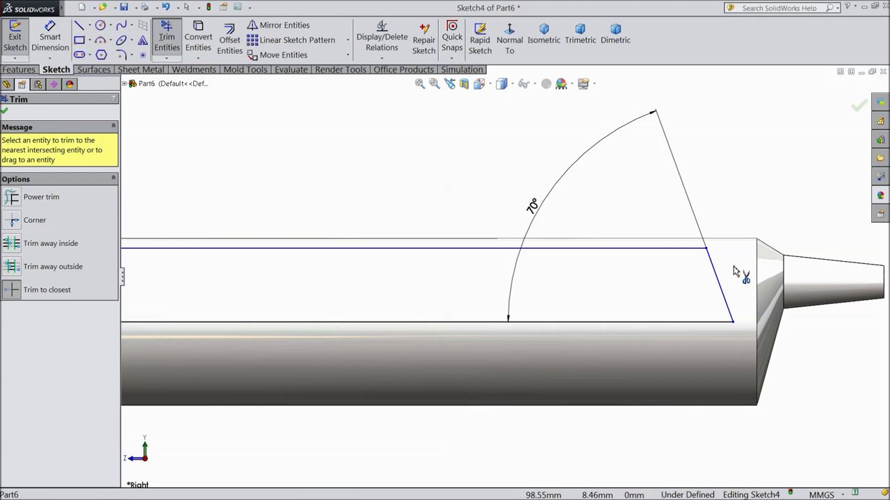
{"action": "scroll", "coordinate": [504, 279], "scroll_direction": "up", "scroll_amount": 3}
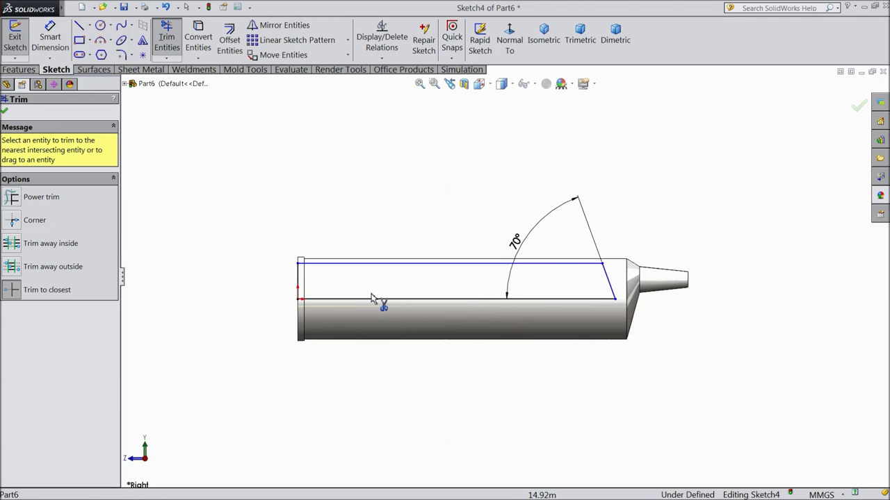
{"action": "left_click", "coordinate": [5, 112]}
Sketch a circle about 2.8 mm in diameter centred on the profile's upper line near the flange.
{"action": "left_click", "coordinate": [100, 25]}
{"action": "scroll", "coordinate": [275, 229], "scroll_direction": "down", "scroll_amount": 4}
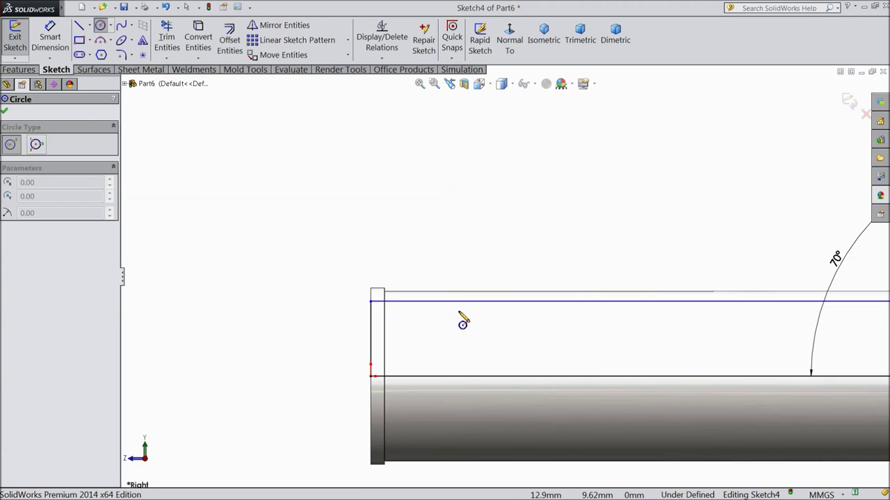
{"action": "scroll", "coordinate": [463, 318], "scroll_direction": "down", "scroll_amount": 3}
{"action": "left_click", "coordinate": [388, 281]}
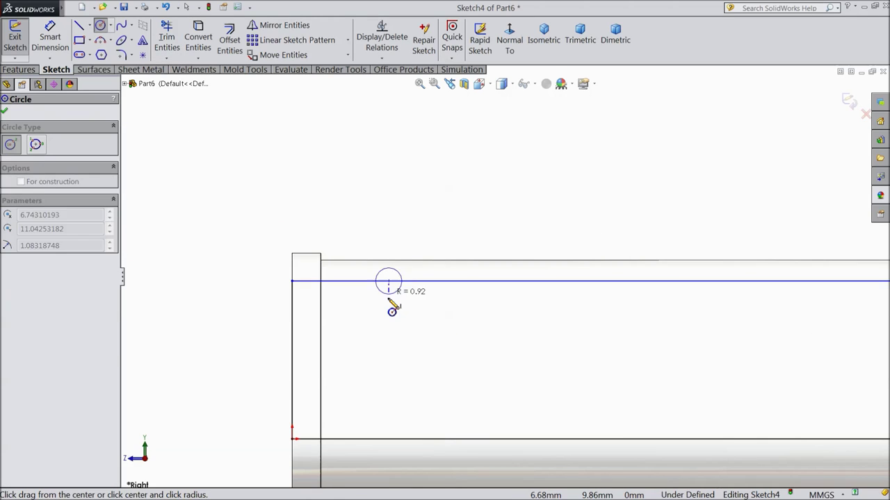
{"action": "left_click", "coordinate": [389, 301]}
Set the small circle's diameter to 0.5 mm.
{"action": "left_click", "coordinate": [46, 56]}
{"action": "left_click", "coordinate": [388, 263]}
{"action": "left_click", "coordinate": [388, 219]}
{"action": "type", "text": "0.5"}
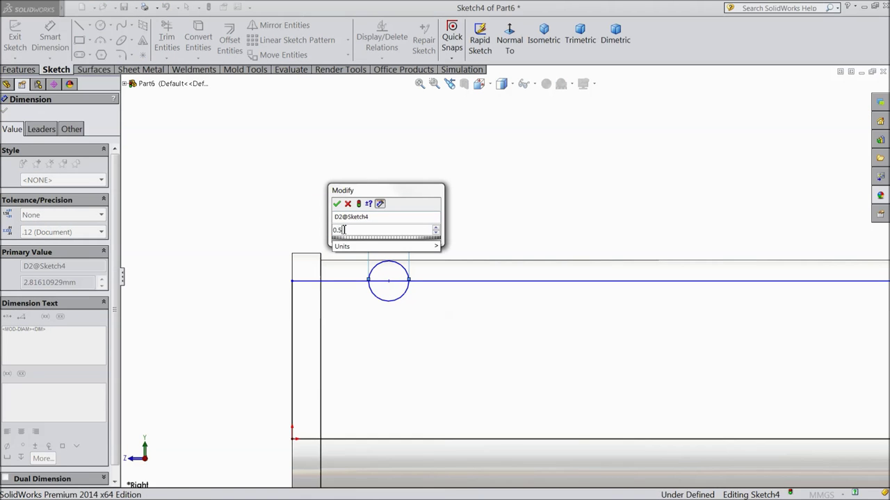
{"action": "left_click", "coordinate": [338, 203]}
Dimension the distance from the circle's centre to the profile's vertical line at the flange end to 7 mm.
{"action": "scroll", "coordinate": [396, 292], "scroll_direction": "down", "scroll_amount": 3}
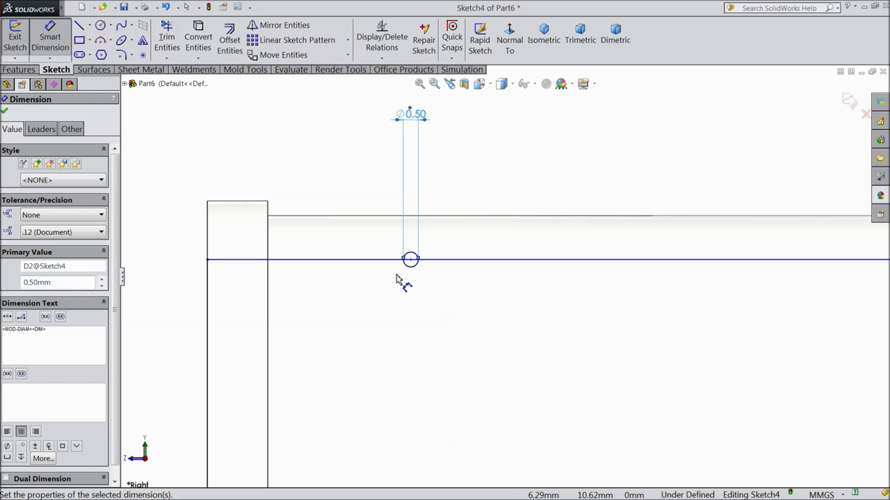
{"action": "left_click", "coordinate": [410, 260]}
{"action": "left_click", "coordinate": [210, 291]}
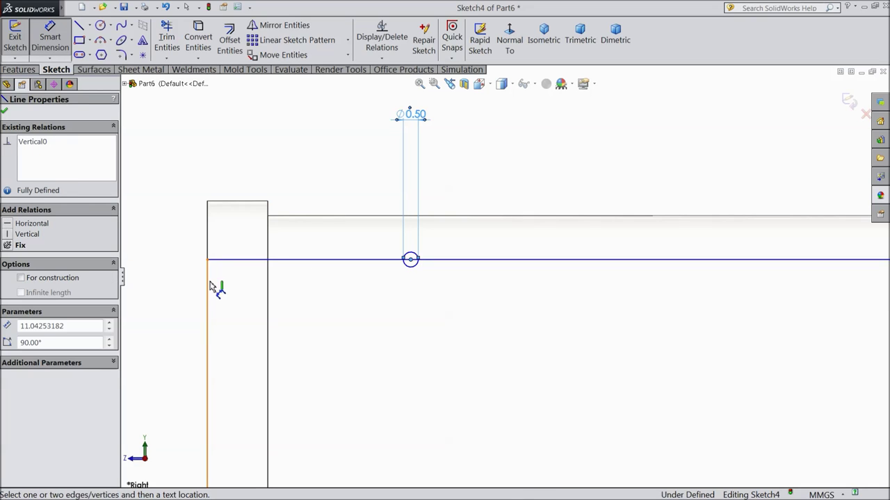
{"action": "left_click", "coordinate": [290, 161]}
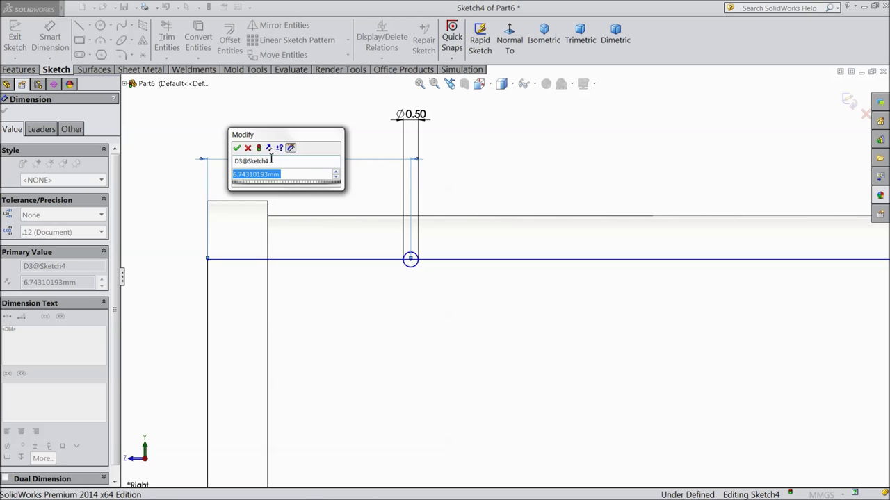
{"action": "type", "text": "7"}
{"action": "left_click", "coordinate": [237, 148]}
Trim the circle's upper half and the line segment inside it, leaving a semicircular notch below the profile's upper line.
{"action": "key", "text": "z"}
{"action": "scroll", "coordinate": [251, 243], "scroll_direction": "up", "scroll_amount": 2}
{"action": "scroll", "coordinate": [441, 219], "scroll_direction": "down", "scroll_amount": 5}
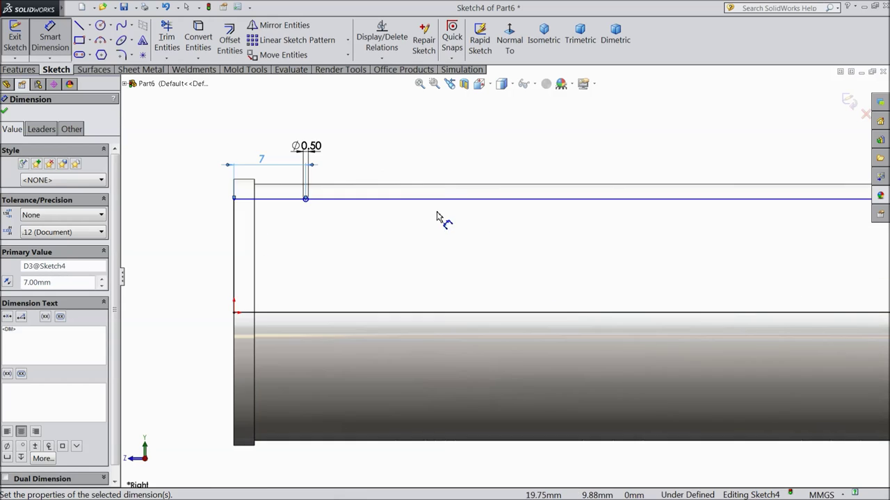
{"action": "left_click", "coordinate": [167, 36]}
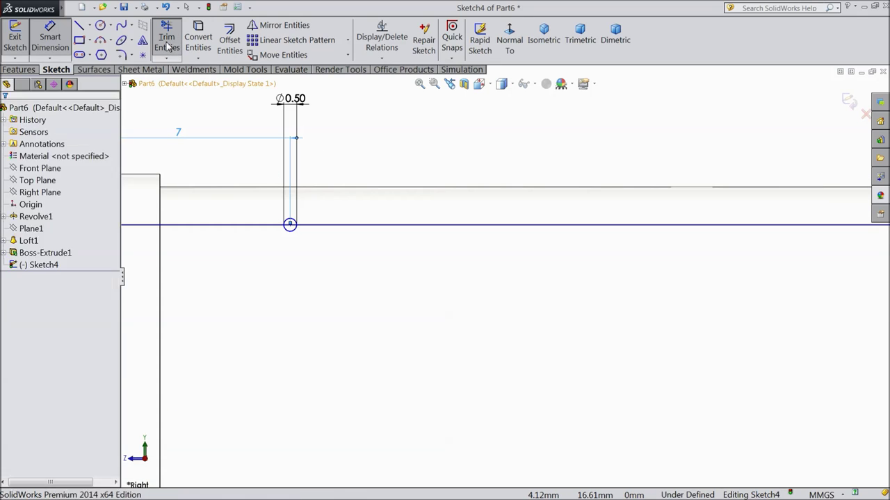
{"action": "scroll", "coordinate": [313, 221], "scroll_direction": "down", "scroll_amount": 2}
{"action": "scroll", "coordinate": [312, 221], "scroll_direction": "down", "scroll_amount": 1}
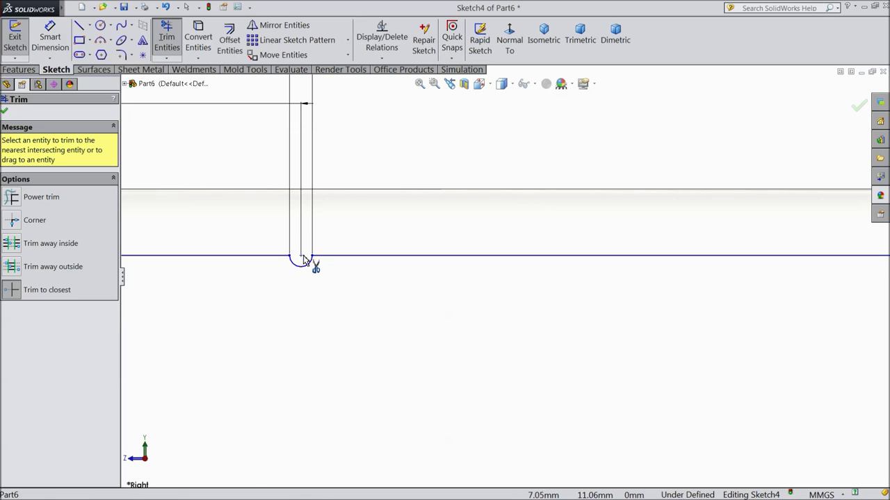
{"action": "key", "text": "f"}
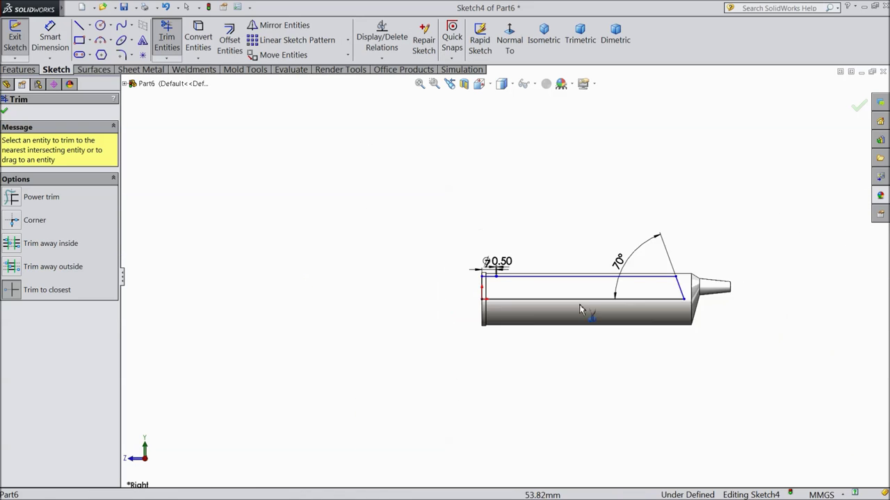
{"action": "scroll", "coordinate": [658, 307], "scroll_direction": "down", "scroll_amount": 3}
{"action": "left_click", "coordinate": [4, 112]}
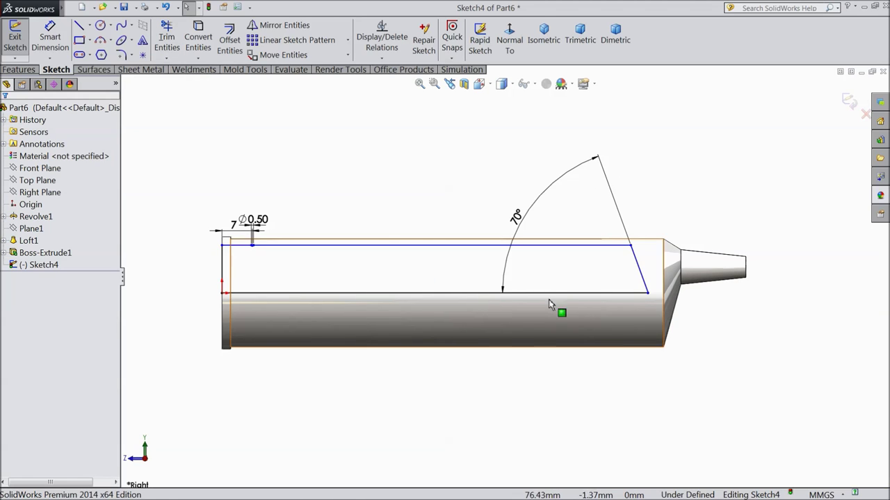
Lengthen the profile toward the nozzle by moving its lower end point to about 103.2 mm from the origin.
{"action": "scroll", "coordinate": [577, 303], "scroll_direction": "down", "scroll_amount": 3}
{"action": "left_click_drag", "start_coordinate": [699, 297], "coordinate": [728, 297]}
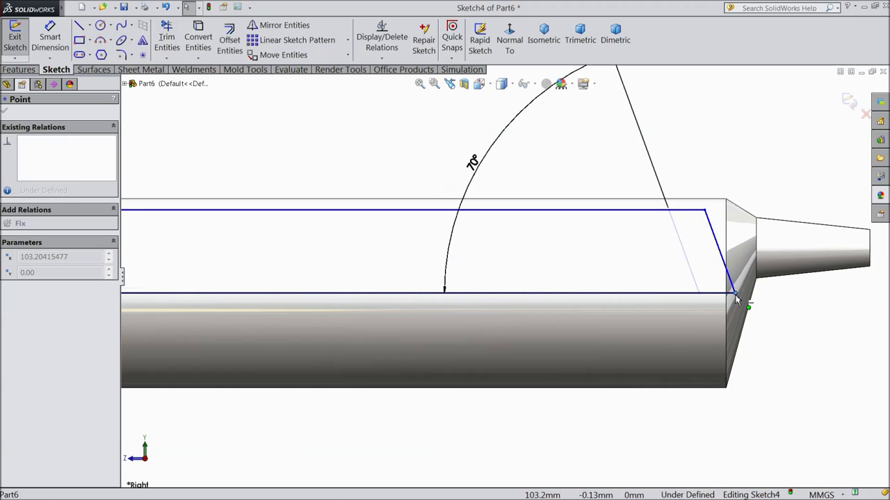
{"action": "left_click_drag", "start_coordinate": [735, 298], "coordinate": [735, 293]}
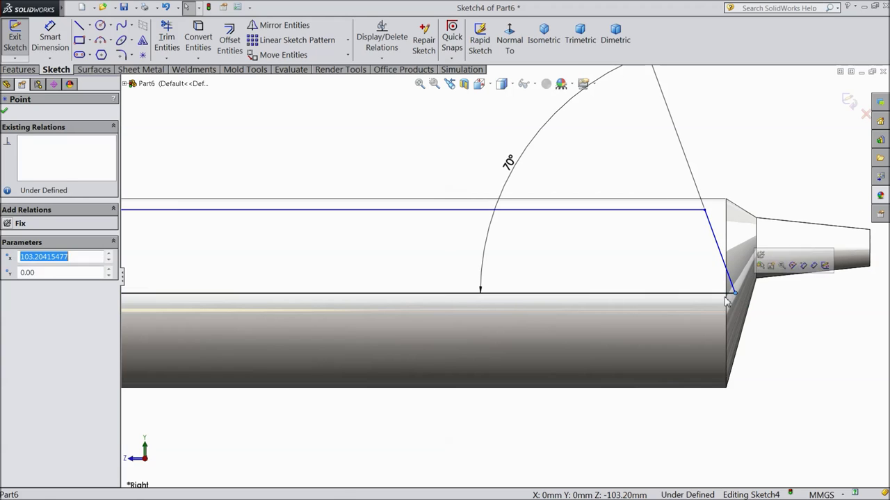
Dimension the distance between the cavity profile's upper and lower horizontal lines to 11 mm.
{"action": "left_click", "coordinate": [50, 39]}
{"action": "left_click", "coordinate": [402, 209]}
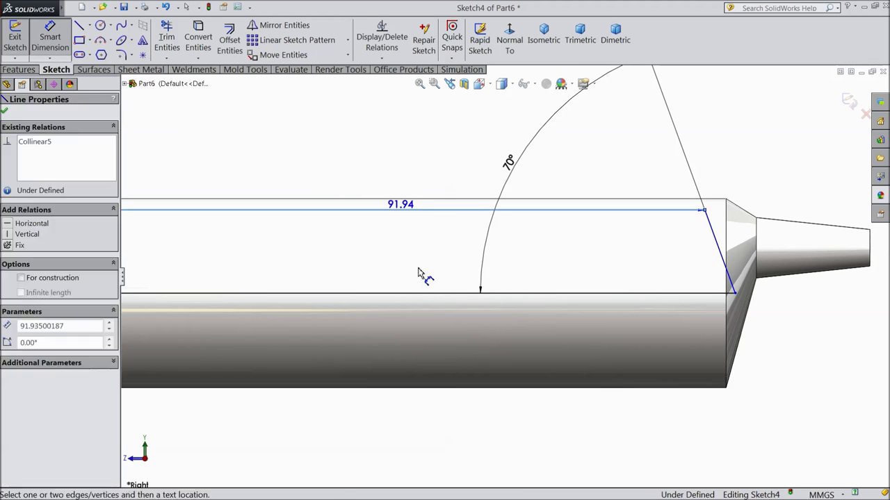
{"action": "left_click", "coordinate": [487, 292]}
{"action": "key", "text": "f"}
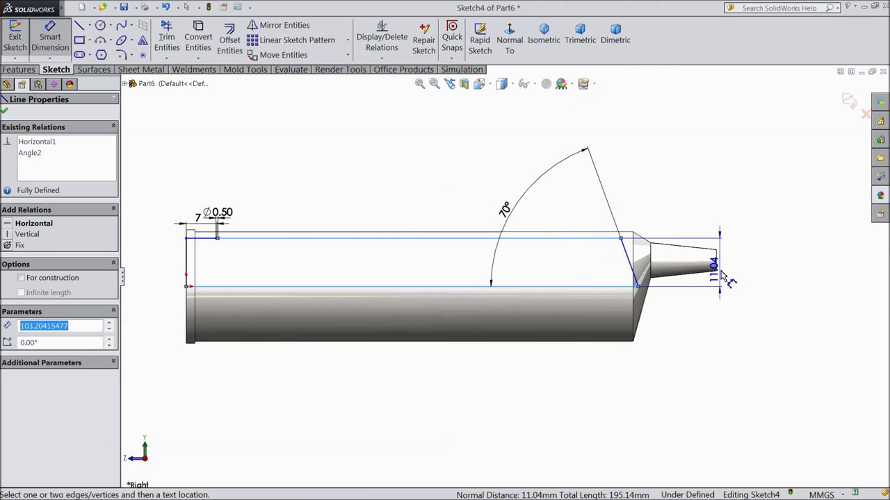
{"action": "left_click", "coordinate": [739, 268]}
{"action": "type", "text": "11"}
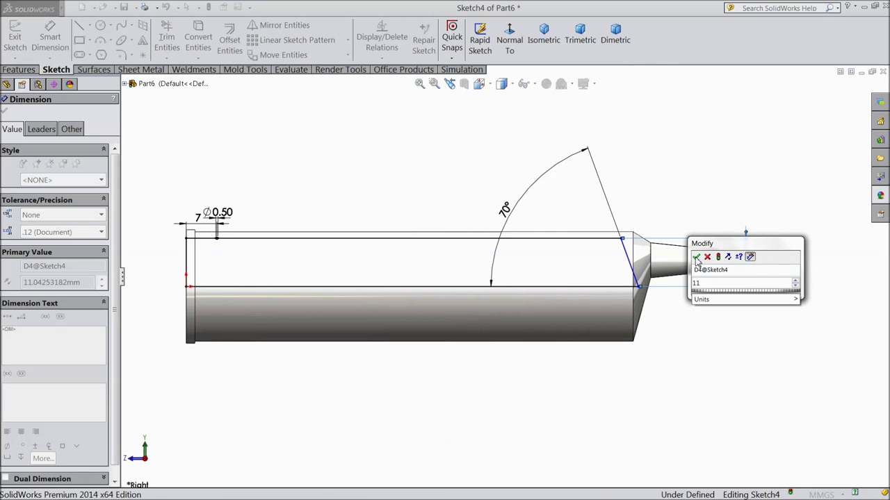
{"action": "left_click", "coordinate": [696, 258]}
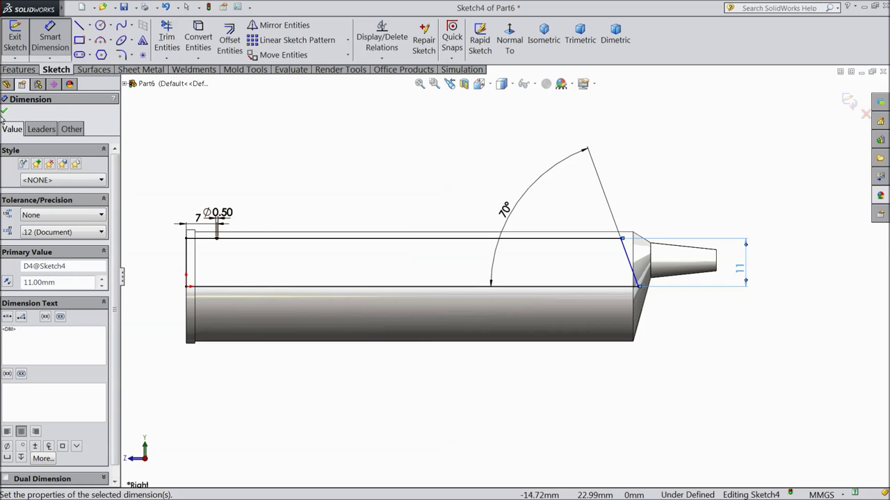
{"action": "left_click", "coordinate": [4, 111]}
Cut the barrel's inner cavity by revolving the profile 360 degrees about its long lower line.
{"action": "scroll", "coordinate": [675, 288], "scroll_direction": "up", "scroll_amount": 4}
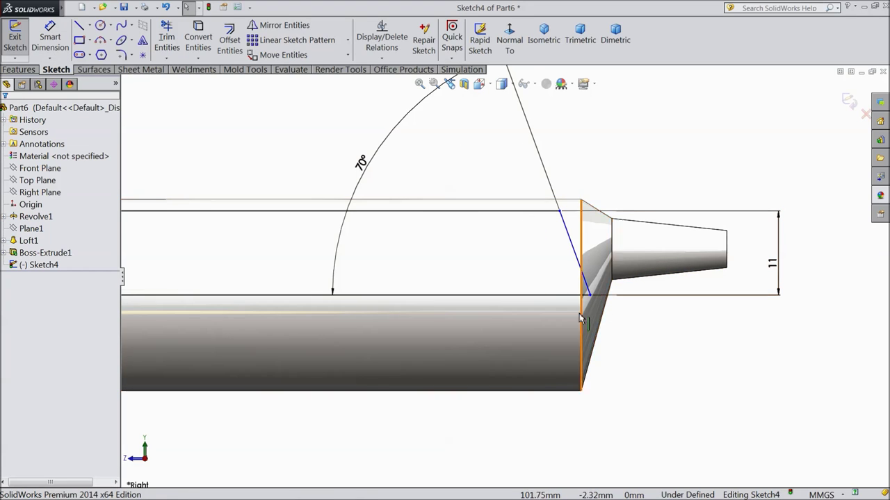
{"action": "left_click", "coordinate": [16, 70]}
{"action": "left_click", "coordinate": [259, 47]}
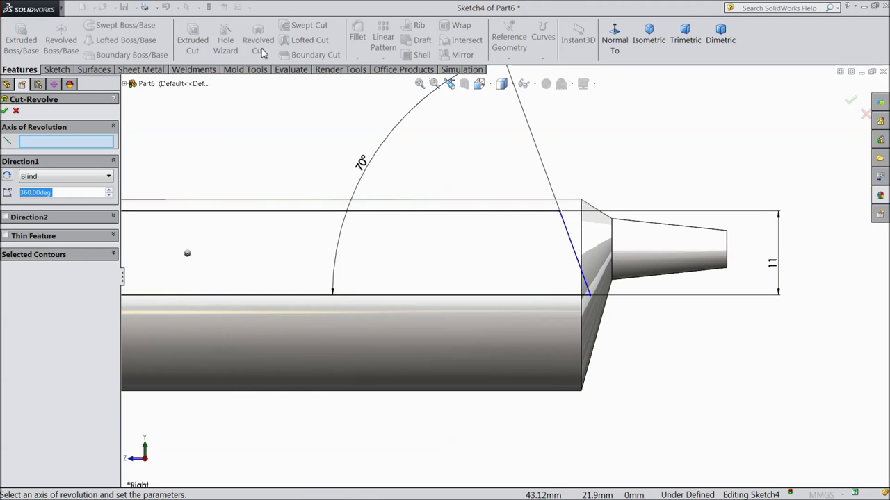
{"action": "left_click", "coordinate": [358, 295]}
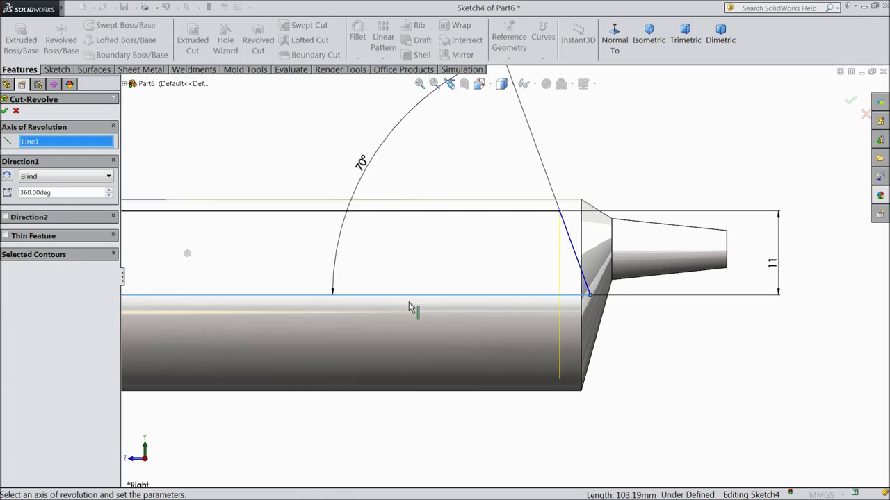
{"action": "scroll", "coordinate": [450, 304], "scroll_direction": "up", "scroll_amount": 4}
{"action": "middle_click_drag", "start_coordinate": [297, 214], "coordinate": [330, 244]}
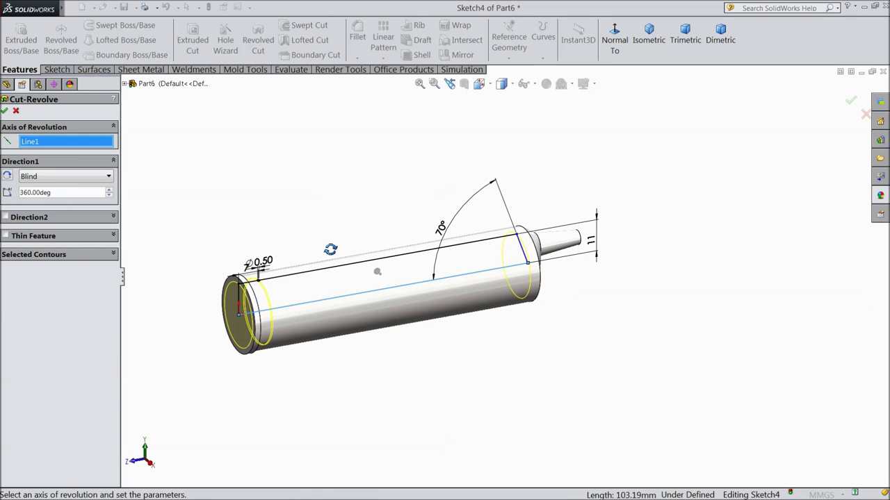
{"action": "left_click", "coordinate": [4, 111]}
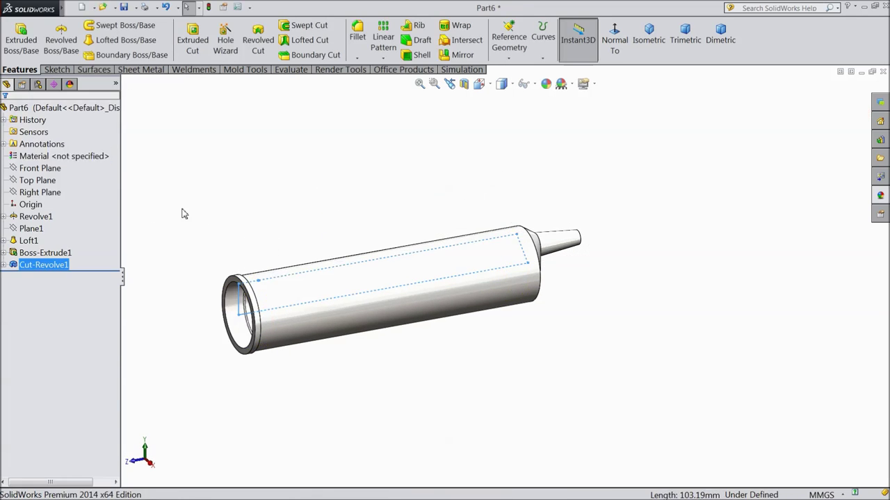
Start a sketch on the Right Plane and draw a horizontal centerline from the midpoint of the nozzle's tip edge back into the barrel.
{"action": "mouse_move", "coordinate": [276, 209]}
{"action": "middle_mouse_down"}
{"action": "mouse_move", "coordinate": [347, 173]}
{"action": "mouse_move", "coordinate": [353, 180]}
{"action": "mouse_move", "coordinate": [254, 210]}
{"action": "mouse_move", "coordinate": [265, 210]}
{"action": "middle_mouse_up"}
{"action": "left_click", "coordinate": [41, 194]}
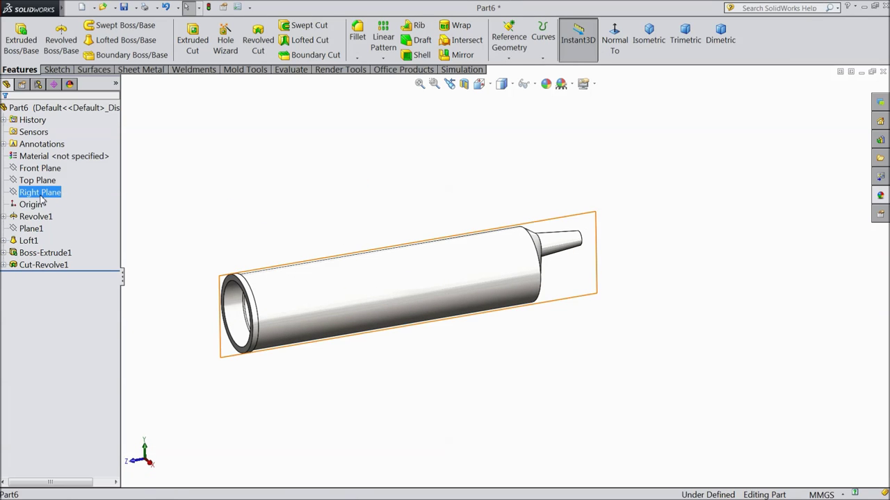
{"action": "left_click", "coordinate": [47, 185]}
{"action": "left_click", "coordinate": [614, 40]}
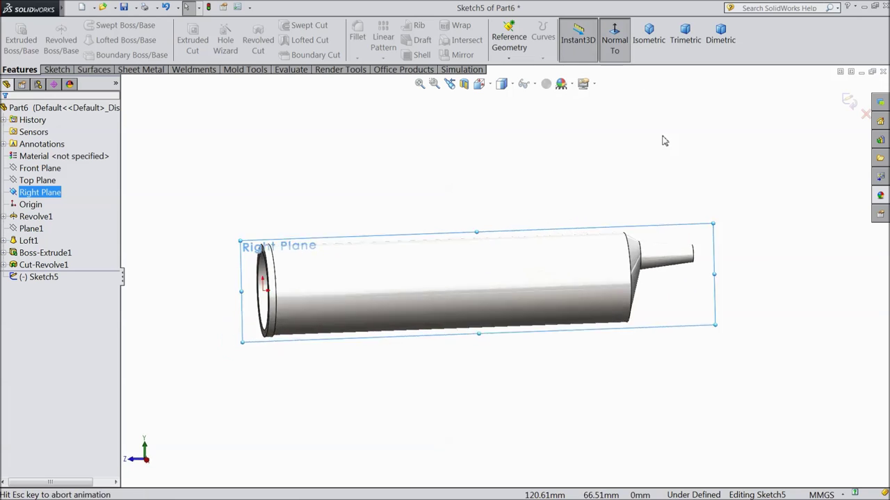
{"action": "left_click", "coordinate": [58, 70]}
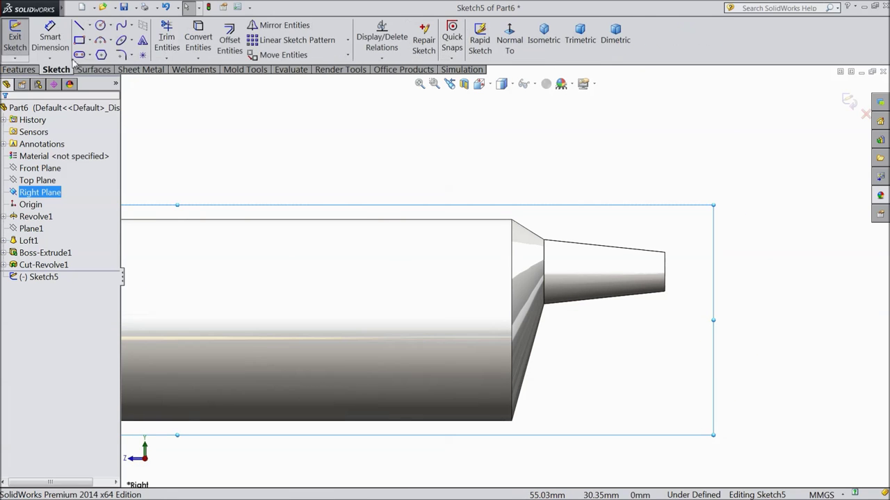
{"action": "left_click", "coordinate": [90, 25]}
{"action": "left_click", "coordinate": [106, 52]}
{"action": "scroll", "coordinate": [688, 285], "scroll_direction": "down", "scroll_amount": 2}
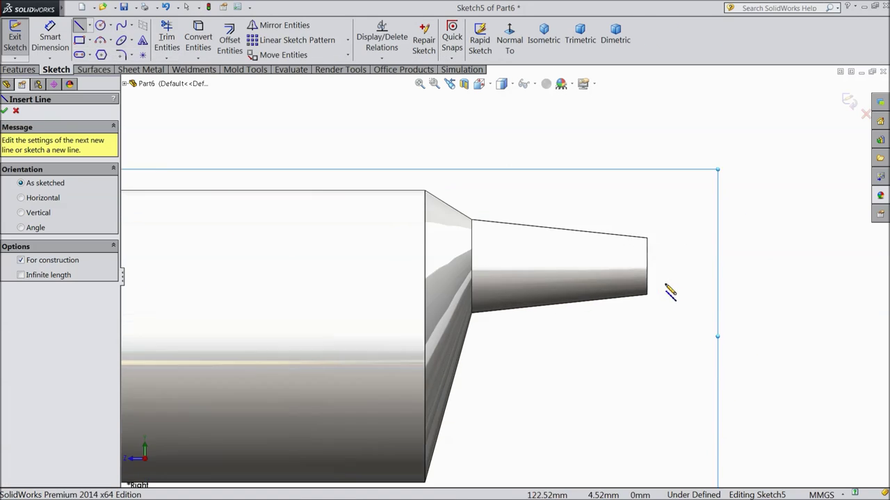
{"action": "left_click", "coordinate": [646, 266]}
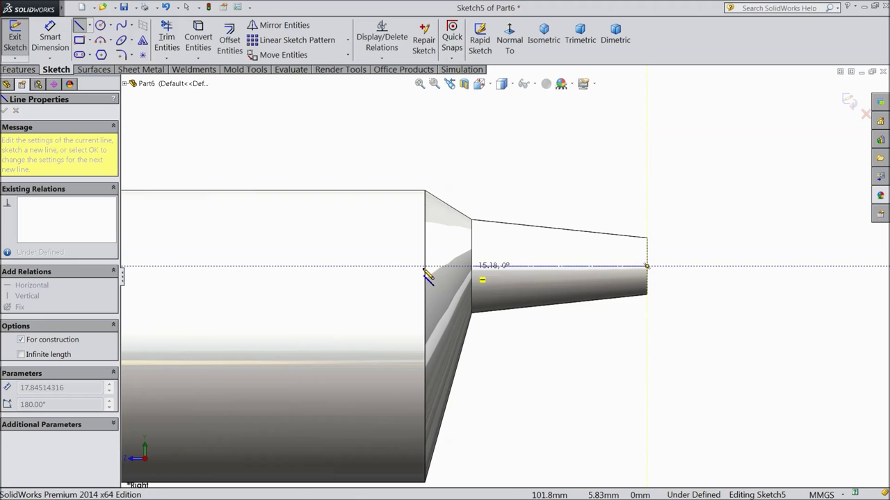
{"action": "left_click", "coordinate": [285, 266]}
{"action": "right_click", "coordinate": [290, 261]}
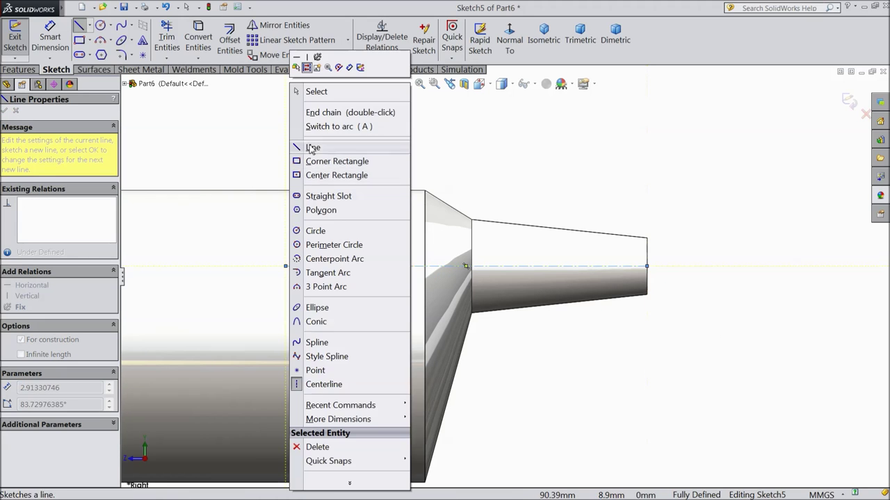
{"action": "left_click", "coordinate": [299, 91]}
Sketch a closed four-line tapered profile on the centerline, about 3.5 mm high inside the barrel and extending slightly past the nozzle tip.
{"action": "left_click", "coordinate": [79, 25]}
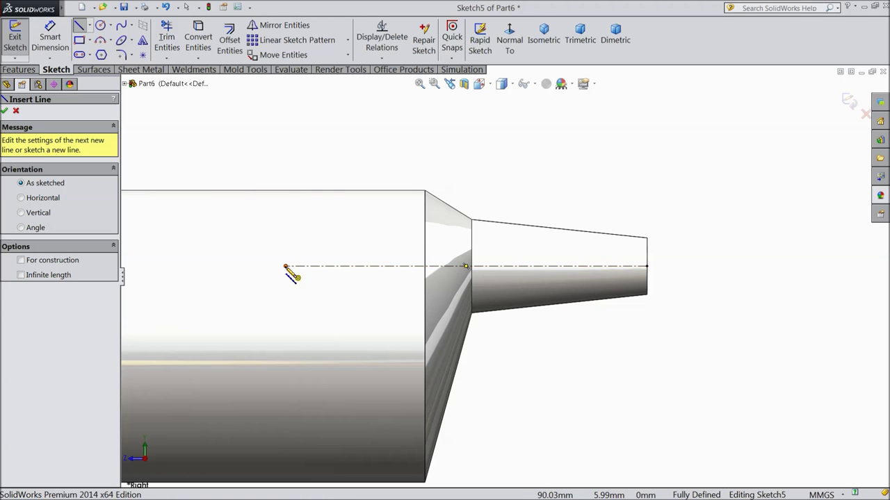
{"action": "left_click", "coordinate": [285, 266]}
{"action": "left_click", "coordinate": [658, 267]}
{"action": "left_click", "coordinate": [657, 248]}
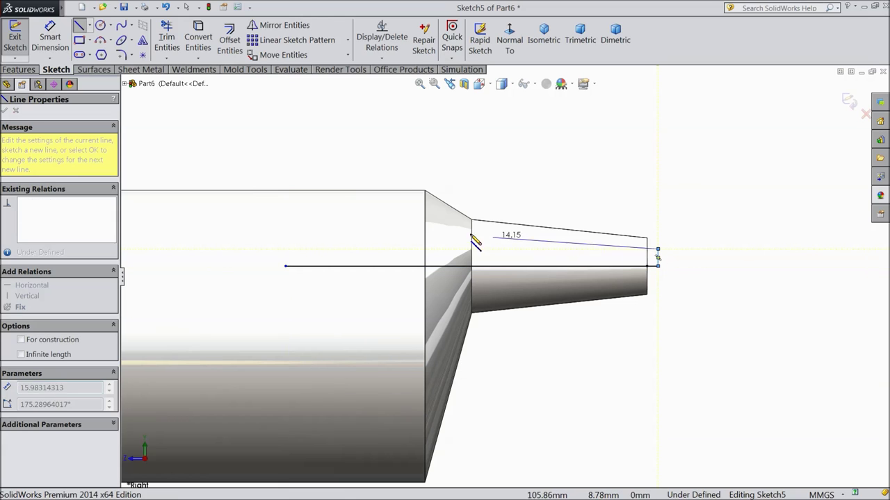
{"action": "left_click", "coordinate": [285, 226]}
{"action": "left_click", "coordinate": [285, 266]}
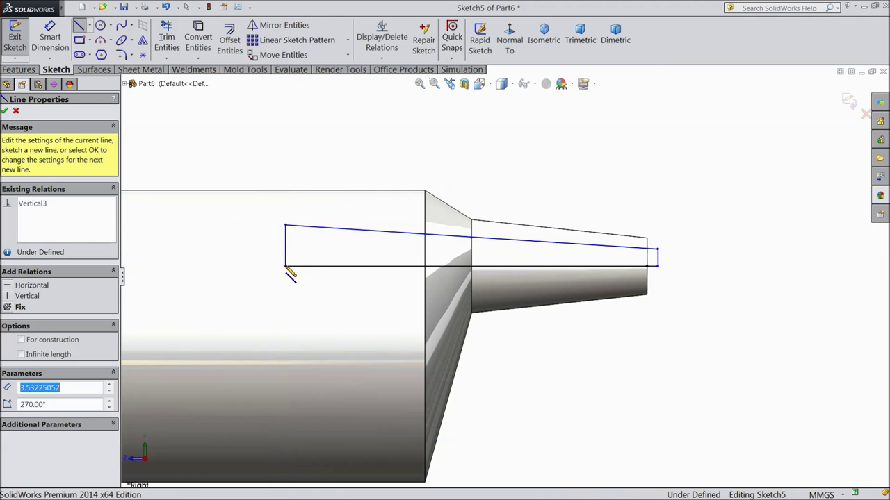
{"action": "right_click", "coordinate": [342, 170]}
{"action": "left_click", "coordinate": [377, 144]}
Set the angle between the bore profile's sloped upper line and its horizontal base line to 6 degrees.
{"action": "left_click", "coordinate": [50, 38]}
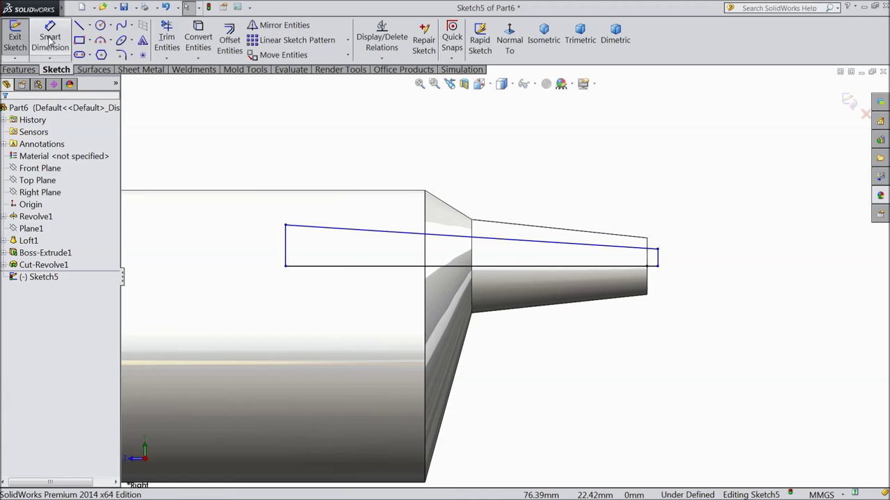
{"action": "scroll", "coordinate": [549, 247], "scroll_direction": "down", "scroll_amount": 2}
{"action": "left_click", "coordinate": [568, 257]}
{"action": "left_click", "coordinate": [576, 290]}
{"action": "left_click", "coordinate": [556, 273]}
{"action": "type", "text": "6"}
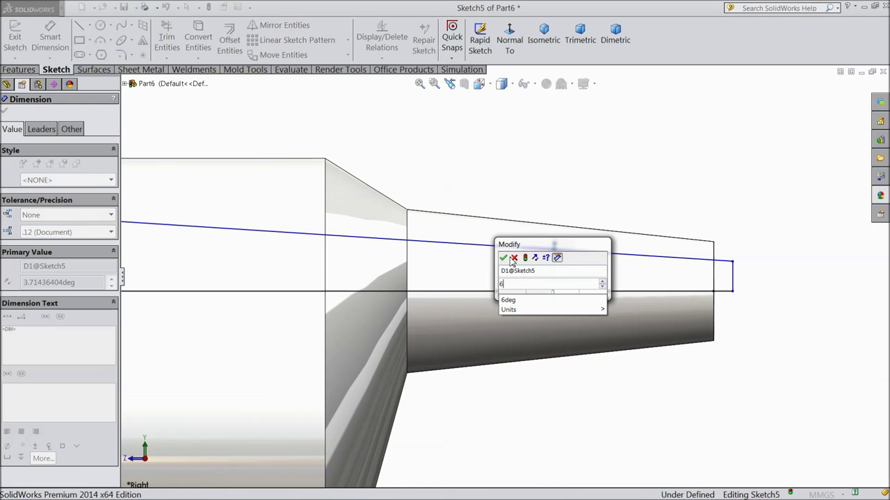
{"action": "left_click", "coordinate": [504, 258]}
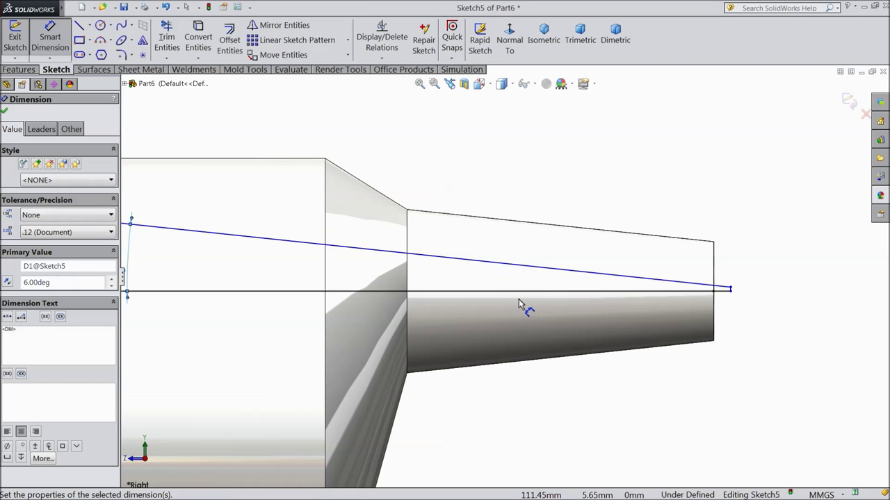
{"action": "scroll", "coordinate": [518, 299], "scroll_direction": "up", "scroll_amount": 3}
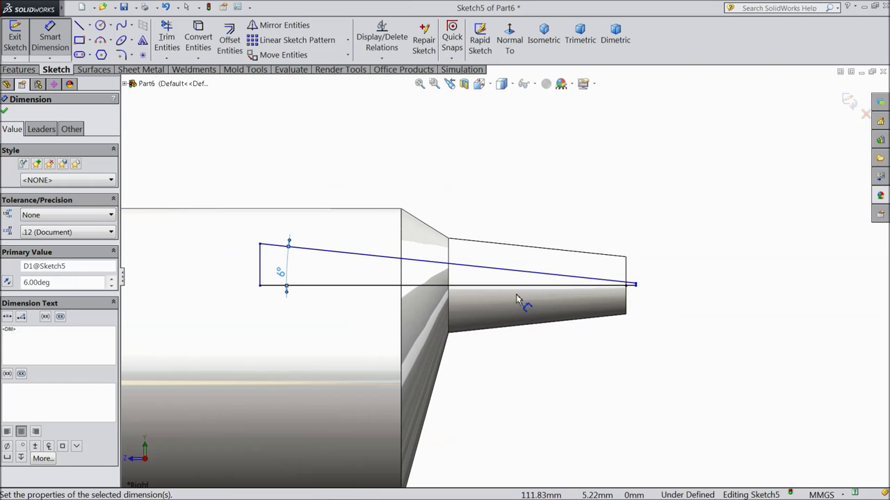
{"action": "left_click", "coordinate": [5, 112]}
Raise the sloped line's end point beyond the nozzle tip to about X 121.6 mm, Y 7.8 mm, keeping it below the nozzle's outer edge.
{"action": "scroll", "coordinate": [625, 281], "scroll_direction": "down", "scroll_amount": 4}
{"action": "left_click_drag", "start_coordinate": [614, 254], "coordinate": [611, 199]}
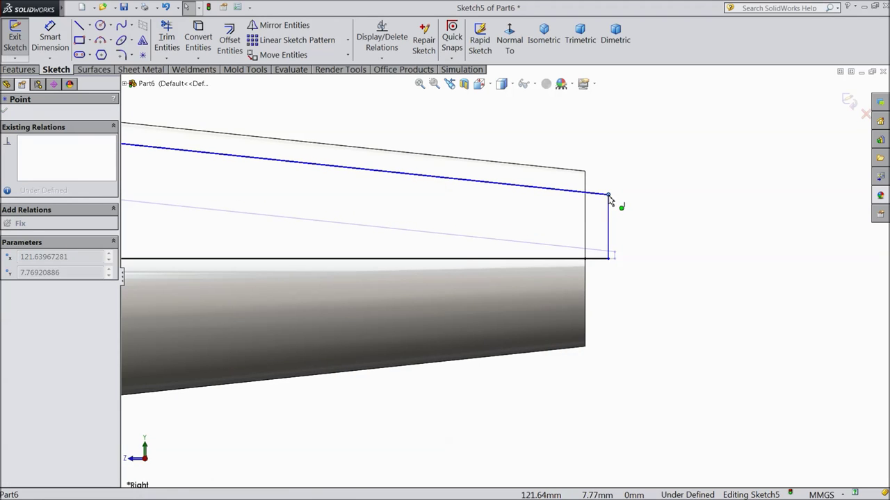
{"action": "scroll", "coordinate": [642, 252], "scroll_direction": "up", "scroll_amount": 3}
{"action": "scroll", "coordinate": [515, 260], "scroll_direction": "up", "scroll_amount": 2}
{"action": "scroll", "coordinate": [514, 260], "scroll_direction": "up", "scroll_amount": 1}
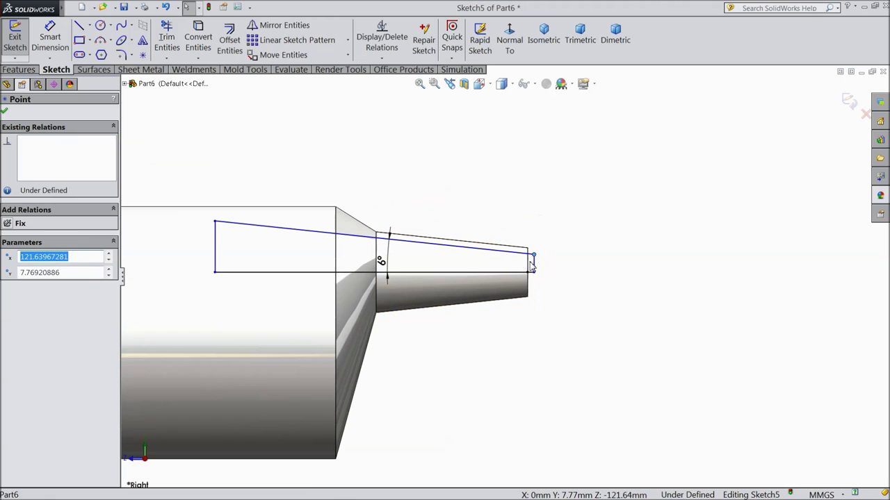
{"action": "left_click", "coordinate": [4, 111]}
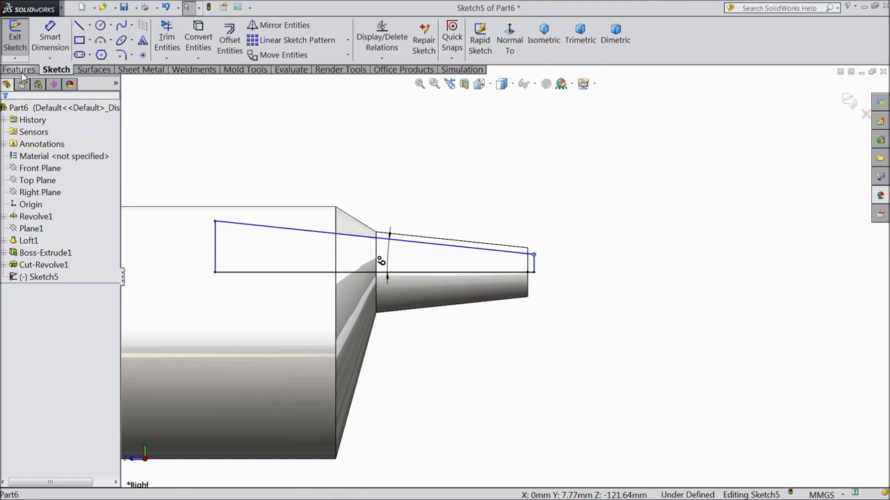
Cut the nozzle's tapered bore by revolving the profile 360 degrees about its horizontal base line.
{"action": "left_click", "coordinate": [19, 70]}
{"action": "left_click", "coordinate": [258, 41]}
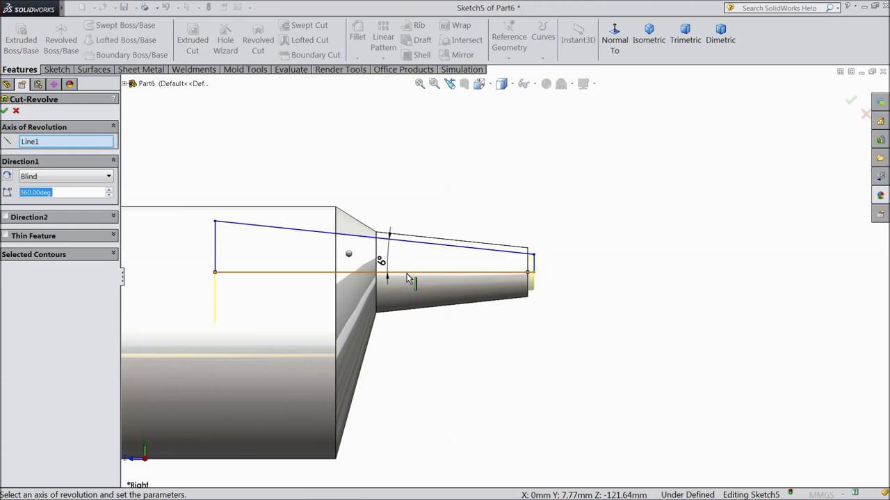
{"action": "left_click", "coordinate": [5, 112]}
{"action": "mouse_move", "coordinate": [567, 254]}
{"action": "middle_mouse_down"}
{"action": "mouse_move", "coordinate": [553, 246]}
{"action": "mouse_move", "coordinate": [498, 263]}
{"action": "mouse_move", "coordinate": [461, 255]}
{"action": "mouse_move", "coordinate": [536, 255]}
{"action": "mouse_move", "coordinate": [581, 331]}
{"action": "mouse_move", "coordinate": [556, 324]}
{"action": "mouse_move", "coordinate": [619, 336]}
{"action": "mouse_move", "coordinate": [587, 346]}
{"action": "middle_mouse_up"}
{"action": "left_click", "coordinate": [582, 335]}
{"action": "scroll", "coordinate": [549, 351], "scroll_direction": "up", "scroll_amount": 5}
{"action": "middle_click_drag", "start_coordinate": [456, 368], "coordinate": [441, 410]}
{"action": "scroll", "coordinate": [408, 313], "scroll_direction": "down", "scroll_amount": 3}
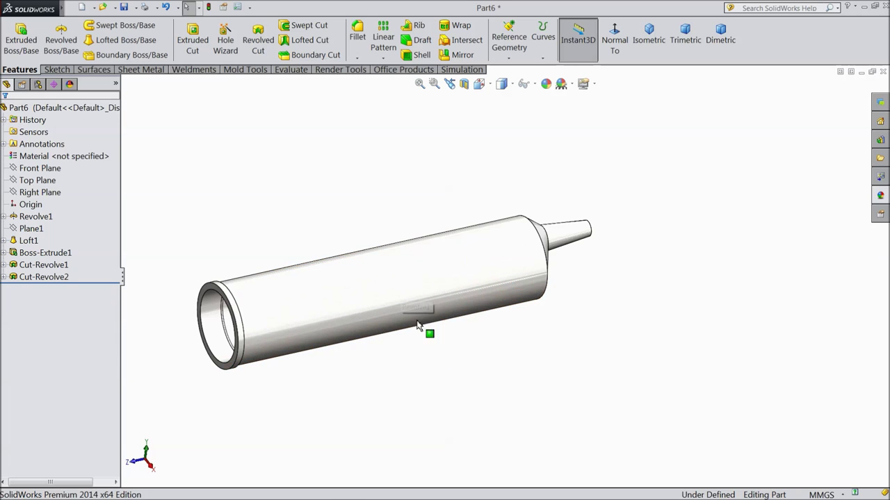
Add a 0.5 mm constant-size fillet to the barrel's nozzle-end outer edge and to the edge where the nozzle meets the end face.
{"action": "middle_click_drag", "start_coordinate": [407, 314], "coordinate": [410, 347]}
{"action": "left_click", "coordinate": [358, 52]}
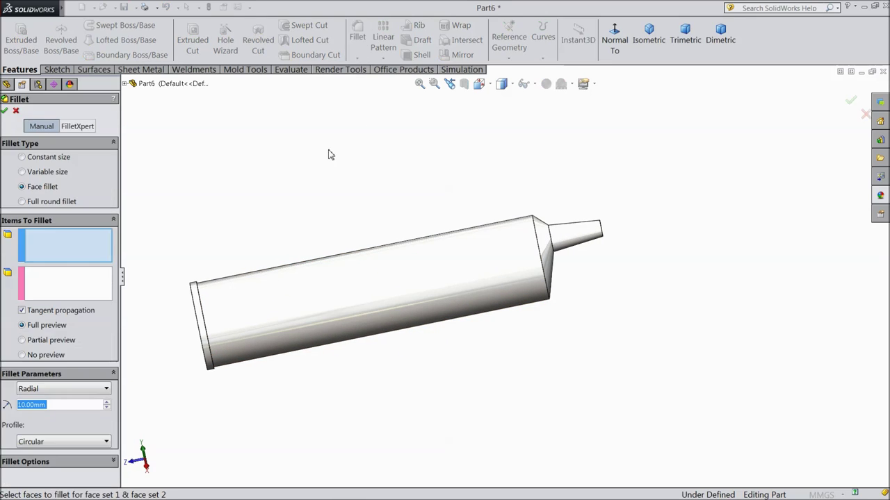
{"action": "left_click", "coordinate": [23, 157]}
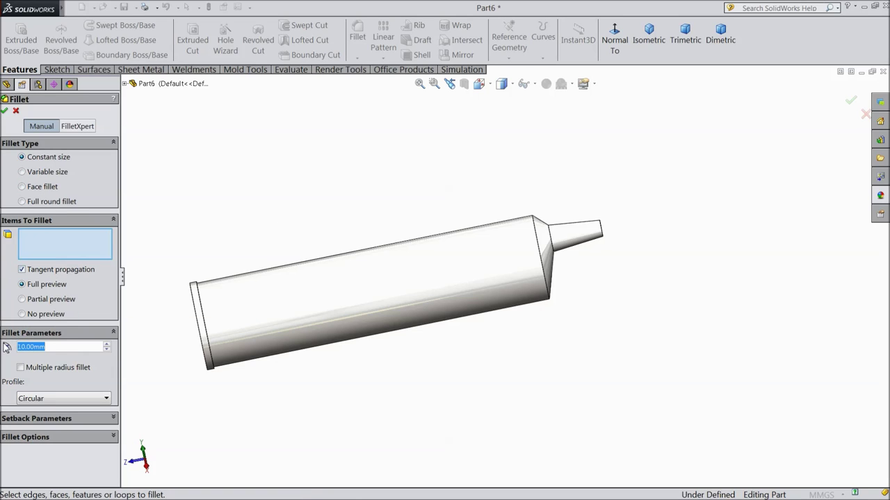
{"action": "type", "text": "0."}
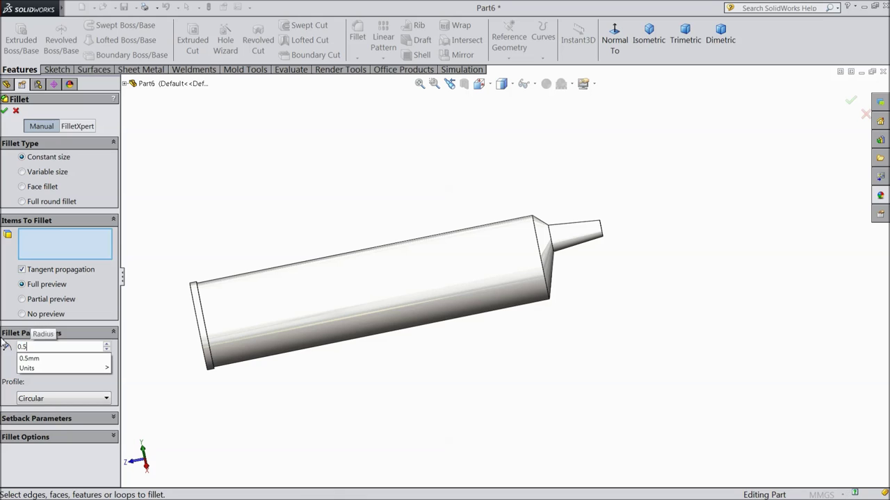
{"action": "type", "text": "5"}
{"action": "middle_click_drag", "start_coordinate": [588, 297], "coordinate": [502, 274]}
{"action": "scroll", "coordinate": [521, 281], "scroll_direction": "down", "scroll_amount": 5}
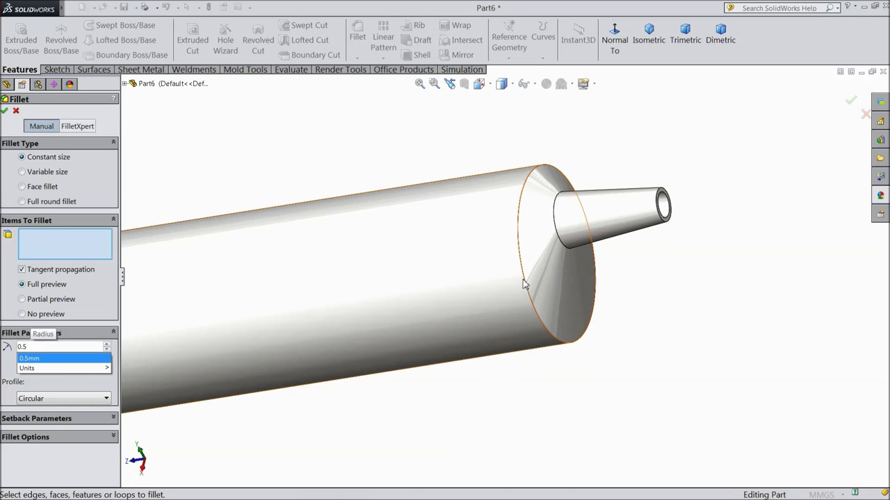
{"action": "left_click", "coordinate": [525, 283]}
{"action": "scroll", "coordinate": [530, 274], "scroll_direction": "down", "scroll_amount": 3}
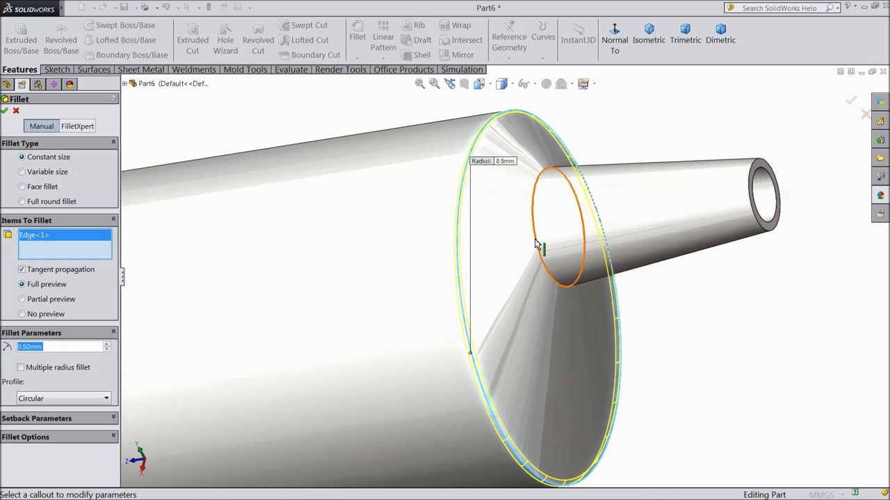
{"action": "left_click", "coordinate": [537, 246]}
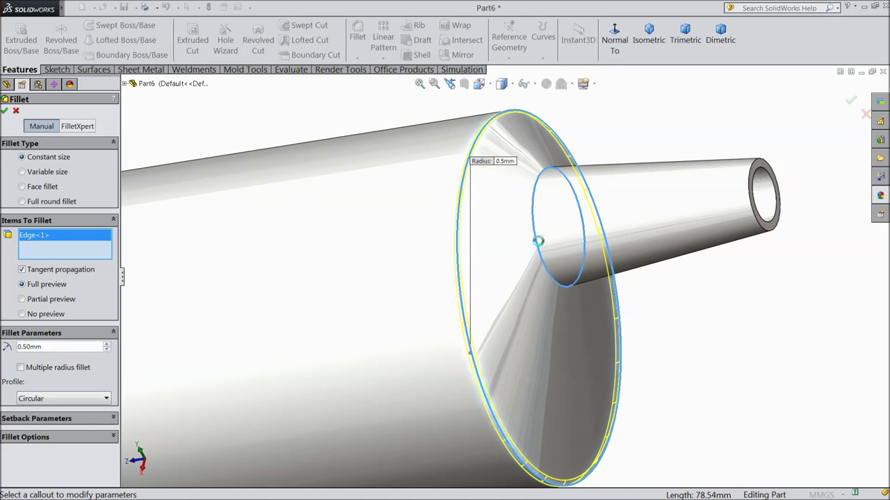
{"action": "left_click", "coordinate": [5, 111]}
{"action": "scroll", "coordinate": [353, 196], "scroll_direction": "up", "scroll_amount": 5}
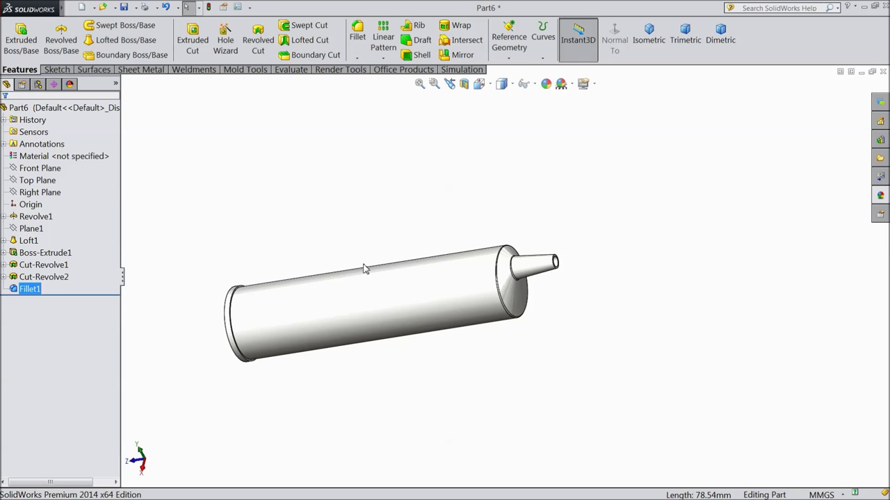
{"action": "scroll", "coordinate": [368, 302], "scroll_direction": "up", "scroll_amount": 3}
{"action": "middle_click_drag", "start_coordinate": [355, 347], "coordinate": [428, 363]}
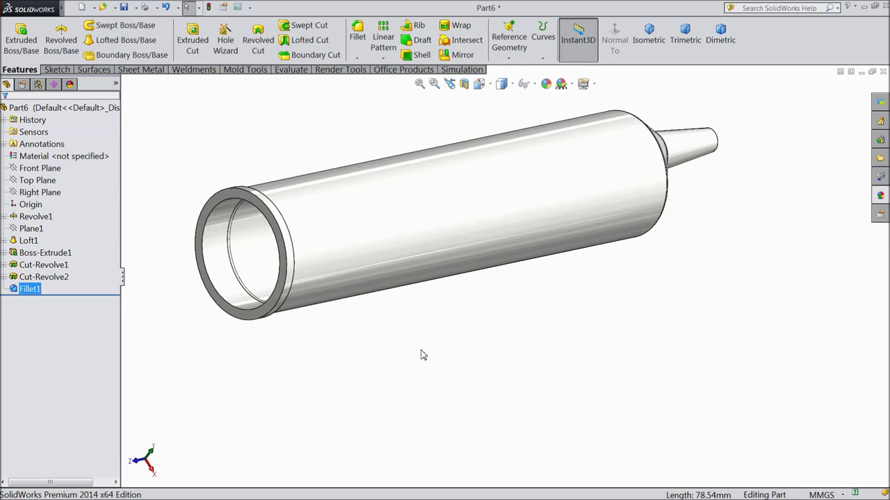
On the barrel's open end face, sketch a vertical centerline from above the rim to the origin and a horizontal one about 38 mm leftward.
{"action": "scroll", "coordinate": [292, 313], "scroll_direction": "up", "scroll_amount": 3}
{"action": "left_click", "coordinate": [287, 313]}
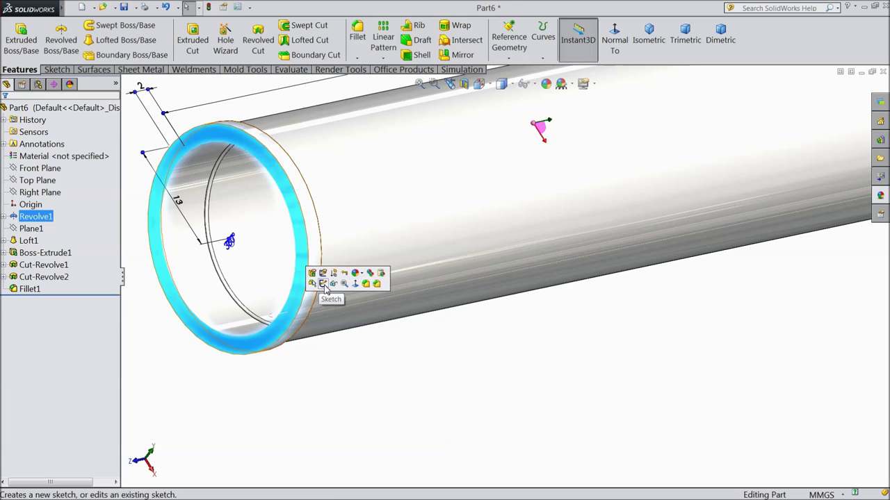
{"action": "left_click", "coordinate": [323, 284]}
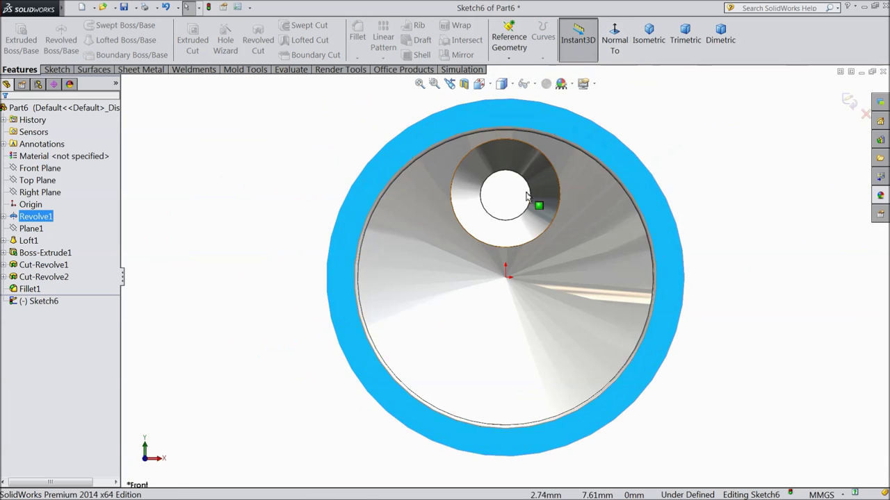
{"action": "scroll", "coordinate": [424, 284], "scroll_direction": "down", "scroll_amount": 3}
{"action": "left_click", "coordinate": [56, 70]}
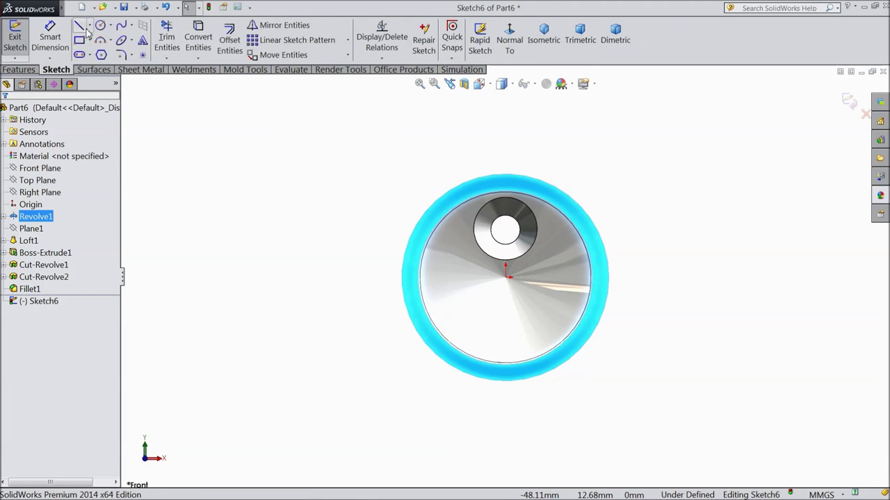
{"action": "left_click", "coordinate": [89, 25]}
{"action": "left_click", "coordinate": [106, 53]}
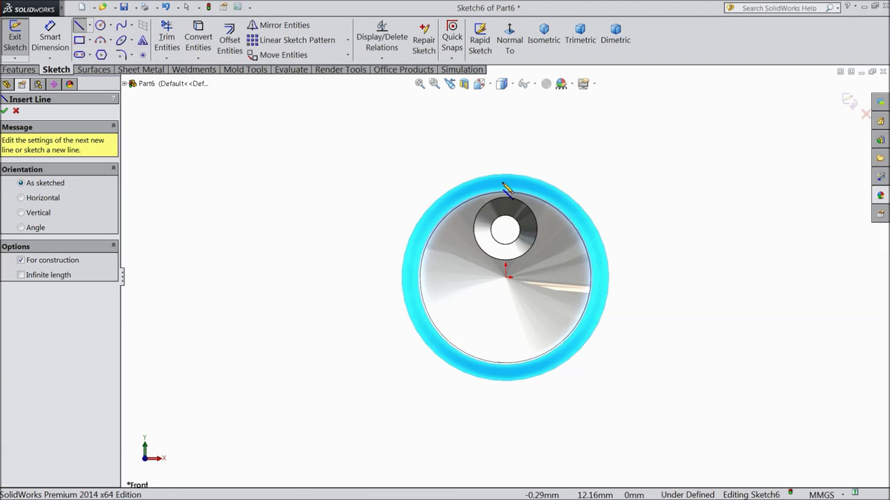
{"action": "left_click", "coordinate": [506, 159]}
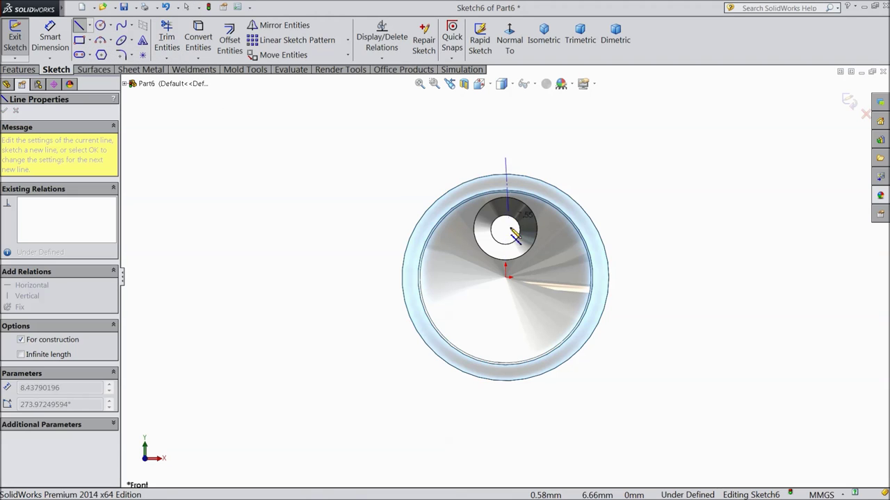
{"action": "left_click", "coordinate": [505, 277]}
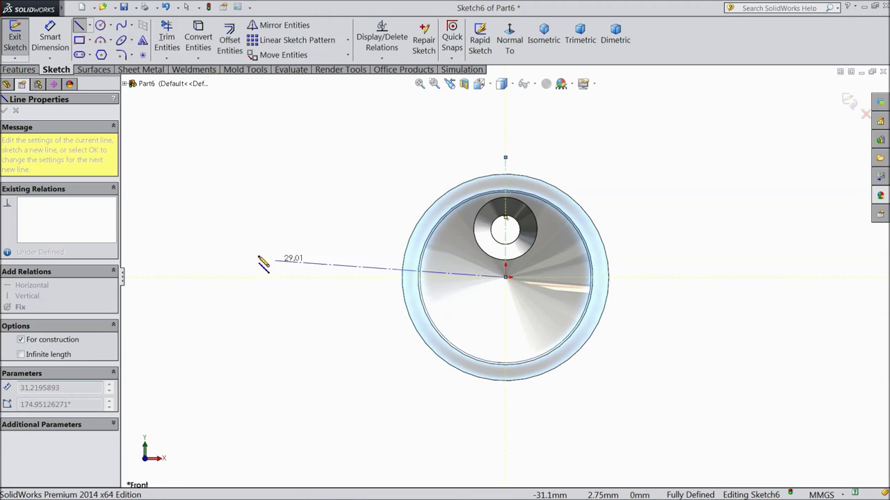
{"action": "left_click", "coordinate": [204, 277]}
{"action": "right_click", "coordinate": [205, 277]}
{"action": "left_click", "coordinate": [233, 91]}
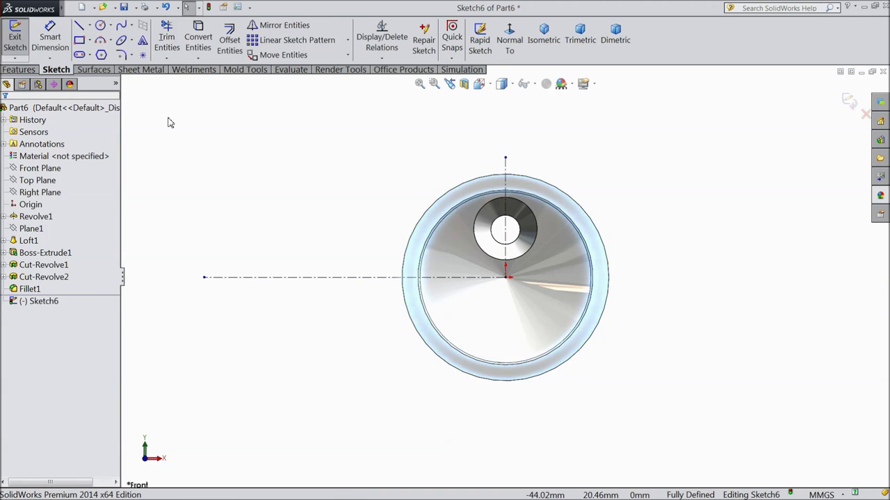
Convert the barrel's 26 mm outer edge into the sketch and draw a circle centered on the horizontal centerline's free end.
{"action": "left_click", "coordinate": [401, 260]}
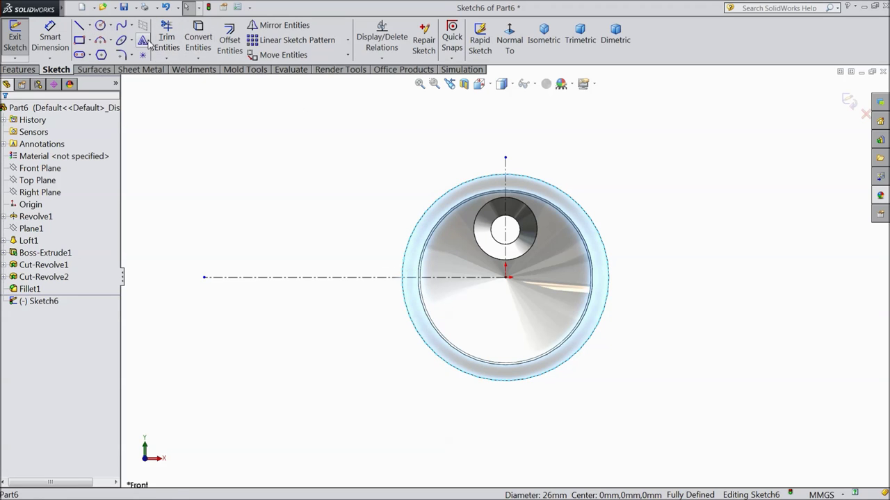
{"action": "left_click", "coordinate": [199, 43]}
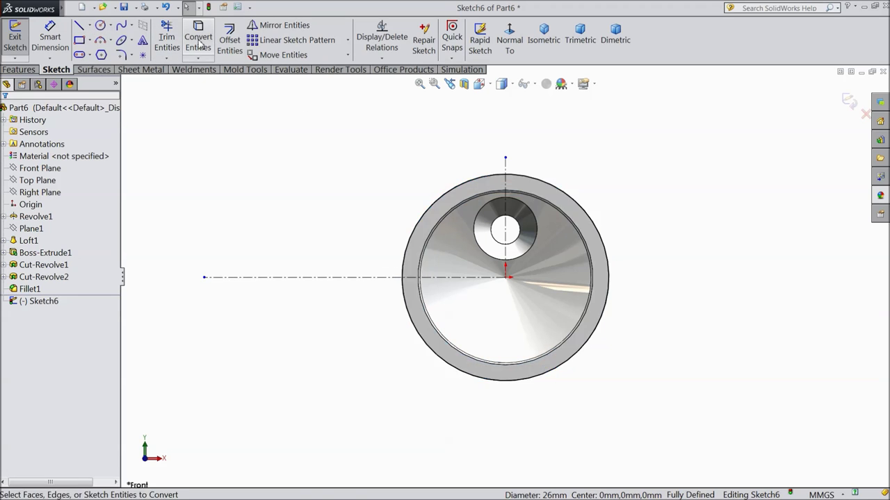
{"action": "left_click", "coordinate": [101, 26]}
{"action": "left_click", "coordinate": [204, 277]}
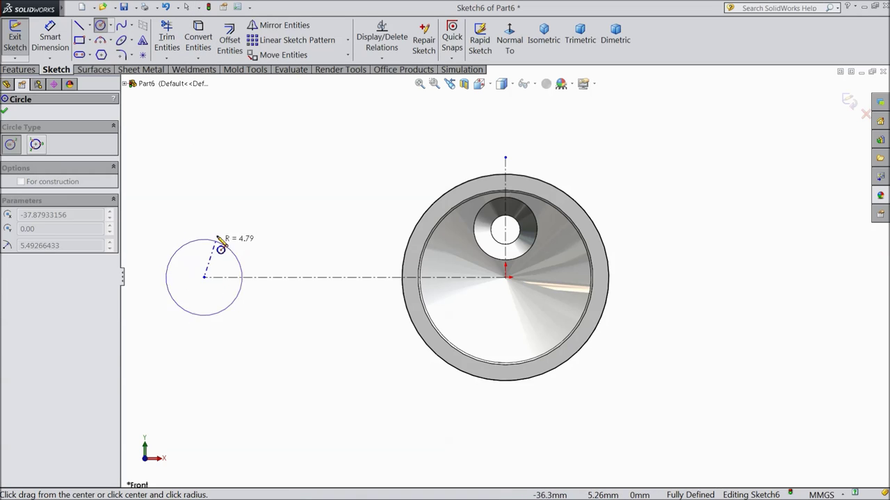
{"action": "left_click", "coordinate": [224, 228]}
Set the diameter of the circle beside the barrel to 10 mm.
{"action": "left_click", "coordinate": [50, 38]}
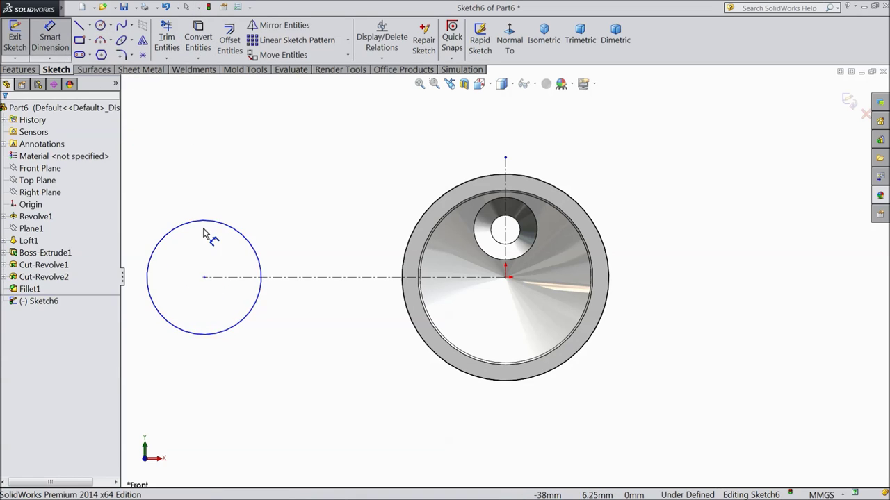
{"action": "left_click", "coordinate": [205, 222]}
{"action": "left_click", "coordinate": [193, 174]}
{"action": "type", "text": "10"}
{"action": "key", "text": "Return"}
{"action": "key", "text": "f"}
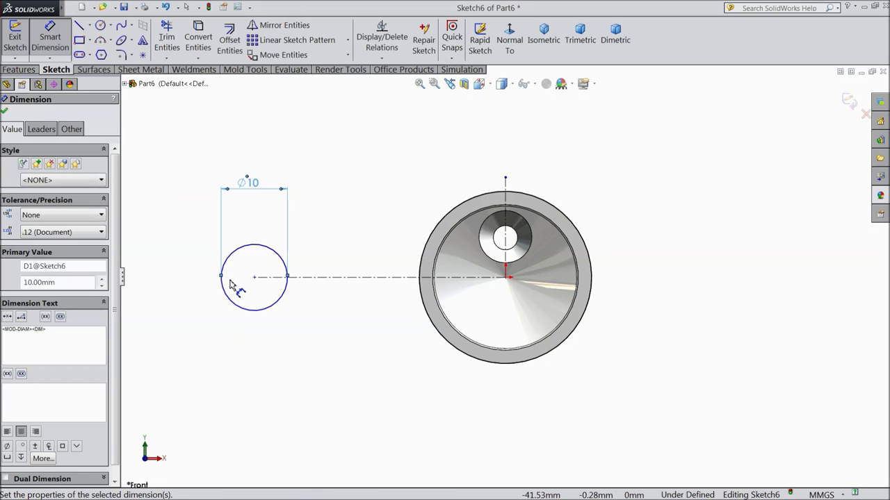
Set the distance between the small circle's center and the origin to 20 mm.
{"action": "left_click", "coordinate": [254, 277]}
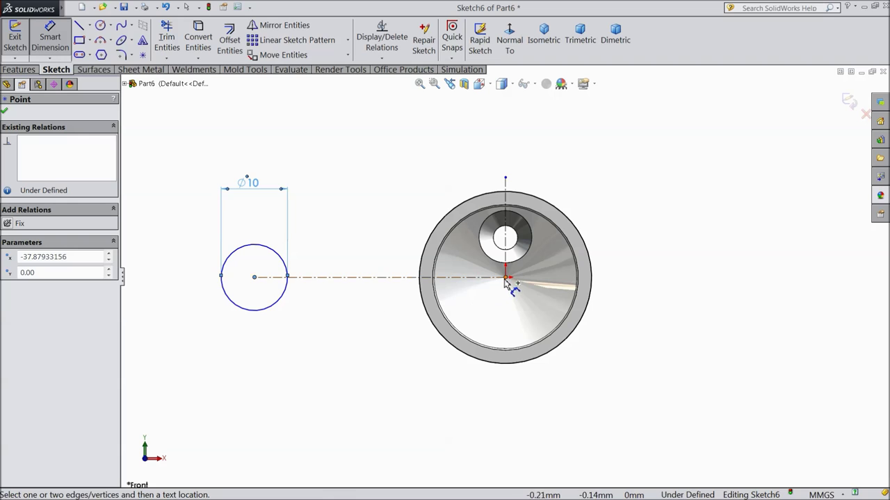
{"action": "left_click", "coordinate": [505, 278]}
{"action": "left_click", "coordinate": [361, 390]}
{"action": "type", "text": "20"}
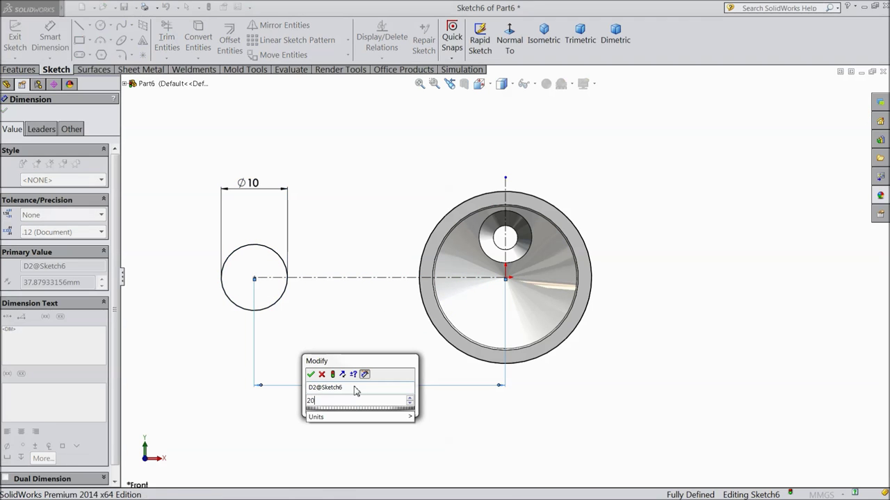
{"action": "left_click", "coordinate": [311, 375]}
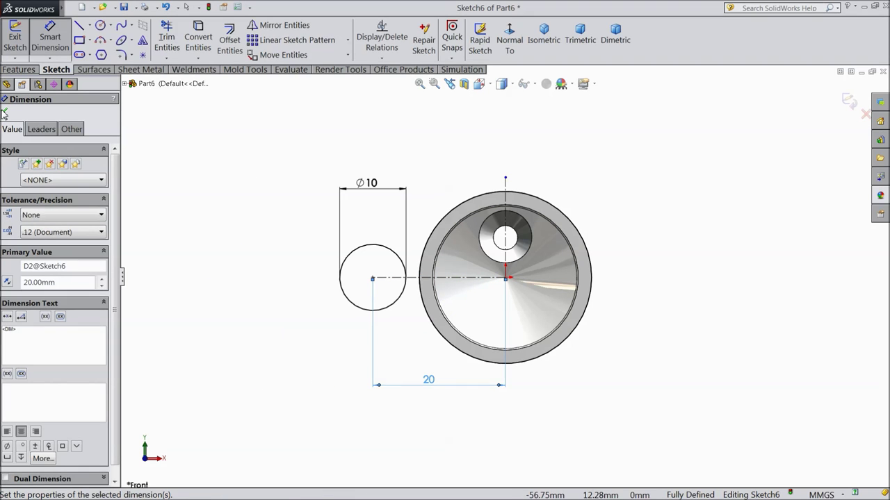
{"action": "left_click", "coordinate": [4, 112]}
Mirror the 10 mm circle about the vertical centerline to the barrel's opposite side.
{"action": "left_click", "coordinate": [281, 25]}
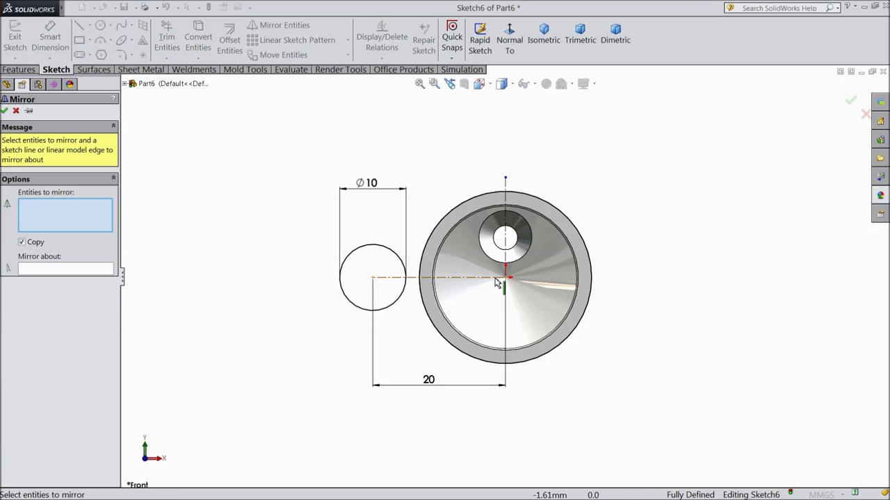
{"action": "left_click", "coordinate": [376, 257]}
{"action": "left_click", "coordinate": [79, 272]}
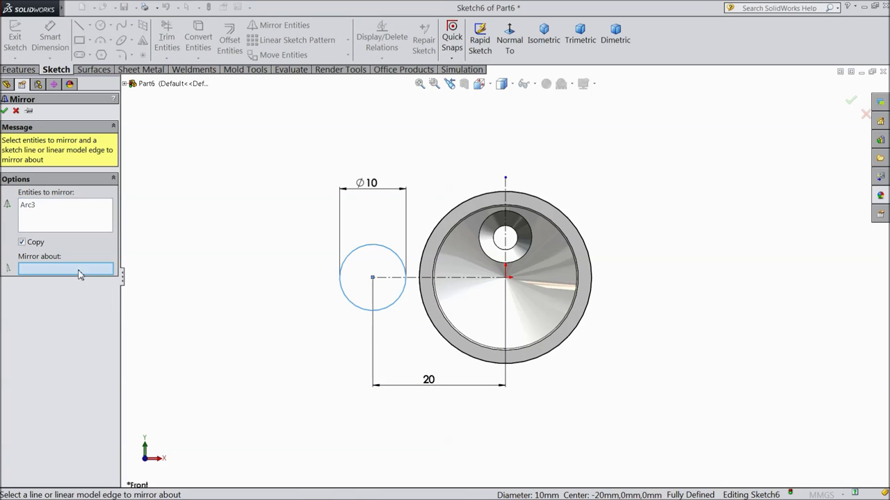
{"action": "left_click", "coordinate": [505, 207]}
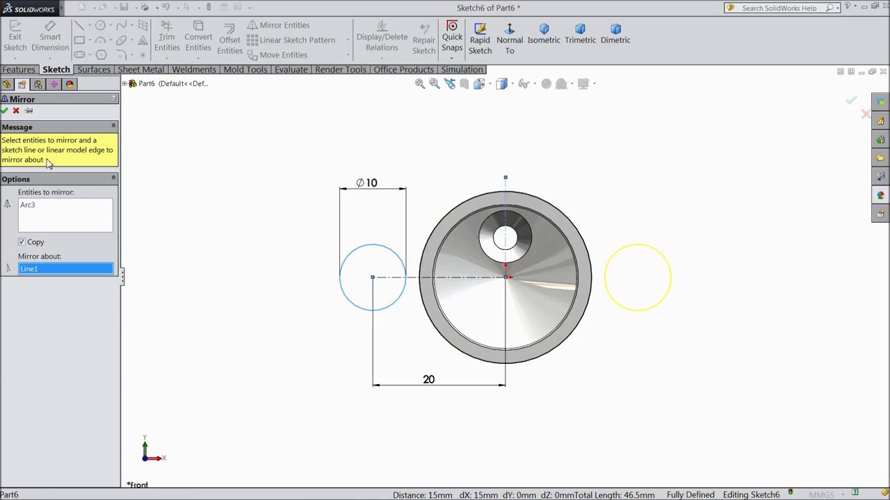
{"action": "left_click", "coordinate": [4, 111]}
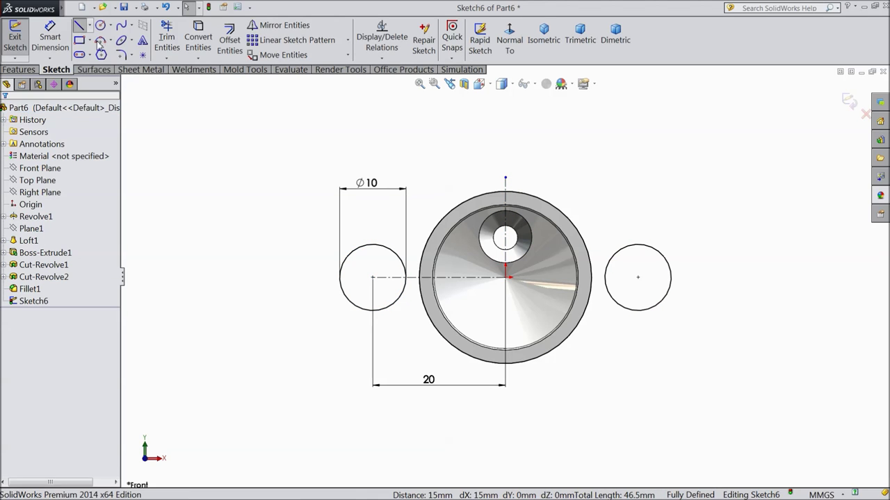
Draw an upper line about 18.3 mm long, tangent to the barrel's outer circle and the left small circle.
{"action": "left_click", "coordinate": [79, 26]}
{"action": "left_click", "coordinate": [464, 209]}
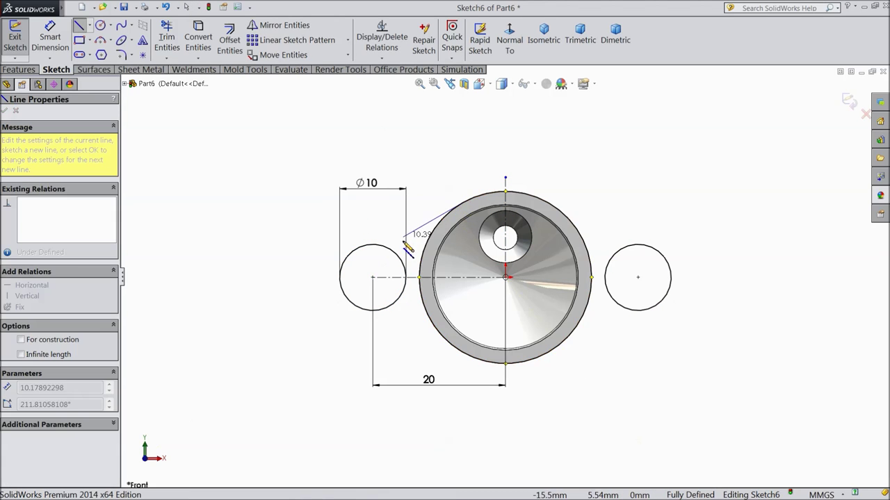
{"action": "left_click", "coordinate": [358, 248]}
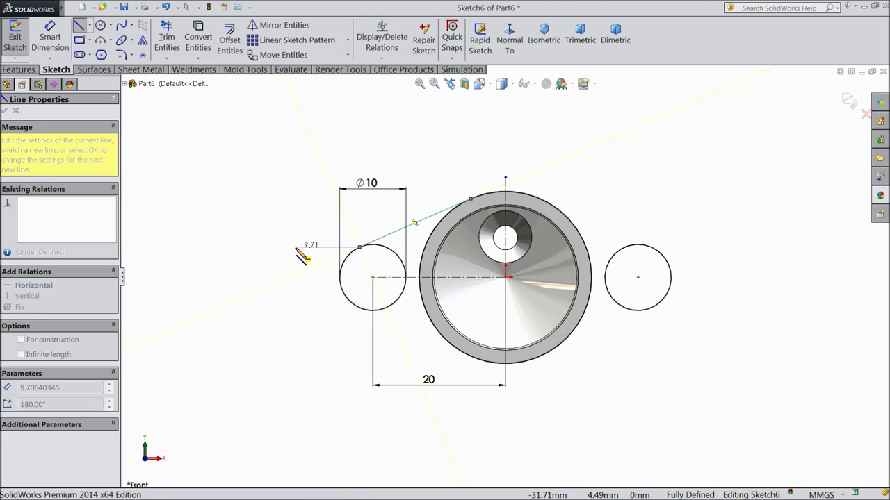
{"action": "key", "text": "Escape"}
{"action": "scroll", "coordinate": [479, 209], "scroll_direction": "down", "scroll_amount": 4}
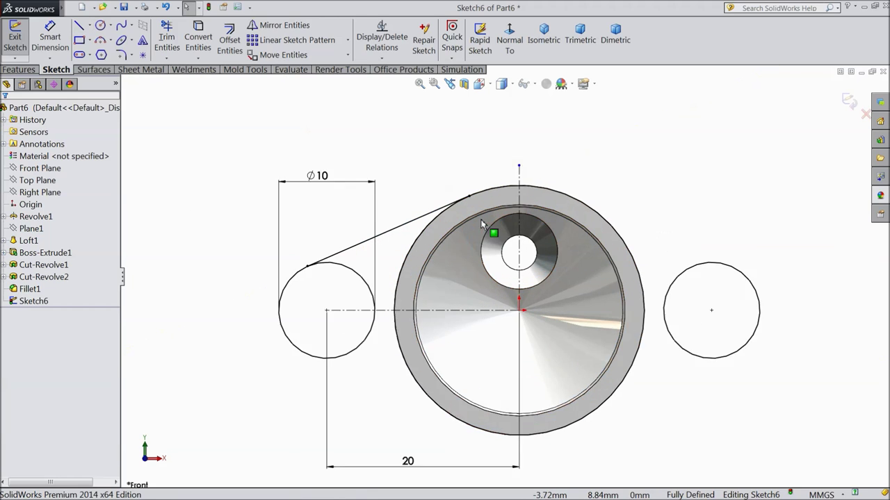
{"action": "left_click", "coordinate": [468, 198]}
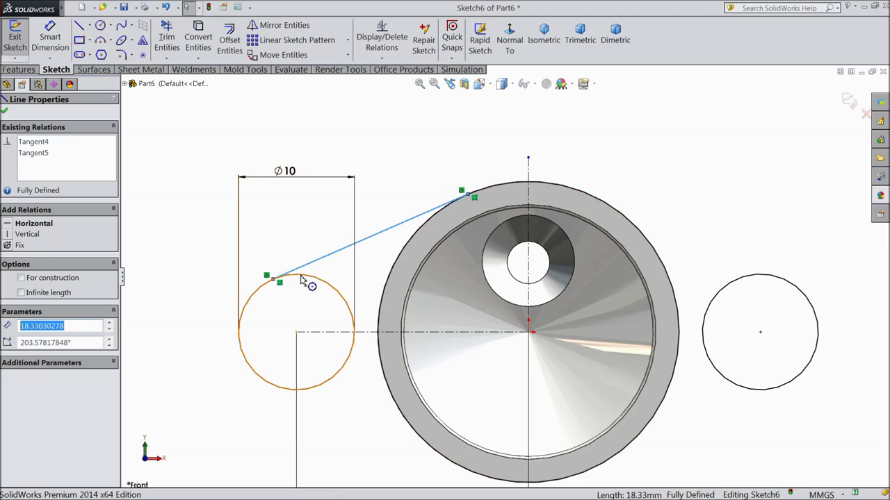
Draw a matching upper line about 18.3 mm long, tangent to the barrel's outer circle and the right small circle.
{"action": "left_click", "coordinate": [79, 26]}
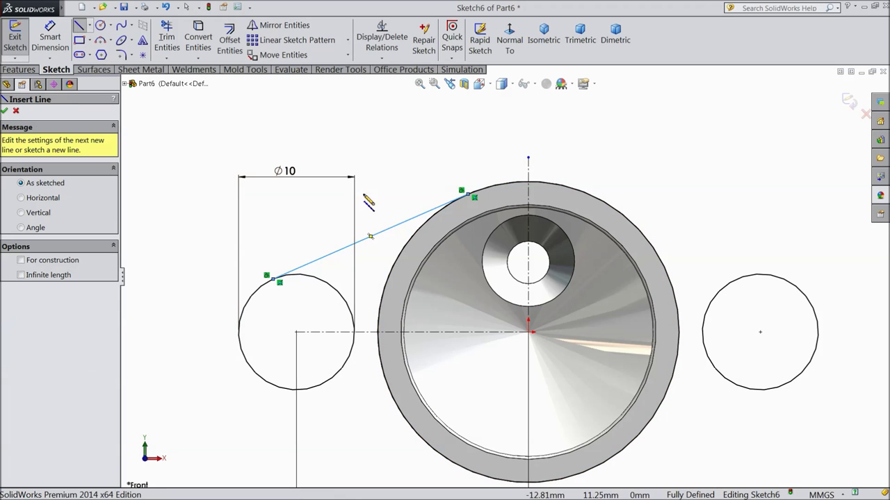
{"action": "left_click", "coordinate": [624, 217]}
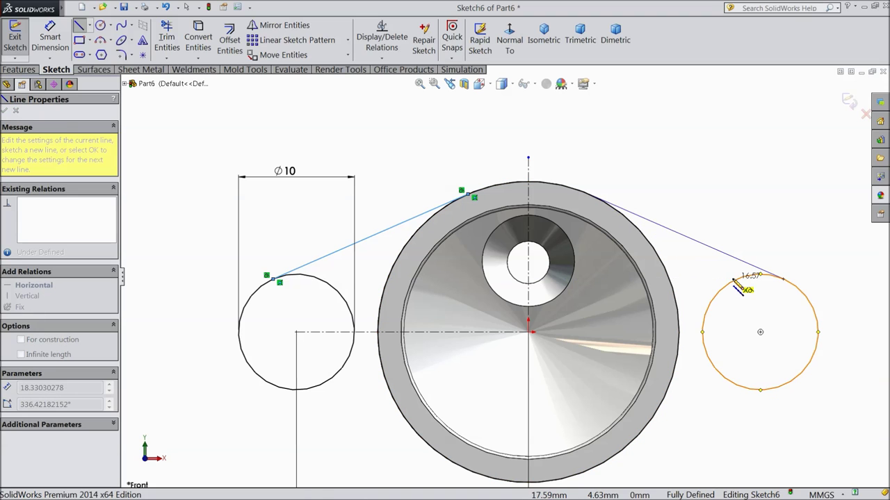
{"action": "left_click", "coordinate": [734, 280]}
{"action": "right_click", "coordinate": [684, 76]}
{"action": "left_click", "coordinate": [718, 87]}
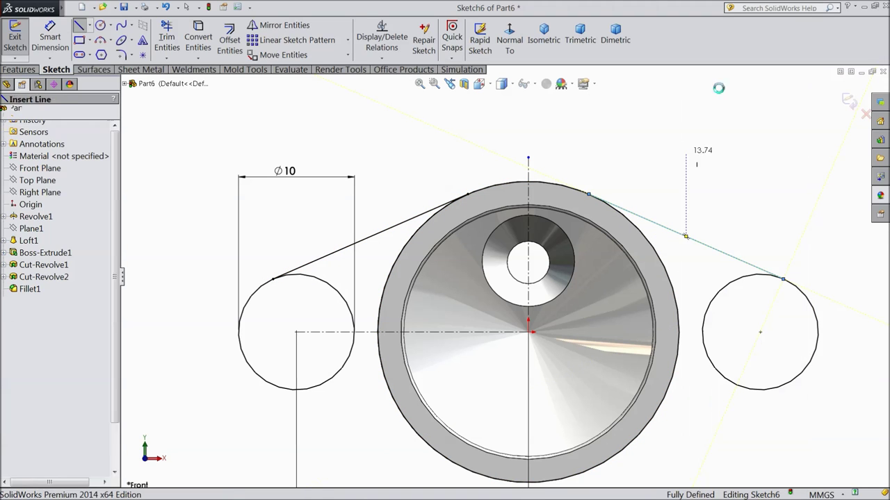
{"action": "left_click", "coordinate": [665, 229]}
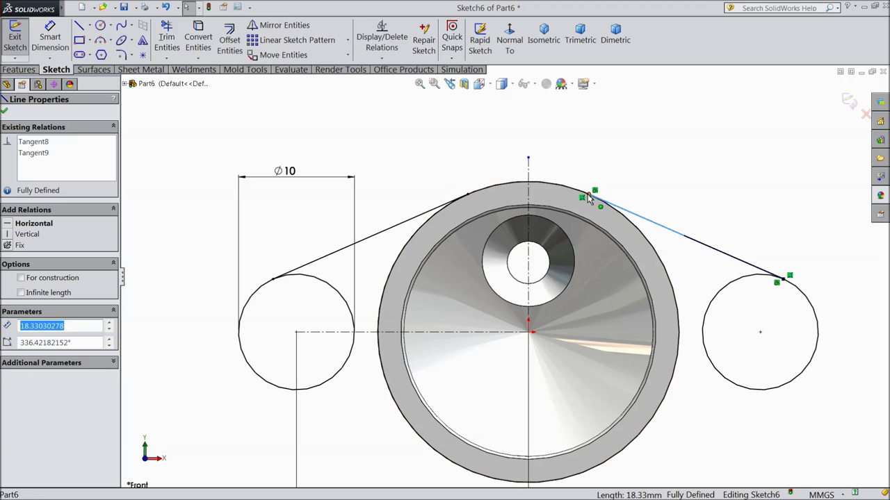
{"action": "left_click", "coordinate": [4, 114]}
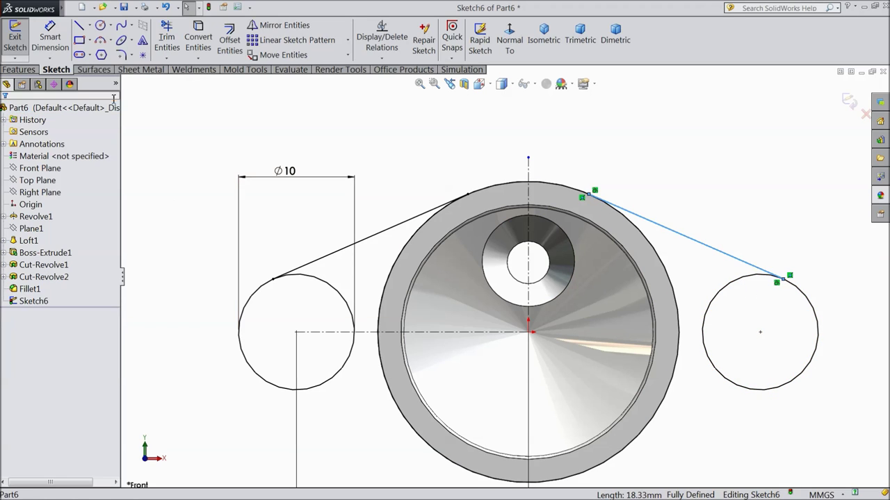
Mirror both upper tangent lines about the horizontal centerline to form the lower sides of the flange outline.
{"action": "left_click", "coordinate": [391, 235]}
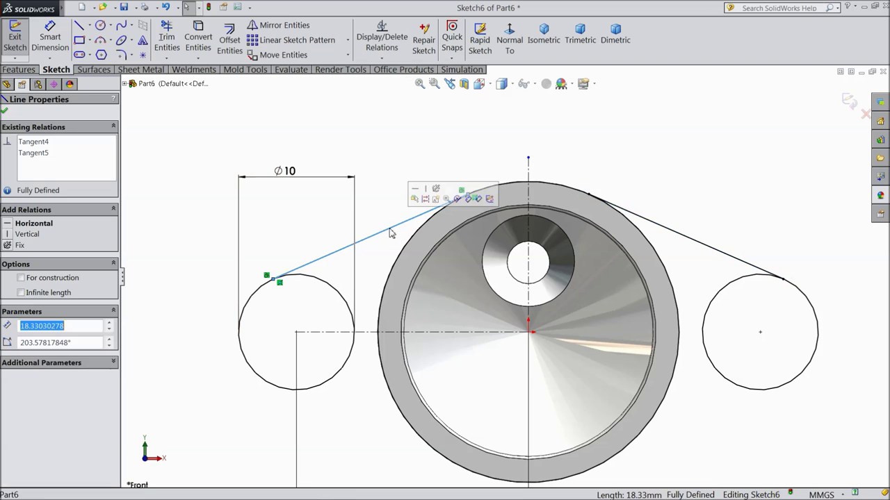
{"action": "left_click", "coordinate": [646, 224], "text": "ctrl"}
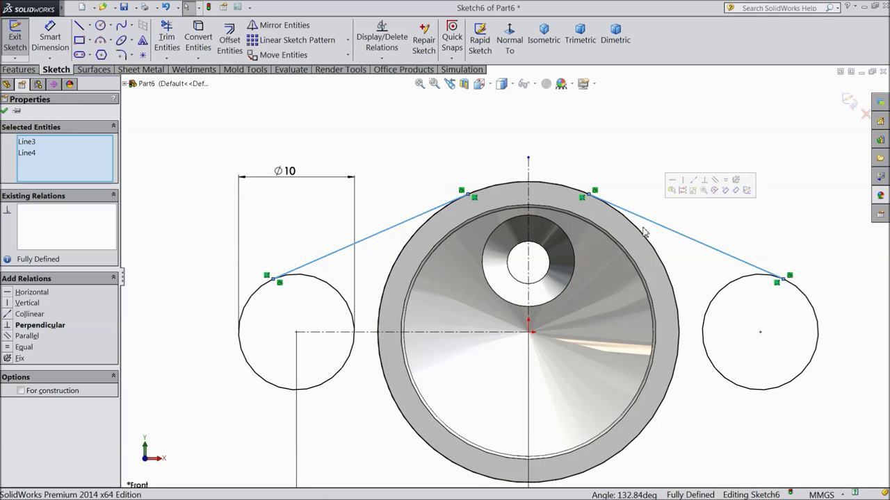
{"action": "left_click", "coordinate": [280, 26]}
{"action": "left_click", "coordinate": [476, 334]}
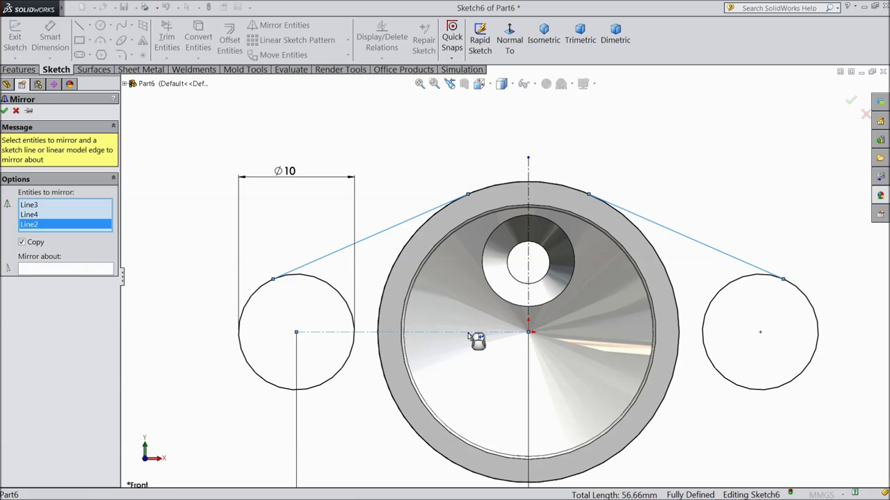
{"action": "left_click", "coordinate": [82, 270]}
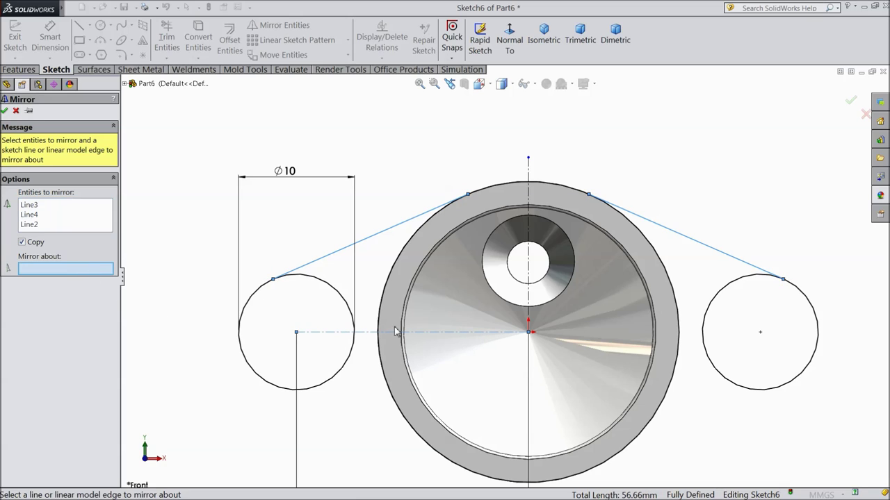
{"action": "left_click", "coordinate": [410, 333]}
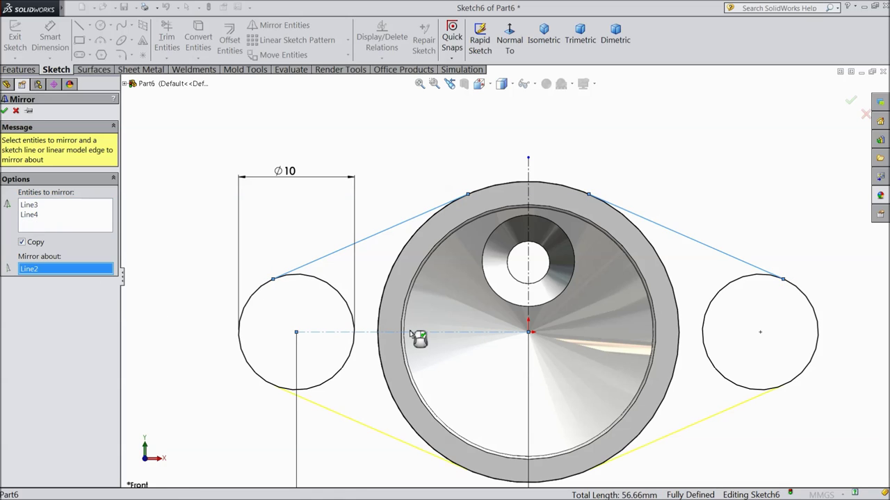
{"action": "left_click", "coordinate": [4, 111]}
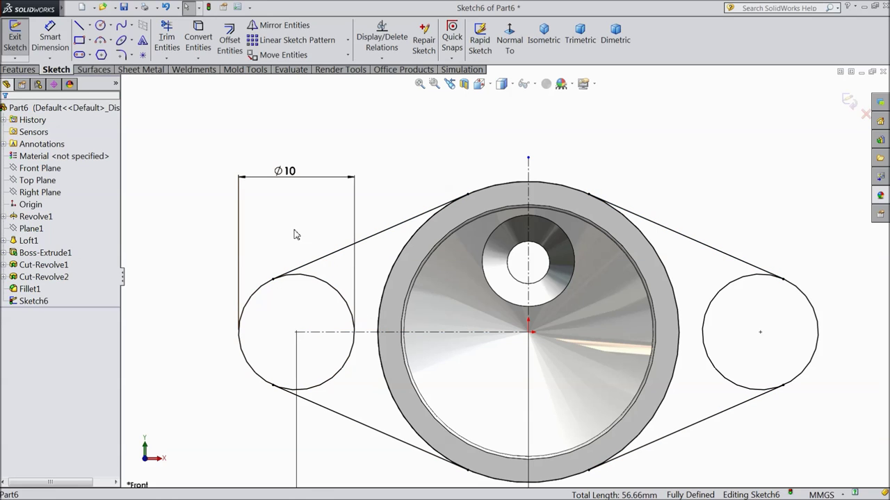
Trim away the inner arcs of both small circles, leaving only the rounded ends of the flange outline.
{"action": "left_click", "coordinate": [167, 38]}
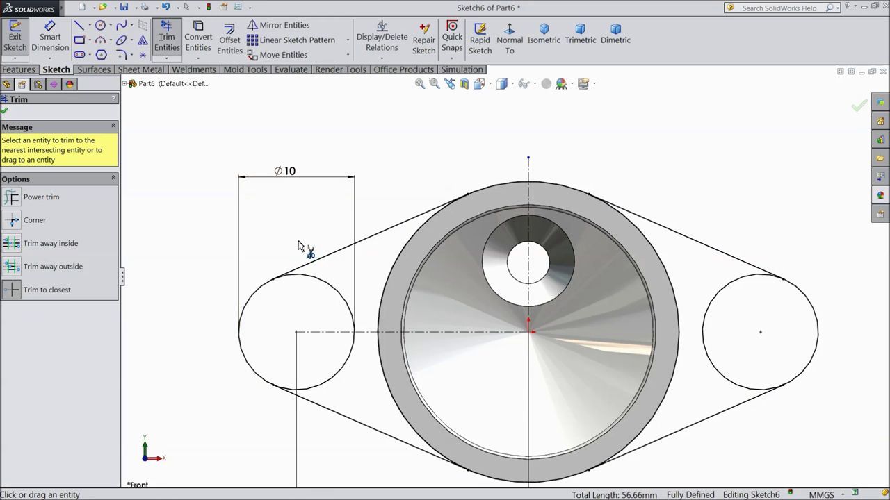
{"action": "left_click", "coordinate": [334, 288]}
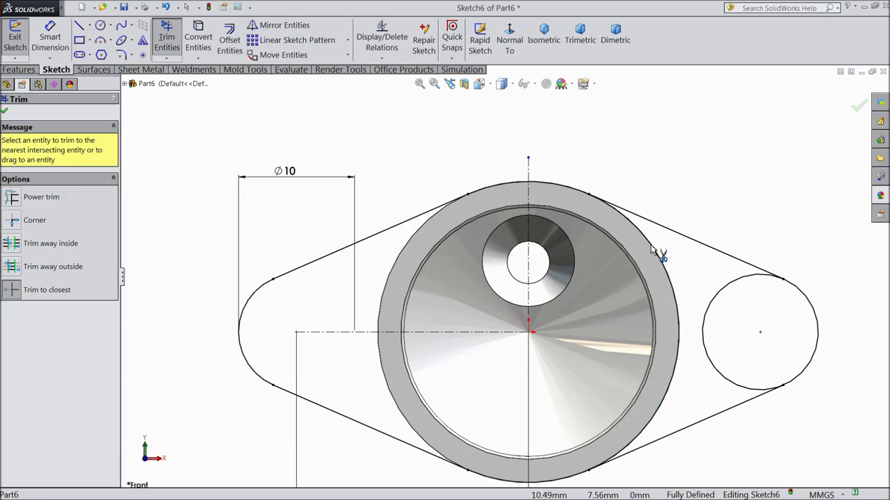
{"action": "left_click", "coordinate": [706, 351]}
{"action": "scroll", "coordinate": [639, 340], "scroll_direction": "up", "scroll_amount": 3}
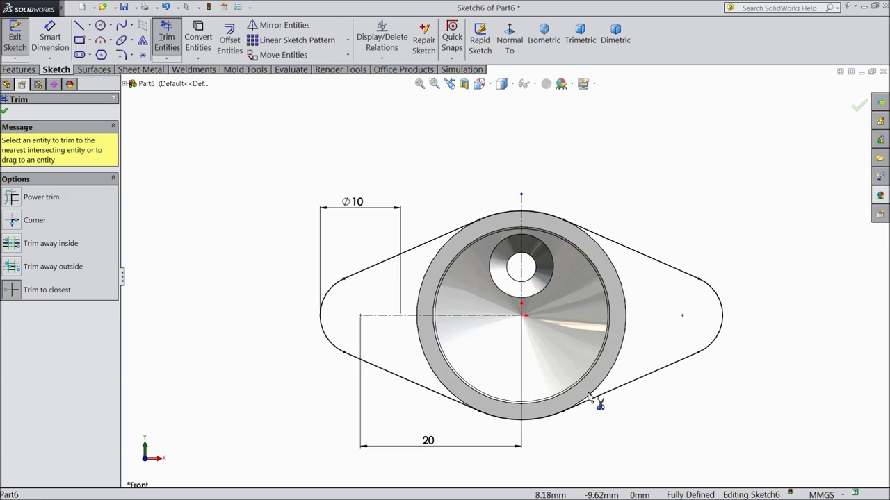
{"action": "left_click", "coordinate": [4, 113]}
Extrude the flange outline with the Up To Surface end condition, ending at the narrow ring face at the barrel's open end, with Merge result on.
{"action": "left_click", "coordinate": [19, 70]}
{"action": "left_click", "coordinate": [21, 41]}
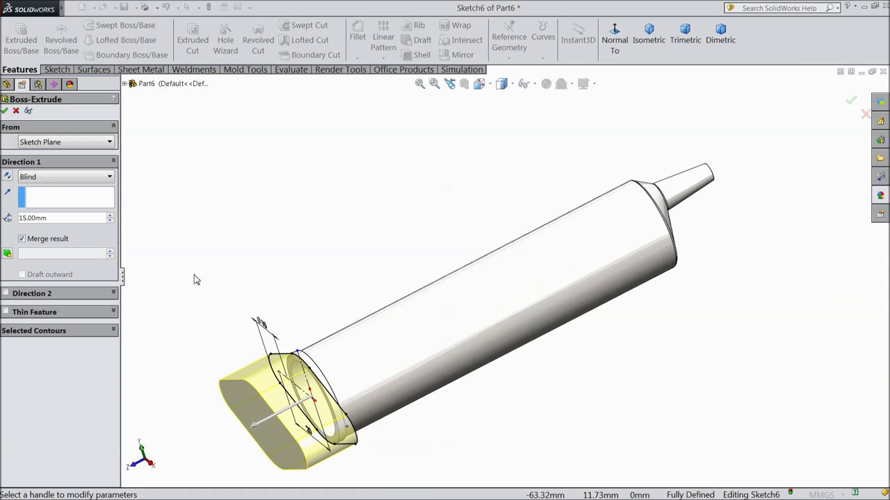
{"action": "left_click", "coordinate": [44, 177]}
{"action": "left_click", "coordinate": [42, 218]}
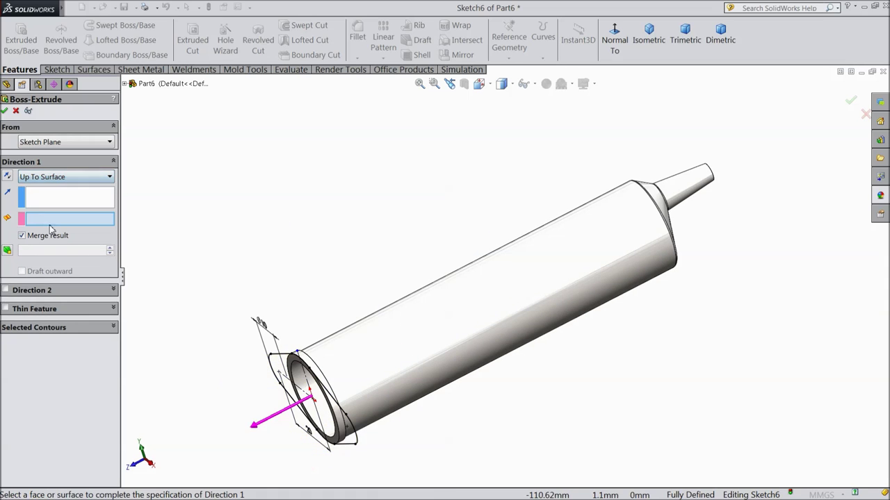
{"action": "middle_click_drag", "start_coordinate": [226, 271], "coordinate": [180, 295]}
{"action": "scroll", "coordinate": [331, 323], "scroll_direction": "down", "scroll_amount": 5}
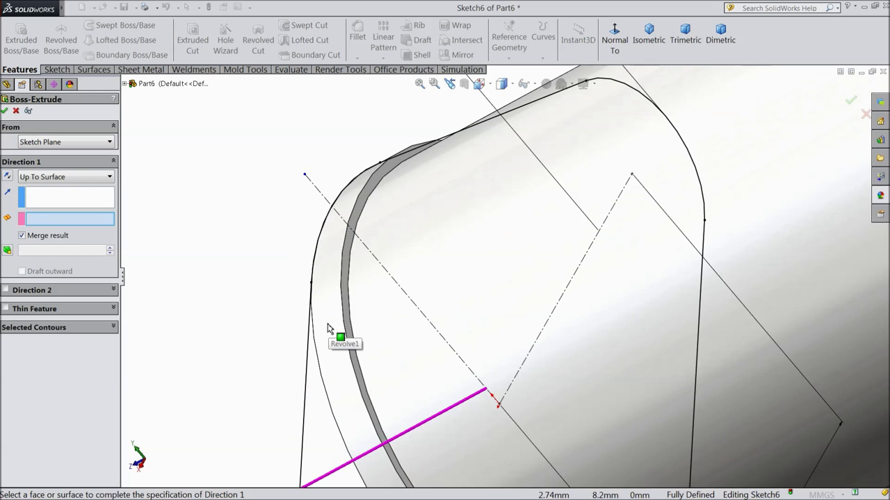
{"action": "left_click", "coordinate": [343, 292]}
{"action": "scroll", "coordinate": [260, 329], "scroll_direction": "up", "scroll_amount": 5}
{"action": "middle_click_drag", "start_coordinate": [260, 329], "coordinate": [334, 298]}
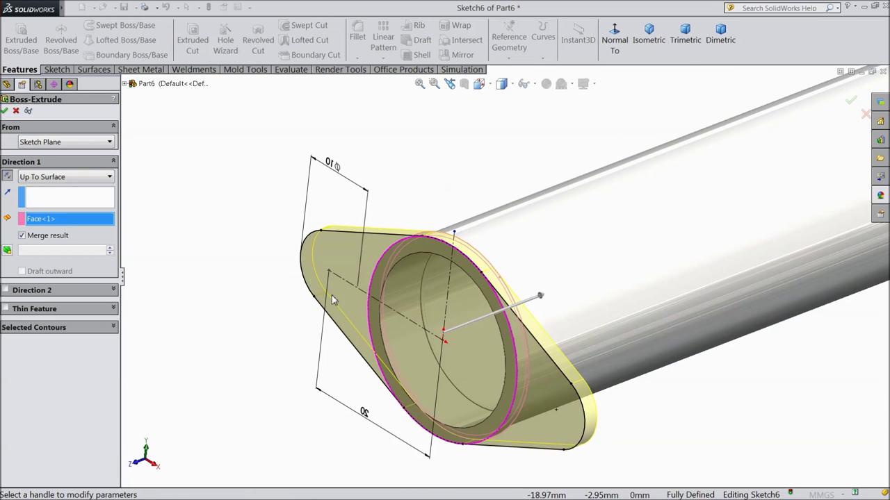
{"action": "left_click", "coordinate": [5, 111]}
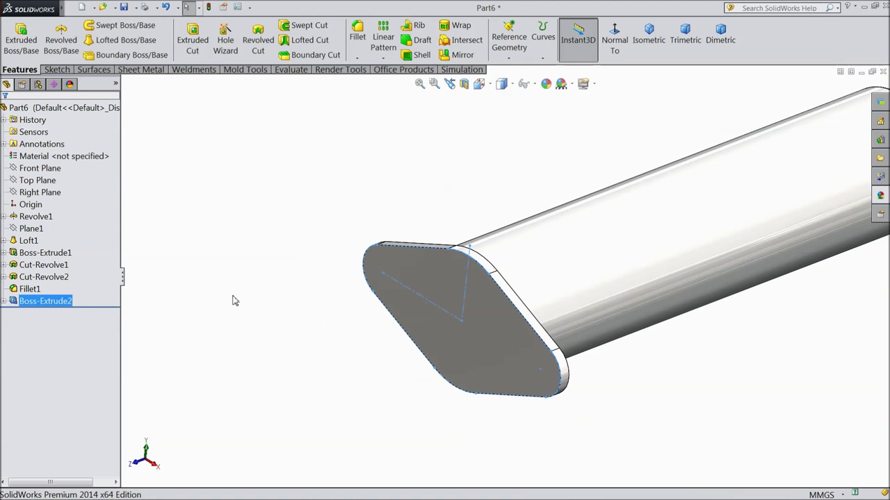
Reopen the flange extrusion's sketch for editing and view it face-on.
{"action": "middle_click_drag", "start_coordinate": [270, 306], "coordinate": [315, 329]}
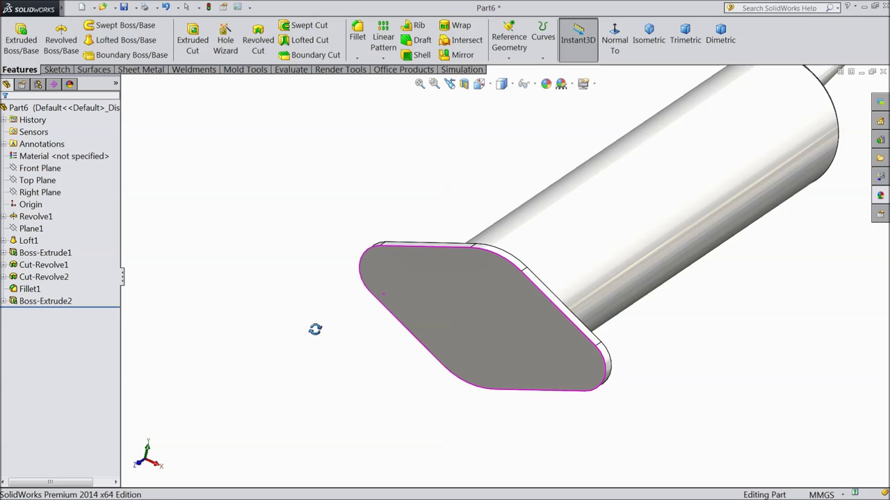
{"action": "left_click", "coordinate": [4, 302]}
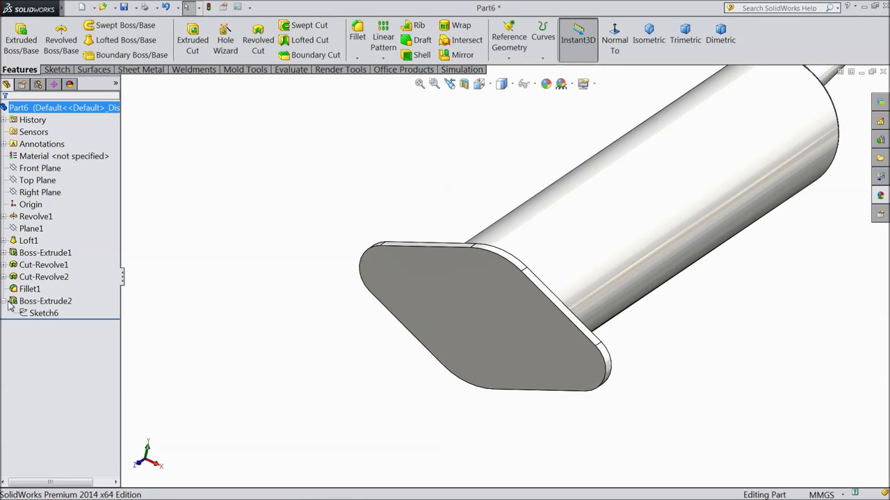
{"action": "left_click", "coordinate": [32, 313]}
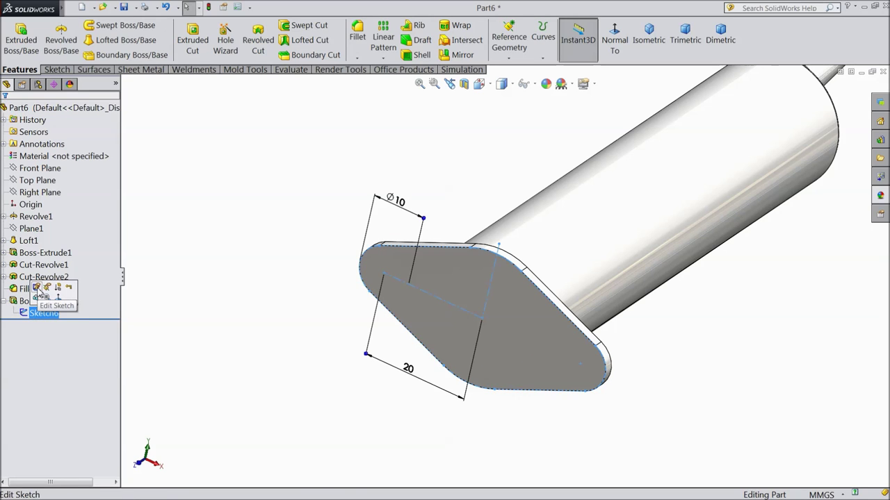
{"action": "left_click", "coordinate": [38, 290]}
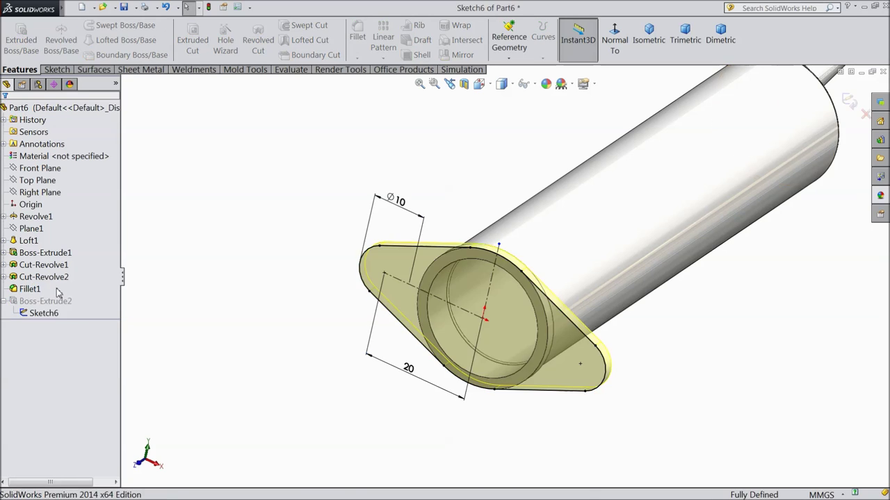
{"action": "left_click", "coordinate": [617, 50]}
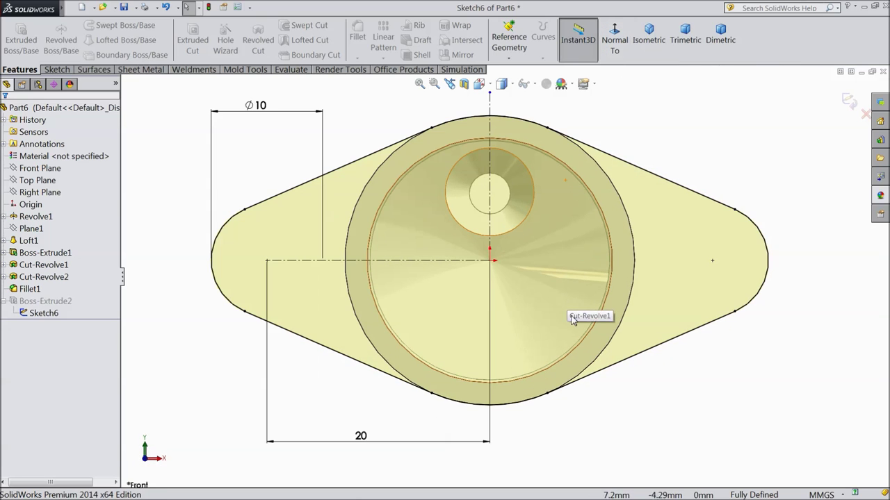
Convert the barrel's inner circular bore edge into the flange sketch and exit the sketch to rebuild the flange with an opening.
{"action": "scroll", "coordinate": [566, 333], "scroll_direction": "down", "scroll_amount": 3}
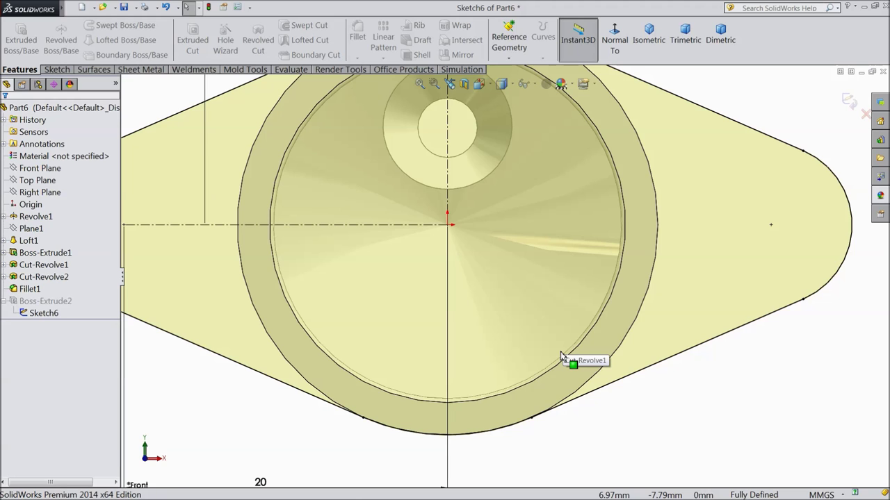
{"action": "scroll", "coordinate": [562, 362], "scroll_direction": "down", "scroll_amount": 1}
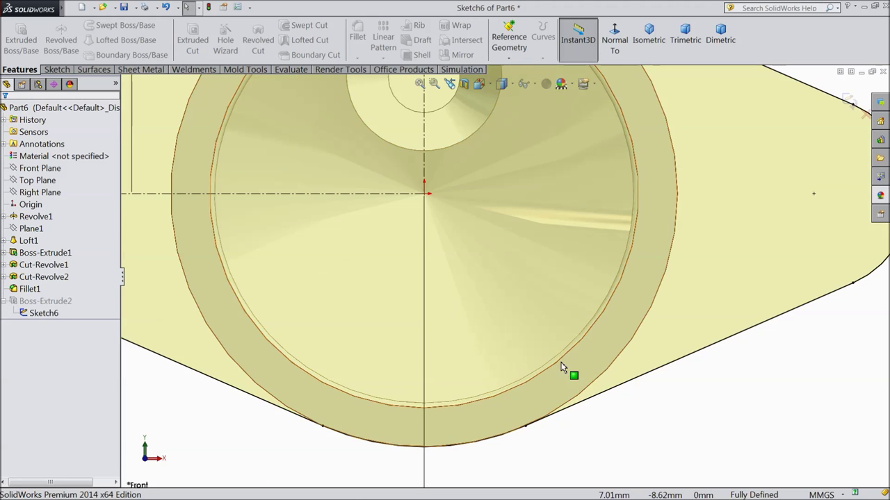
{"action": "left_click", "coordinate": [562, 361]}
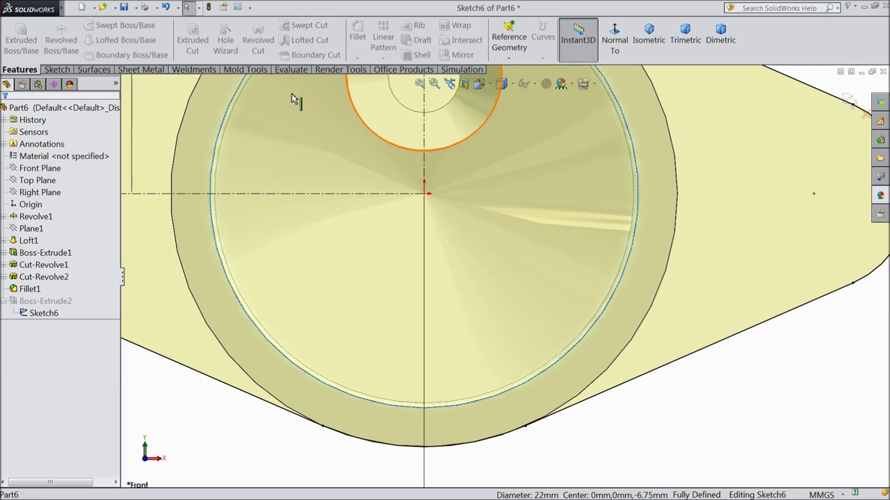
{"action": "left_click", "coordinate": [57, 69]}
{"action": "left_click", "coordinate": [198, 38]}
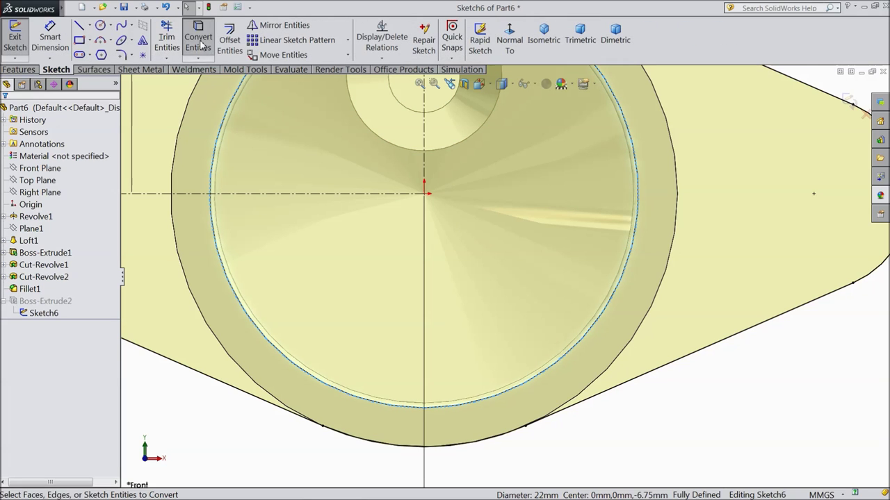
{"action": "key", "text": "f"}
{"action": "scroll", "coordinate": [375, 237], "scroll_direction": "up", "scroll_amount": 2}
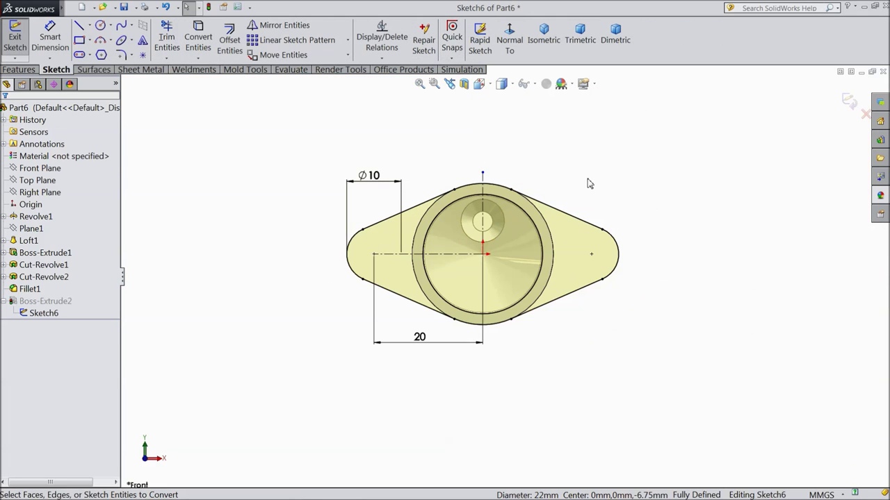
{"action": "middle_click_drag", "start_coordinate": [589, 163], "coordinate": [549, 198]}
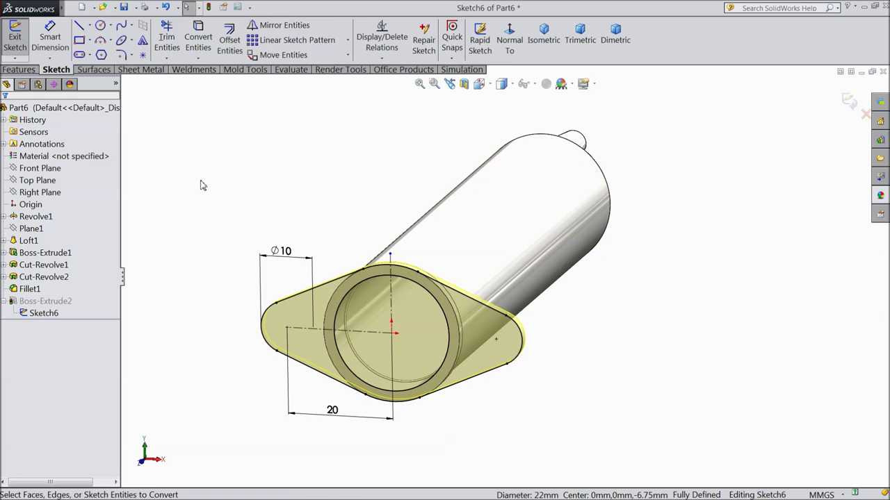
{"action": "left_click", "coordinate": [849, 102]}
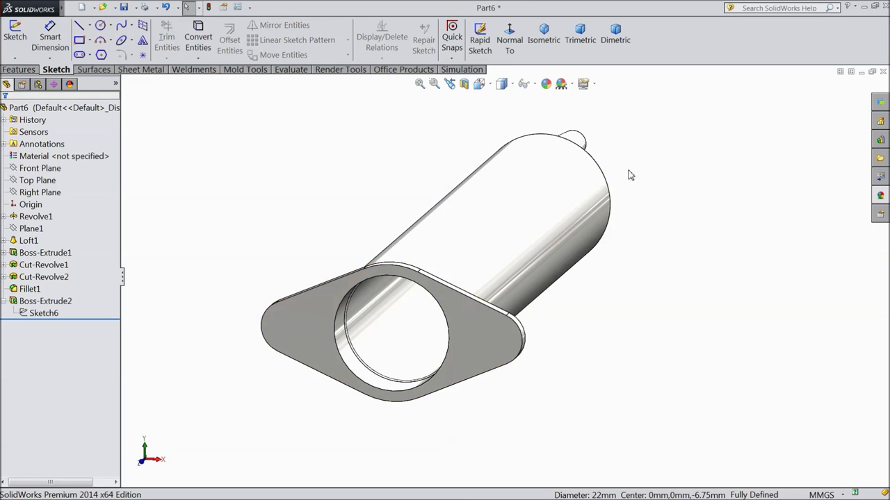
Create a reference plane offset 15 mm above the Top Plane.
{"action": "scroll", "coordinate": [371, 350], "scroll_direction": "down", "scroll_amount": 4}
{"action": "mouse_move", "coordinate": [399, 328]}
{"action": "middle_mouse_down"}
{"action": "mouse_move", "coordinate": [422, 264]}
{"action": "mouse_move", "coordinate": [407, 308]}
{"action": "mouse_move", "coordinate": [417, 308]}
{"action": "mouse_move", "coordinate": [395, 296]}
{"action": "mouse_move", "coordinate": [391, 318]}
{"action": "middle_mouse_up"}
{"action": "key", "text": "z"}
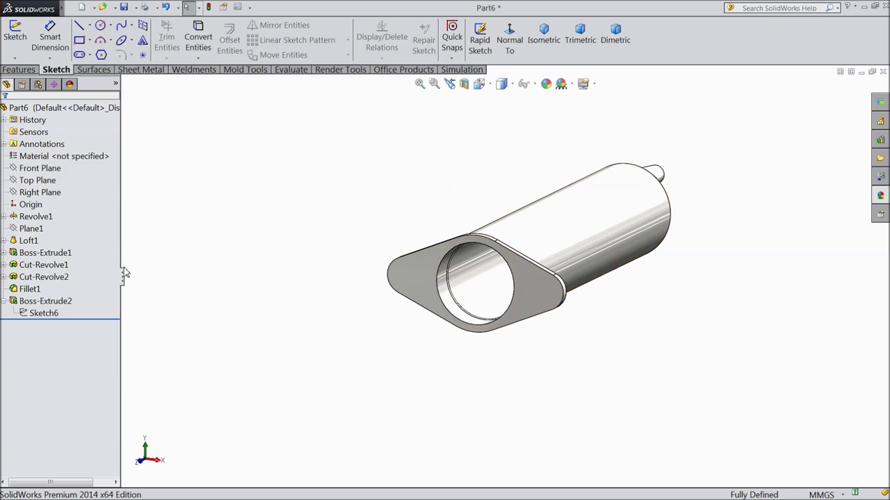
{"action": "left_click", "coordinate": [36, 193]}
{"action": "left_click", "coordinate": [39, 181]}
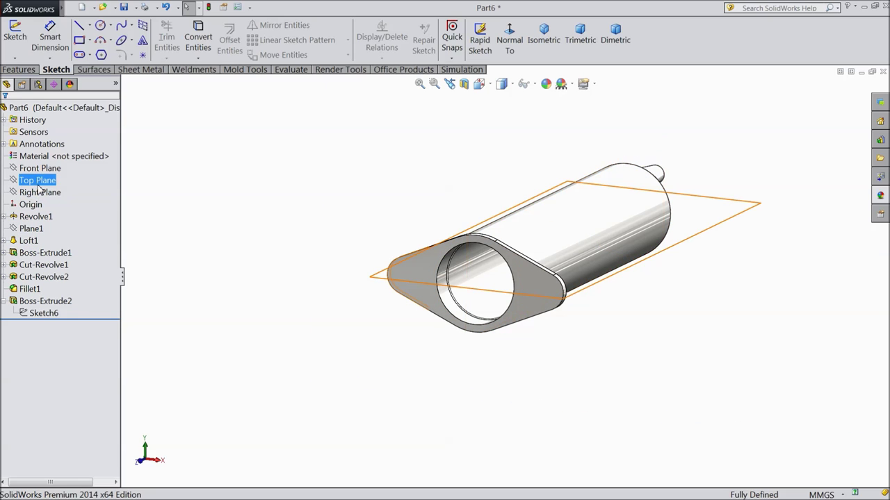
{"action": "left_click", "coordinate": [40, 168]}
{"action": "left_click", "coordinate": [41, 181]}
{"action": "left_click", "coordinate": [43, 180]}
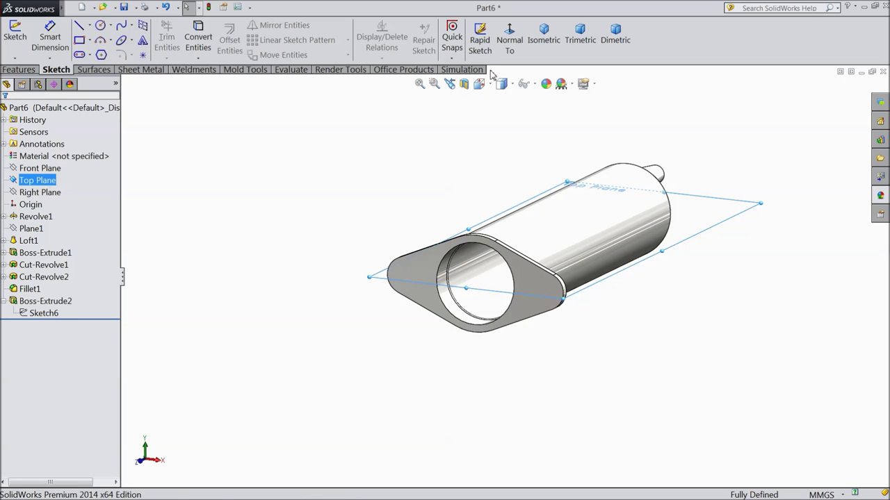
{"action": "left_click", "coordinate": [18, 70]}
{"action": "left_click", "coordinate": [508, 42]}
{"action": "left_click", "coordinate": [516, 71]}
{"action": "left_click", "coordinate": [54, 259]}
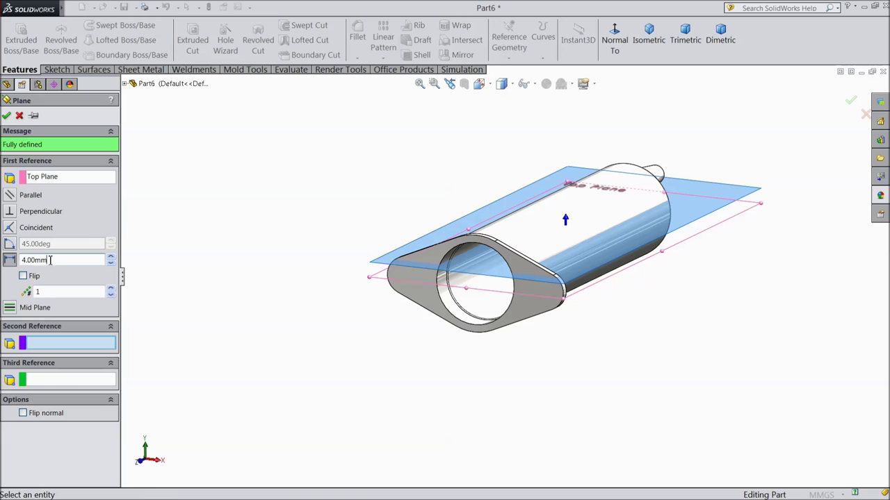
{"action": "key", "text": "Return"}
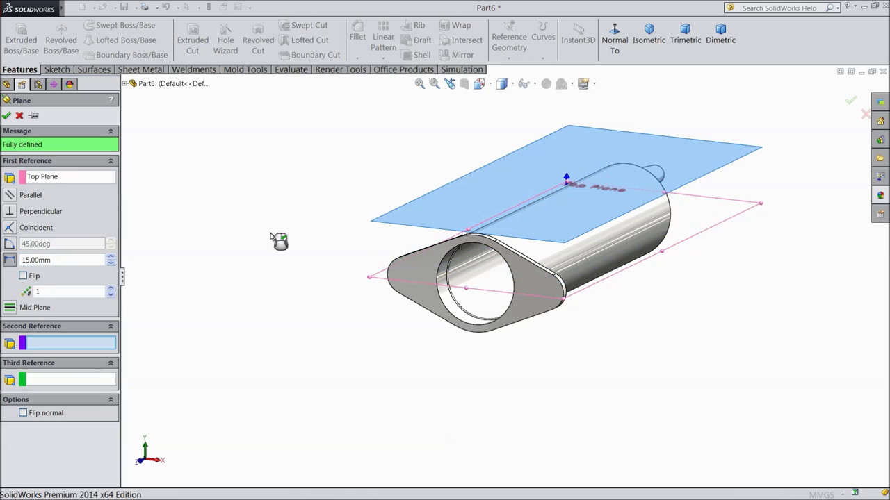
{"action": "left_click", "coordinate": [6, 116]}
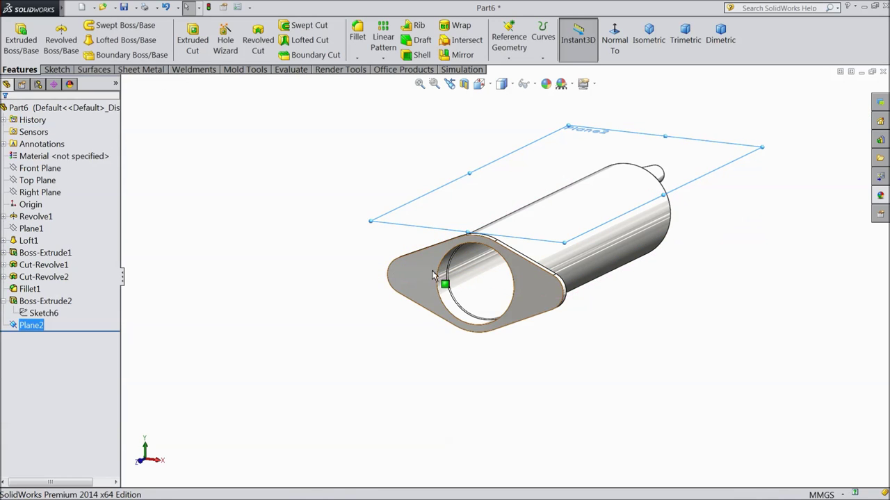
Start a sketch on the new offset plane and view it face-on with the flange above and the nozzle below.
{"action": "left_click", "coordinate": [406, 225]}
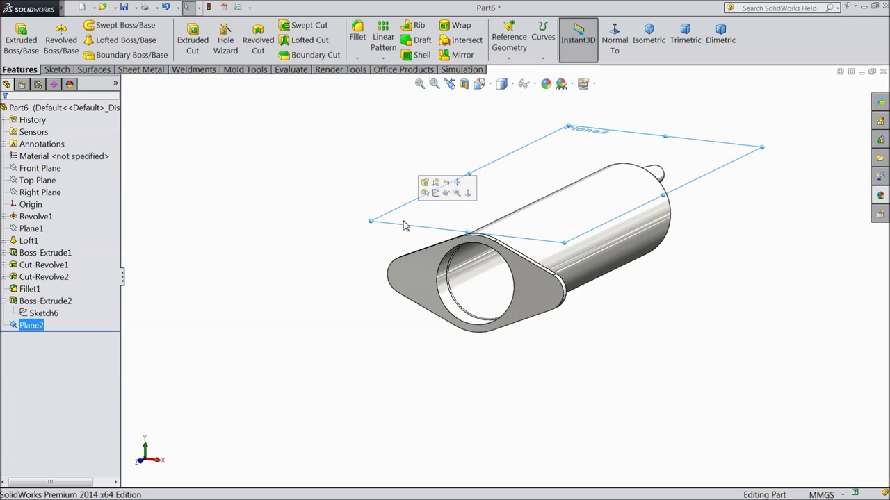
{"action": "left_click", "coordinate": [436, 193]}
{"action": "left_click", "coordinate": [621, 51]}
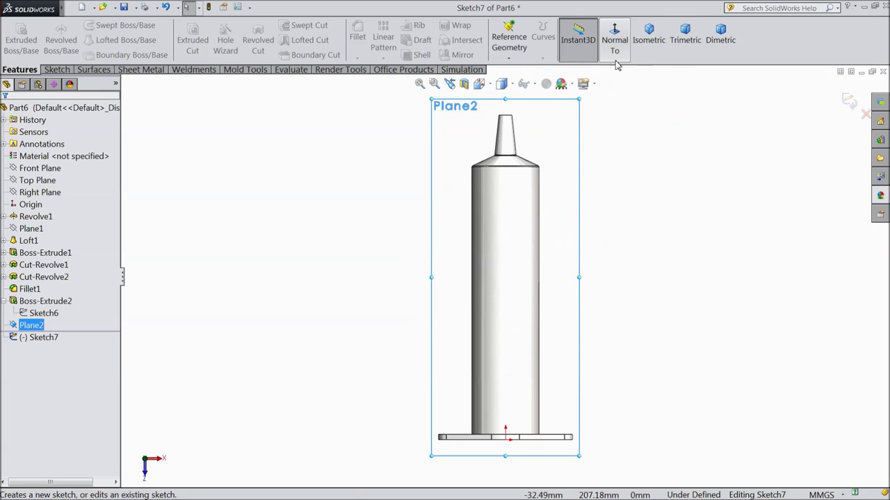
{"action": "left_click", "coordinate": [619, 52]}
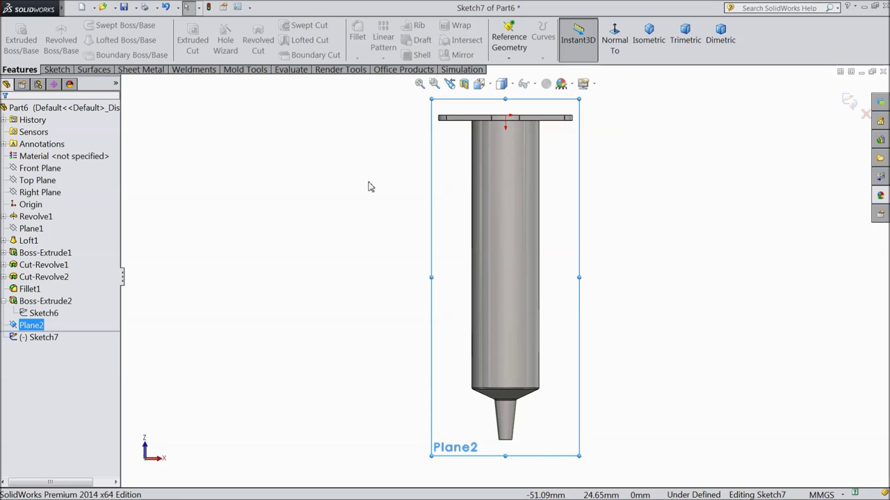
Draw a vertical centerline from the origin along the barrel's axis to just beyond the nozzle tip.
{"action": "left_click", "coordinate": [57, 69]}
{"action": "left_click", "coordinate": [90, 26]}
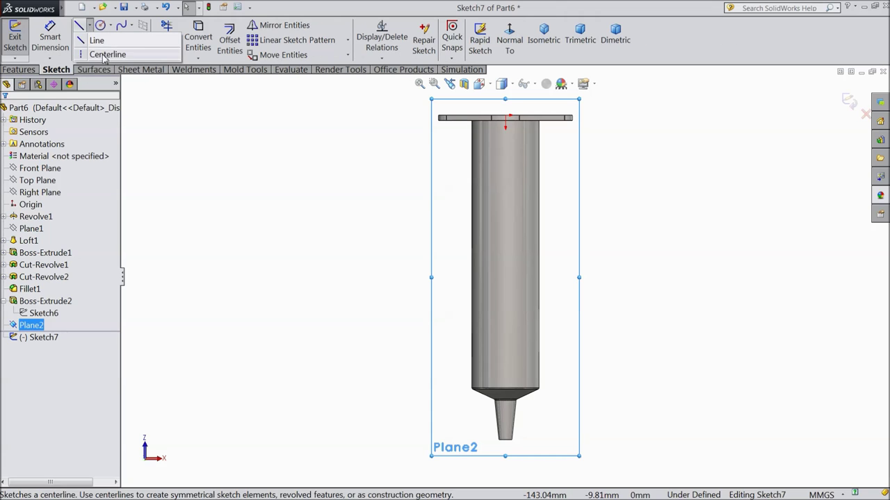
{"action": "left_click", "coordinate": [100, 52]}
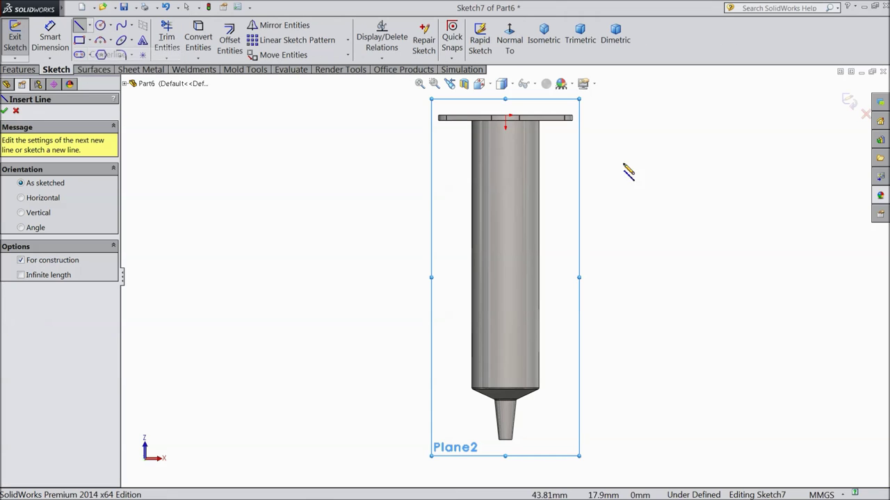
{"action": "left_click", "coordinate": [507, 118]}
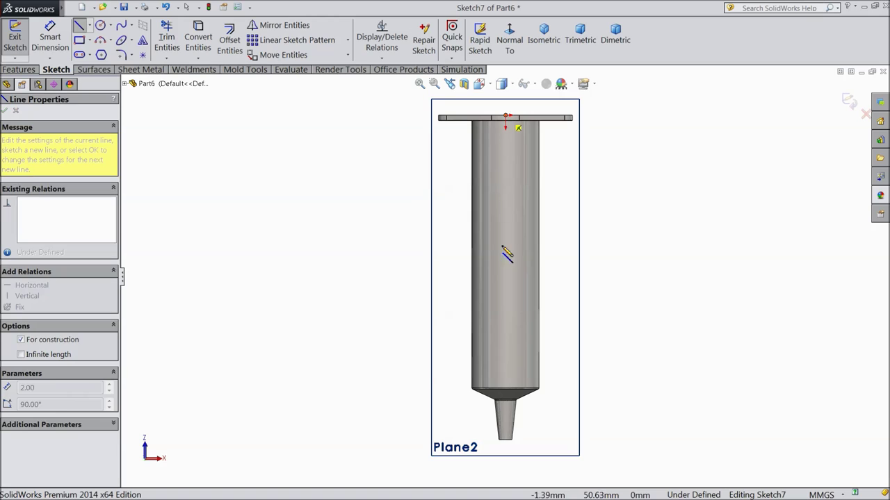
{"action": "left_click", "coordinate": [506, 453]}
{"action": "right_click", "coordinate": [638, 51]}
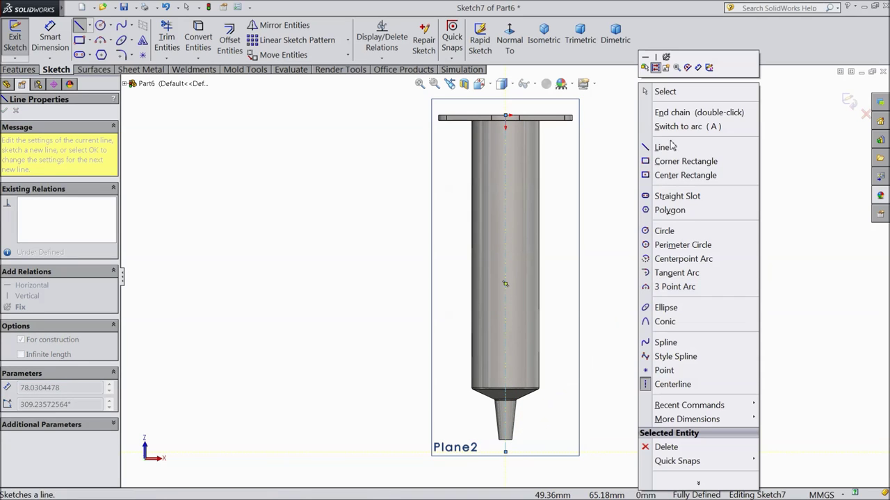
{"action": "left_click", "coordinate": [653, 90]}
Draw a vertical centerline about 87 mm long just to the right of the barrel's axis centerline, spanning most of the body.
{"action": "left_click", "coordinate": [90, 25]}
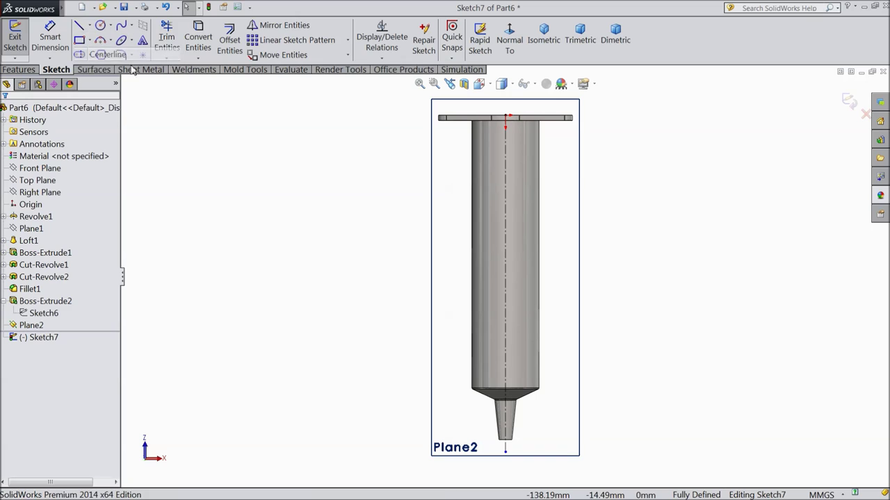
{"action": "left_click", "coordinate": [104, 54]}
{"action": "left_click", "coordinate": [515, 142]}
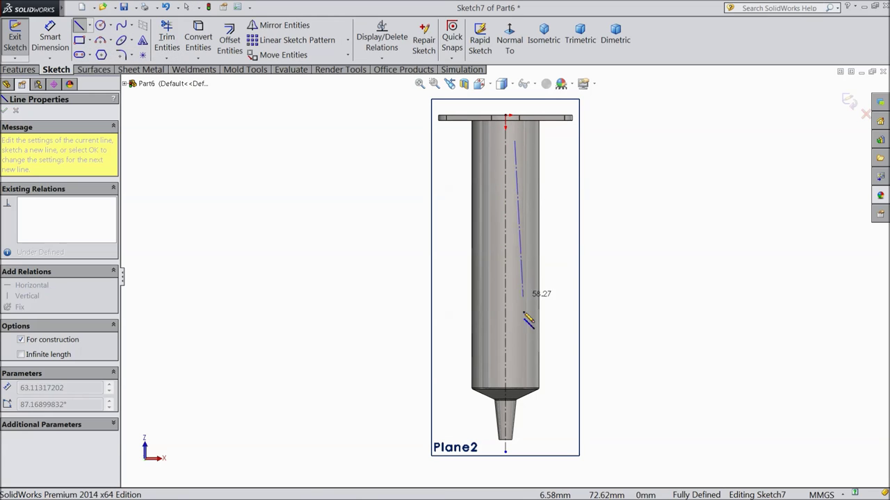
{"action": "left_click", "coordinate": [515, 378]}
{"action": "right_click", "coordinate": [656, 52]}
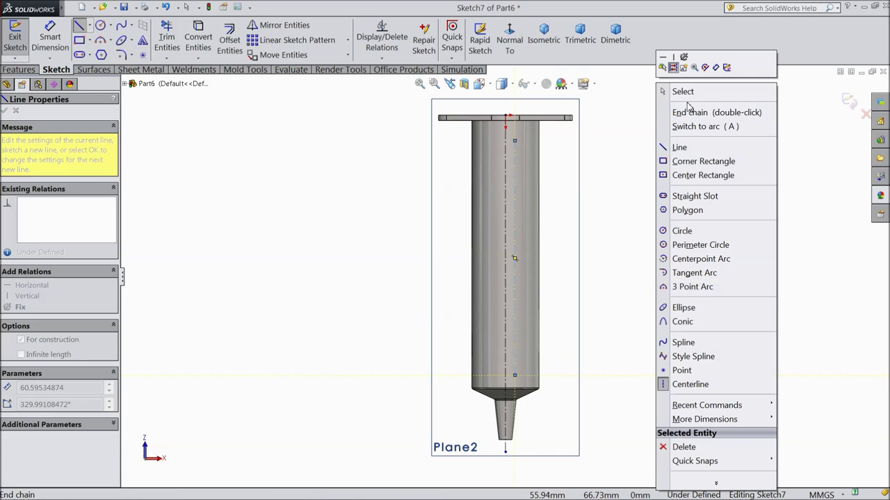
{"action": "left_click", "coordinate": [666, 91]}
Draw another vertical centerline about 86 mm long near the barrel's right edge, level with the upper end of the neighbouring centerline.
{"action": "left_click", "coordinate": [89, 25]}
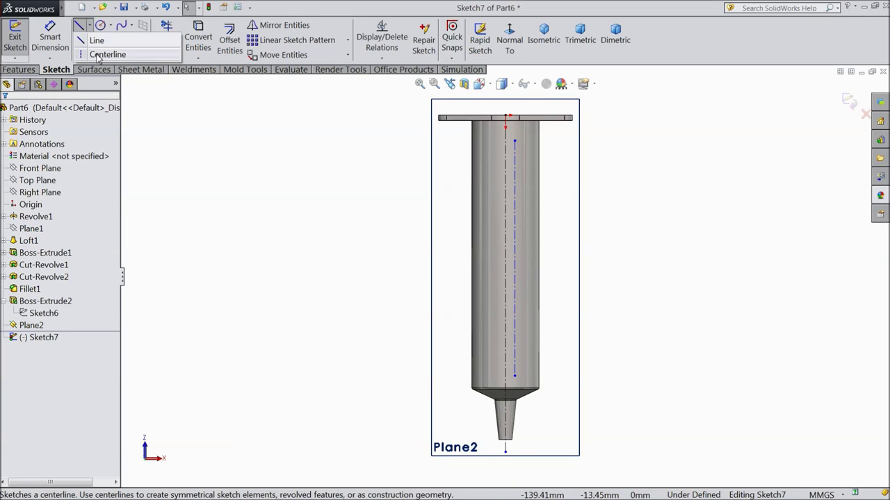
{"action": "left_click", "coordinate": [104, 54]}
{"action": "left_click", "coordinate": [533, 142]}
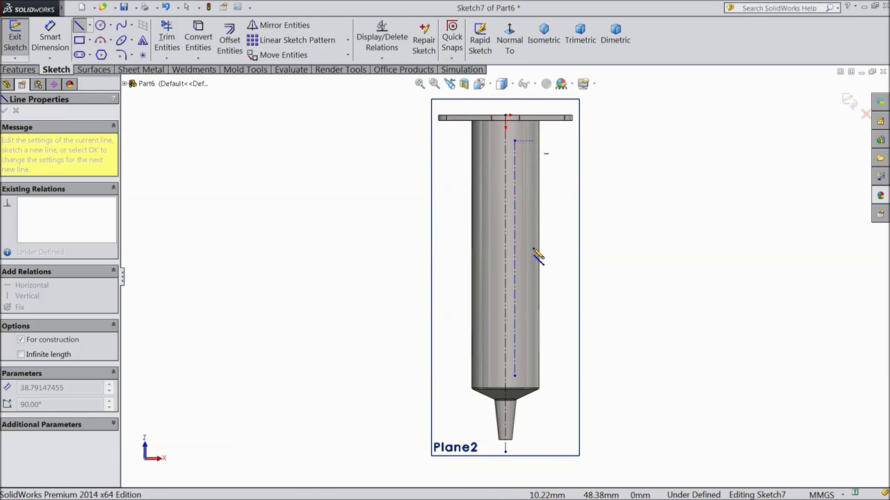
{"action": "left_click", "coordinate": [535, 374]}
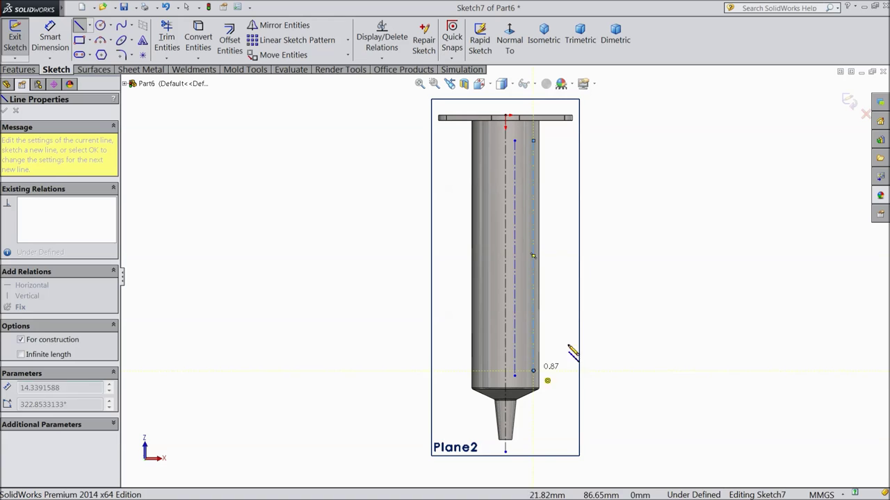
{"action": "right_click", "coordinate": [653, 52]}
{"action": "left_click", "coordinate": [667, 91]}
Dimension the spacing between the two offset vertical centerlines to 5 mm.
{"action": "scroll", "coordinate": [535, 127], "scroll_direction": "up", "scroll_amount": 5}
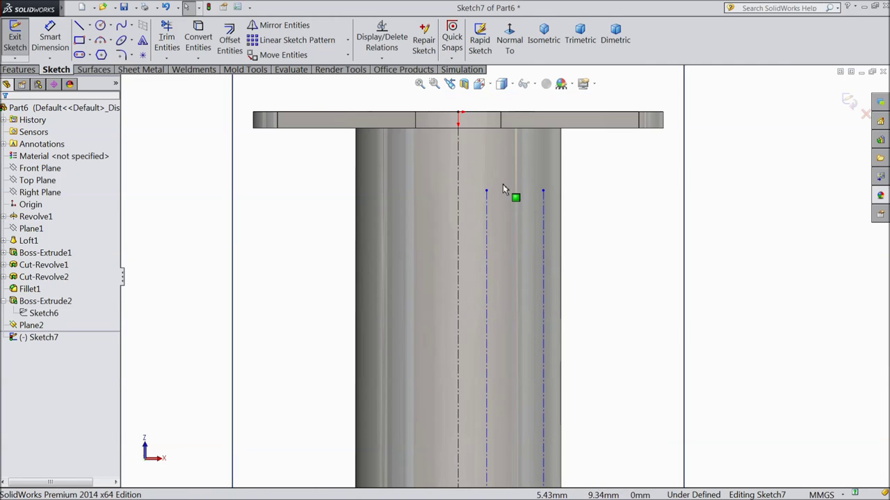
{"action": "key", "text": "d"}
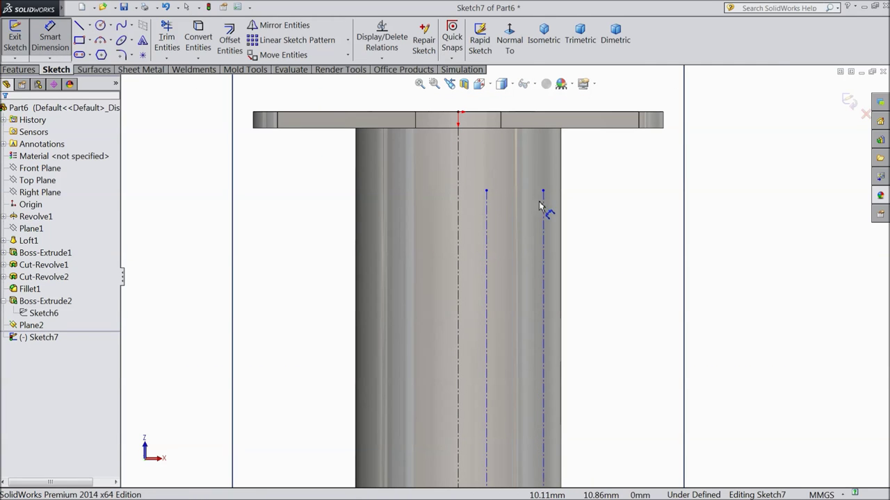
{"action": "left_click", "coordinate": [543, 208]}
{"action": "left_click", "coordinate": [486, 205]}
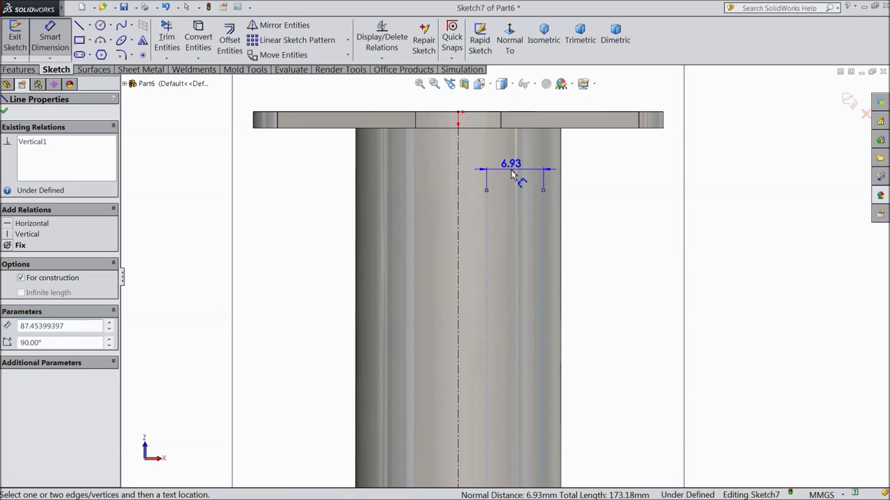
{"action": "left_click", "coordinate": [513, 174]}
{"action": "type", "text": "5"}
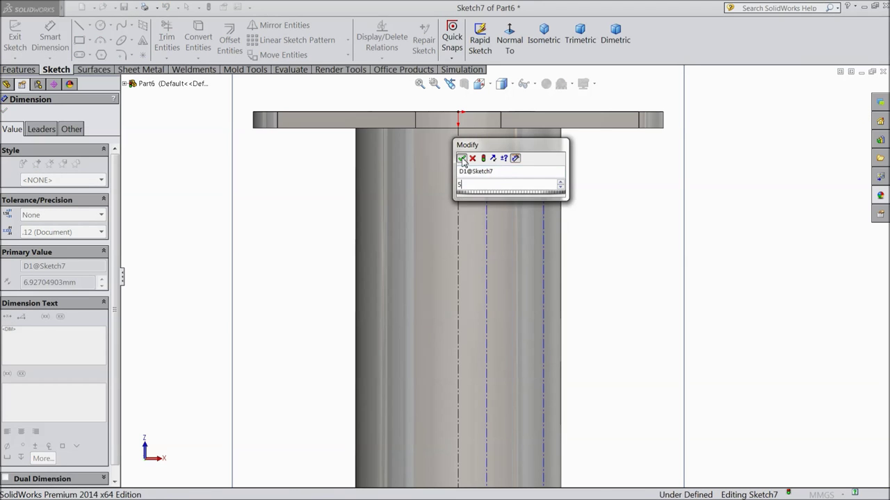
{"action": "key", "text": "Return"}
Dimension the outermost vertical centerline 7.5 mm from the barrel's axis centerline.
{"action": "left_click", "coordinate": [458, 182]}
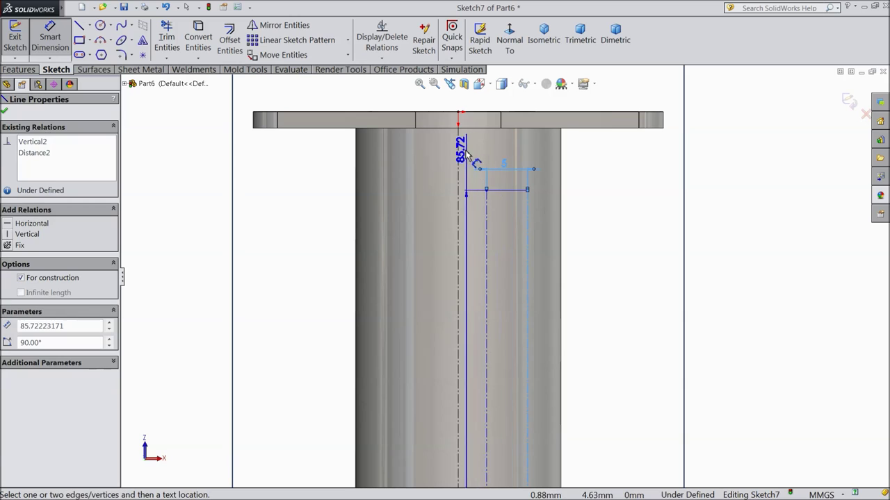
{"action": "left_click", "coordinate": [527, 177]}
{"action": "left_click", "coordinate": [494, 109]}
{"action": "type", "text": "7.5"}
{"action": "key", "text": "Return"}
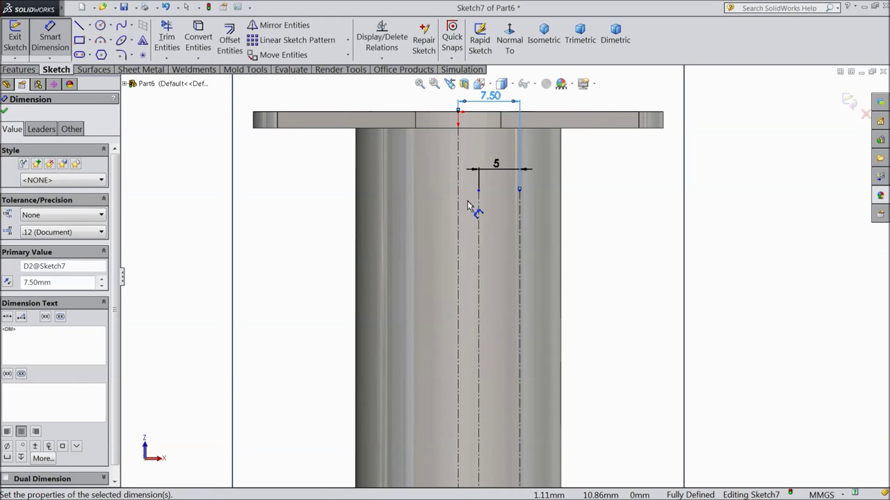
Sketch a corner rectangle about 12.4 mm wide and 1.6 mm high, extending left from the outermost centerline's upper end.
{"action": "left_click", "coordinate": [81, 41]}
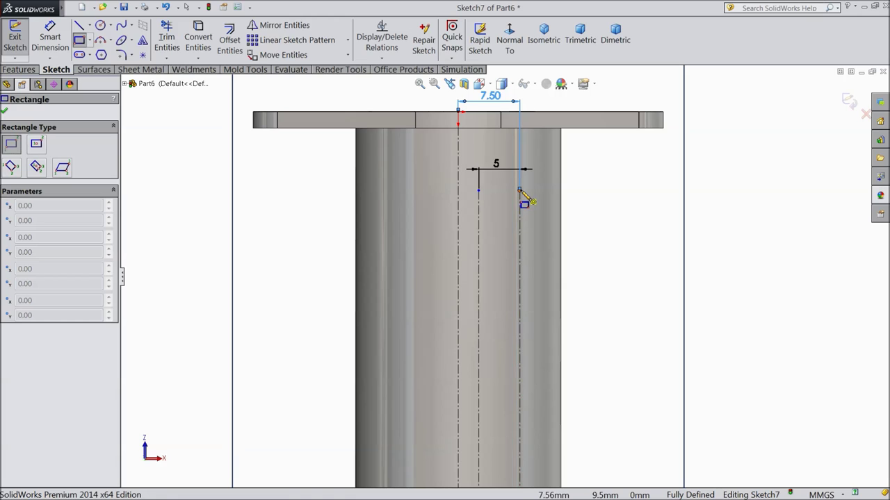
{"action": "left_click", "coordinate": [520, 190]}
{"action": "left_click", "coordinate": [418, 203]}
Dimension the rectangle to 0.5 mm high and 7.5 mm wide.
{"action": "left_click", "coordinate": [40, 43]}
{"action": "scroll", "coordinate": [520, 208], "scroll_direction": "down", "scroll_amount": 3}
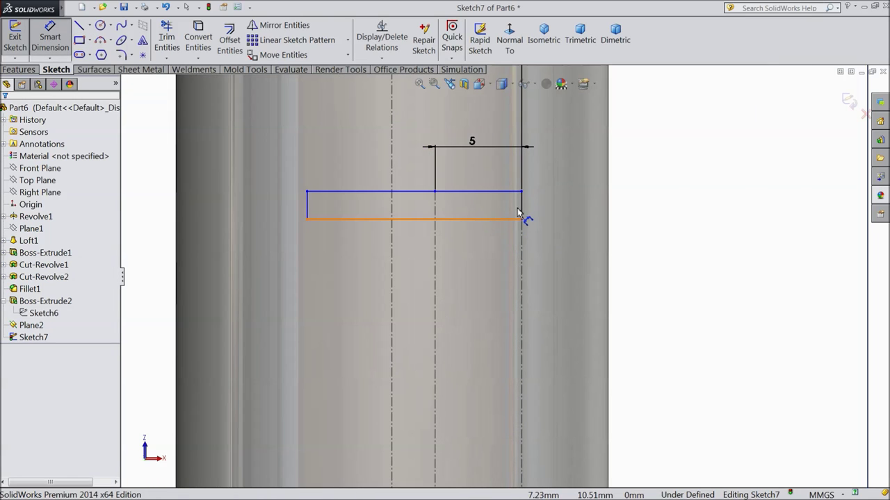
{"action": "left_click", "coordinate": [524, 210]}
{"action": "left_click", "coordinate": [569, 212]}
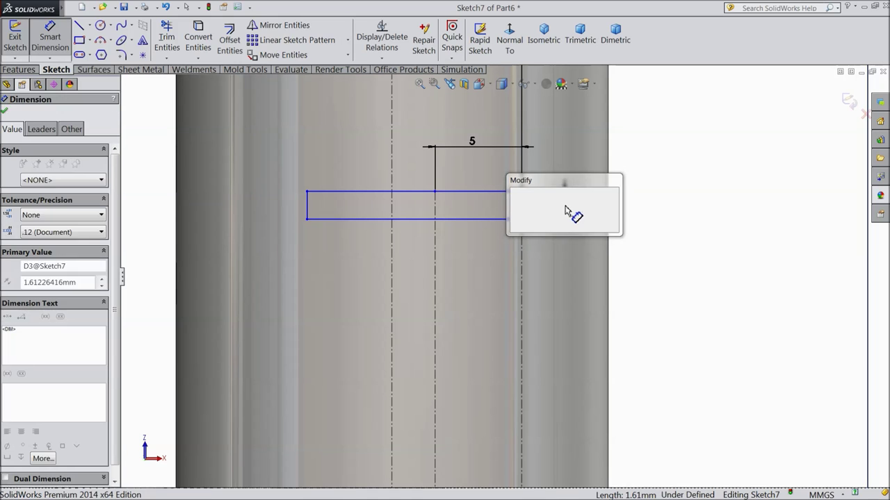
{"action": "type", "text": "0.5"}
{"action": "key", "text": "Return"}
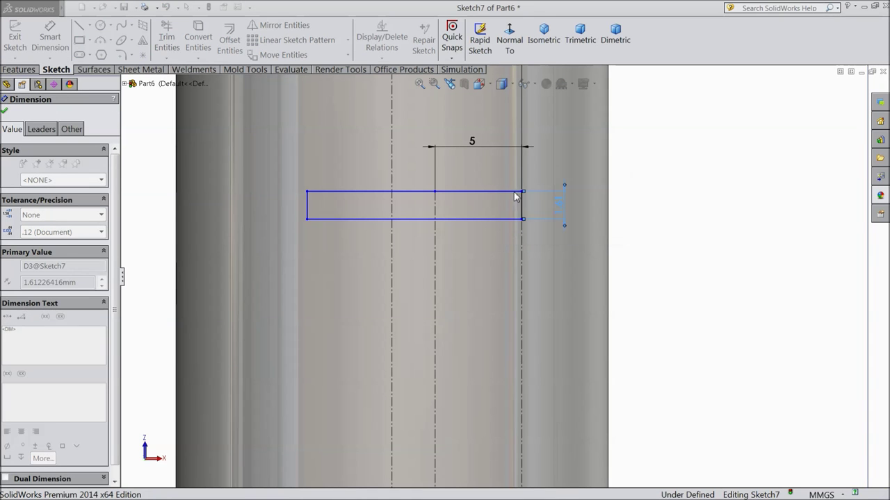
{"action": "left_click", "coordinate": [421, 193]}
{"action": "left_click", "coordinate": [415, 131]}
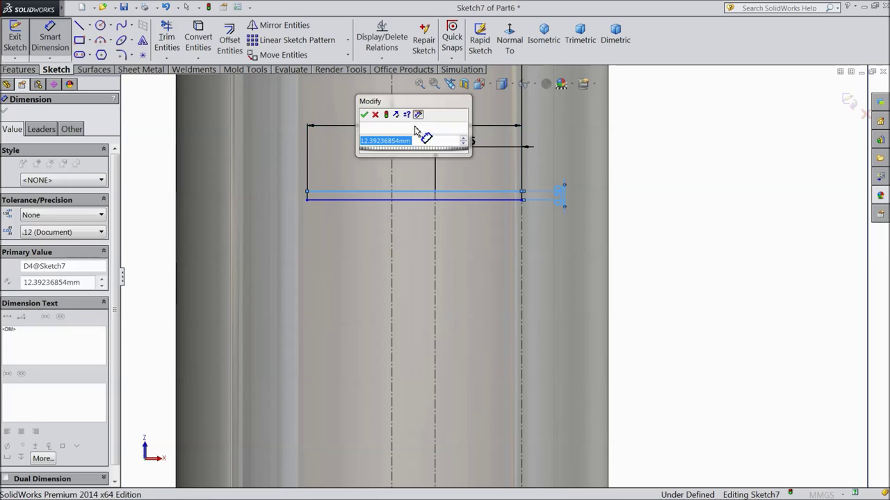
{"action": "type", "text": "7.5"}
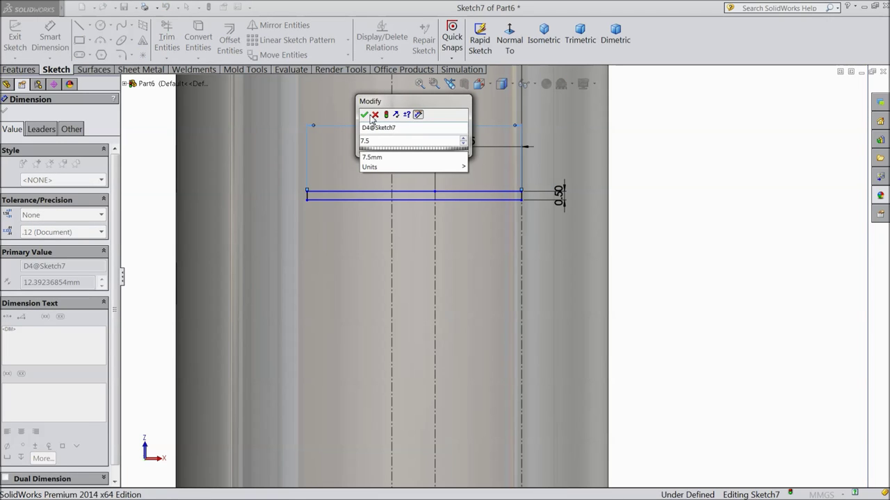
{"action": "left_click", "coordinate": [365, 114]}
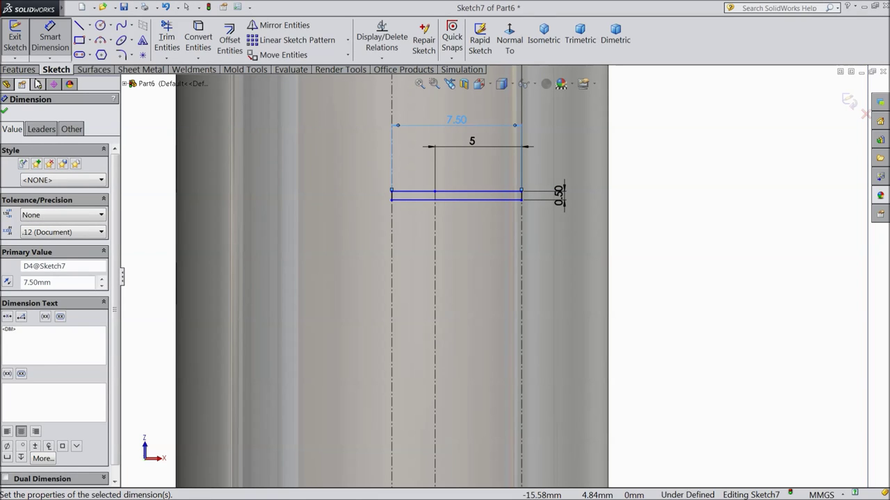
Dimension the thin rectangle's upper edge 18.9 mm below the flange's top edge.
{"action": "key", "text": "z"}
{"action": "left_click", "coordinate": [448, 233]}
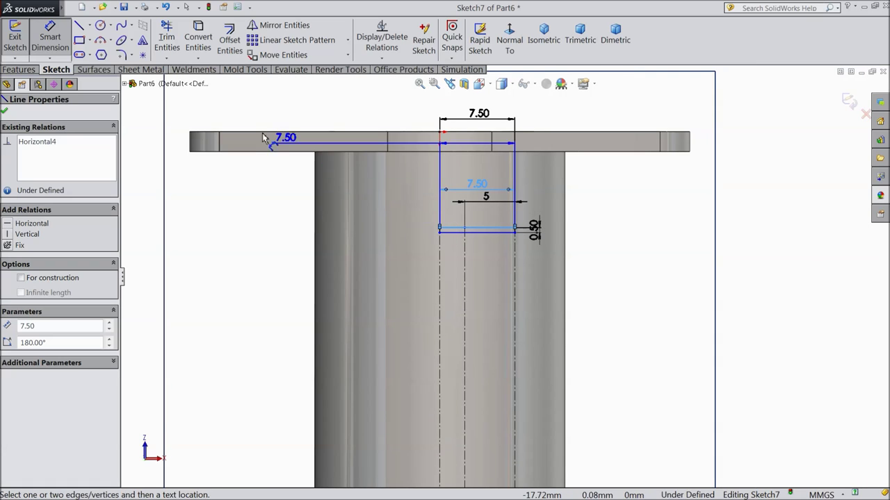
{"action": "left_click", "coordinate": [254, 132]}
{"action": "left_click", "coordinate": [183, 179]}
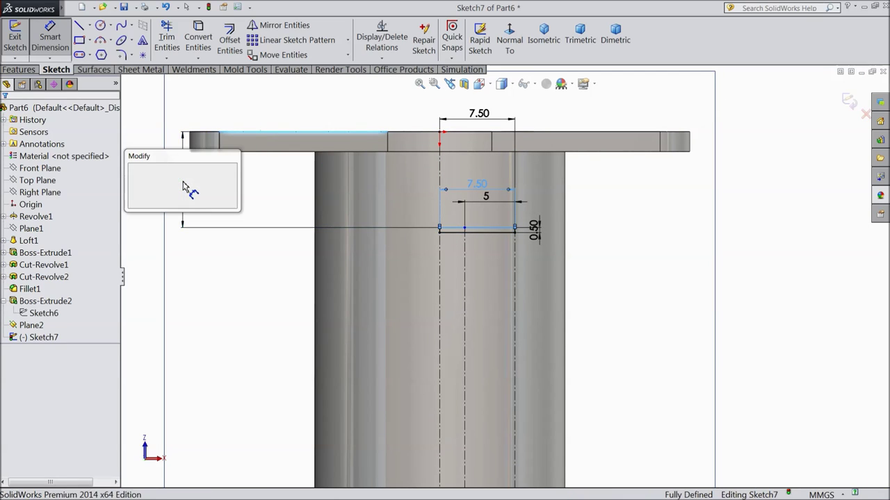
{"action": "type", "text": "18."}
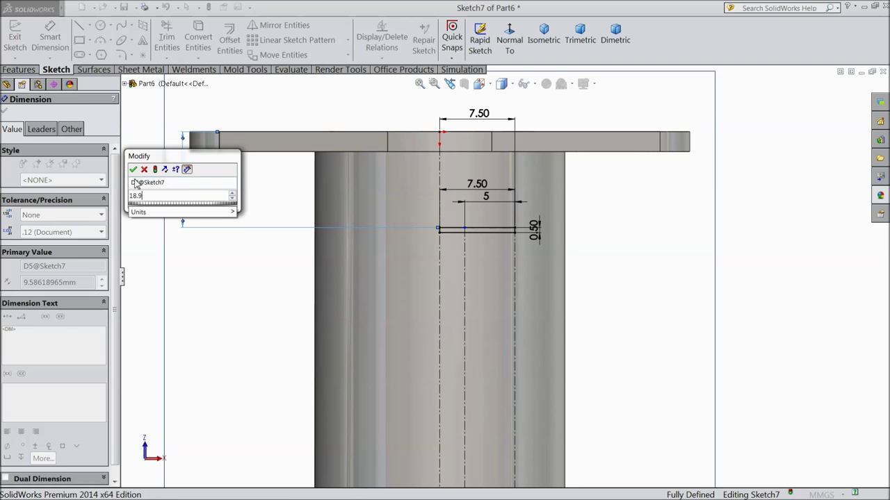
{"action": "type", "text": "9"}
{"action": "left_click", "coordinate": [133, 169]}
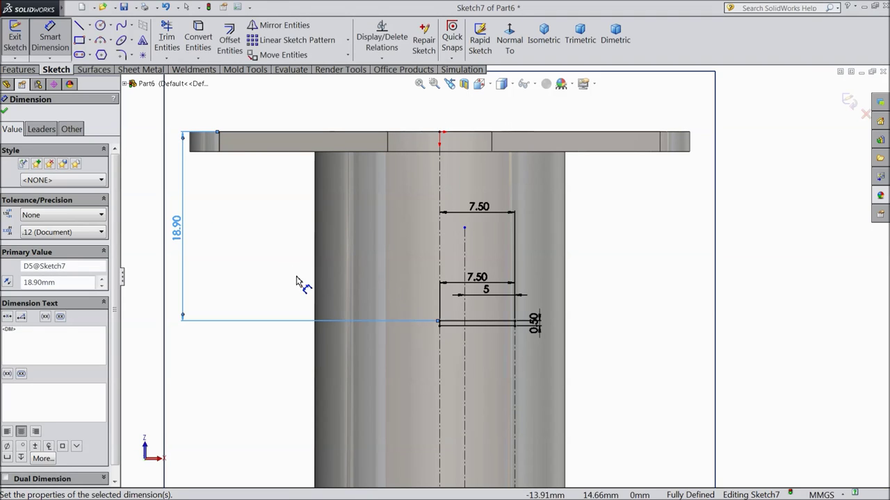
{"action": "left_click", "coordinate": [4, 112]}
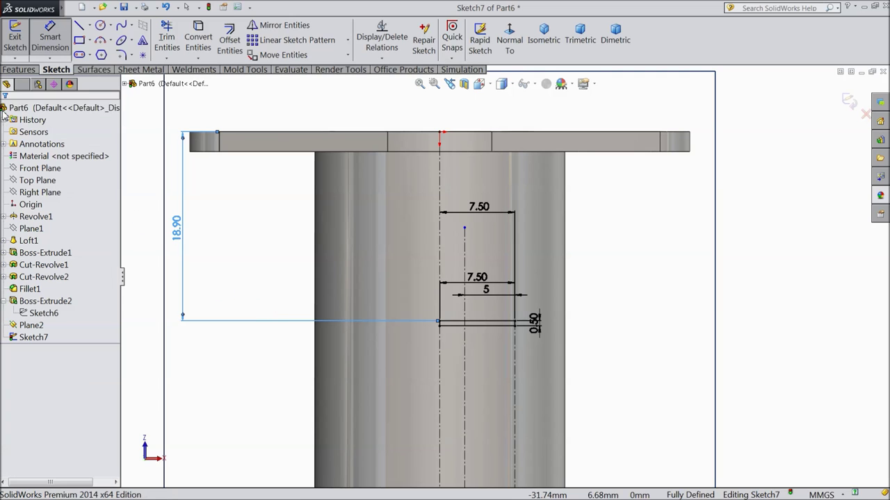
Start a linear sketch pattern with one instance along the X-axis and select the thin rectangle's four lines as its entities.
{"action": "left_click", "coordinate": [283, 41]}
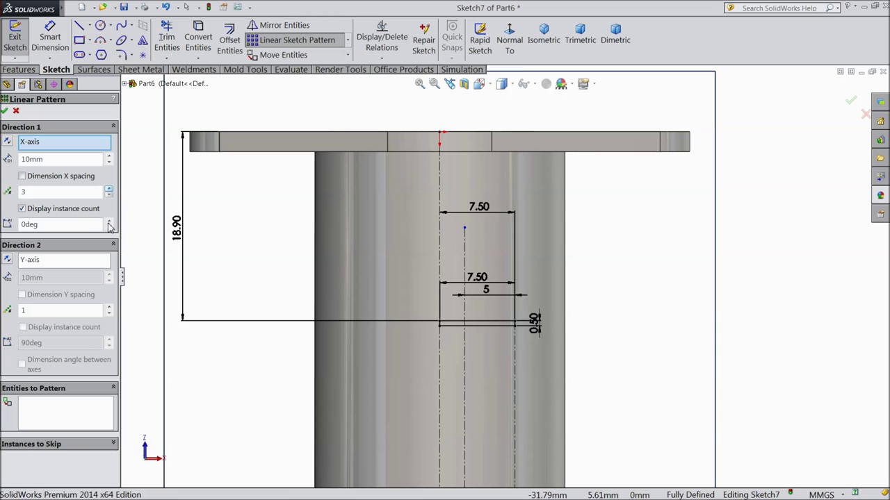
{"action": "left_click", "coordinate": [109, 196]}
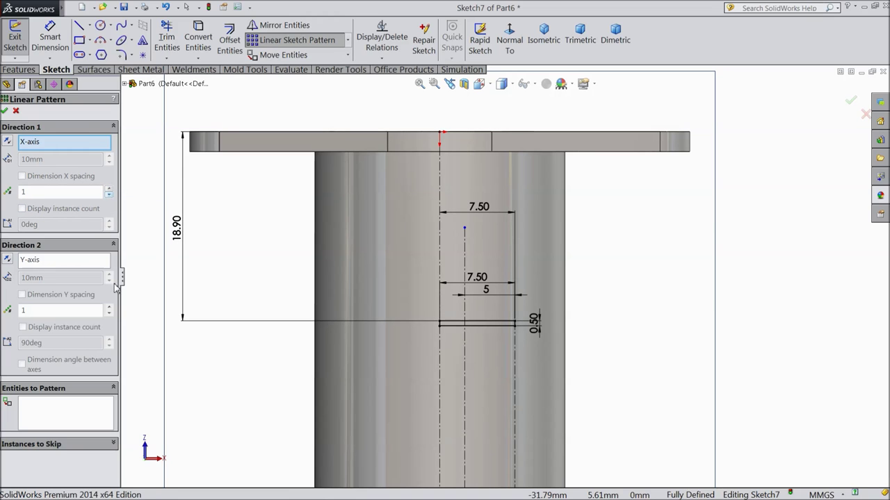
{"action": "scroll", "coordinate": [517, 326], "scroll_direction": "down", "scroll_amount": 5}
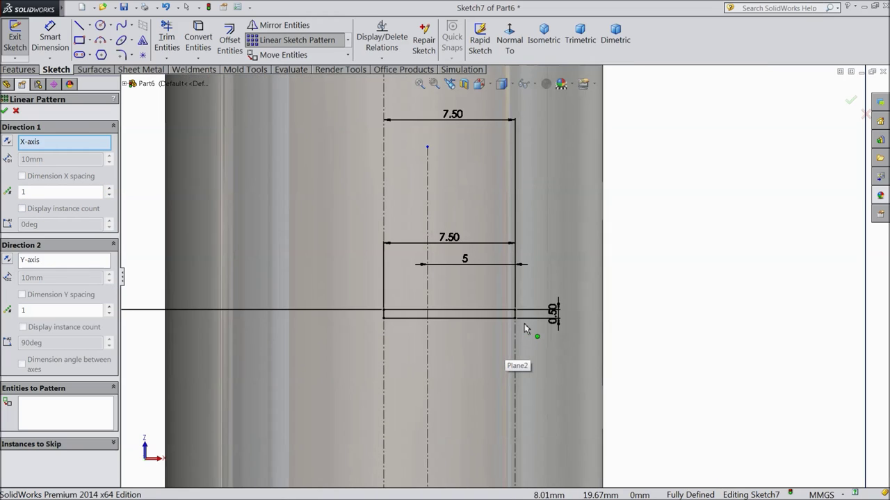
{"action": "left_click", "coordinate": [500, 294]}
{"action": "left_click", "coordinate": [491, 283]}
{"action": "left_click", "coordinate": [459, 301]}
{"action": "left_click", "coordinate": [224, 294]}
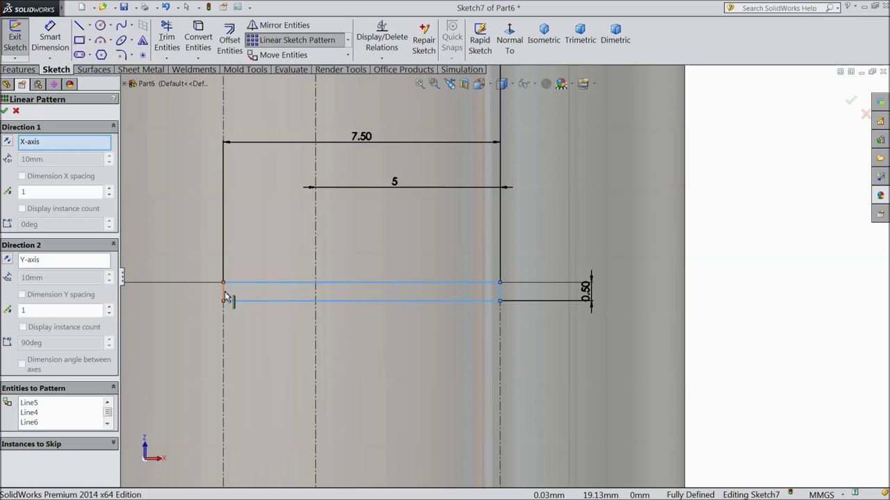
{"action": "scroll", "coordinate": [268, 303], "scroll_direction": "up", "scroll_amount": 6}
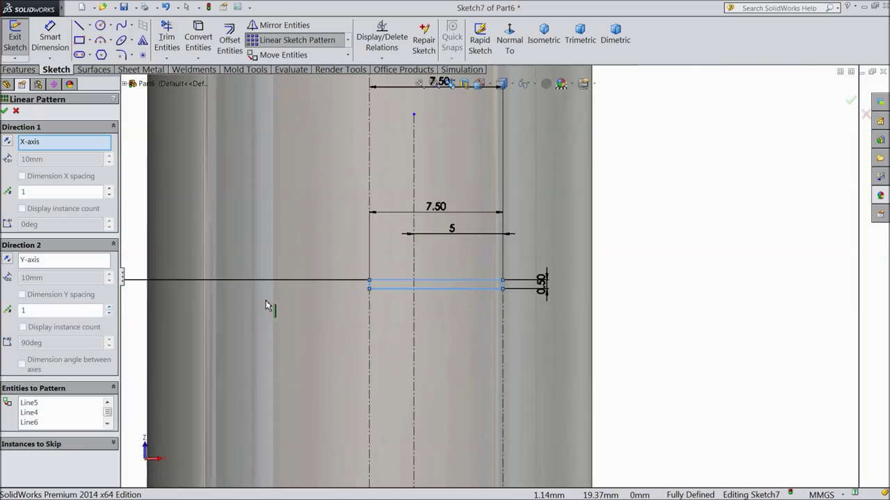
Pattern the thin rectangle down the barrel along the Y-axis with 5 instances spaced 15 mm apart.
{"action": "left_click", "coordinate": [107, 308]}
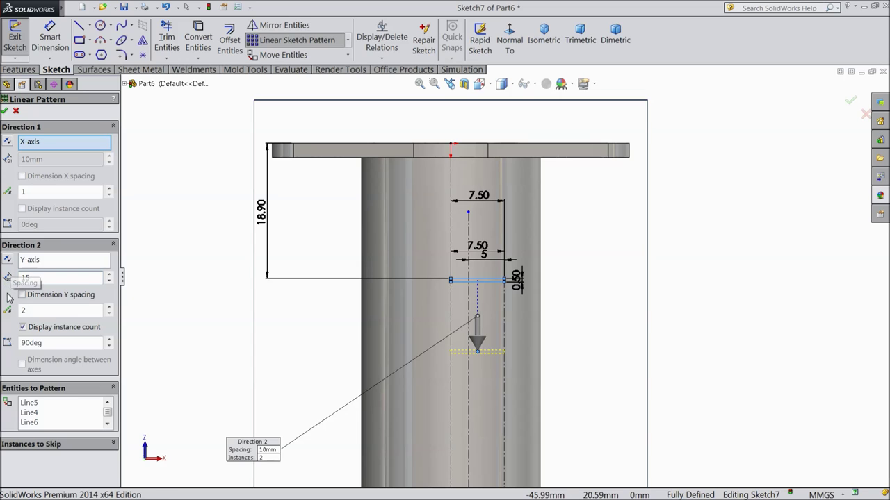
{"action": "key", "text": "Return"}
{"action": "left_click", "coordinate": [110, 308]}
{"action": "left_click", "coordinate": [110, 307]}
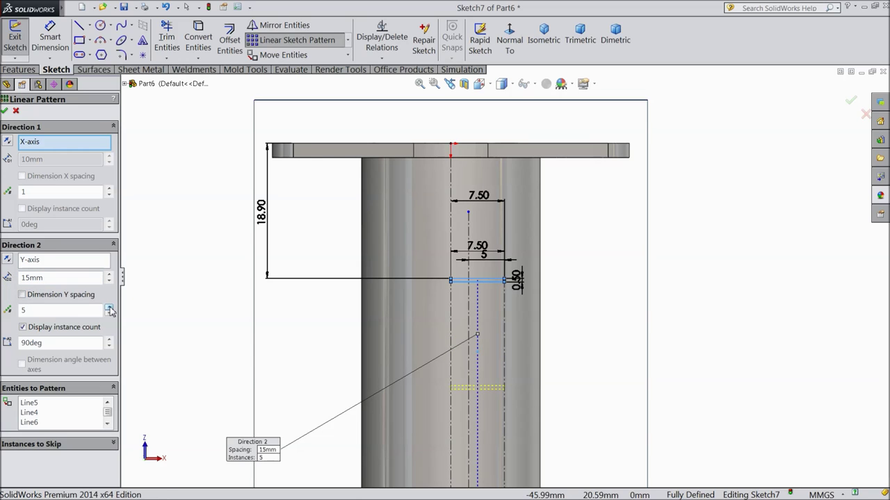
{"action": "key", "text": "f"}
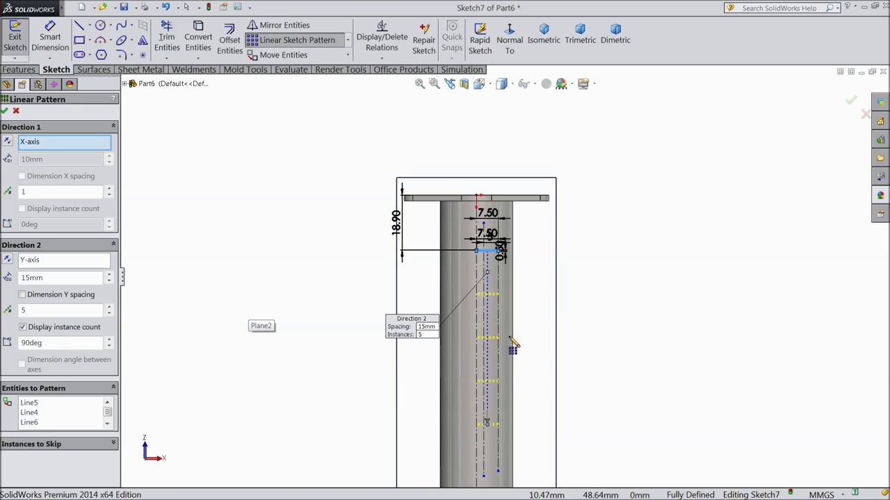
{"action": "left_click", "coordinate": [5, 111]}
Sketch a rectangle about 5 mm wide and 0.87 mm high below the first thin rectangle, between the right and middle centerlines.
{"action": "scroll", "coordinate": [501, 271], "scroll_direction": "down", "scroll_amount": 8}
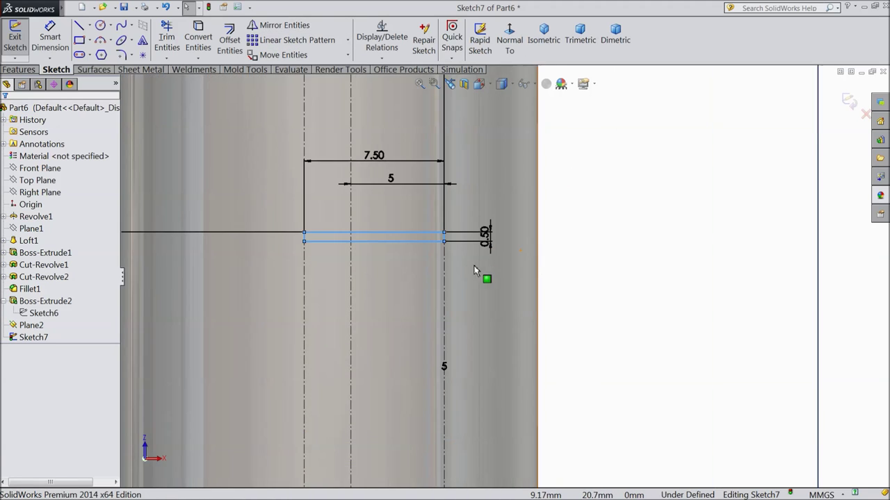
{"action": "left_click", "coordinate": [79, 39]}
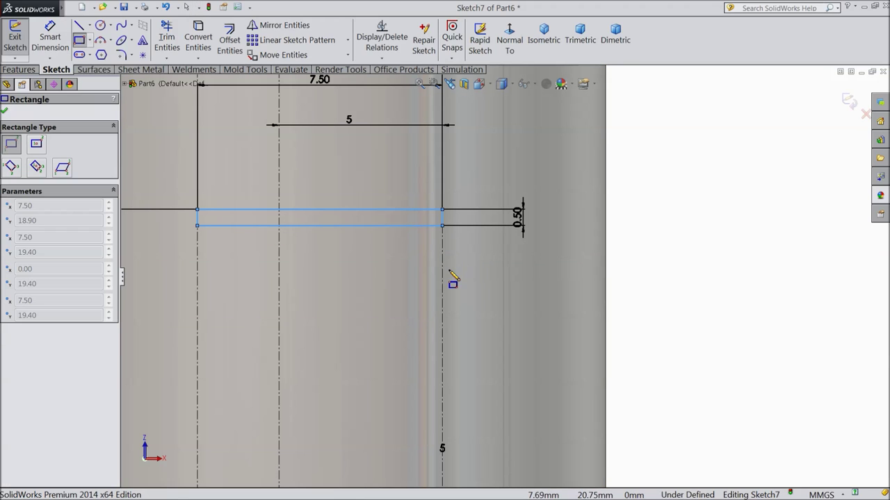
{"action": "left_click", "coordinate": [442, 283]}
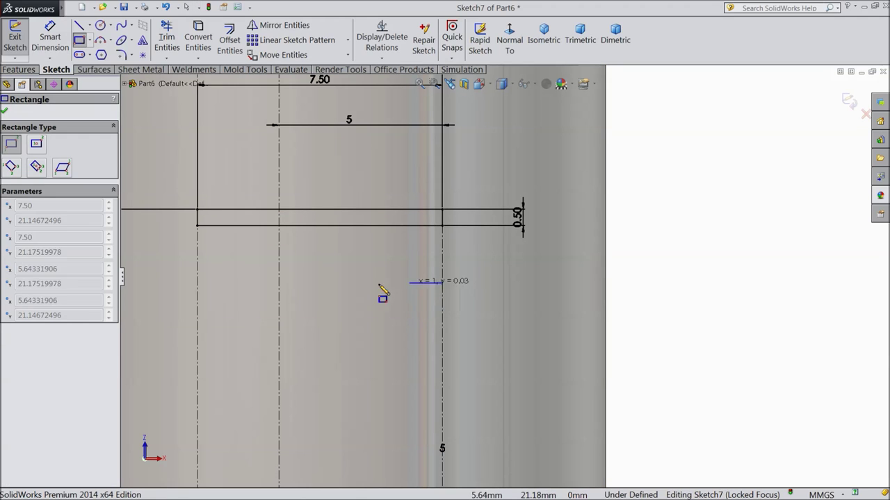
{"action": "left_click", "coordinate": [279, 310]}
Dimension the new short rectangle's height to 0.5 mm.
{"action": "left_click", "coordinate": [50, 38]}
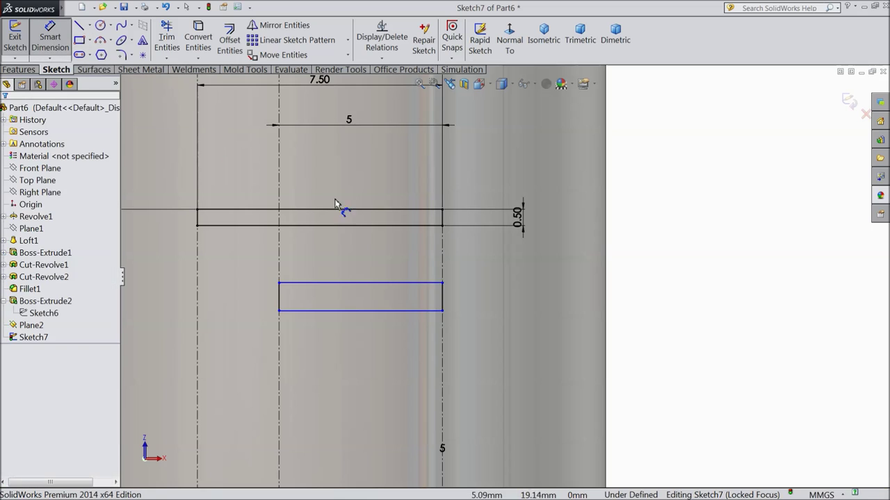
{"action": "left_click", "coordinate": [442, 304]}
{"action": "left_click", "coordinate": [518, 306]}
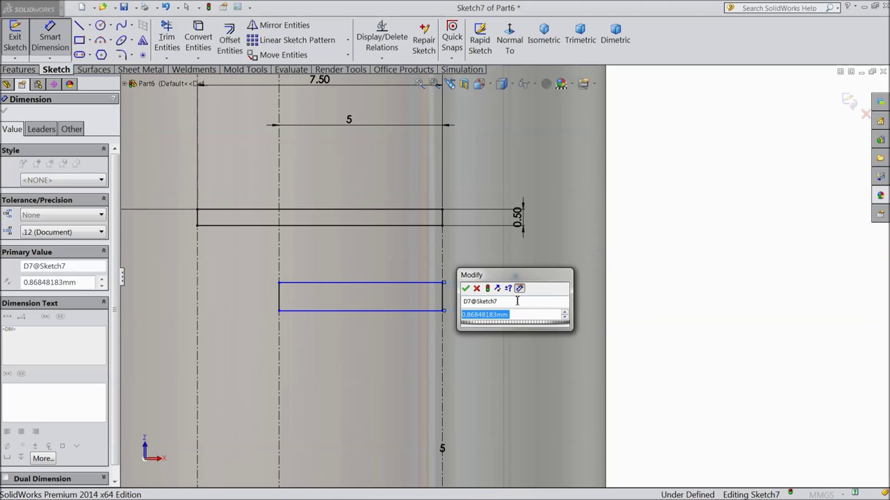
{"action": "type", "text": "0.5"}
{"action": "left_click", "coordinate": [465, 289]}
Dimension the vertical distance between the two thin rectangles' lower right corners to 3 mm.
{"action": "left_click", "coordinate": [442, 227]}
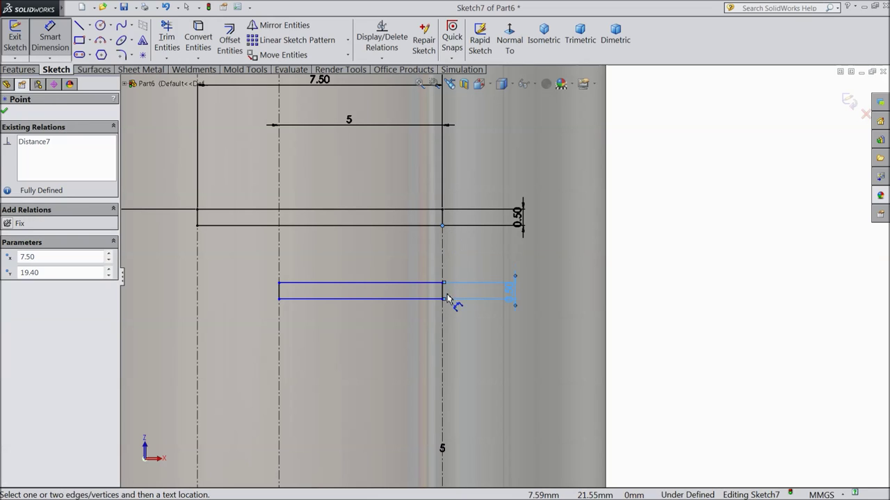
{"action": "left_click", "coordinate": [443, 300]}
{"action": "left_click", "coordinate": [569, 279]}
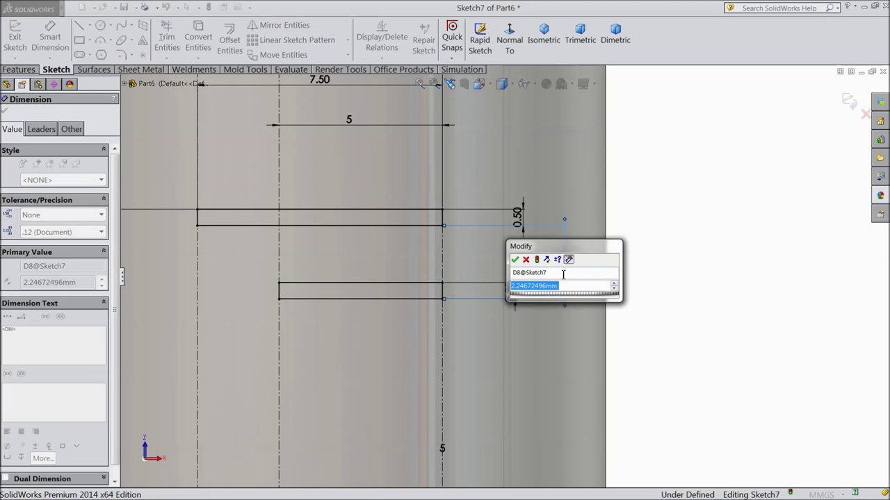
{"action": "type", "text": "3"}
{"action": "left_click", "coordinate": [516, 260]}
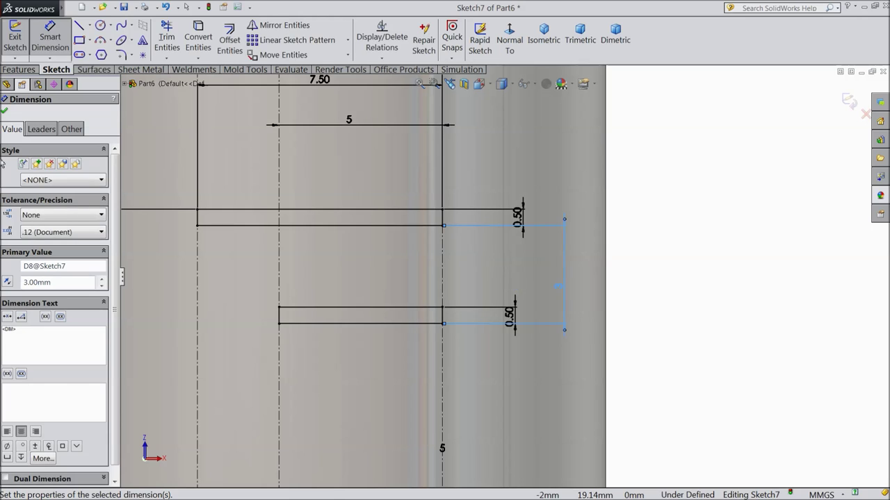
{"action": "left_click", "coordinate": [4, 112]}
Start a linear sketch pattern of the short rectangle's four lines with one instance along the X-axis.
{"action": "left_click", "coordinate": [292, 39]}
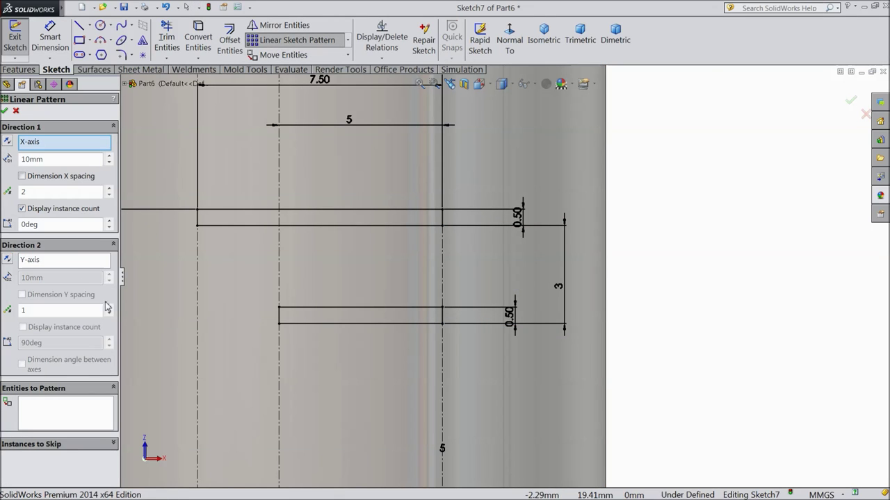
{"action": "left_click", "coordinate": [442, 314]}
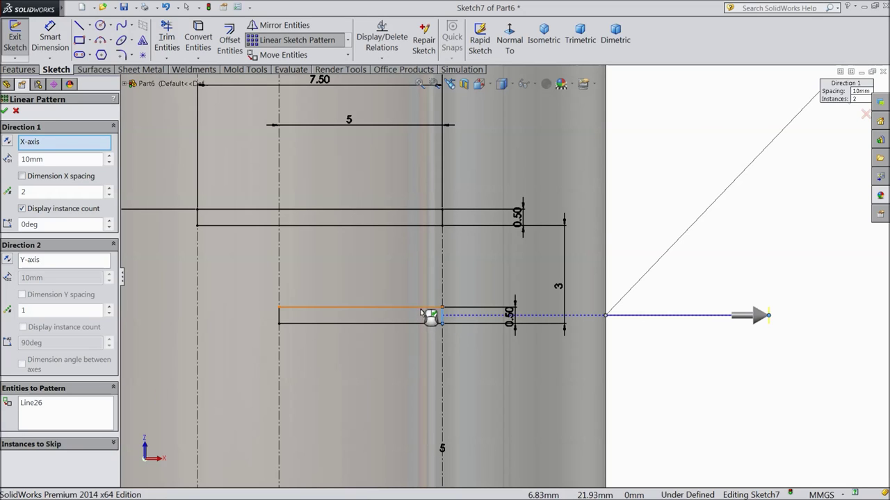
{"action": "left_click", "coordinate": [420, 307]}
{"action": "left_click", "coordinate": [387, 324]}
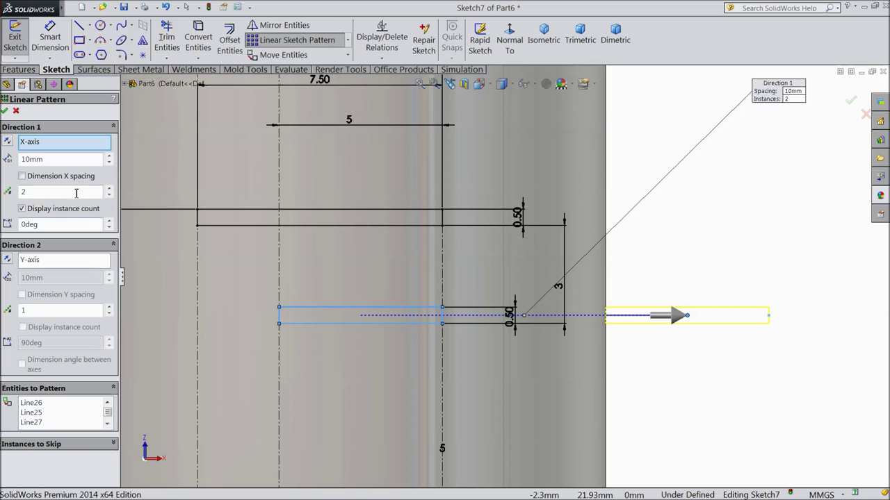
{"action": "left_click", "coordinate": [108, 195]}
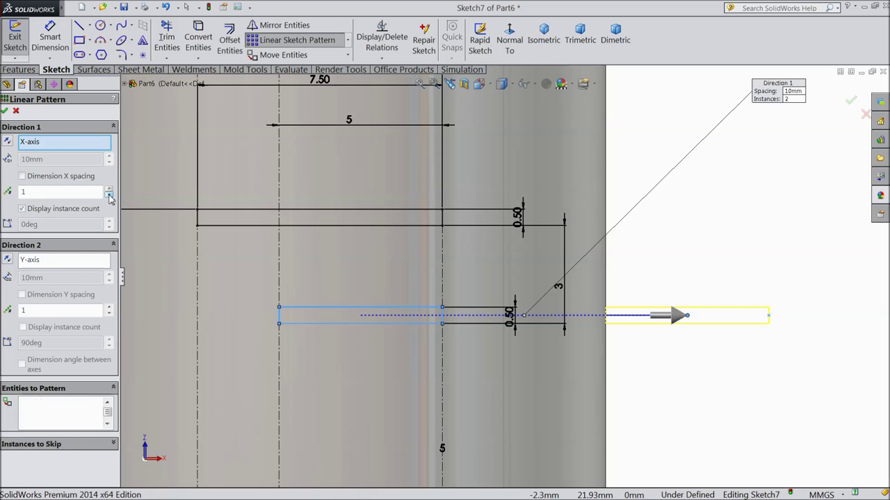
Pattern the short rectangle down the barrel along the Y-axis with 20 instances spaced 3 mm apart.
{"action": "left_click", "coordinate": [109, 308]}
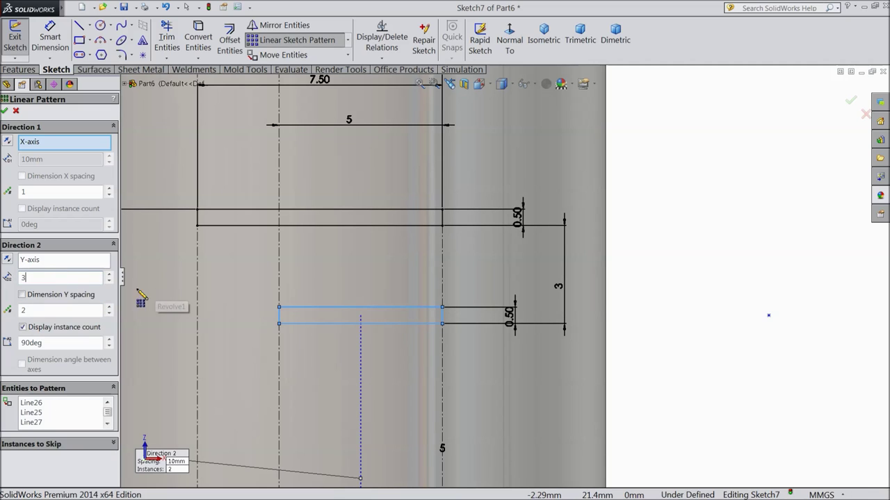
{"action": "left_click", "coordinate": [109, 310]}
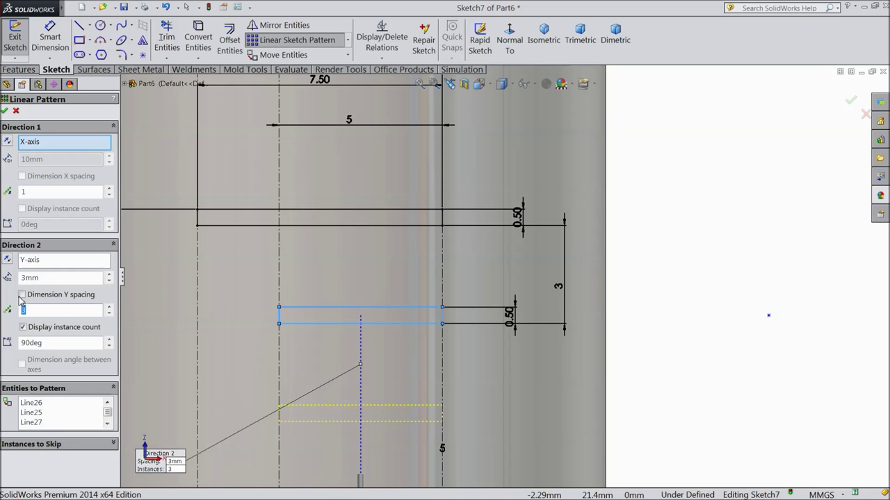
{"action": "scroll", "coordinate": [514, 292], "scroll_direction": "up", "scroll_amount": 5}
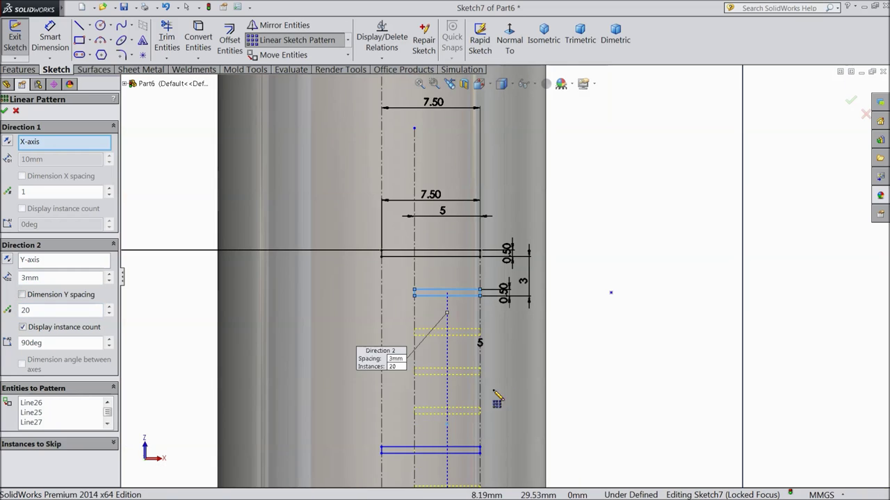
{"action": "scroll", "coordinate": [515, 419], "scroll_direction": "down", "scroll_amount": 5}
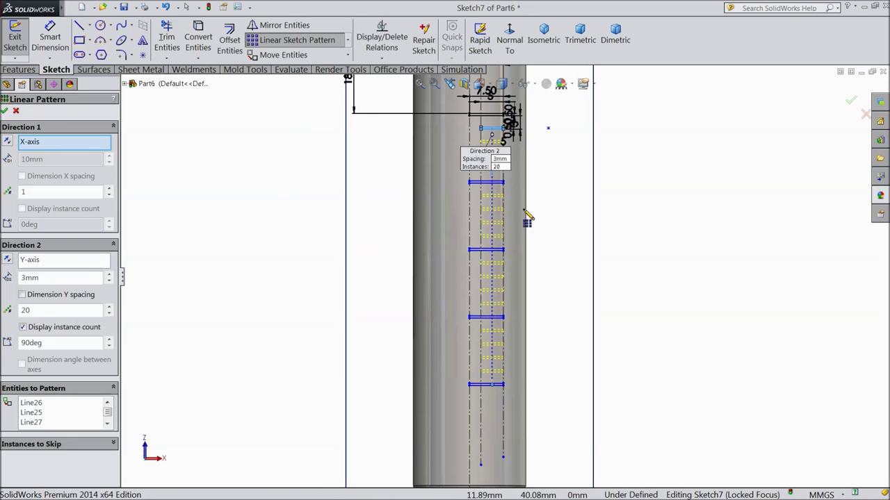
{"action": "left_click", "coordinate": [4, 111]}
{"action": "key", "text": "z"}
{"action": "key", "text": "z"}
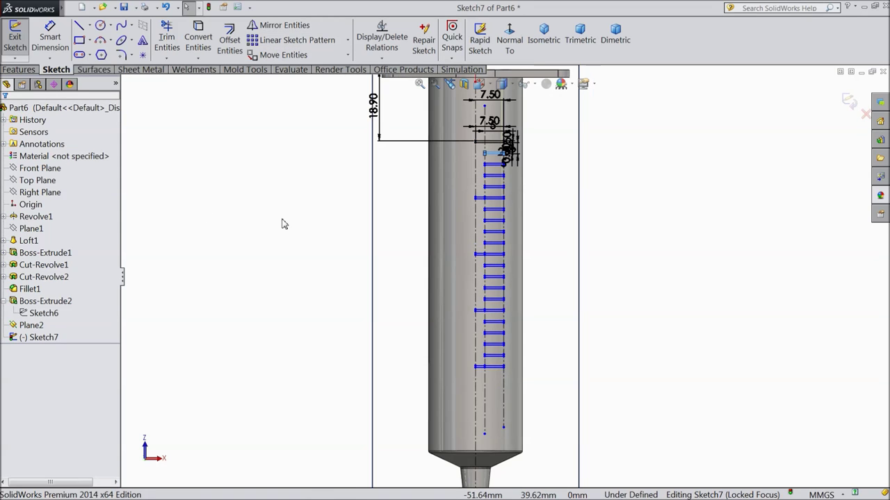
Start an extruded cut from the graduation sketch and select the contours of the first six marks from the flange end.
{"action": "left_click", "coordinate": [21, 70]}
{"action": "left_click", "coordinate": [193, 44]}
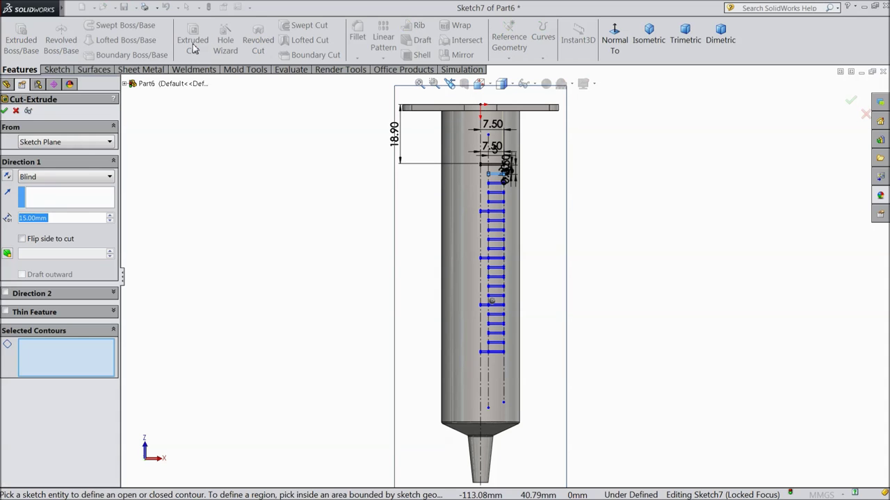
{"action": "middle_click_drag", "start_coordinate": [252, 319], "coordinate": [400, 325]}
{"action": "scroll", "coordinate": [402, 325], "scroll_direction": "down", "scroll_amount": 8}
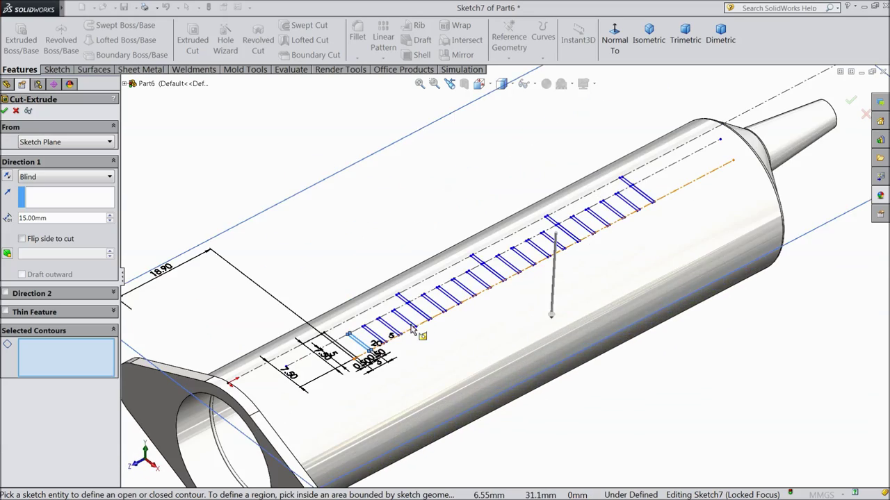
{"action": "scroll", "coordinate": [299, 361], "scroll_direction": "down", "scroll_amount": 1}
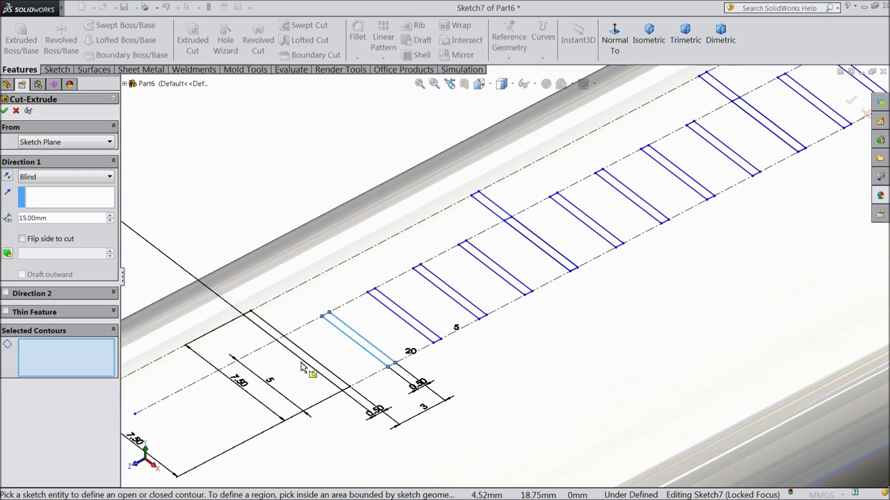
{"action": "left_click", "coordinate": [322, 357]}
{"action": "left_click", "coordinate": [366, 340]}
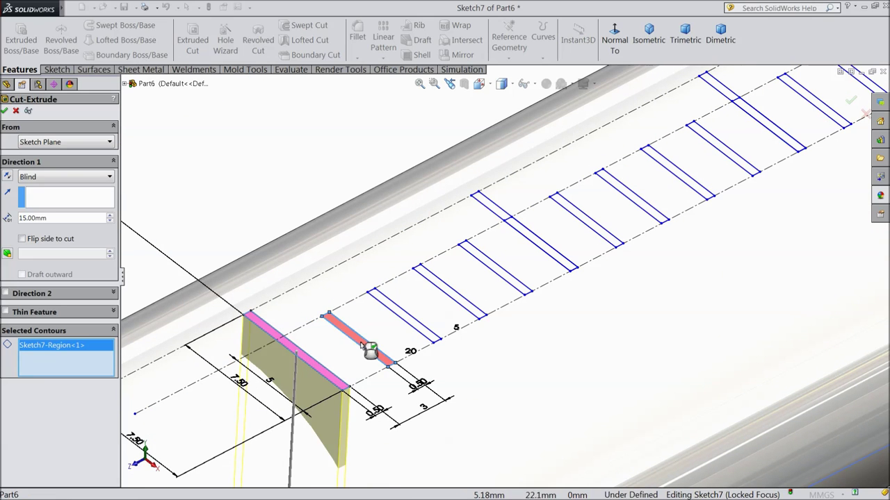
{"action": "left_click", "coordinate": [416, 322]}
{"action": "left_click", "coordinate": [471, 307]}
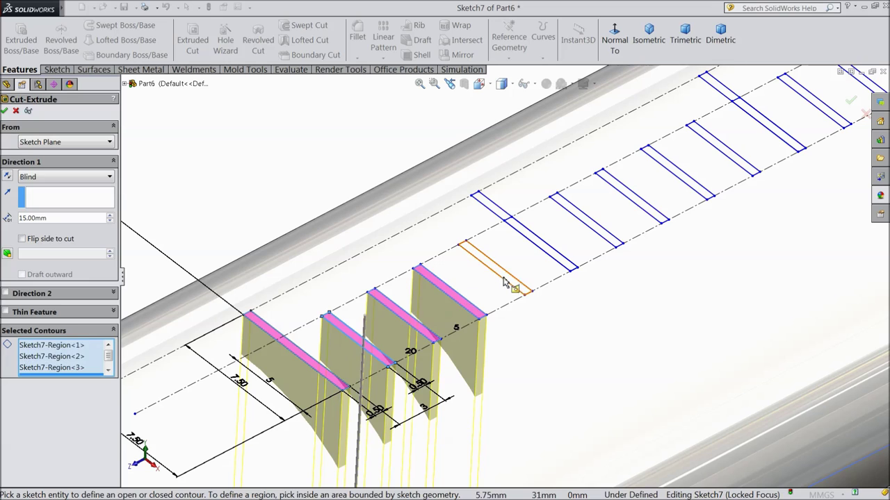
{"action": "left_click", "coordinate": [511, 282]}
{"action": "left_click", "coordinate": [554, 255]}
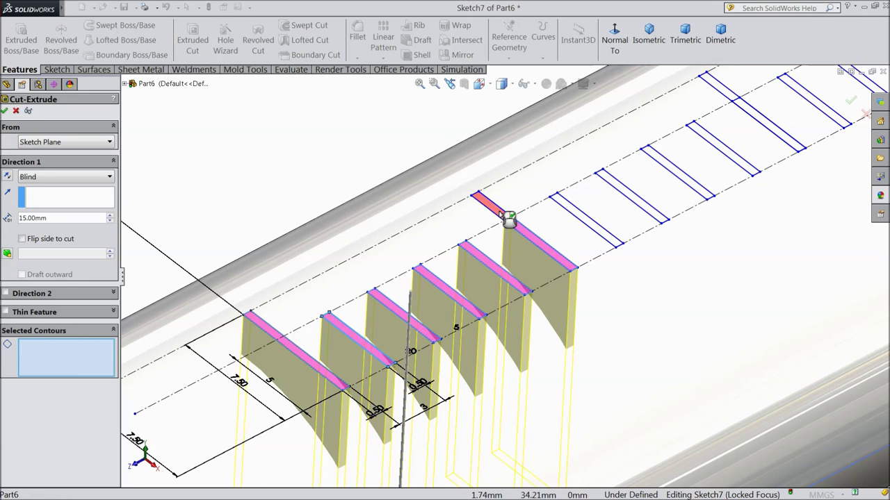
Add the next six graduation marks' contours to the cut, including both parts of the long mark.
{"action": "left_click", "coordinate": [582, 219]}
{"action": "left_click", "coordinate": [632, 197]}
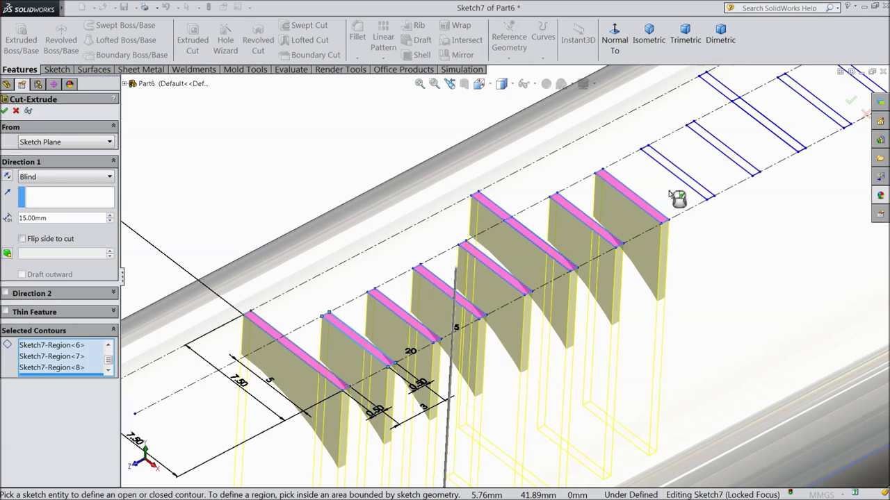
{"action": "left_click", "coordinate": [676, 173]}
{"action": "left_click", "coordinate": [747, 163]}
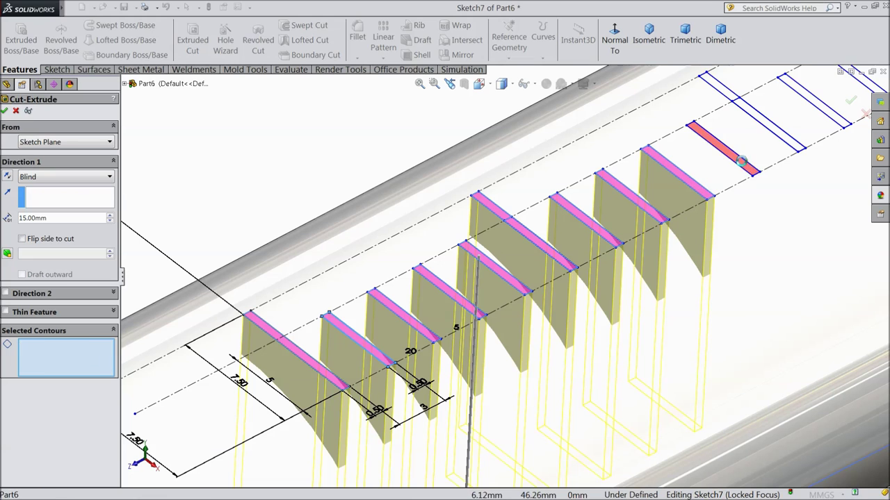
{"action": "left_click", "coordinate": [768, 130]}
{"action": "left_click", "coordinate": [723, 91]}
{"action": "left_click", "coordinate": [806, 105]}
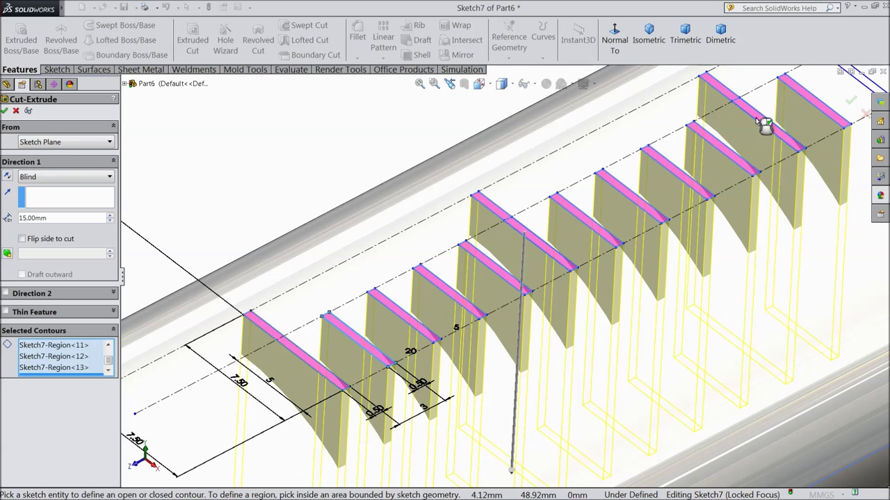
Add the remaining nine graduation marks toward the nozzle to the cut's selected contours, including the full long marks.
{"action": "scroll", "coordinate": [714, 182], "scroll_direction": "up", "scroll_amount": 2}
{"action": "scroll", "coordinate": [767, 132], "scroll_direction": "down", "scroll_amount": 2}
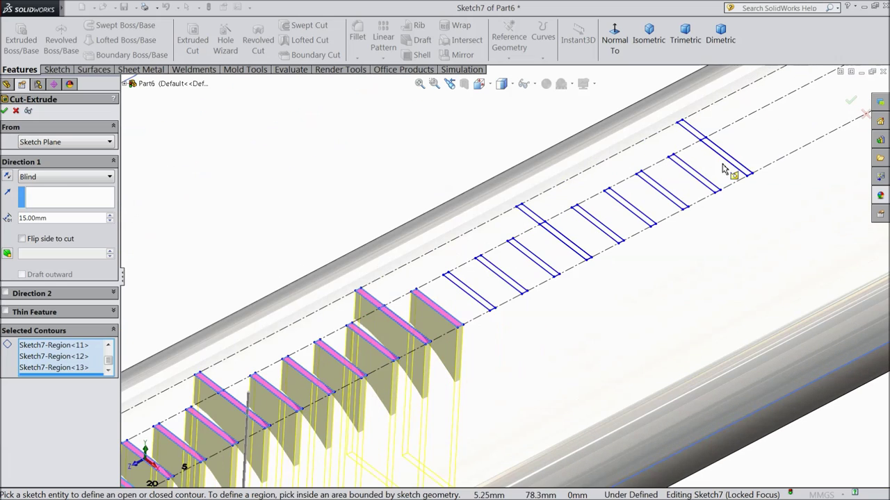
{"action": "left_click", "coordinate": [476, 303]}
{"action": "left_click", "coordinate": [511, 281]}
{"action": "left_click", "coordinate": [547, 268]}
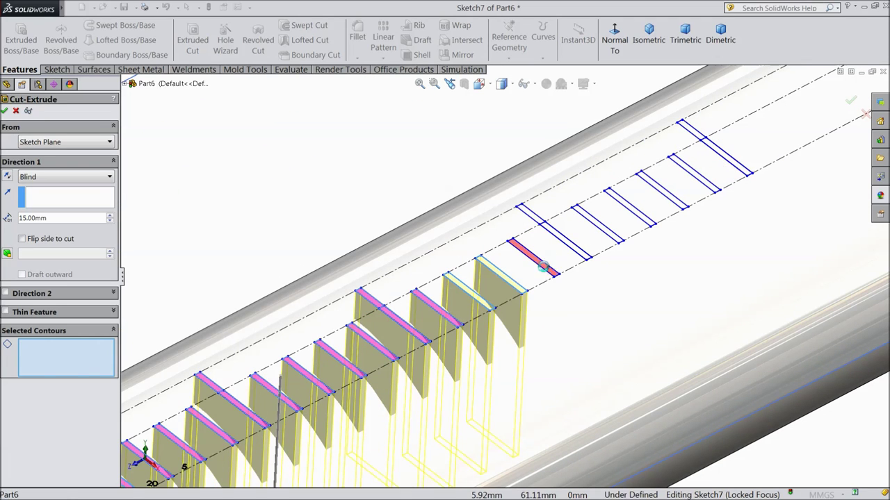
{"action": "left_click", "coordinate": [574, 249]}
{"action": "left_click", "coordinate": [611, 231]}
{"action": "left_click", "coordinate": [638, 221]}
{"action": "left_click", "coordinate": [671, 199]}
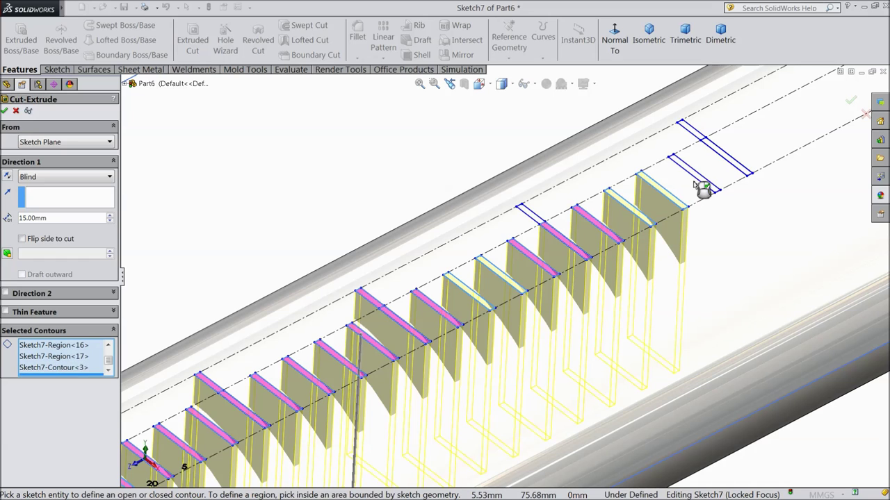
{"action": "left_click", "coordinate": [696, 183]}
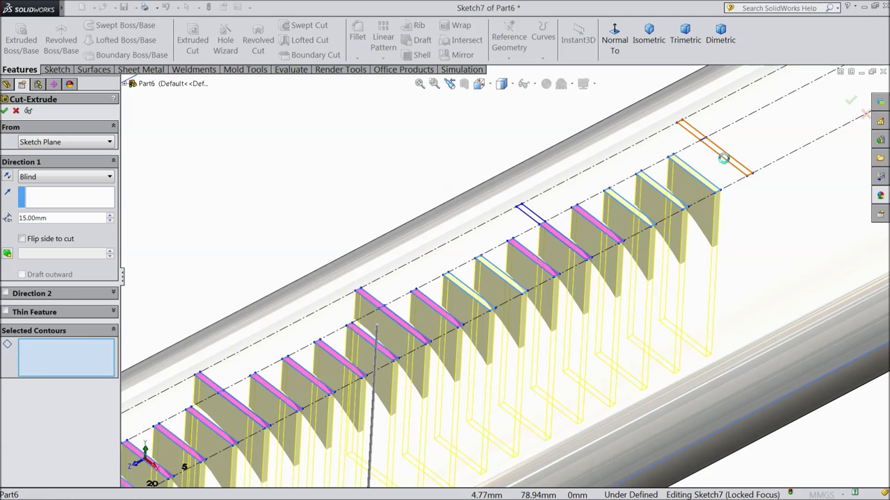
{"action": "left_click", "coordinate": [723, 159]}
{"action": "left_click", "coordinate": [536, 217]}
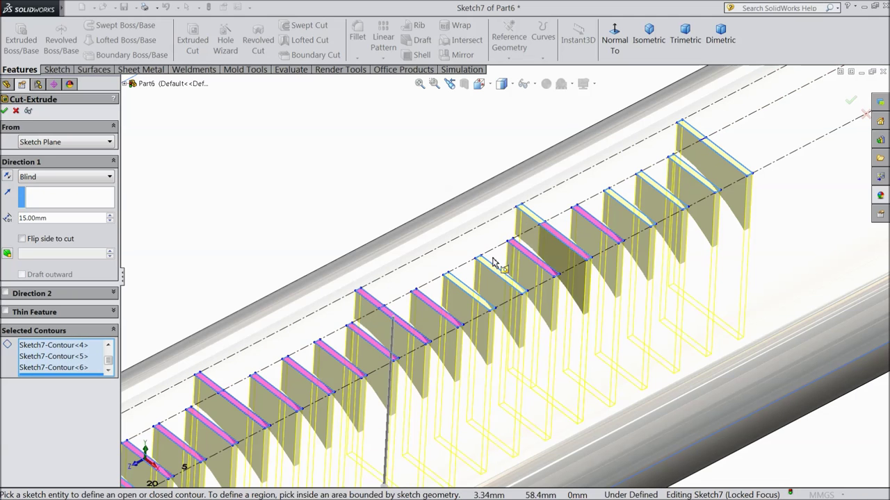
Cut the selected graduation marks using Offset From Surface, 0.1 mm from the barrel's outer face, with reverse offset and translate surface.
{"action": "scroll", "coordinate": [490, 278], "scroll_direction": "up", "scroll_amount": 3}
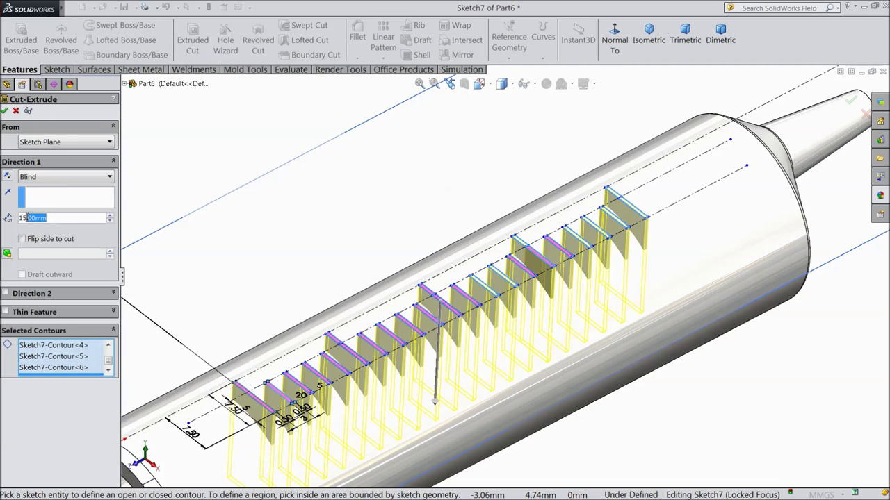
{"action": "type", "text": "0.1"}
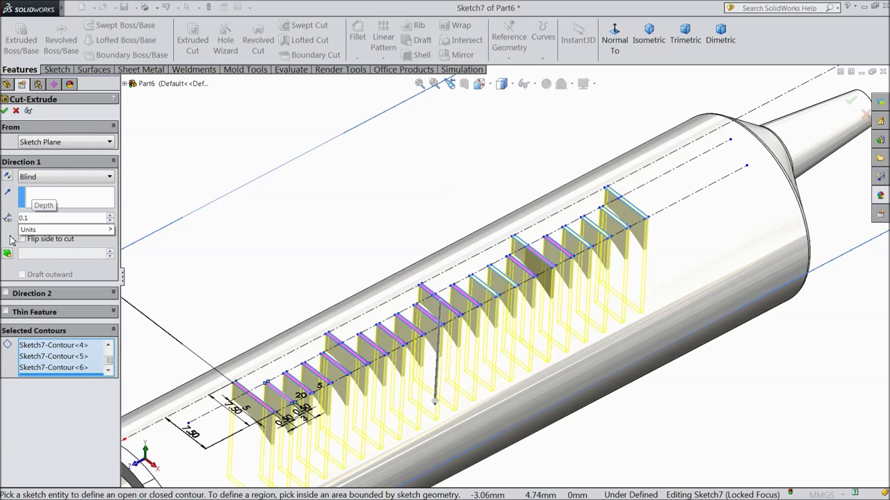
{"action": "left_click", "coordinate": [43, 179]}
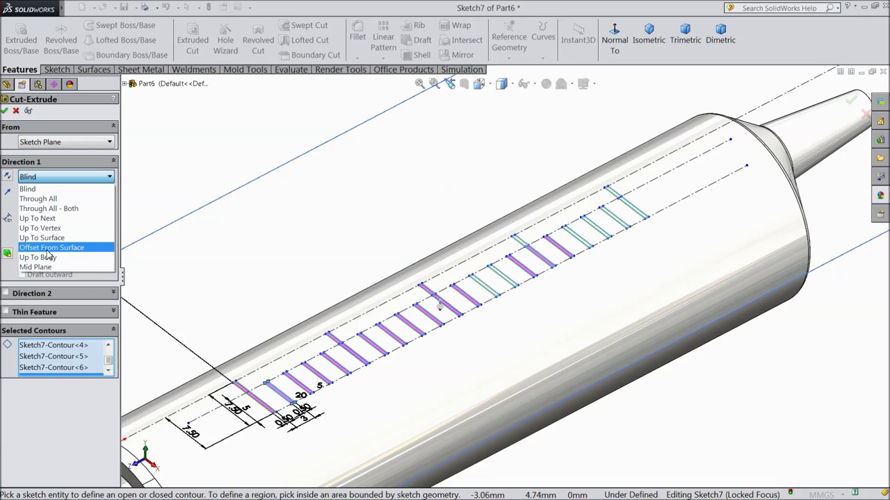
{"action": "left_click", "coordinate": [43, 246]}
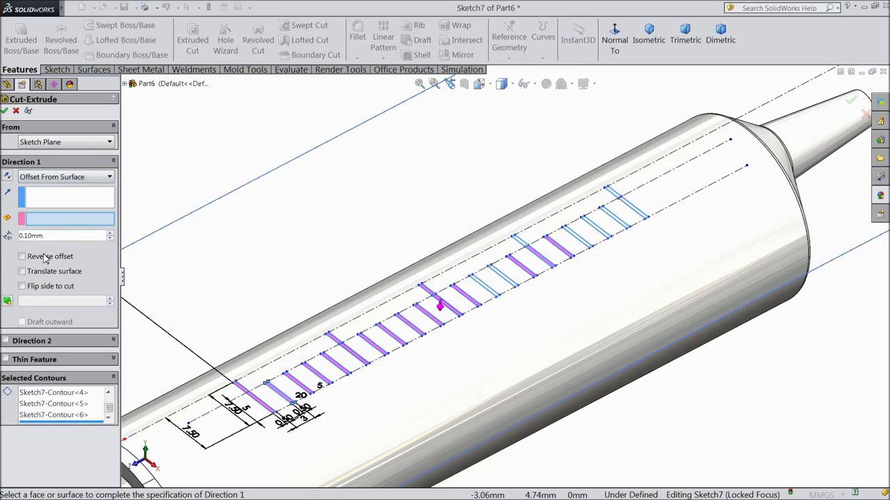
{"action": "left_click", "coordinate": [403, 421]}
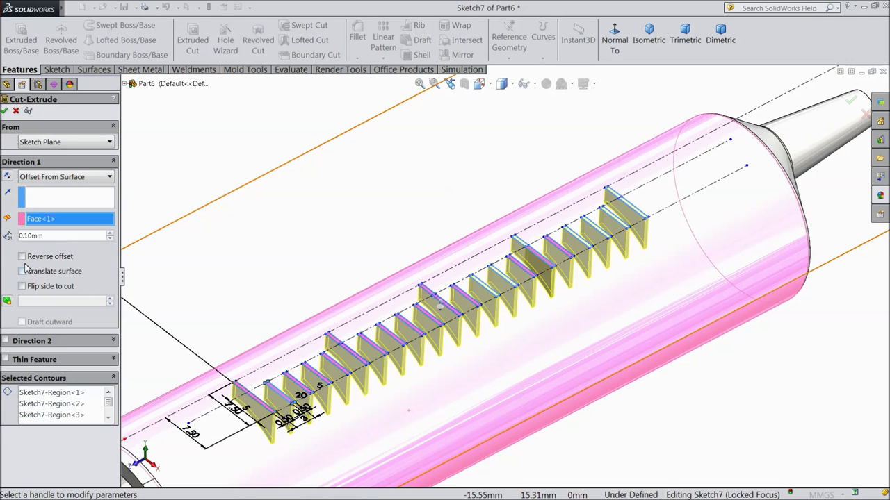
{"action": "left_click", "coordinate": [22, 257]}
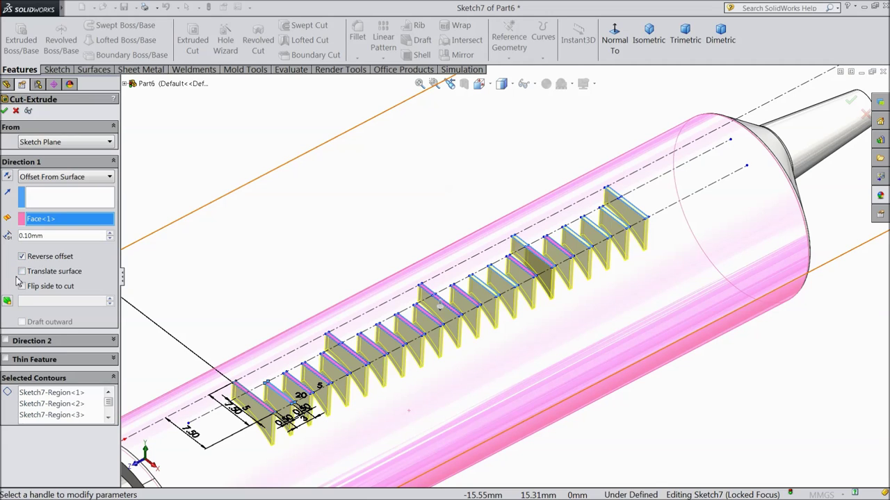
{"action": "left_click", "coordinate": [23, 272]}
{"action": "left_click", "coordinate": [5, 112]}
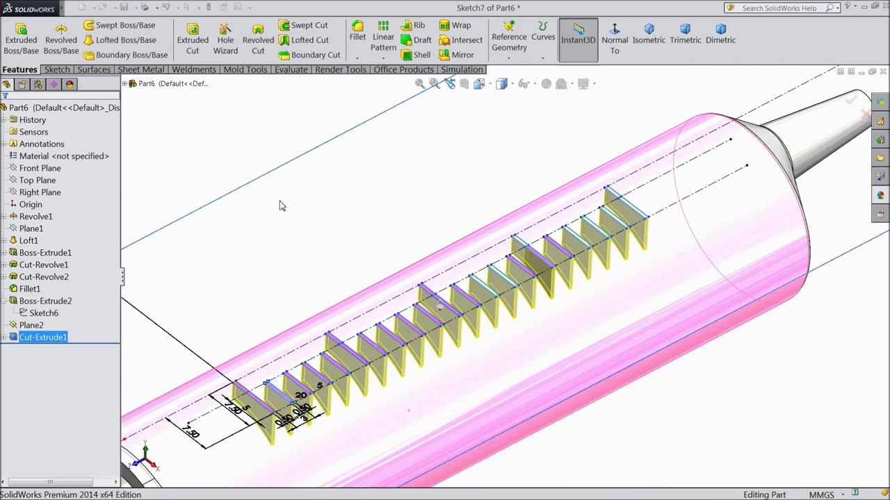
{"action": "key", "text": "f"}
{"action": "left_click", "coordinate": [291, 210]}
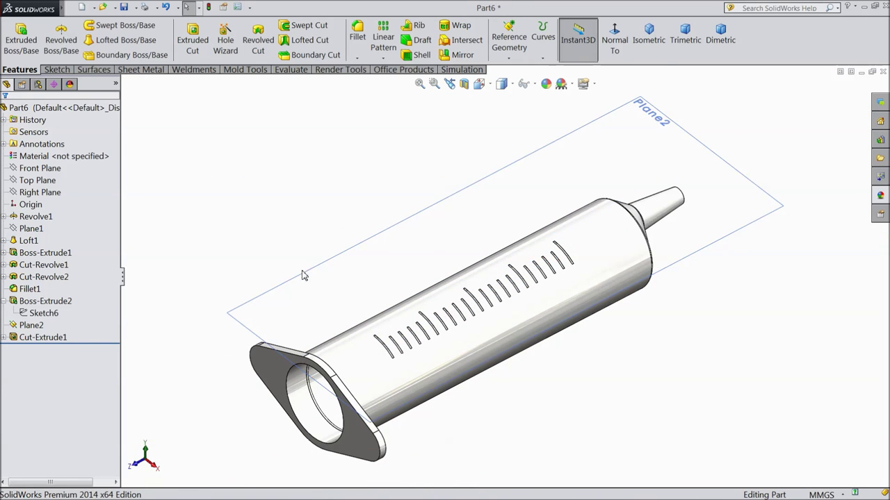
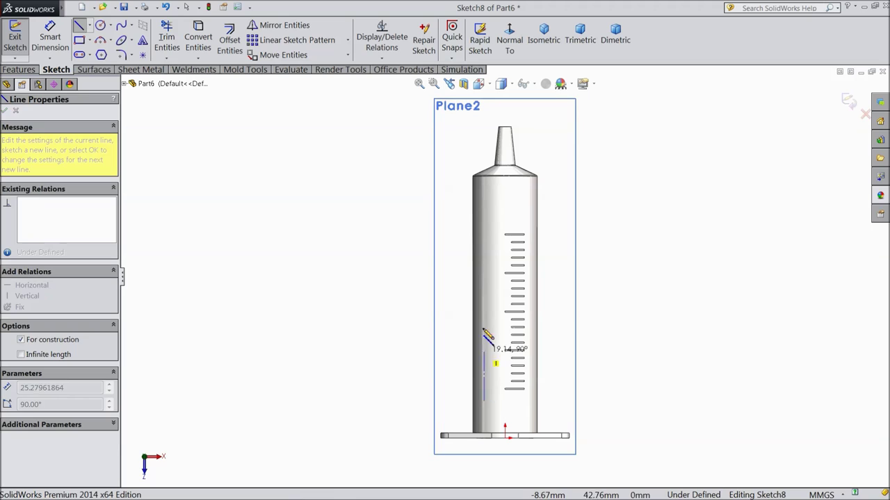
Finish the vertical construction line and sketch a short horizontal construction line from its flange end toward the graduation marks.
{"action": "right_click", "coordinate": [407, 175]}
{"action": "left_click", "coordinate": [423, 95]}
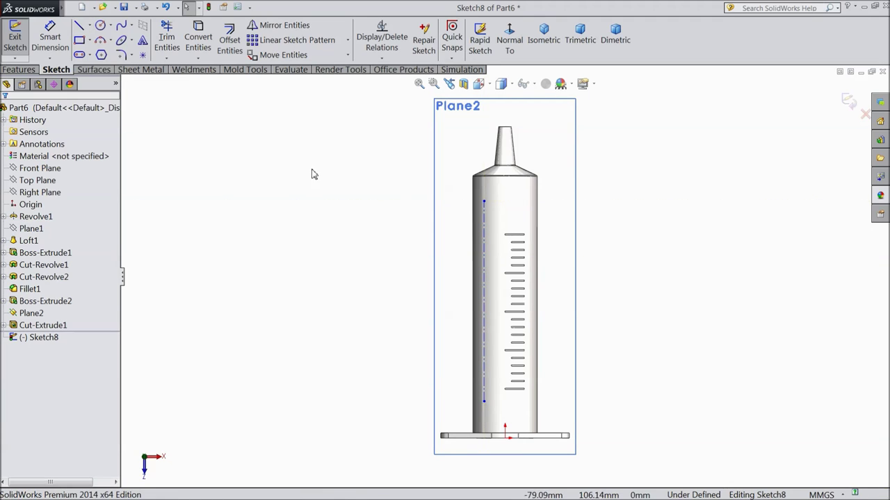
{"action": "left_click", "coordinate": [89, 26]}
{"action": "left_click", "coordinate": [97, 55]}
{"action": "scroll", "coordinate": [516, 429], "scroll_direction": "down", "scroll_amount": 3}
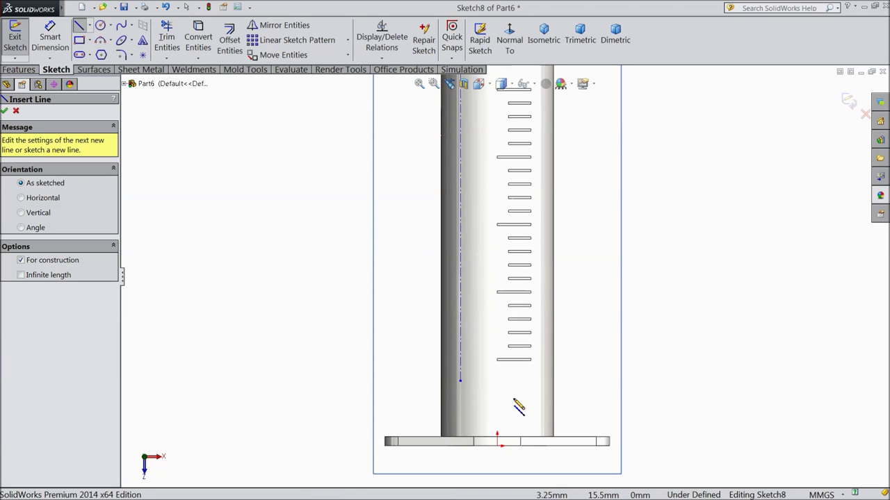
{"action": "left_click", "coordinate": [460, 350]}
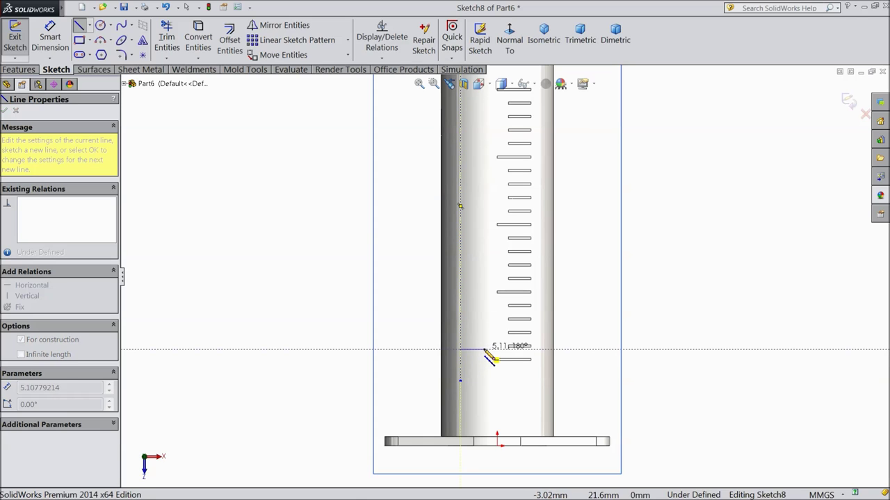
{"action": "left_click", "coordinate": [493, 350]}
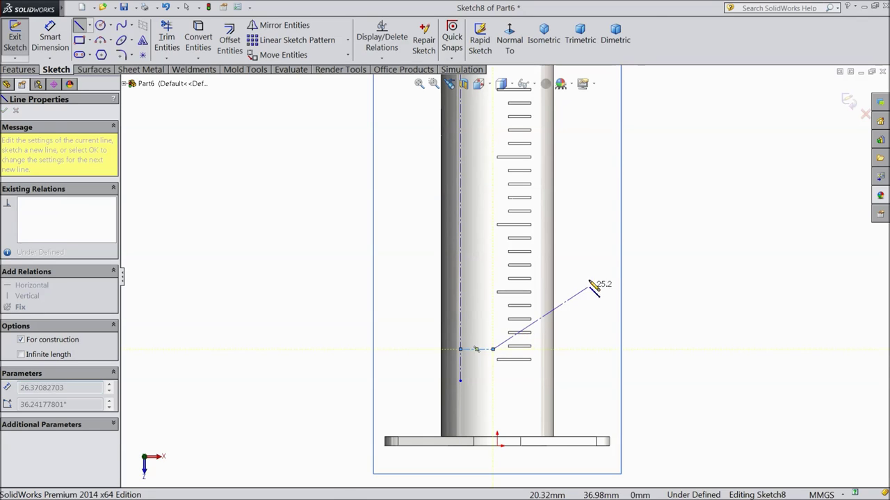
{"action": "right_click", "coordinate": [580, 257]}
{"action": "left_click", "coordinate": [606, 91]}
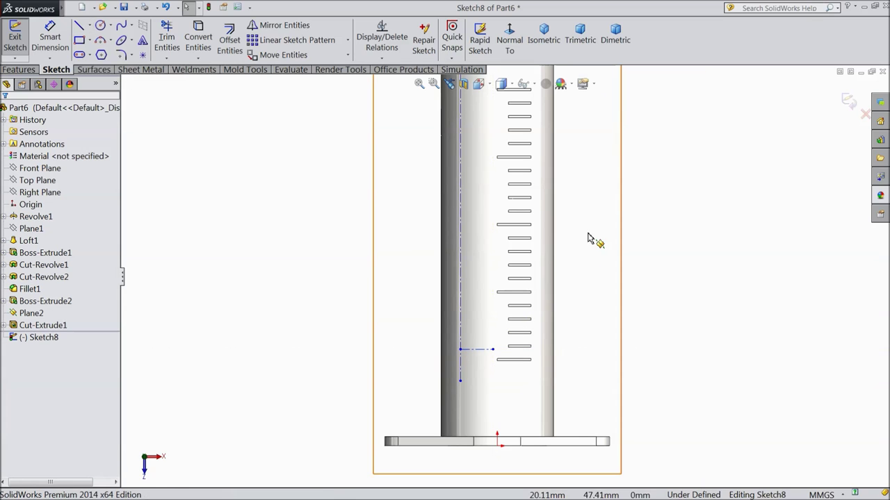
Dimension the short construction line's free endpoint 2.25 mm vertically from the lower edge of the graduation mark nearest the flange.
{"action": "left_click", "coordinate": [50, 38]}
{"action": "scroll", "coordinate": [479, 381], "scroll_direction": "down", "scroll_amount": 6}
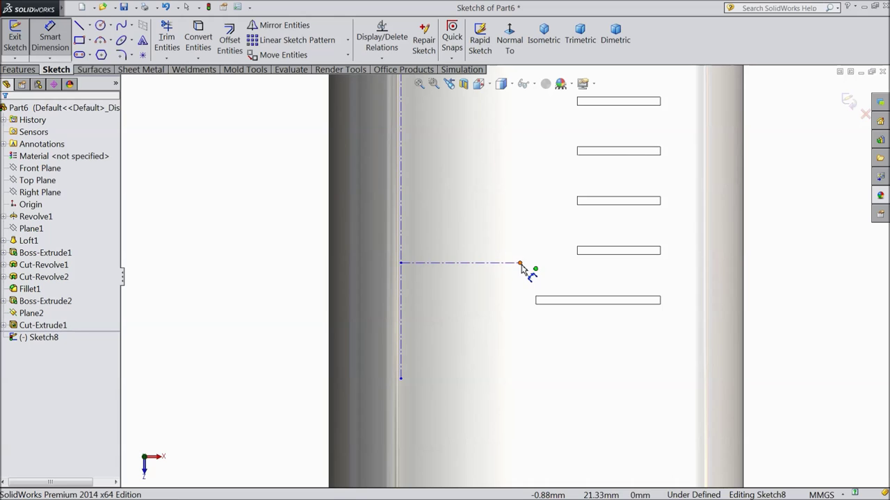
{"action": "left_click", "coordinate": [521, 265]}
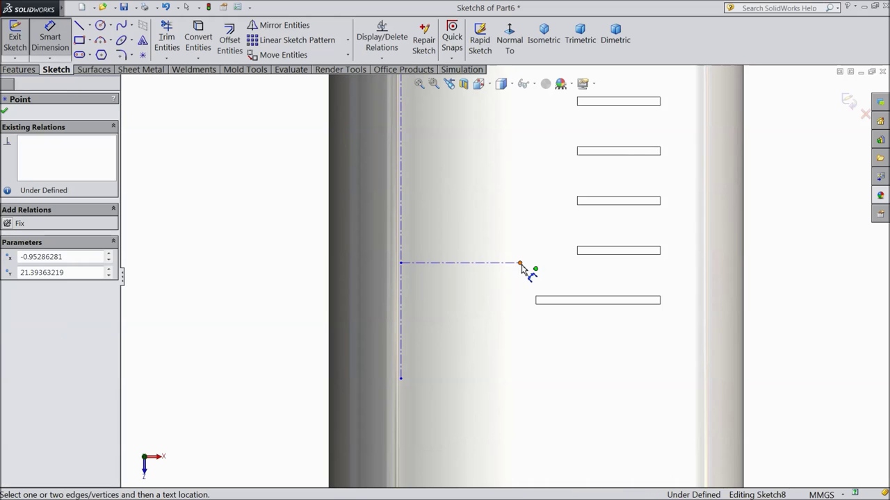
{"action": "left_click", "coordinate": [541, 304]}
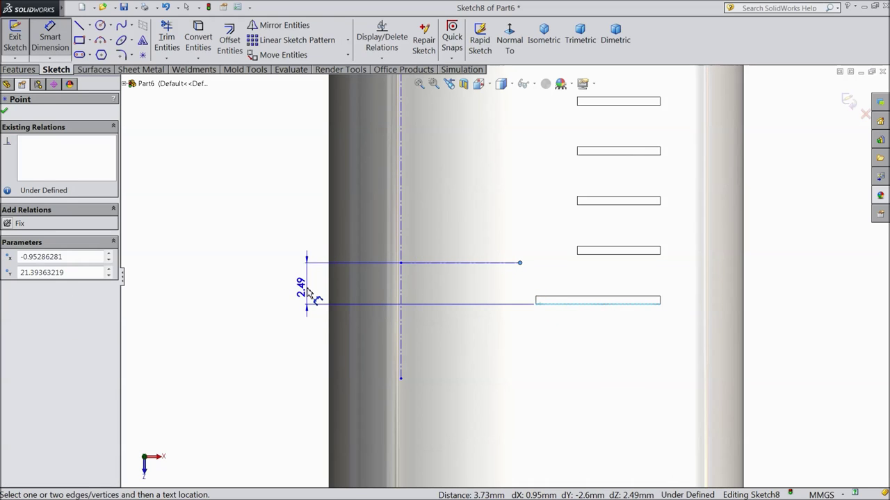
{"action": "left_click", "coordinate": [308, 289]}
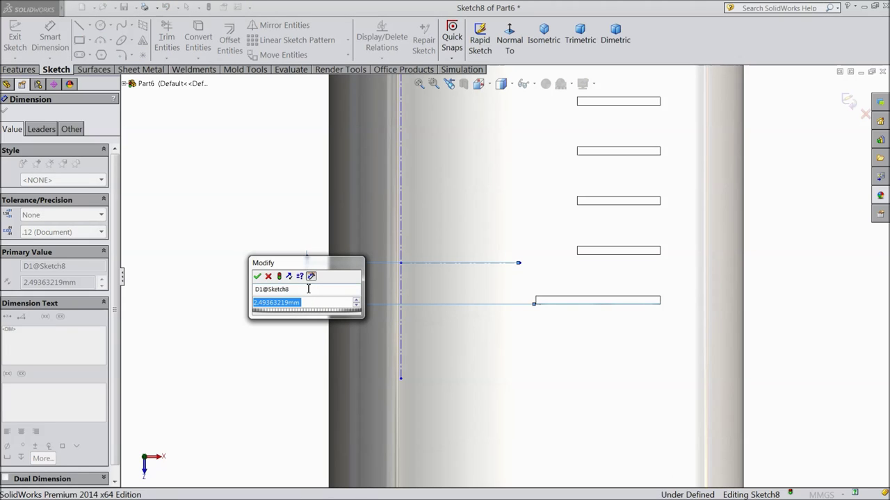
{"action": "type", "text": "2.25"}
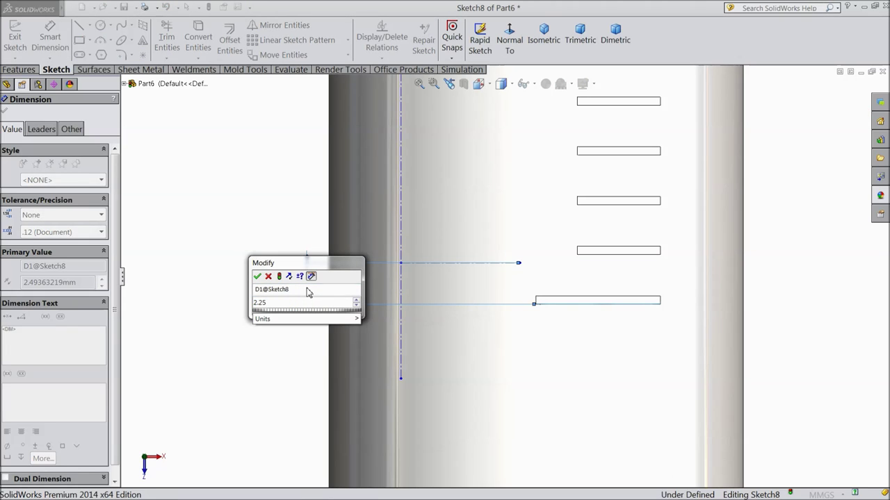
{"action": "left_click", "coordinate": [257, 276]}
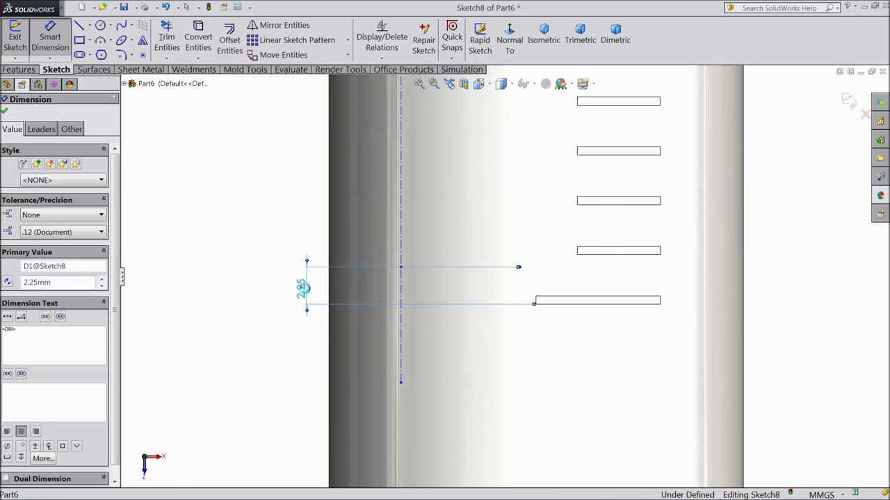
Reverse the 2.25 mm dimension so the short construction line lies on the flange side of the lowest graduation mark.
{"action": "double_click", "coordinate": [306, 291]}
{"action": "right_click", "coordinate": [253, 304]}
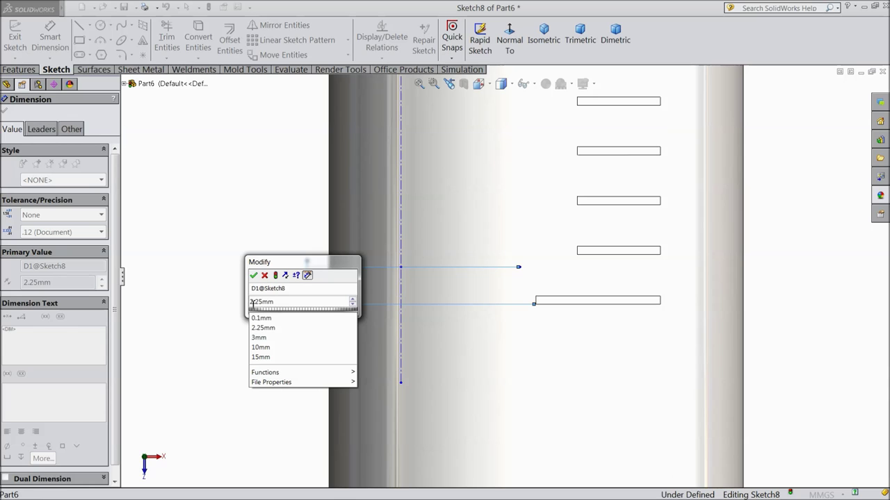
{"action": "key", "text": "Return"}
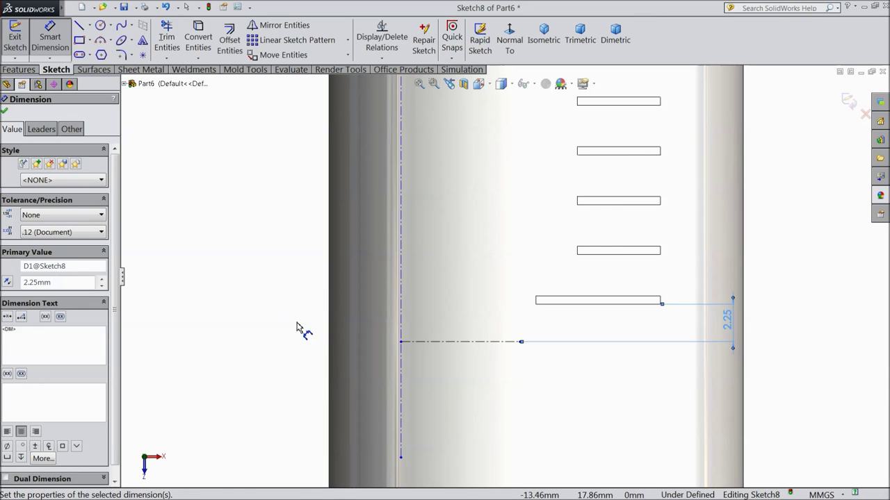
Start a linear sketch pattern of the vertical construction line with 15 mm spacing along the X-axis.
{"action": "scroll", "coordinate": [486, 348], "scroll_direction": "up", "scroll_amount": 4}
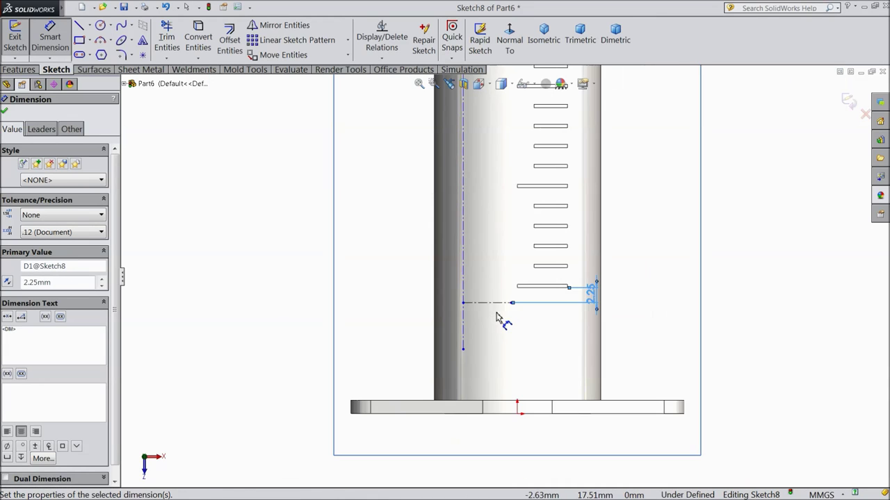
{"action": "scroll", "coordinate": [500, 306], "scroll_direction": "up", "scroll_amount": 3}
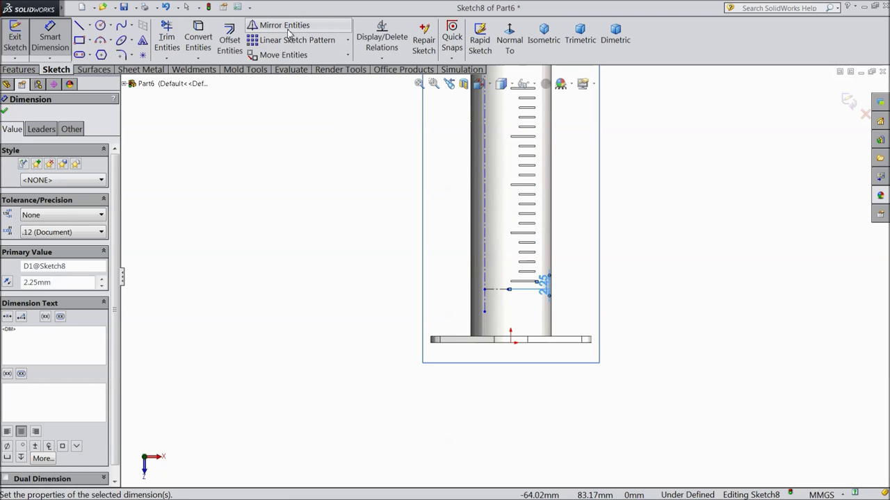
{"action": "left_click", "coordinate": [289, 40]}
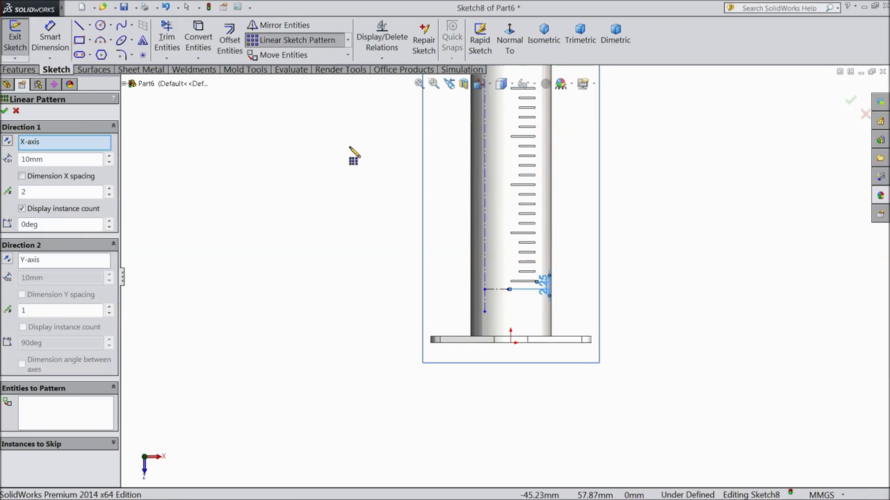
{"action": "left_click", "coordinate": [486, 243]}
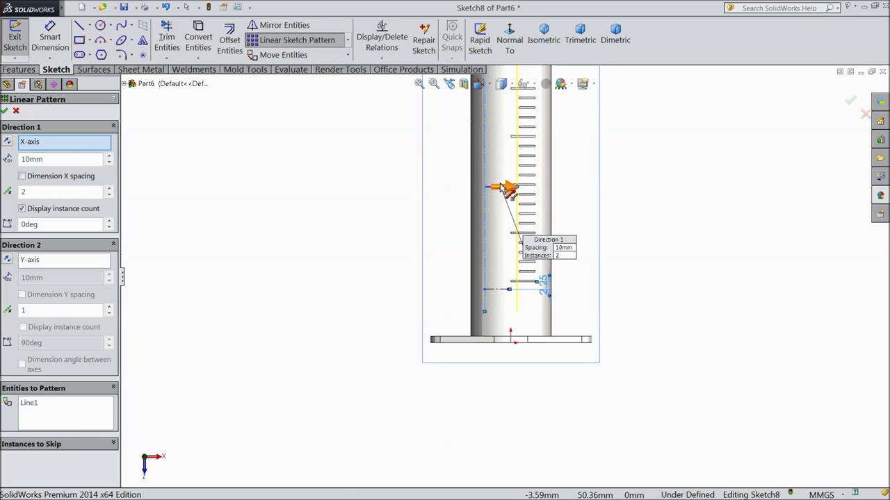
{"action": "scroll", "coordinate": [499, 205], "scroll_direction": "down", "scroll_amount": 2}
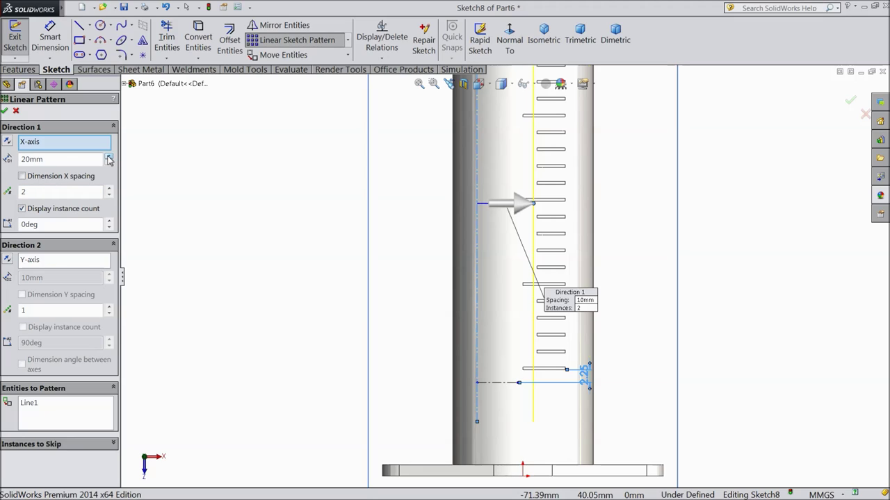
{"action": "left_click_drag", "start_coordinate": [53, 161], "coordinate": [3, 165]}
{"action": "type", "text": "15"}
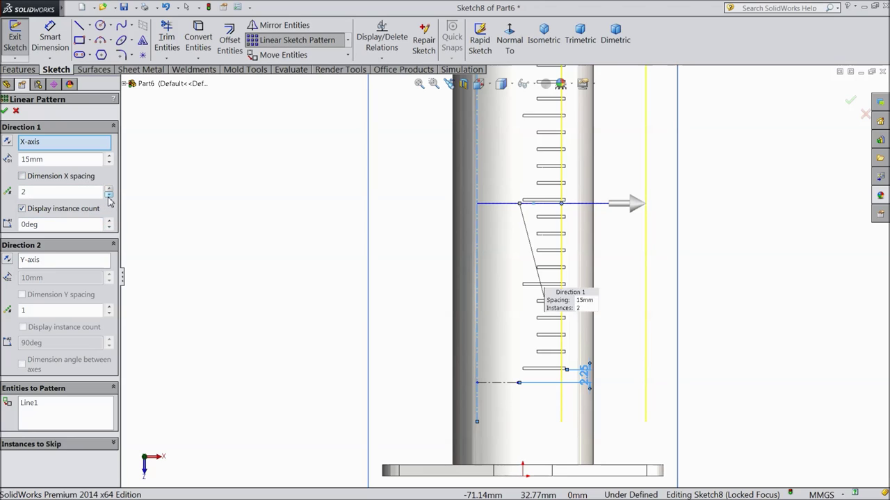
Set the sketch pattern to 1 instance along the X-axis and 3 instances along the Y-axis.
{"action": "left_click", "coordinate": [108, 197]}
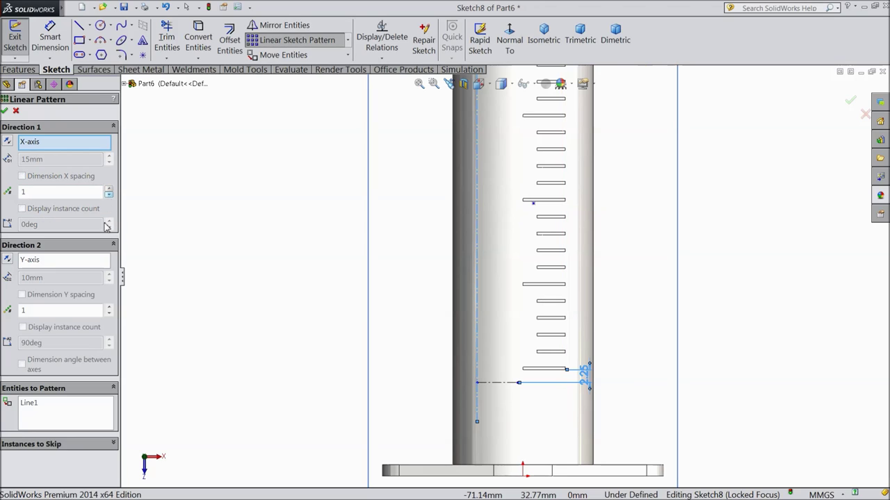
{"action": "left_click", "coordinate": [109, 307]}
{"action": "left_click", "coordinate": [108, 307]}
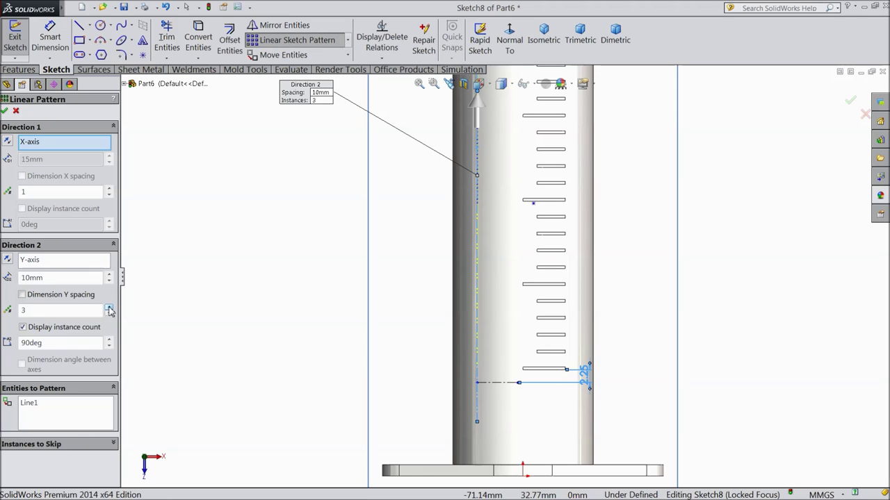
Clear the pattern's selected entities and select only the short horizontal construction line to pattern.
{"action": "left_click", "coordinate": [495, 383]}
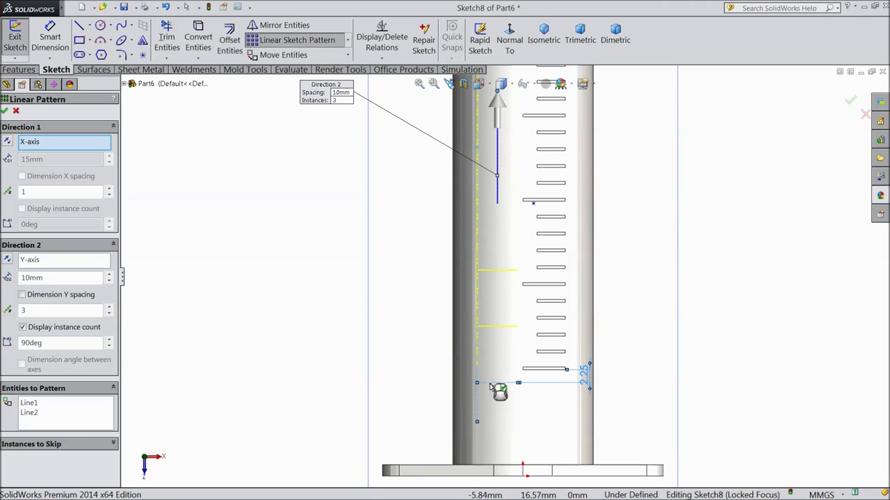
{"action": "left_click", "coordinate": [29, 414]}
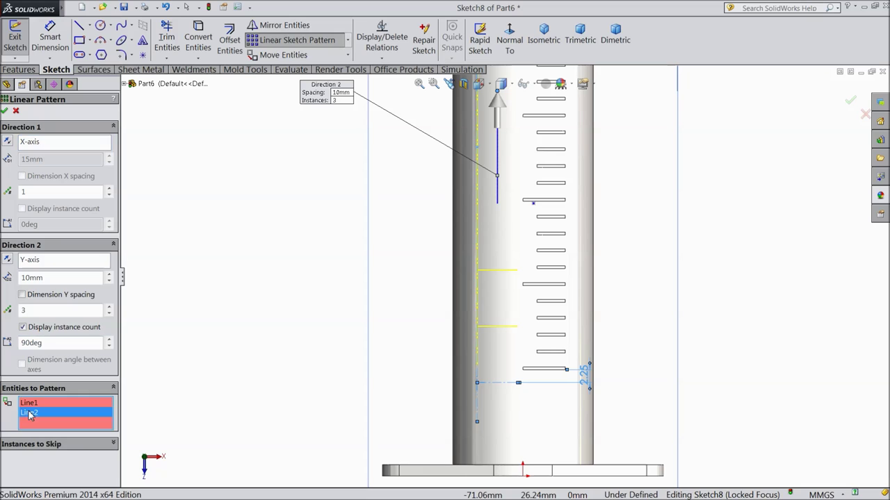
{"action": "right_click", "coordinate": [30, 413]}
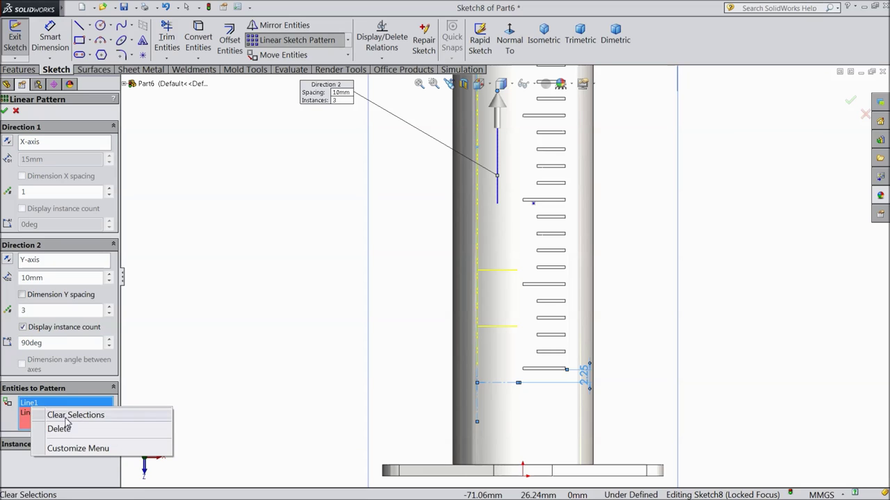
{"action": "left_click", "coordinate": [69, 415]}
{"action": "left_click", "coordinate": [498, 383]}
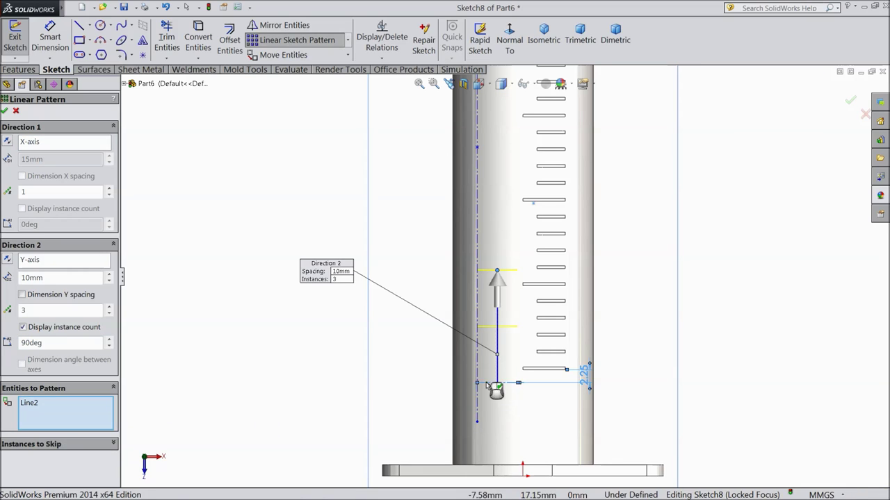
Set the Y-axis direction of the sketch pattern to 15 mm spacing with 5 instances and accept the pattern.
{"action": "left_click", "coordinate": [109, 273]}
{"action": "left_click_drag", "start_coordinate": [46, 278], "coordinate": [9, 278]}
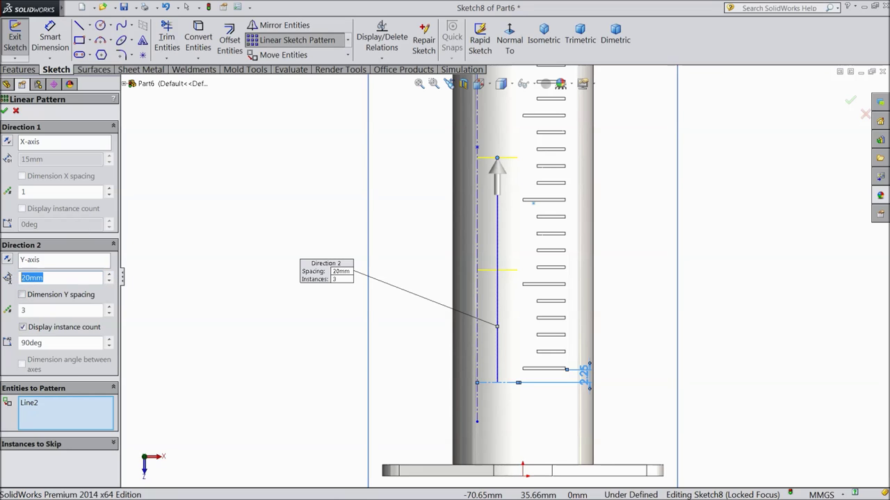
{"action": "type", "text": "15"}
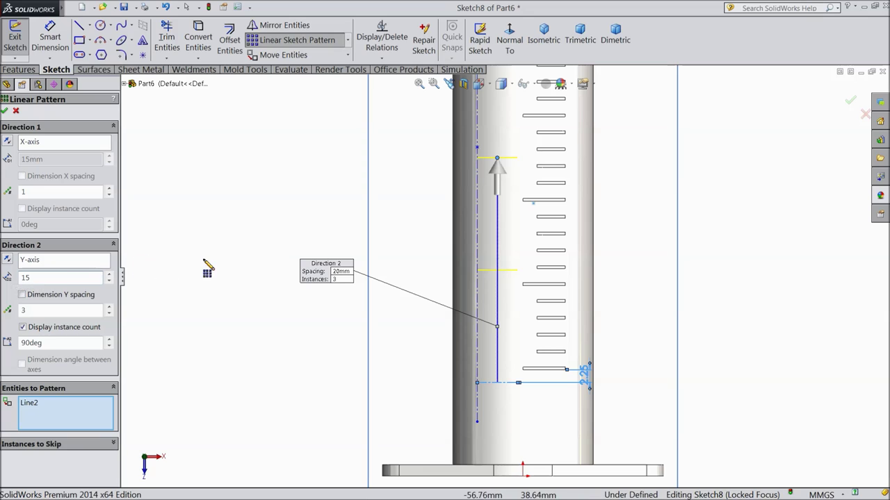
{"action": "key", "text": "Return"}
{"action": "left_click", "coordinate": [108, 309]}
{"action": "left_click", "coordinate": [109, 309]}
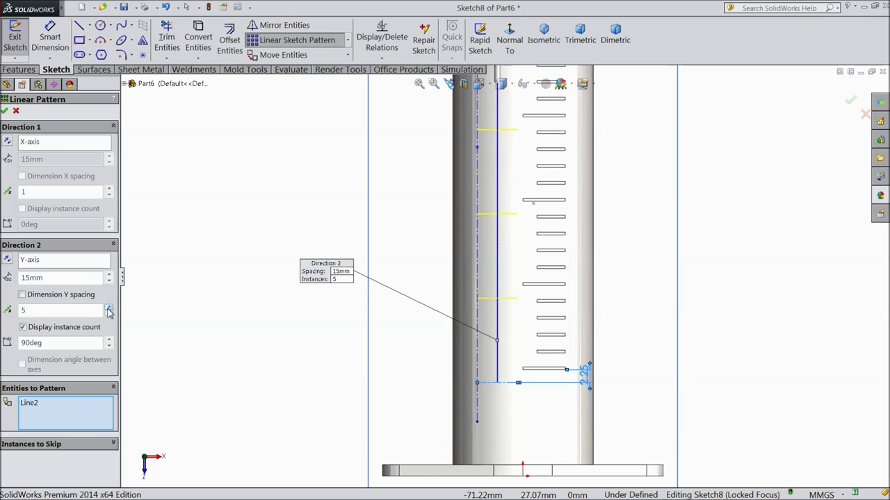
{"action": "key", "text": "f"}
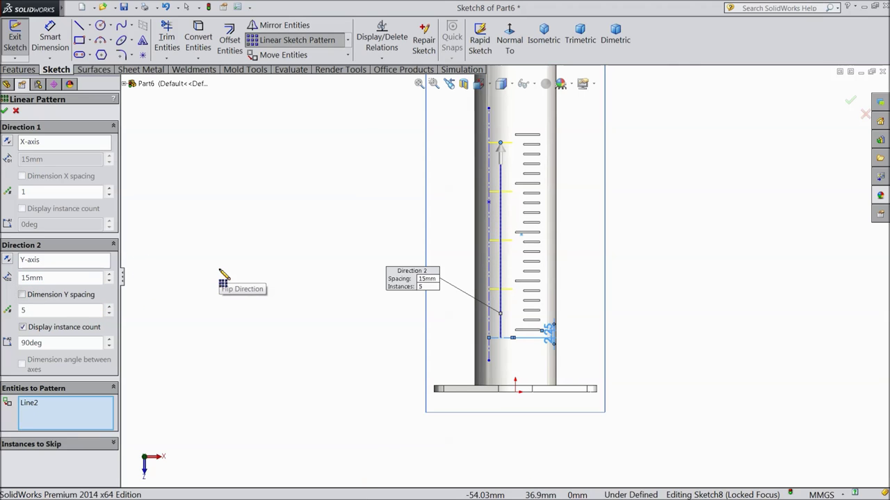
{"action": "left_click", "coordinate": [4, 110]}
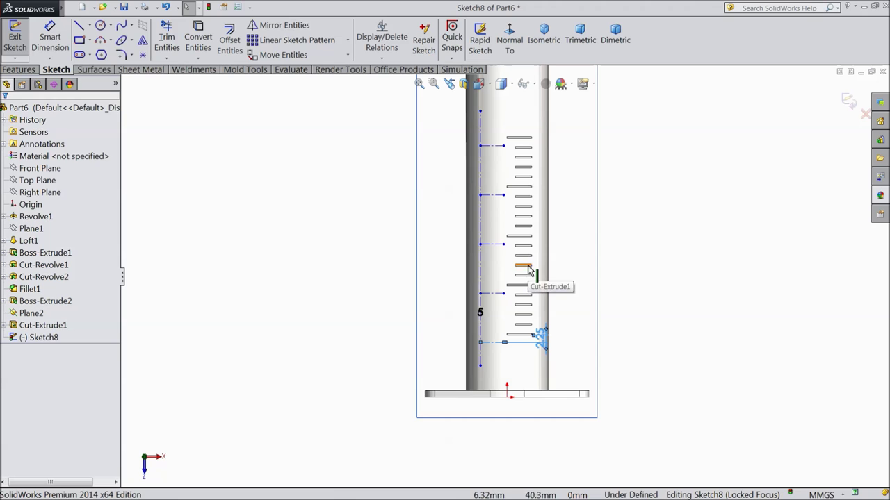
Add the sketch text "50" along the short construction line nearest the flange.
{"action": "mouse_move", "coordinate": [520, 291]}
{"action": "middle_mouse_down"}
{"action": "mouse_move", "coordinate": [452, 350]}
{"action": "mouse_move", "coordinate": [445, 260]}
{"action": "mouse_move", "coordinate": [413, 307]}
{"action": "mouse_move", "coordinate": [426, 385]}
{"action": "mouse_move", "coordinate": [438, 386]}
{"action": "mouse_move", "coordinate": [414, 380]}
{"action": "mouse_move", "coordinate": [405, 349]}
{"action": "mouse_move", "coordinate": [417, 375]}
{"action": "middle_mouse_up"}
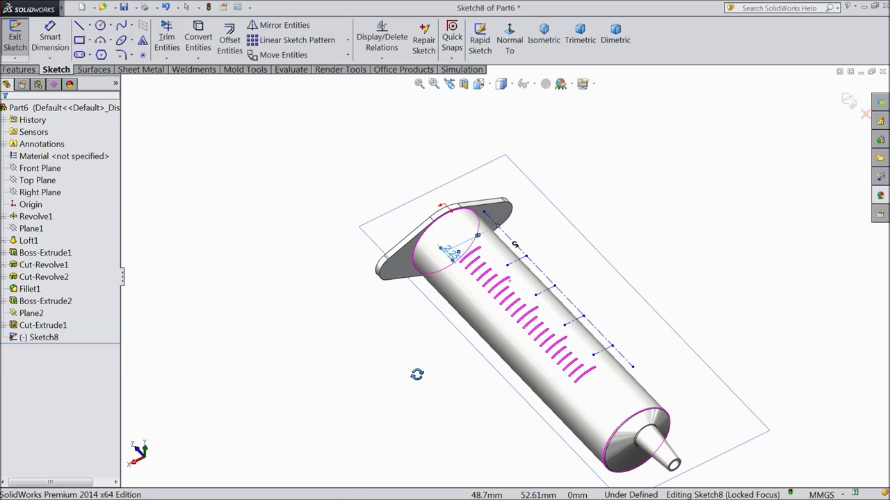
{"action": "scroll", "coordinate": [512, 235], "scroll_direction": "down", "scroll_amount": 5}
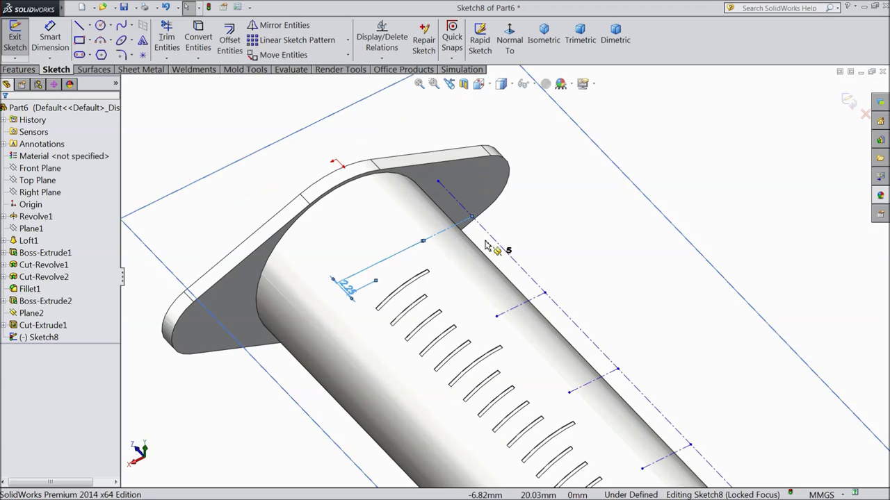
{"action": "left_click", "coordinate": [142, 42]}
{"action": "type", "text": "50"}
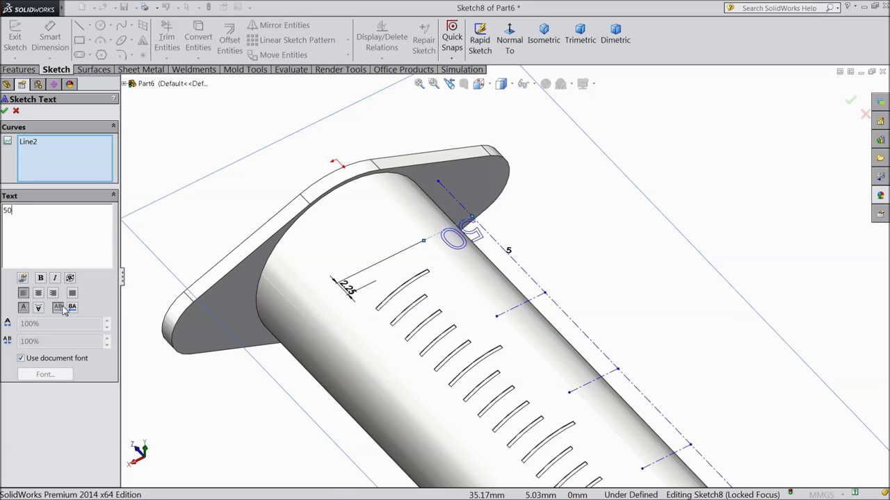
Flip the "50" text both vertically and horizontally so it reads correctly above its construction line.
{"action": "scroll", "coordinate": [302, 278], "scroll_direction": "down", "scroll_amount": 3}
{"action": "middle_click_drag", "start_coordinate": [302, 278], "coordinate": [295, 322]}
{"action": "scroll", "coordinate": [296, 322], "scroll_direction": "down", "scroll_amount": 4}
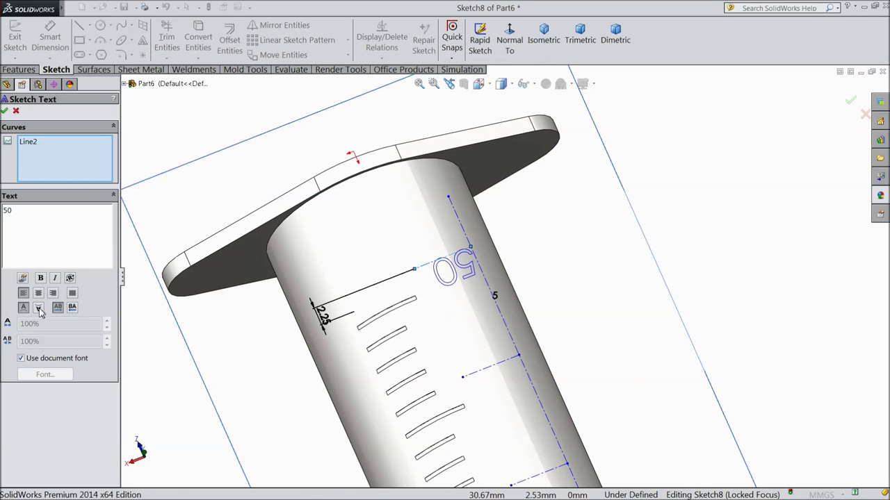
{"action": "left_click", "coordinate": [39, 308]}
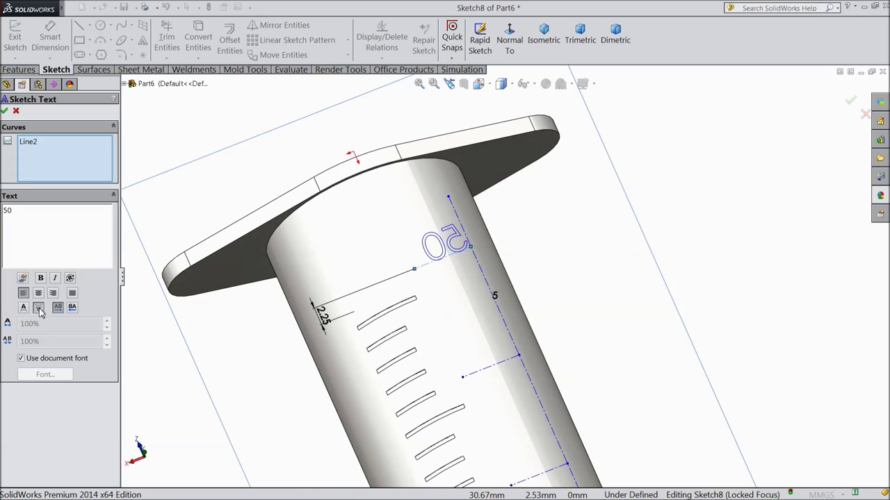
{"action": "left_click", "coordinate": [37, 310]}
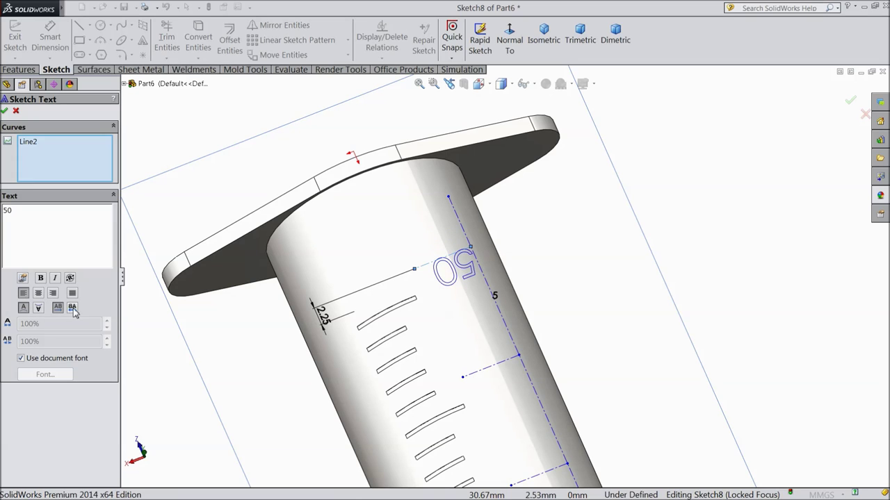
{"action": "left_click", "coordinate": [73, 309]}
{"action": "left_click", "coordinate": [58, 308]}
{"action": "left_click", "coordinate": [38, 310]}
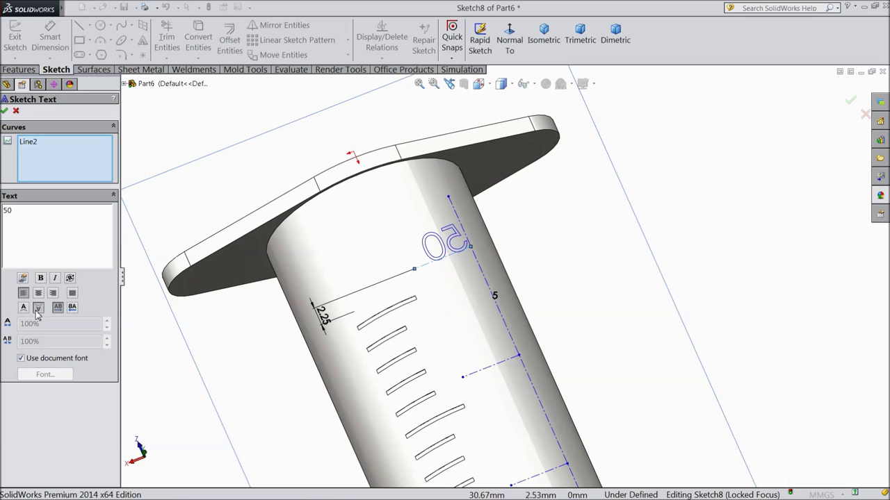
{"action": "left_click", "coordinate": [72, 308]}
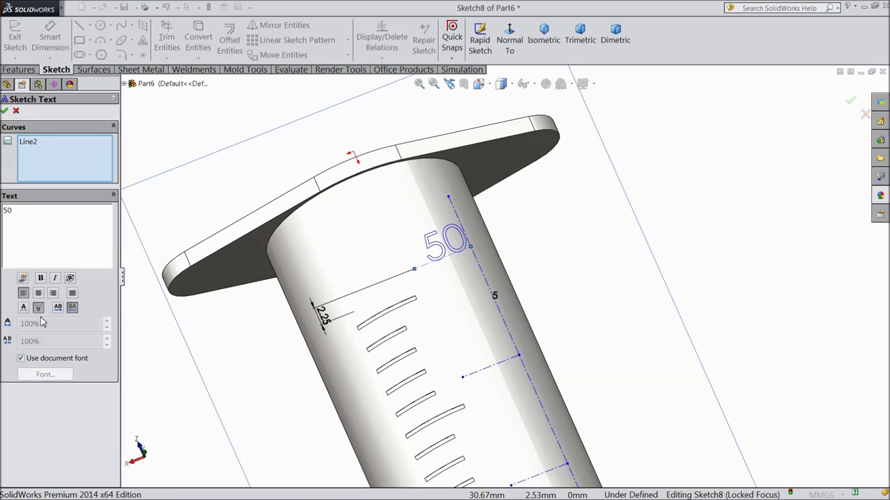
Override the document font for the "50" text with a height of 14 points and accept the text.
{"action": "left_click", "coordinate": [23, 359]}
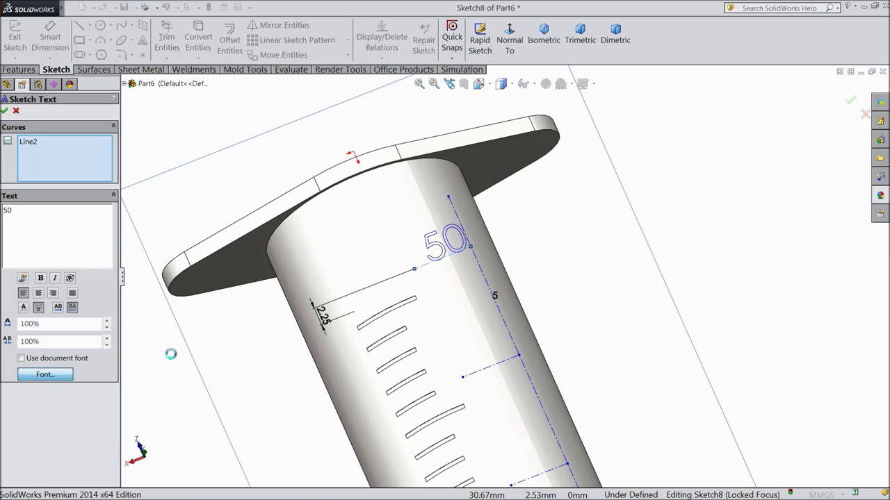
{"action": "left_click", "coordinate": [463, 229]}
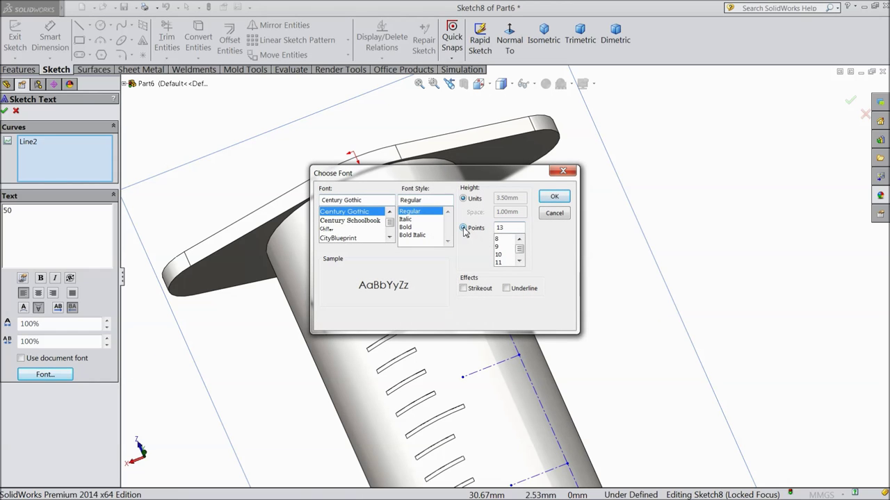
{"action": "left_click", "coordinate": [519, 261]}
{"action": "left_click", "coordinate": [520, 261]}
{"action": "left_click", "coordinate": [498, 256]}
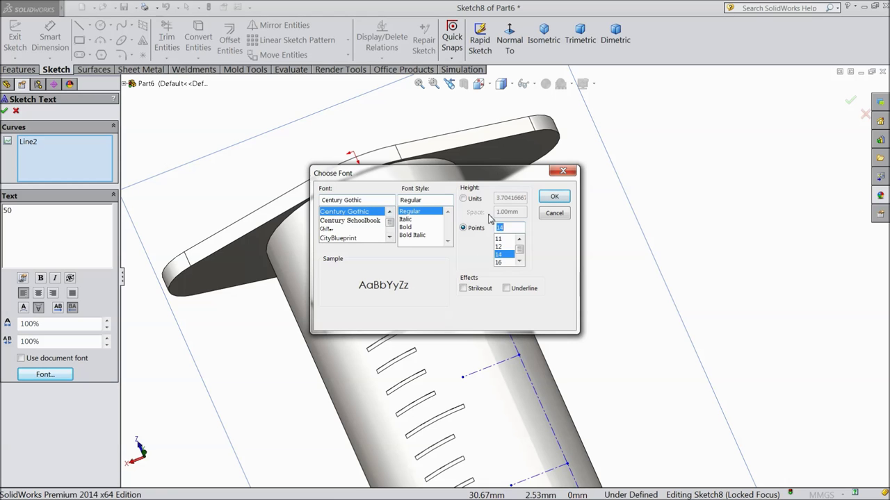
{"action": "left_click", "coordinate": [553, 197]}
{"action": "scroll", "coordinate": [436, 283], "scroll_direction": "up", "scroll_amount": 1}
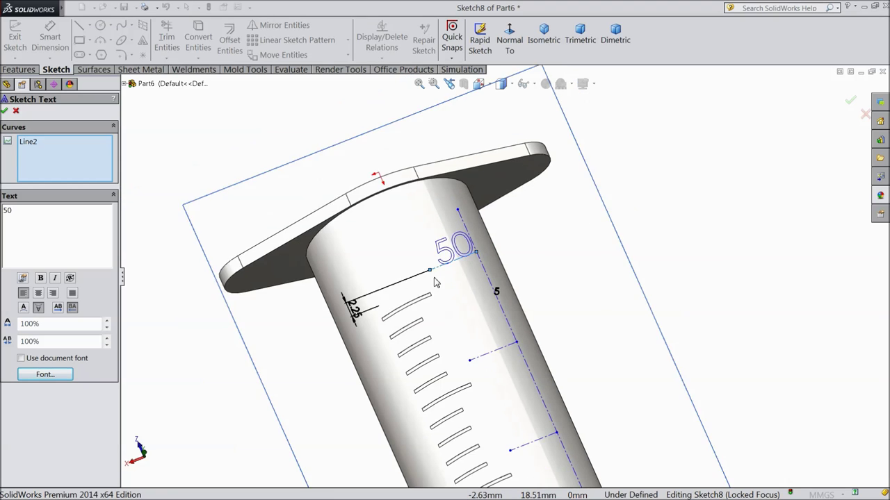
{"action": "scroll", "coordinate": [445, 281], "scroll_direction": "down", "scroll_amount": 4}
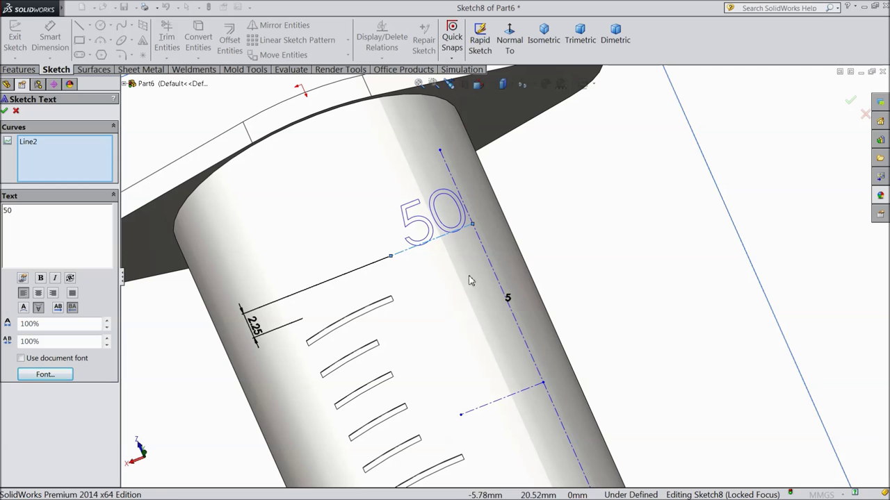
{"action": "left_click", "coordinate": [4, 112]}
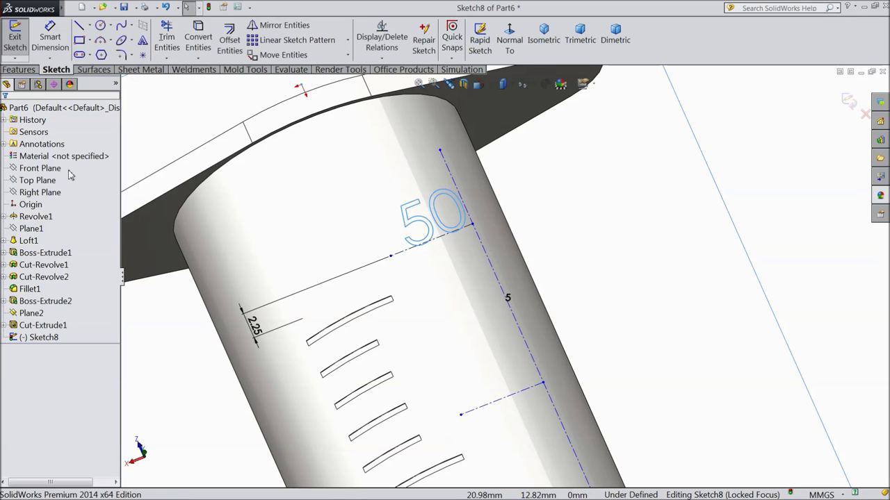
Set the 2.25 mm dimension to -2.25 mm to move the line with "50" to the opposite side of the lowest graduation mark.
{"action": "double_click", "coordinate": [255, 326]}
{"action": "left_click", "coordinate": [202, 347]}
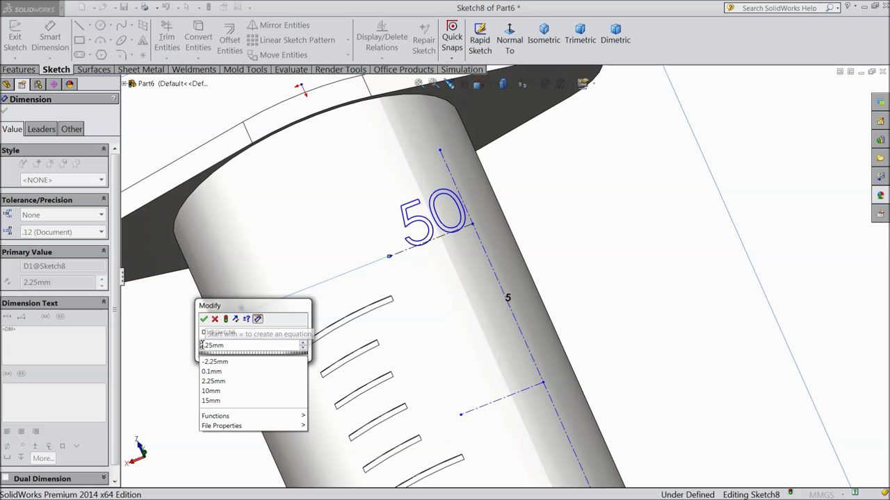
{"action": "type", "text": "-"}
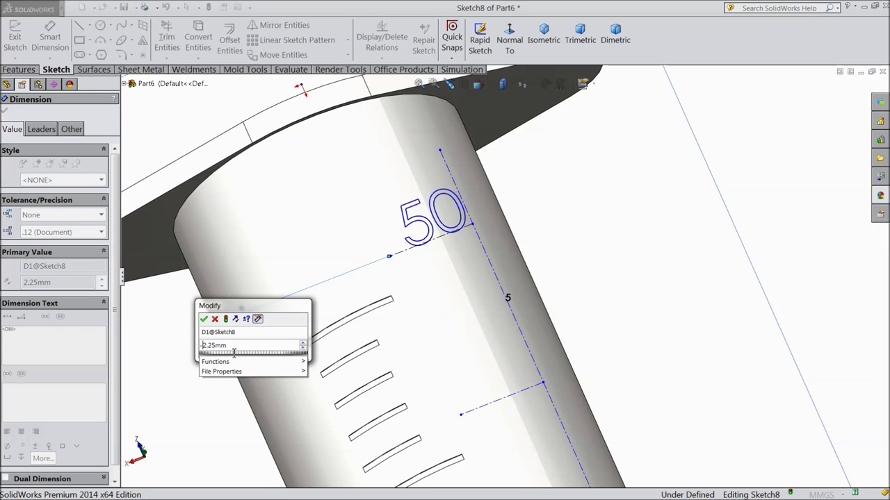
{"action": "left_click", "coordinate": [204, 319]}
{"action": "scroll", "coordinate": [523, 316], "scroll_direction": "up", "scroll_amount": 5}
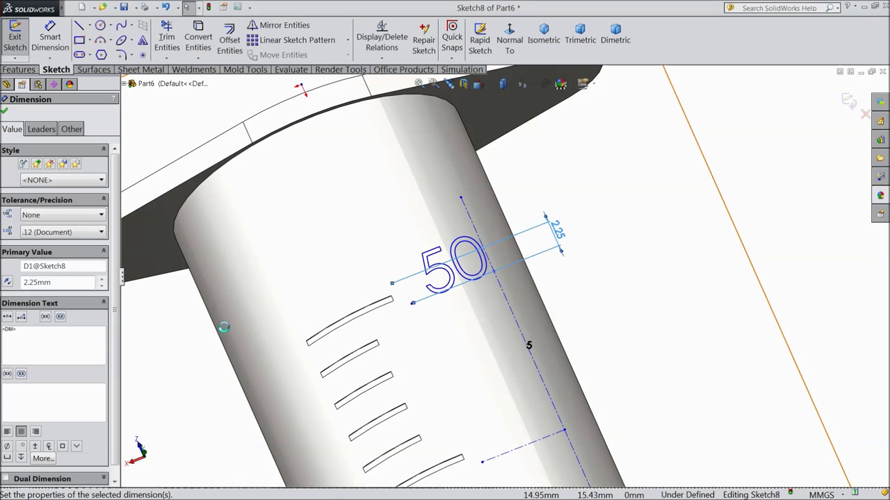
Add the sketch text "40" along the second short construction line from the flange.
{"action": "scroll", "coordinate": [491, 408], "scroll_direction": "up", "scroll_amount": 5}
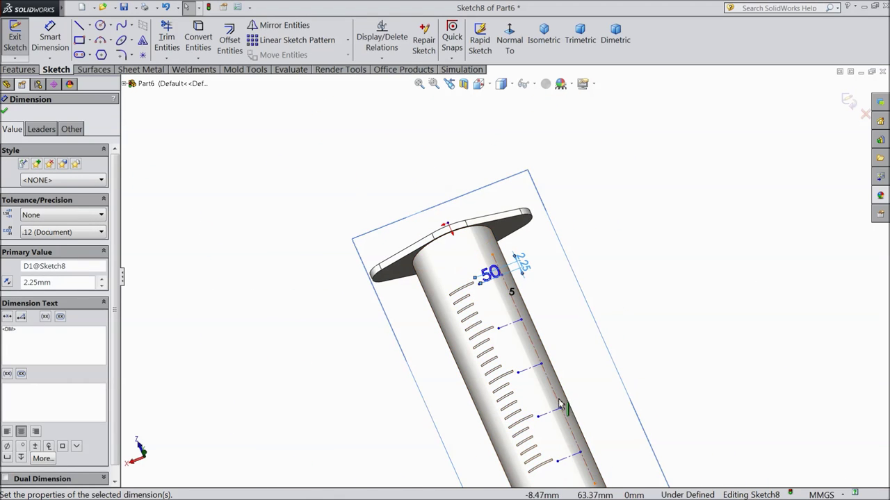
{"action": "scroll", "coordinate": [510, 272], "scroll_direction": "down", "scroll_amount": 5}
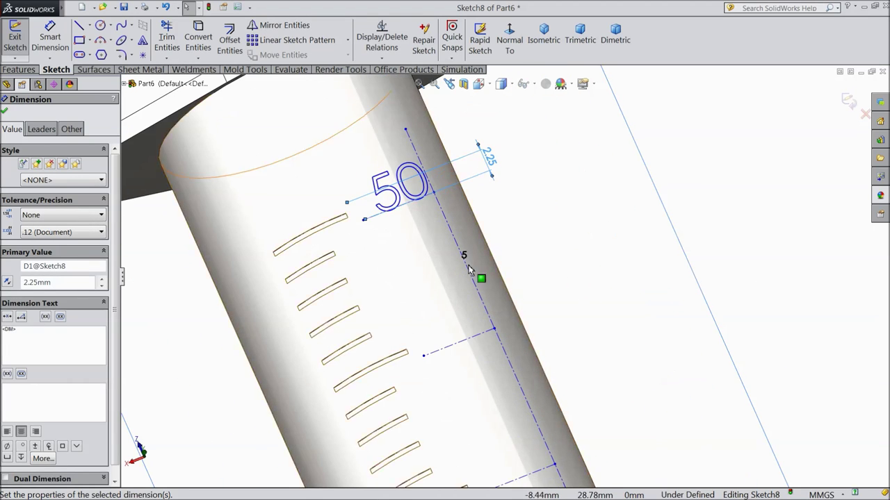
{"action": "left_click", "coordinate": [466, 345]}
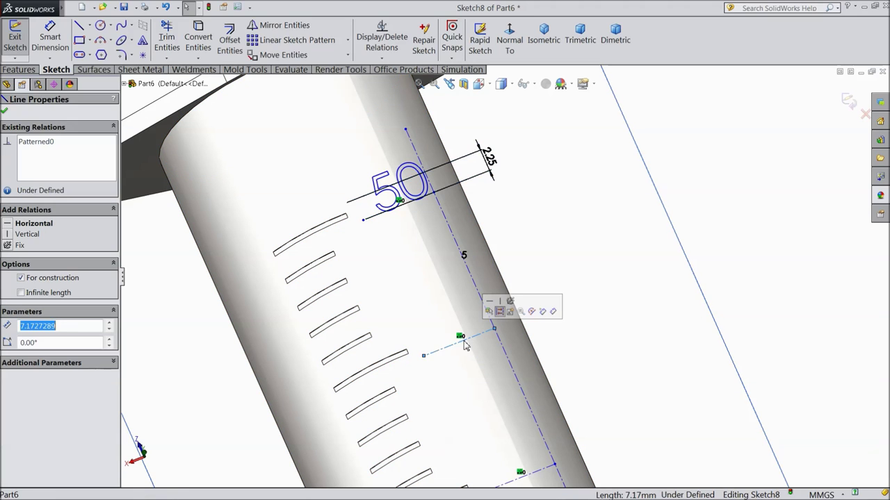
{"action": "left_click", "coordinate": [143, 41]}
{"action": "type", "text": "40"}
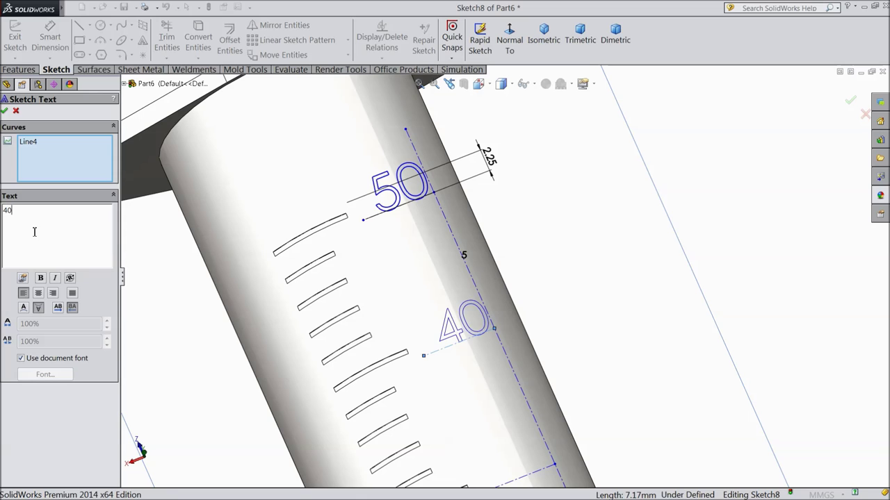
Give the "40" text its own font height of 14 points instead of the document font and accept it.
{"action": "left_click", "coordinate": [22, 359]}
{"action": "left_click", "coordinate": [45, 374]}
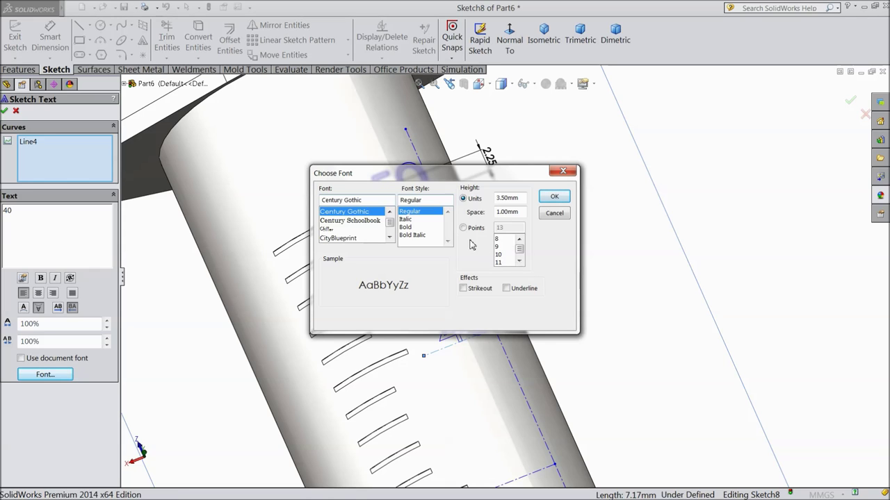
{"action": "left_click", "coordinate": [463, 228]}
{"action": "left_click", "coordinate": [519, 261]}
{"action": "left_click", "coordinate": [519, 261]}
{"action": "left_click", "coordinate": [520, 261]}
{"action": "left_click", "coordinate": [499, 255]}
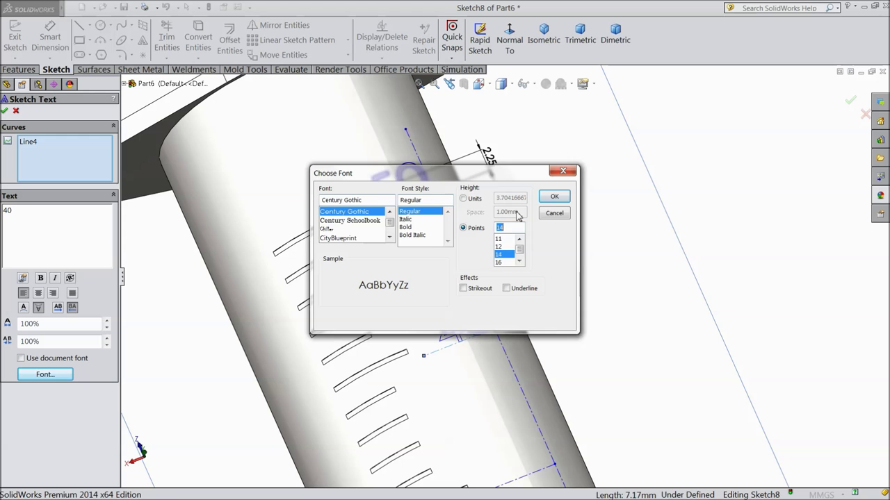
{"action": "left_click", "coordinate": [554, 197]}
{"action": "scroll", "coordinate": [542, 389], "scroll_direction": "up", "scroll_amount": 3}
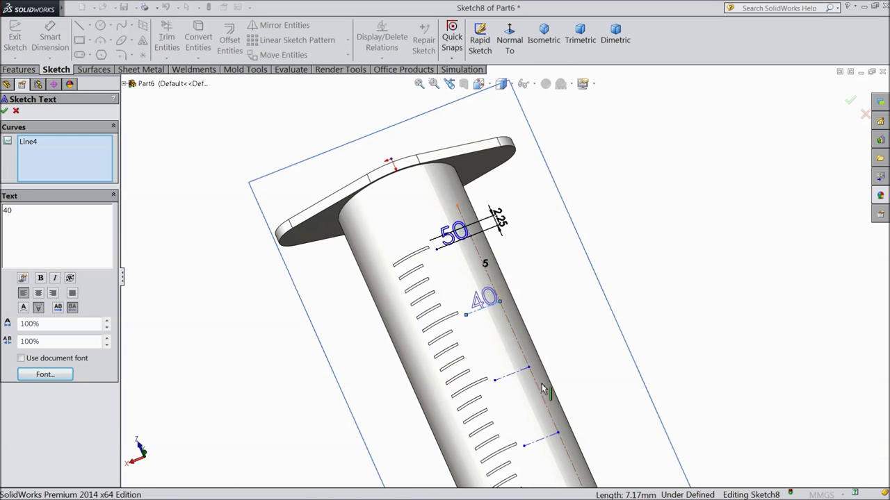
{"action": "scroll", "coordinate": [542, 389], "scroll_direction": "down", "scroll_amount": 3}
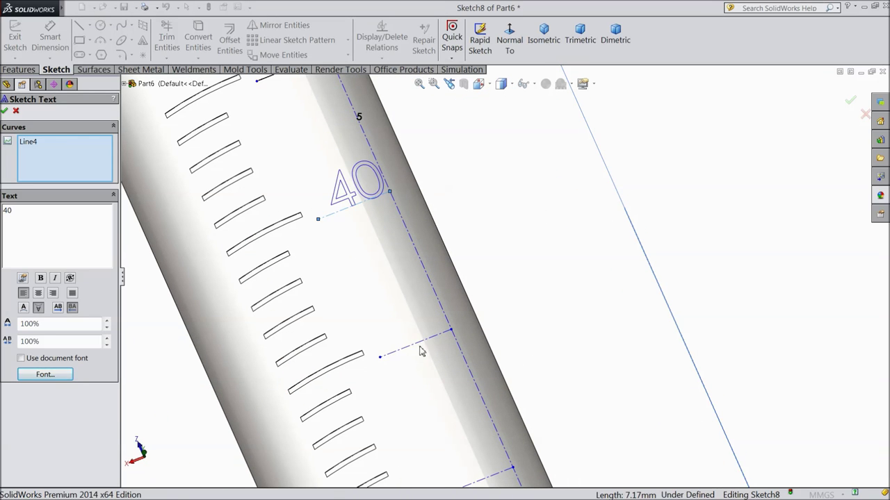
{"action": "left_click", "coordinate": [4, 110]}
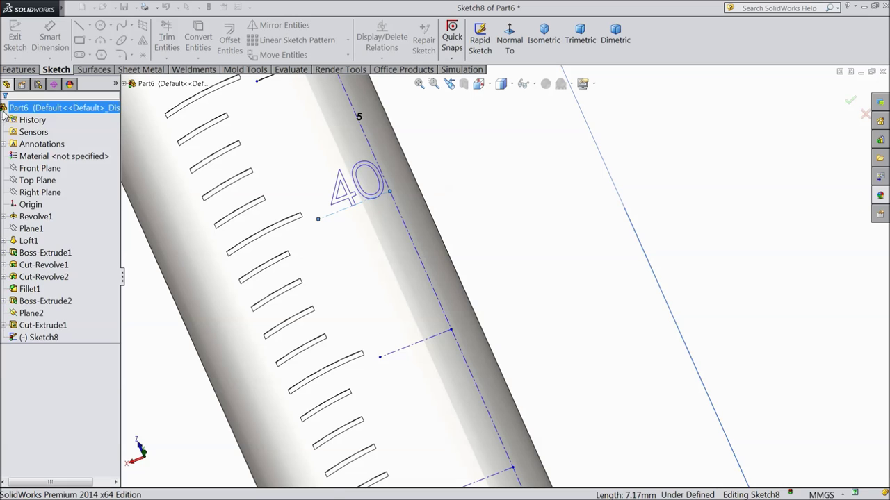
Add the sketch text "30" along the third short construction line from the flange, with its own font height of 14 points.
{"action": "left_click", "coordinate": [421, 347]}
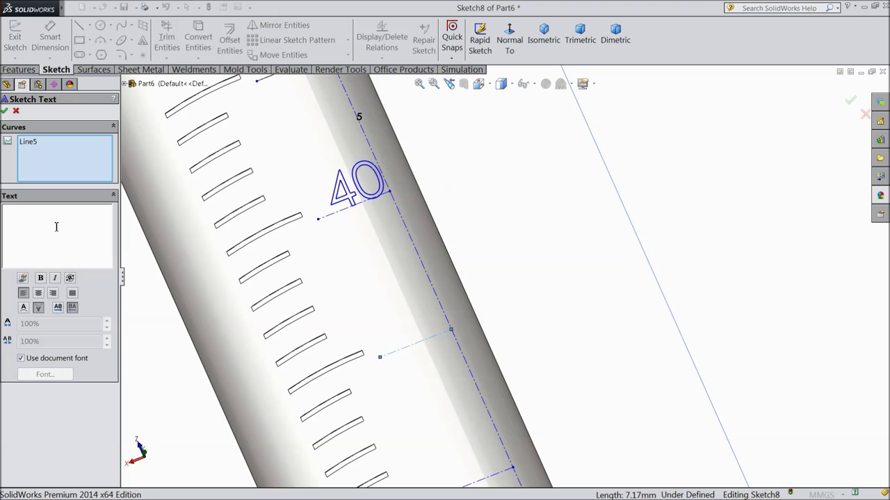
{"action": "type", "text": "30"}
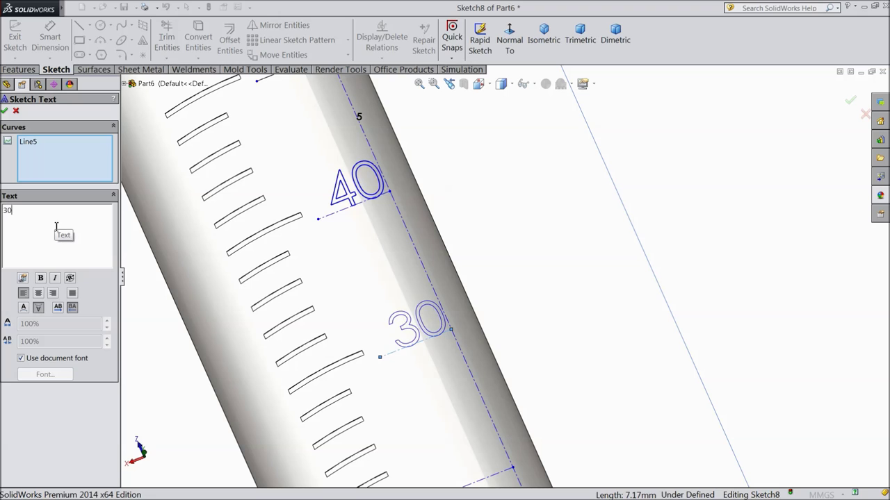
{"action": "left_click", "coordinate": [21, 358]}
{"action": "left_click", "coordinate": [45, 374]}
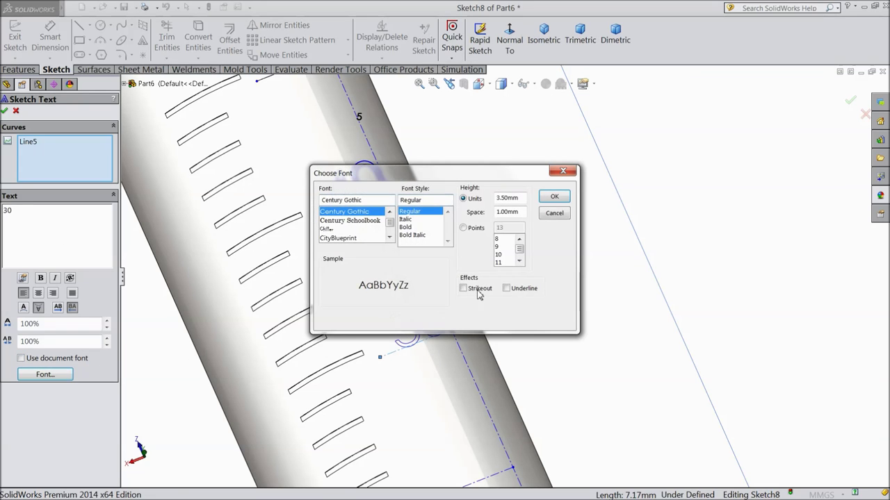
{"action": "left_click", "coordinate": [478, 232]}
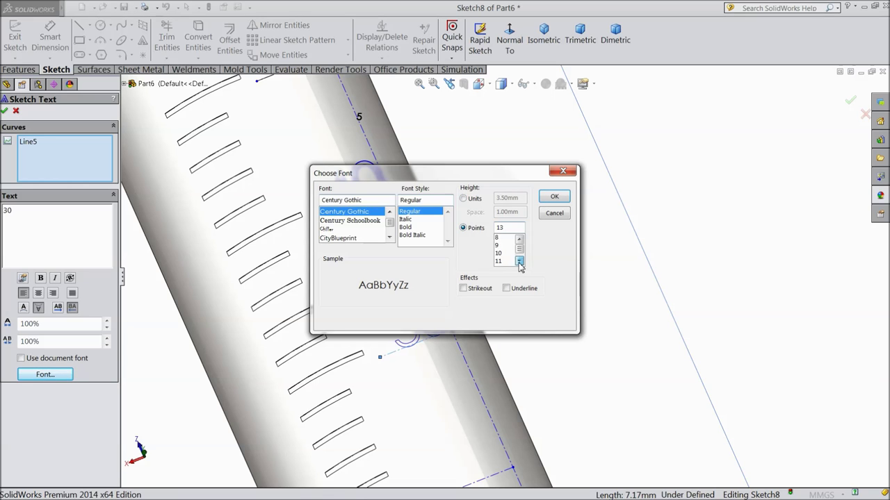
{"action": "left_click", "coordinate": [502, 254]}
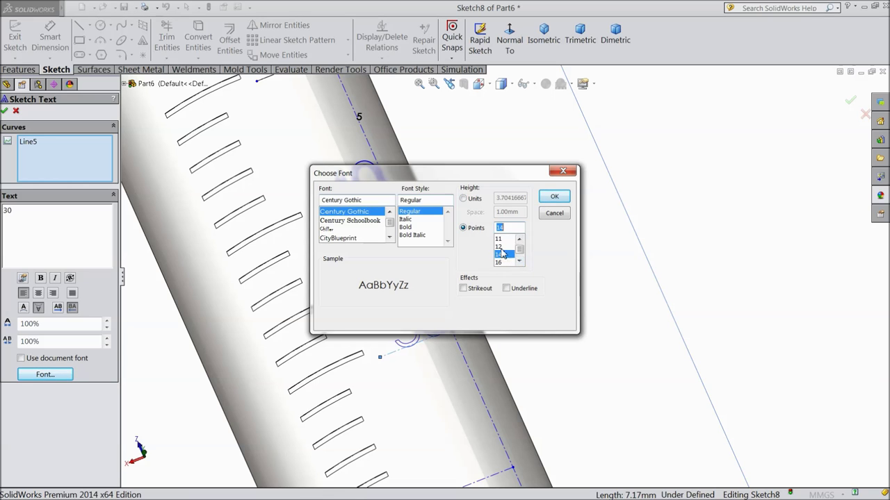
{"action": "left_click", "coordinate": [554, 198]}
{"action": "scroll", "coordinate": [272, 259], "scroll_direction": "up", "scroll_amount": 3}
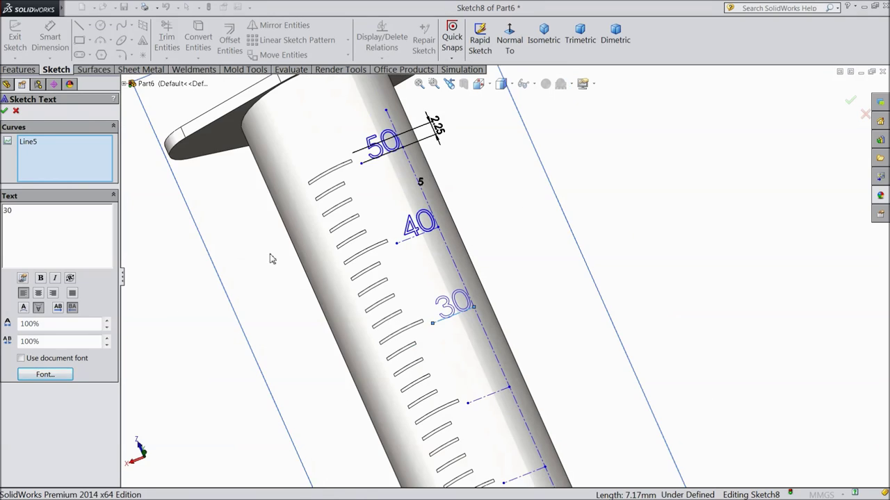
{"action": "left_click", "coordinate": [5, 112]}
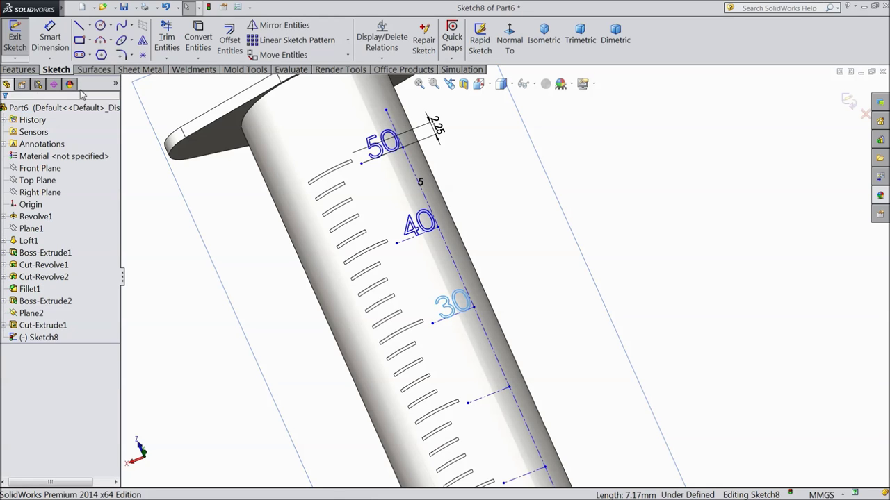
Add the sketch text "20" along the fourth short construction line, overriding the document font with a height of 14 points.
{"action": "left_click", "coordinate": [499, 393]}
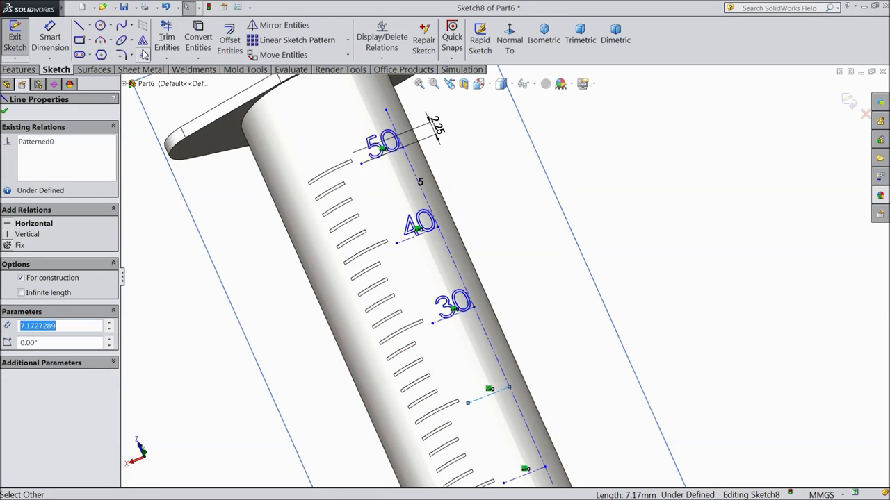
{"action": "left_click", "coordinate": [142, 40]}
{"action": "type", "text": "20"}
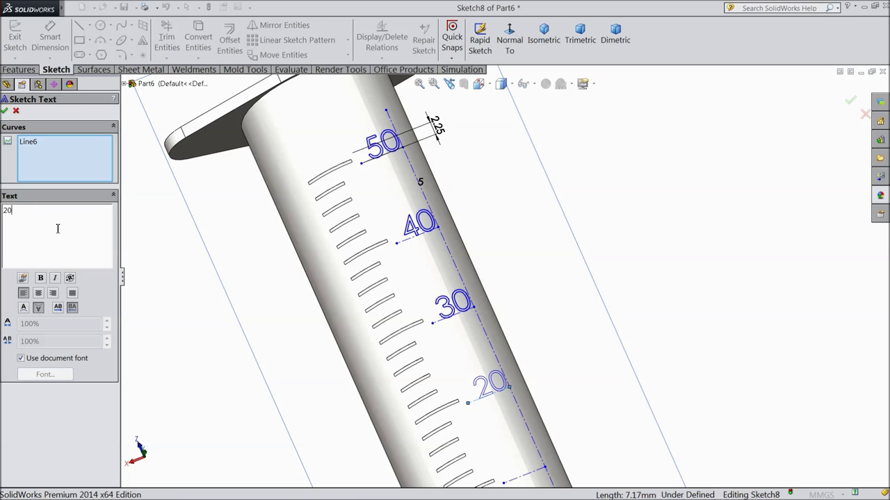
{"action": "left_click", "coordinate": [21, 358]}
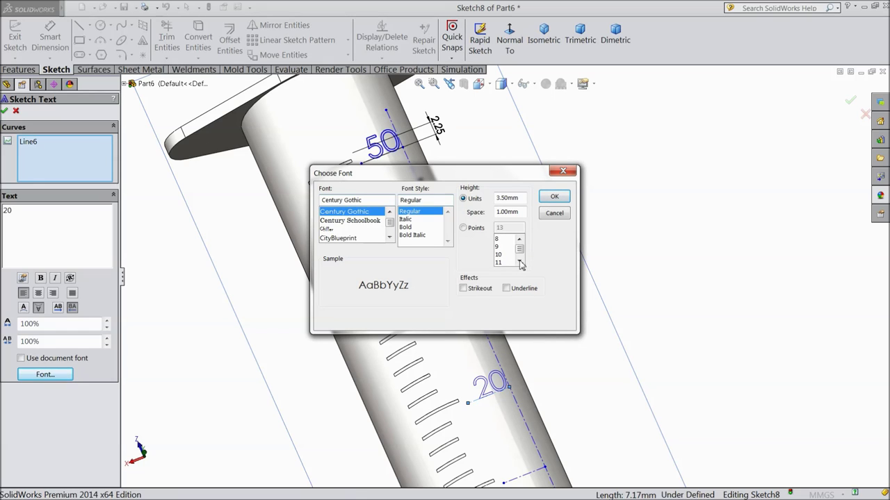
{"action": "left_click", "coordinate": [518, 262]}
{"action": "left_click", "coordinate": [518, 262]}
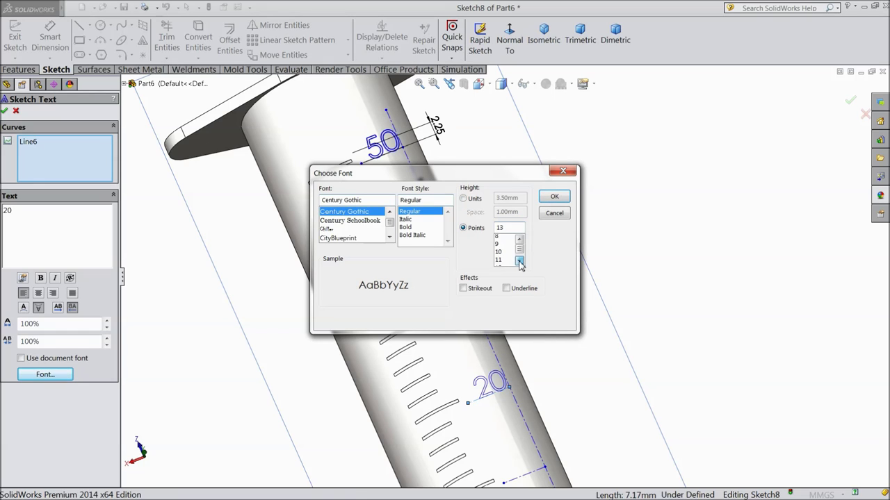
{"action": "left_click", "coordinate": [499, 262]}
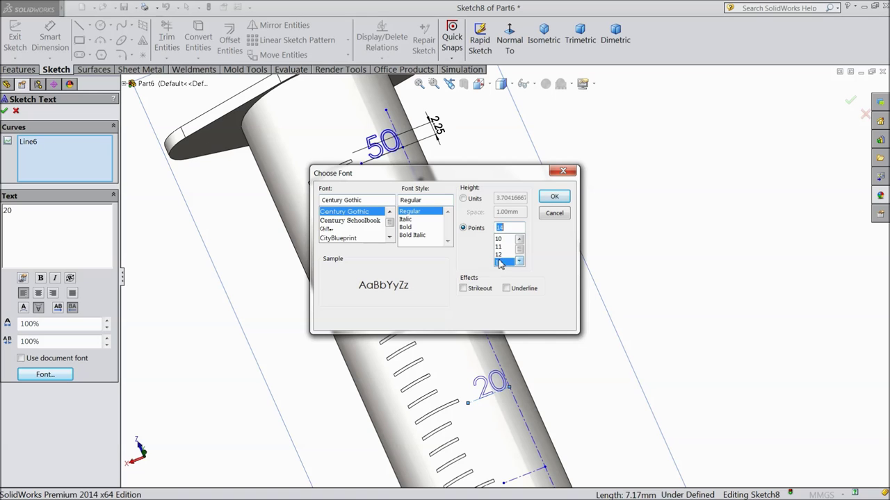
{"action": "left_click", "coordinate": [554, 197]}
{"action": "scroll", "coordinate": [371, 303], "scroll_direction": "up", "scroll_amount": 5}
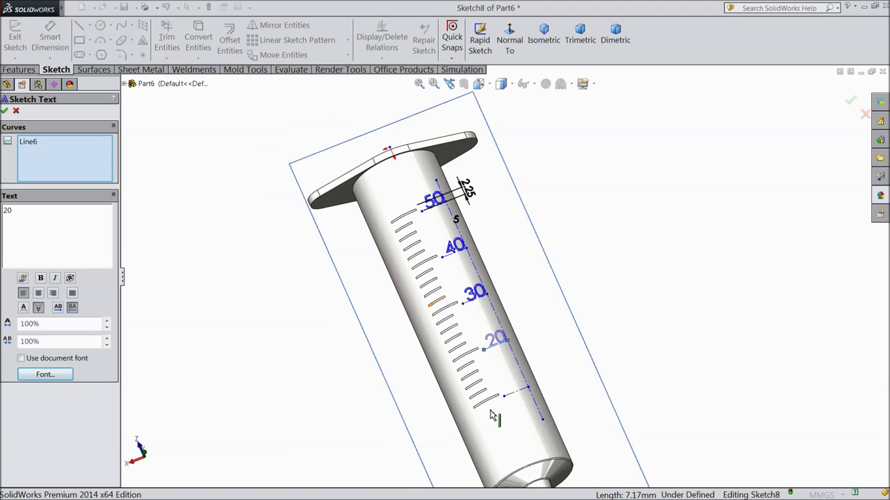
{"action": "scroll", "coordinate": [497, 391], "scroll_direction": "down", "scroll_amount": 5}
{"action": "left_click", "coordinate": [5, 112]}
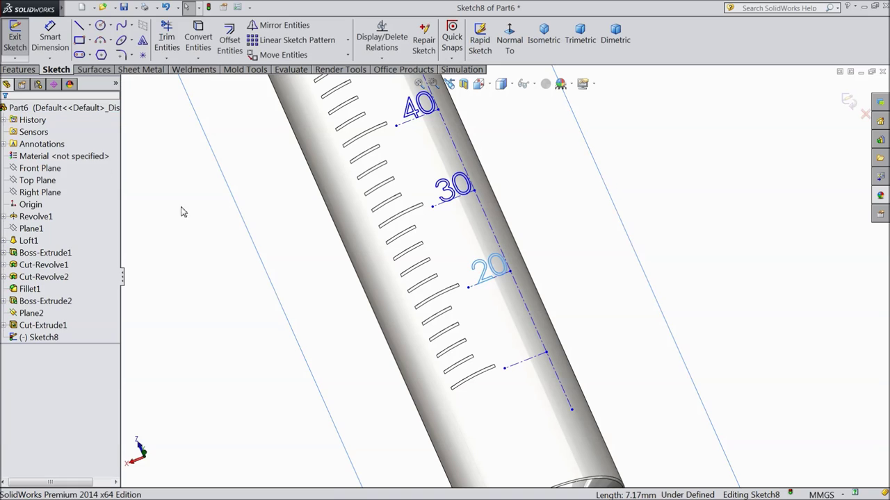
Add the sketch text "10" along the last short construction line near the tip, using a 14-point font instead of the document font.
{"action": "left_click", "coordinate": [533, 364]}
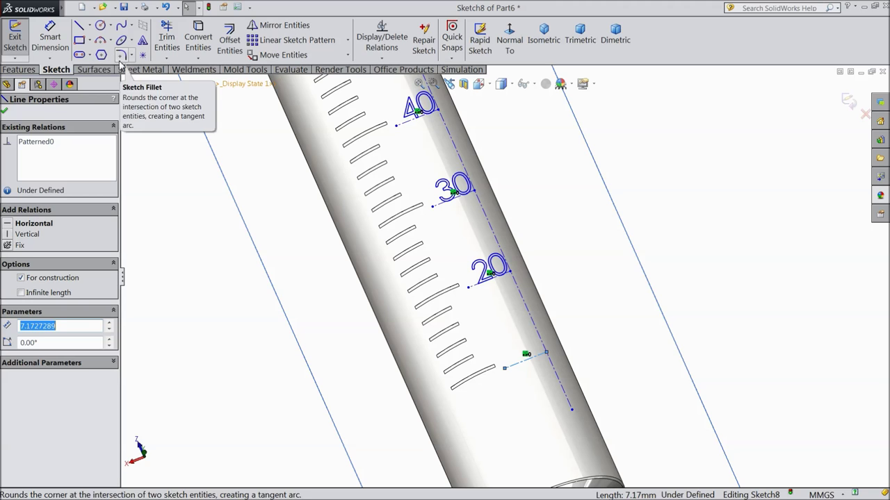
{"action": "scroll", "coordinate": [352, 251], "scroll_direction": "up", "scroll_amount": 2}
{"action": "scroll", "coordinate": [353, 251], "scroll_direction": "up", "scroll_amount": 1}
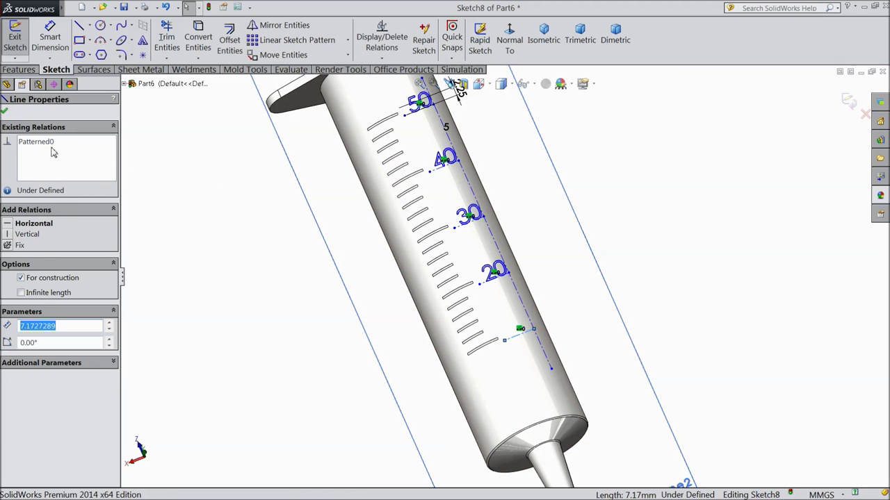
{"action": "left_click", "coordinate": [142, 39]}
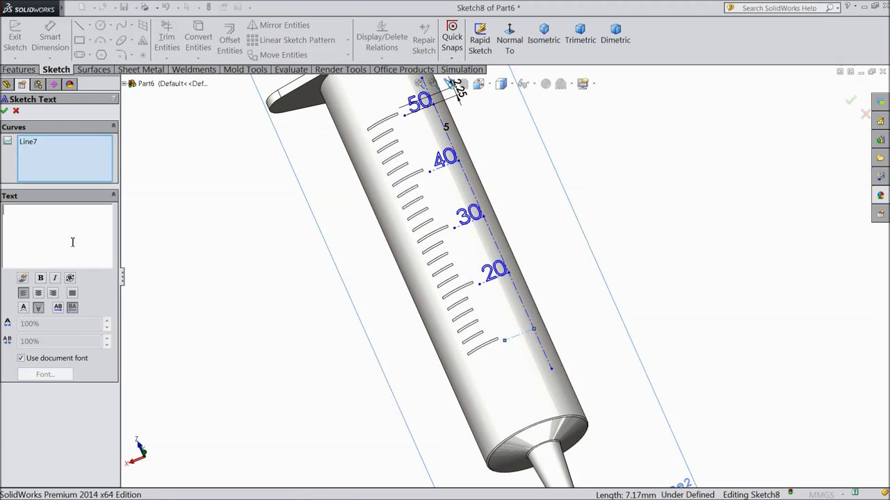
{"action": "left_click", "coordinate": [20, 358]}
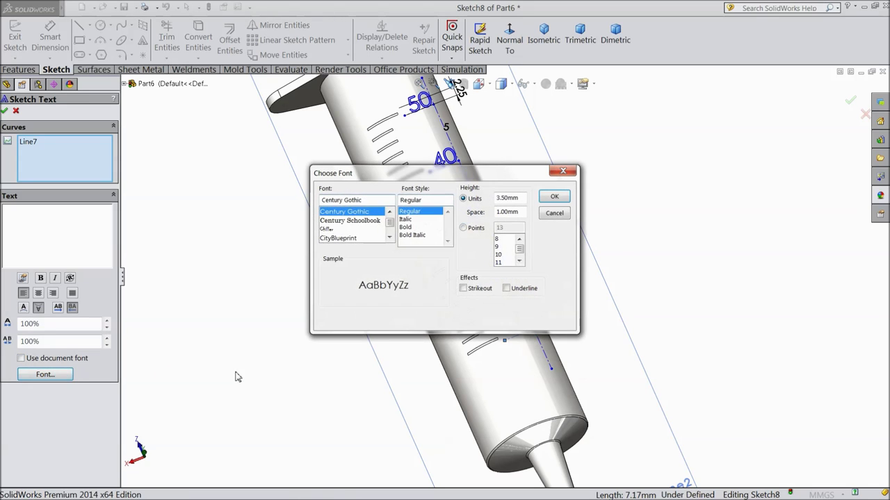
{"action": "left_click", "coordinate": [463, 228]}
{"action": "left_click", "coordinate": [519, 260]}
{"action": "left_click", "coordinate": [498, 262]}
{"action": "left_click", "coordinate": [554, 199]}
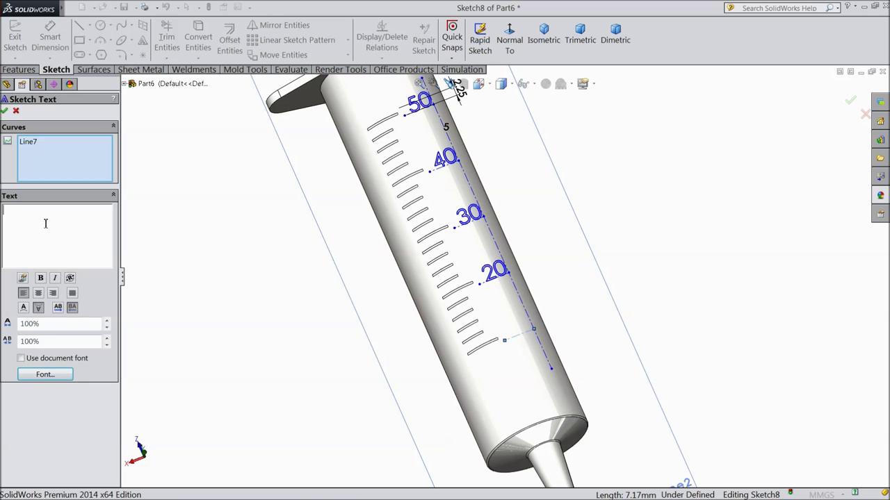
{"action": "left_click", "coordinate": [4, 111]}
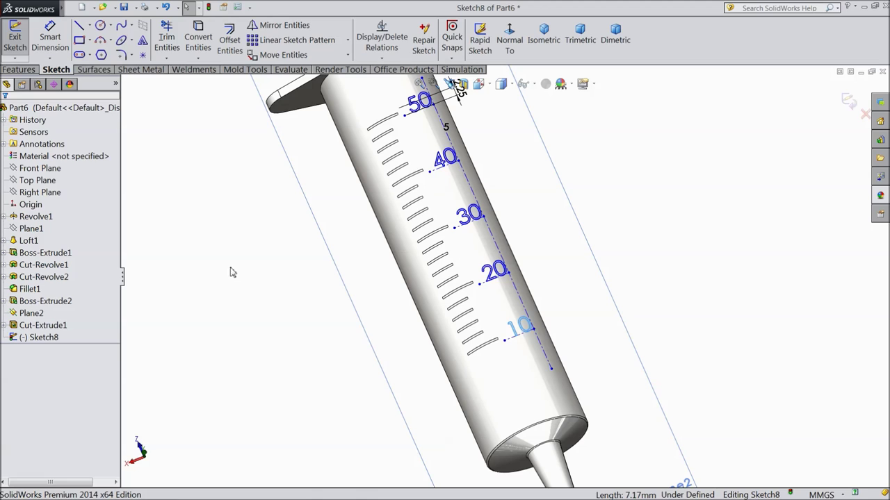
{"action": "left_click", "coordinate": [21, 70]}
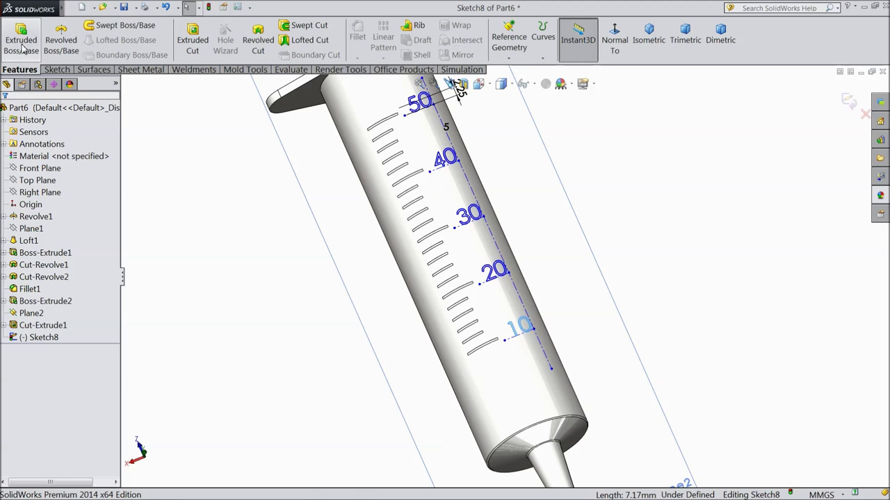
{"action": "left_click", "coordinate": [22, 46]}
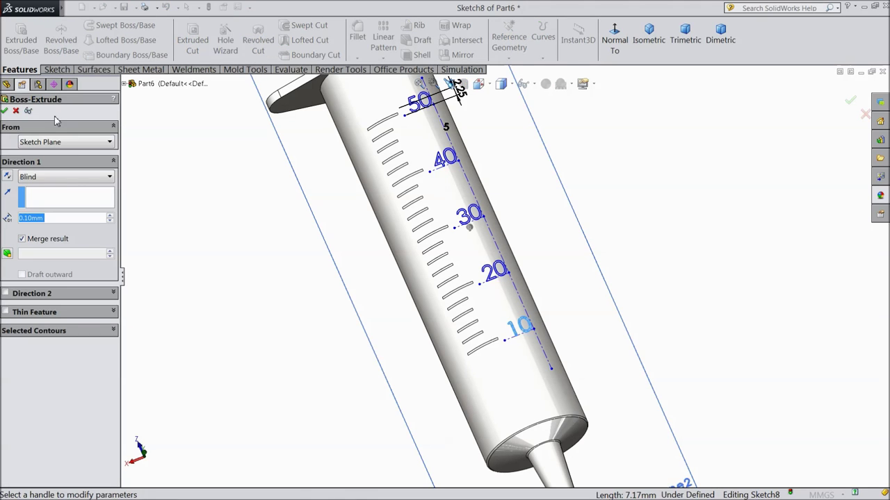
{"action": "left_click", "coordinate": [17, 111]}
Start an extruded cut from the number text sketch and set its end condition to Offset From Surface.
{"action": "left_click", "coordinate": [193, 46]}
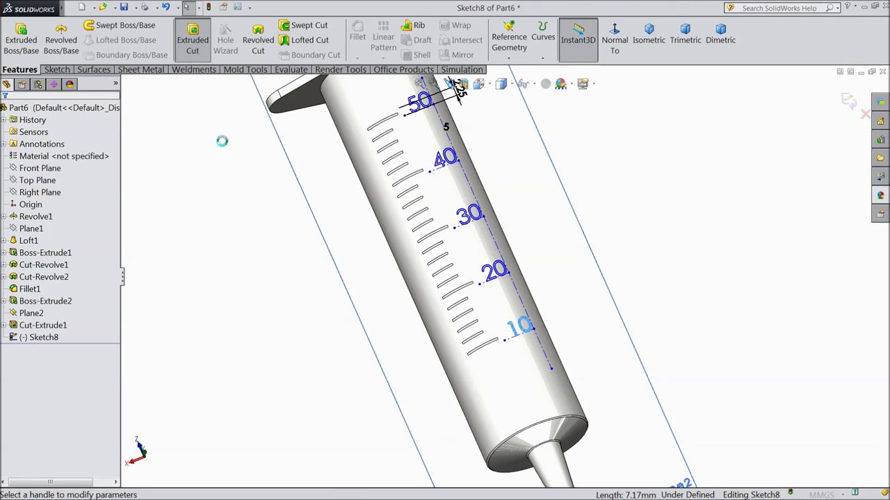
{"action": "scroll", "coordinate": [514, 368], "scroll_direction": "down", "scroll_amount": 5}
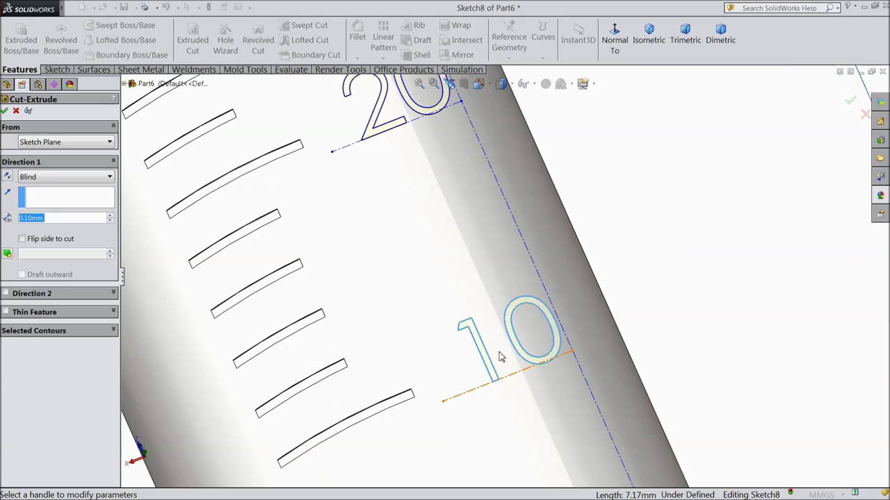
{"action": "scroll", "coordinate": [417, 236], "scroll_direction": "up", "scroll_amount": 3}
{"action": "scroll", "coordinate": [423, 201], "scroll_direction": "down", "scroll_amount": 3}
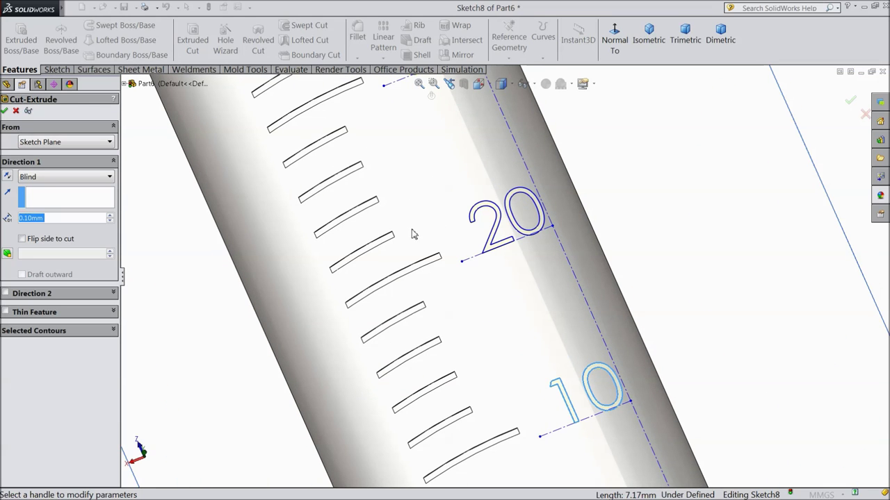
{"action": "left_click", "coordinate": [70, 181]}
{"action": "left_click", "coordinate": [40, 183]}
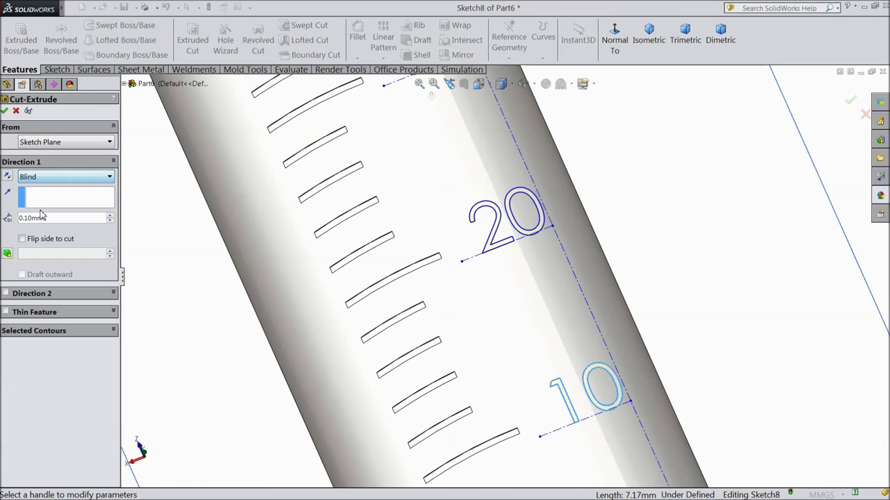
{"action": "left_click", "coordinate": [52, 179]}
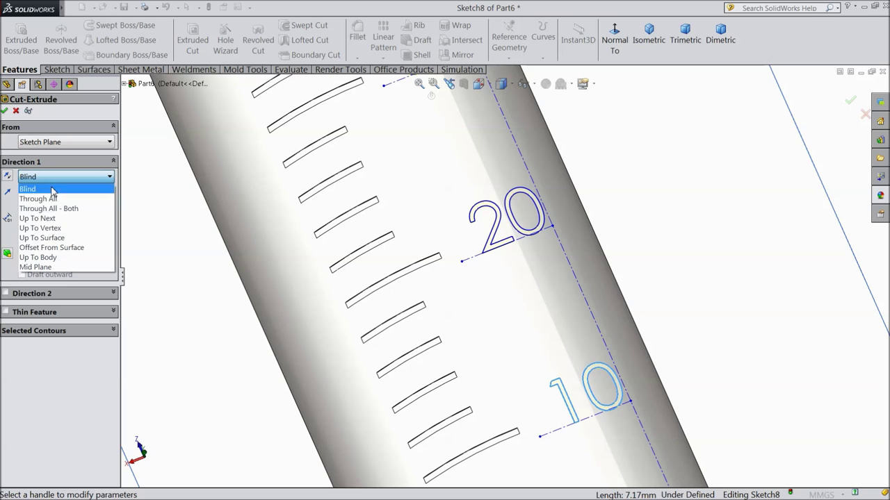
{"action": "left_click", "coordinate": [57, 248]}
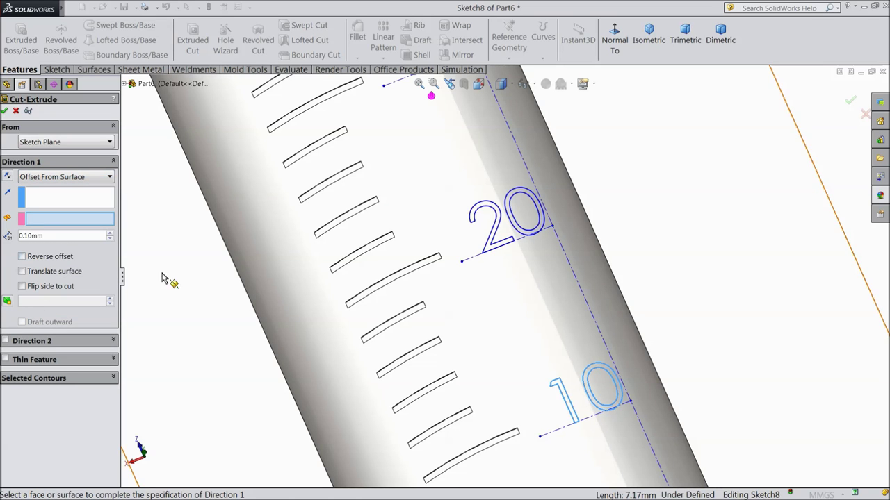
Cut the numbers 0.10 mm deep relative to the barrel's outer face, with Reverse offset and Translate surface enabled.
{"action": "left_click", "coordinate": [329, 337]}
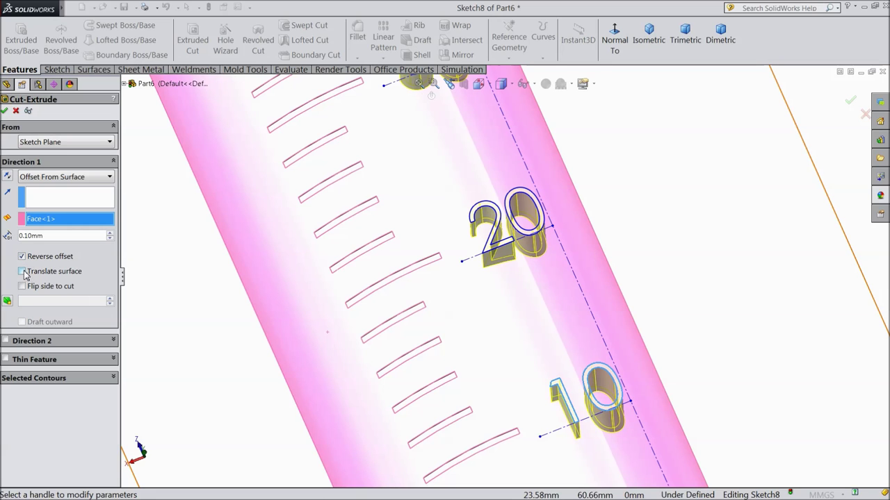
{"action": "left_click", "coordinate": [23, 272]}
{"action": "scroll", "coordinate": [174, 295], "scroll_direction": "up", "scroll_amount": 5}
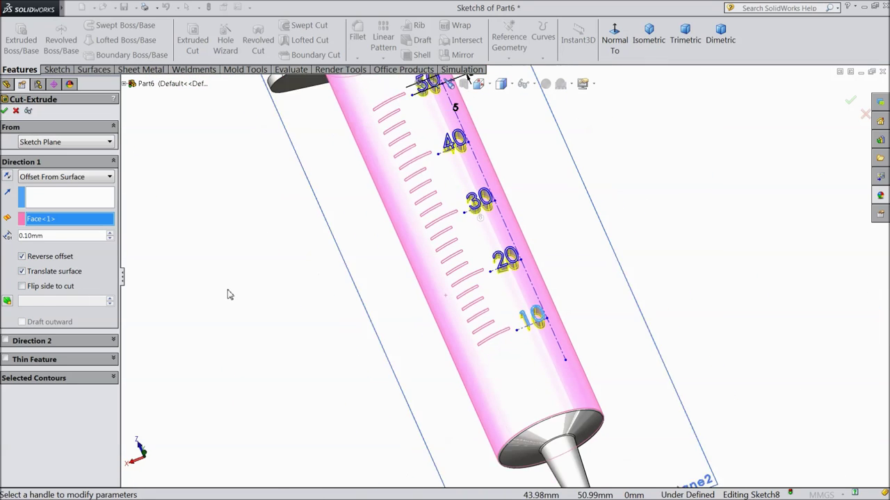
{"action": "middle_click_drag", "start_coordinate": [458, 194], "coordinate": [392, 260]}
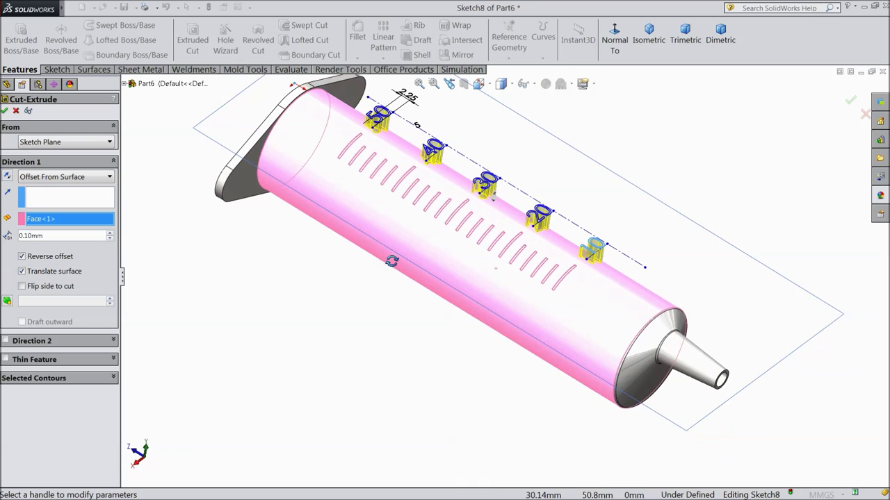
{"action": "scroll", "coordinate": [508, 183], "scroll_direction": "down", "scroll_amount": 4}
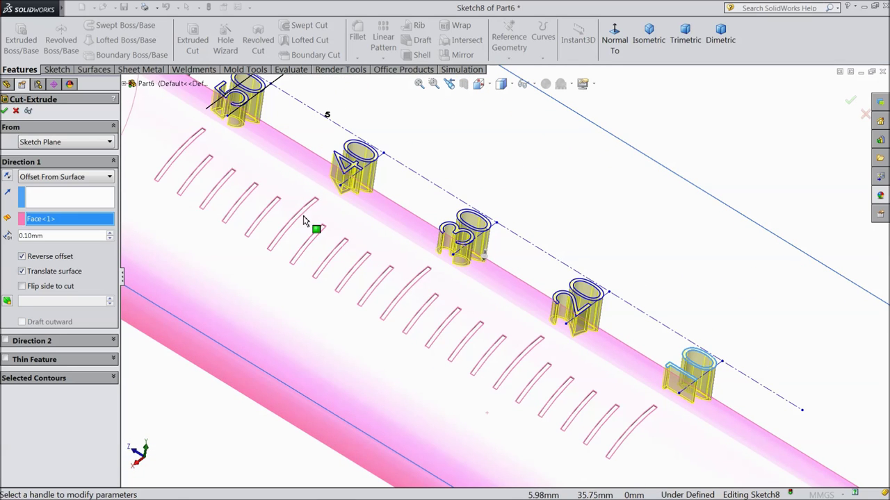
{"action": "left_click", "coordinate": [6, 111]}
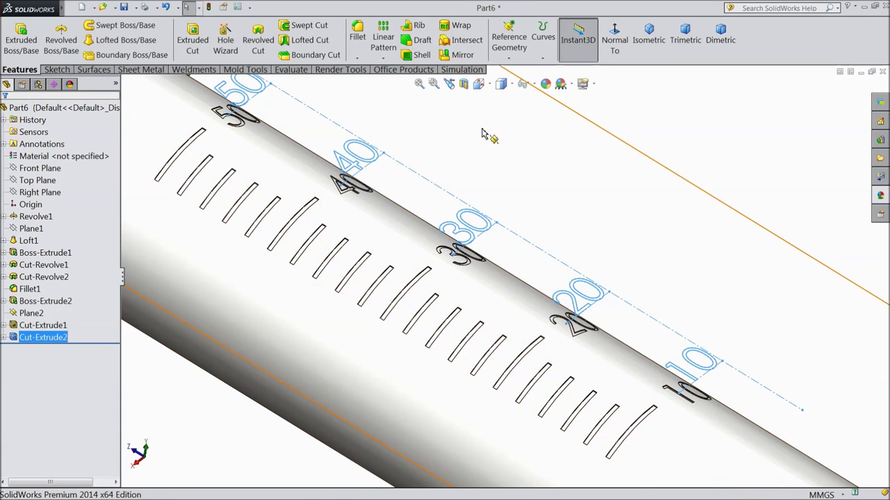
Hide the reference plane above the barrel and select the flange face on the barrel side.
{"action": "left_click", "coordinate": [506, 189]}
{"action": "scroll", "coordinate": [506, 189], "scroll_direction": "up", "scroll_amount": 5}
{"action": "middle_click_drag", "start_coordinate": [506, 189], "coordinate": [443, 163]}
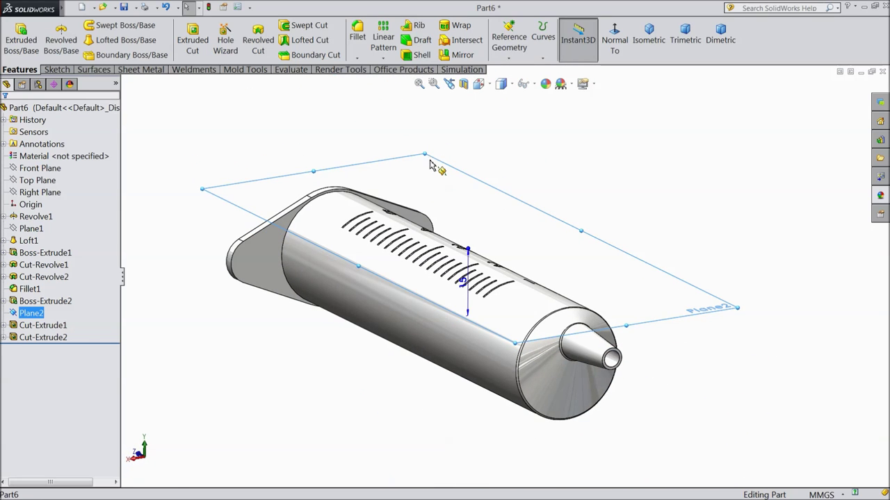
{"action": "left_click", "coordinate": [473, 139]}
{"action": "left_click", "coordinate": [271, 255]}
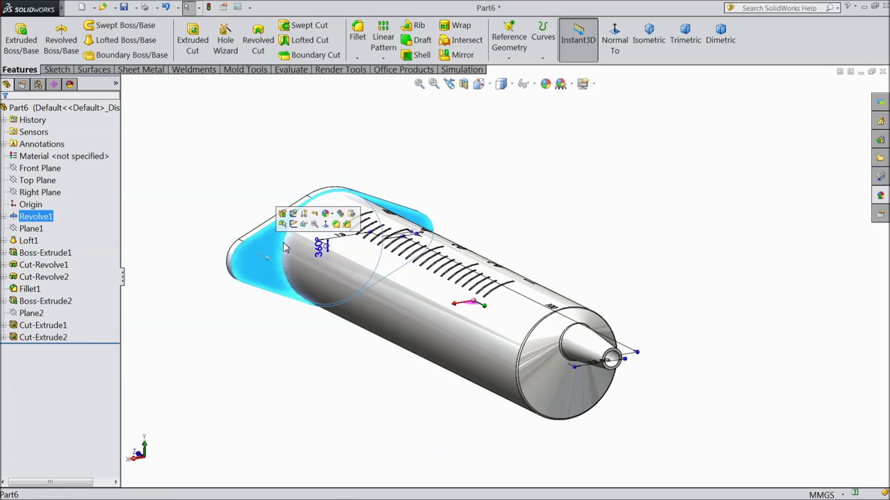
Start a sketch on the flange face and draw a horizontal and a vertical construction line meeting at the origin.
{"action": "left_click", "coordinate": [292, 224]}
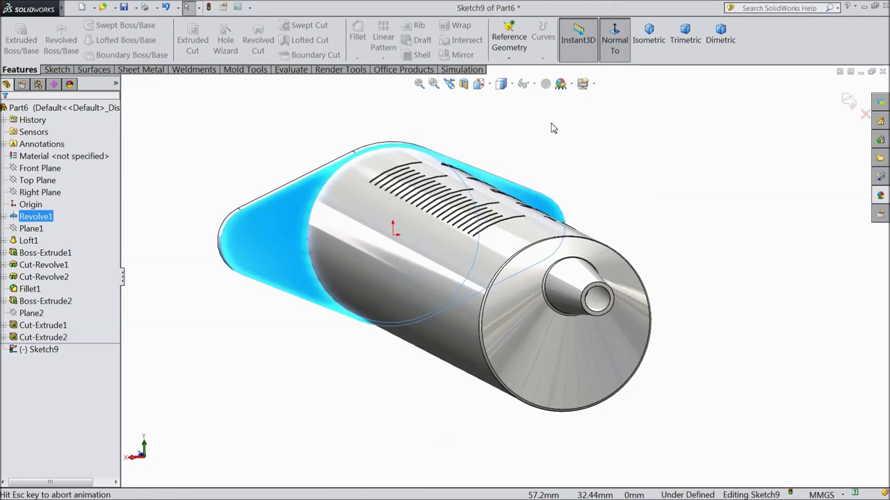
{"action": "left_click", "coordinate": [57, 70]}
{"action": "left_click", "coordinate": [87, 25]}
{"action": "left_click", "coordinate": [104, 53]}
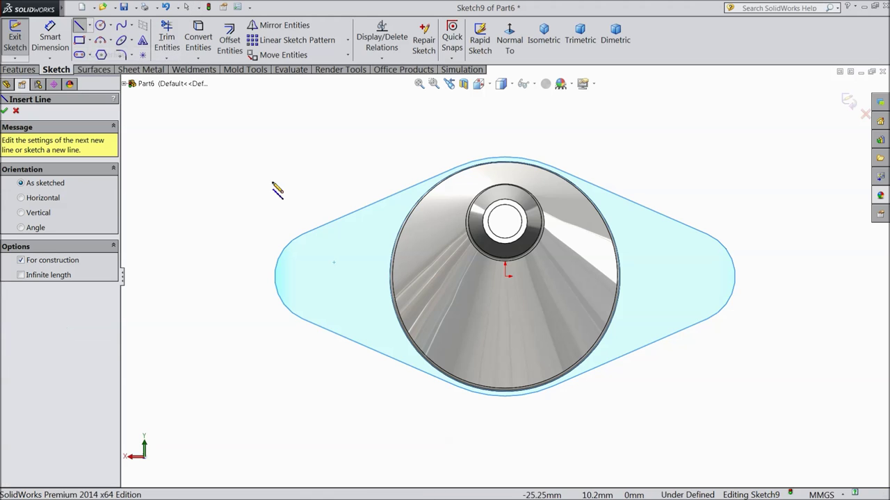
{"action": "left_click", "coordinate": [268, 277]}
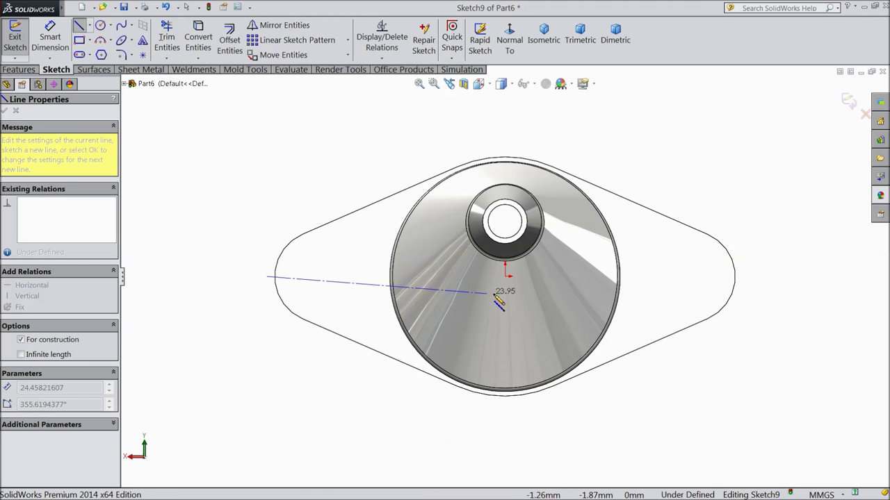
{"action": "double_click", "coordinate": [505, 276]}
{"action": "left_click", "coordinate": [505, 104]}
{"action": "right_click", "coordinate": [570, 110]}
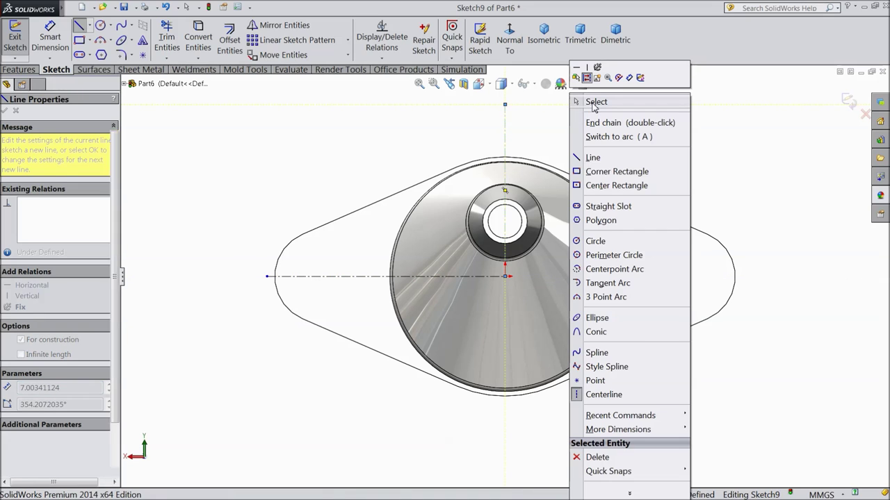
{"action": "left_click", "coordinate": [594, 101]}
Sketch four narrow upright corner rectangles across the horizontal construction line, shrinking toward the flange tip, the outer two about 3.1 and 1.9 mm tall.
{"action": "scroll", "coordinate": [323, 274], "scroll_direction": "down", "scroll_amount": 2}
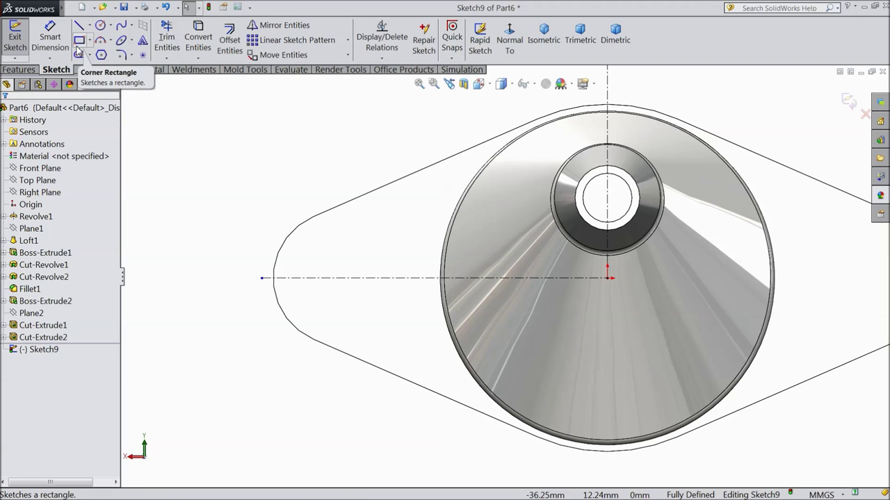
{"action": "left_click", "coordinate": [80, 42]}
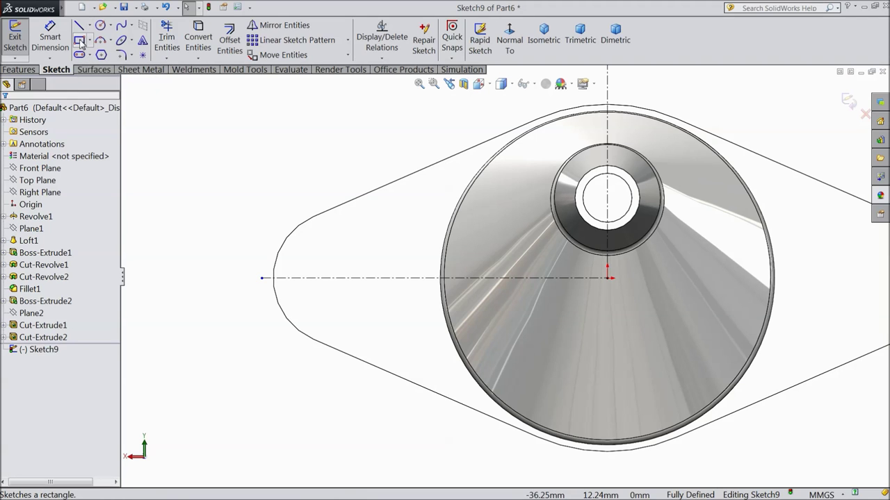
{"action": "scroll", "coordinate": [400, 258], "scroll_direction": "down", "scroll_amount": 2}
{"action": "left_click_drag", "start_coordinate": [408, 223], "coordinate": [425, 364]}
{"action": "left_click_drag", "start_coordinate": [362, 248], "coordinate": [380, 337]}
{"action": "left_click_drag", "start_coordinate": [321, 265], "coordinate": [332, 315]}
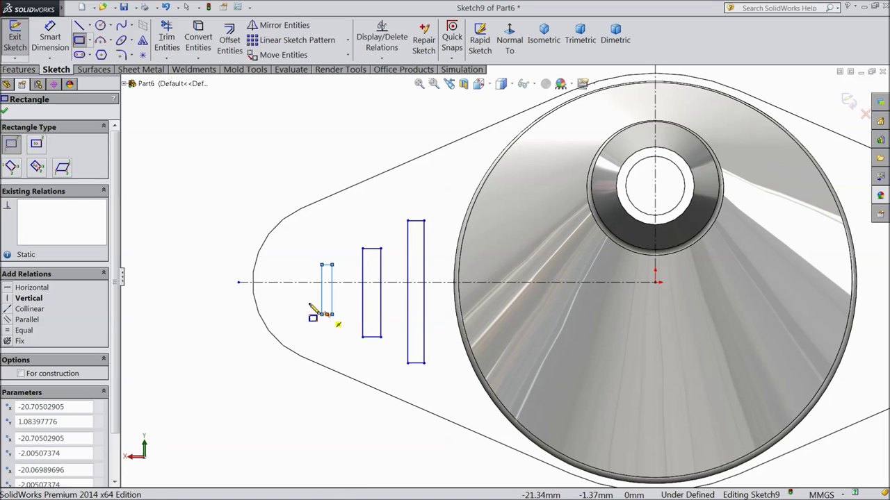
{"action": "left_click_drag", "start_coordinate": [282, 275], "coordinate": [293, 305]}
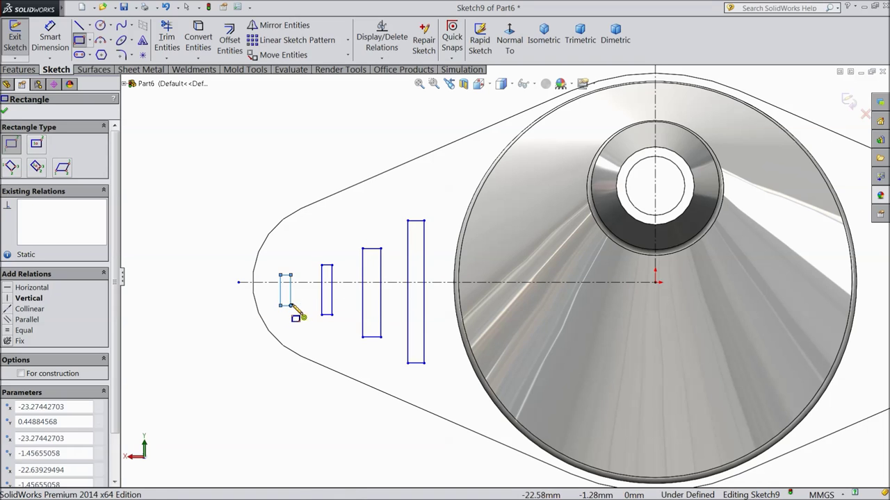
{"action": "right_click", "coordinate": [201, 174]}
{"action": "key", "text": "Escape"}
Make the upper and lower edges of the tallest rectangle symmetric about the horizontal construction line.
{"action": "scroll", "coordinate": [421, 298], "scroll_direction": "down", "scroll_amount": 4}
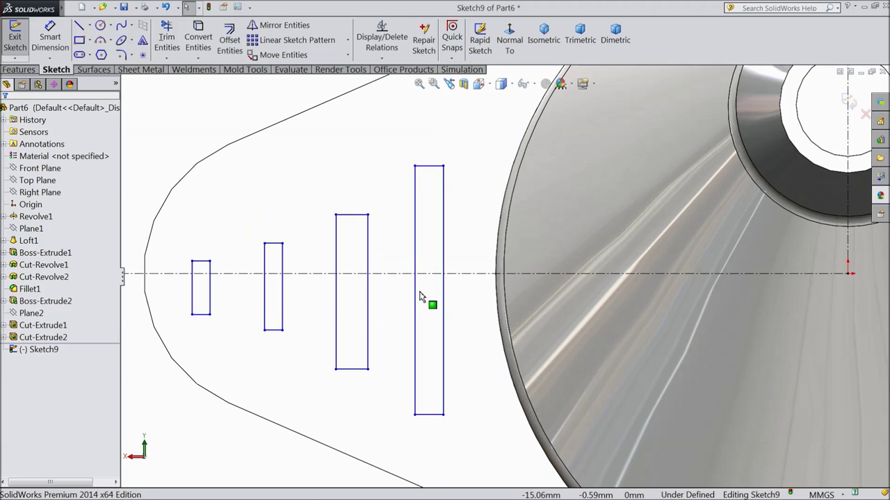
{"action": "left_click", "coordinate": [432, 166]}
{"action": "left_click", "coordinate": [435, 274], "text": "ctrl"}
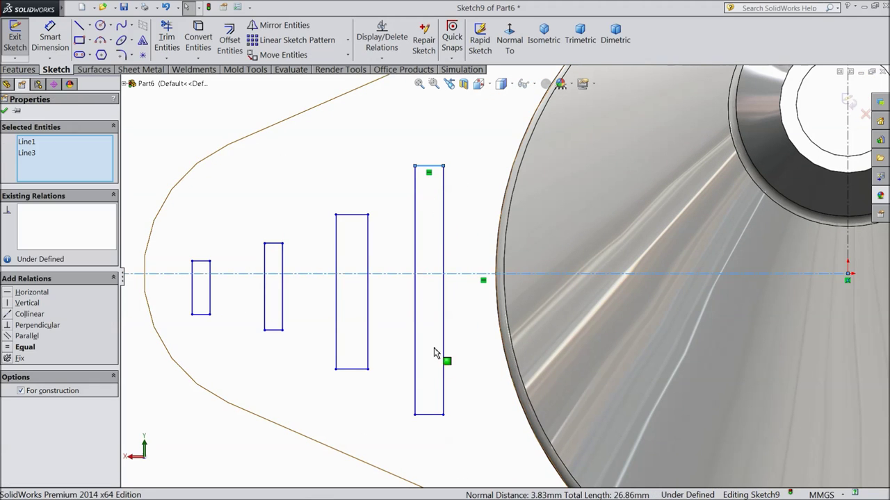
{"action": "left_click", "coordinate": [432, 415], "text": "ctrl"}
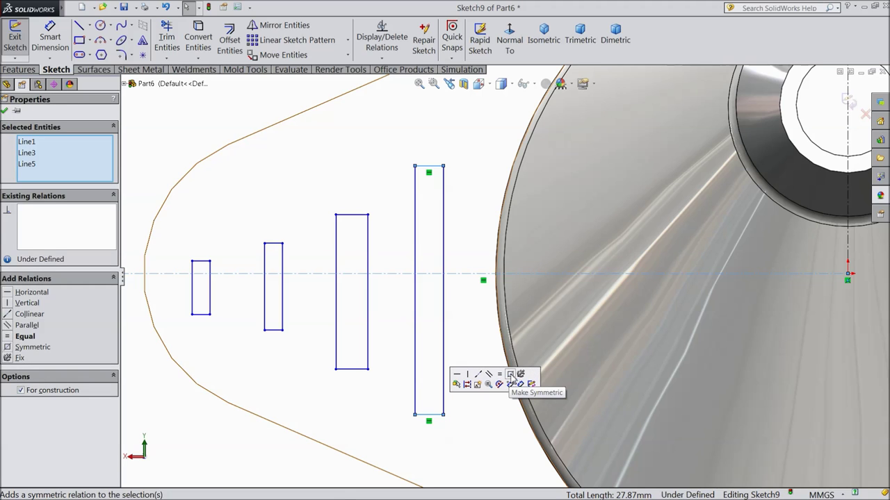
Make the top and bottom edges of the two tallest rectangles symmetric about the horizontal centerline.
{"action": "left_click", "coordinate": [508, 378]}
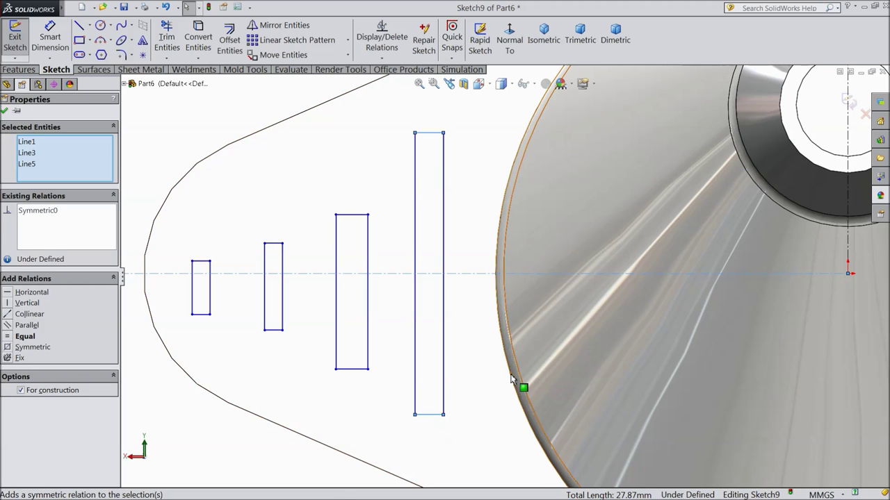
{"action": "left_click", "coordinate": [352, 216]}
{"action": "left_click", "coordinate": [350, 274], "text": "ctrl"}
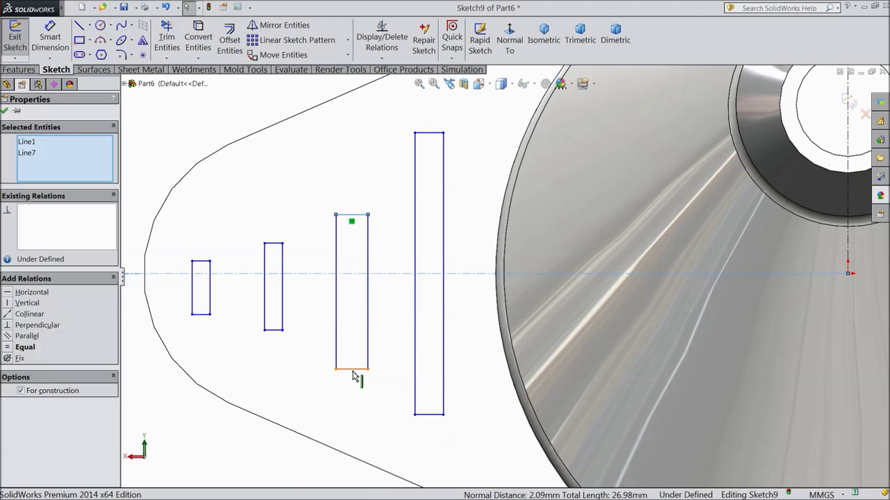
{"action": "left_click", "coordinate": [359, 369], "text": "ctrl"}
{"action": "left_click", "coordinate": [433, 334]}
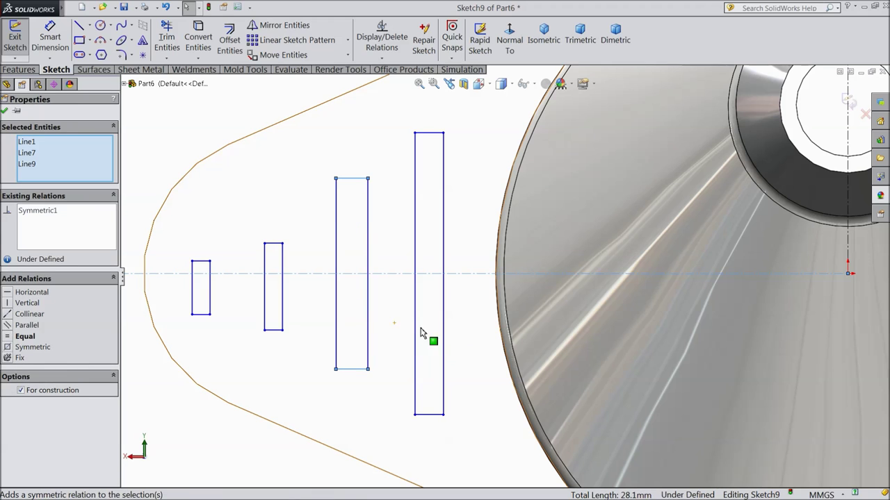
Make the top and bottom edges of the two shorter rectangles symmetric about the horizontal centerline.
{"action": "left_click", "coordinate": [274, 244]}
{"action": "left_click", "coordinate": [273, 274], "text": "ctrl"}
{"action": "left_click", "coordinate": [274, 330], "text": "ctrl"}
{"action": "left_click", "coordinate": [350, 301]}
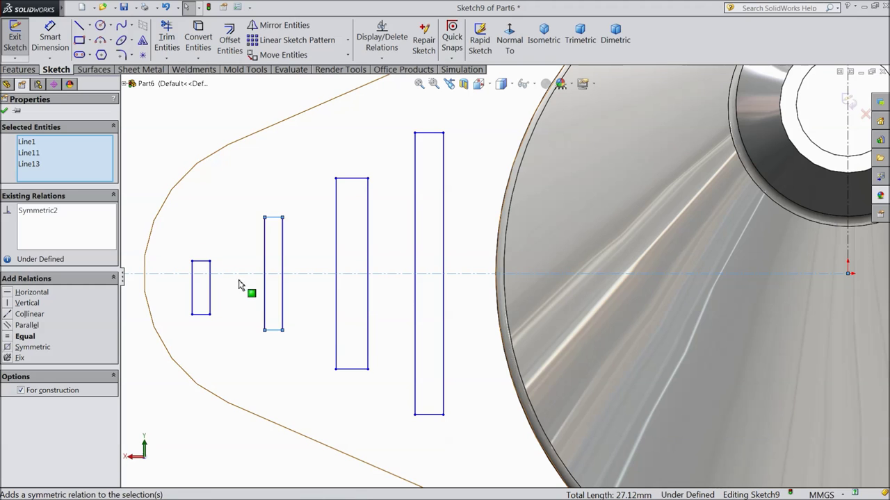
{"action": "left_click", "coordinate": [204, 262]}
{"action": "left_click", "coordinate": [209, 273], "text": "ctrl"}
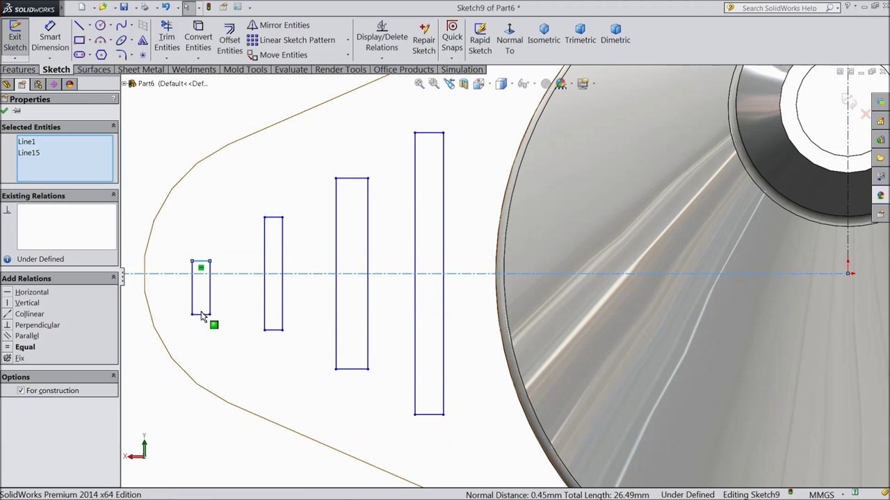
{"action": "left_click", "coordinate": [201, 315], "text": "ctrl"}
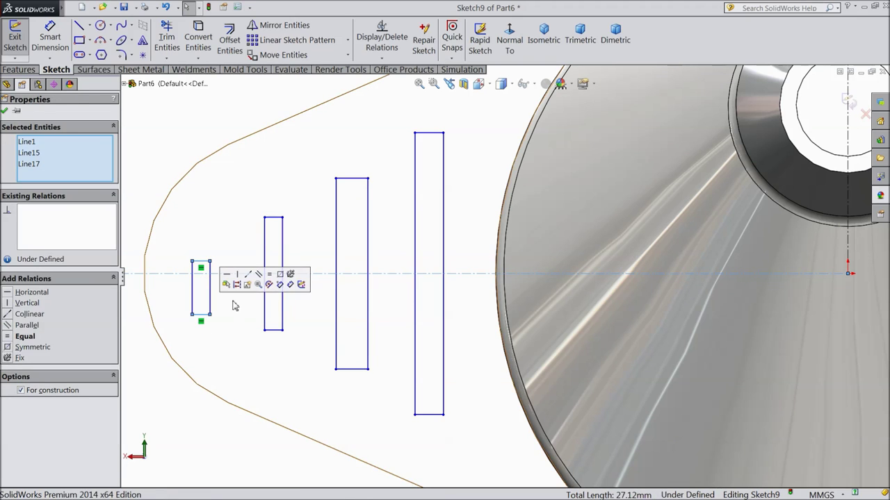
{"action": "left_click", "coordinate": [281, 276]}
{"action": "left_click", "coordinate": [4, 112]}
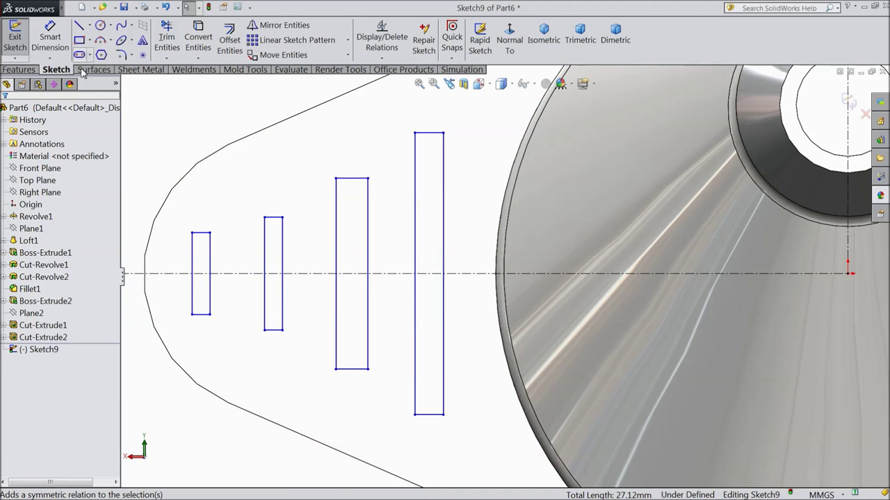
Draw a rectangle-wide circle centred on each rectangle's top edge, with radii of about 0.51, 0.56, 0.32 and 0.32 mm from tallest to shortest.
{"action": "left_click", "coordinate": [100, 26]}
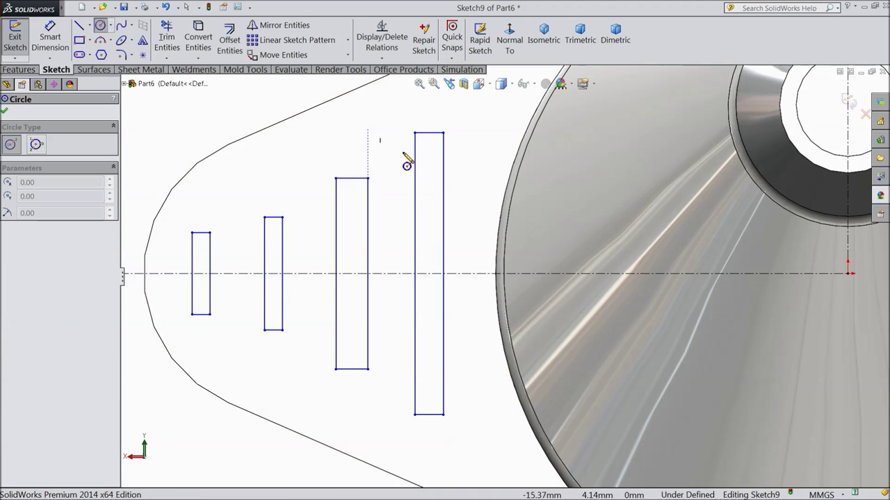
{"action": "left_click", "coordinate": [429, 132]}
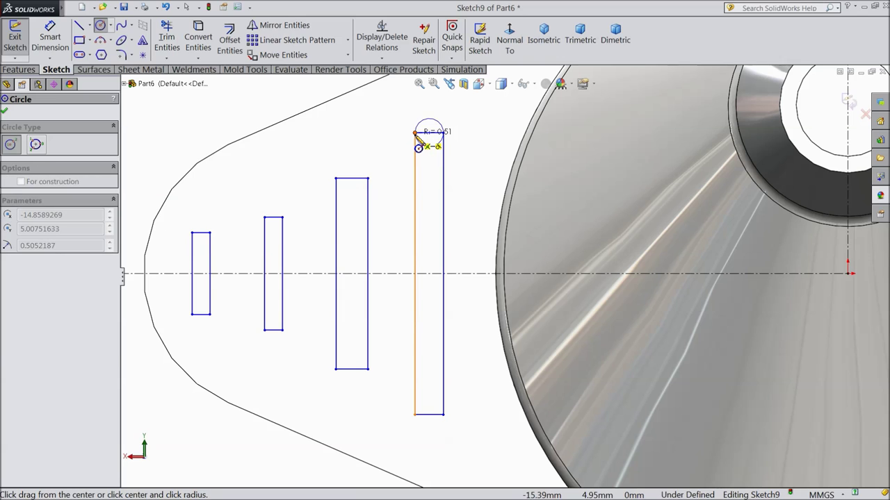
{"action": "left_click", "coordinate": [443, 133]}
{"action": "left_click", "coordinate": [352, 178]}
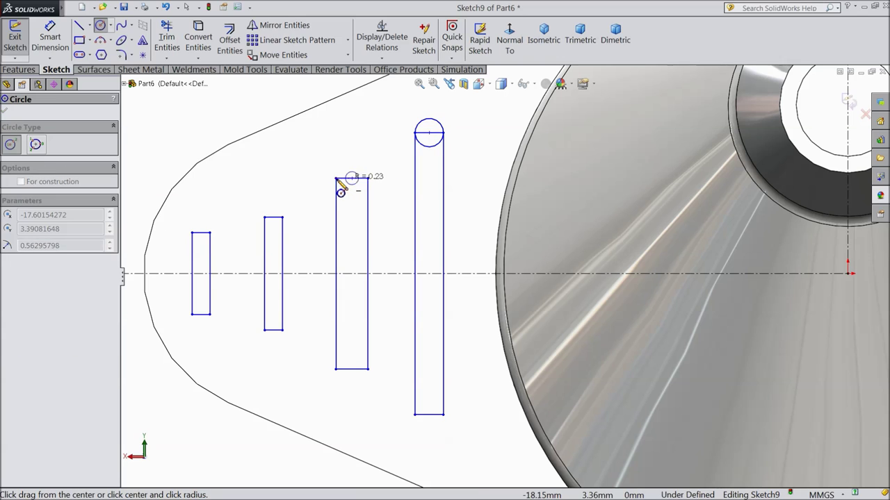
{"action": "left_click", "coordinate": [336, 184]}
{"action": "left_click", "coordinate": [273, 218]}
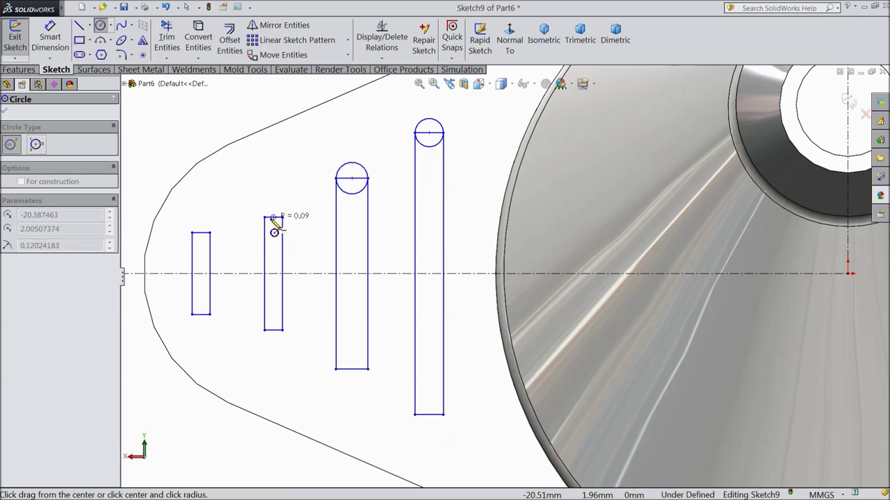
{"action": "left_click", "coordinate": [264, 221]}
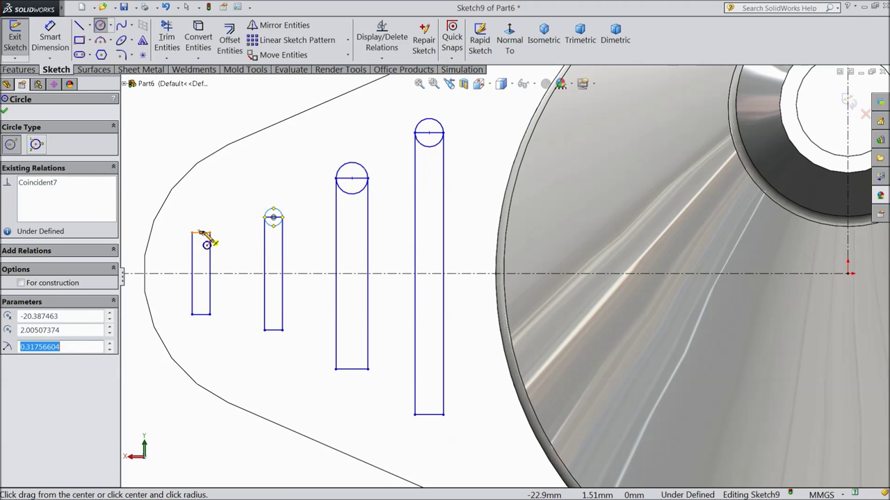
{"action": "left_click", "coordinate": [201, 232]}
{"action": "left_click", "coordinate": [192, 232]}
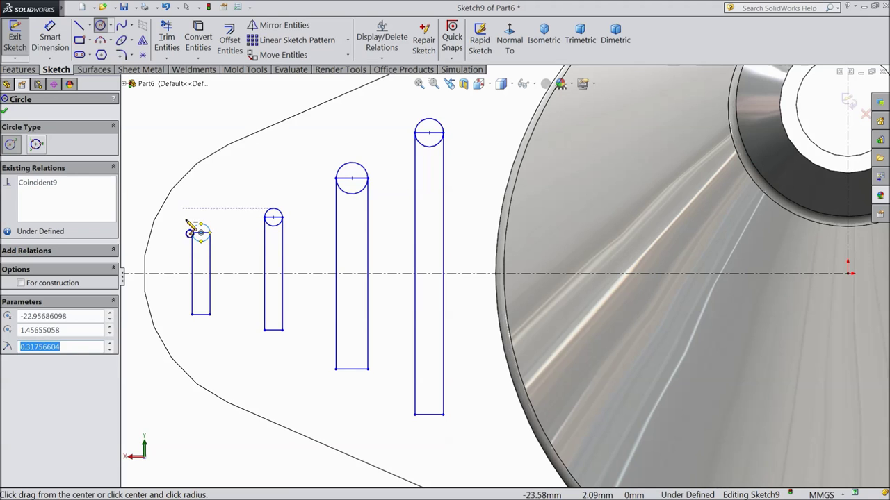
Draw a circle centred on the bottom edge of each of the four rectangles, matching the rectangle's width.
{"action": "left_click", "coordinate": [273, 329]}
{"action": "left_click", "coordinate": [284, 343]}
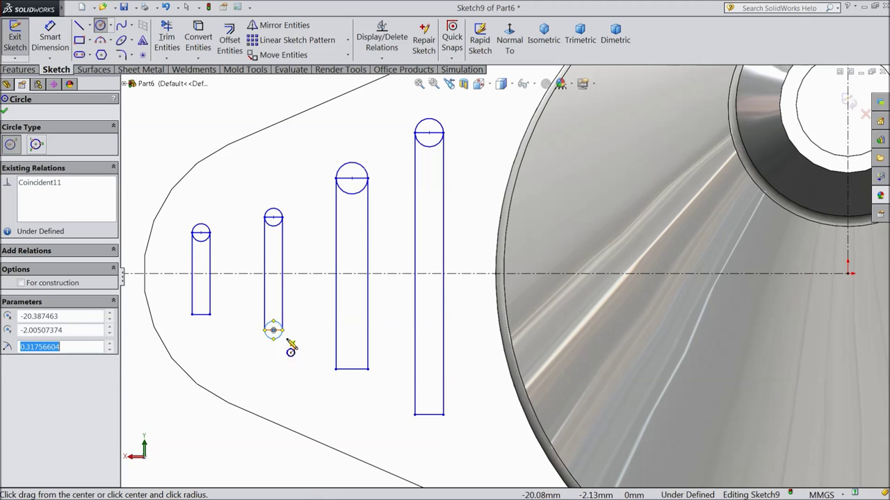
{"action": "left_click", "coordinate": [351, 368]}
{"action": "left_click", "coordinate": [369, 376]}
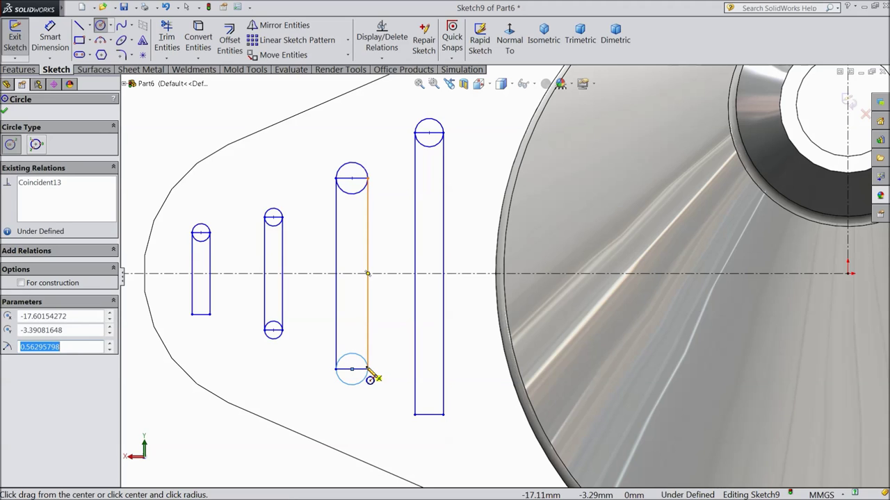
{"action": "left_click", "coordinate": [428, 415]}
{"action": "left_click", "coordinate": [453, 425]}
{"action": "left_click", "coordinate": [201, 314]}
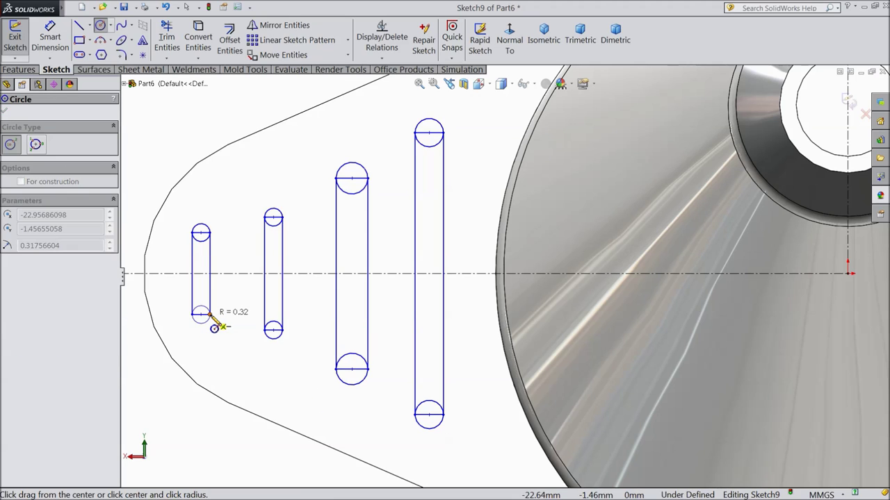
{"action": "left_click", "coordinate": [210, 314]}
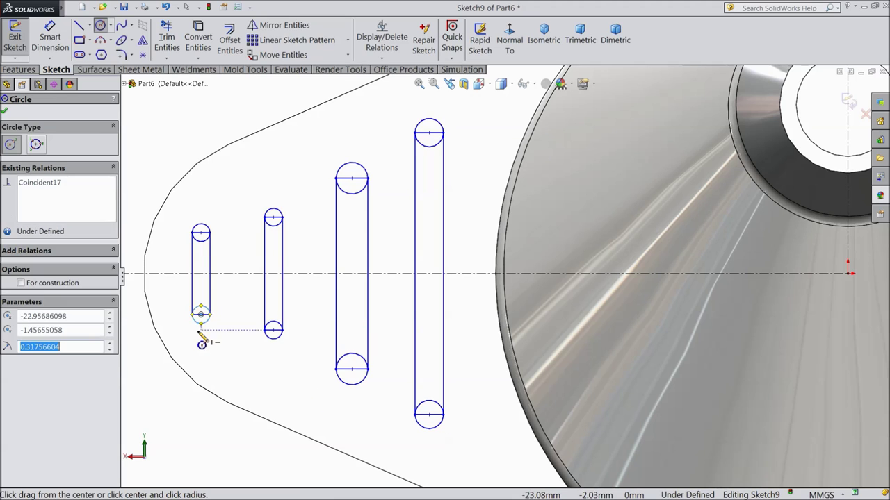
{"action": "left_click", "coordinate": [5, 112]}
Trim the inner arcs and the straight end lines from the tallest rectangle to leave a rounded slot, accepting the loss of relations.
{"action": "left_click", "coordinate": [170, 45]}
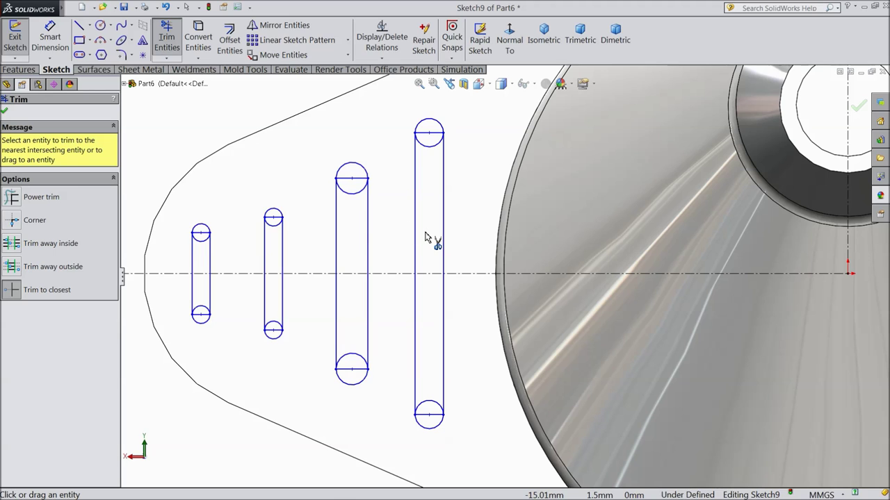
{"action": "left_click", "coordinate": [427, 143]}
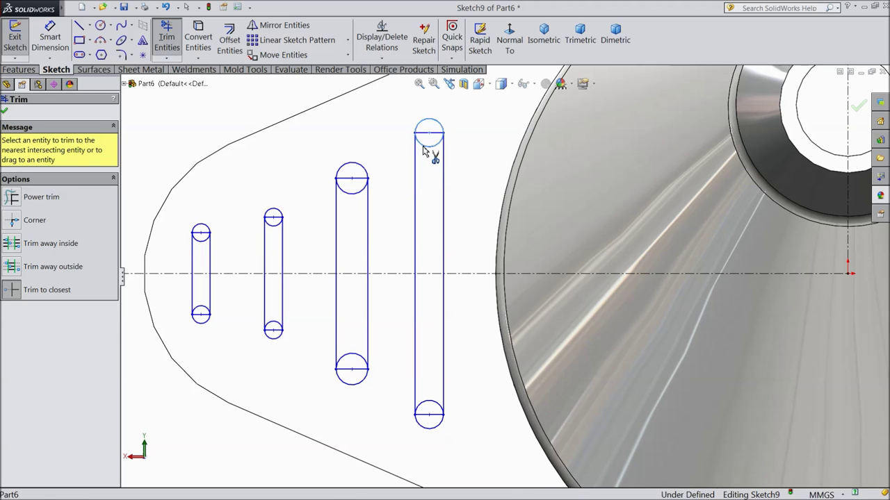
{"action": "left_click", "coordinate": [427, 133]}
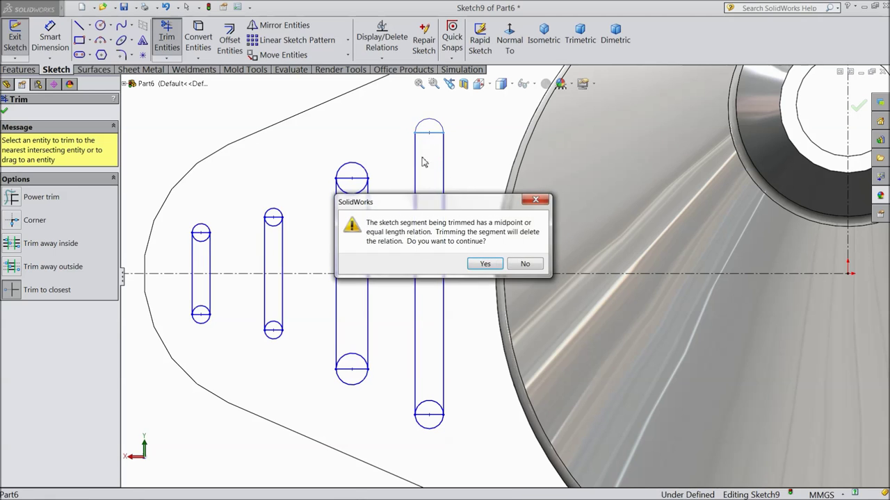
{"action": "left_click", "coordinate": [483, 265]}
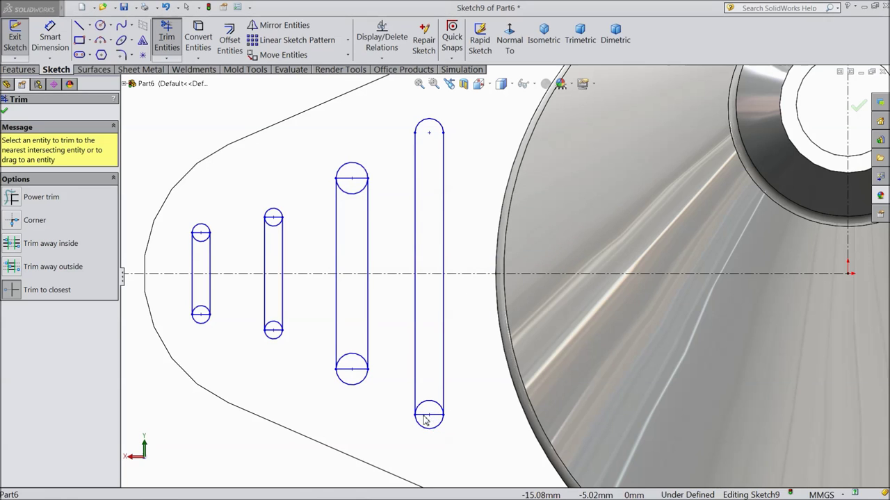
{"action": "left_click", "coordinate": [427, 415]}
{"action": "left_click", "coordinate": [485, 264]}
{"action": "left_click", "coordinate": [426, 407]}
Trim the inner arcs and straight end lines from the second-tallest rectangle, accepting the deletion of the midpoint relations.
{"action": "left_click", "coordinate": [361, 362]}
{"action": "left_click", "coordinate": [353, 369]}
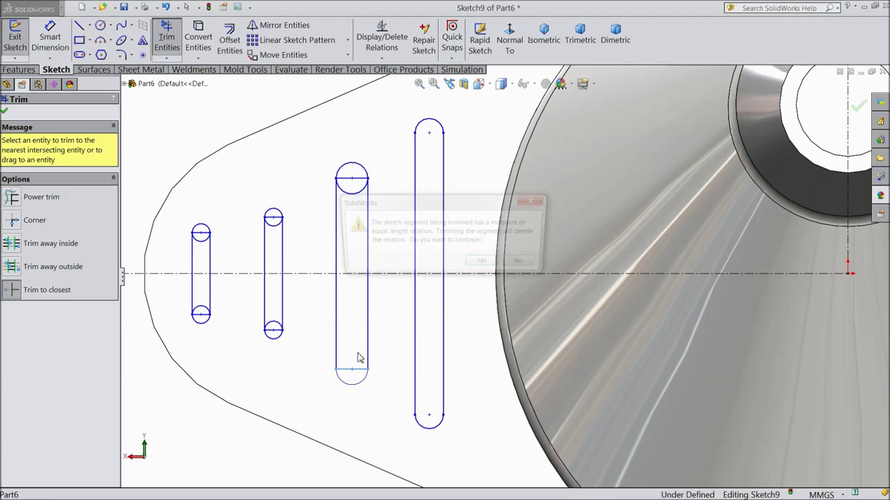
{"action": "left_click", "coordinate": [483, 264]}
{"action": "left_click", "coordinate": [363, 191]}
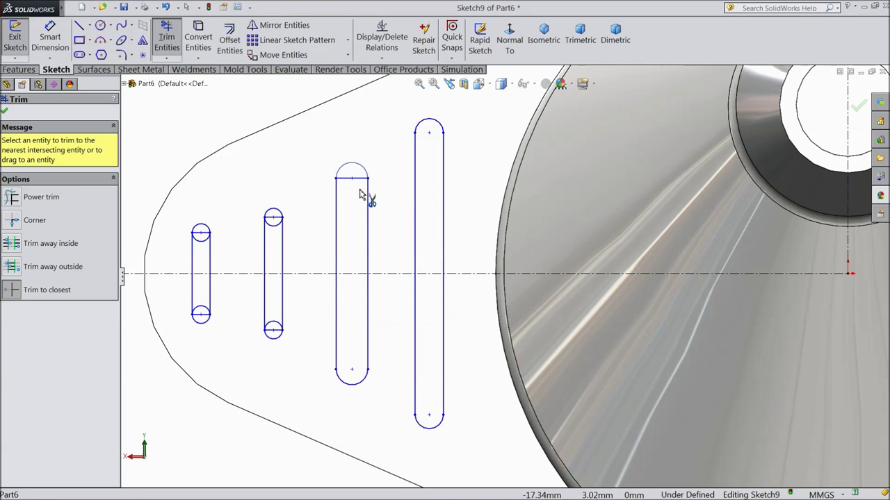
{"action": "left_click", "coordinate": [360, 179]}
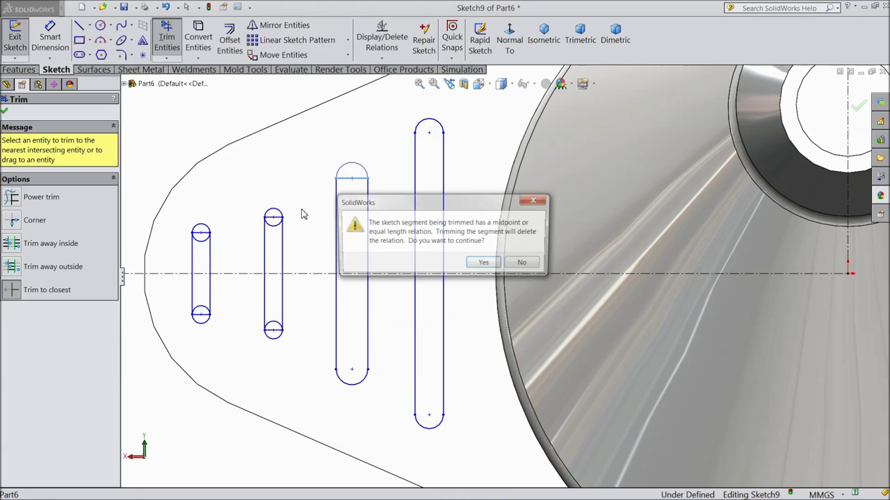
{"action": "left_click", "coordinate": [479, 264]}
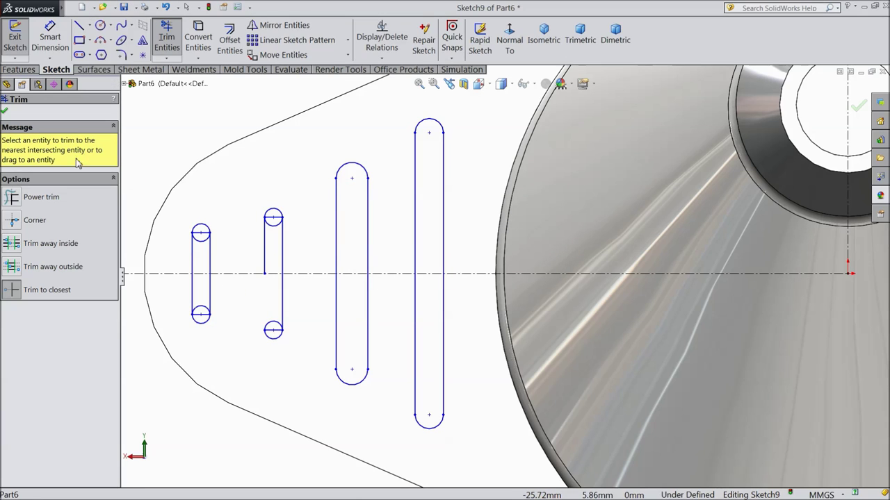
Trim the upper inner arc and both straight end lines from the second-shortest rectangle, along with its bottom circle.
{"action": "left_click", "coordinate": [278, 230]}
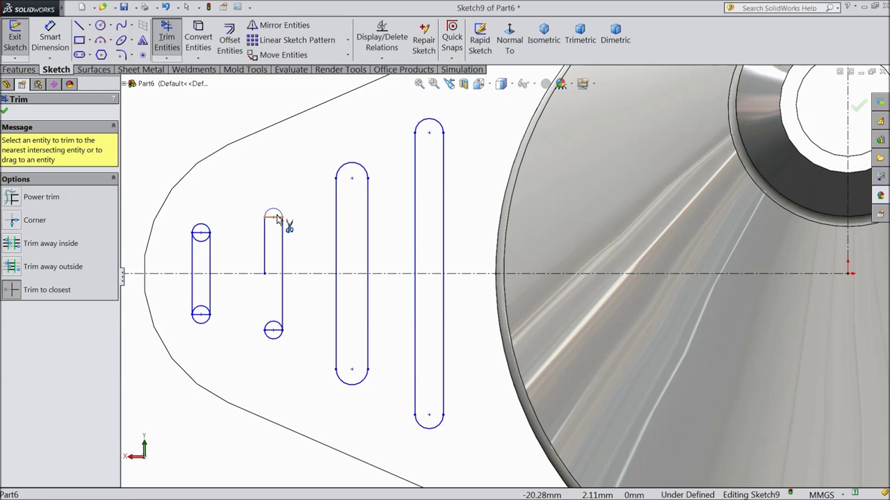
{"action": "left_click", "coordinate": [276, 219]}
{"action": "left_click", "coordinate": [485, 264]}
{"action": "left_click", "coordinate": [275, 332]}
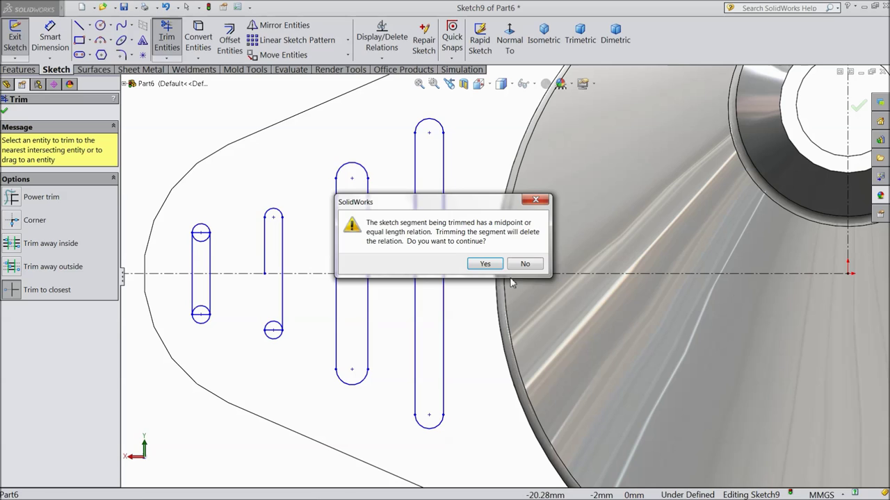
{"action": "left_click", "coordinate": [484, 264]}
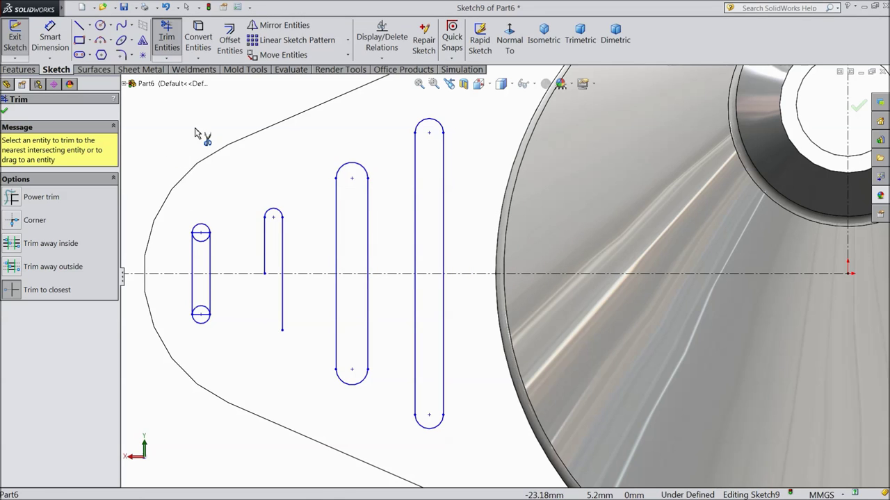
Trim the straight end lines and inner arcs from the shortest rectangle to leave a rounded slot.
{"action": "left_click", "coordinate": [206, 319]}
{"action": "left_click", "coordinate": [494, 267]}
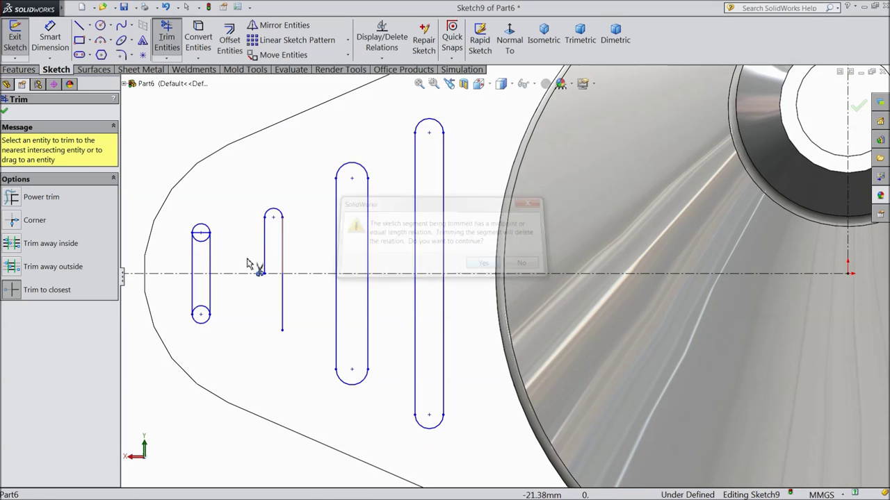
{"action": "left_click", "coordinate": [205, 235]}
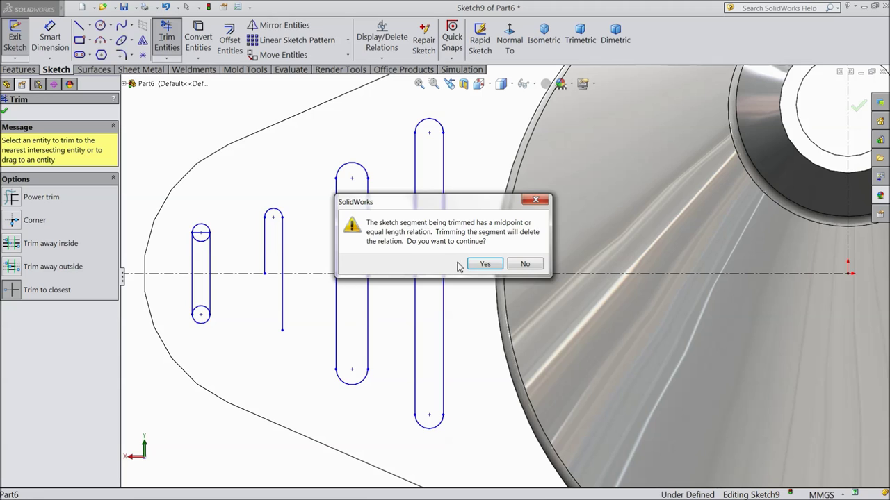
{"action": "left_click", "coordinate": [485, 264]}
{"action": "left_click", "coordinate": [199, 312]}
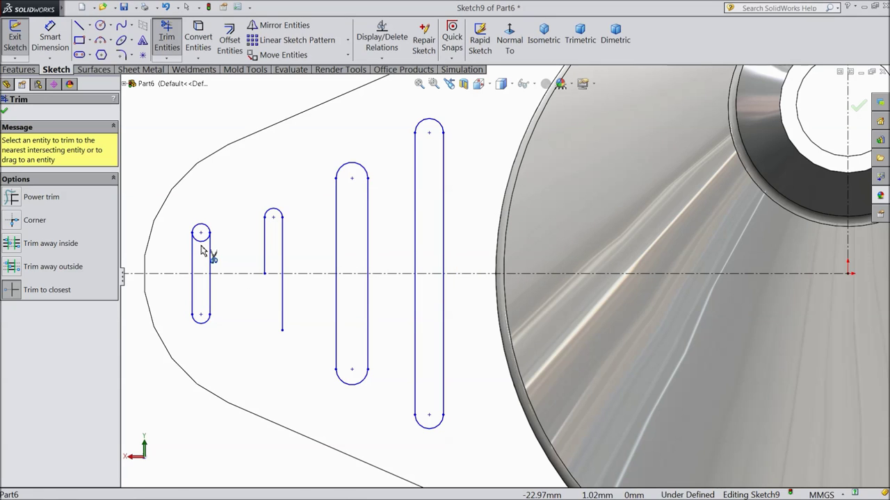
{"action": "left_click", "coordinate": [4, 111]}
Redraw the bottom circle of the second-shortest slot with a radius of about 0.32 mm, reaching its right side line's lower end.
{"action": "left_click", "coordinate": [100, 26]}
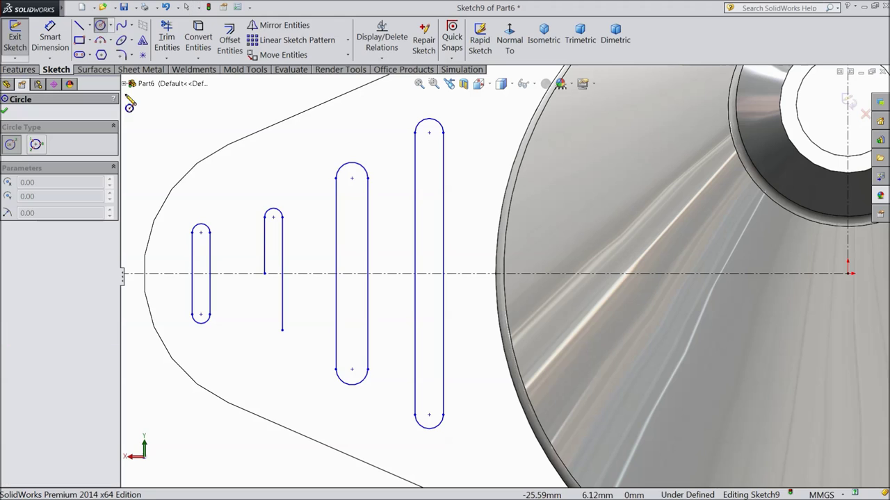
{"action": "left_click", "coordinate": [273, 330]}
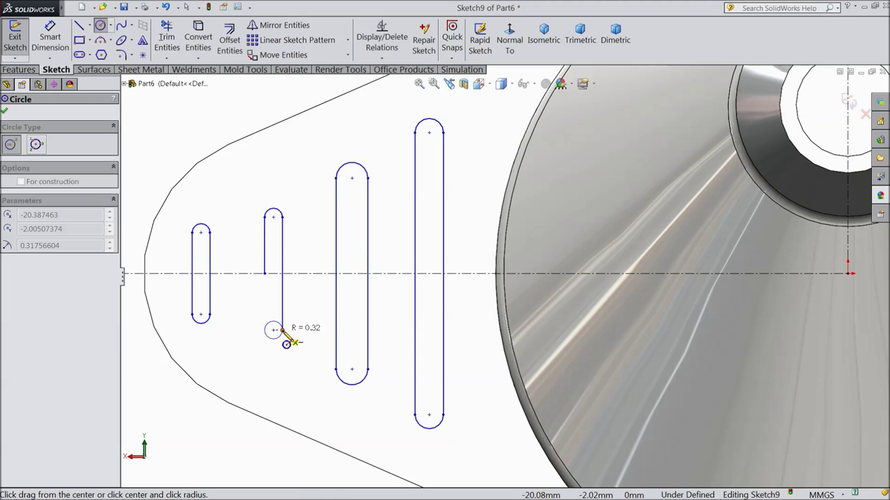
{"action": "left_click", "coordinate": [287, 344]}
Draw a vertical line from the second-shortest slot's open left side at the centerline down to the bottom circle's left edge.
{"action": "left_click", "coordinate": [79, 25]}
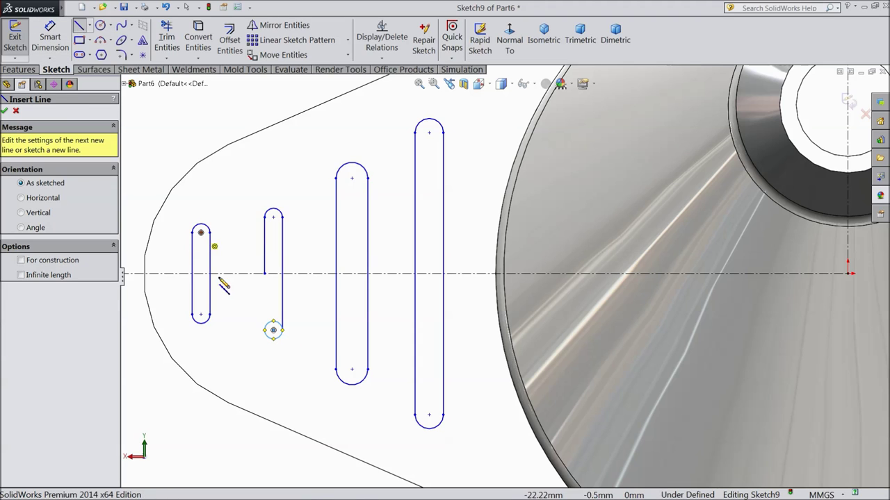
{"action": "left_click", "coordinate": [265, 274]}
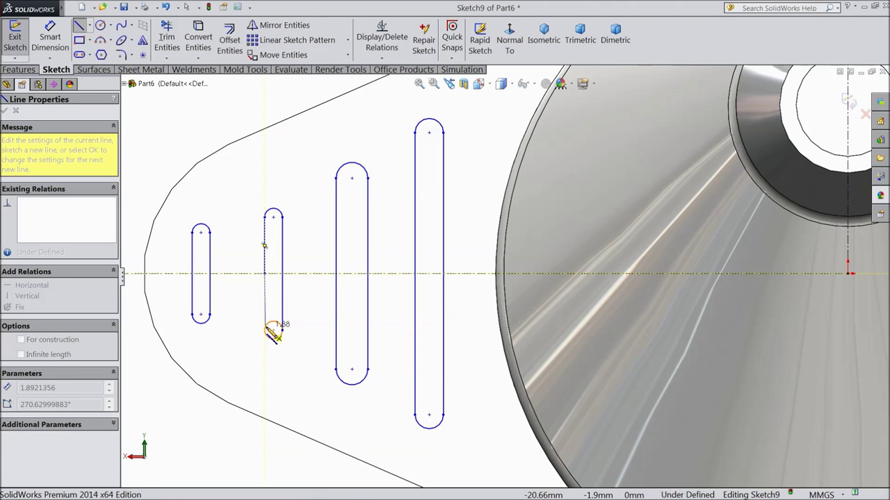
{"action": "right_click", "coordinate": [247, 342]}
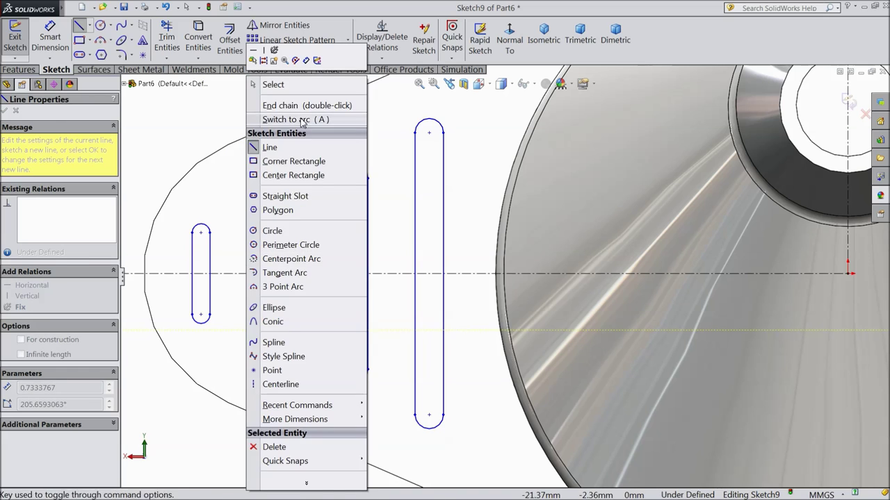
{"action": "left_click", "coordinate": [290, 85]}
Trim the inner half of the second-shortest slot's bottom circle to leave a rounded end.
{"action": "left_click", "coordinate": [167, 38]}
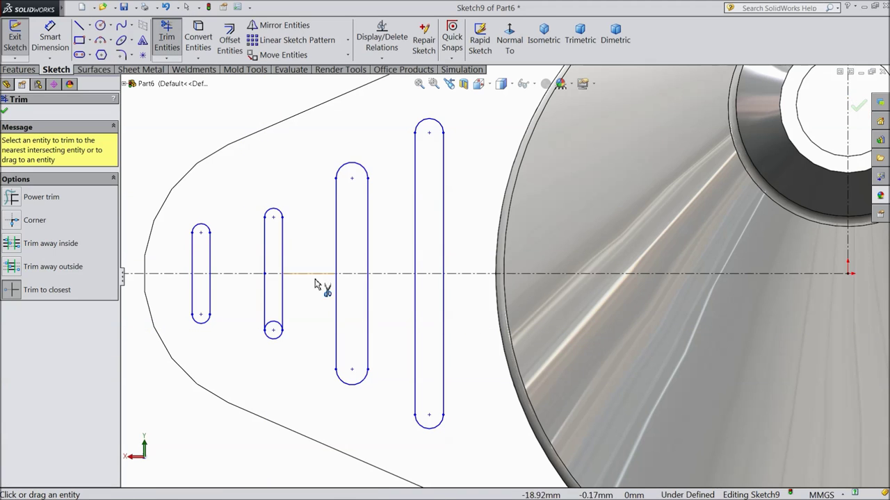
{"action": "scroll", "coordinate": [231, 323], "scroll_direction": "down", "scroll_amount": 3}
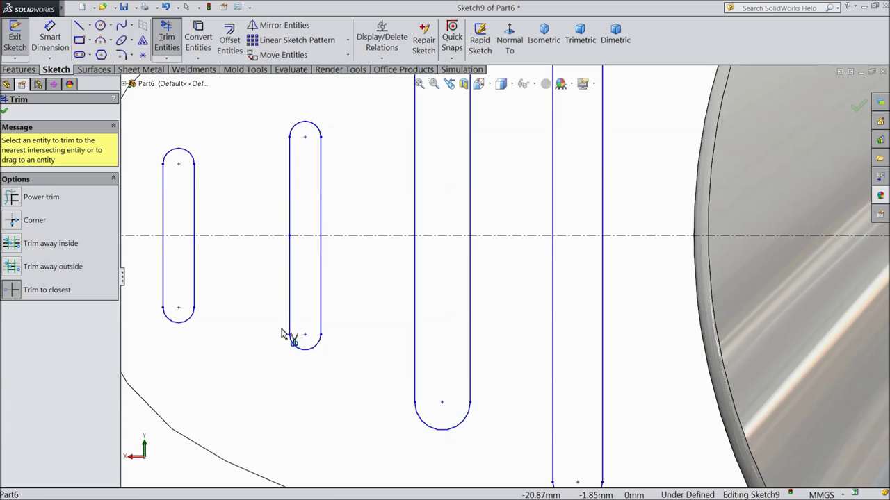
{"action": "scroll", "coordinate": [275, 323], "scroll_direction": "up", "scroll_amount": 3}
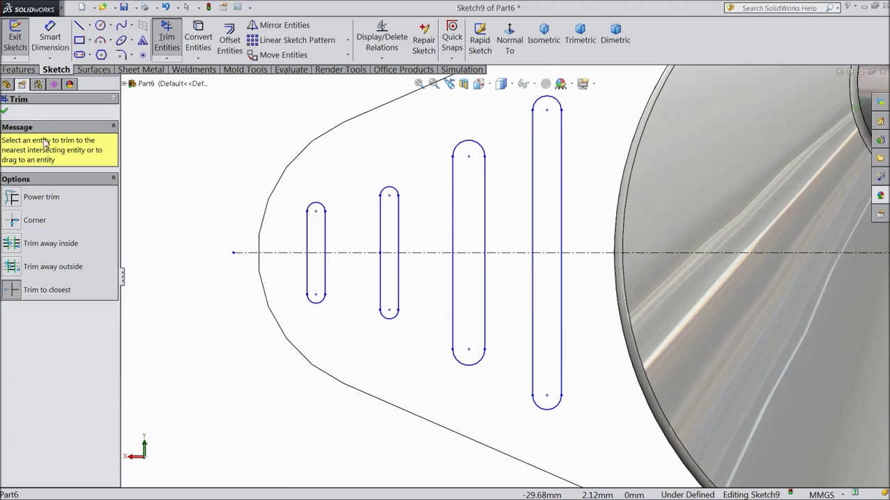
{"action": "left_click", "coordinate": [4, 113]}
Dimension the top arcs of the tallest and second-tallest slots with a radius of 0.5 mm each.
{"action": "scroll", "coordinate": [260, 315], "scroll_direction": "up", "scroll_amount": 3}
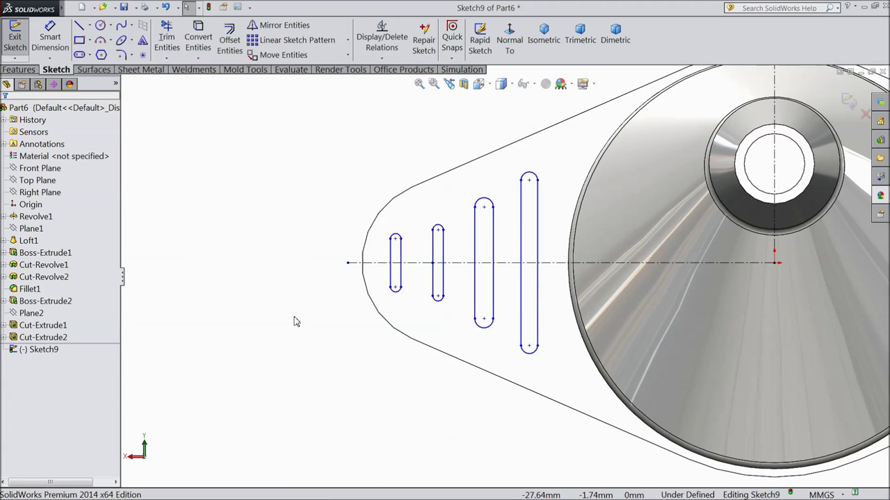
{"action": "left_click", "coordinate": [50, 36]}
{"action": "scroll", "coordinate": [552, 204], "scroll_direction": "down", "scroll_amount": 2}
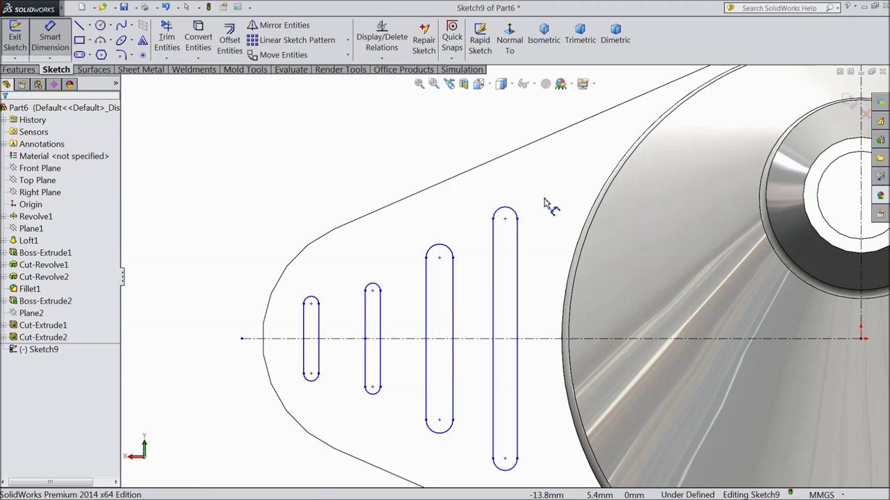
{"action": "left_click", "coordinate": [509, 209]}
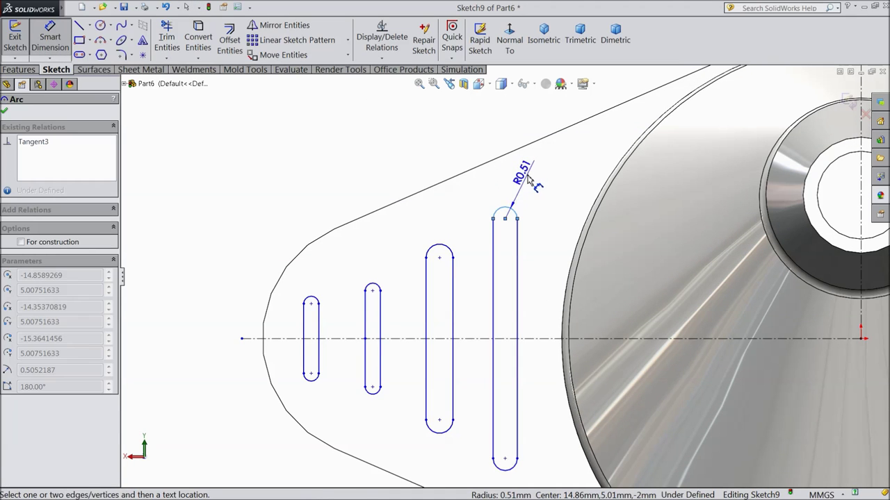
{"action": "left_click", "coordinate": [528, 179]}
{"action": "type", "text": "0.5"}
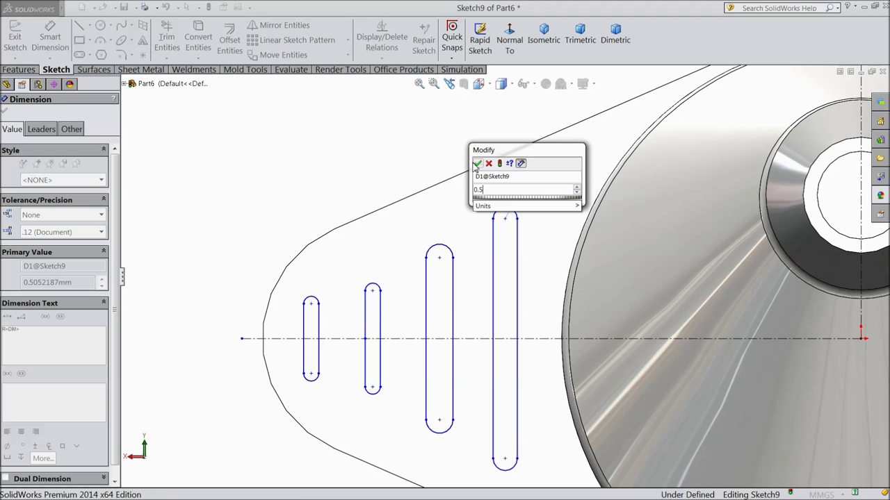
{"action": "left_click", "coordinate": [477, 164]}
{"action": "left_click", "coordinate": [449, 251]}
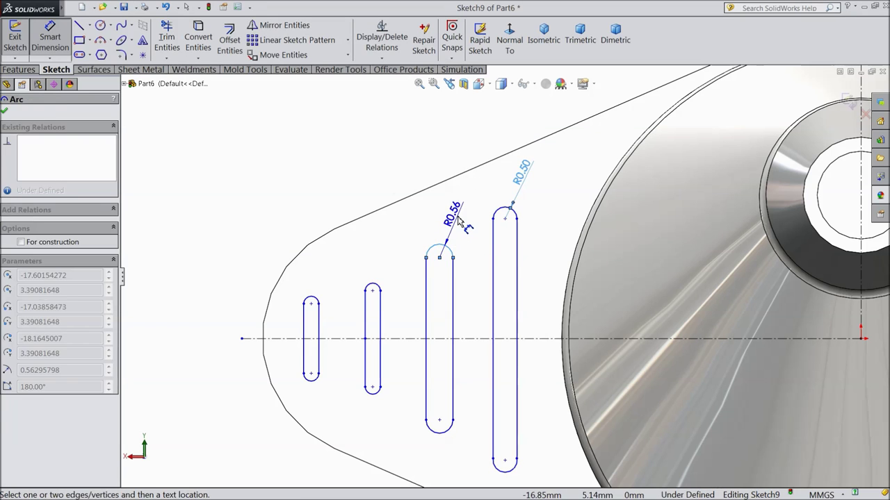
{"action": "left_click", "coordinate": [417, 215]}
{"action": "type", "text": "0.5"}
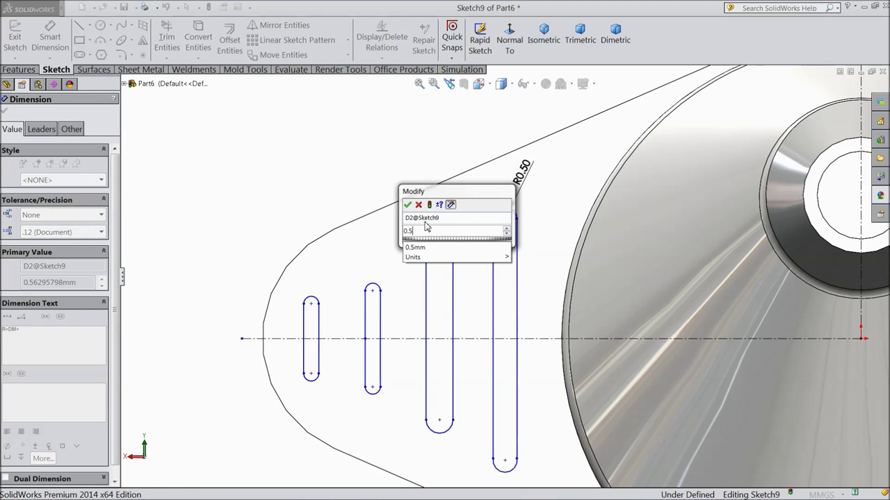
{"action": "left_click", "coordinate": [407, 204]}
Dimension the top arcs of the second-shortest and shortest slots with a radius of 0.5 mm each.
{"action": "left_click", "coordinate": [375, 289]}
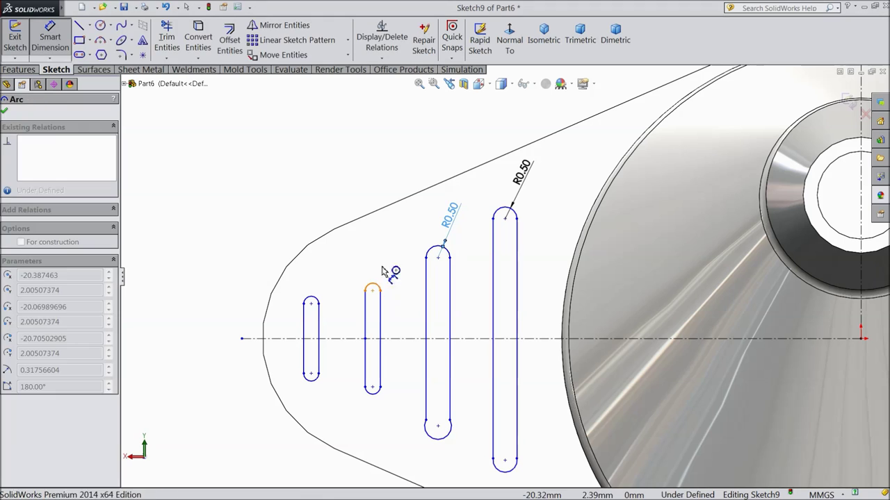
{"action": "left_click", "coordinate": [390, 250]}
{"action": "type", "text": "0.5"}
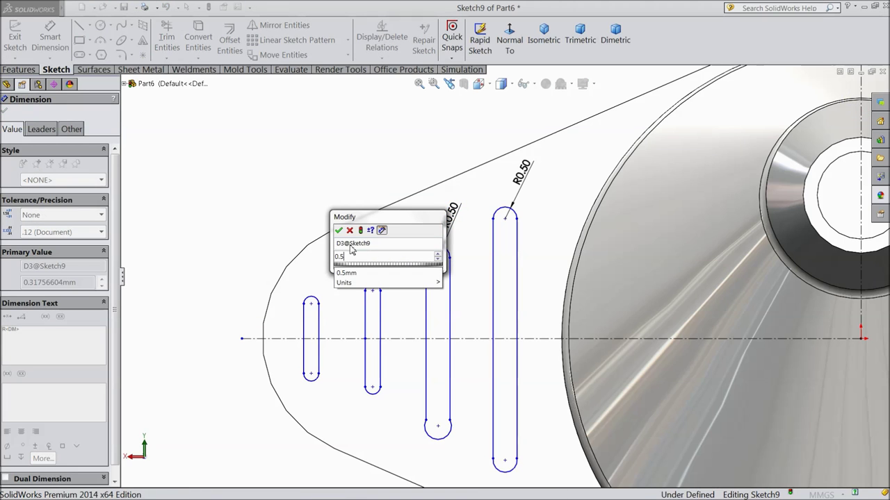
{"action": "left_click", "coordinate": [339, 230]}
{"action": "left_click", "coordinate": [310, 299]}
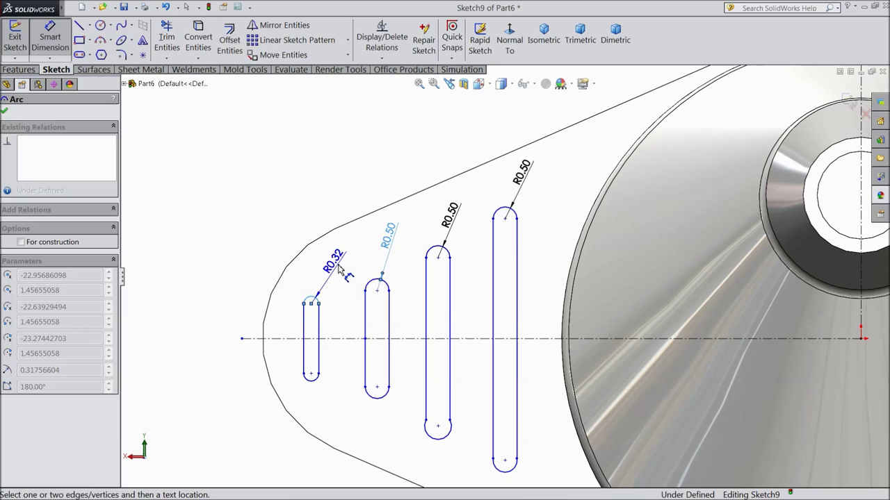
{"action": "left_click", "coordinate": [337, 272]}
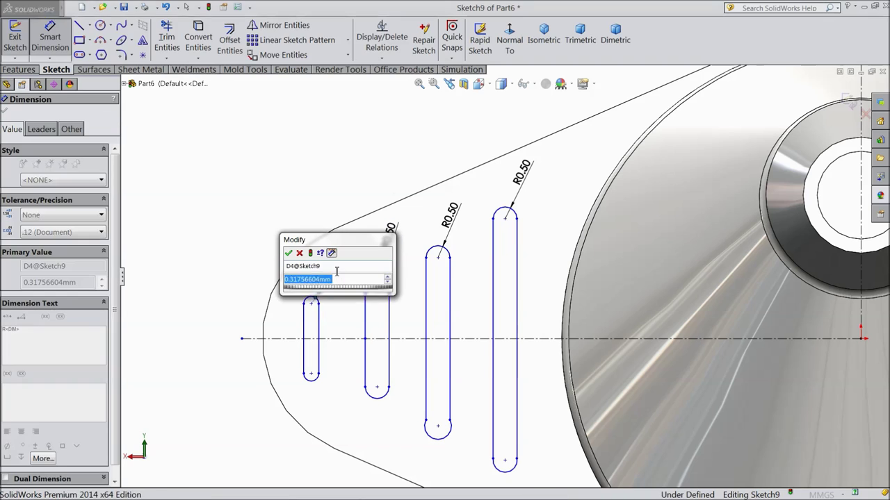
{"action": "left_click", "coordinate": [289, 254]}
Dimension the tallest slot's right side line 13 mm from the vertical centerline.
{"action": "scroll", "coordinate": [507, 292], "scroll_direction": "up", "scroll_amount": 2}
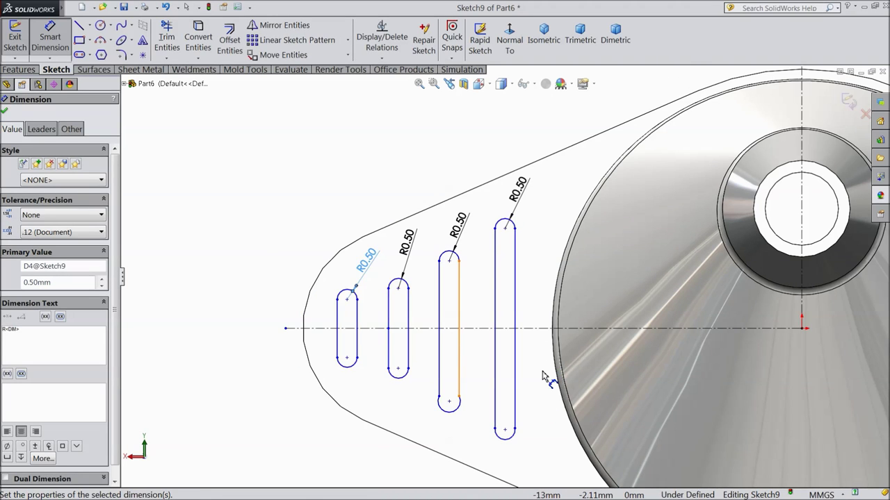
{"action": "scroll", "coordinate": [544, 376], "scroll_direction": "up", "scroll_amount": 3}
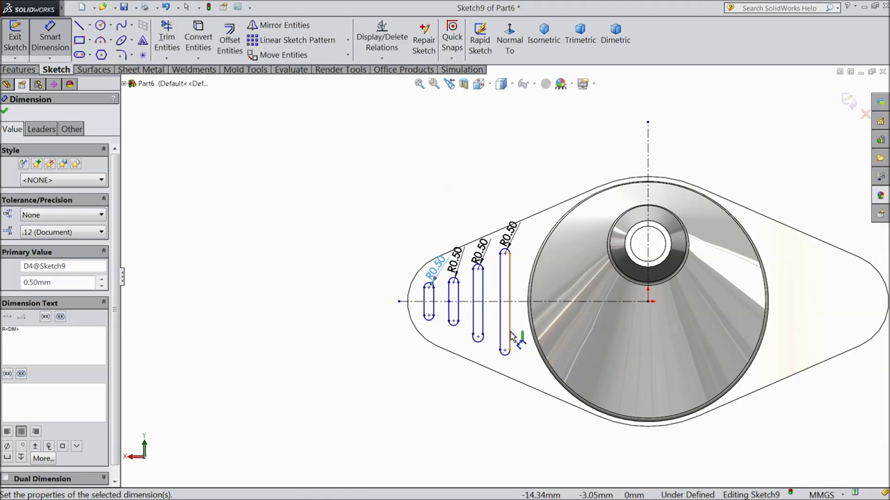
{"action": "left_click", "coordinate": [508, 337]}
{"action": "left_click", "coordinate": [646, 229]}
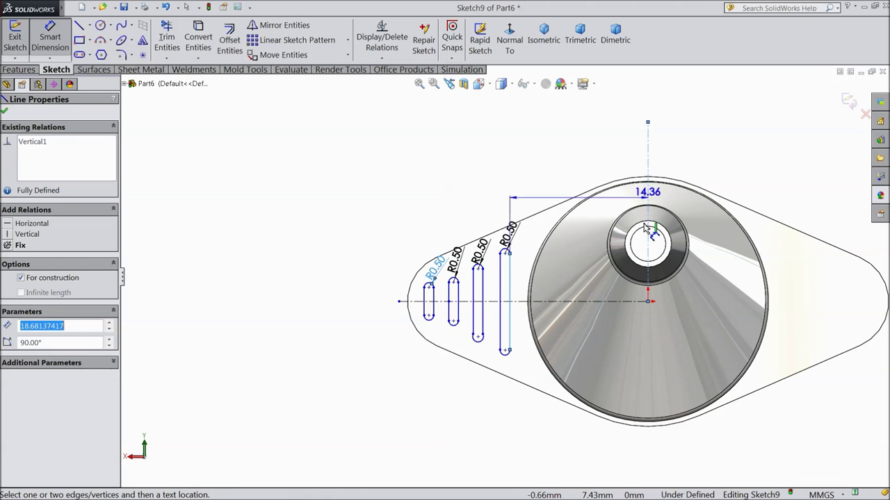
{"action": "left_click", "coordinate": [577, 438]}
{"action": "type", "text": "13"}
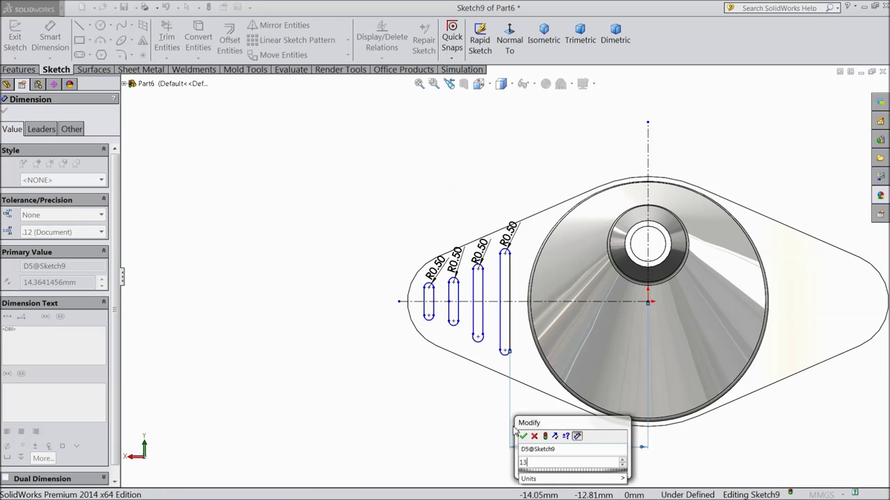
{"action": "left_click", "coordinate": [523, 437]}
Dimension the spacing between the right side lines of the tallest and second-tallest slots as 3 mm.
{"action": "scroll", "coordinate": [556, 332], "scroll_direction": "down", "scroll_amount": 3}
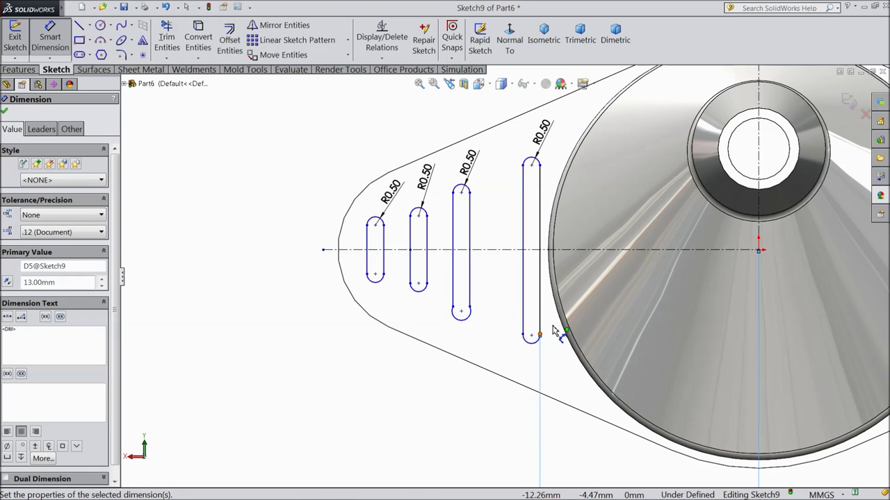
{"action": "left_click", "coordinate": [540, 328]}
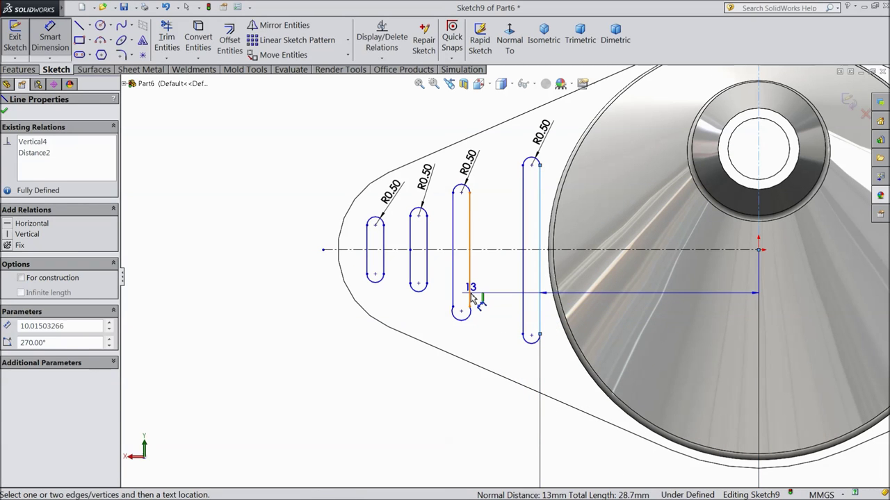
{"action": "left_click", "coordinate": [470, 300]}
{"action": "left_click", "coordinate": [490, 426]}
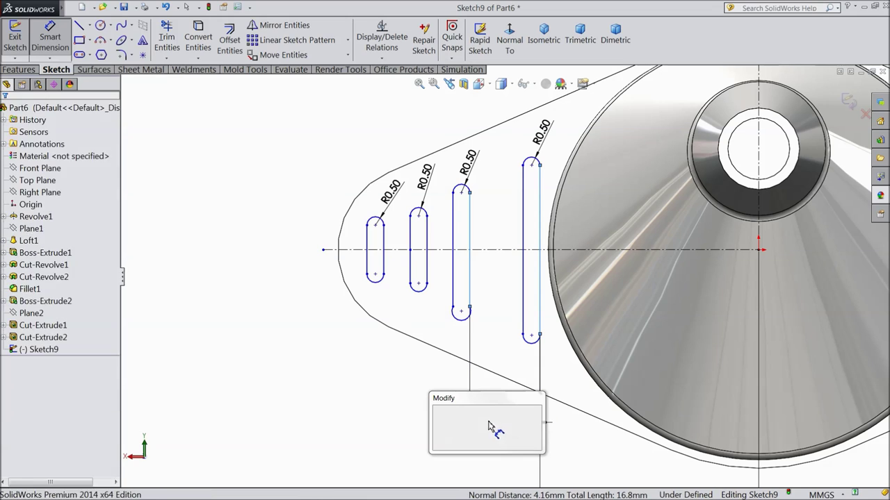
{"action": "type", "text": "3"}
{"action": "key", "text": "Return"}
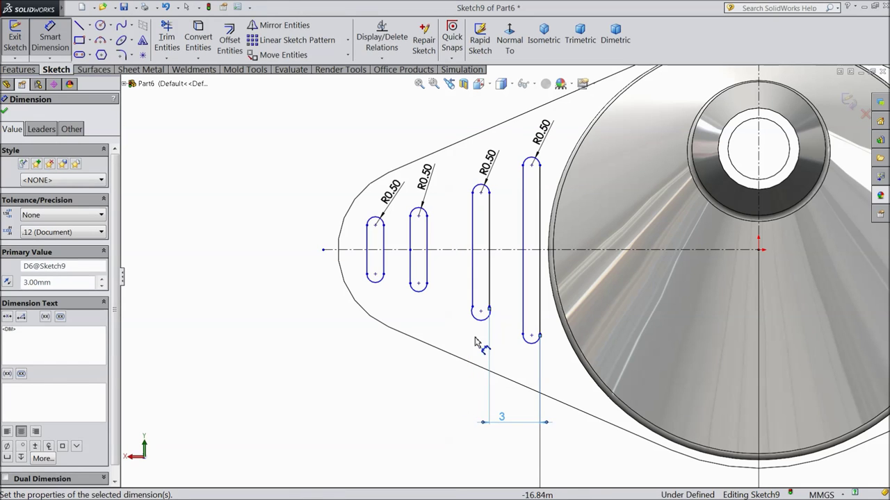
Dimension the spacing between the right side lines of the second-tallest and second-shortest slots as 3 mm.
{"action": "left_click", "coordinate": [427, 276]}
{"action": "left_click", "coordinate": [490, 295]}
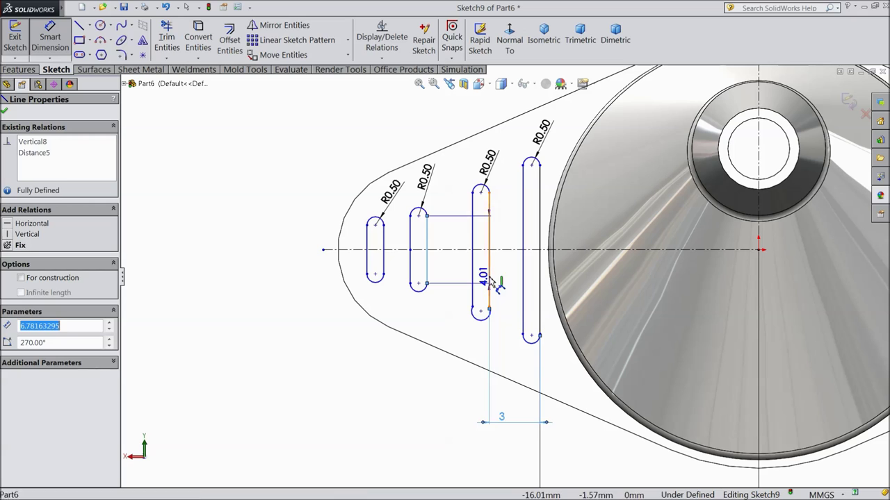
{"action": "left_click", "coordinate": [448, 381]}
{"action": "type", "text": "3"}
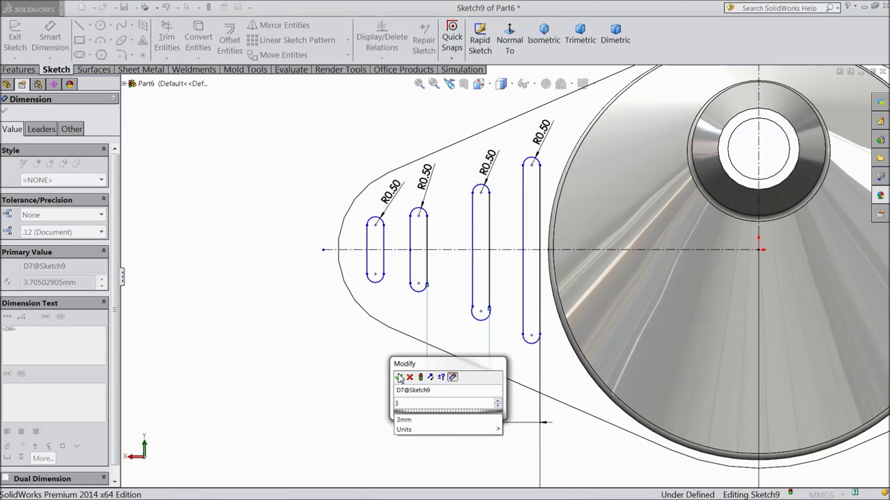
{"action": "left_click", "coordinate": [400, 377]}
Dimension the spacing between the right side lines of the second-shortest and shortest slots as 3 mm.
{"action": "left_click", "coordinate": [385, 270]}
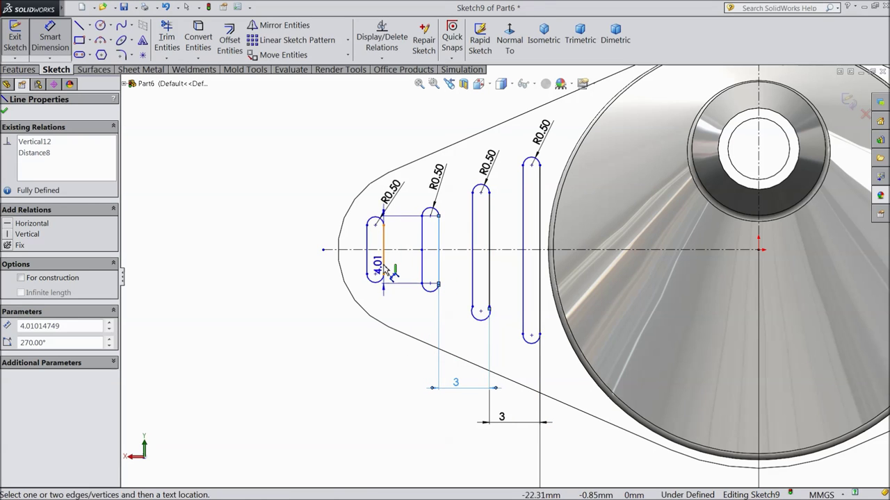
{"action": "left_click", "coordinate": [421, 277]}
{"action": "left_click", "coordinate": [392, 375]}
{"action": "type", "text": "3"}
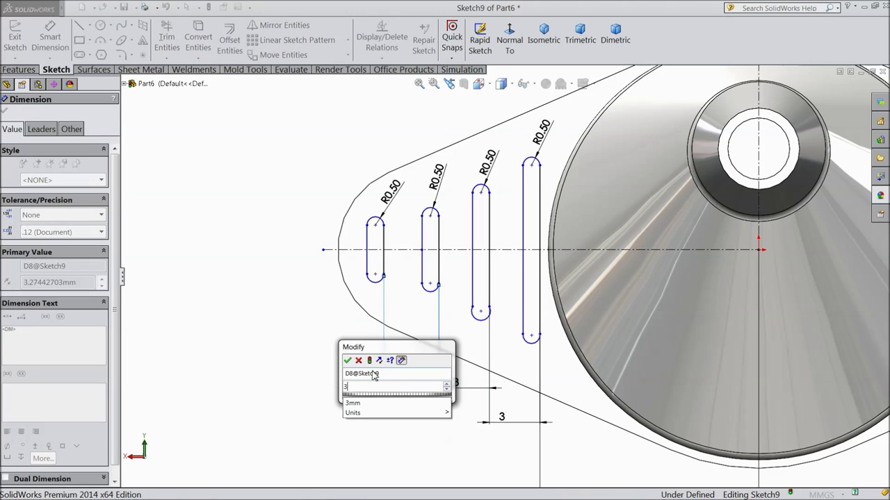
{"action": "left_click", "coordinate": [347, 360]}
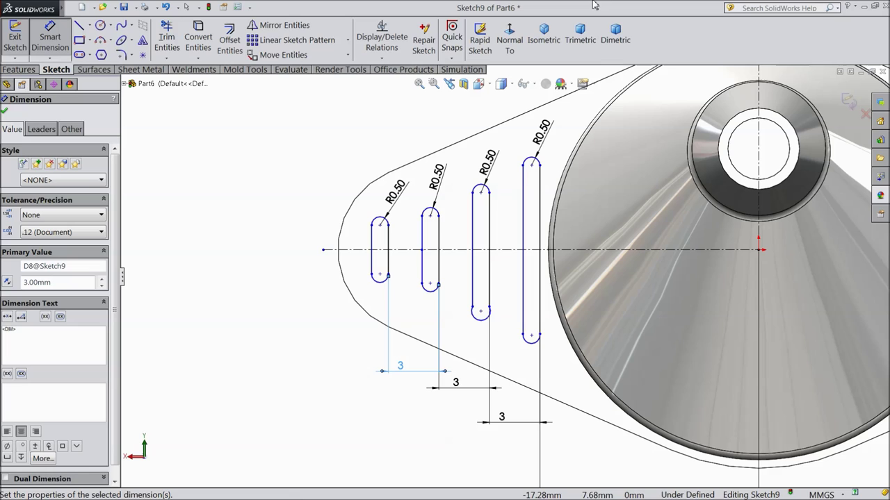
Dimension the center of the tallest slot's top arc 7 mm above the horizontal centerline.
{"action": "left_click", "coordinate": [532, 166]}
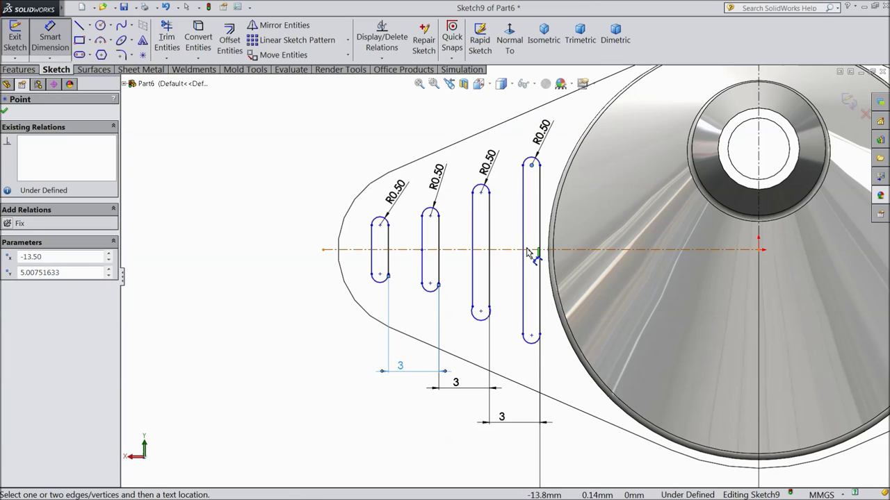
{"action": "left_click", "coordinate": [532, 250]}
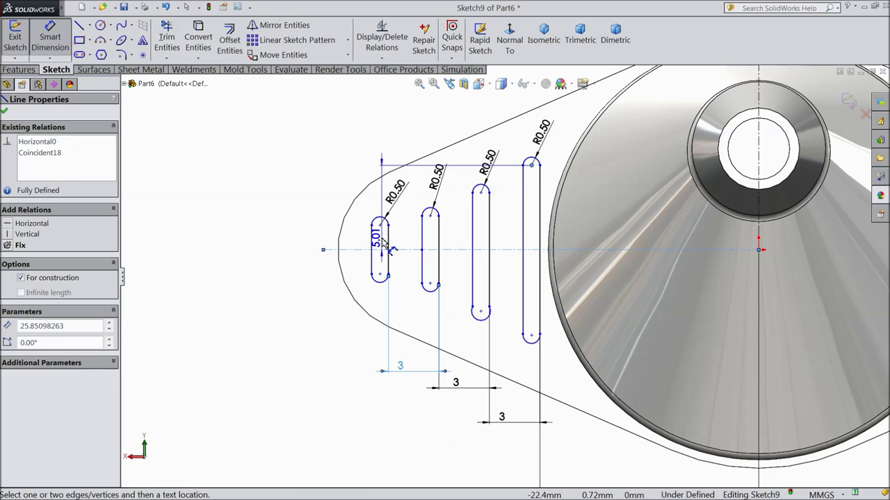
{"action": "left_click", "coordinate": [219, 217]}
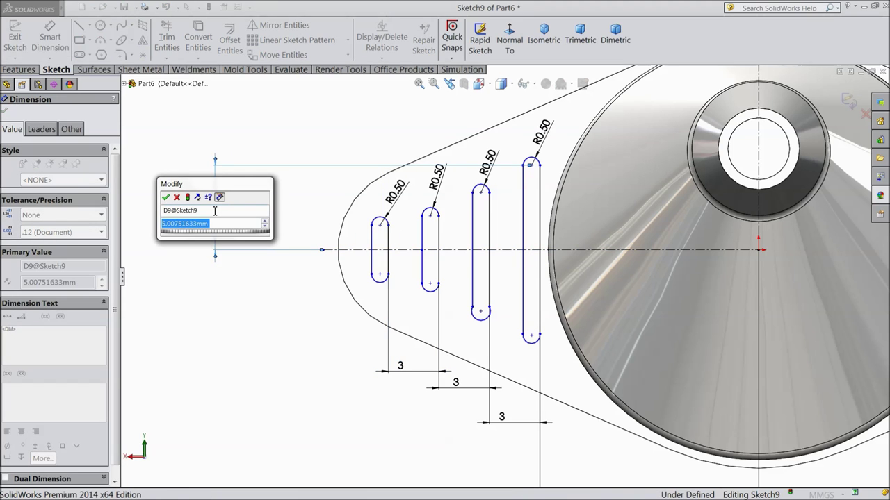
{"action": "type", "text": "7"}
{"action": "left_click", "coordinate": [165, 198]}
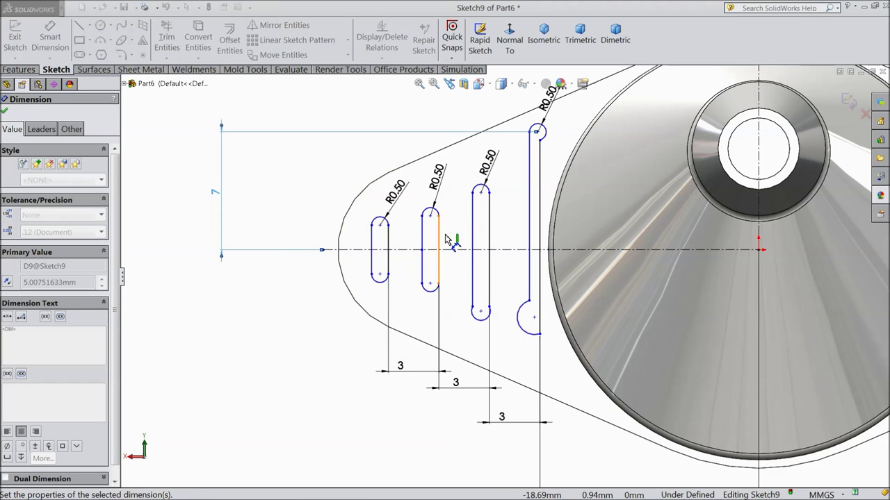
Try to dimension the center of the second-tallest slot's top arc 6 mm above the horizontal centerline, and undo that value change.
{"action": "left_click", "coordinate": [480, 192]}
{"action": "left_click", "coordinate": [481, 250]}
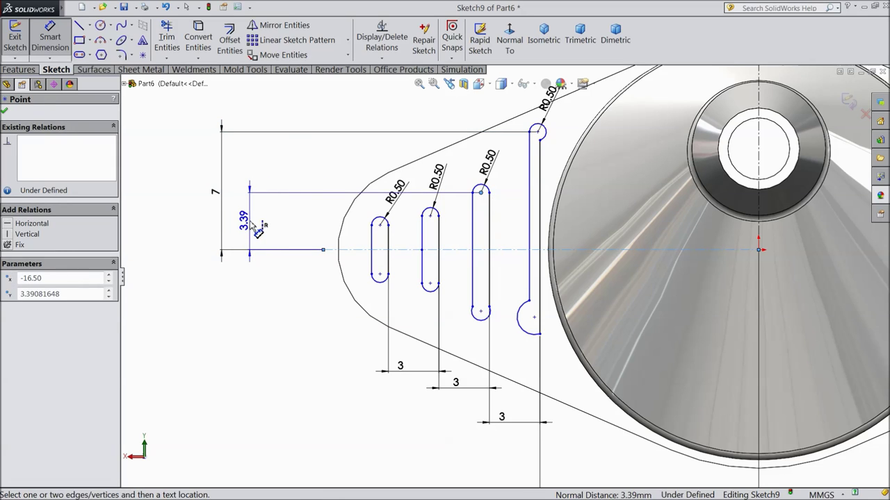
{"action": "left_click", "coordinate": [256, 229]}
{"action": "type", "text": "4.5"}
{"action": "double_click", "coordinate": [237, 236]}
{"action": "type", "text": "6"}
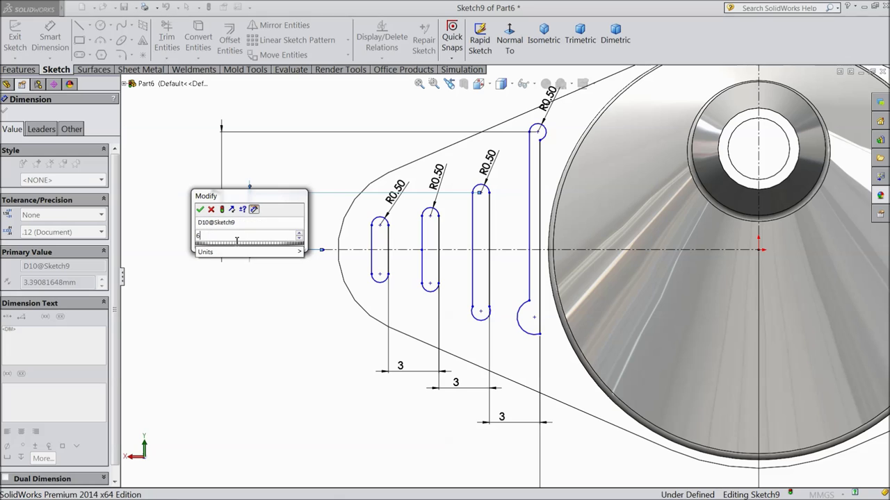
{"action": "left_click", "coordinate": [200, 209]}
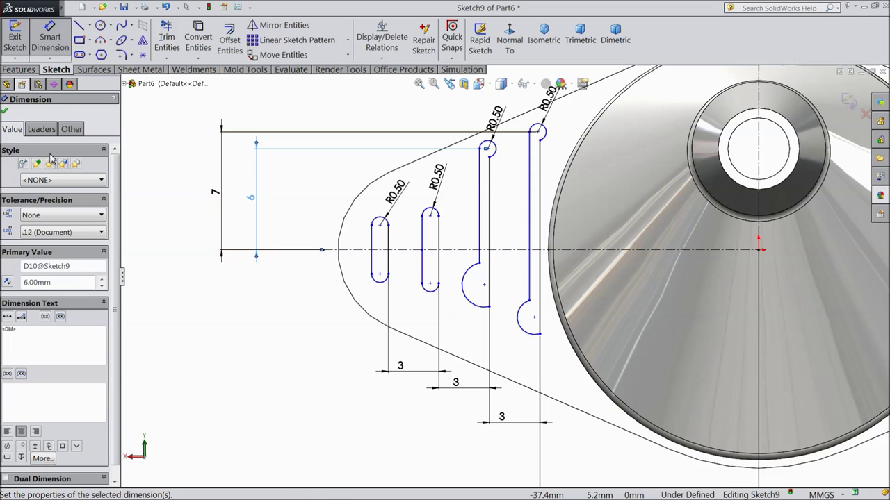
{"action": "left_click", "coordinate": [5, 113]}
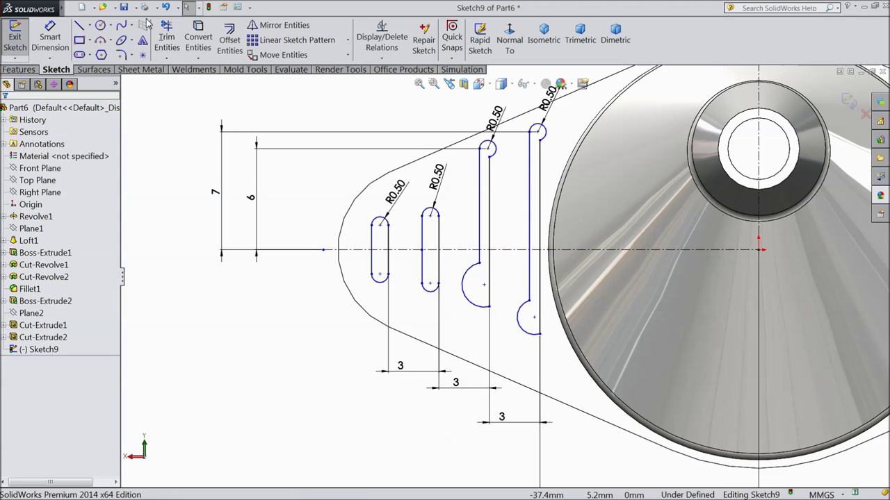
{"action": "left_click", "coordinate": [165, 8]}
Add a horizontal relation between the second-tallest slot's bottom arc center and the lower endpoint of its right side line.
{"action": "scroll", "coordinate": [483, 313], "scroll_direction": "down", "scroll_amount": 3}
{"action": "left_click", "coordinate": [478, 310]}
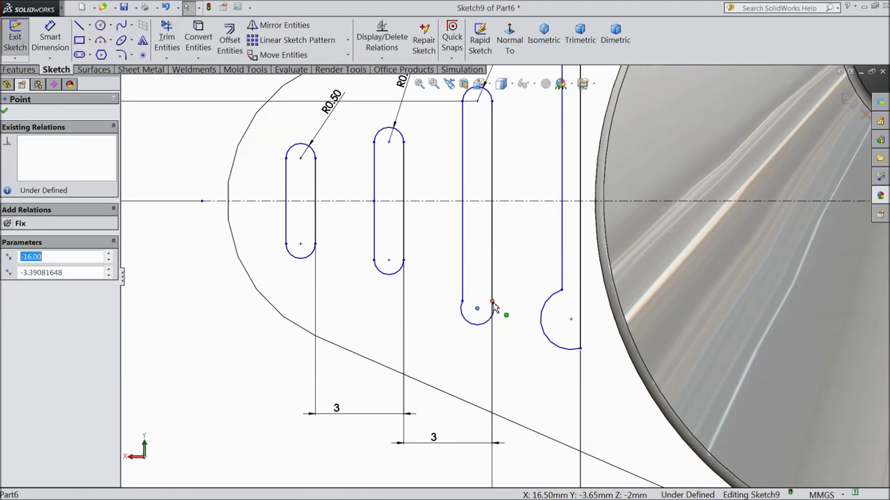
{"action": "left_click", "coordinate": [493, 306], "text": "ctrl"}
{"action": "left_click", "coordinate": [519, 271]}
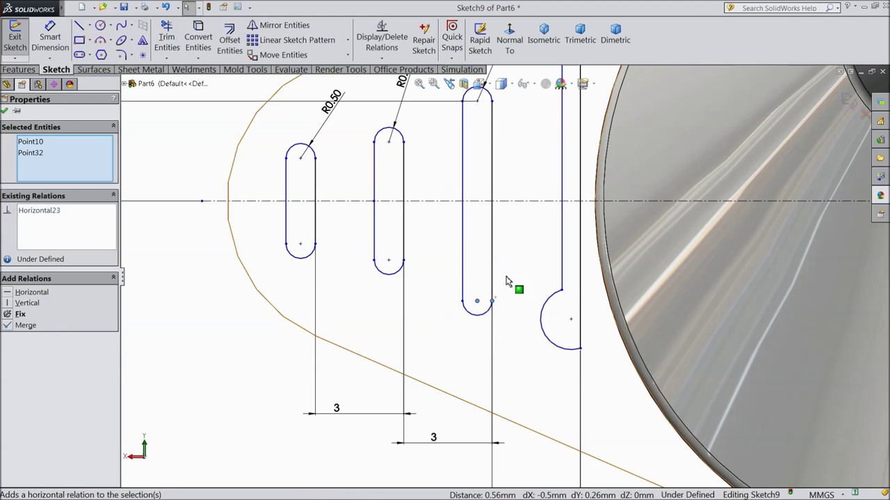
{"action": "scroll", "coordinate": [499, 287], "scroll_direction": "up", "scroll_amount": 2}
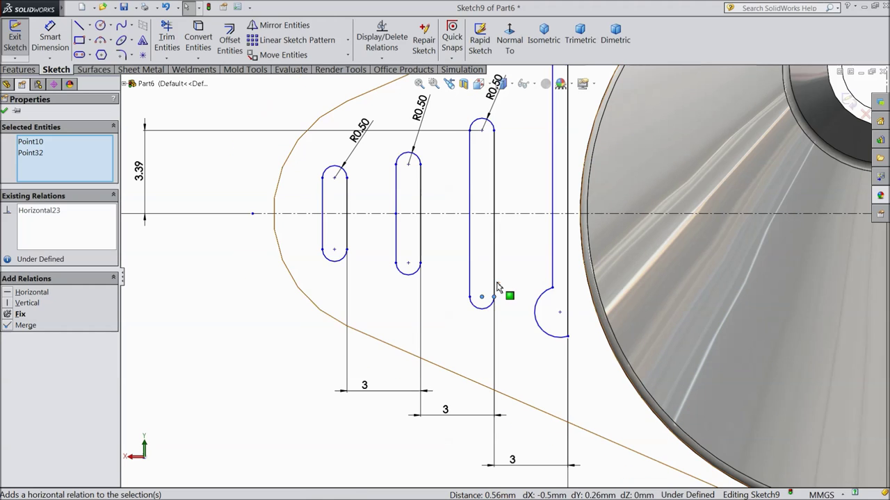
{"action": "left_click", "coordinate": [271, 325]}
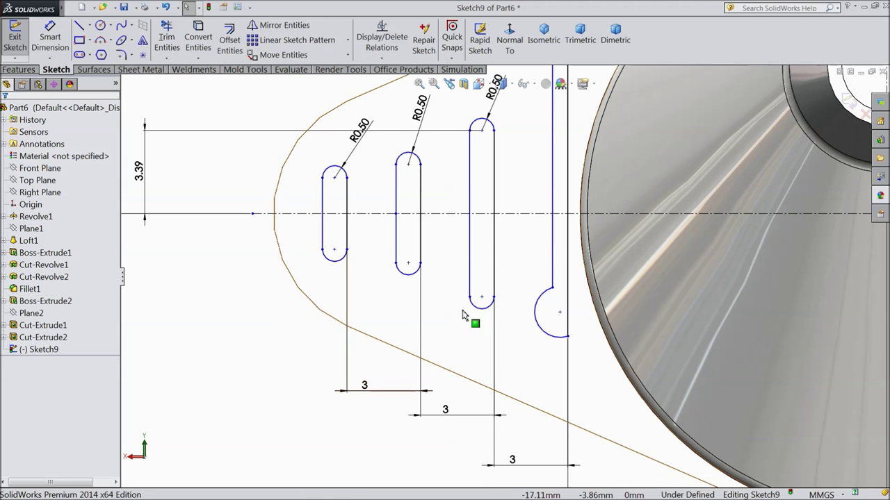
Try to make the tallest slot's bottom arc center horizontal with the lower endpoint of its left side line.
{"action": "scroll", "coordinate": [514, 302], "scroll_direction": "down", "scroll_amount": 2}
{"action": "scroll", "coordinate": [556, 309], "scroll_direction": "up", "scroll_amount": 3}
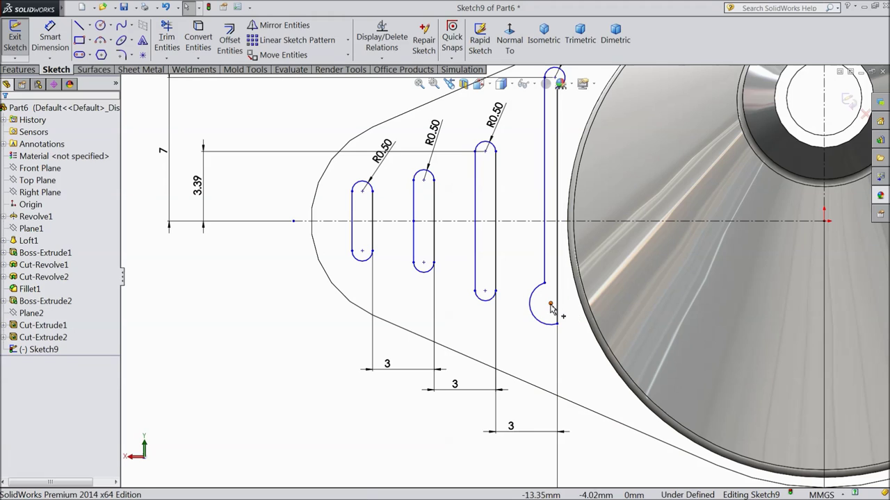
{"action": "left_click", "coordinate": [549, 306]}
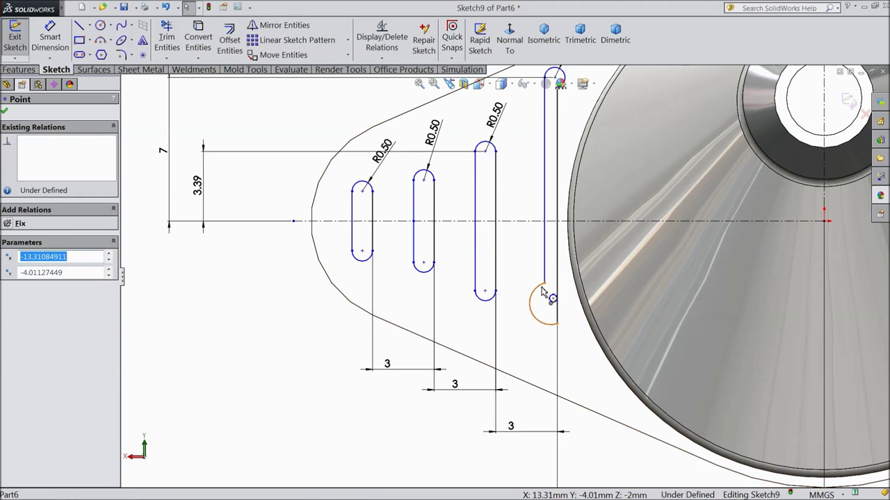
{"action": "left_click", "coordinate": [577, 283], "text": "ctrl"}
{"action": "left_click", "coordinate": [574, 254]}
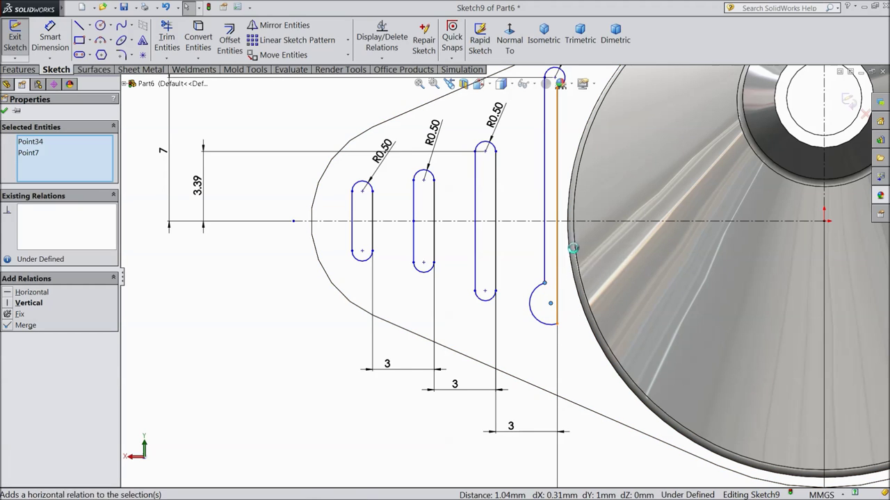
Undo the horizontal relations on the two tallest slots and the tallest slot's 7 mm height.
{"action": "scroll", "coordinate": [490, 314], "scroll_direction": "up", "scroll_amount": 1}
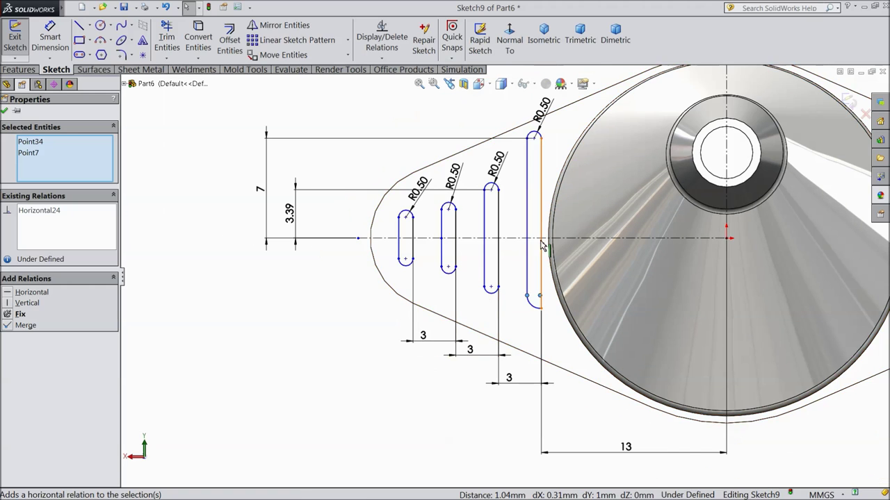
{"action": "scroll", "coordinate": [515, 327], "scroll_direction": "down", "scroll_amount": 4}
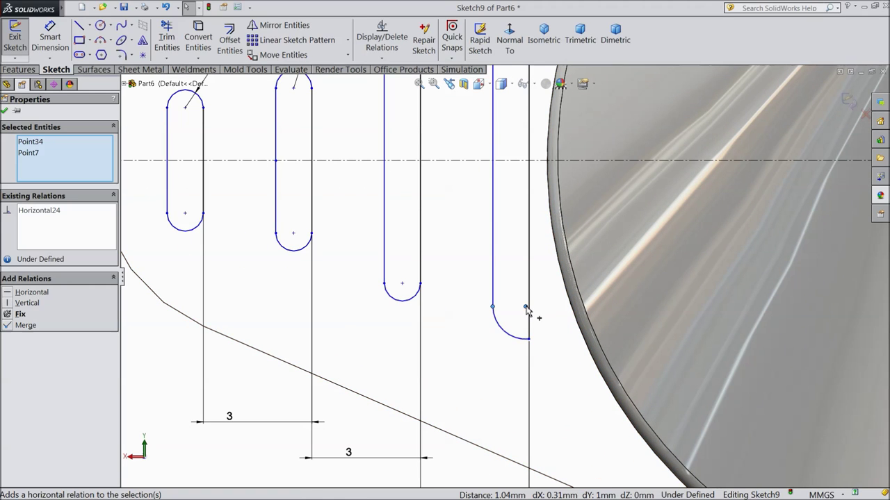
{"action": "scroll", "coordinate": [524, 309], "scroll_direction": "up", "scroll_amount": 4}
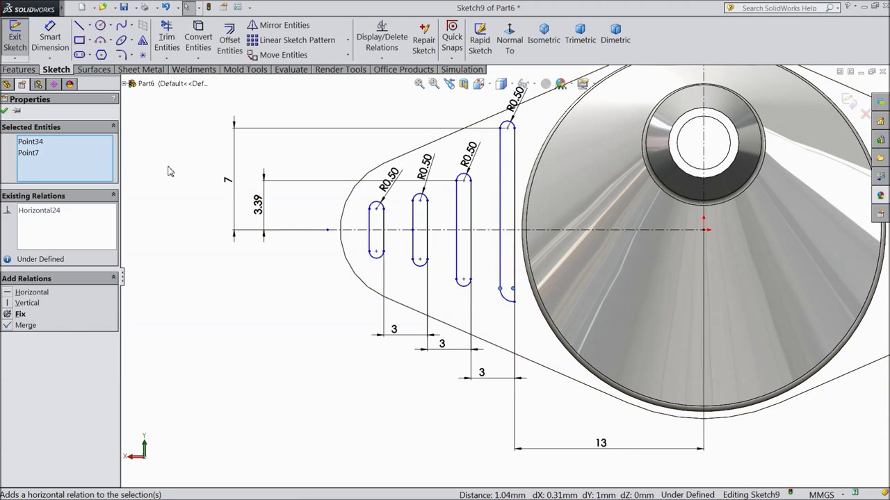
{"action": "left_click", "coordinate": [166, 7]}
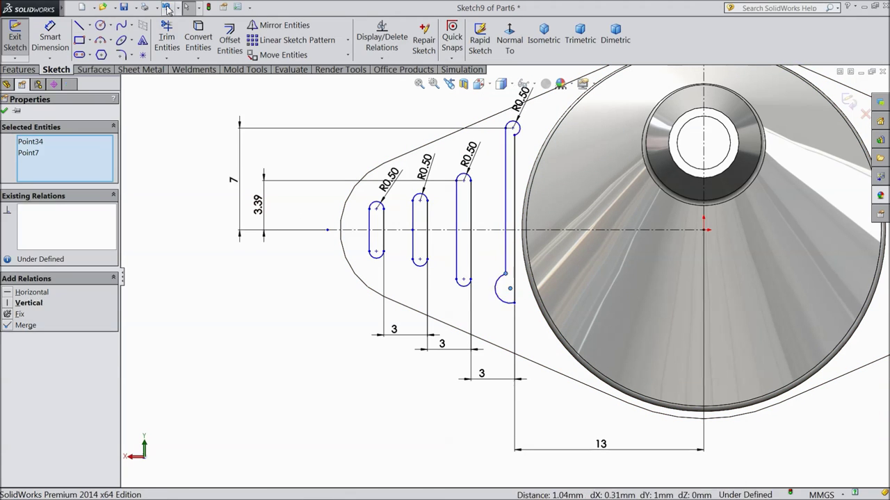
{"action": "left_click", "coordinate": [166, 7]}
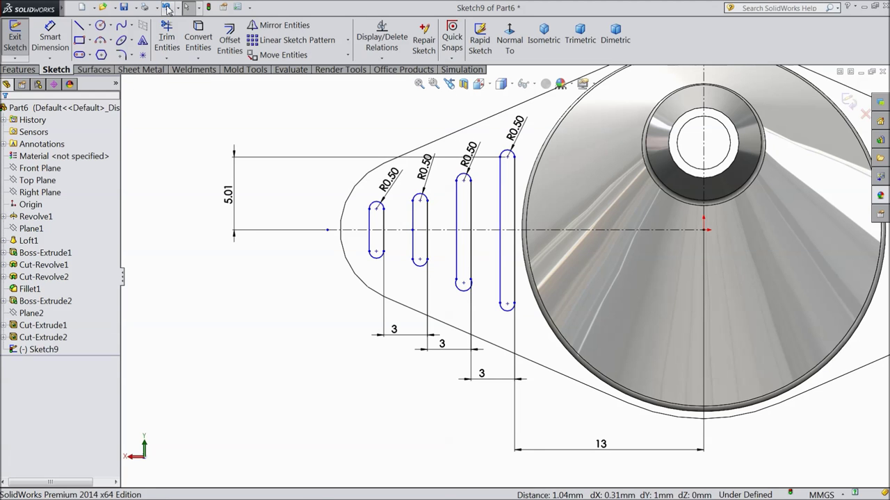
Make the tallest slot's bottom and top arc centers each horizontal with the adjacent endpoint of its right side line.
{"action": "scroll", "coordinate": [556, 216], "scroll_direction": "down", "scroll_amount": 3}
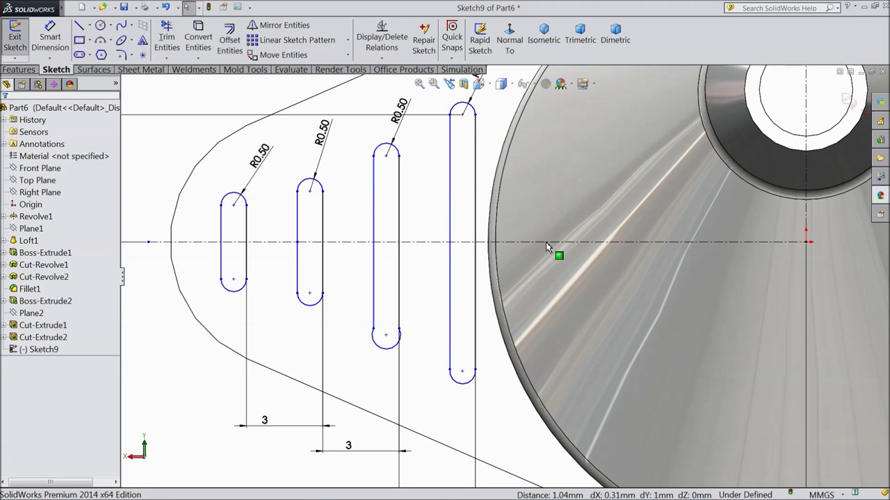
{"action": "left_click", "coordinate": [475, 372]}
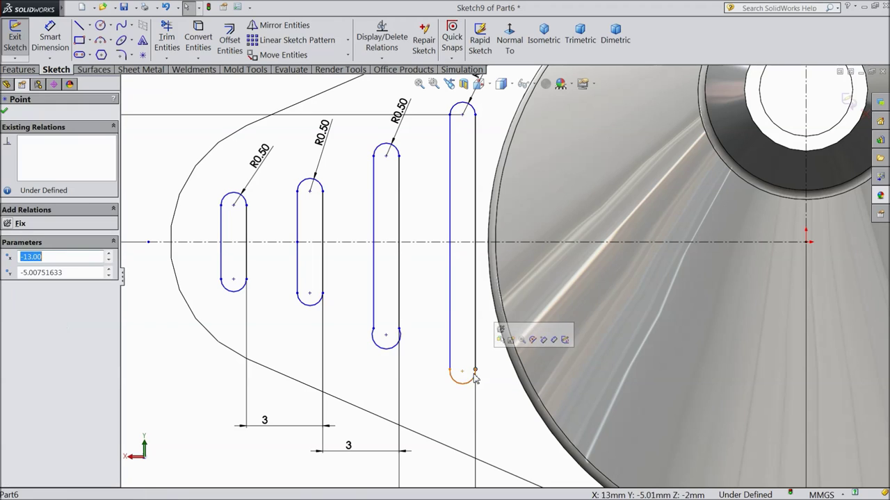
{"action": "left_click", "coordinate": [462, 371], "text": "ctrl"}
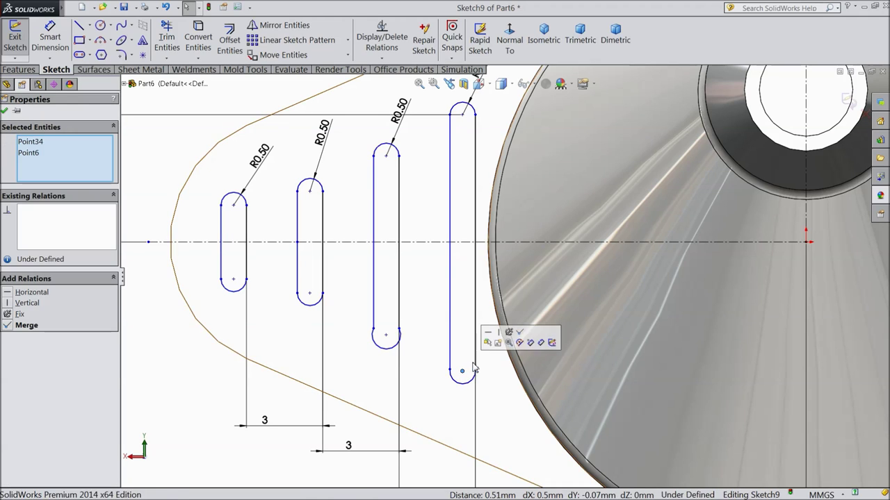
{"action": "left_click", "coordinate": [492, 339]}
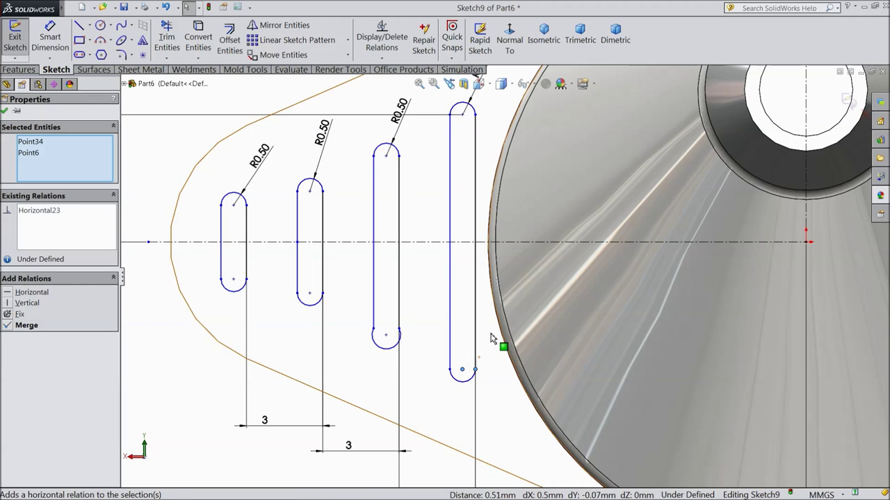
{"action": "left_click", "coordinate": [476, 116]}
{"action": "left_click", "coordinate": [462, 114], "text": "ctrl"}
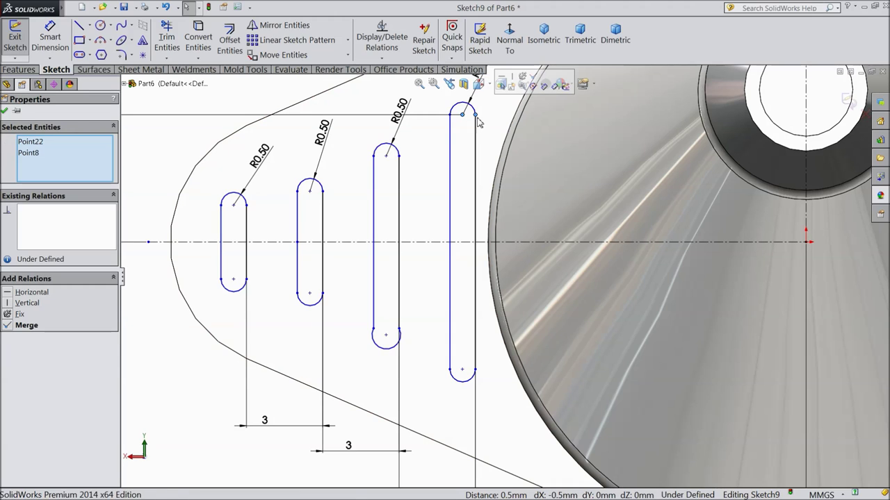
{"action": "left_click", "coordinate": [510, 87]}
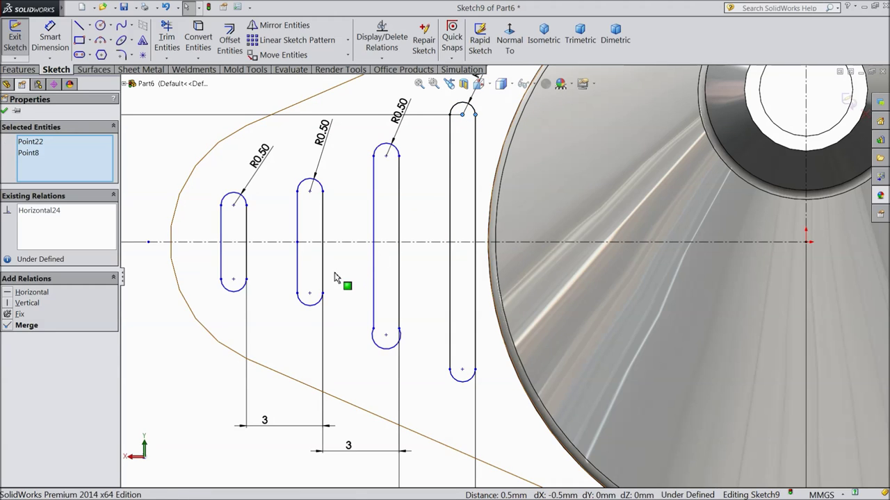
Make the second-tallest slot's bottom arc center horizontal with the lower endpoints of both its side lines.
{"action": "left_click", "coordinate": [399, 334]}
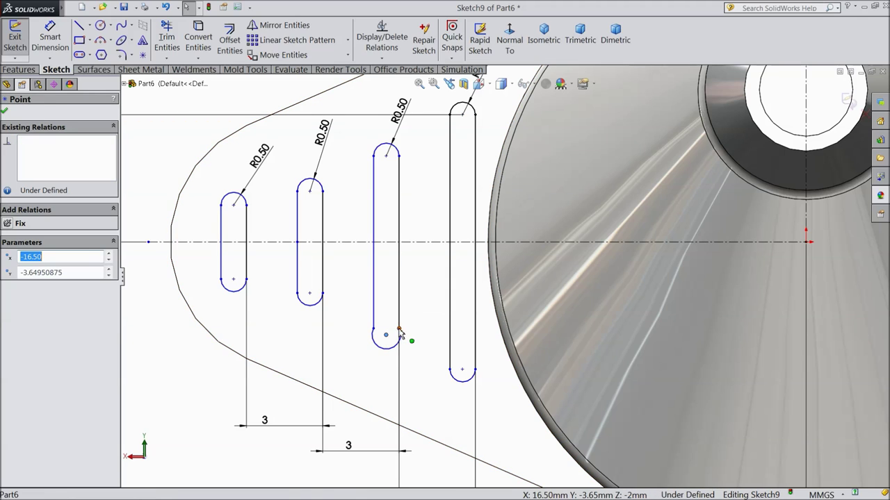
{"action": "left_click", "coordinate": [386, 335], "text": "ctrl"}
{"action": "left_click", "coordinate": [427, 296]}
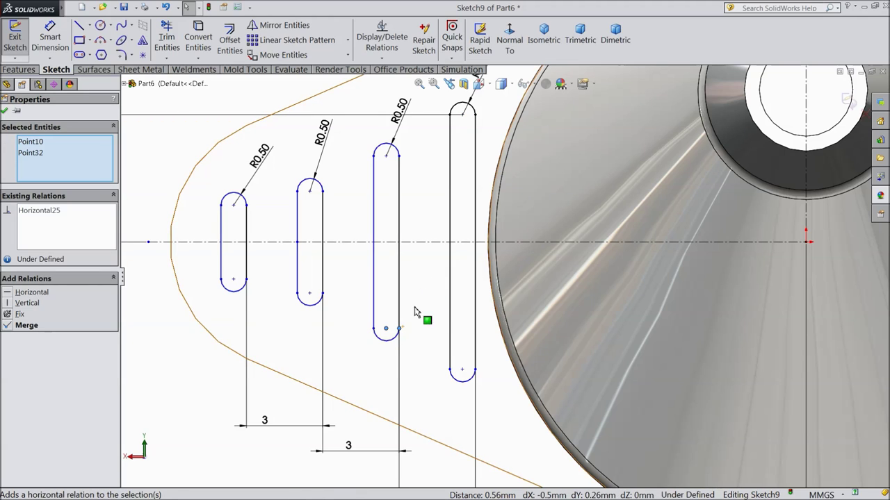
{"action": "left_click", "coordinate": [375, 329]}
{"action": "left_click", "coordinate": [399, 328], "text": "ctrl"}
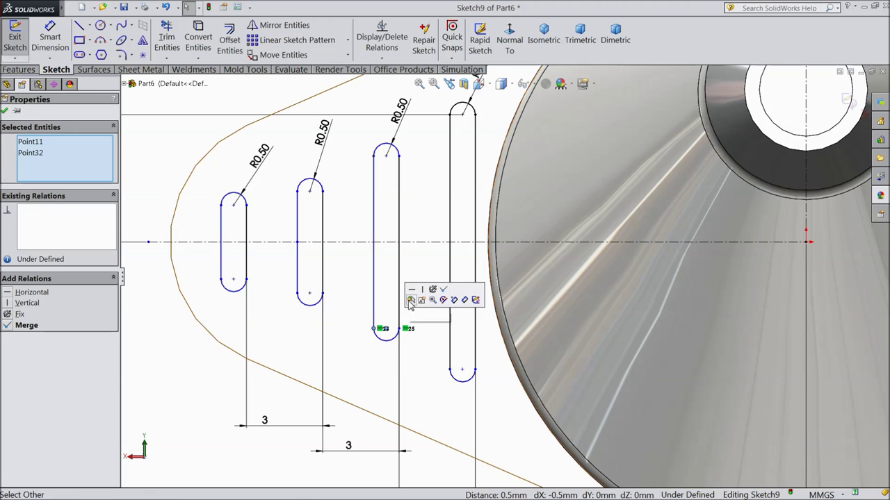
{"action": "left_click", "coordinate": [412, 289]}
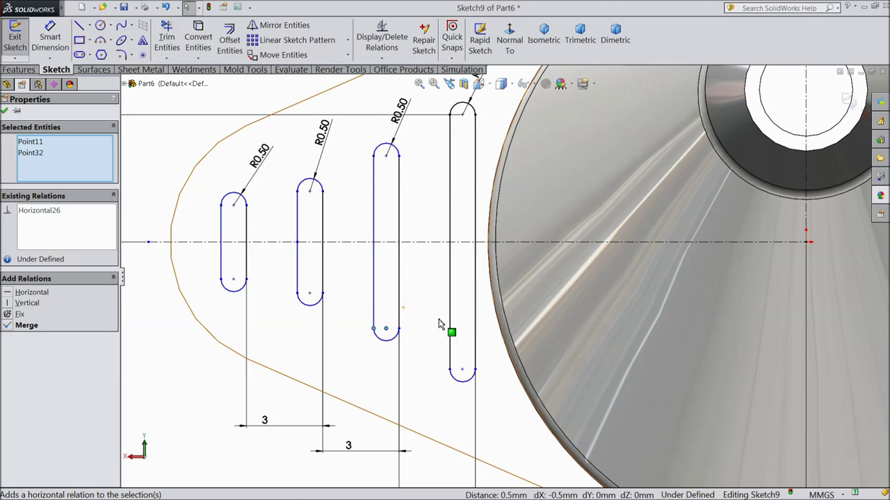
Add a horizontal relation between the tallest slot's bottom arc center and the lower endpoint of its left side line.
{"action": "left_click", "coordinate": [450, 370]}
{"action": "left_click", "coordinate": [476, 370], "text": "ctrl"}
{"action": "left_click", "coordinate": [476, 336]}
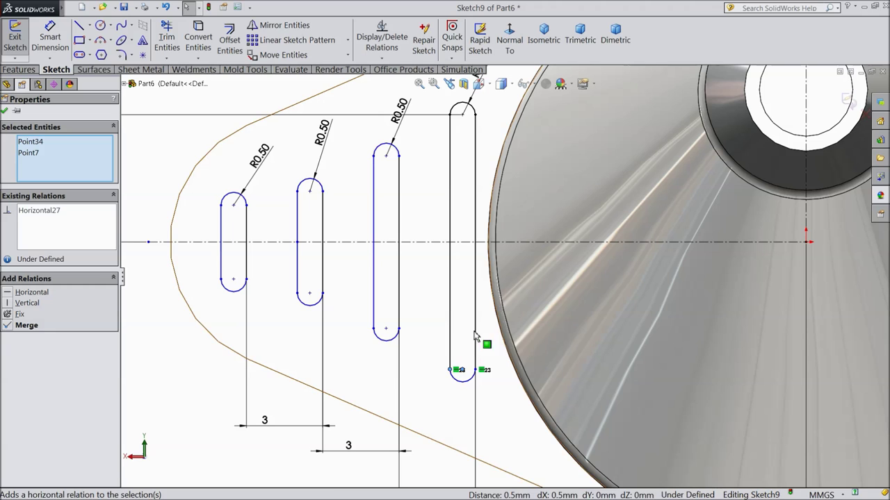
Set the height of the tallest slot's top arc center above the horizontal centerline to 7 mm.
{"action": "key", "text": "f"}
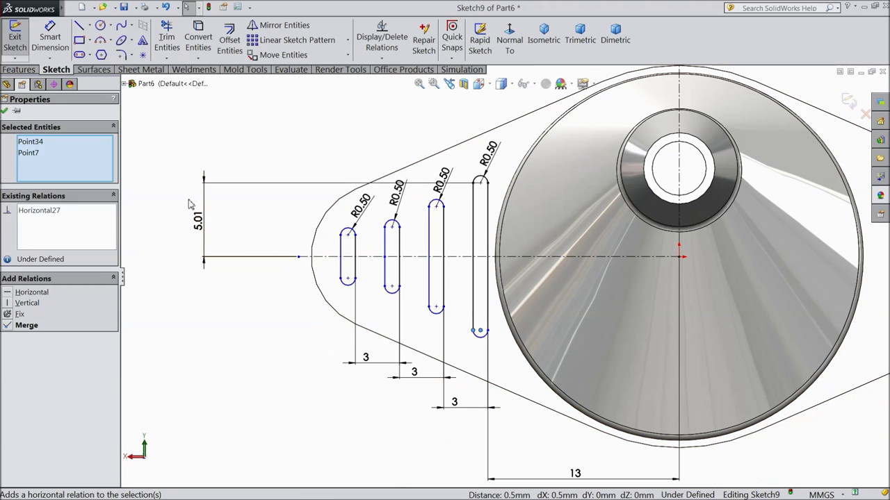
{"action": "left_click", "coordinate": [50, 38]}
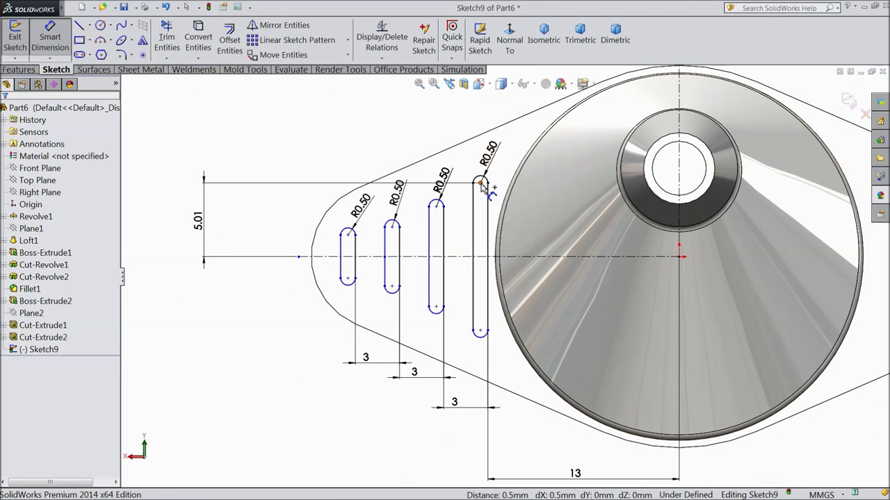
{"action": "left_click", "coordinate": [480, 183]}
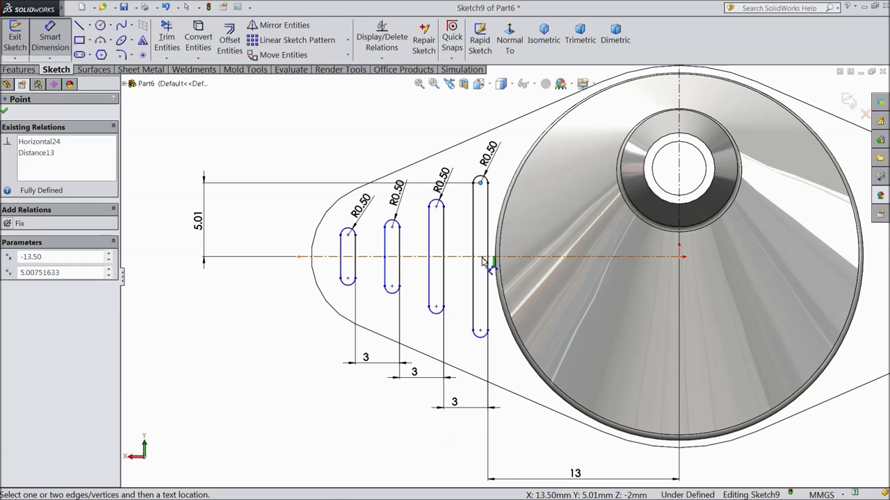
{"action": "left_click", "coordinate": [202, 226]}
{"action": "left_click", "coordinate": [523, 259]}
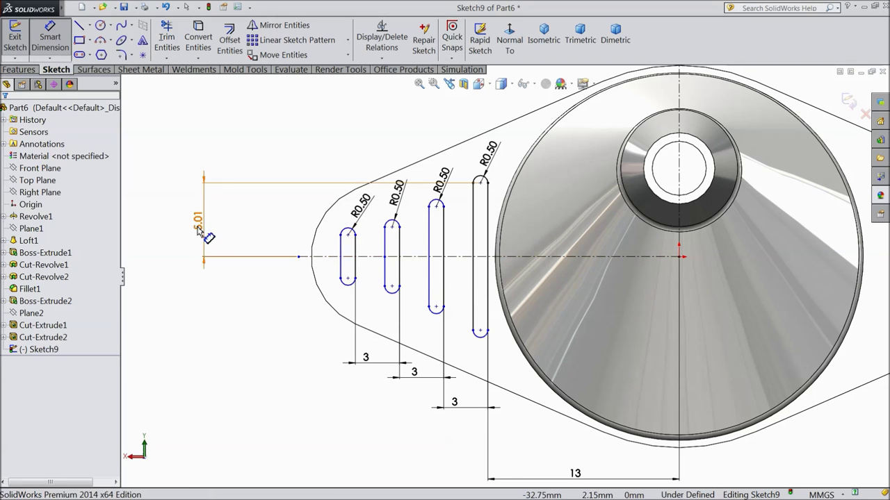
{"action": "double_click", "coordinate": [200, 223]}
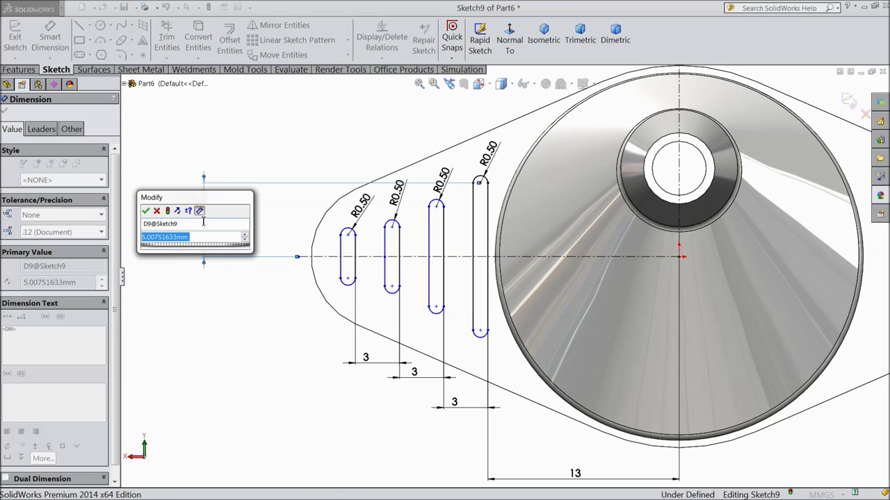
{"action": "type", "text": "7"}
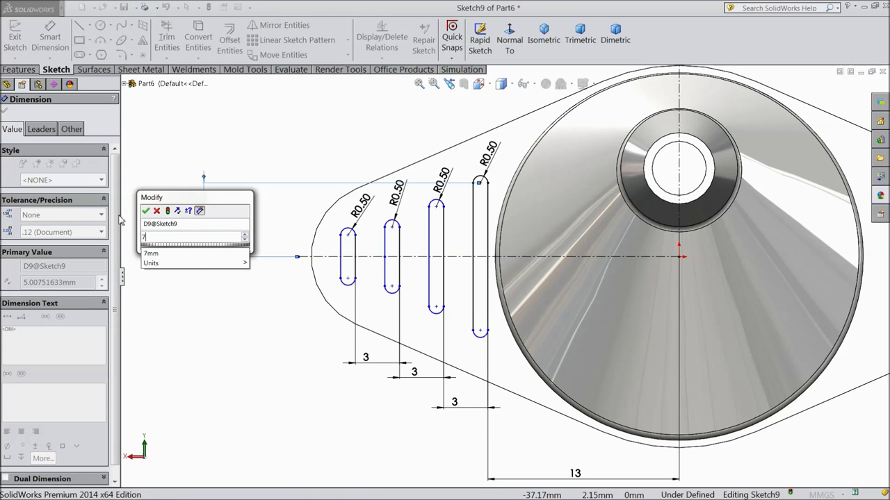
{"action": "left_click", "coordinate": [146, 211]}
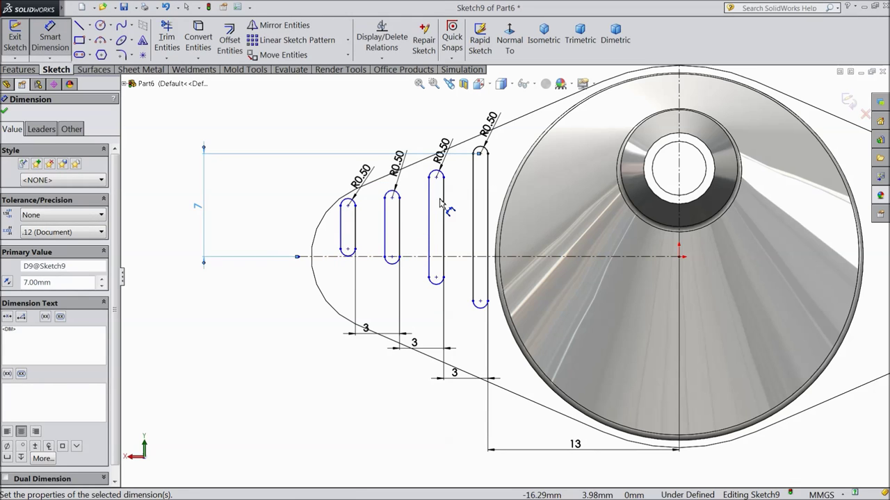
Set the height of the second-tallest slot's top arc center above the horizontal centerline to 6 mm.
{"action": "left_click", "coordinate": [438, 178]}
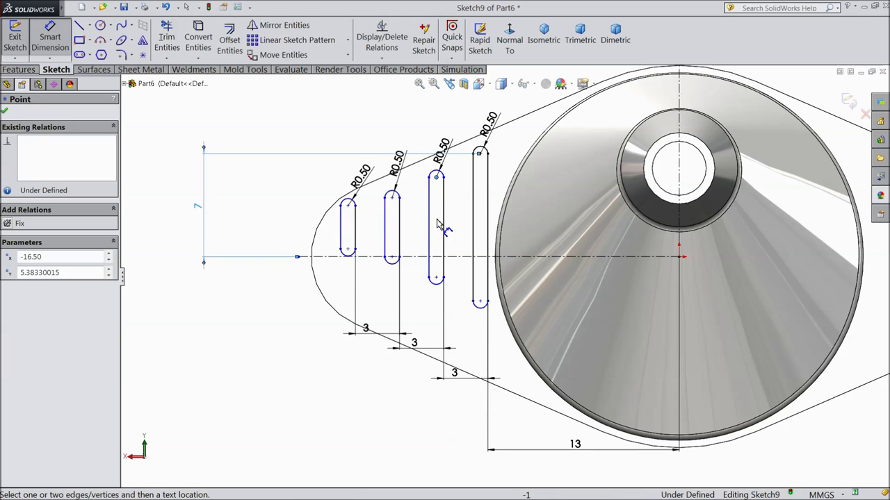
{"action": "left_click", "coordinate": [439, 257]}
{"action": "left_click", "coordinate": [244, 229]}
{"action": "type", "text": "6"}
{"action": "left_click", "coordinate": [197, 211]}
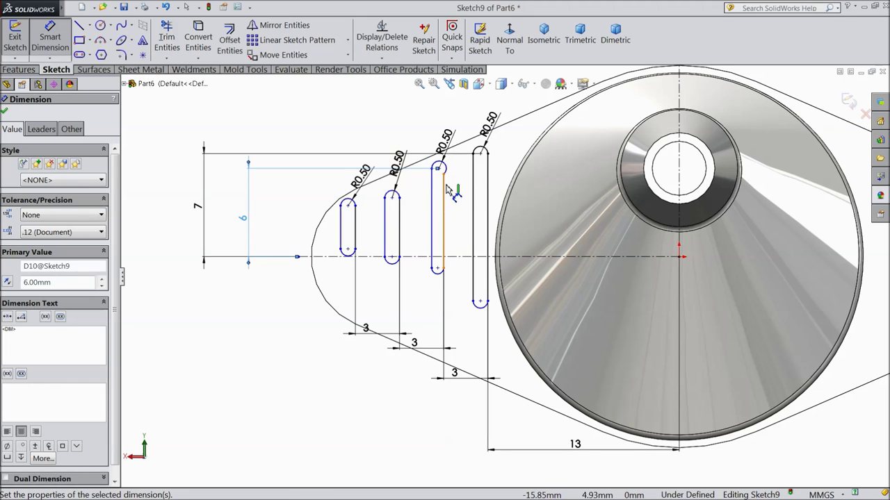
Dimension the distance between the tallest slot's top and bottom arc centers as 14 mm.
{"action": "left_click", "coordinate": [481, 151]}
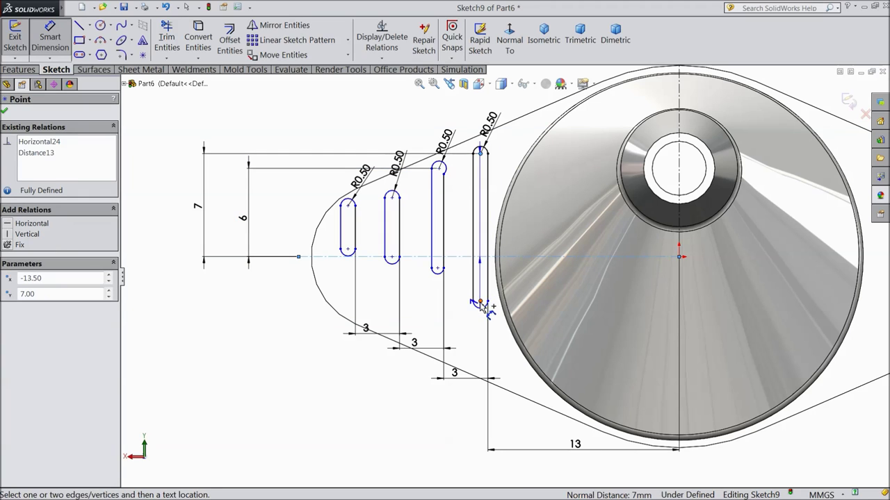
{"action": "left_click", "coordinate": [480, 302]}
{"action": "left_click", "coordinate": [159, 241]}
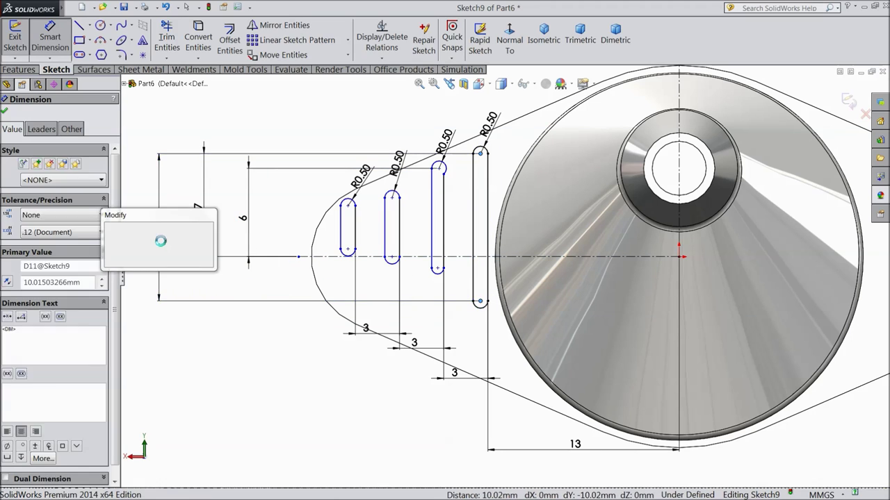
{"action": "type", "text": "14"}
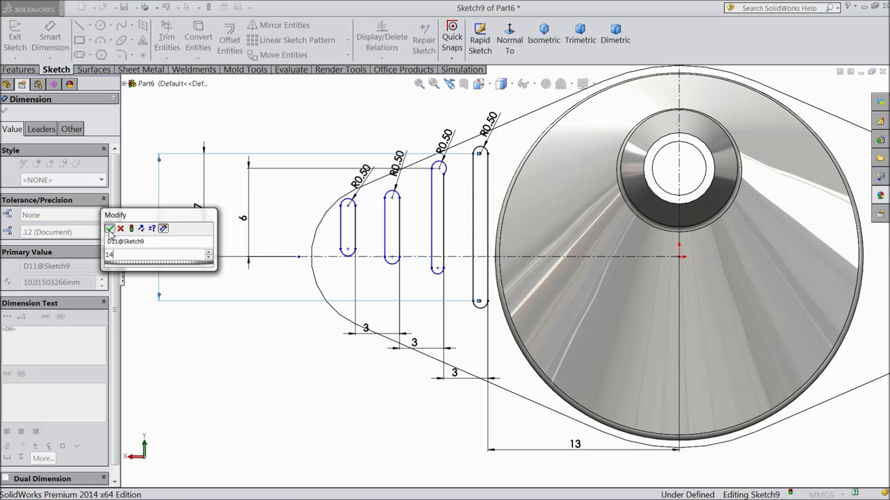
{"action": "left_click", "coordinate": [110, 229]}
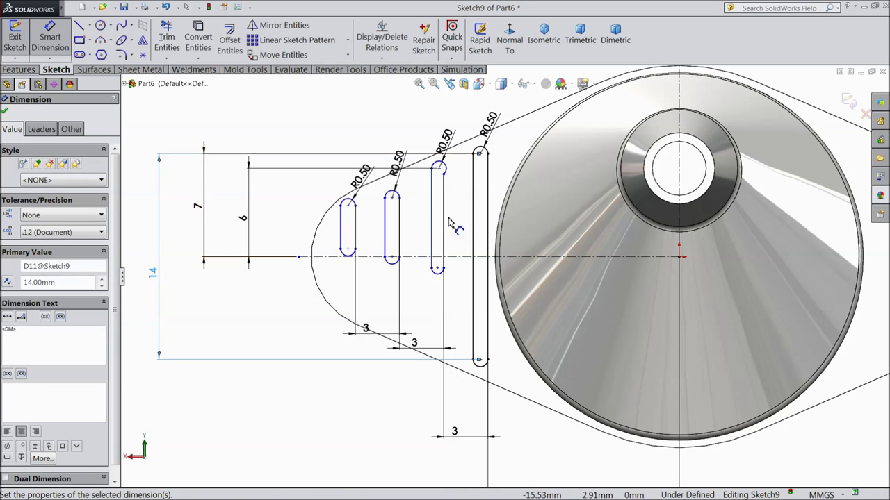
Dimension the distance between the second-tallest slot's top and bottom arc centers as 12 mm.
{"action": "left_click", "coordinate": [439, 169]}
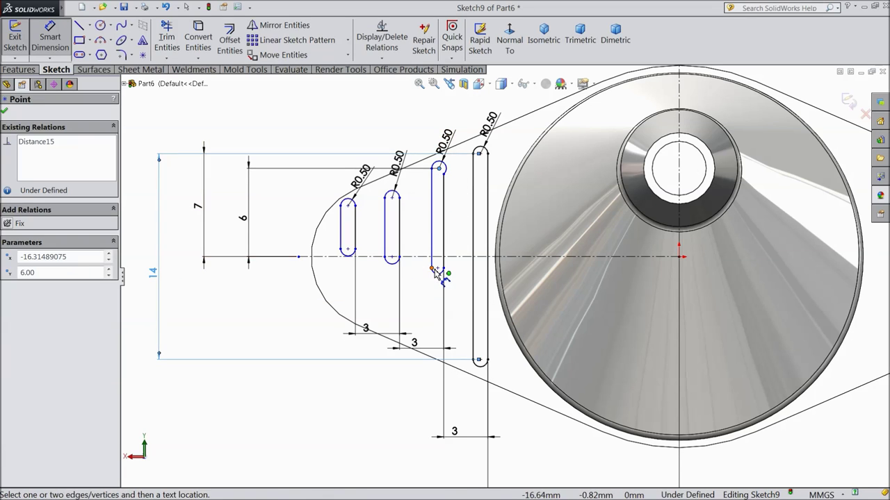
{"action": "left_click", "coordinate": [438, 269]}
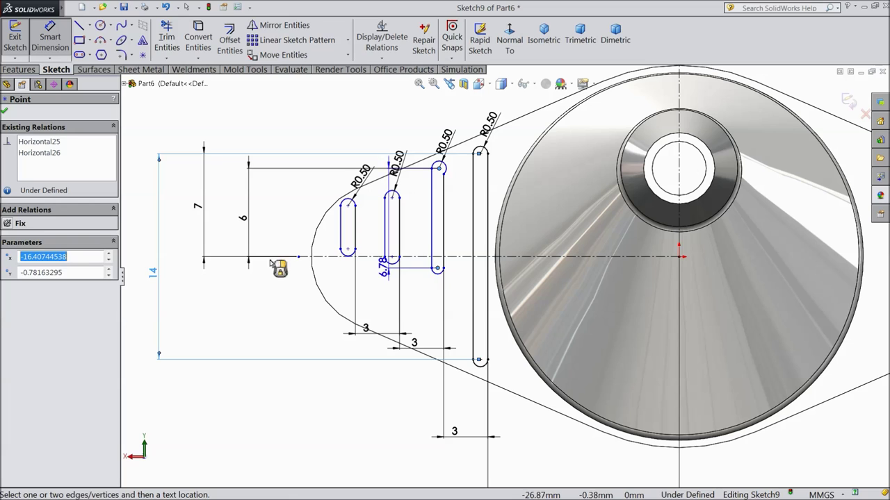
{"action": "left_click", "coordinate": [141, 254]}
{"action": "type", "text": "12"}
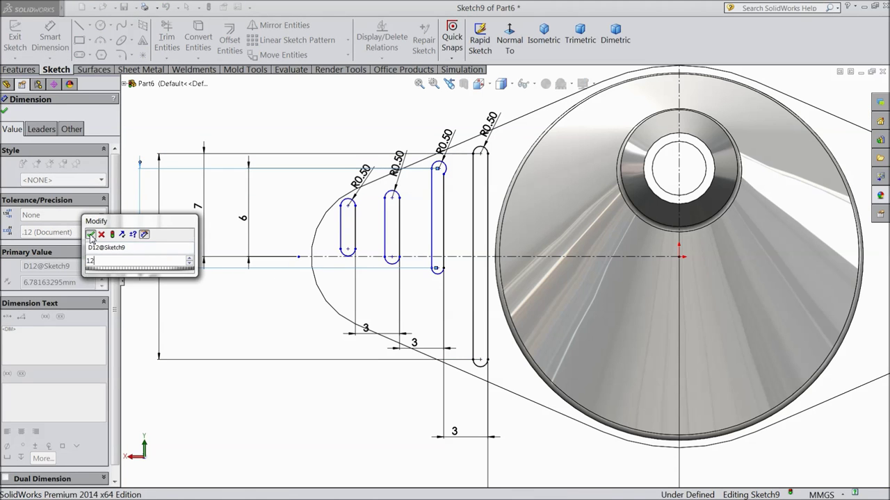
{"action": "key", "text": "Return"}
{"action": "scroll", "coordinate": [418, 147], "scroll_direction": "down", "scroll_amount": 2}
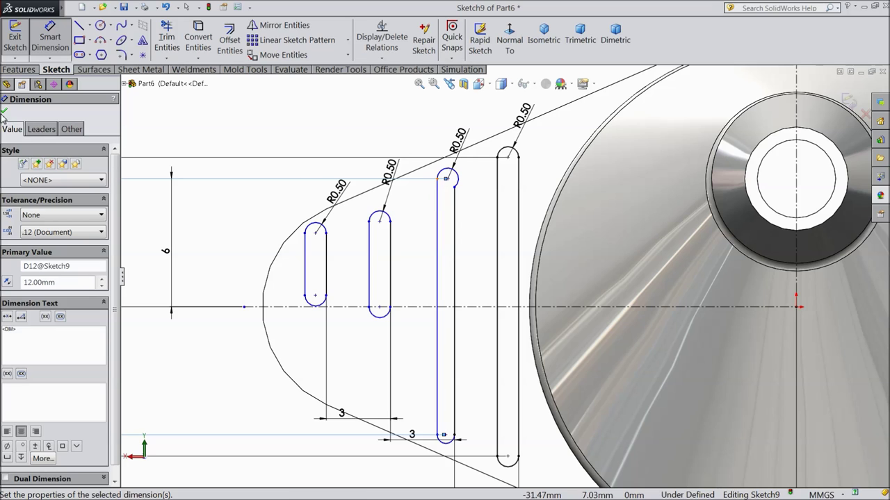
{"action": "left_click", "coordinate": [4, 112]}
Add a horizontal relation between the second-tallest slot's top arc center and the upper endpoints of both its side lines.
{"action": "scroll", "coordinate": [455, 206], "scroll_direction": "down", "scroll_amount": 2}
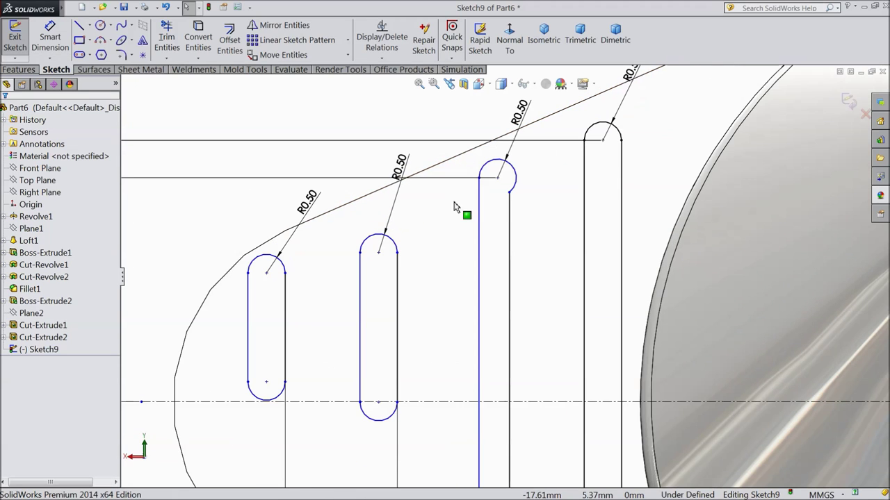
{"action": "left_click", "coordinate": [510, 194]}
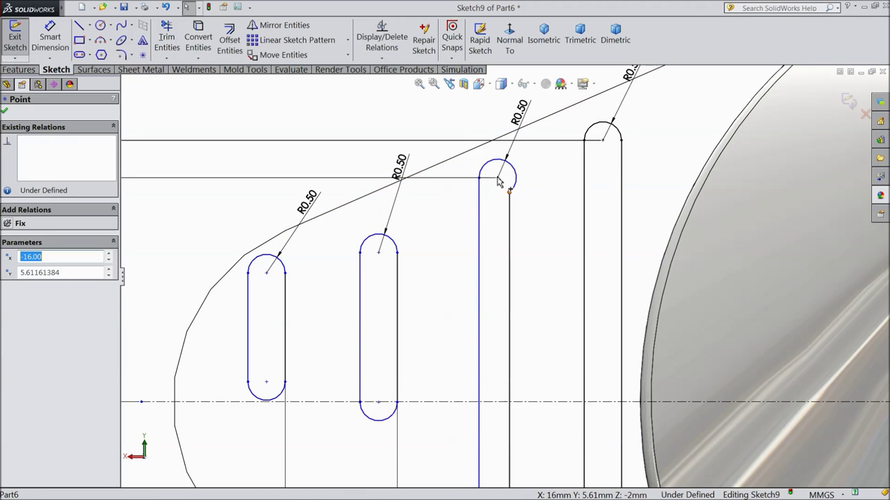
{"action": "left_click", "coordinate": [497, 179], "text": "ctrl"}
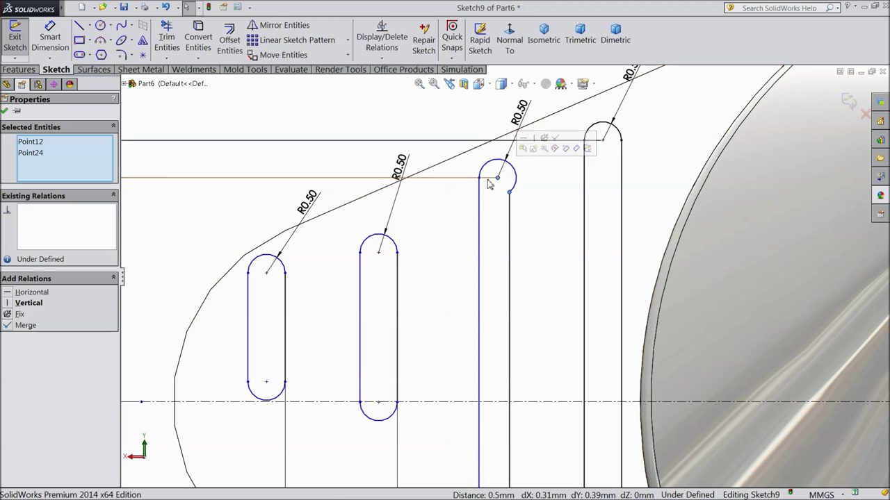
{"action": "left_click", "coordinate": [480, 179], "text": "ctrl"}
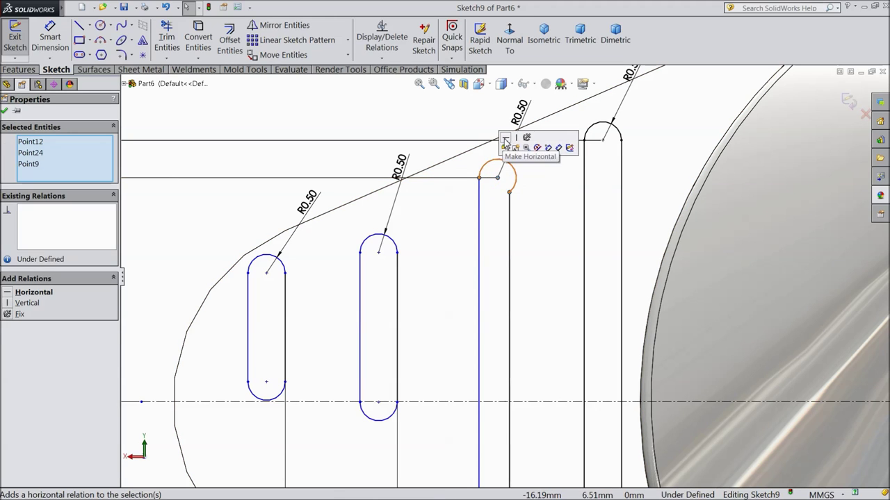
{"action": "left_click", "coordinate": [505, 148]}
{"action": "scroll", "coordinate": [487, 208], "scroll_direction": "up", "scroll_amount": 5}
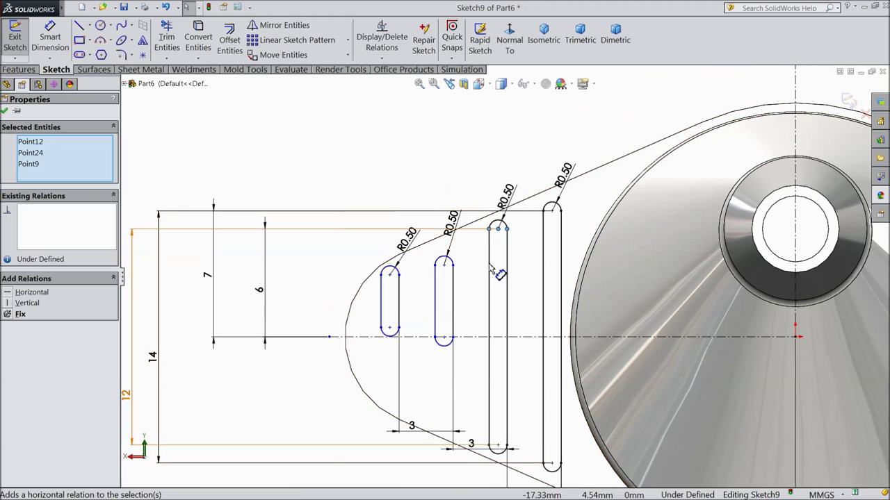
Make the third-tallest slot's top arc center horizontal with the upper endpoints of both its side lines.
{"action": "scroll", "coordinate": [459, 292], "scroll_direction": "down", "scroll_amount": 5}
{"action": "left_click", "coordinate": [451, 229]}
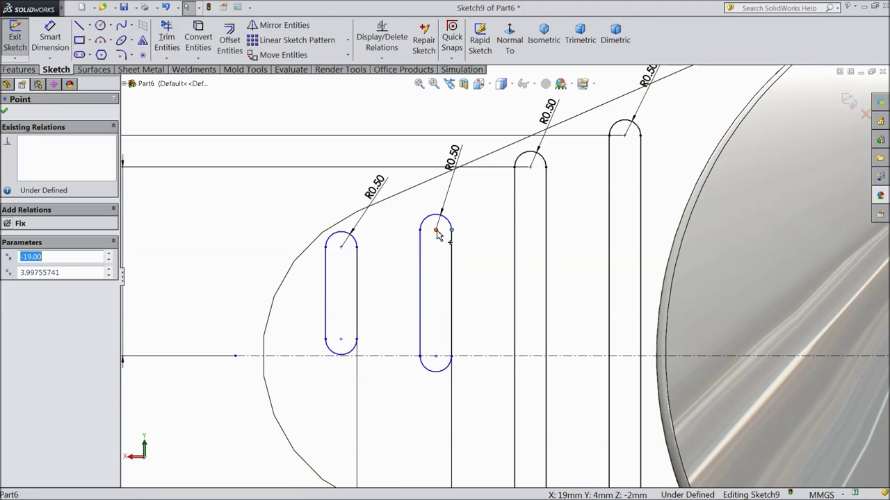
{"action": "left_click", "coordinate": [436, 229], "text": "ctrl"}
{"action": "left_click", "coordinate": [420, 230], "text": "ctrl"}
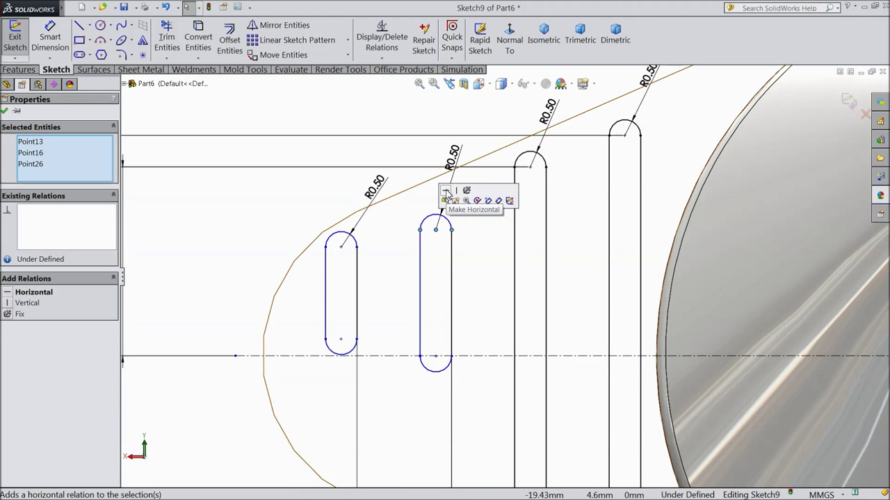
Make the shortest slot's top arc center horizontal with the upper endpoints of both its side lines.
{"action": "left_click", "coordinate": [356, 248]}
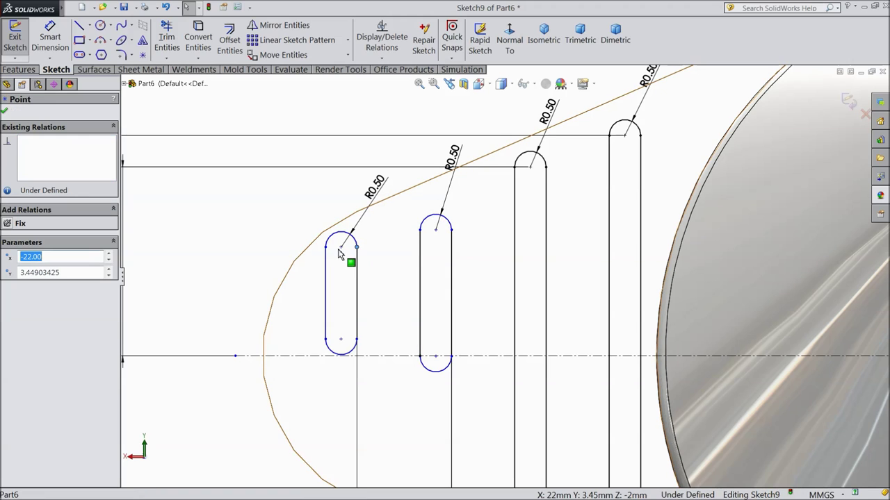
{"action": "left_click", "coordinate": [325, 248], "text": "ctrl"}
{"action": "left_click", "coordinate": [341, 247], "text": "ctrl"}
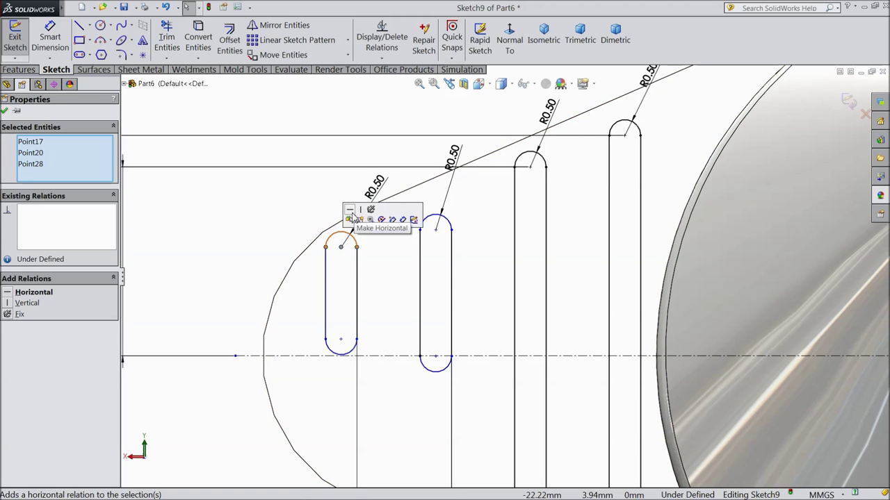
Add a horizontal relation between the shortest slot's bottom arc center and the lower endpoint of its left side line.
{"action": "left_click", "coordinate": [341, 339]}
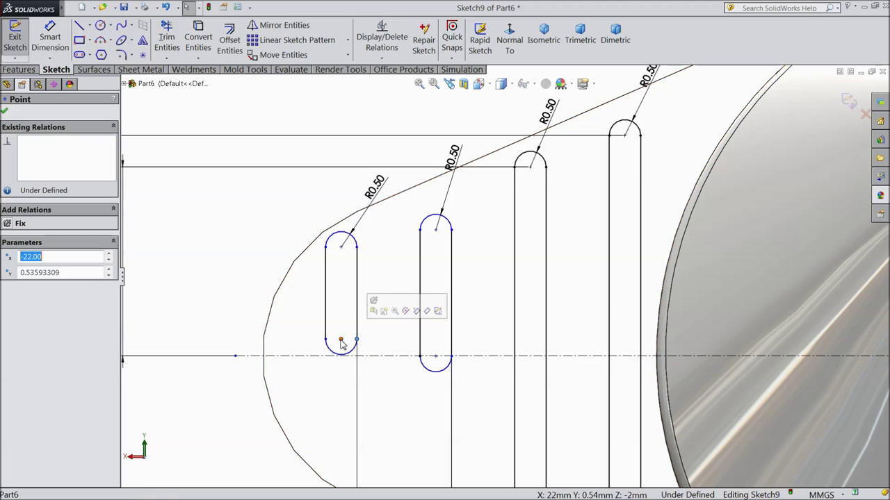
{"action": "left_click", "coordinate": [355, 355], "text": "ctrl"}
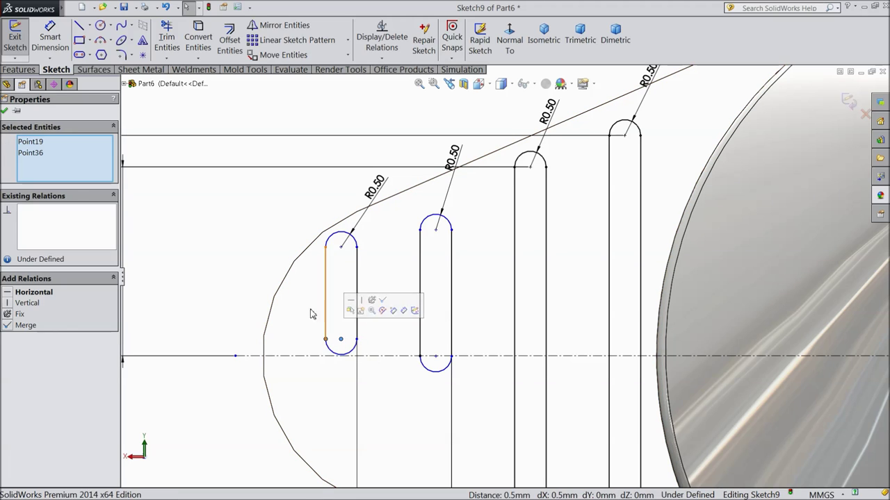
{"action": "left_click", "coordinate": [7, 293]}
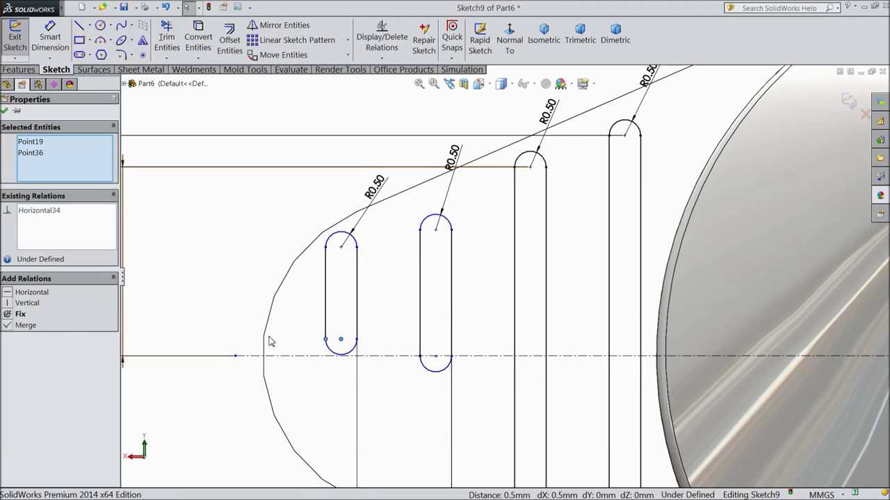
Lengthen the third-tallest and shortest slots downward, placing their bottom arc centers about 2.8 mm and 1.8 mm below the centerline.
{"action": "scroll", "coordinate": [341, 301], "scroll_direction": "up", "scroll_amount": 3}
{"action": "left_click_drag", "start_coordinate": [464, 326], "coordinate": [466, 337]}
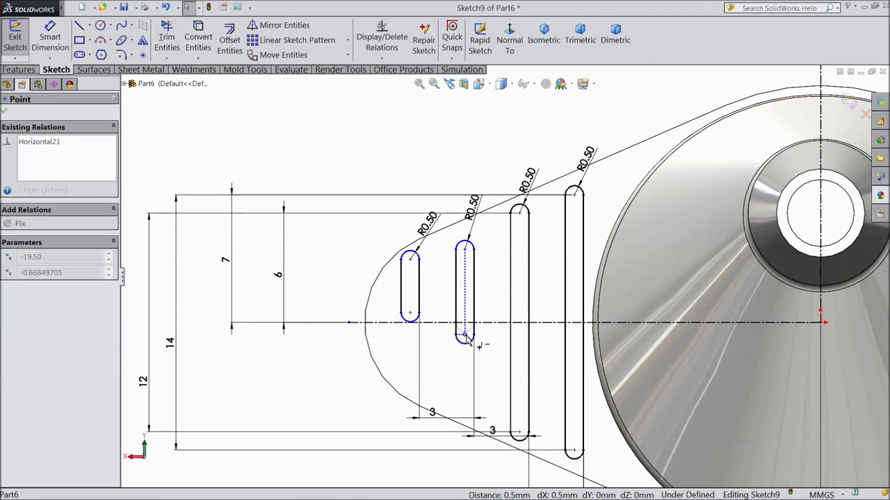
{"action": "left_click_drag", "start_coordinate": [464, 376], "coordinate": [465, 376]}
{"action": "left_click_drag", "start_coordinate": [410, 314], "coordinate": [410, 357]}
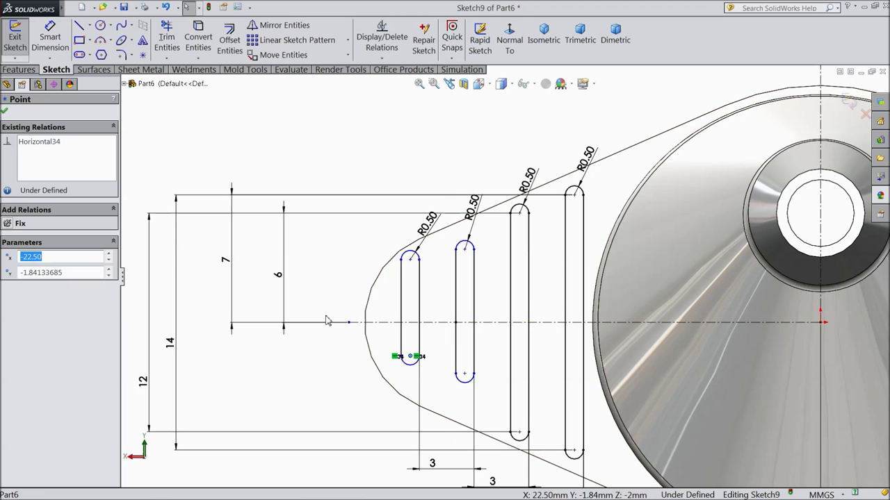
Move the 14 mm and 12 mm height dimensions farther out from the slots and shift the 6 mm dimension slightly outward.
{"action": "scroll", "coordinate": [264, 309], "scroll_direction": "up", "scroll_amount": 2}
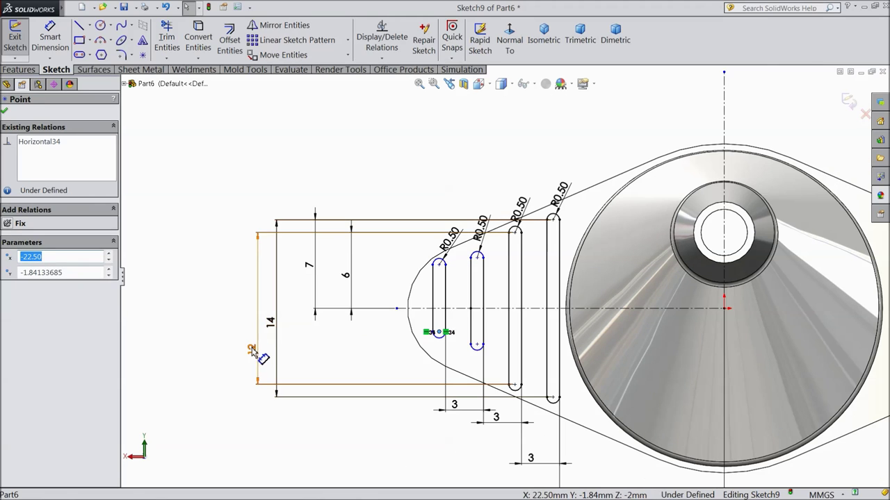
{"action": "left_click_drag", "start_coordinate": [272, 325], "coordinate": [167, 325]}
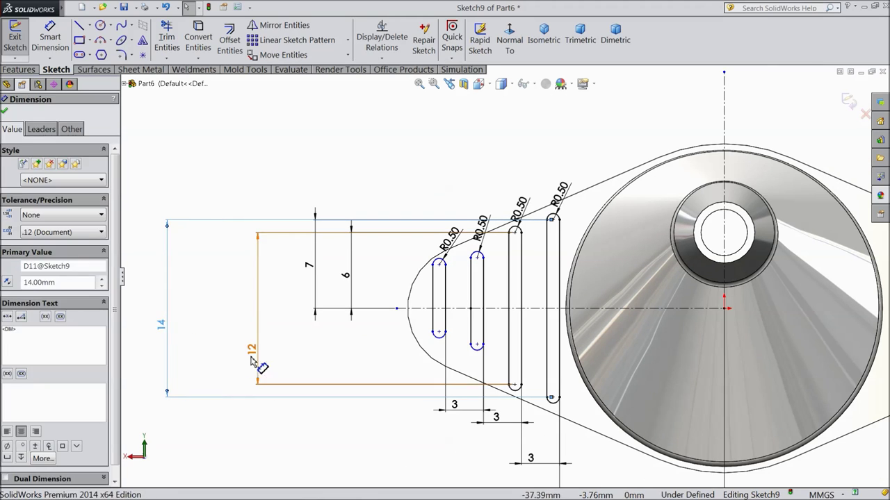
{"action": "left_click_drag", "start_coordinate": [254, 352], "coordinate": [201, 322]}
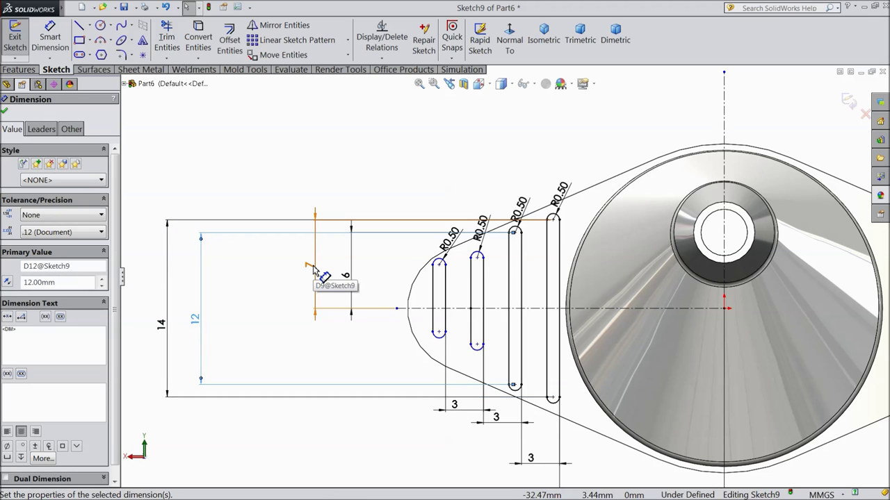
{"action": "left_click_drag", "start_coordinate": [347, 277], "coordinate": [337, 269]}
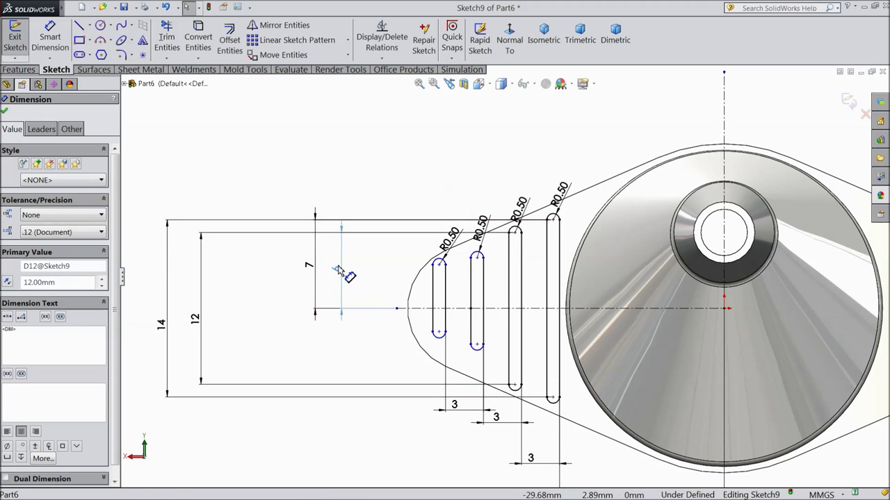
Dimension the distance between the third-tallest slot's top and bottom arc centers as 9 mm.
{"action": "left_click", "coordinate": [50, 42]}
{"action": "scroll", "coordinate": [526, 301], "scroll_direction": "down", "scroll_amount": 3}
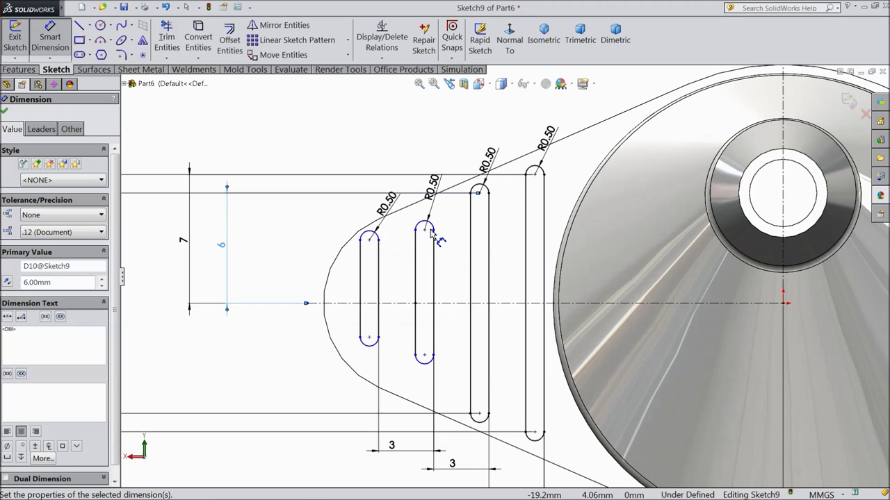
{"action": "left_click", "coordinate": [425, 230]}
{"action": "left_click", "coordinate": [424, 357]}
{"action": "scroll", "coordinate": [292, 319], "scroll_direction": "up", "scroll_amount": 3}
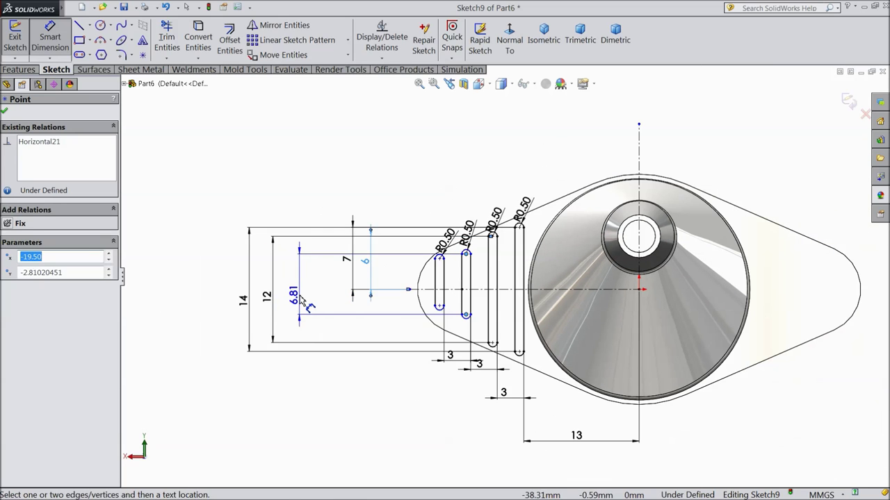
{"action": "left_click", "coordinate": [300, 298]}
{"action": "type", "text": "9"}
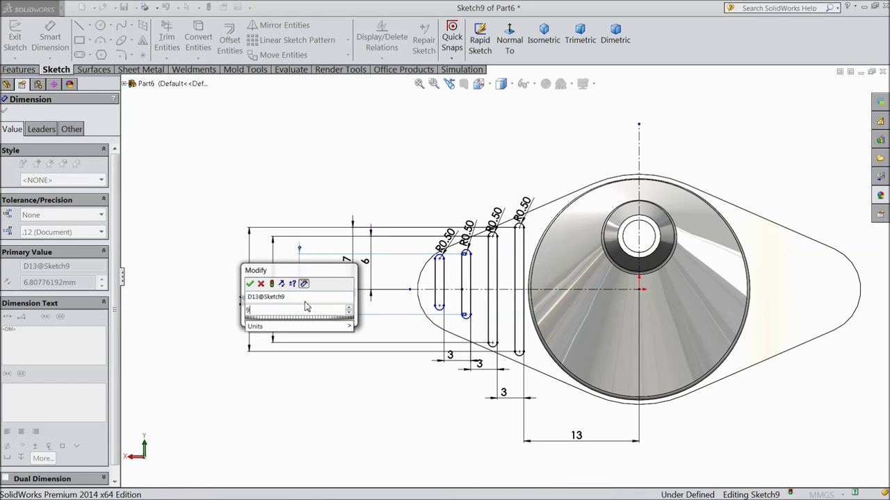
{"action": "left_click", "coordinate": [249, 284]}
{"action": "scroll", "coordinate": [473, 270], "scroll_direction": "down", "scroll_amount": 4}
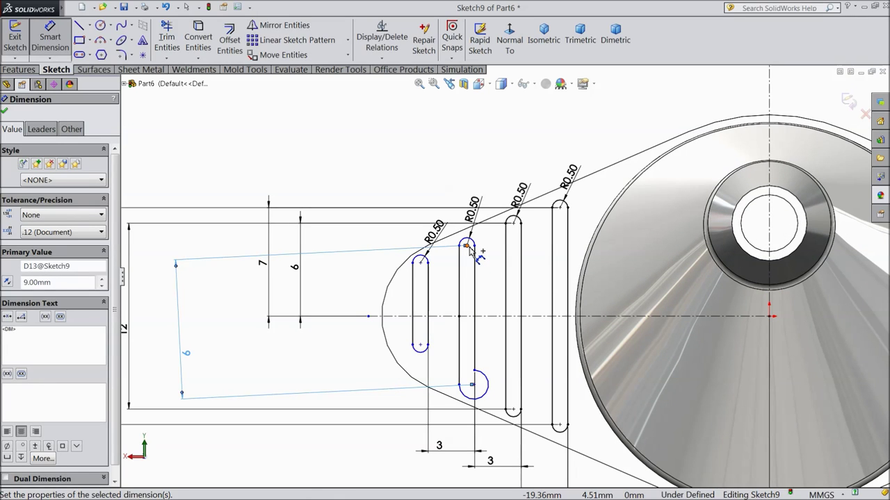
{"action": "left_click", "coordinate": [5, 113]}
Try to realign the third-tallest slot's distorted bottom arc by moving its center and its left lower endpoint.
{"action": "scroll", "coordinate": [476, 397], "scroll_direction": "down", "scroll_amount": 3}
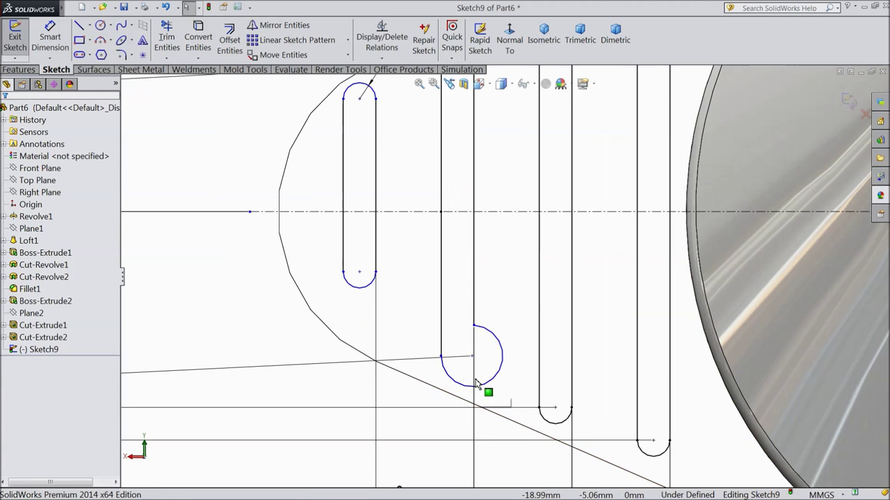
{"action": "left_click", "coordinate": [471, 357]}
{"action": "left_click", "coordinate": [462, 358]}
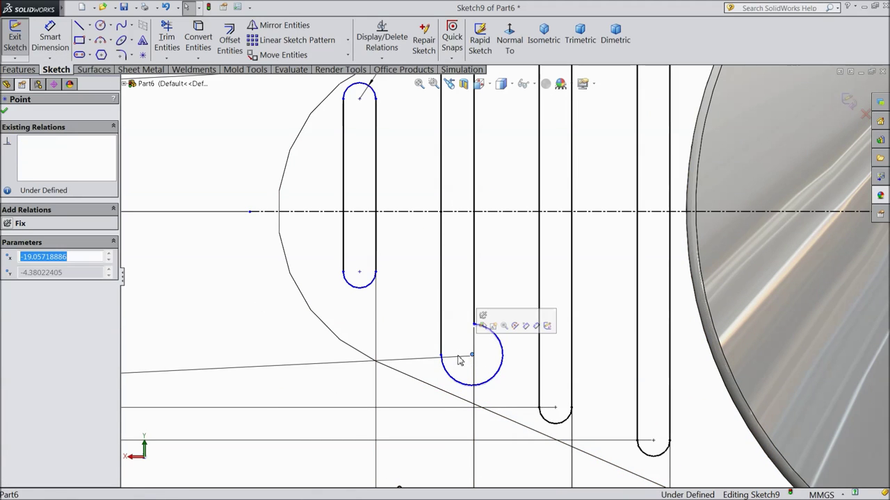
{"action": "type", "text": "-20"}
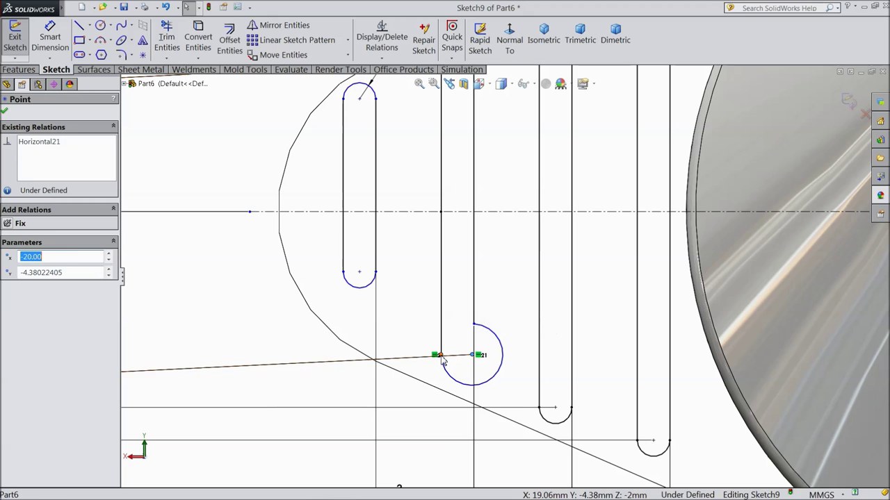
{"action": "key", "text": "Return"}
{"action": "mouse_move", "coordinate": [440, 345]}
{"action": "left_mouse_down"}
{"action": "mouse_move", "coordinate": [433, 373]}
{"action": "mouse_move", "coordinate": [444, 350]}
{"action": "mouse_move", "coordinate": [441, 364]}
{"action": "left_mouse_up"}
{"action": "scroll", "coordinate": [451, 361], "scroll_direction": "up", "scroll_amount": 3}
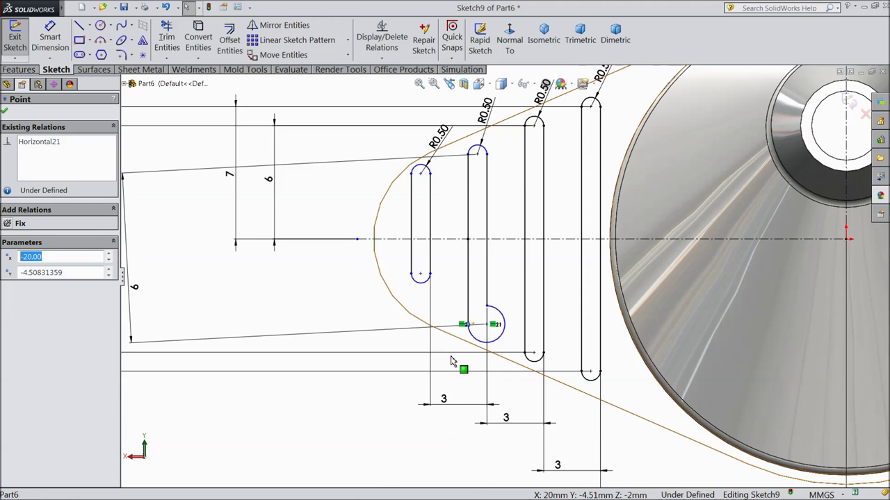
Undo the bottom arc changes and the 9 mm height entry on the third-tallest slot.
{"action": "left_click", "coordinate": [166, 8]}
{"action": "left_click", "coordinate": [168, 8]}
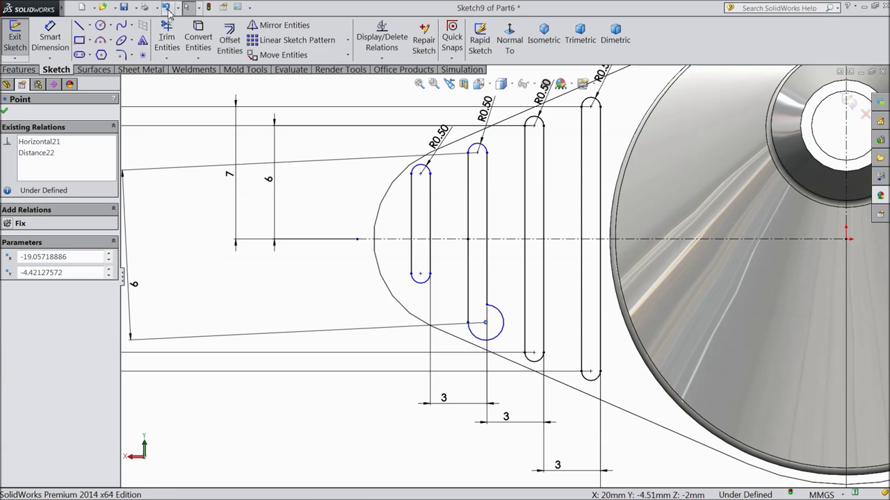
{"action": "left_click", "coordinate": [168, 12]}
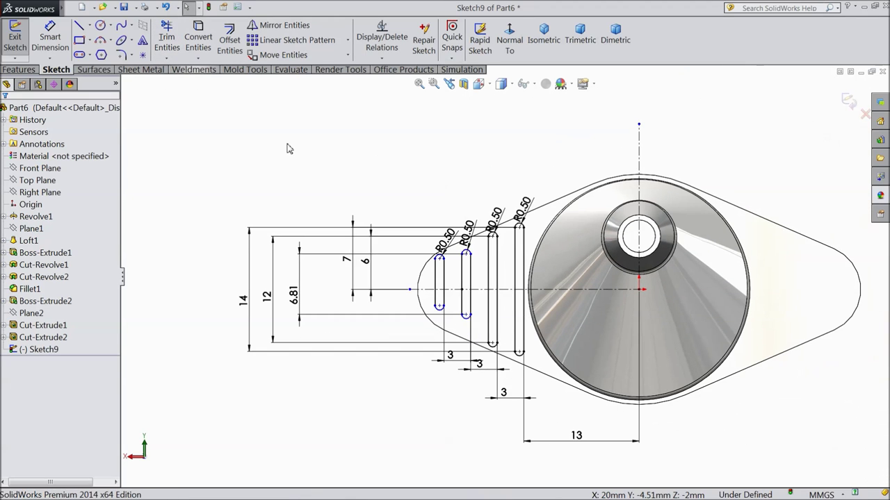
Add a horizontal relation across the third-tallest slot's two lower endpoints and its bottom arc center.
{"action": "scroll", "coordinate": [470, 321], "scroll_direction": "down", "scroll_amount": 3}
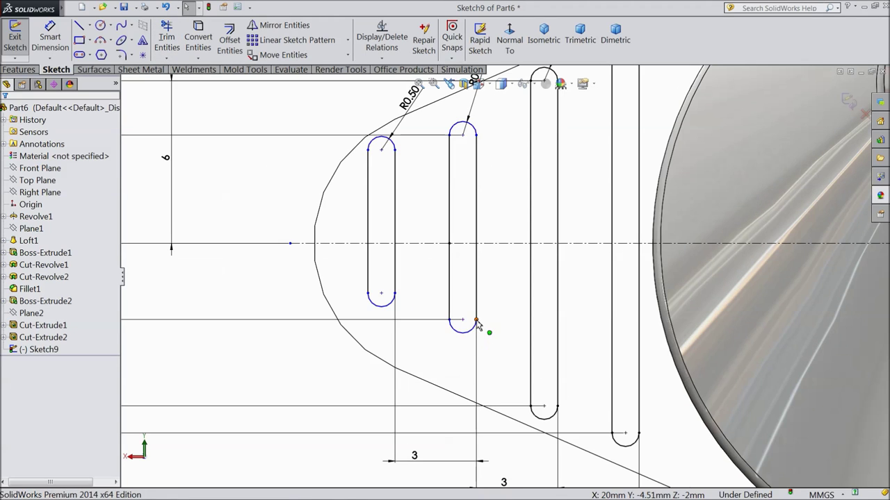
{"action": "left_click", "coordinate": [476, 321]}
{"action": "left_click", "coordinate": [449, 322], "text": "ctrl"}
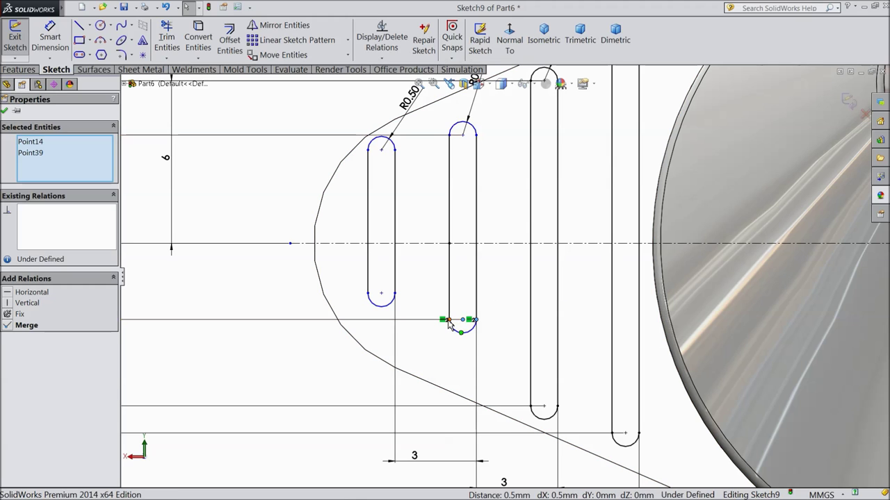
{"action": "left_click", "coordinate": [462, 320], "text": "ctrl"}
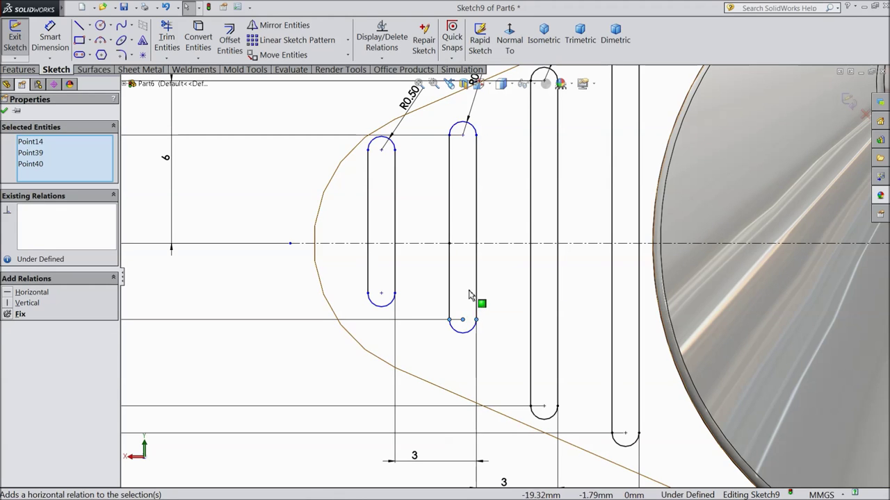
{"action": "left_click", "coordinate": [469, 142]}
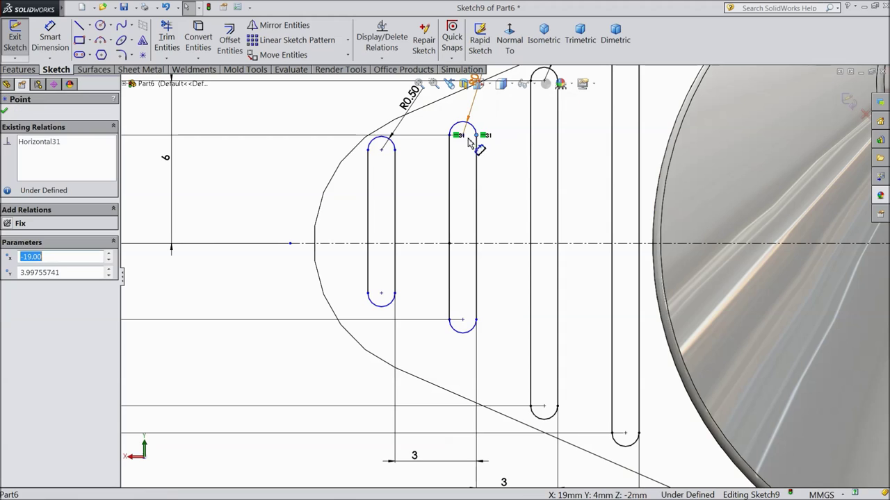
Make the shortest slot's two lower endpoints and bottom arc center horizontal to each other.
{"action": "left_click", "coordinate": [393, 295]}
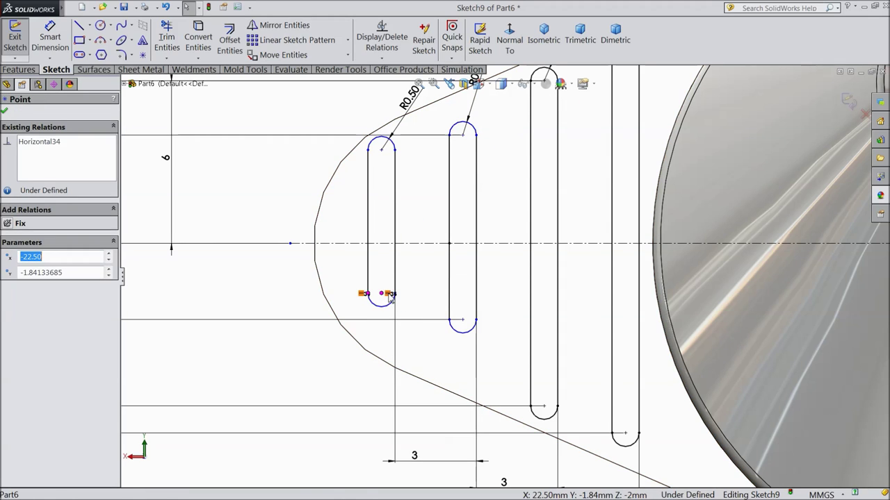
{"action": "left_click", "coordinate": [393, 295], "text": "ctrl"}
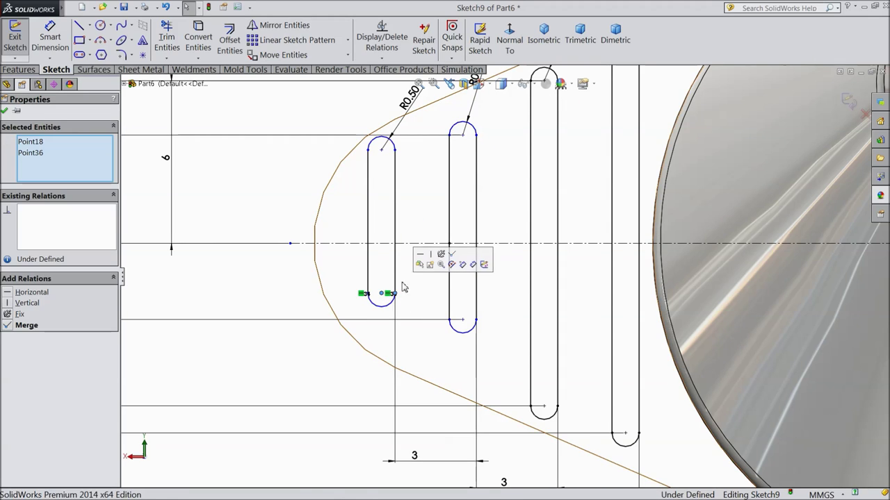
{"action": "left_click", "coordinate": [368, 294], "text": "ctrl"}
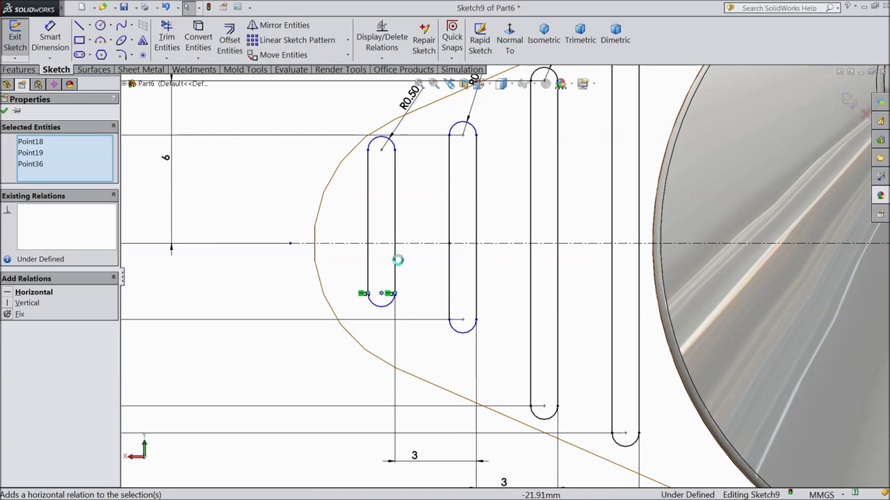
Reselect the third-tallest slot's lower endpoints and bottom arc center and reapply the horizontal relation.
{"action": "left_click", "coordinate": [450, 321]}
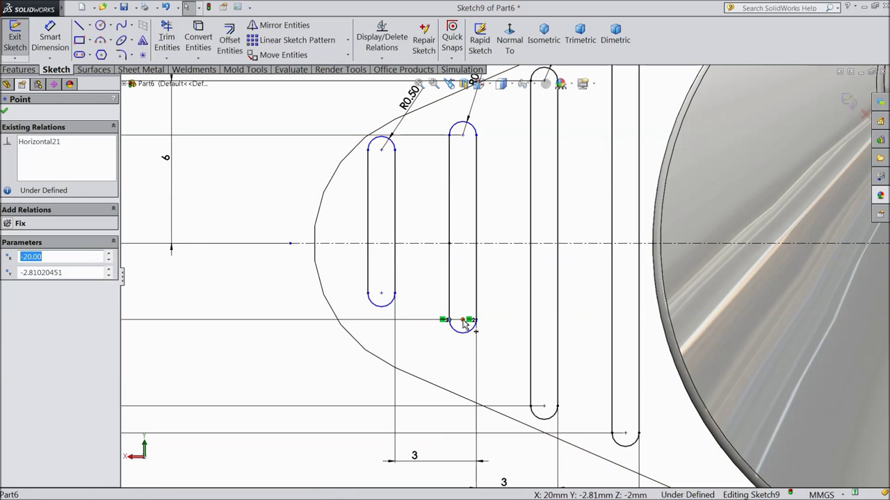
{"action": "left_click", "coordinate": [471, 322], "text": "ctrl"}
{"action": "left_click", "coordinate": [482, 317], "text": "ctrl"}
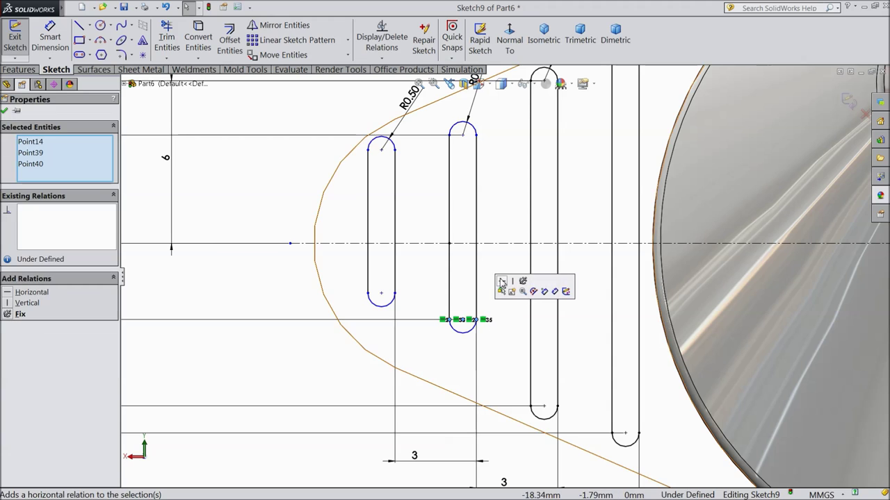
Set the third-tallest slot's height between its arc centers to 9 mm.
{"action": "scroll", "coordinate": [503, 289], "scroll_direction": "up", "scroll_amount": 4}
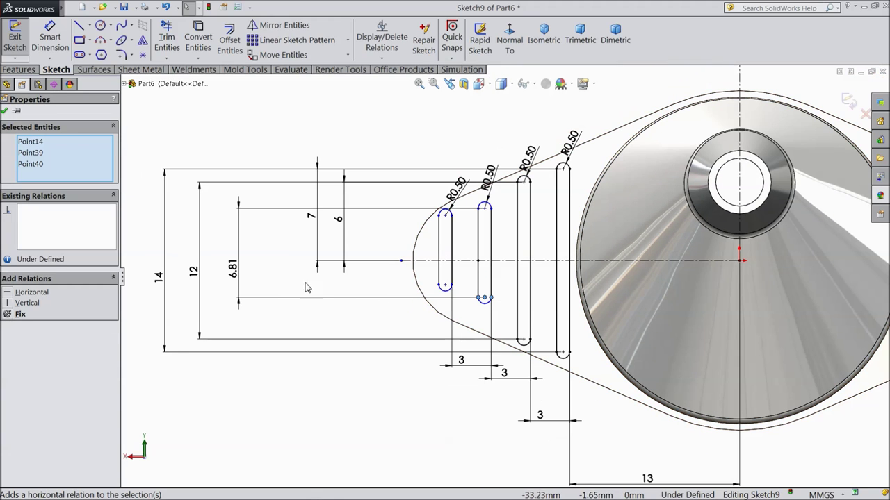
{"action": "double_click", "coordinate": [235, 271]}
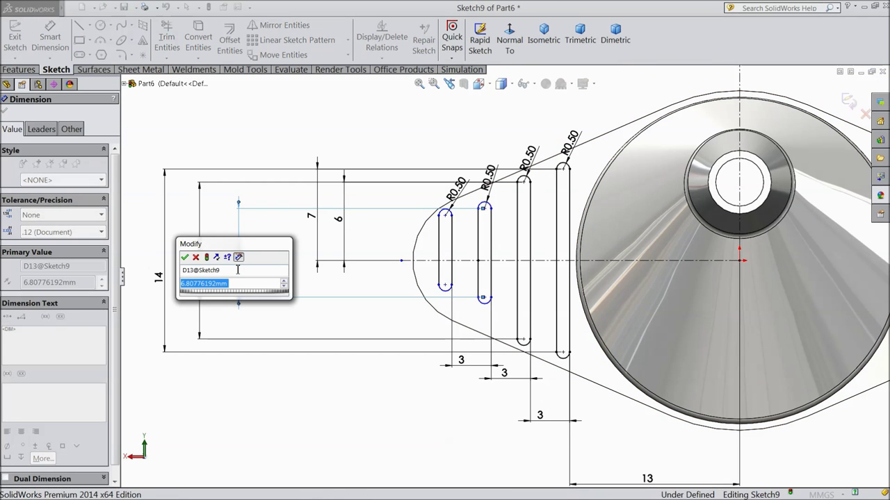
{"action": "type", "text": "9"}
{"action": "left_click", "coordinate": [185, 258]}
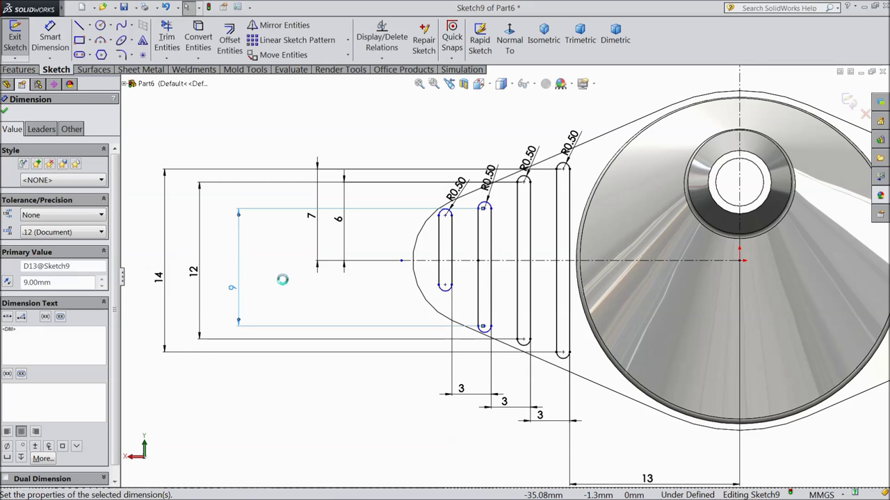
Dimension the third-tallest slot's top arc center as 4.5 mm from the horizontal centerline.
{"action": "scroll", "coordinate": [486, 208], "scroll_direction": "down", "scroll_amount": 3}
{"action": "left_click", "coordinate": [482, 199]}
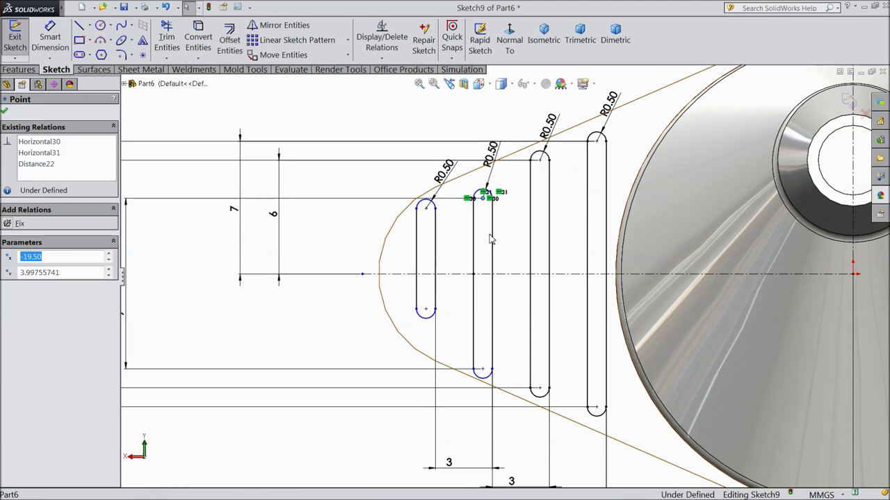
{"action": "left_click", "coordinate": [485, 276]}
{"action": "key", "text": "d"}
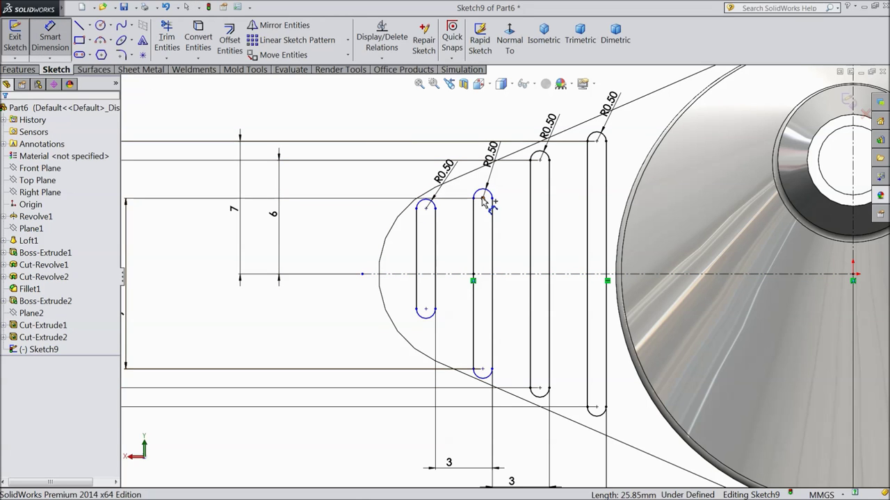
{"action": "left_click", "coordinate": [483, 199]}
{"action": "left_click", "coordinate": [482, 275]}
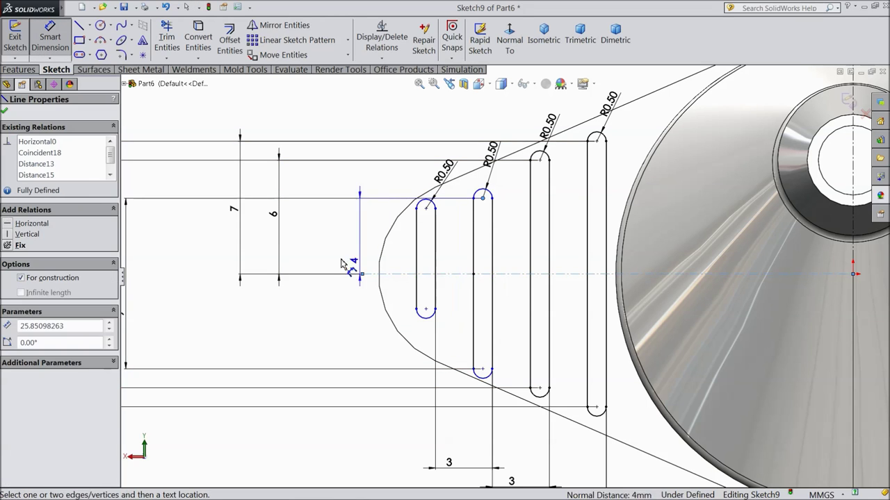
{"action": "left_click", "coordinate": [322, 250]}
{"action": "type", "text": "4.5"}
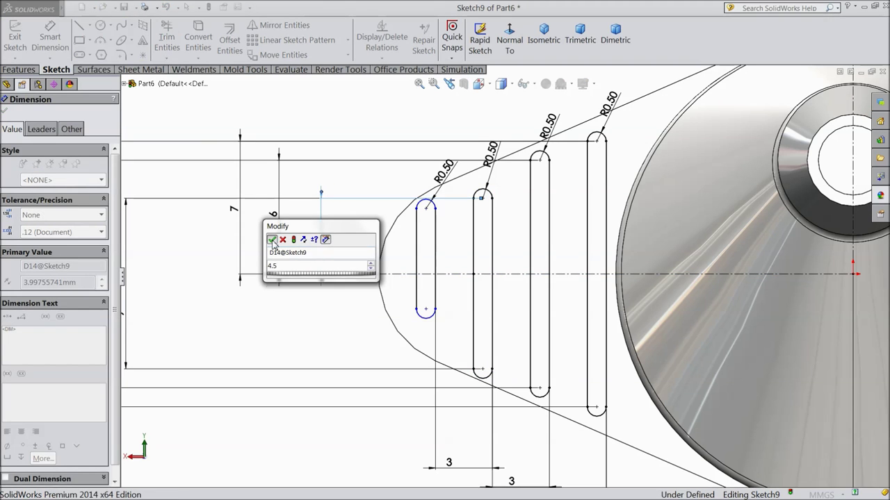
{"action": "key", "text": "Return"}
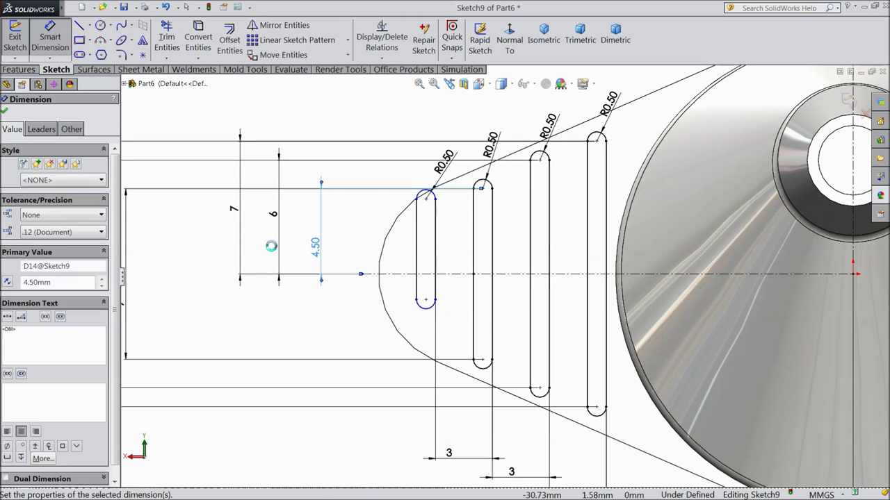
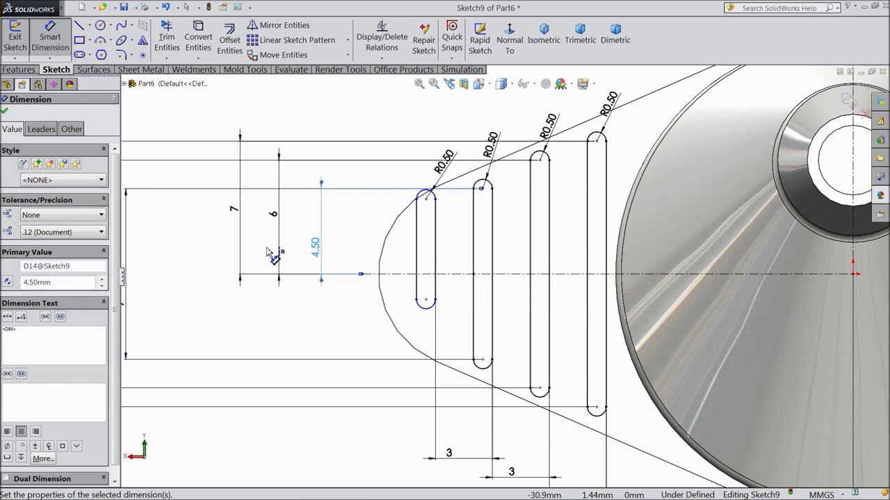
Dimension the distance between the shortest slot's top and bottom arc centers as 5 mm.
{"action": "left_click", "coordinate": [427, 200]}
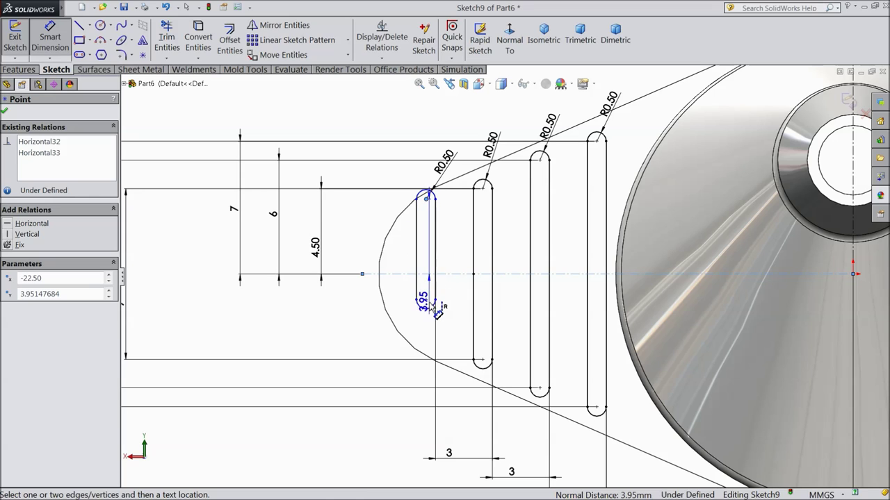
{"action": "left_click", "coordinate": [426, 299]}
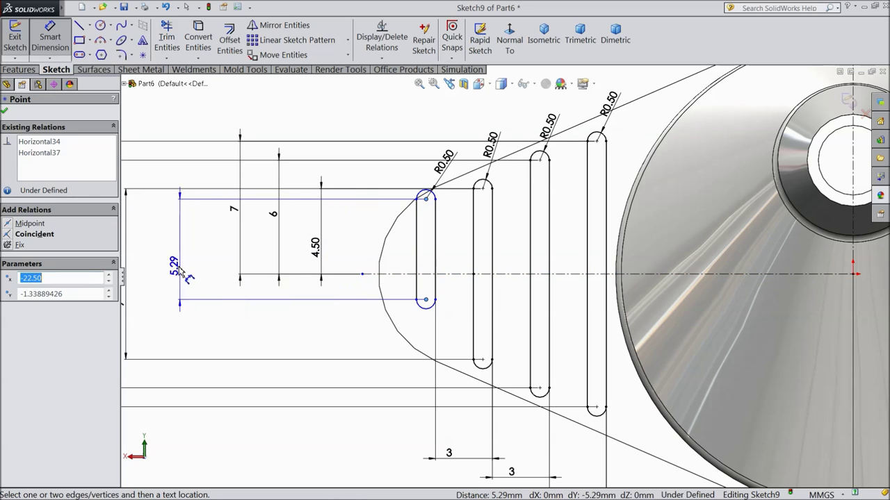
{"action": "left_click", "coordinate": [158, 270]}
{"action": "type", "text": "5"}
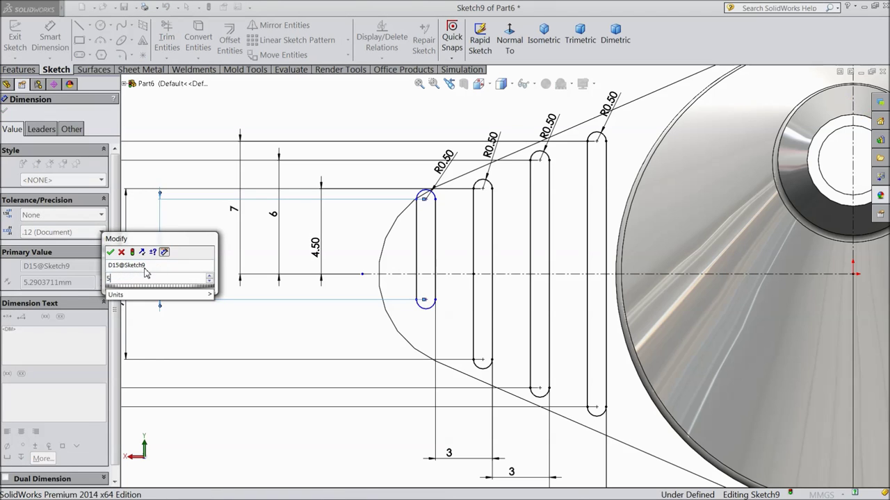
{"action": "left_click", "coordinate": [111, 252]}
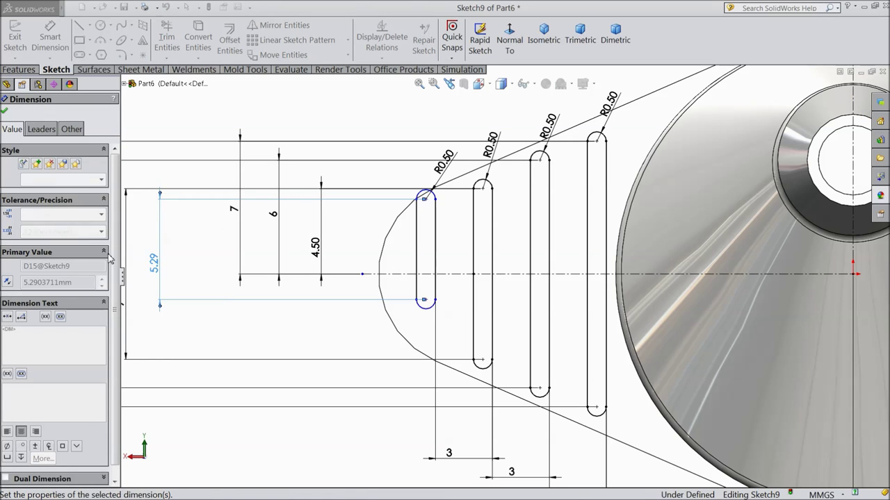
Dimension the shortest slot's top arc center as 2.5 mm from the horizontal centerline and finish dimensioning.
{"action": "left_click", "coordinate": [427, 206]}
{"action": "left_click", "coordinate": [427, 278]}
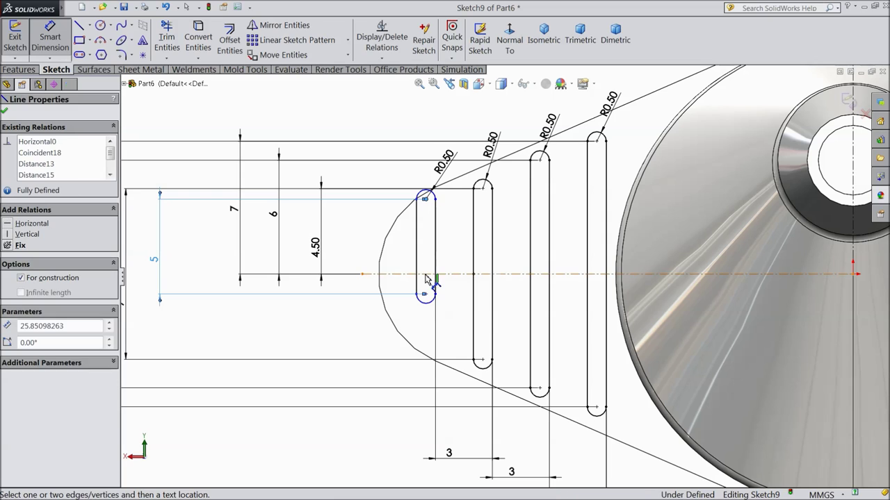
{"action": "left_click", "coordinate": [351, 249]}
{"action": "type", "text": "2.5"}
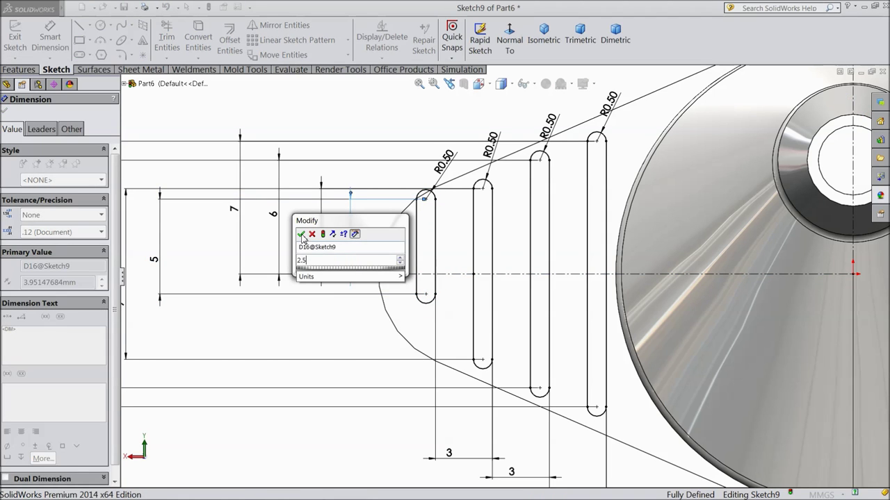
{"action": "left_click", "coordinate": [301, 235]}
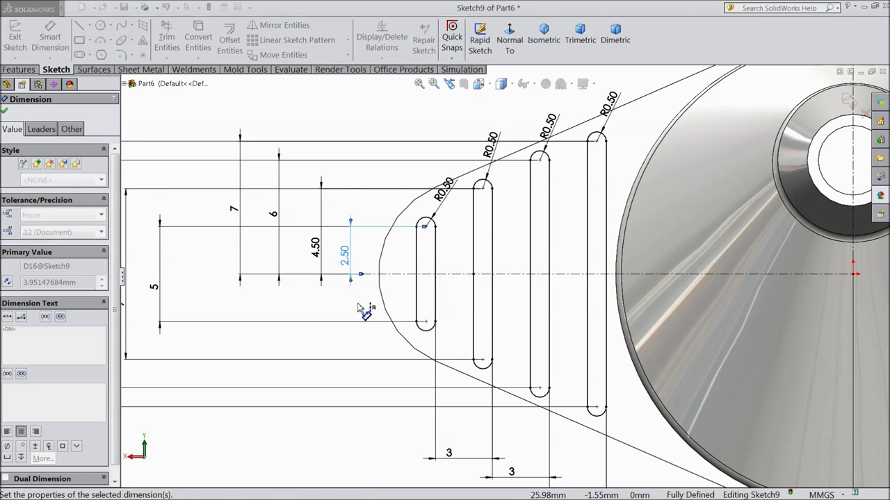
{"action": "scroll", "coordinate": [379, 314], "scroll_direction": "up", "scroll_amount": 2}
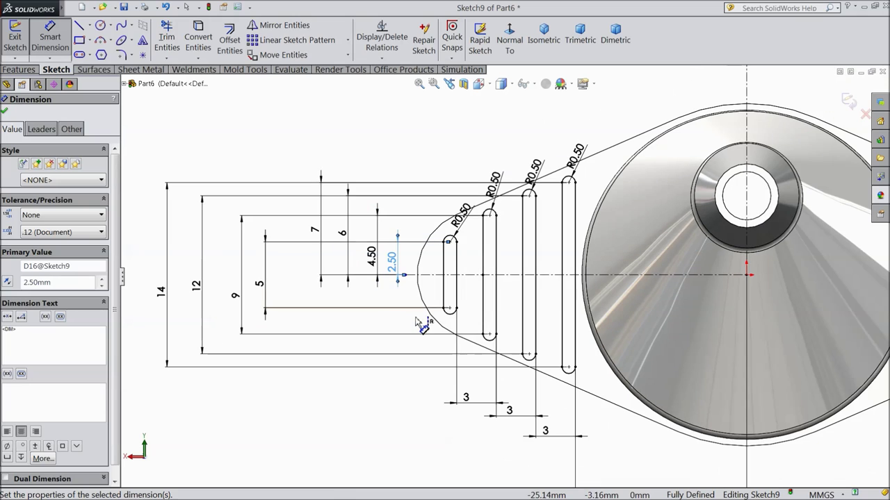
{"action": "left_click", "coordinate": [5, 112]}
Extrude the four rounded slots as raised ribs with a blind depth of 0.75 mm, merged with the flange.
{"action": "left_click", "coordinate": [19, 69]}
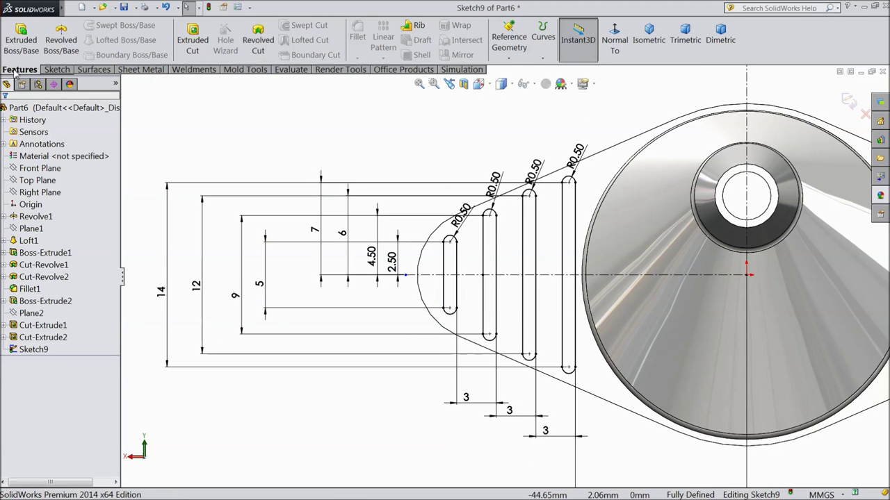
{"action": "left_click", "coordinate": [21, 39]}
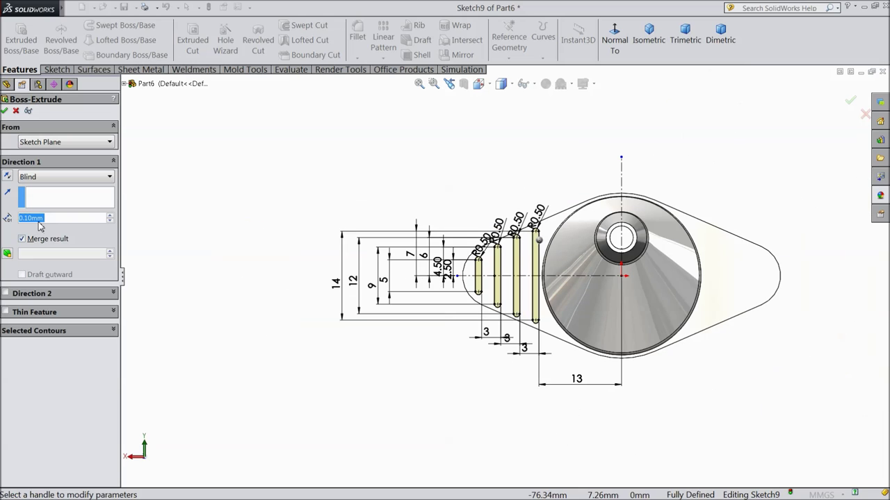
{"action": "type", "text": "0."}
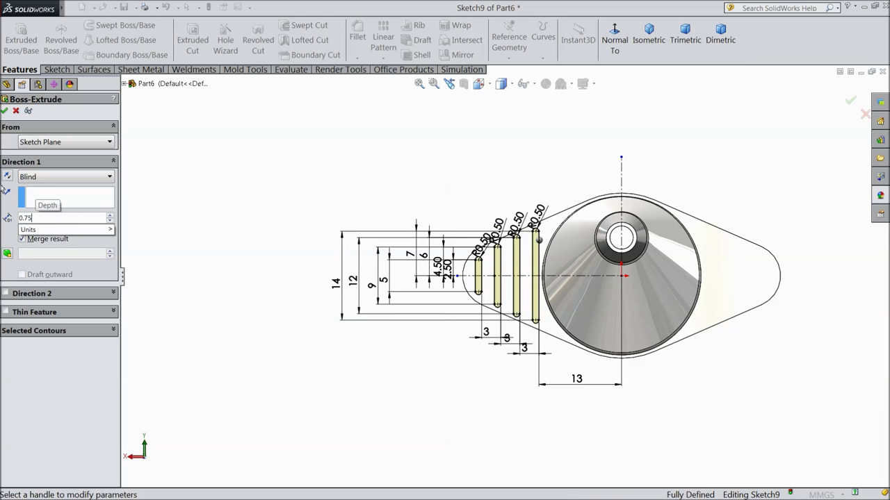
{"action": "type", "text": "75"}
{"action": "key", "text": "Return"}
{"action": "middle_click_drag", "start_coordinate": [324, 260], "coordinate": [292, 319]}
{"action": "scroll", "coordinate": [531, 367], "scroll_direction": "down", "scroll_amount": 8}
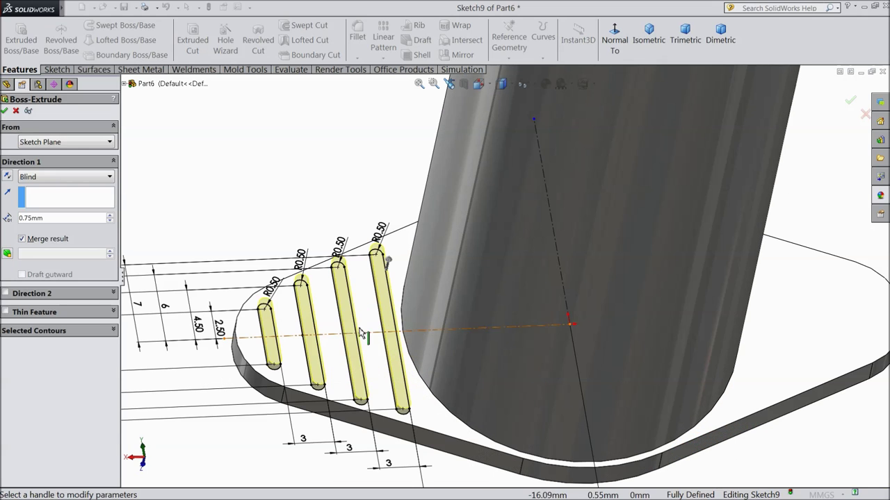
{"action": "left_click", "coordinate": [5, 111]}
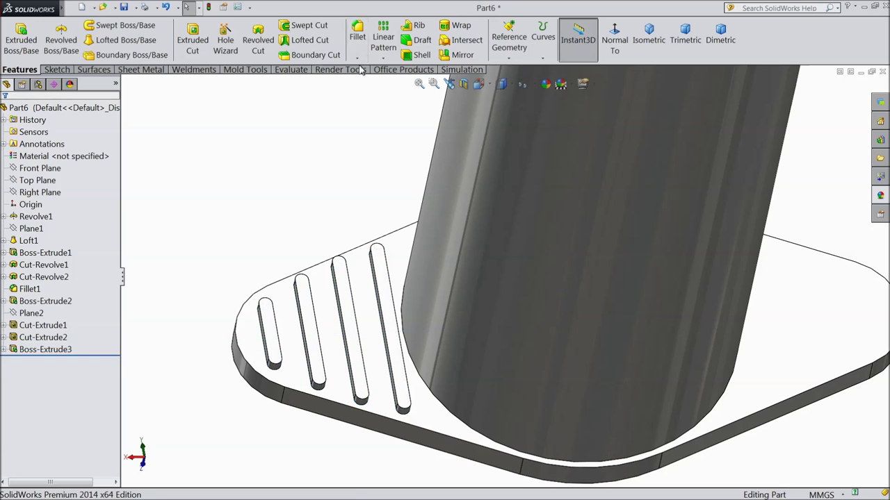
Fillet the top faces of all four ribs with a constant radius of 0.50 mm.
{"action": "left_click", "coordinate": [358, 40]}
{"action": "type", "text": "0.50mm"}
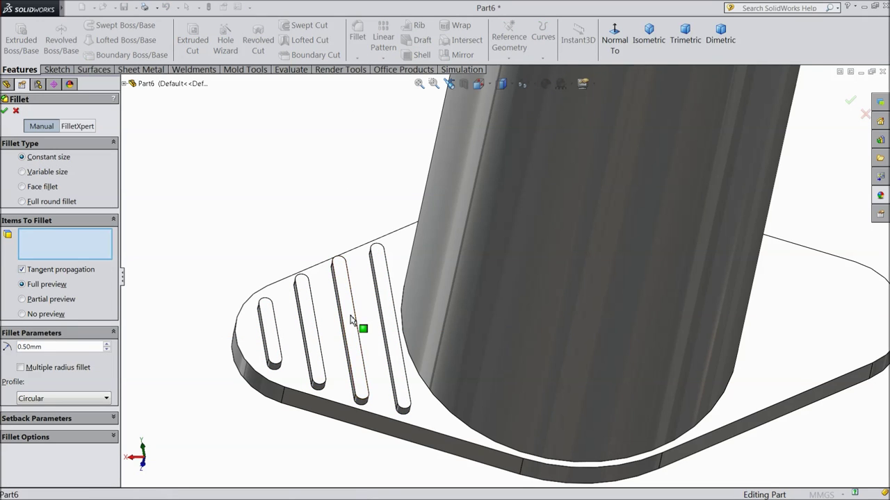
{"action": "left_click", "coordinate": [352, 318]}
{"action": "left_click", "coordinate": [390, 330]}
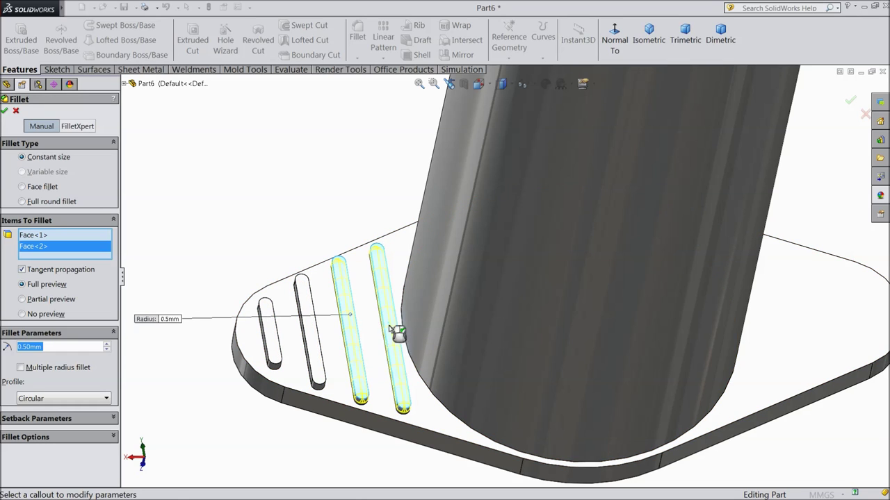
{"action": "left_click", "coordinate": [315, 355]}
{"action": "left_click", "coordinate": [278, 341]}
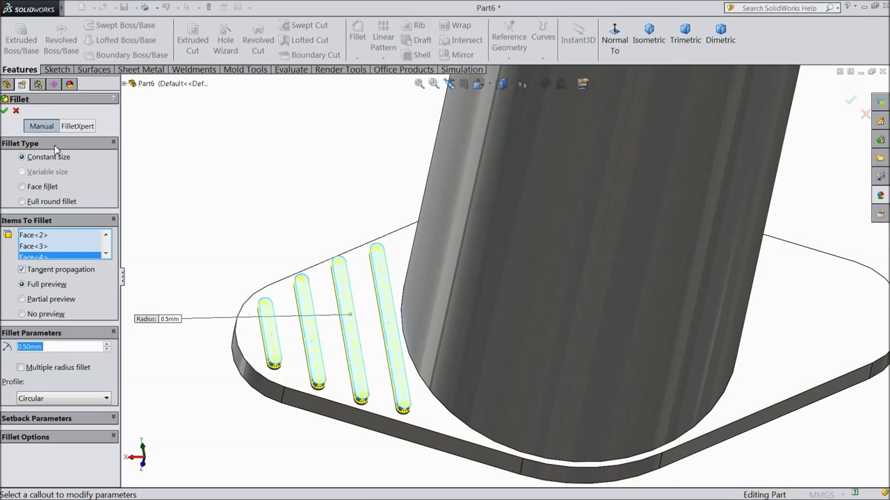
{"action": "left_click", "coordinate": [5, 111]}
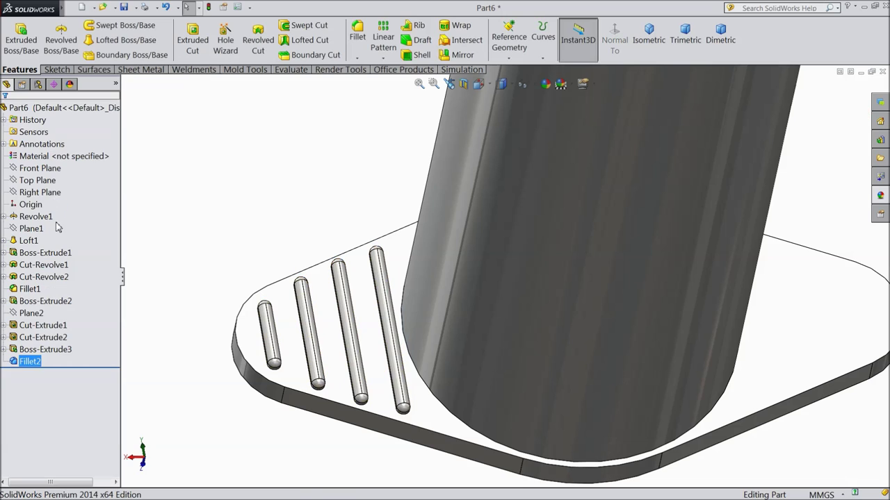
Mirror the rib extrusion and its fillet about the Right Plane to the opposite side of the flange.
{"action": "left_click", "coordinate": [41, 193]}
{"action": "key", "text": "f"}
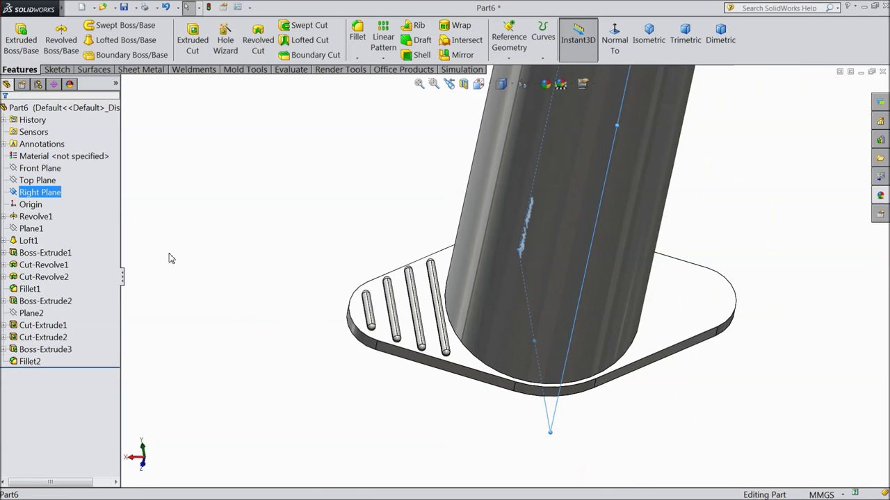
{"action": "left_click", "coordinate": [459, 55]}
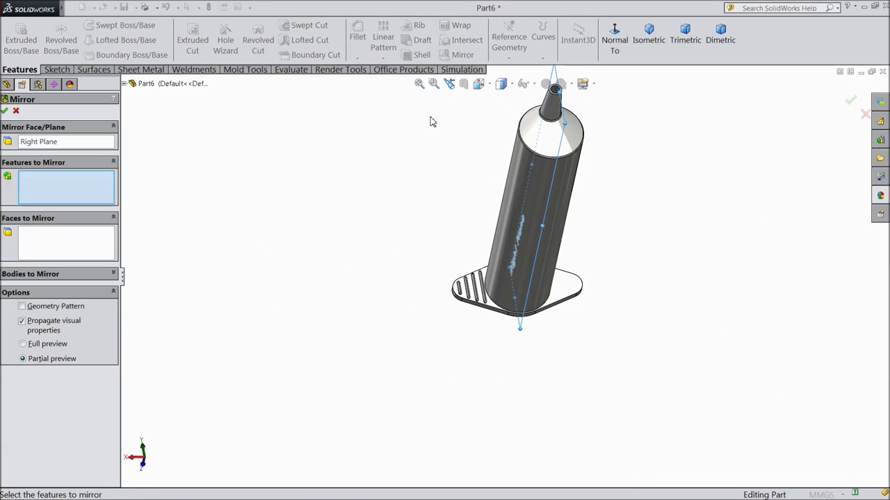
{"action": "left_click", "coordinate": [124, 83]}
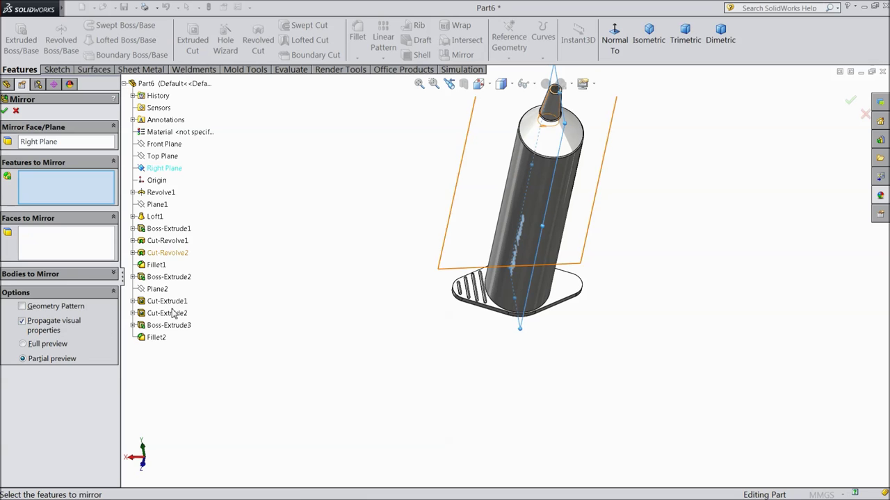
{"action": "left_click", "coordinate": [170, 326]}
{"action": "left_click", "coordinate": [156, 338]}
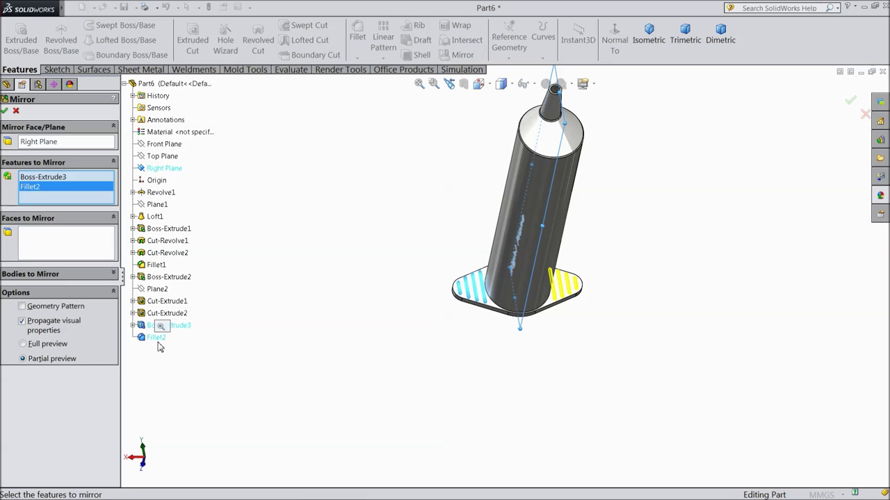
{"action": "left_click", "coordinate": [5, 111]}
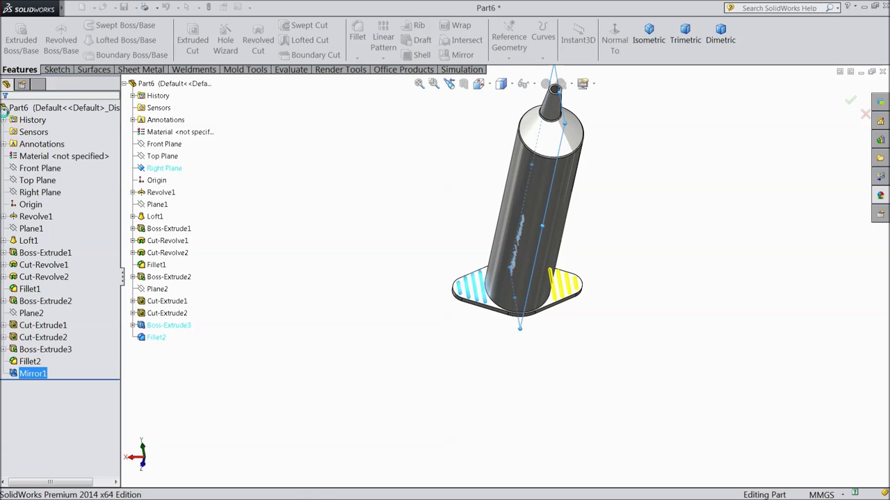
Save the part as Part6 in a new Desktop folder named Syringe.
{"action": "left_click", "coordinate": [657, 47]}
{"action": "middle_click_drag", "start_coordinate": [515, 376], "coordinate": [493, 331]}
{"action": "scroll", "coordinate": [525, 375], "scroll_direction": "down", "scroll_amount": 2}
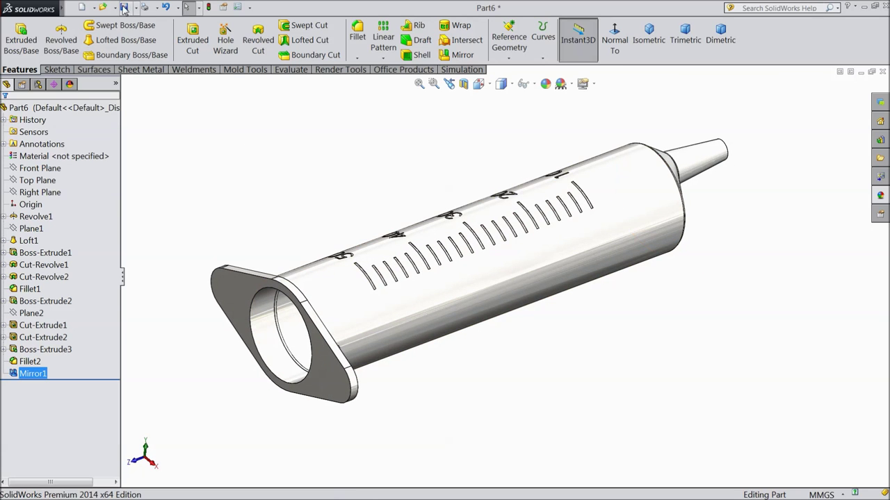
{"action": "key", "text": "ctrl+s"}
{"action": "left_click", "coordinate": [292, 198]}
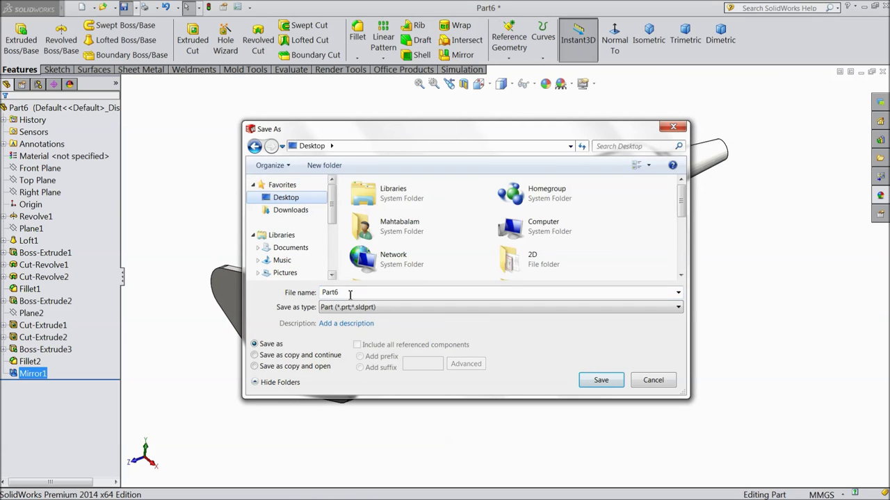
{"action": "left_click", "coordinate": [312, 167]}
{"action": "type", "text": "Syring"}
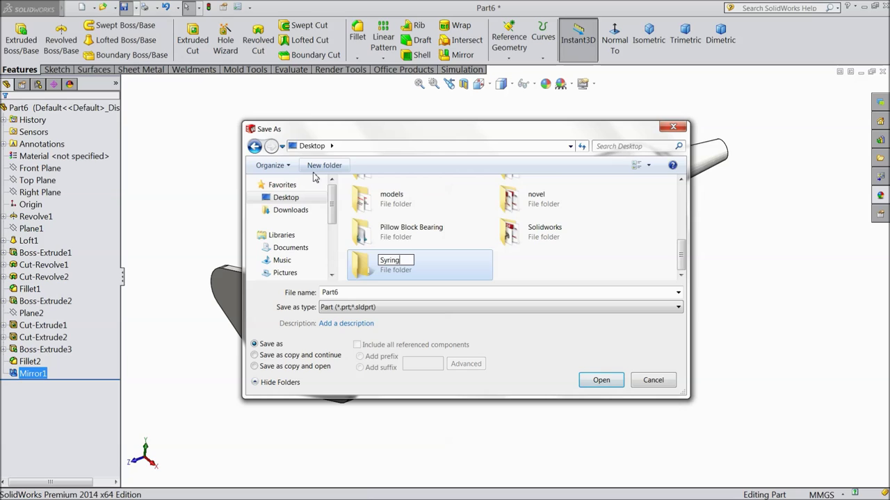
{"action": "left_click", "coordinate": [599, 382]}
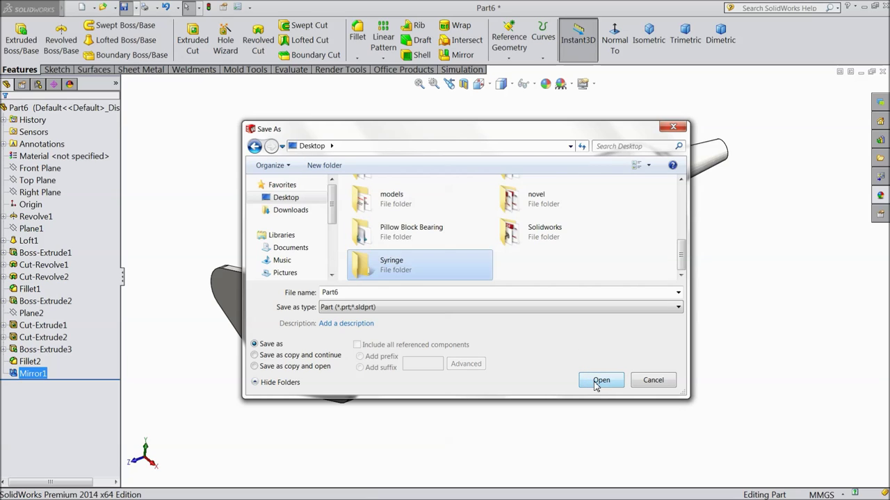
{"action": "left_click", "coordinate": [600, 383]}
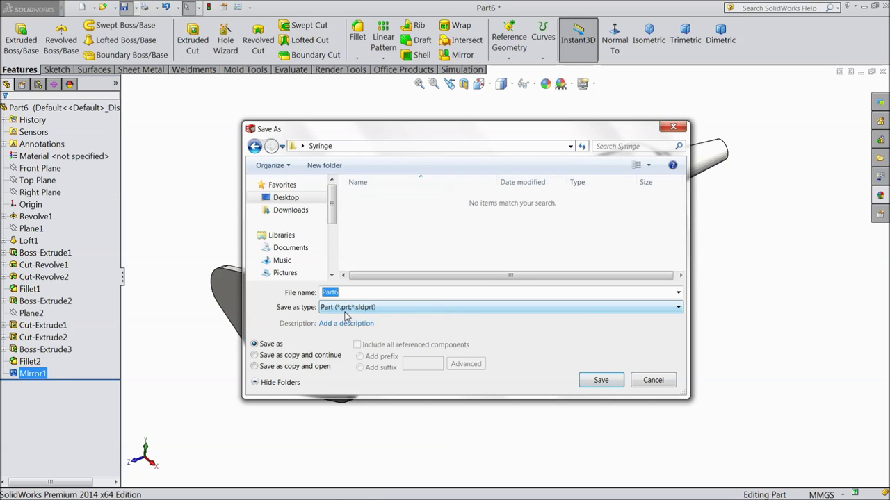
{"action": "key", "text": "Return"}
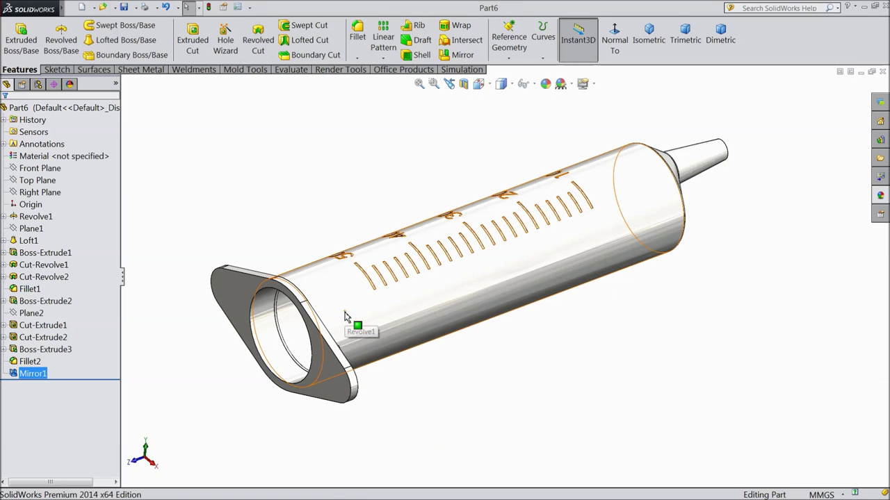
{"action": "key", "text": "r"}
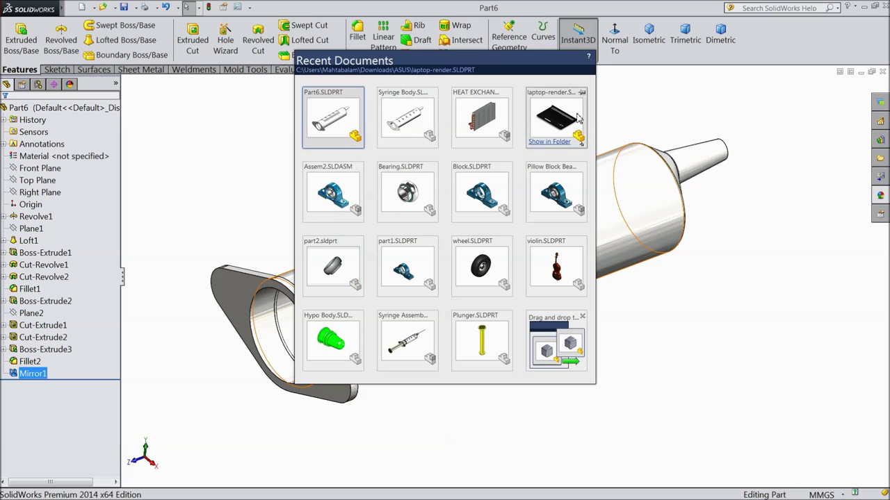
{"action": "left_click", "coordinate": [650, 113]}
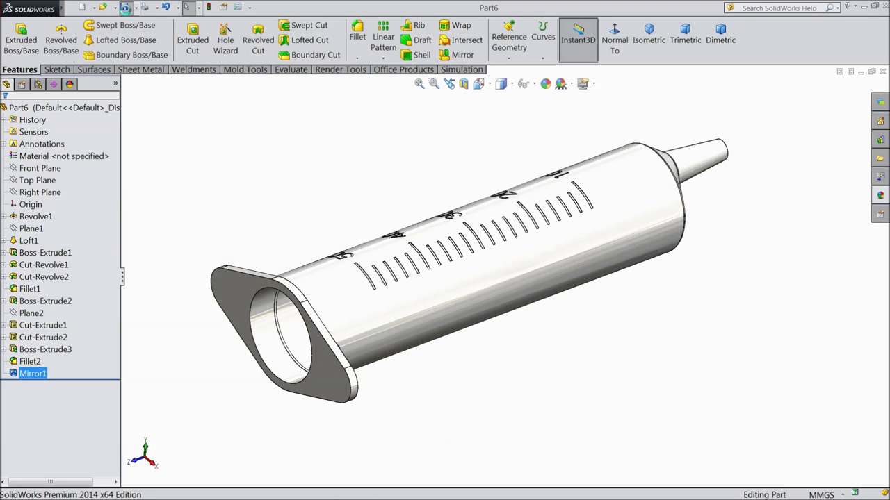
{"action": "middle_click_drag", "start_coordinate": [378, 221], "coordinate": [348, 177]}
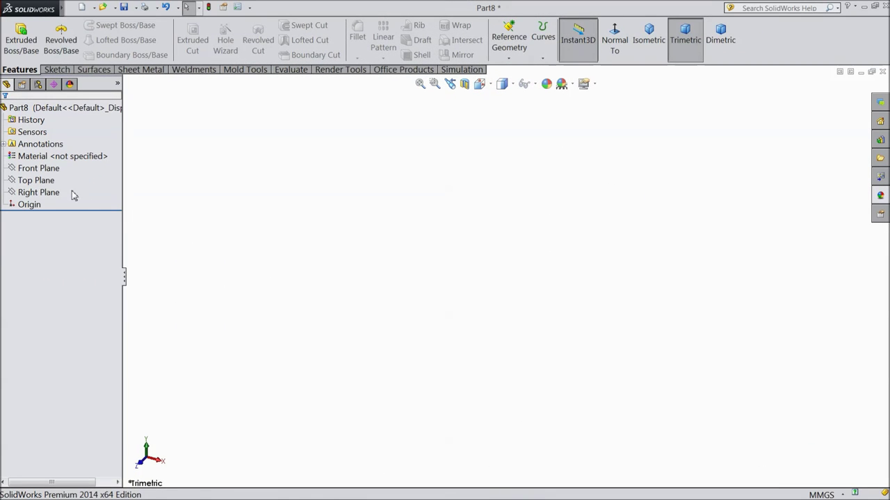
Sketch a closed stepped profile on the Front Plane from the origin, with a bottom edge about 30 mm long, a side notch and a longer top edge.
{"action": "left_click", "coordinate": [38, 168]}
{"action": "left_click", "coordinate": [53, 158]}
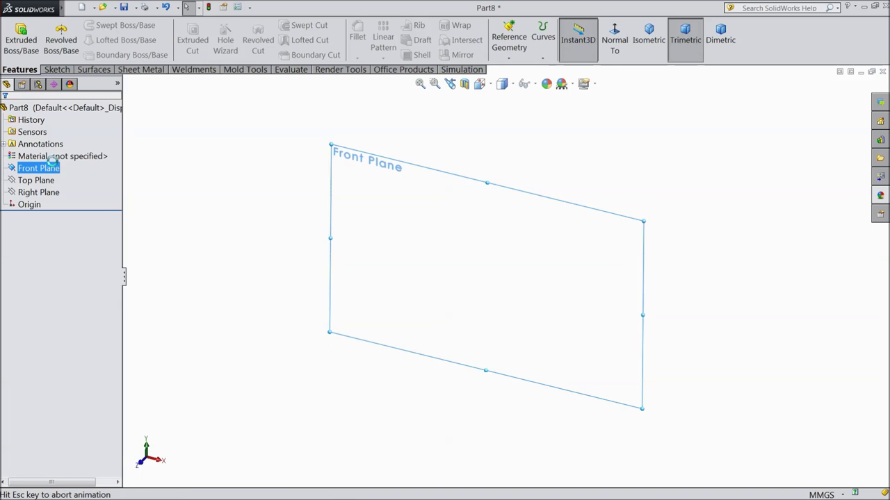
{"action": "left_click", "coordinate": [58, 71]}
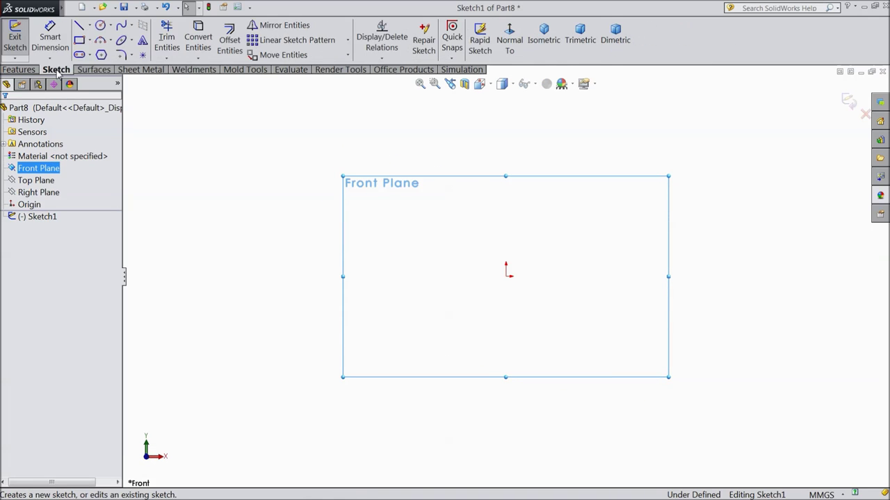
{"action": "left_click", "coordinate": [79, 28]}
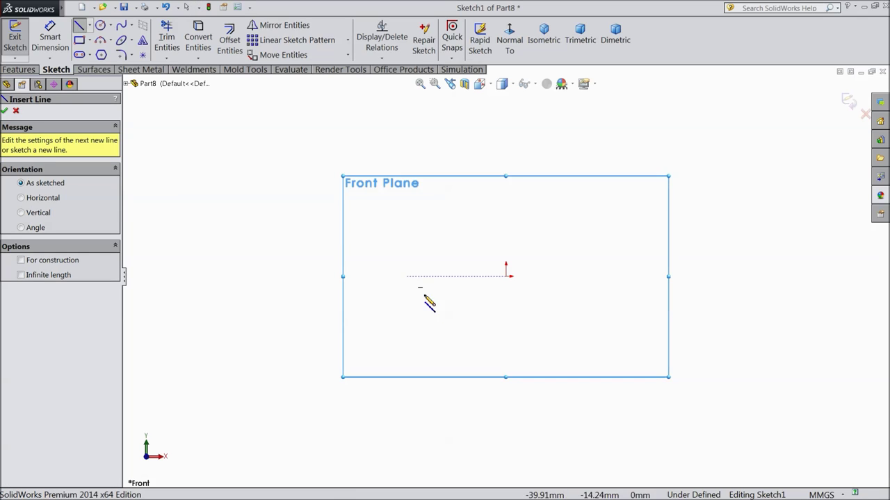
{"action": "left_click", "coordinate": [507, 276]}
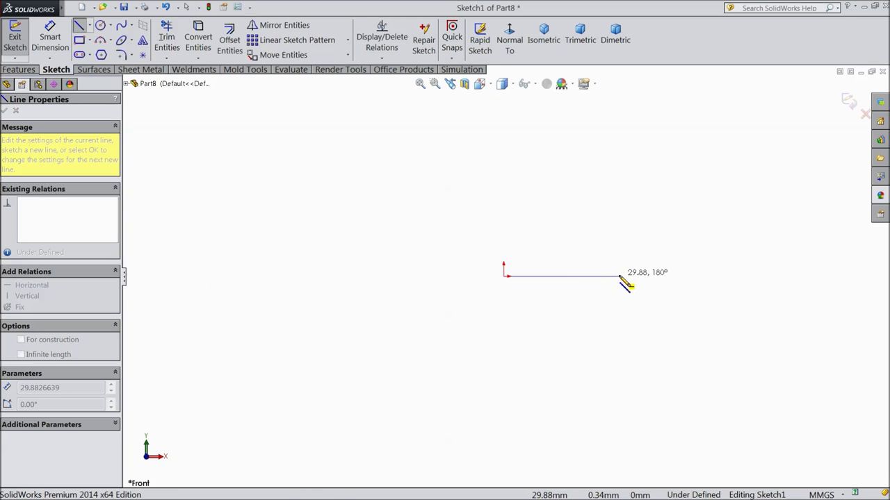
{"action": "left_click", "coordinate": [618, 276]}
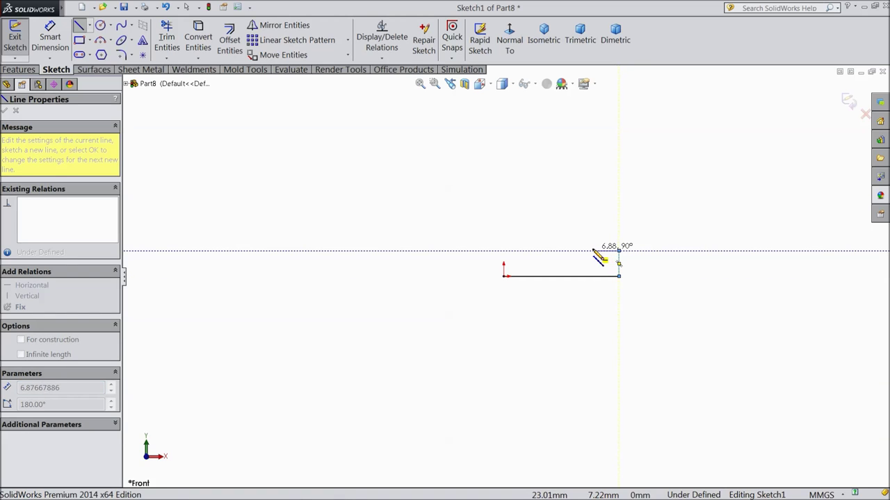
{"action": "left_click", "coordinate": [592, 250]}
{"action": "left_click", "coordinate": [592, 210]}
{"action": "left_click", "coordinate": [659, 193]}
{"action": "left_click", "coordinate": [504, 193]}
{"action": "left_click", "coordinate": [504, 276]}
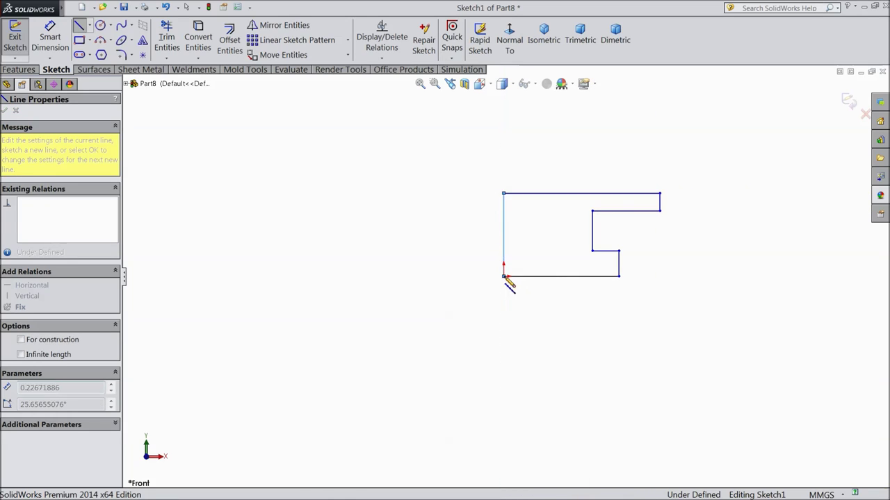
{"action": "right_click", "coordinate": [460, 287]}
{"action": "left_click", "coordinate": [498, 92]}
Delete the stray short slanted line at the origin.
{"action": "scroll", "coordinate": [521, 236], "scroll_direction": "down", "scroll_amount": 5}
{"action": "scroll", "coordinate": [468, 327], "scroll_direction": "down", "scroll_amount": 5}
{"action": "left_click", "coordinate": [445, 231]}
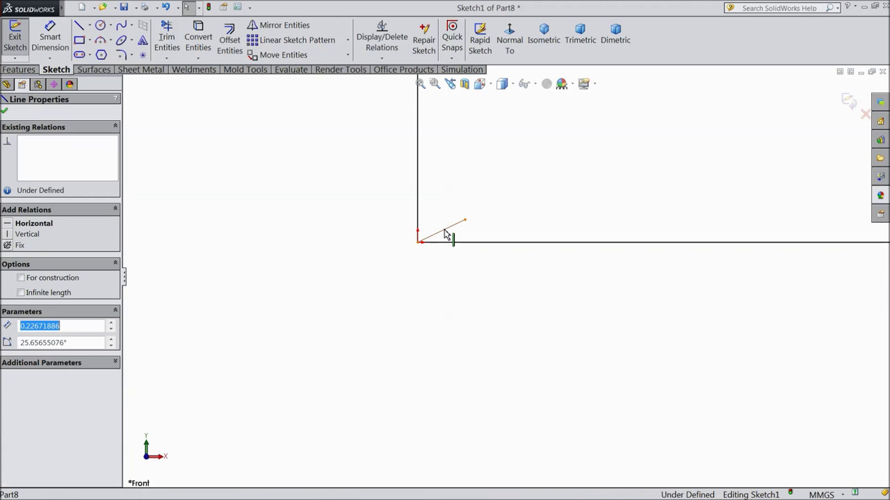
{"action": "key", "text": "Delete"}
Dimension the profile's bottom edge as 7.5 mm.
{"action": "key", "text": "f"}
{"action": "scroll", "coordinate": [459, 292], "scroll_direction": "up", "scroll_amount": 4}
{"action": "scroll", "coordinate": [619, 214], "scroll_direction": "down", "scroll_amount": 3}
{"action": "key", "text": "d"}
{"action": "left_click", "coordinate": [440, 352]}
{"action": "left_click", "coordinate": [445, 393]}
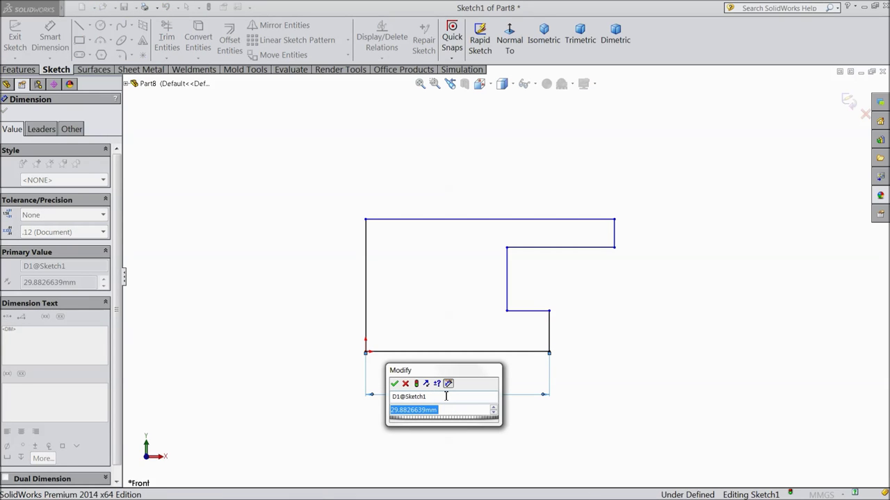
{"action": "type", "text": "7."}
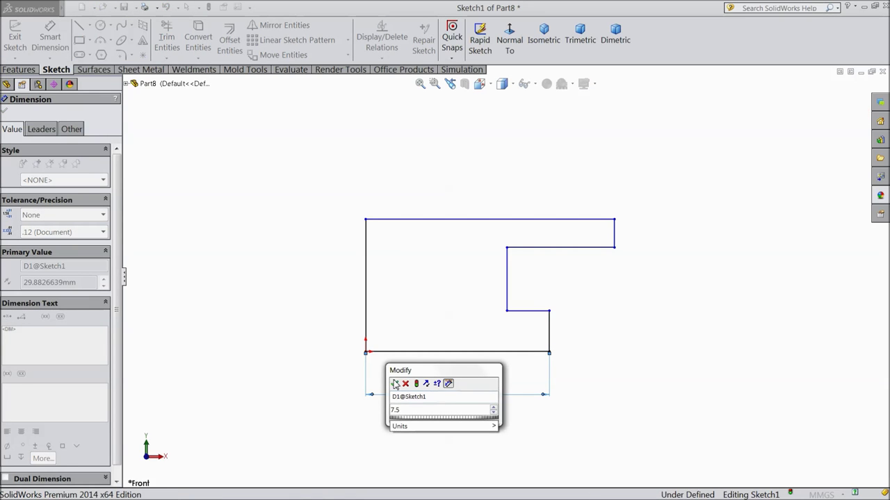
{"action": "type", "text": "5"}
{"action": "left_click", "coordinate": [395, 384]}
Dimension the profile's short lower vertical edge as 3 mm and finish dimensioning.
{"action": "left_click", "coordinate": [550, 340]}
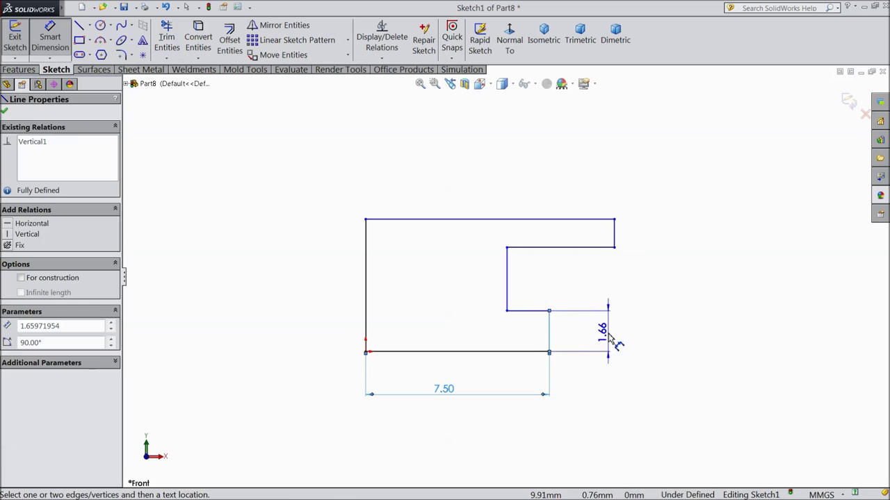
{"action": "left_click", "coordinate": [612, 339]}
{"action": "type", "text": "3"}
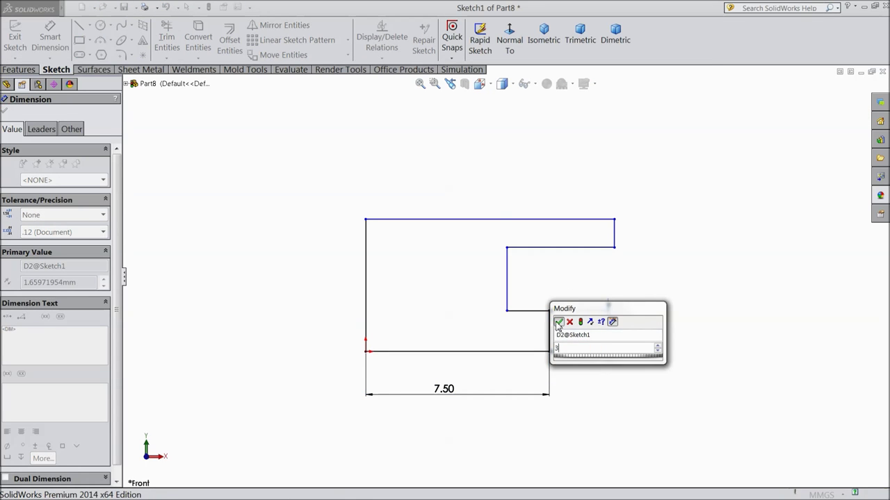
{"action": "left_click", "coordinate": [558, 322]}
{"action": "key", "text": "Escape"}
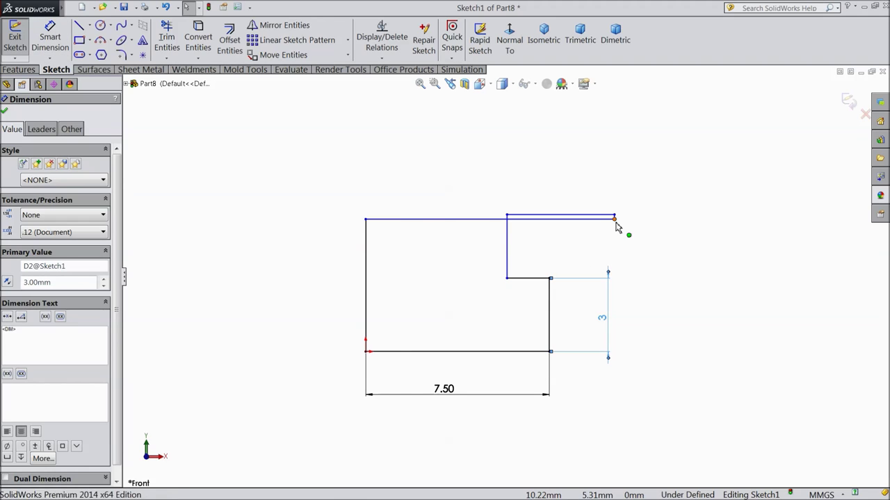
Raise the profile's top edge to about 6.05 mm above the origin and dimension the notch's vertical edge as 2 mm.
{"action": "left_click_drag", "start_coordinate": [614, 217], "coordinate": [616, 205]}
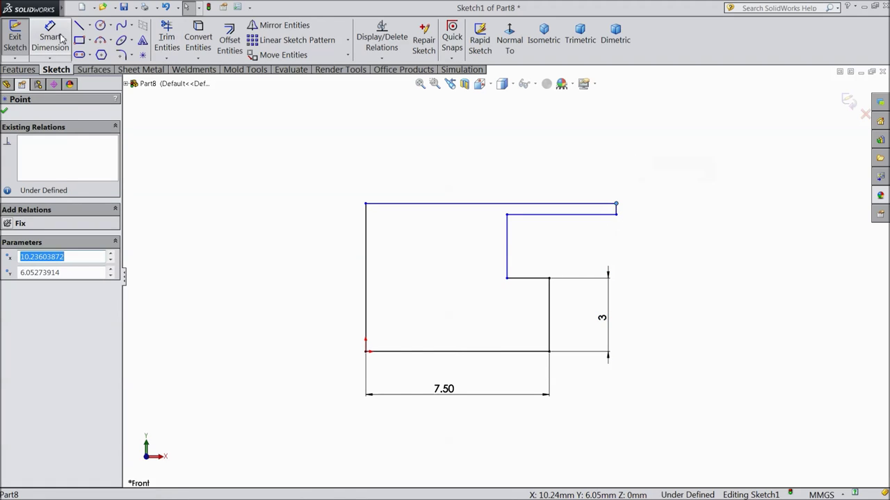
{"action": "left_click", "coordinate": [60, 36]}
{"action": "left_click", "coordinate": [507, 257]}
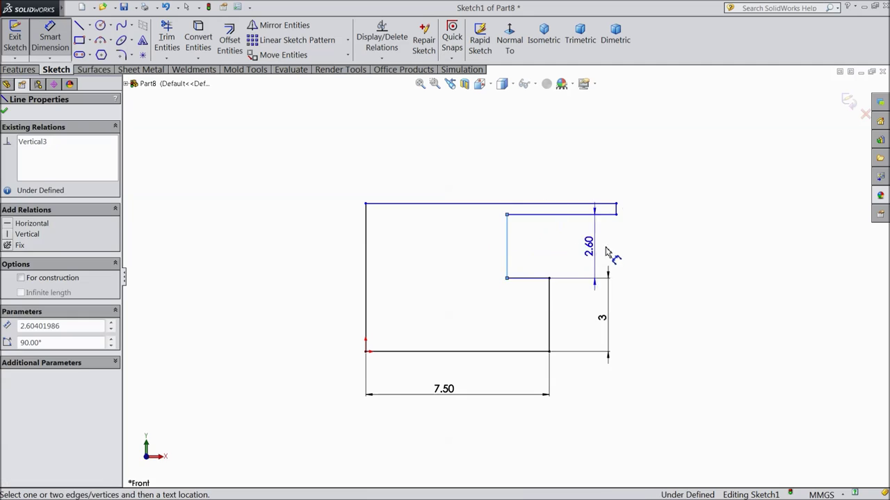
{"action": "left_click", "coordinate": [629, 249]}
{"action": "type", "text": "2"}
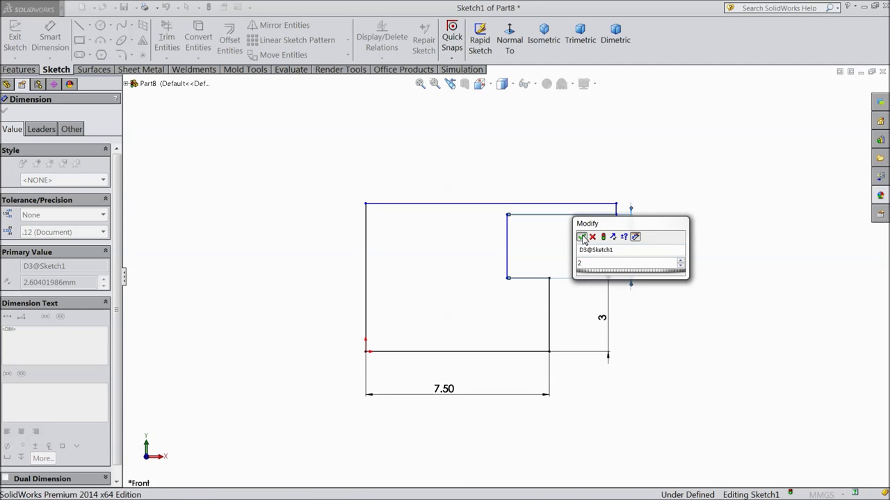
{"action": "left_click", "coordinate": [582, 237]}
Dimension the short vertical end edge of the profile's upper flange as 1 mm.
{"action": "left_click", "coordinate": [616, 217]}
{"action": "left_click", "coordinate": [646, 220]}
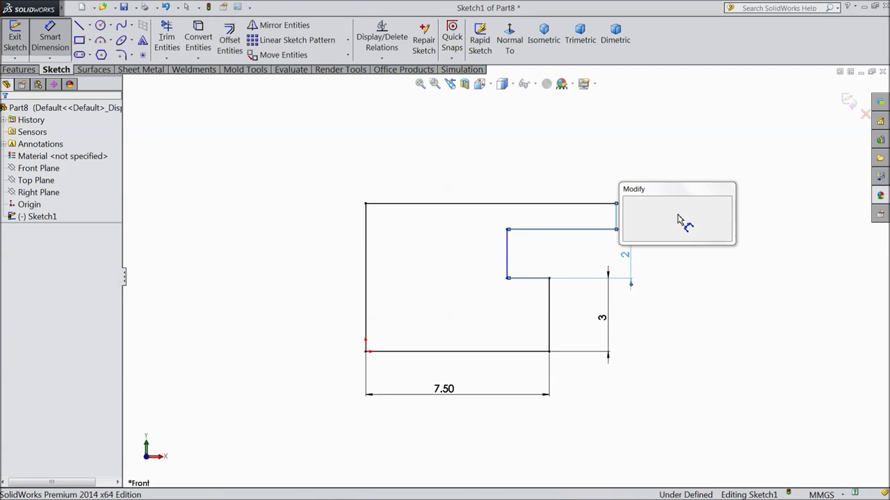
{"action": "type", "text": "1"}
{"action": "left_click", "coordinate": [628, 202]}
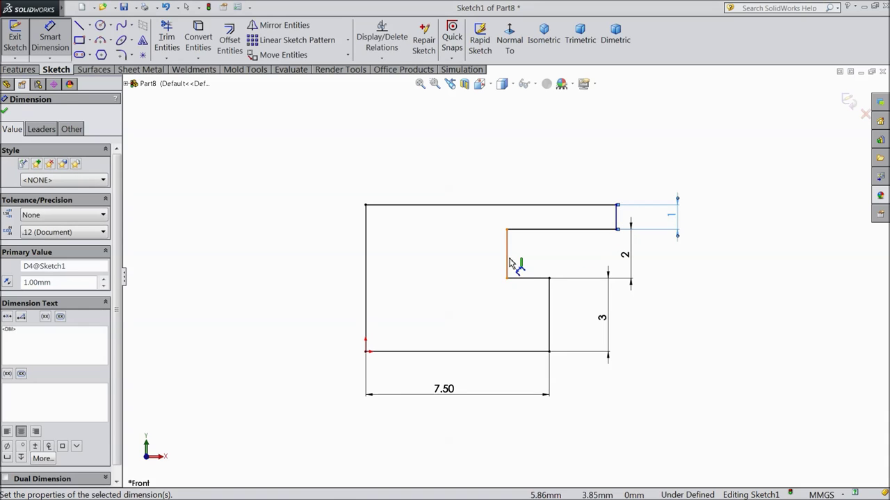
Dimension the distance between the notch's vertical edge and the profile's long vertical edge through the origin as 6 mm.
{"action": "left_click", "coordinate": [508, 257]}
{"action": "left_click", "coordinate": [365, 268]}
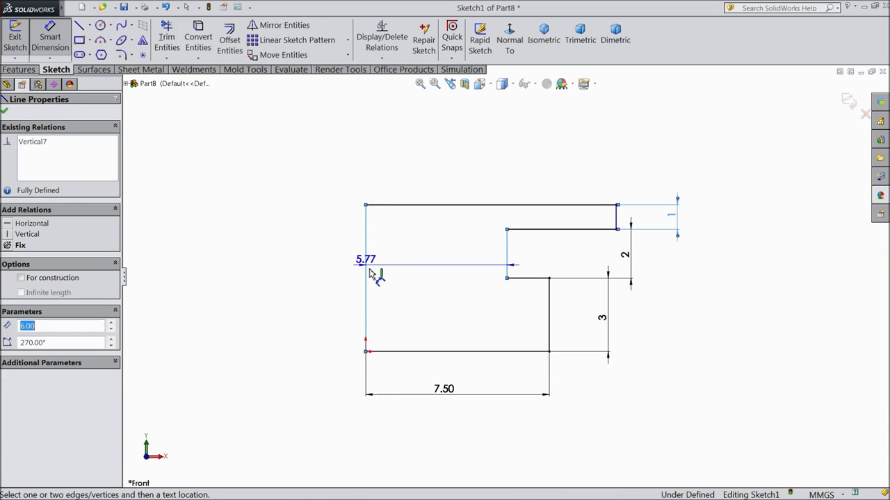
{"action": "left_click", "coordinate": [466, 151]}
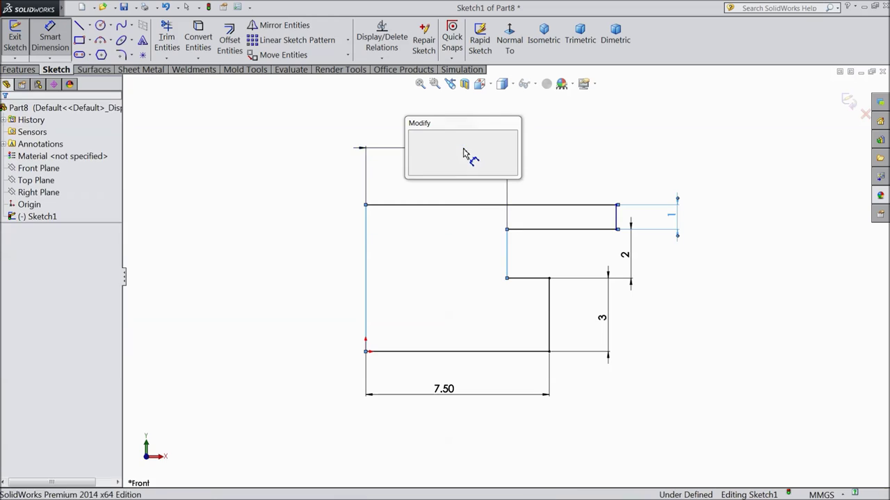
{"action": "type", "text": "6"}
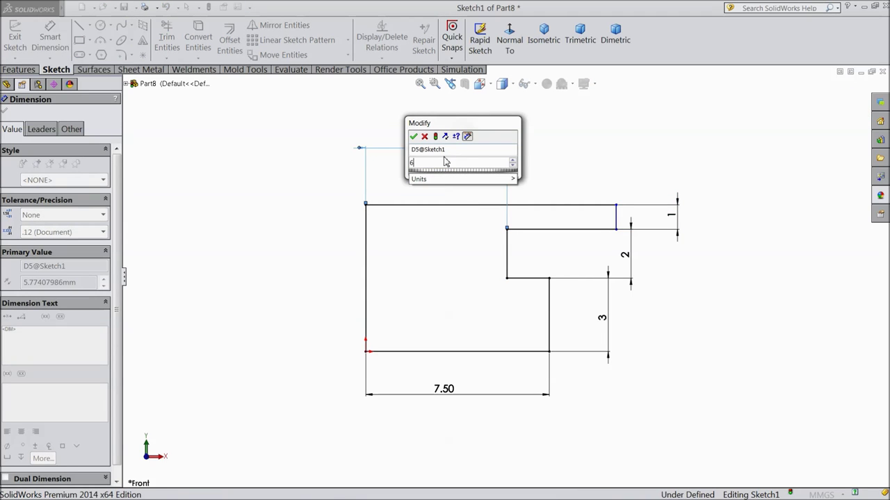
{"action": "left_click", "coordinate": [415, 137]}
Dimension the profile's top edge as 10 mm and finish dimensioning.
{"action": "left_click", "coordinate": [482, 204]}
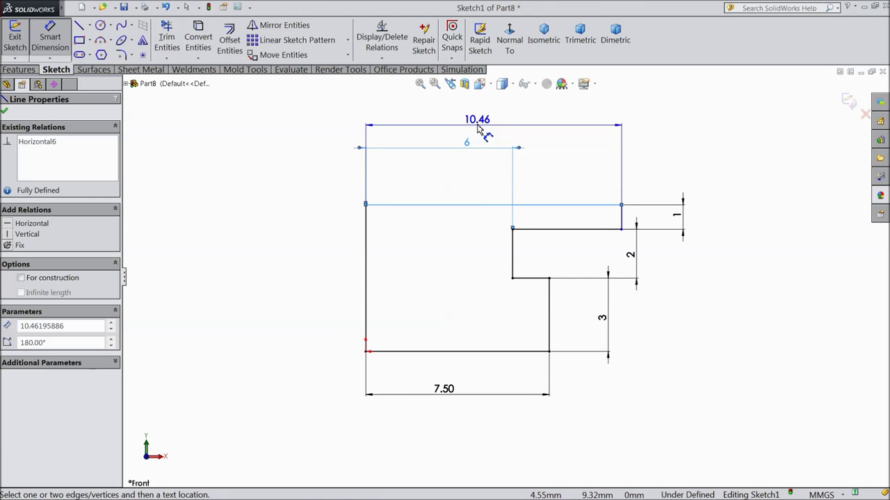
{"action": "left_click", "coordinate": [478, 129]}
{"action": "type", "text": "10"}
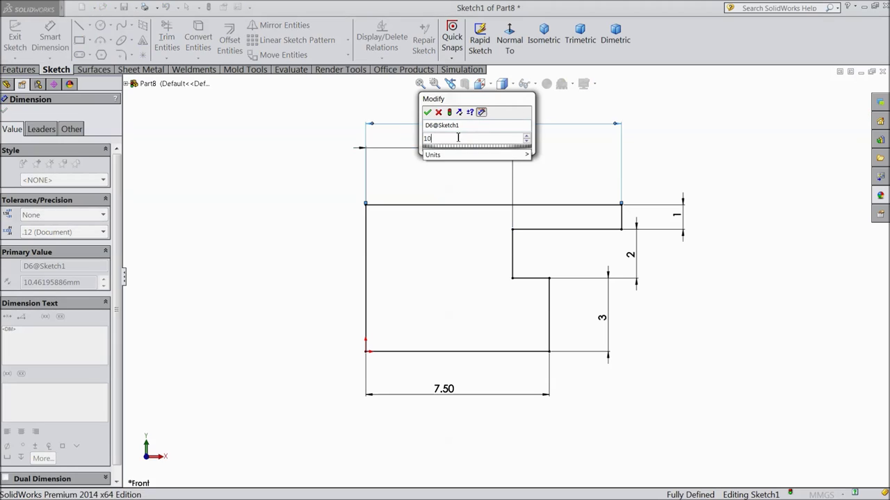
{"action": "left_click", "coordinate": [427, 112]}
{"action": "left_click", "coordinate": [6, 114]}
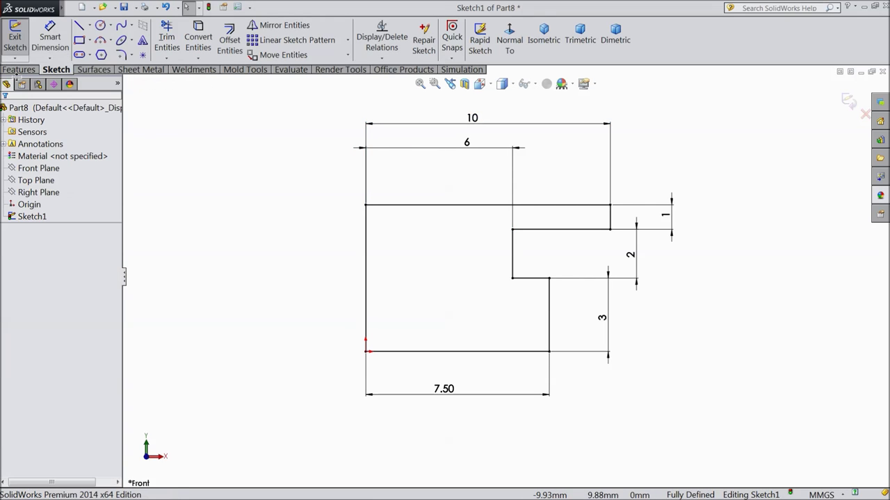
Revolve the profile 360 degrees about its vertical edge through the origin.
{"action": "left_click", "coordinate": [19, 70]}
{"action": "left_click", "coordinate": [61, 39]}
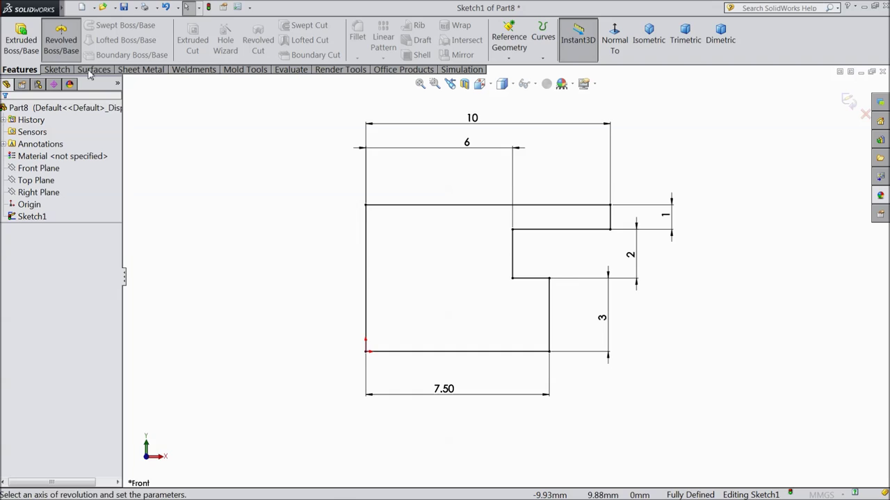
{"action": "left_click", "coordinate": [359, 248]}
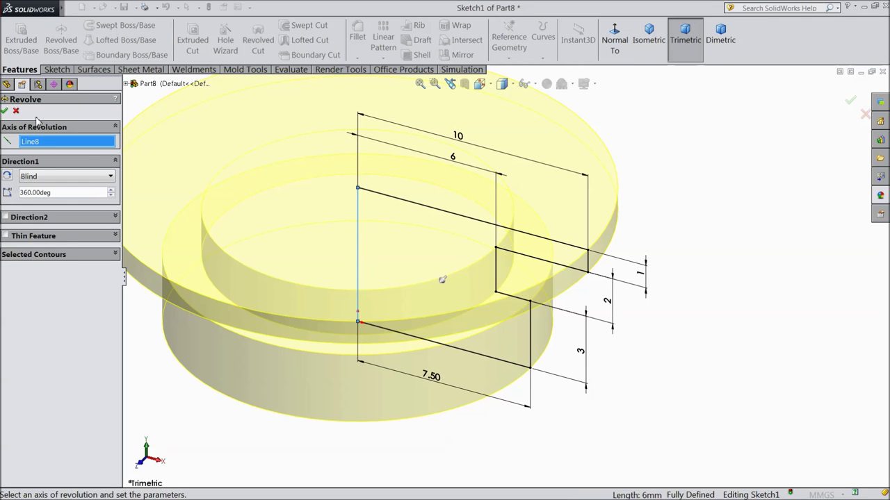
{"action": "left_click", "coordinate": [6, 111]}
{"action": "scroll", "coordinate": [264, 235], "scroll_direction": "up", "scroll_amount": 5}
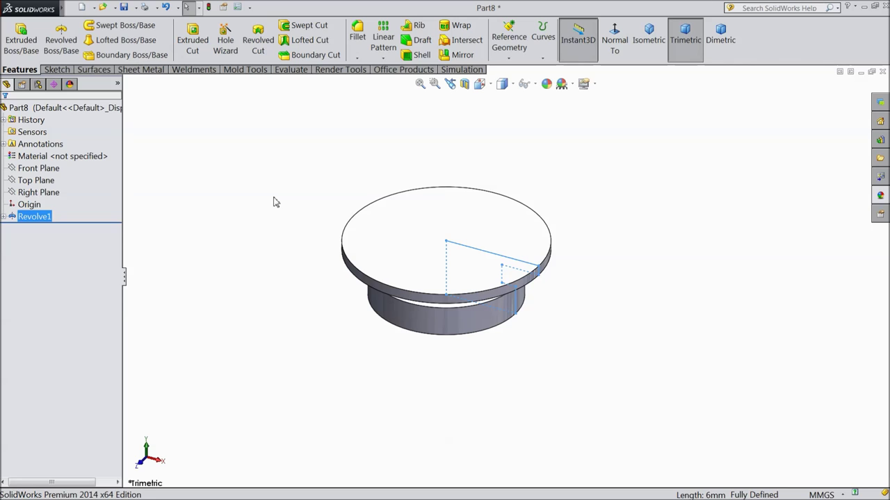
{"action": "left_click", "coordinate": [267, 202]}
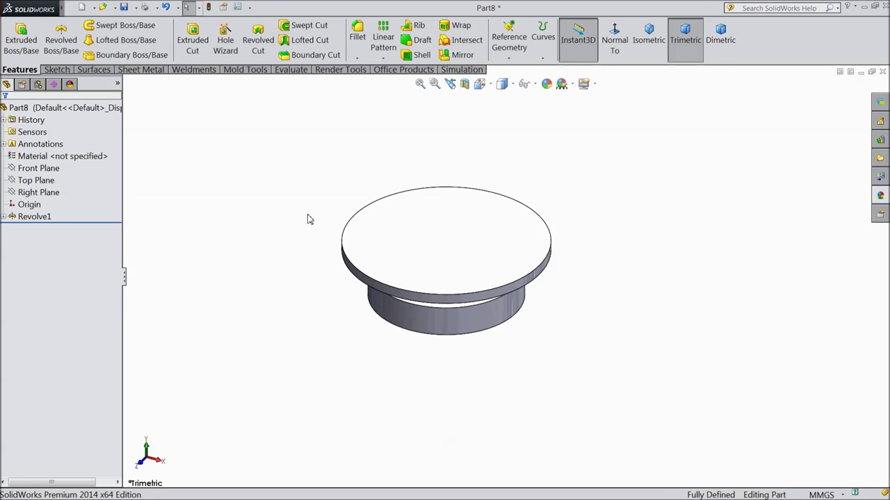
Start a sketch on the revolved part's top circular face and draw a vertical centerline across its full 20 mm diameter.
{"action": "left_click", "coordinate": [437, 267]}
{"action": "left_click", "coordinate": [473, 235]}
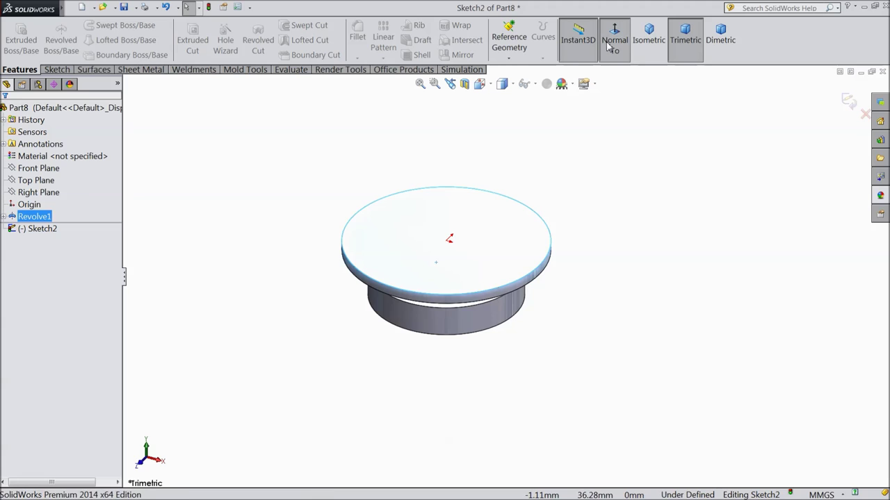
{"action": "left_click", "coordinate": [56, 69]}
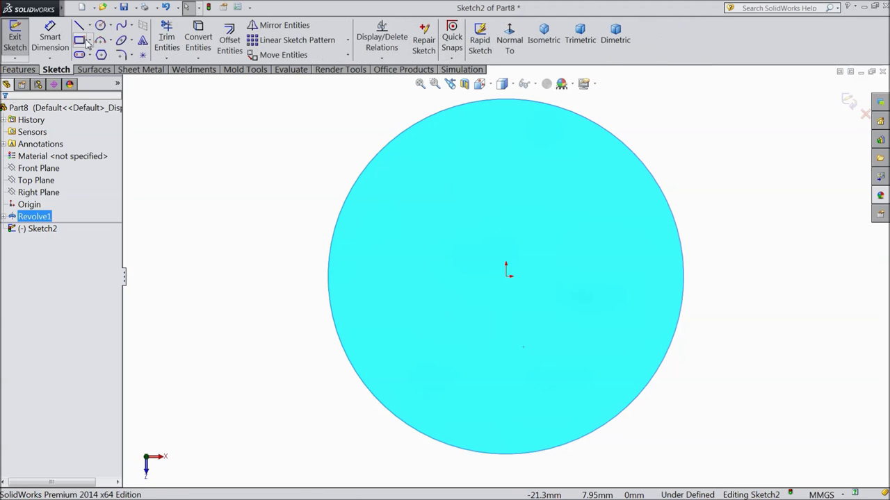
{"action": "left_click", "coordinate": [89, 25]}
{"action": "left_click", "coordinate": [93, 54]}
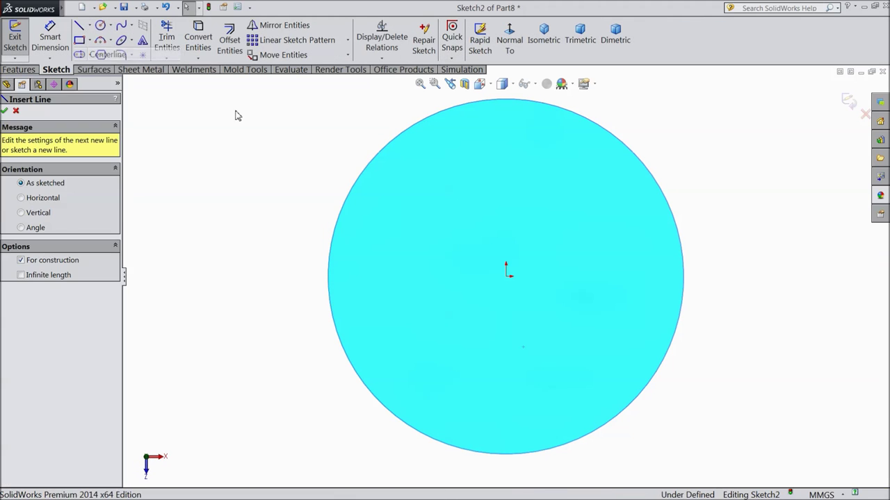
{"action": "left_click", "coordinate": [506, 100]}
{"action": "left_click", "coordinate": [507, 454]}
{"action": "right_click", "coordinate": [463, 55]}
{"action": "left_click", "coordinate": [487, 111]}
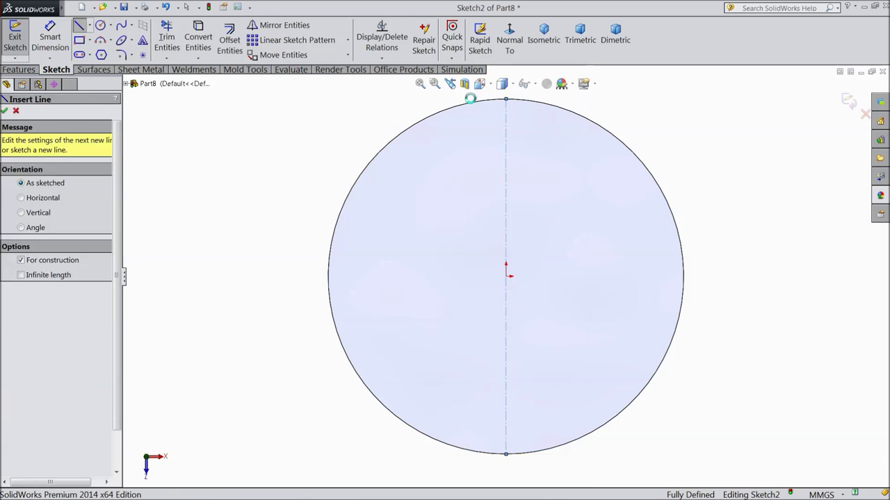
Draw a horizontal centerline across the full diameter of the circular face through the origin.
{"action": "left_click", "coordinate": [75, 29]}
{"action": "left_click", "coordinate": [91, 26]}
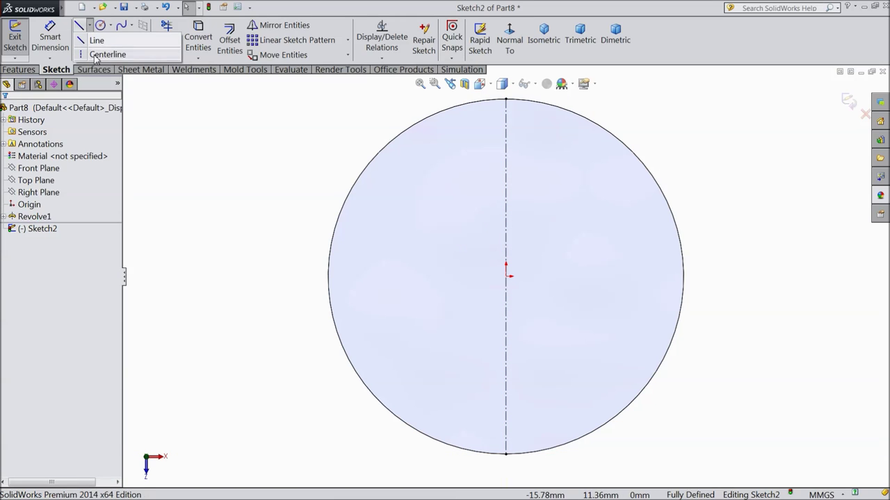
{"action": "left_click", "coordinate": [101, 54]}
{"action": "left_click", "coordinate": [329, 277]}
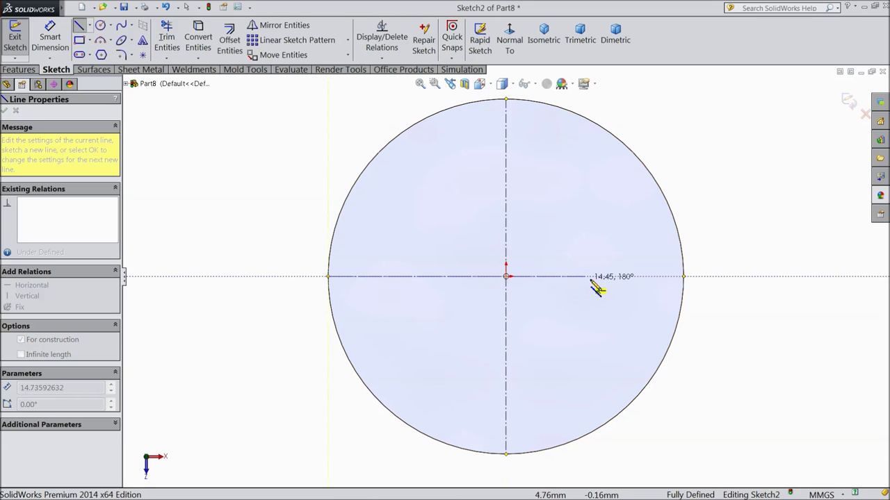
{"action": "left_click", "coordinate": [684, 276]}
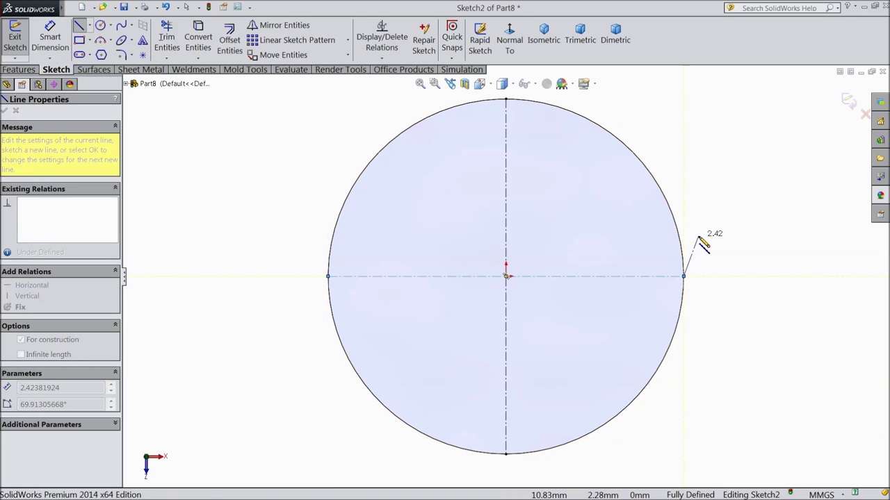
{"action": "right_click", "coordinate": [696, 215]}
{"action": "left_click", "coordinate": [720, 96]}
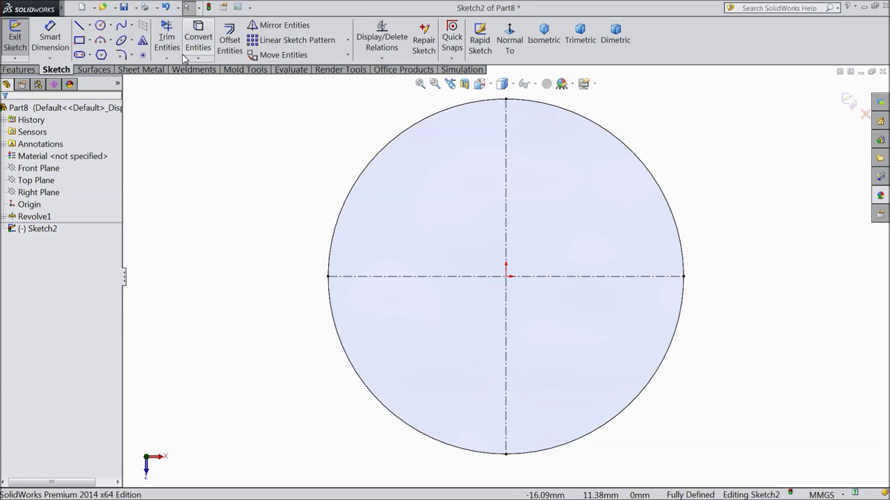
Offset both centerlines bi-directionally by 1 mm with dimensions added.
{"action": "left_click", "coordinate": [232, 46]}
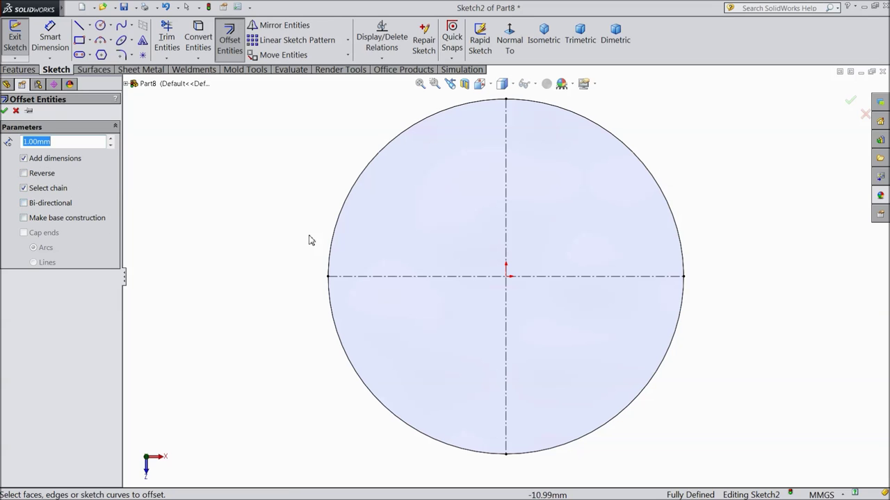
{"action": "left_click", "coordinate": [35, 203]}
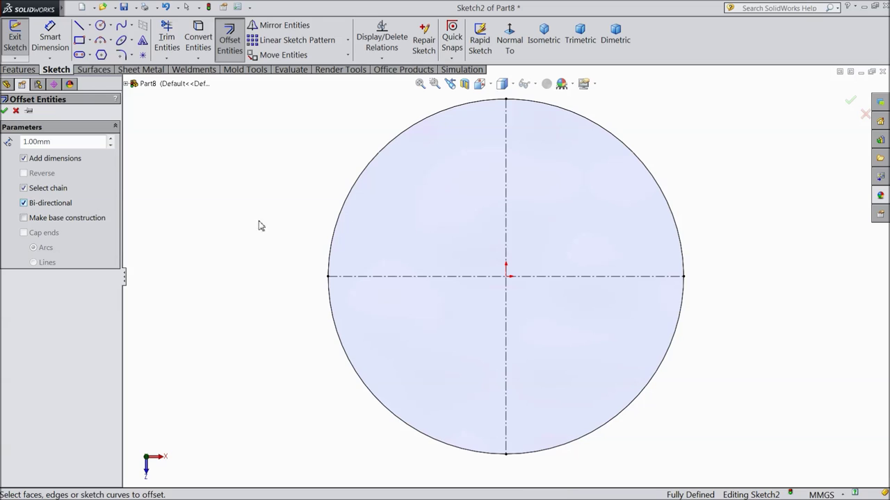
{"action": "left_click", "coordinate": [505, 216]}
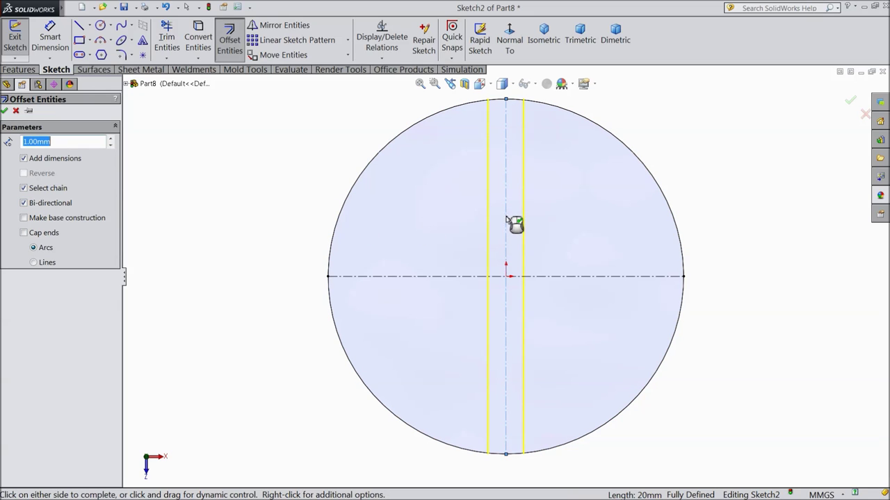
{"action": "left_click", "coordinate": [471, 277]}
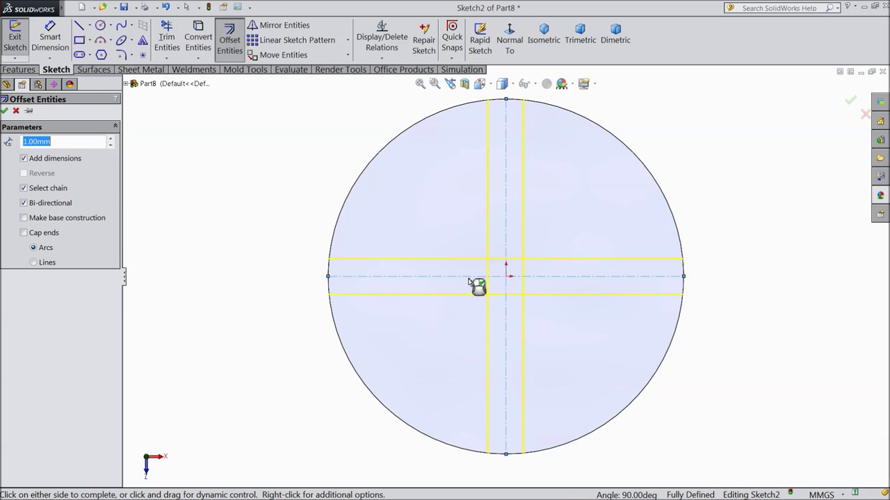
{"action": "left_click", "coordinate": [4, 112]}
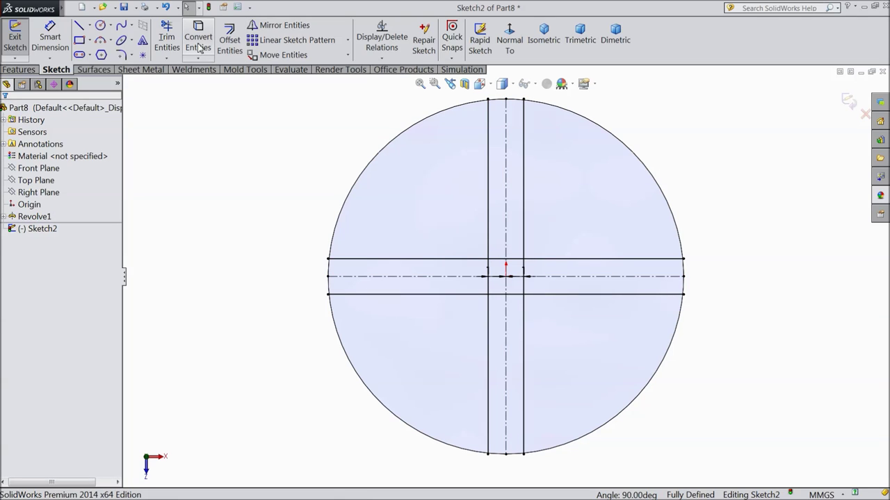
Draw two 1 mm radius circles tangent to the offset lines, centred about 6.5 mm up the vertical centerline and 7.6 mm left on the horizontal one.
{"action": "left_click", "coordinate": [101, 26]}
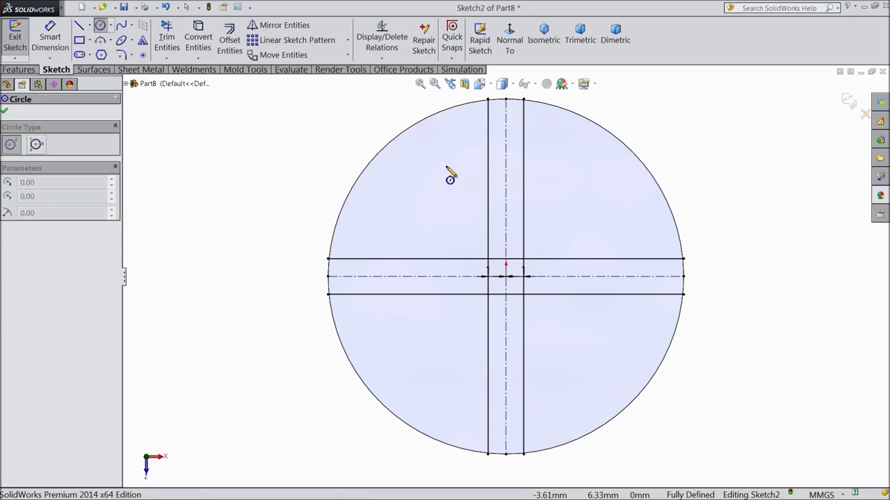
{"action": "left_click", "coordinate": [506, 161]}
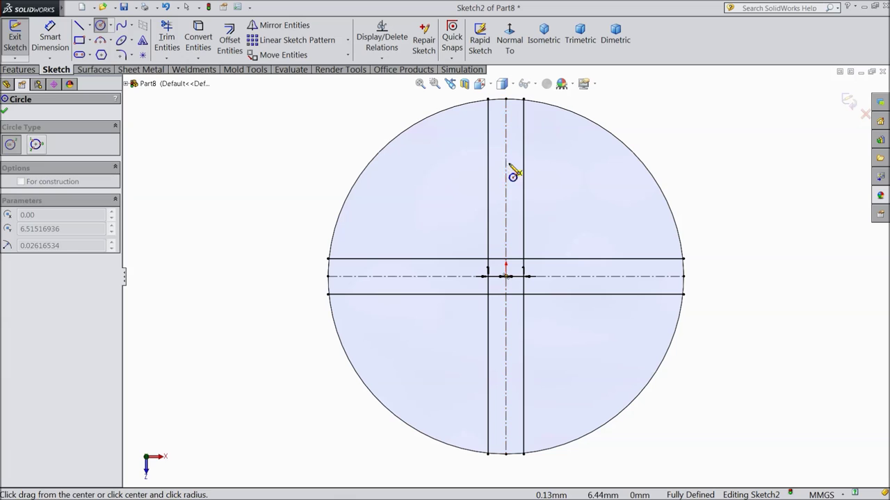
{"action": "left_click", "coordinate": [526, 175]}
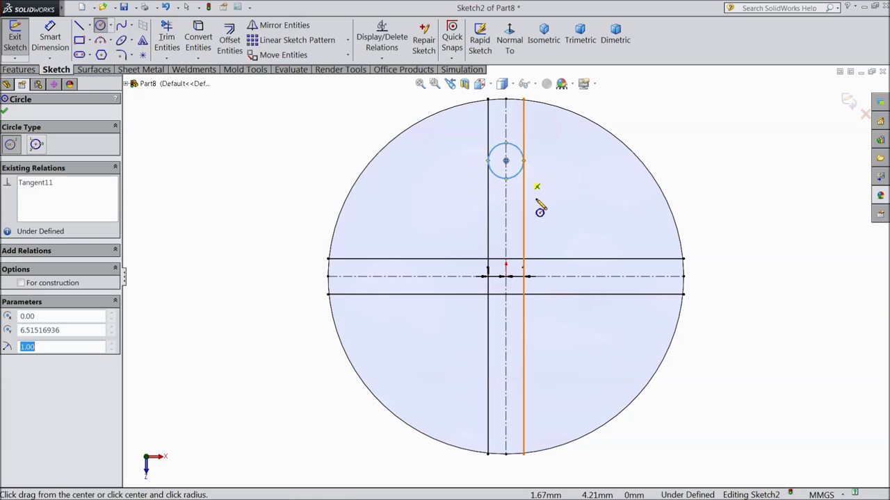
{"action": "left_click", "coordinate": [371, 277]}
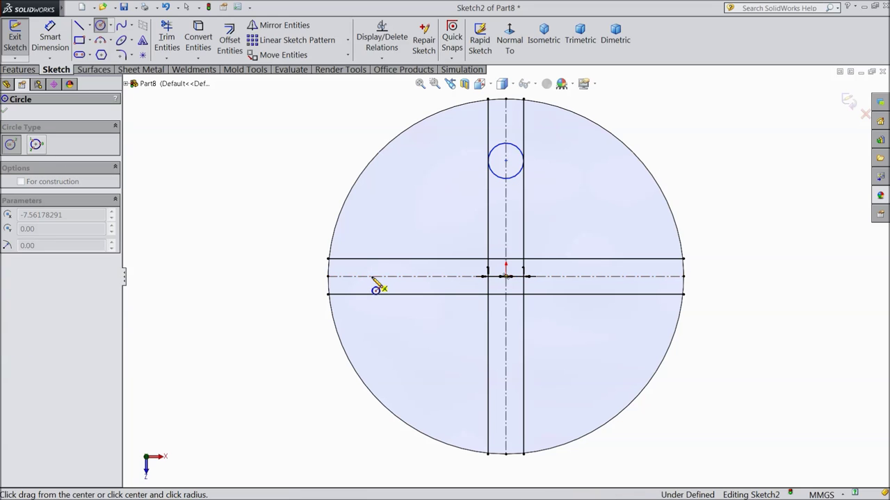
{"action": "left_click", "coordinate": [375, 295]}
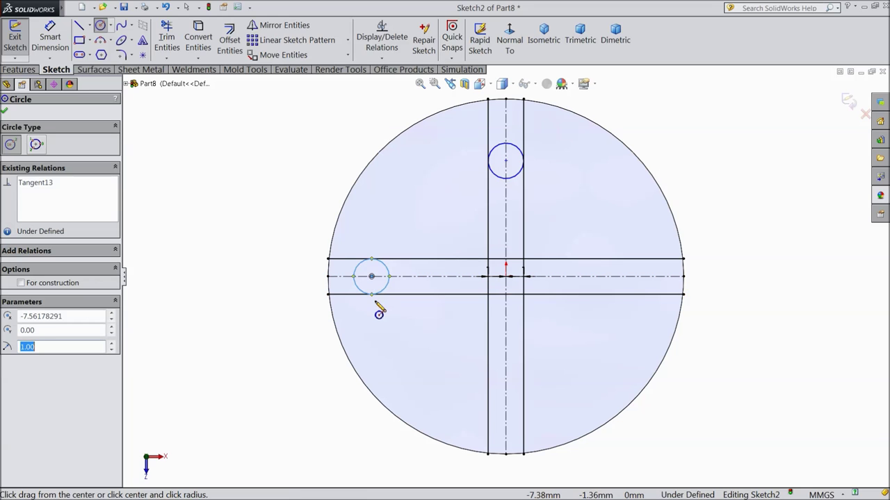
{"action": "left_click", "coordinate": [4, 113]}
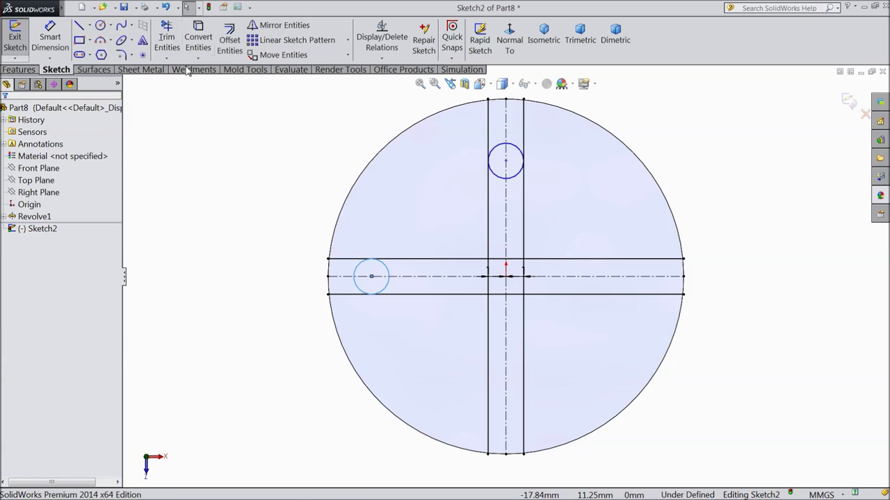
Trim the offset line ends that extend beyond the upper and left circles.
{"action": "left_click", "coordinate": [166, 40]}
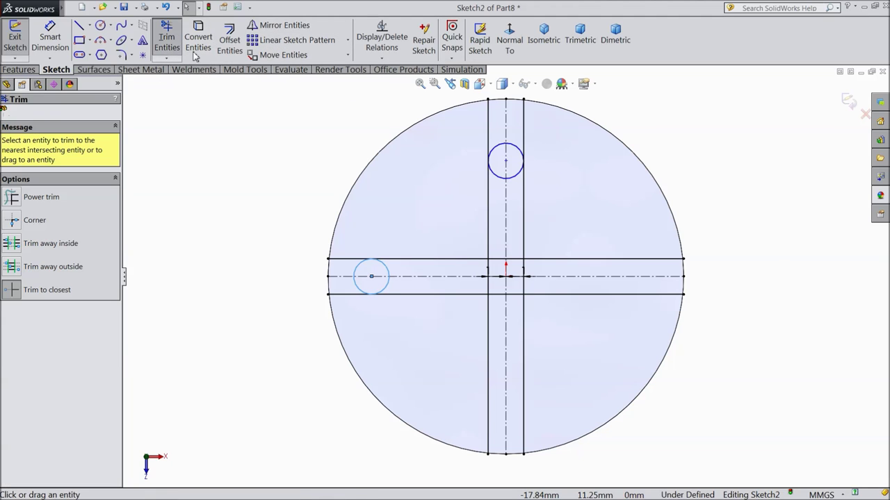
{"action": "left_click", "coordinate": [489, 137]}
{"action": "left_click", "coordinate": [526, 136]}
{"action": "left_click", "coordinate": [356, 260]}
{"action": "left_click", "coordinate": [344, 295]}
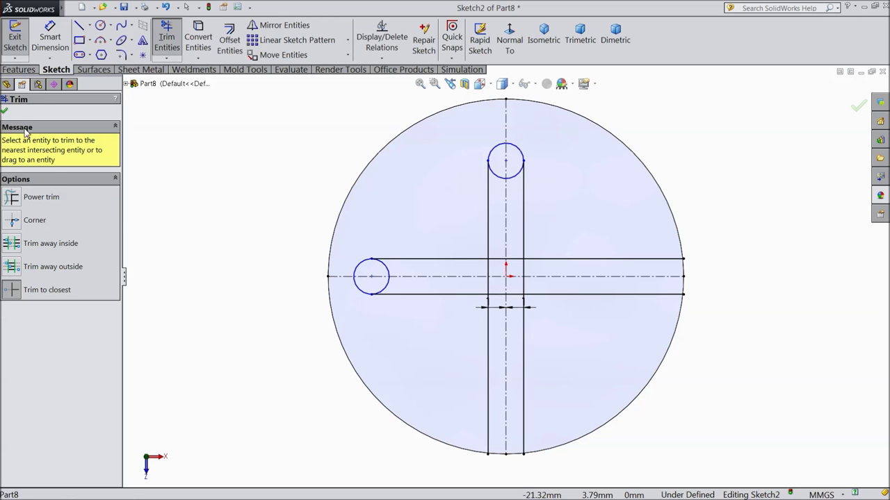
{"action": "left_click", "coordinate": [5, 112]}
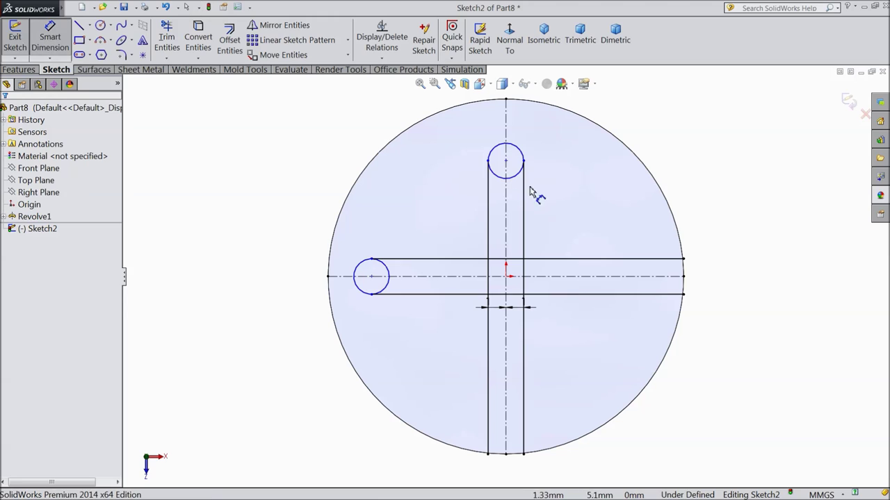
Dimension the upper circle's centre 8 mm from the origin.
{"action": "left_click", "coordinate": [519, 148]}
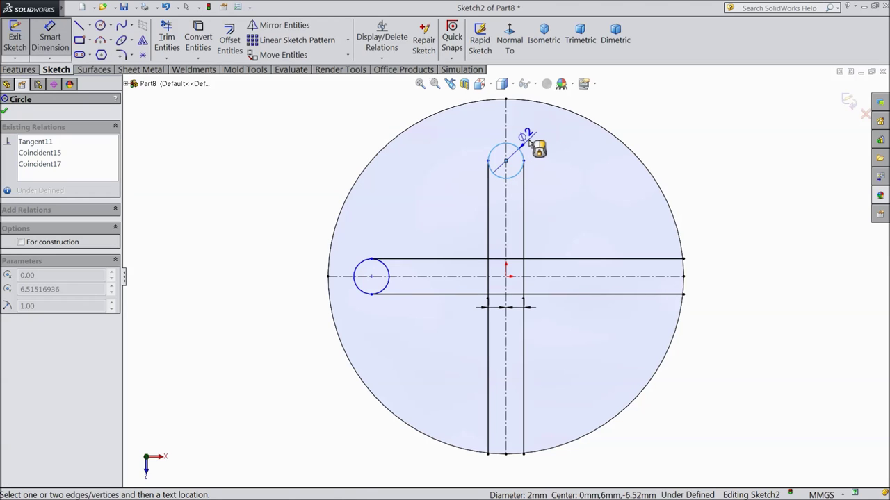
{"action": "key", "text": "Escape"}
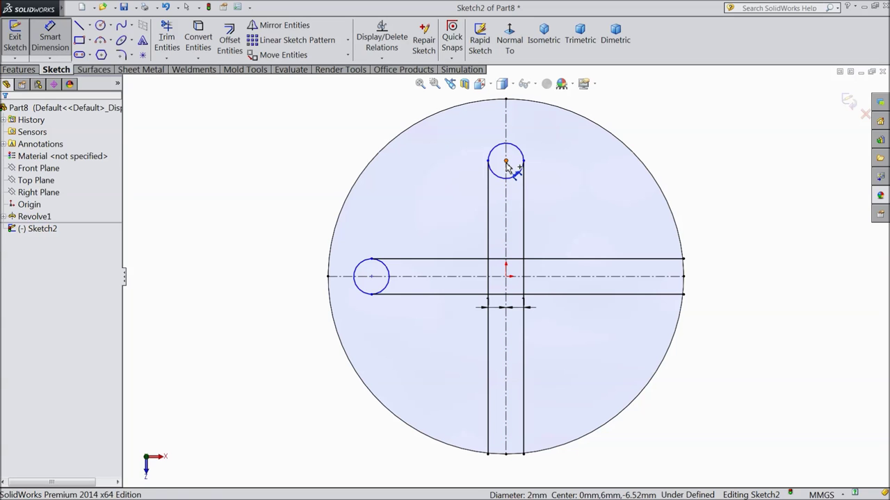
{"action": "left_click", "coordinate": [506, 161]}
{"action": "left_click", "coordinate": [506, 277]}
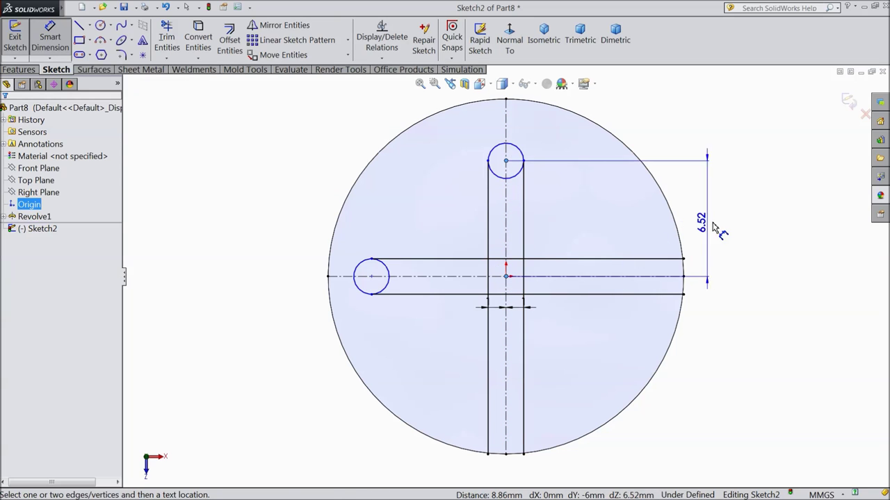
{"action": "left_click", "coordinate": [723, 231]}
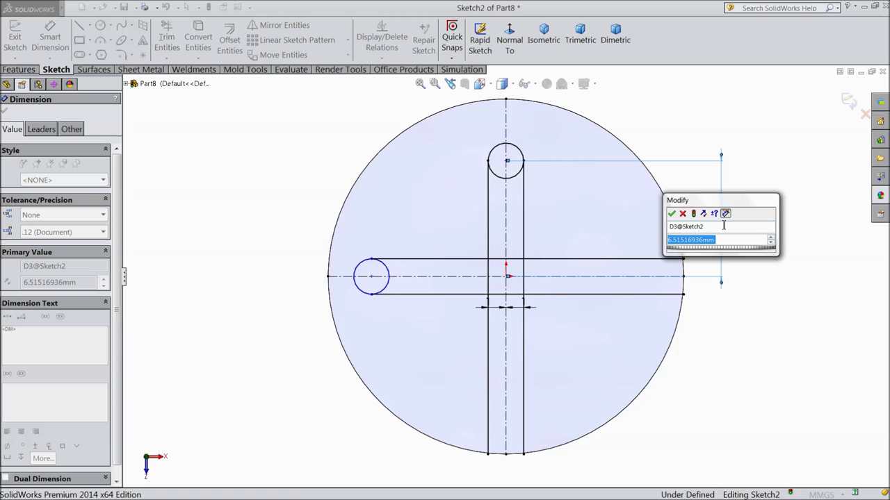
{"action": "type", "text": "8"}
{"action": "left_click", "coordinate": [672, 215]}
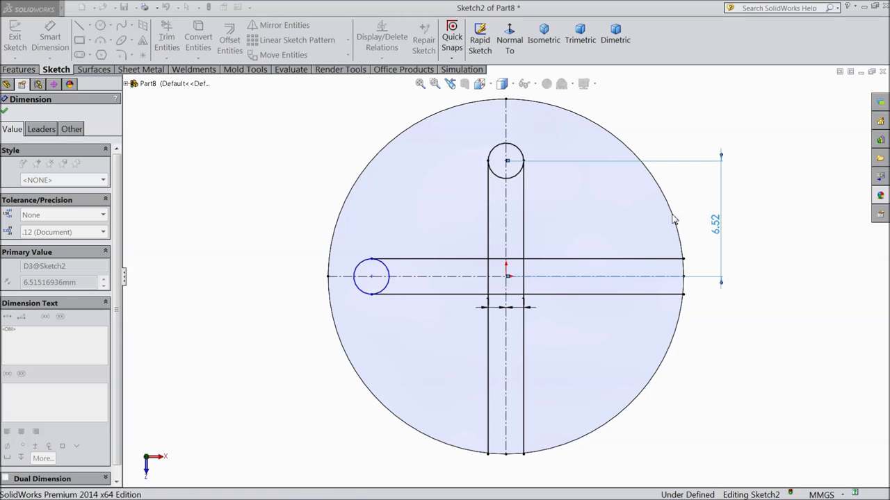
Dimension the left circle's centre 8 mm from the origin.
{"action": "left_click", "coordinate": [371, 277]}
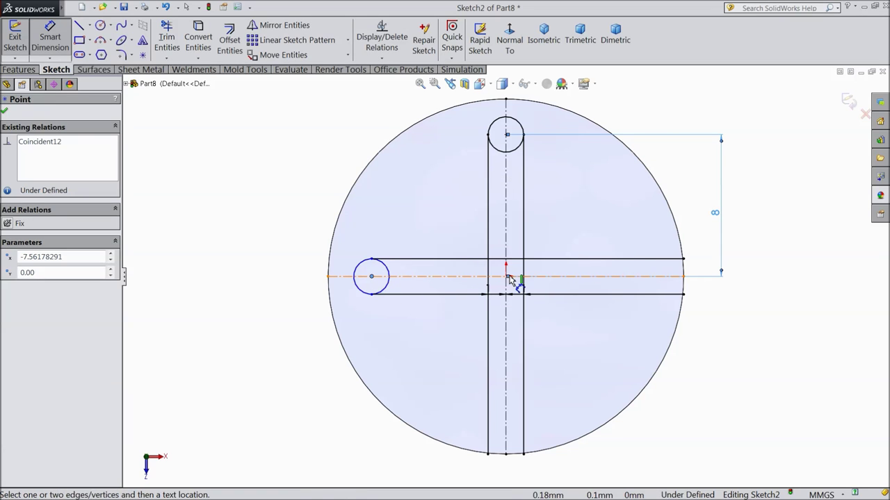
{"action": "left_click", "coordinate": [507, 277]}
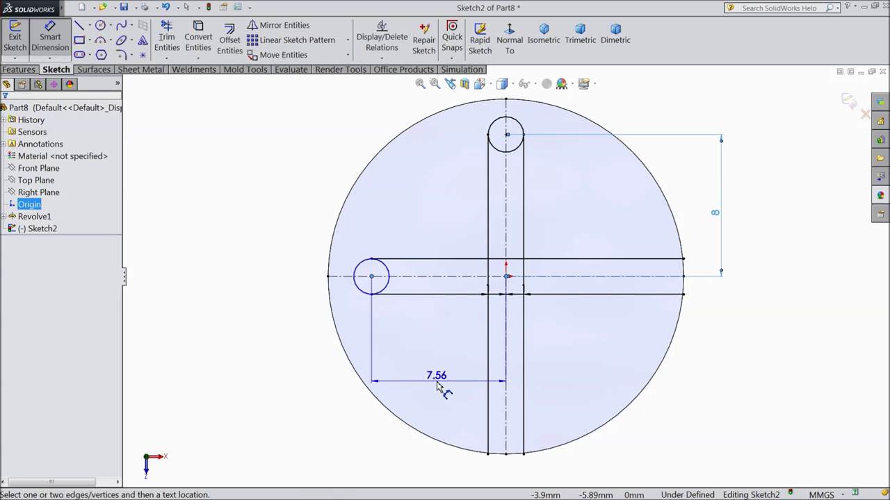
{"action": "left_click", "coordinate": [440, 385]}
{"action": "type", "text": "8"}
{"action": "left_click", "coordinate": [387, 369]}
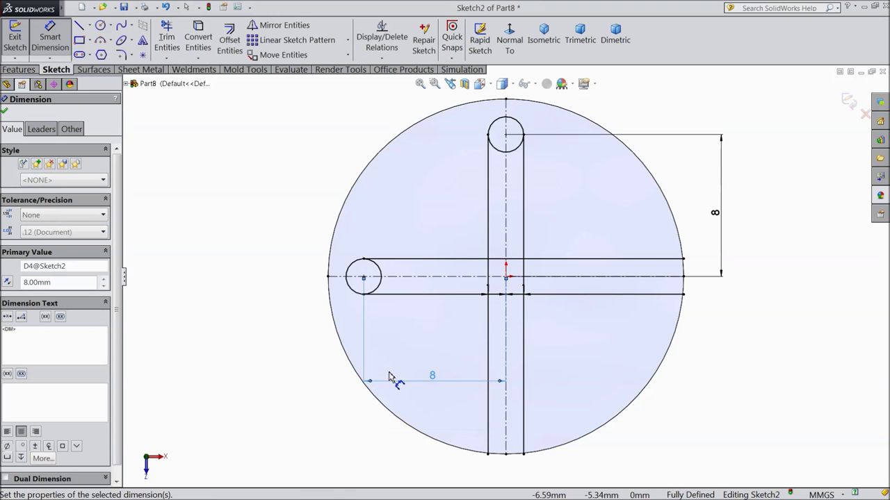
{"action": "left_click", "coordinate": [5, 112]}
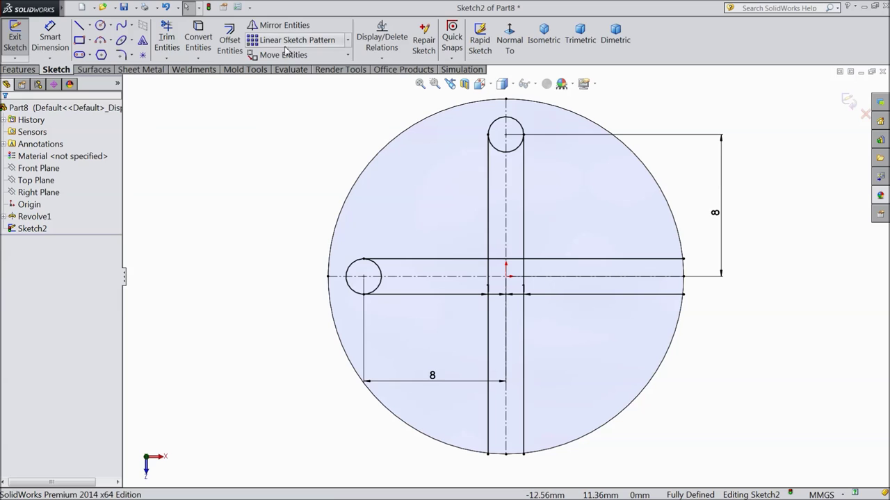
Mirror the upper circle about the horizontal centerline, keeping the original.
{"action": "left_click", "coordinate": [279, 25]}
{"action": "left_click", "coordinate": [517, 148]}
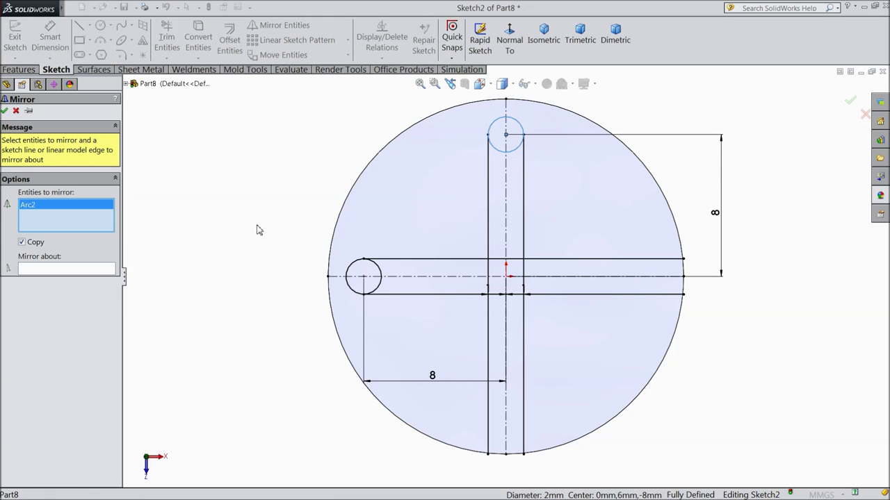
{"action": "left_click", "coordinate": [450, 277]}
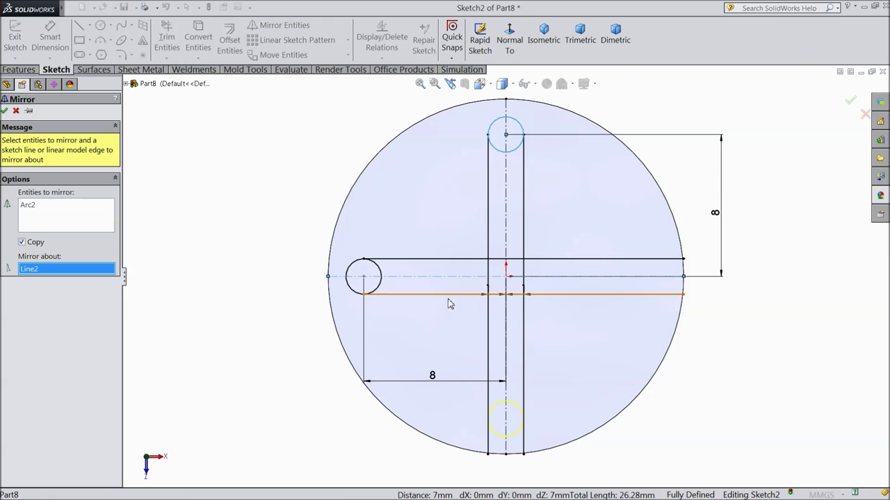
{"action": "left_click", "coordinate": [5, 111]}
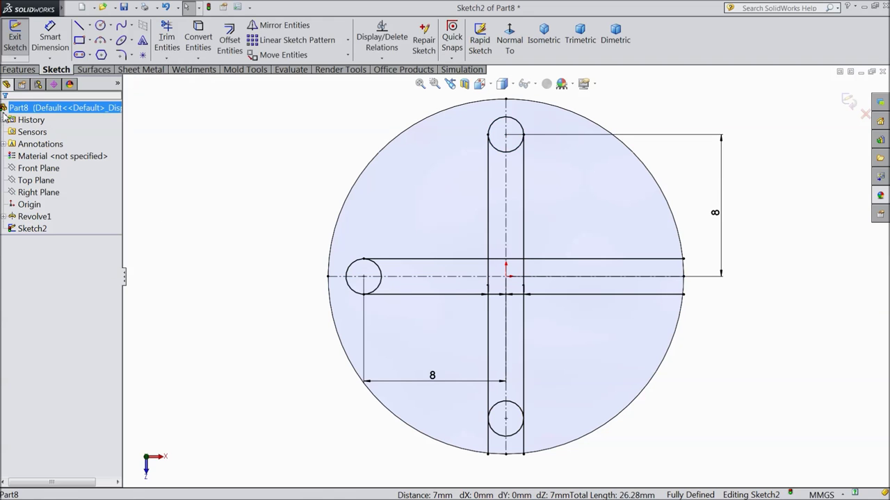
Mirror the left circle about the vertical centerline, keeping the original.
{"action": "left_click", "coordinate": [377, 290]}
{"action": "left_click", "coordinate": [278, 25]}
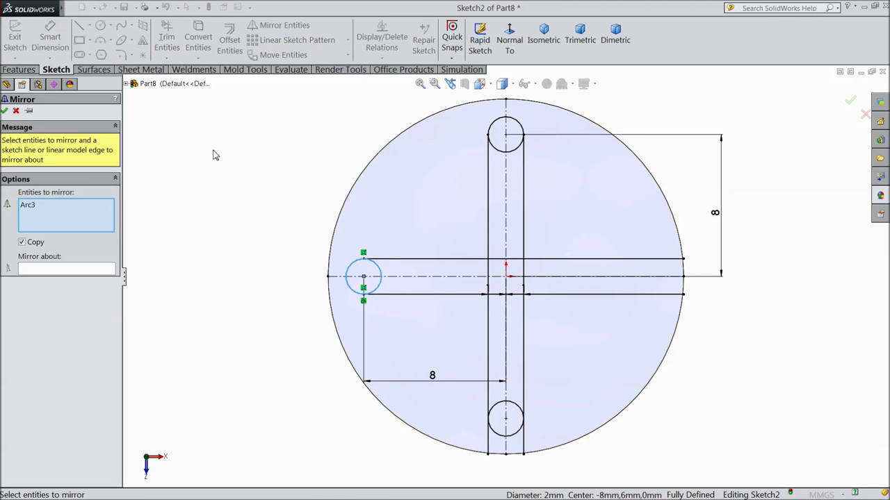
{"action": "left_click", "coordinate": [56, 270]}
{"action": "left_click", "coordinate": [506, 241]}
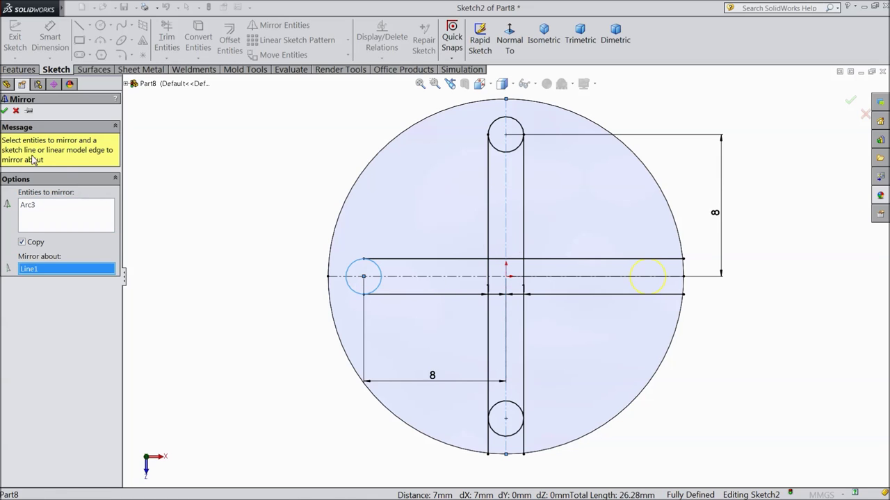
{"action": "left_click", "coordinate": [4, 111]}
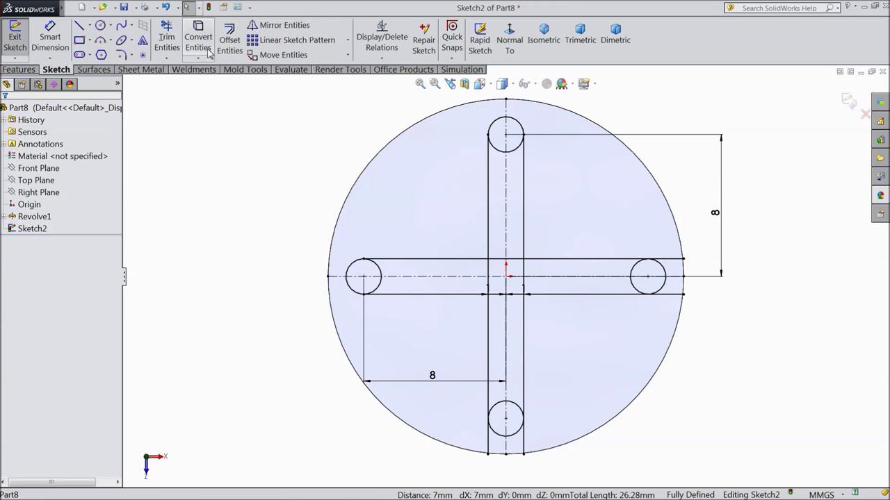
Trim the lower arm's line ends beyond its circle and the circle's inner arc to leave a rounded end.
{"action": "left_click", "coordinate": [166, 38]}
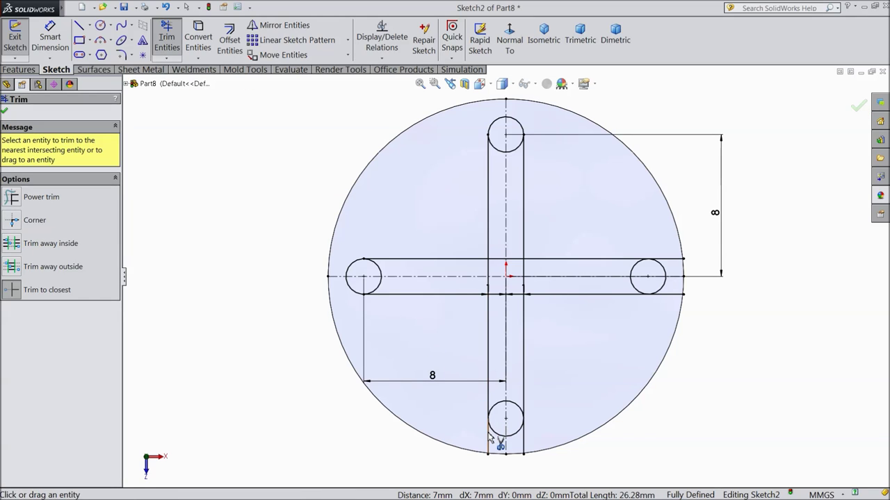
{"action": "left_click", "coordinate": [523, 441]}
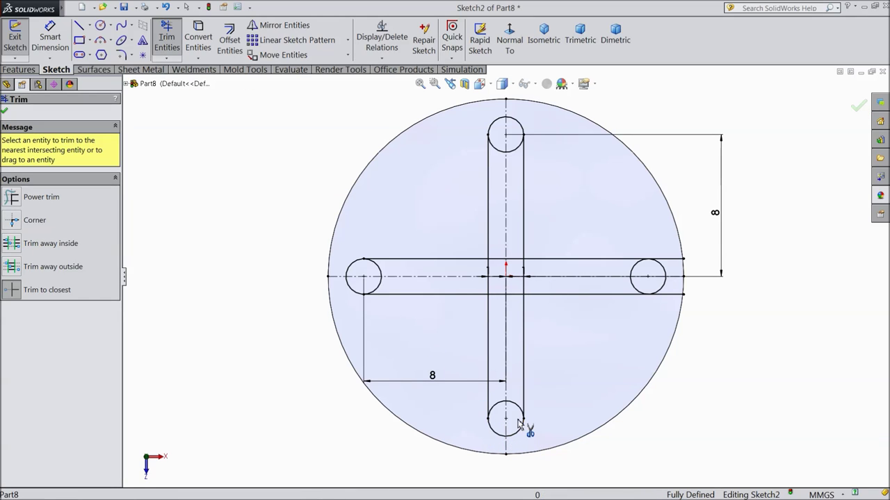
{"action": "left_click", "coordinate": [517, 409]}
{"action": "left_click", "coordinate": [501, 408]}
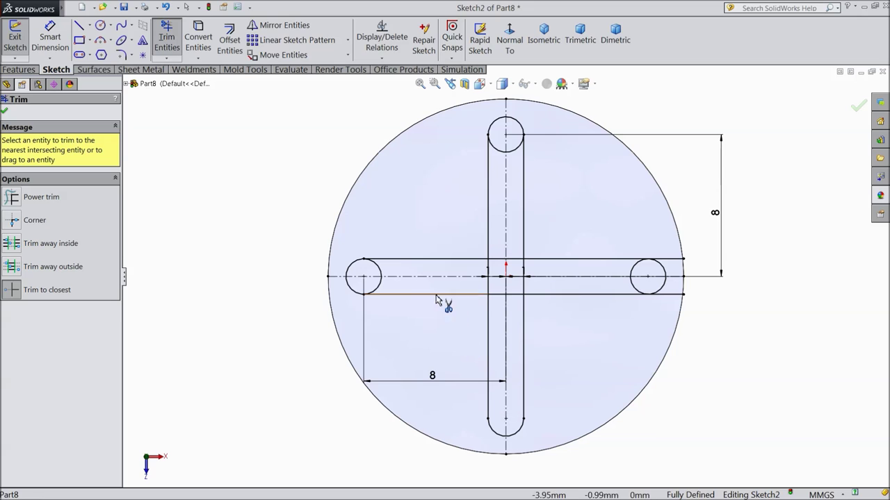
Trim the vertical and horizontal line segments crossing the centre so the four arms join openly.
{"action": "left_click", "coordinate": [487, 281]}
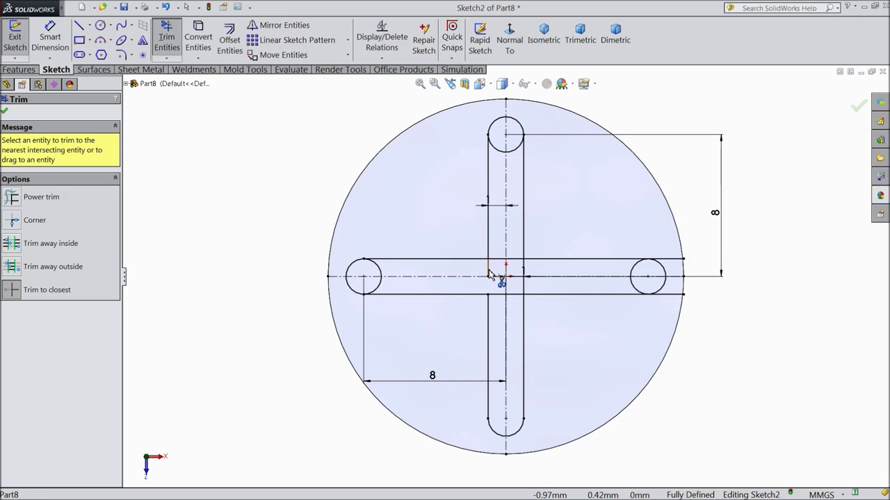
{"action": "left_click", "coordinate": [525, 273]}
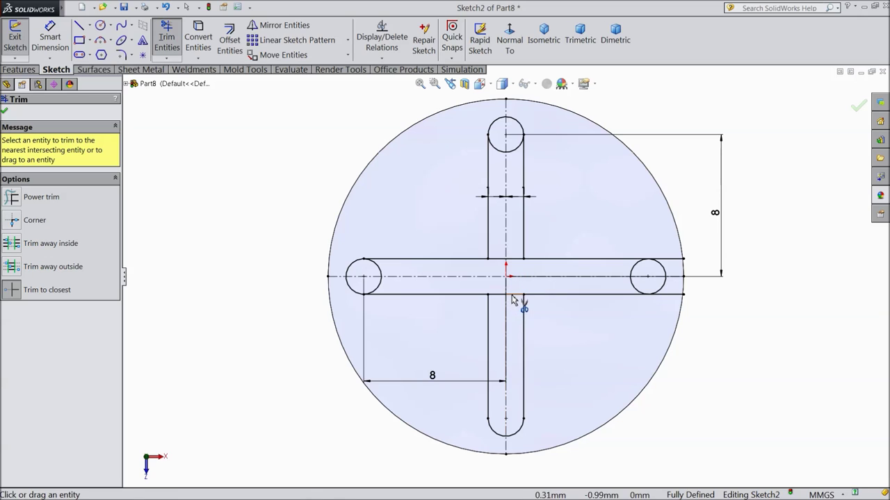
{"action": "left_click", "coordinate": [512, 296]}
{"action": "left_click", "coordinate": [515, 262]}
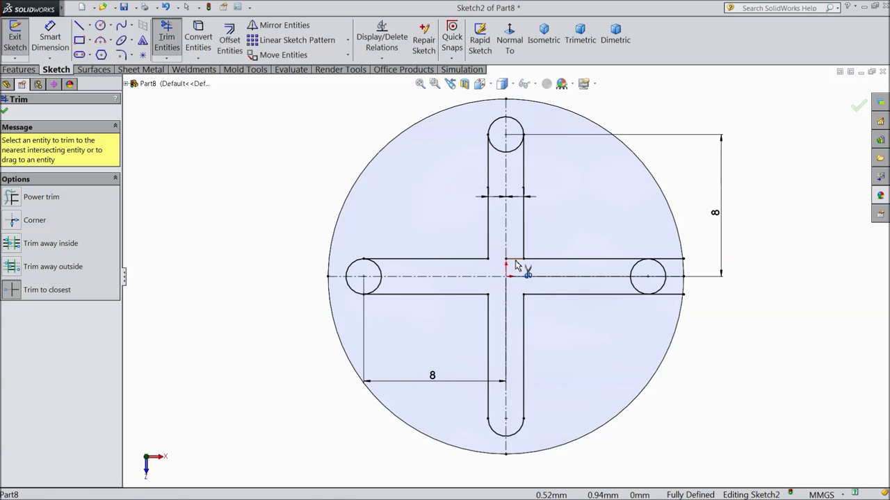
Trim the right arm's excess line ends and the inner arcs of the right, upper and left circles to complete the cross outline.
{"action": "left_click", "coordinate": [656, 283]}
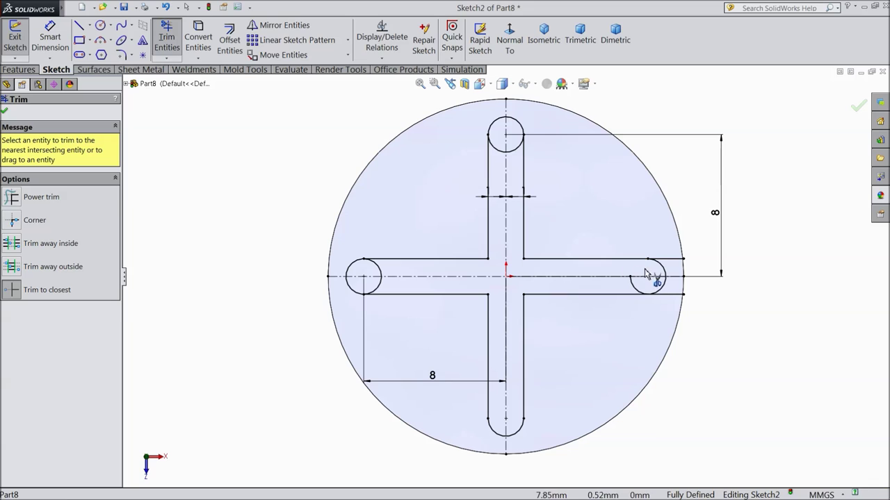
{"action": "left_click", "coordinate": [672, 261]}
{"action": "left_click", "coordinate": [672, 300]}
{"action": "left_click", "coordinate": [639, 293]}
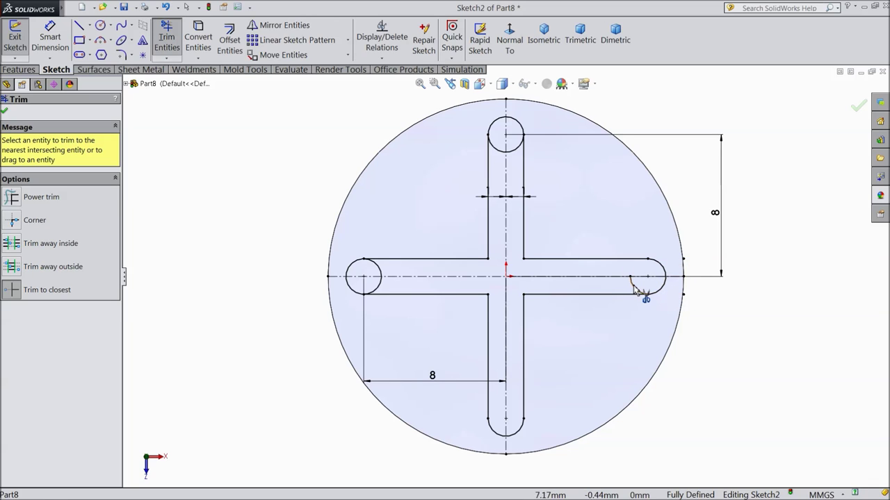
{"action": "left_click", "coordinate": [512, 157]}
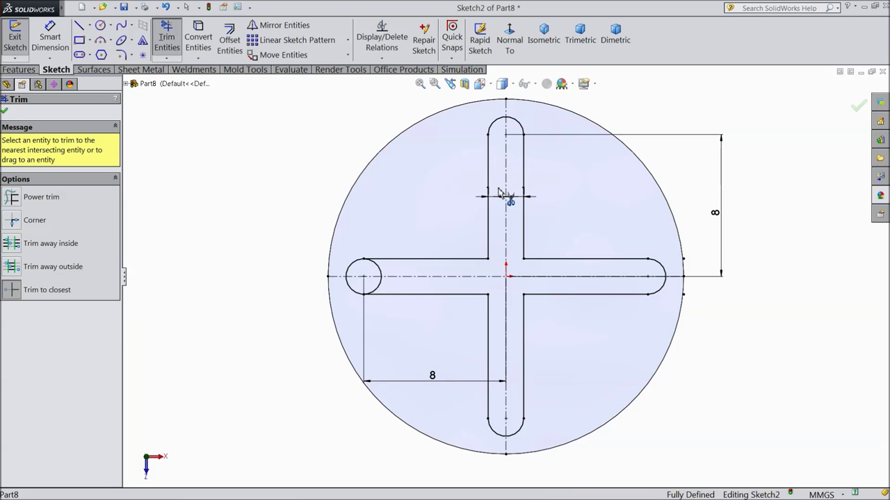
{"action": "left_click", "coordinate": [381, 284]}
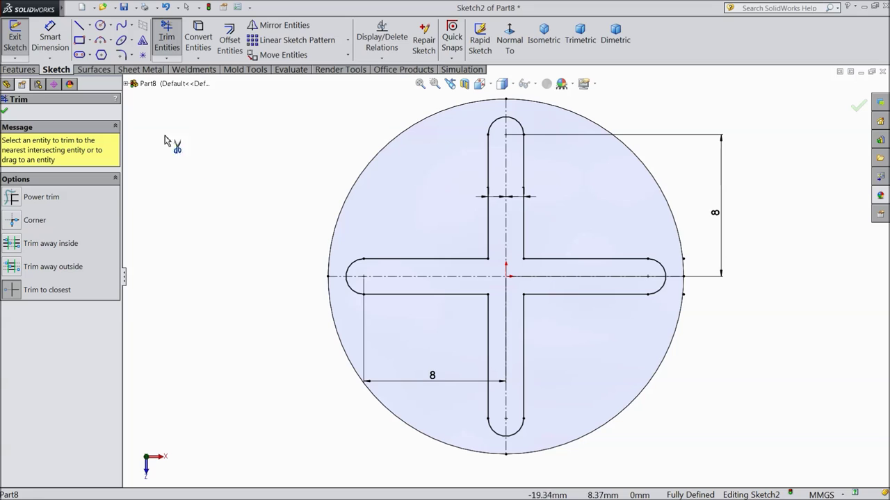
{"action": "left_click", "coordinate": [5, 111]}
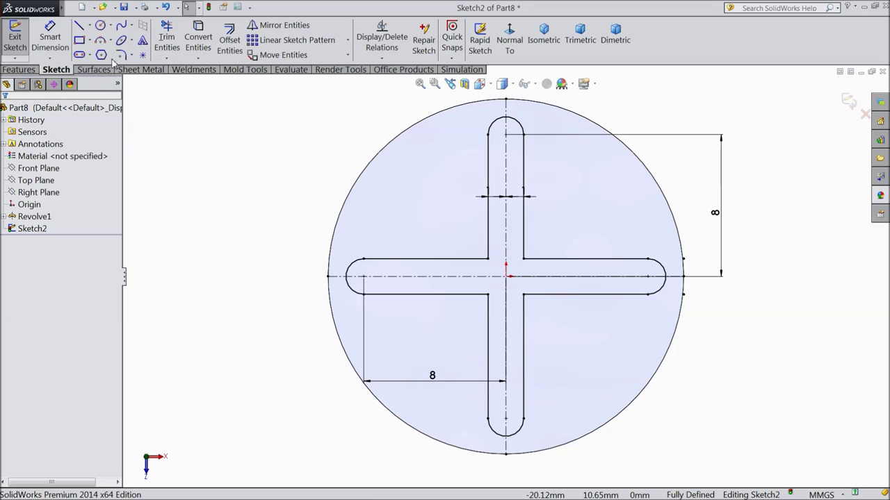
Fillet the four inner corners of the cross outline with a 0.5 mm radius.
{"action": "left_click", "coordinate": [121, 54]}
{"action": "type", "text": "0.5"}
{"action": "key", "text": "Return"}
{"action": "scroll", "coordinate": [548, 319], "scroll_direction": "up", "scroll_amount": 3}
{"action": "left_click", "coordinate": [439, 277]}
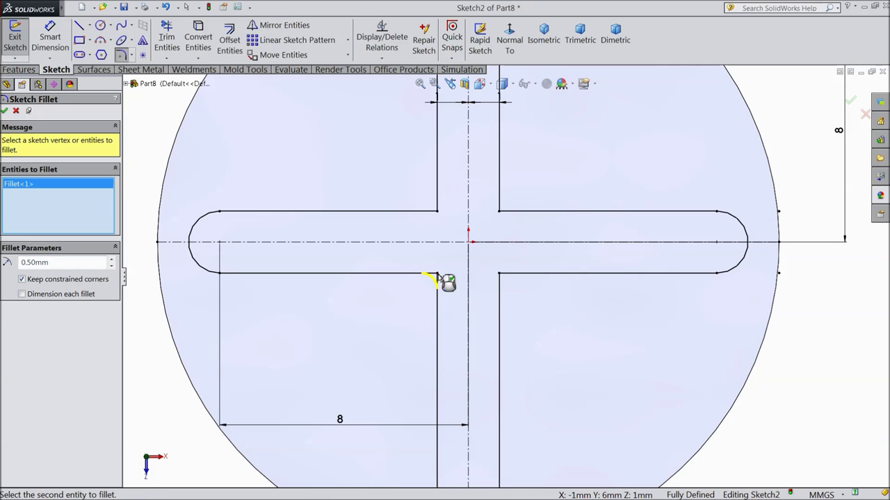
{"action": "left_click", "coordinate": [437, 213]}
{"action": "left_click", "coordinate": [499, 212]}
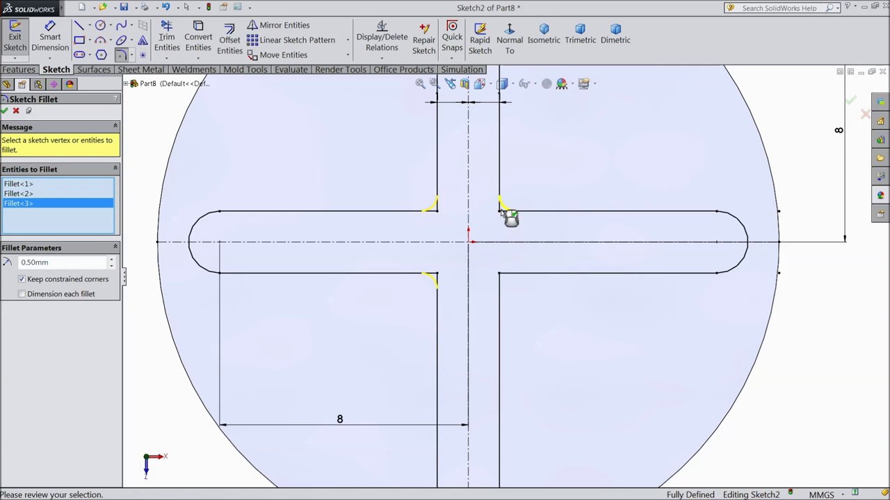
{"action": "left_click", "coordinate": [499, 273]}
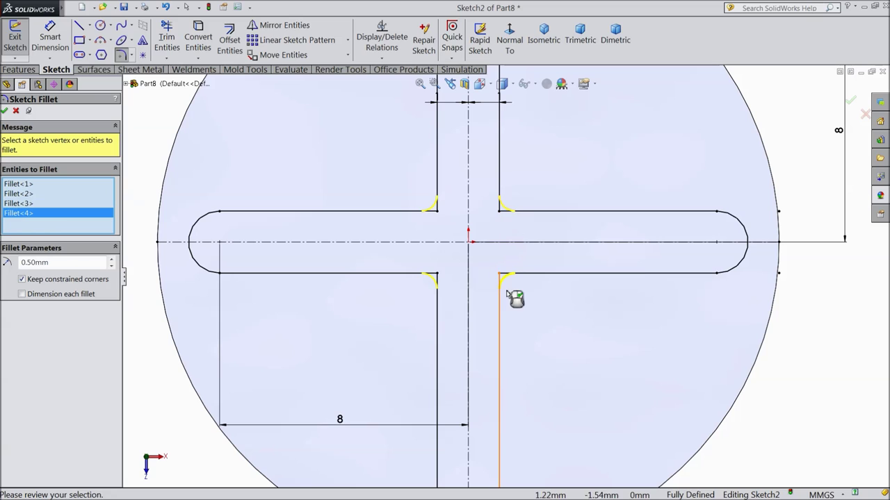
{"action": "left_click", "coordinate": [5, 111]}
{"action": "left_click", "coordinate": [5, 111]}
Accept the corner fillets and extrude the cross profile 102 mm upward from the flange face.
{"action": "left_click", "coordinate": [31, 70]}
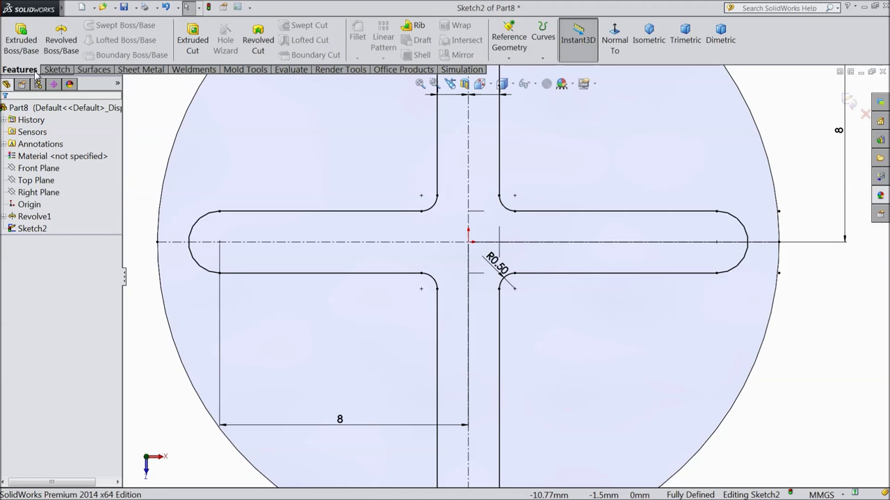
{"action": "left_click", "coordinate": [21, 39]}
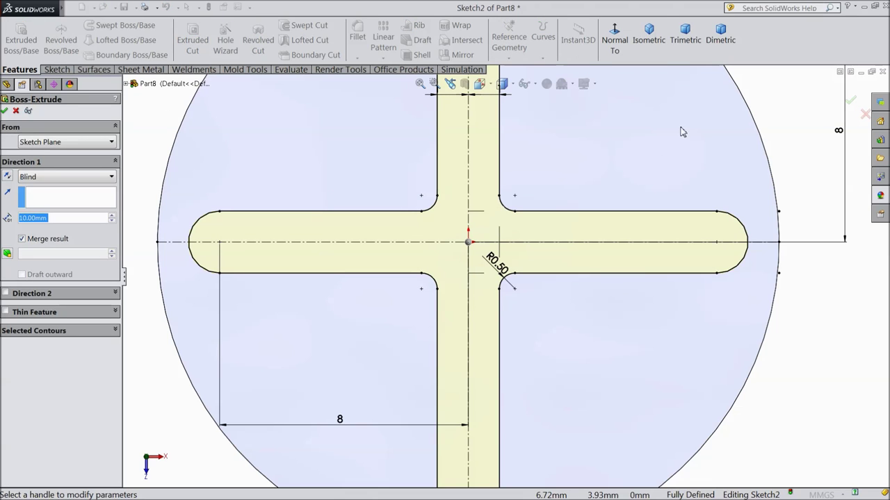
{"action": "left_click", "coordinate": [648, 35]}
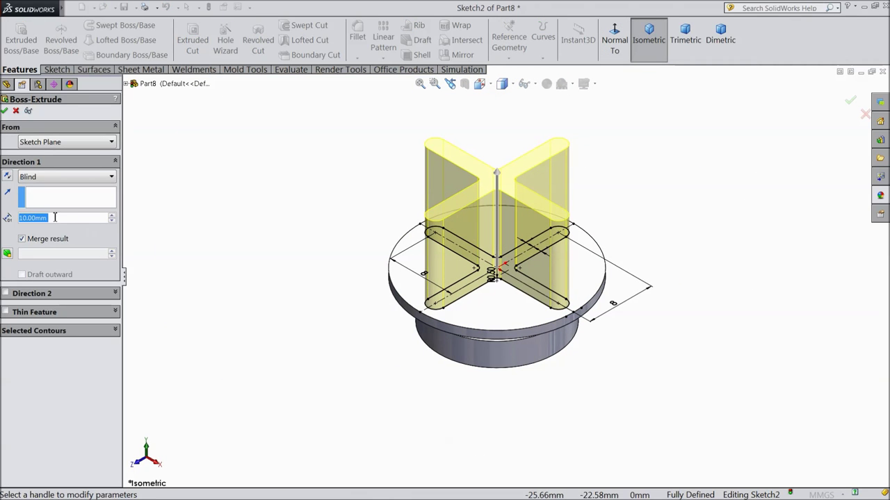
{"action": "type", "text": "102"}
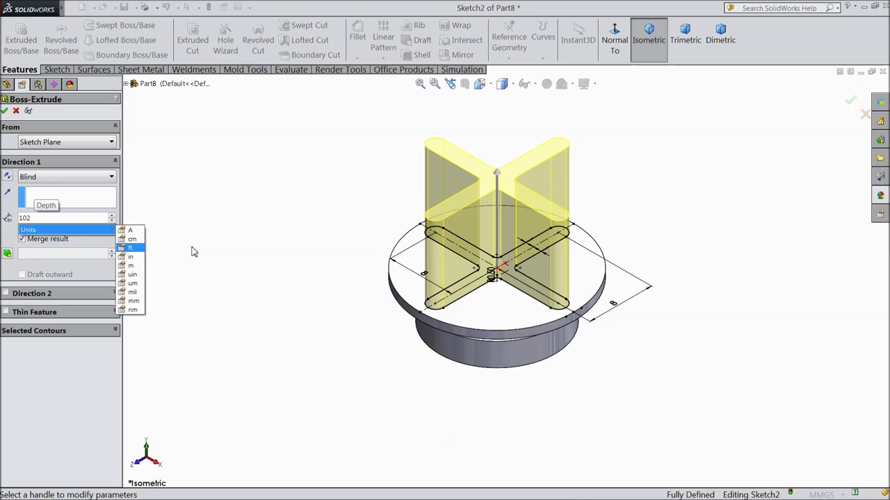
{"action": "key", "text": "Return"}
{"action": "scroll", "coordinate": [407, 343], "scroll_direction": "up", "scroll_amount": 5}
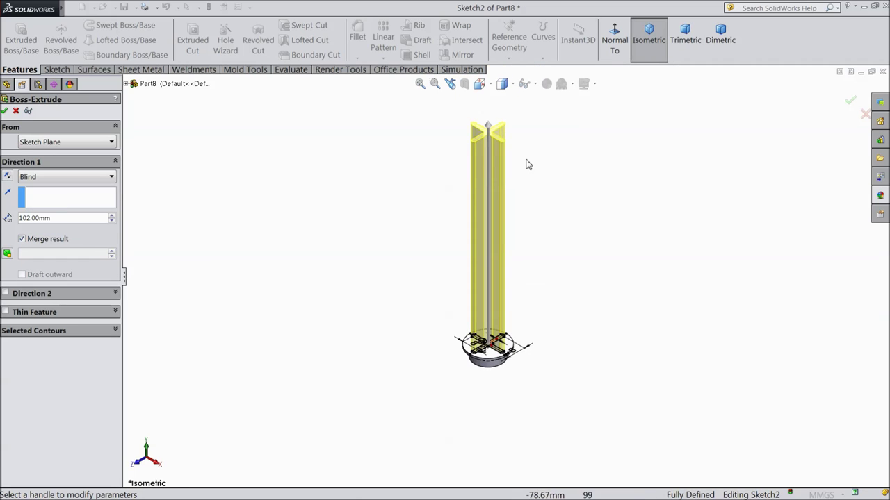
{"action": "left_click", "coordinate": [5, 111]}
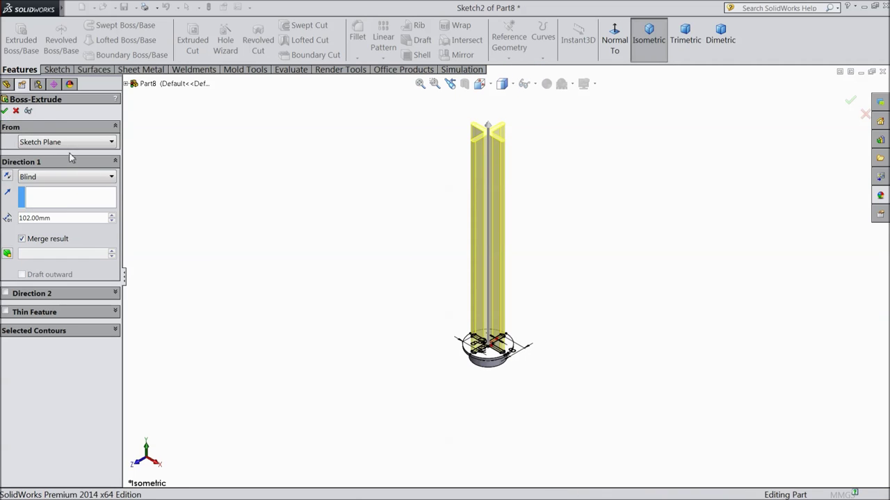
Start a sketch on the cross rib's end face and draw a circle about 24 mm in diameter centred on the origin.
{"action": "middle_click_drag", "start_coordinate": [392, 225], "coordinate": [392, 246]}
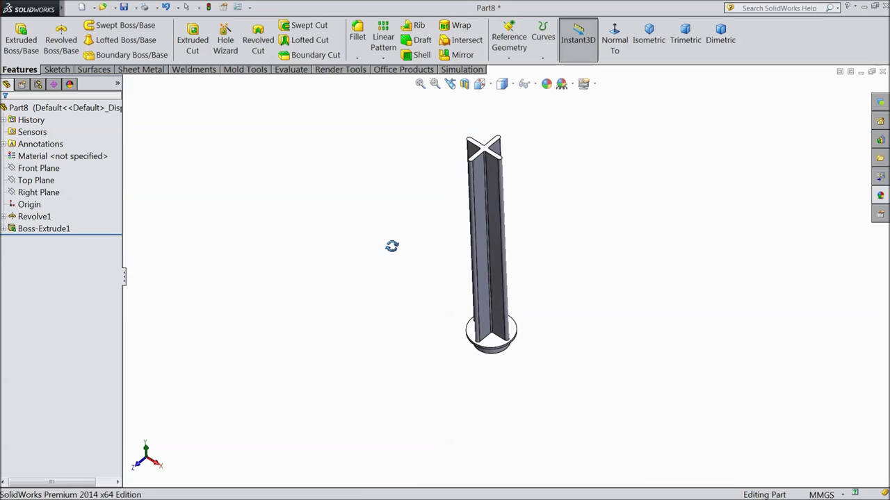
{"action": "scroll", "coordinate": [511, 201], "scroll_direction": "down", "scroll_amount": 3}
{"action": "left_click", "coordinate": [509, 202]}
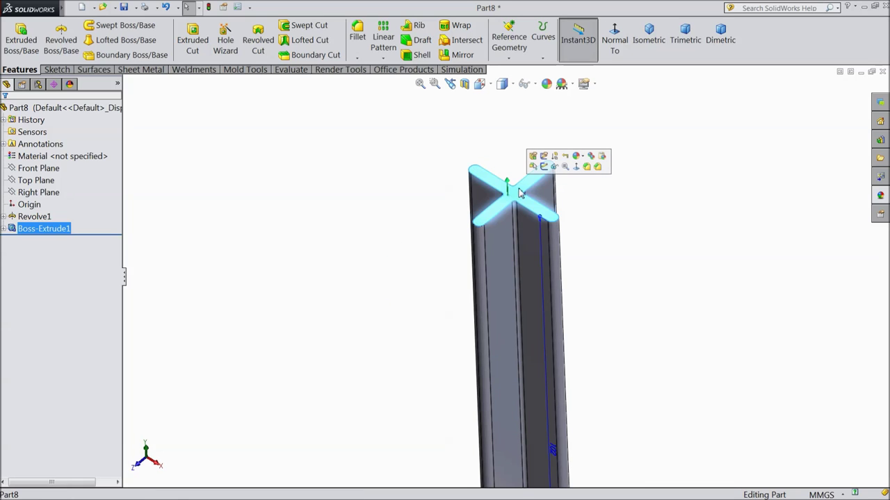
{"action": "left_click", "coordinate": [537, 168]}
{"action": "left_click", "coordinate": [615, 42]}
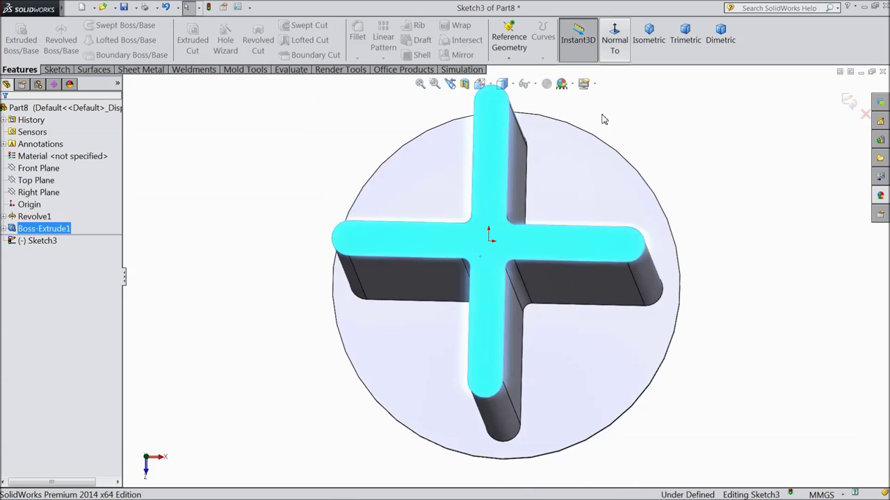
{"action": "left_click", "coordinate": [56, 69]}
{"action": "left_click", "coordinate": [100, 28]}
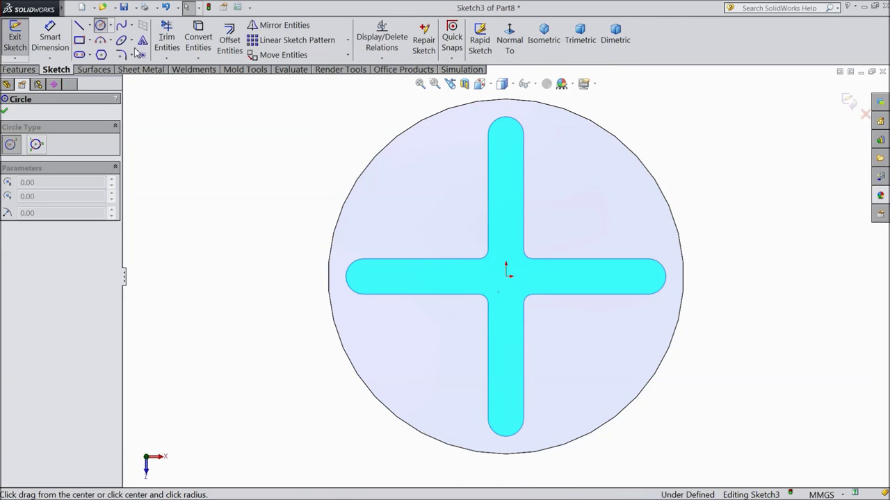
{"action": "left_click", "coordinate": [512, 289]}
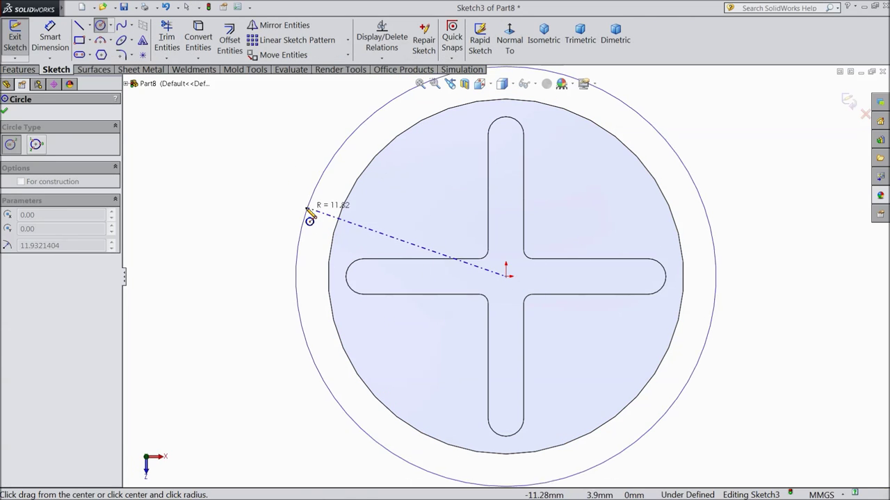
{"action": "left_click", "coordinate": [307, 213]}
Dimension the circle's diameter as 26 mm.
{"action": "key", "text": "d"}
{"action": "left_click", "coordinate": [297, 266]}
{"action": "left_click", "coordinate": [224, 295]}
{"action": "type", "text": "26"}
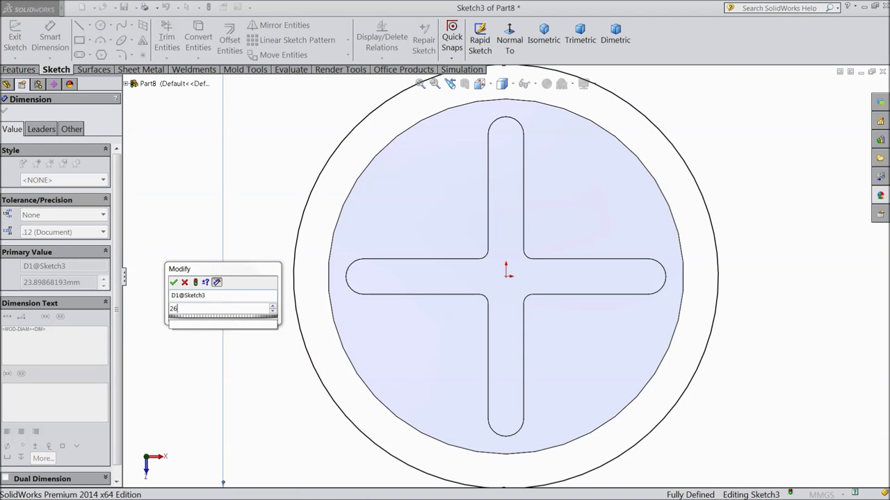
{"action": "left_click", "coordinate": [174, 283]}
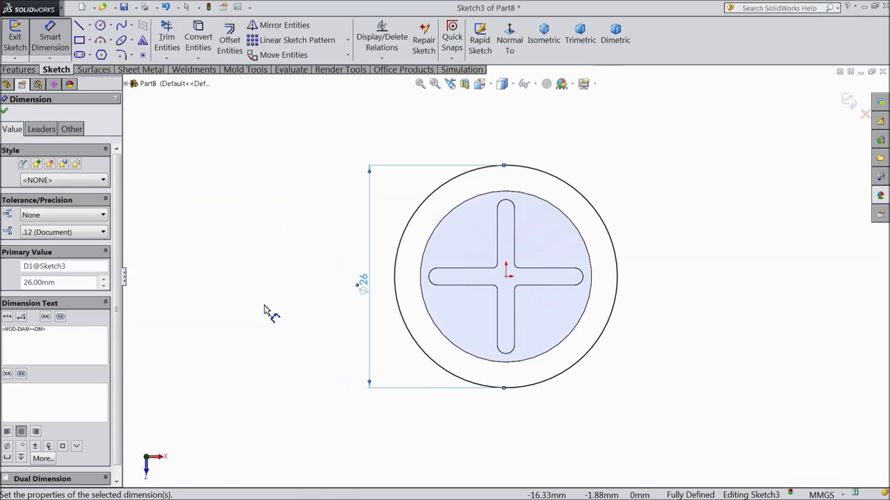
{"action": "left_click", "coordinate": [5, 112]}
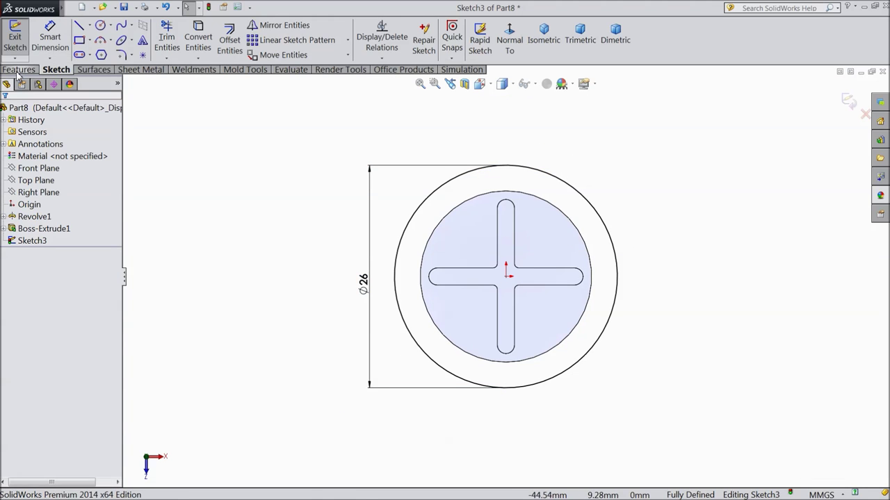
Extrude the 26 mm circle 2.5 mm away from the rib, merged with the body, to form the end disc.
{"action": "left_click", "coordinate": [19, 70]}
{"action": "left_click", "coordinate": [22, 54]}
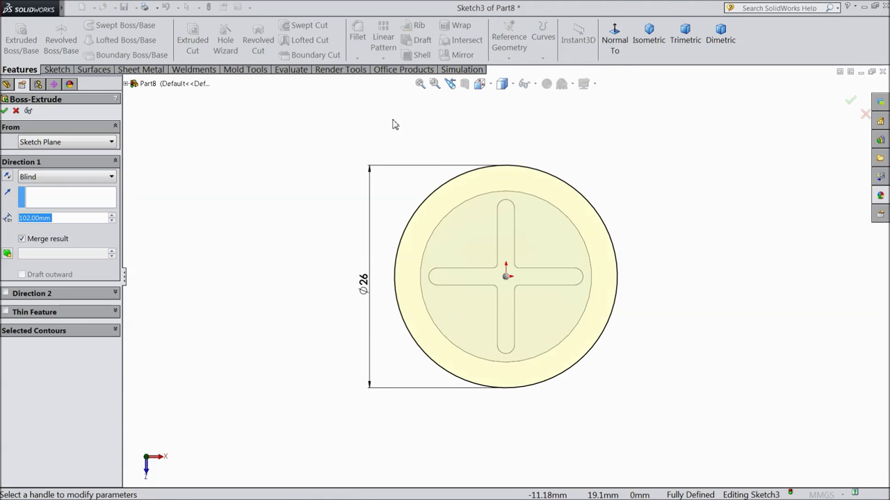
{"action": "left_click", "coordinate": [647, 39]}
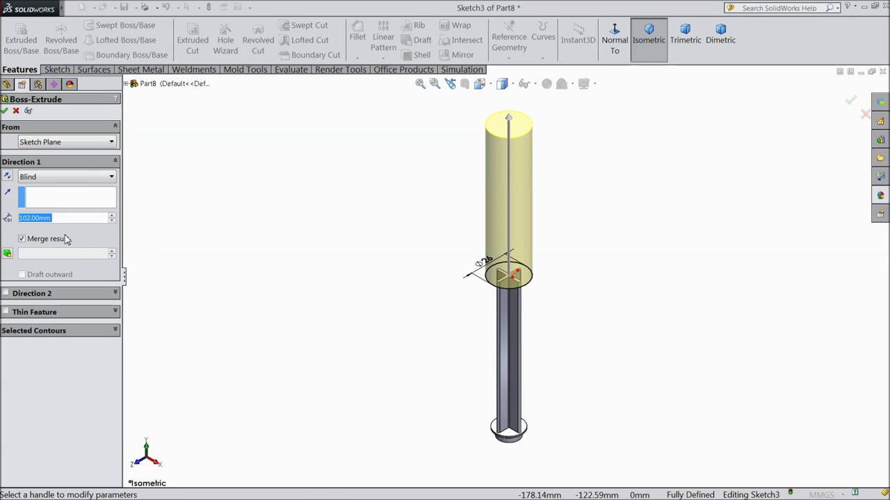
{"action": "type", "text": "2.5"}
{"action": "key", "text": "Return"}
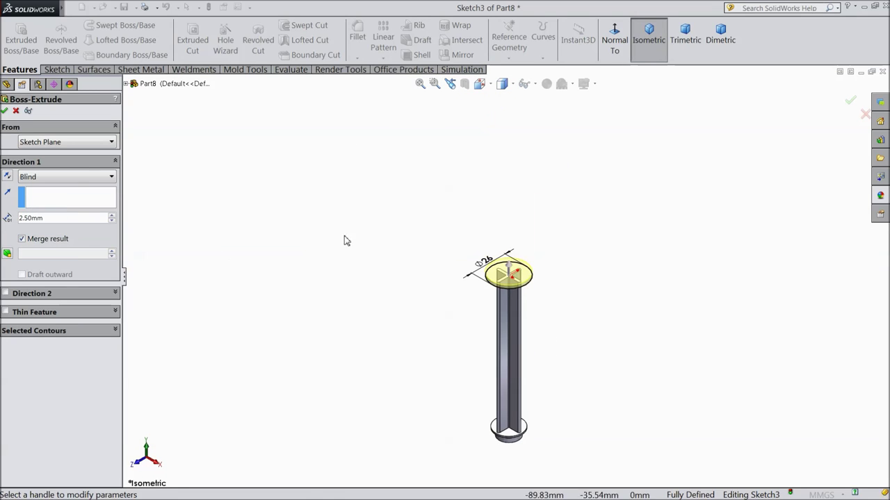
{"action": "scroll", "coordinate": [535, 301], "scroll_direction": "down", "scroll_amount": 4}
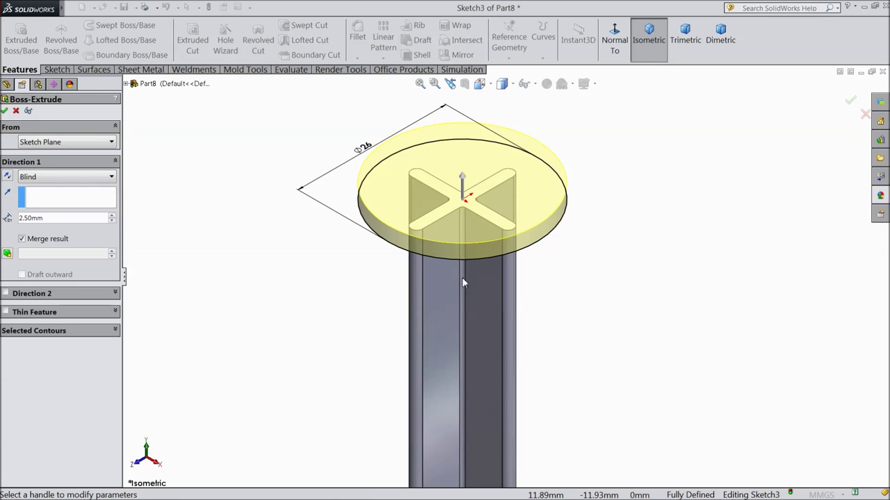
{"action": "left_click", "coordinate": [4, 110]}
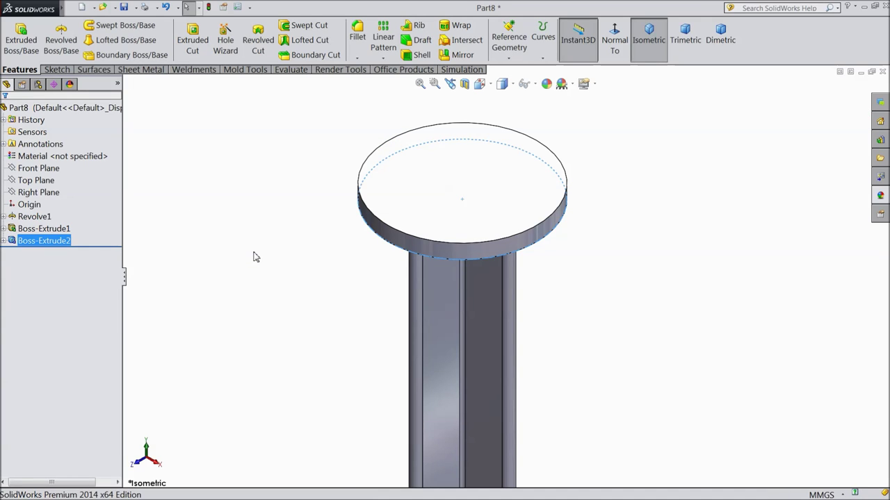
Start a sketch on the disc's outer face and draw a vertical centerline across its full diameter through the origin.
{"action": "scroll", "coordinate": [324, 258], "scroll_direction": "down", "scroll_amount": 1}
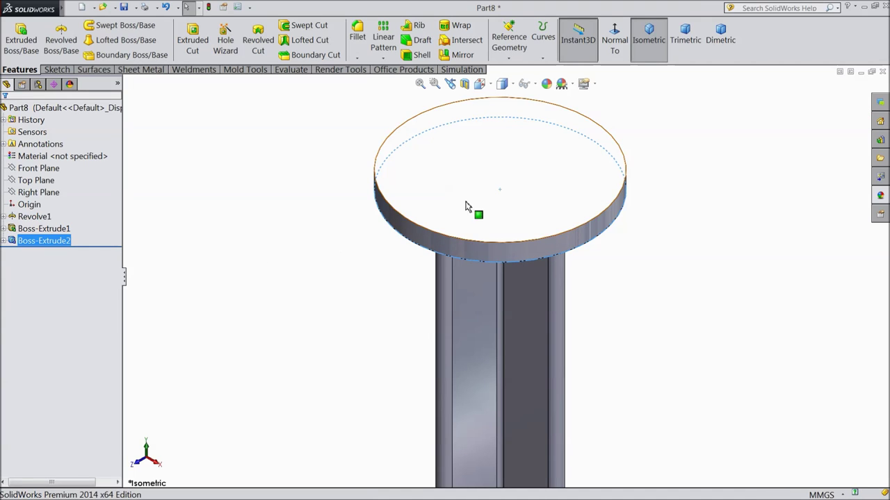
{"action": "left_click", "coordinate": [480, 198]}
{"action": "left_click", "coordinate": [536, 167]}
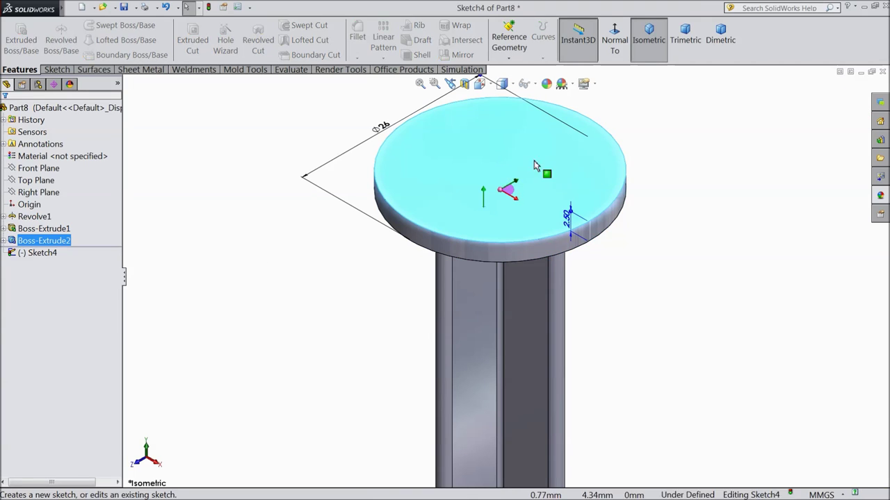
{"action": "left_click", "coordinate": [614, 42]}
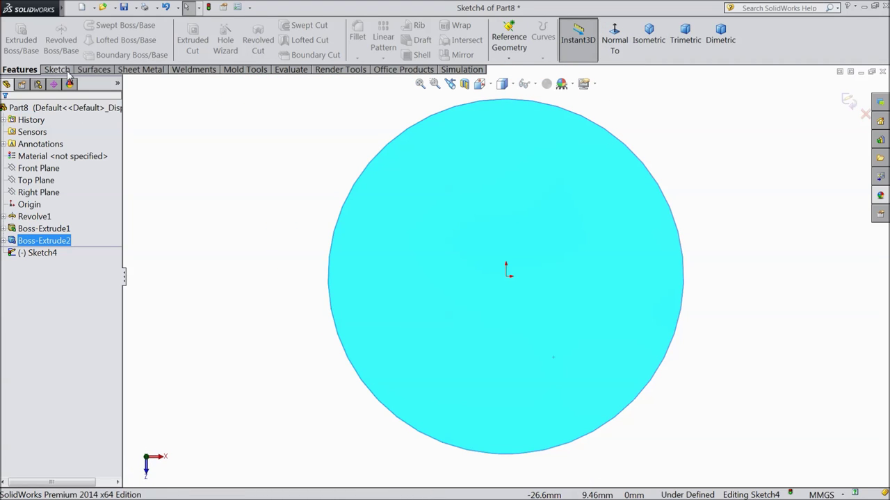
{"action": "left_click", "coordinate": [66, 71]}
{"action": "left_click", "coordinate": [89, 26]}
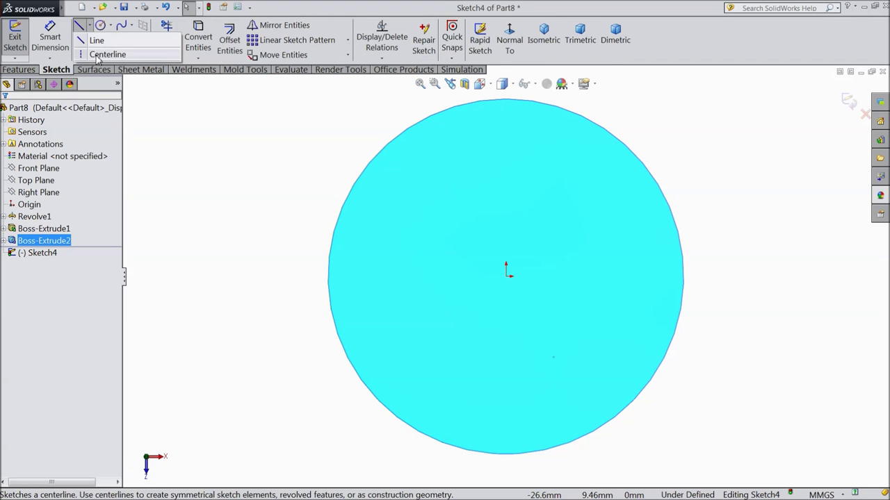
{"action": "left_click", "coordinate": [101, 53]}
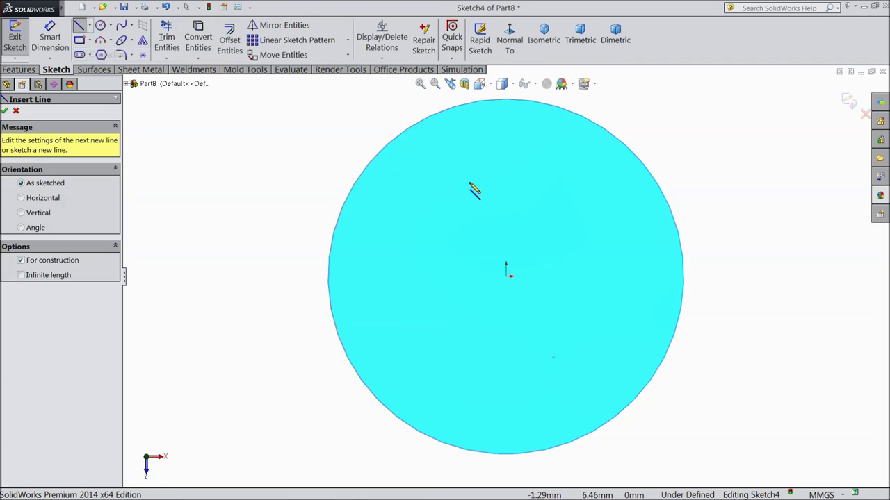
{"action": "left_click", "coordinate": [506, 102]}
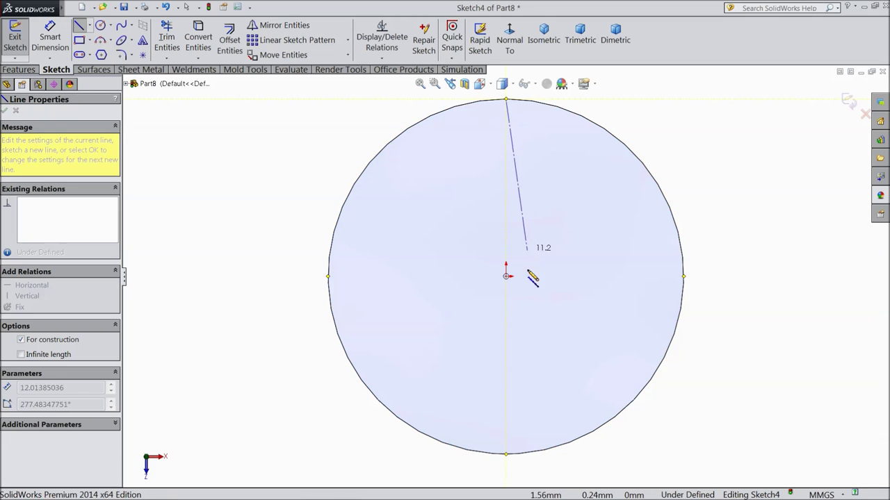
{"action": "left_click", "coordinate": [506, 455]}
{"action": "right_click", "coordinate": [548, 325]}
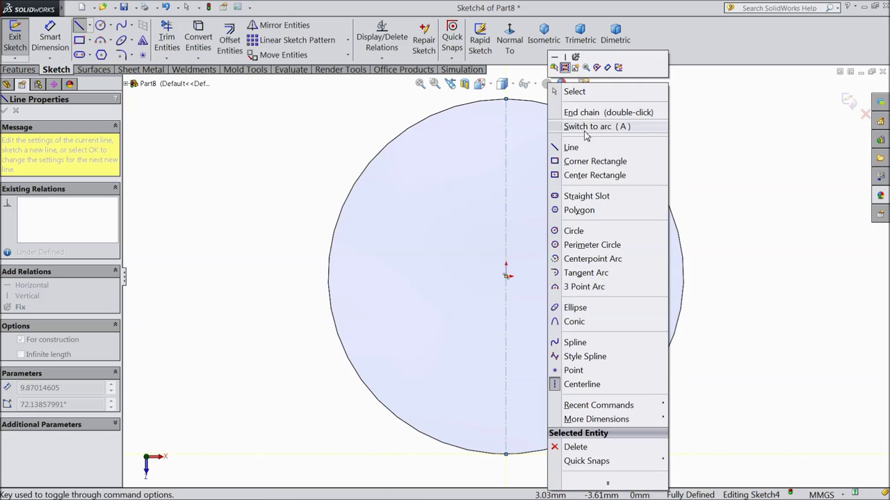
{"action": "left_click", "coordinate": [566, 91]}
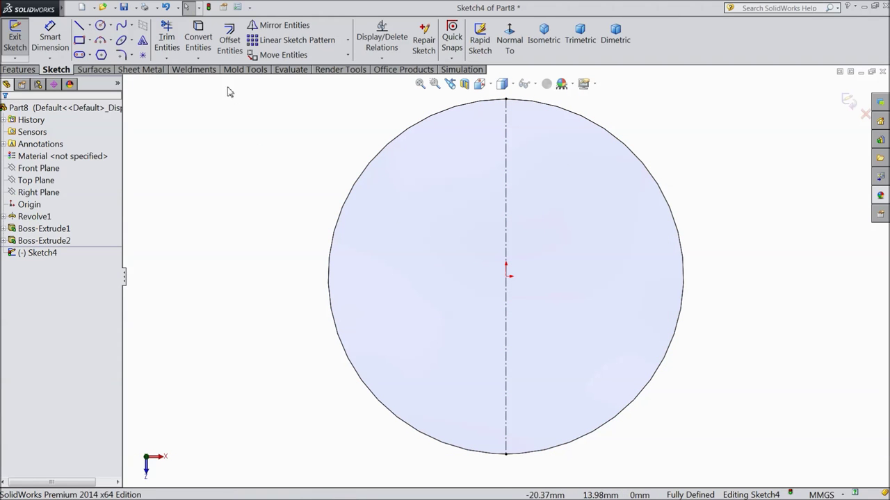
Draw a second vertical centerline inside the disc, left of the central one and ending short of the edge.
{"action": "left_click", "coordinate": [90, 25]}
{"action": "left_click", "coordinate": [104, 54]}
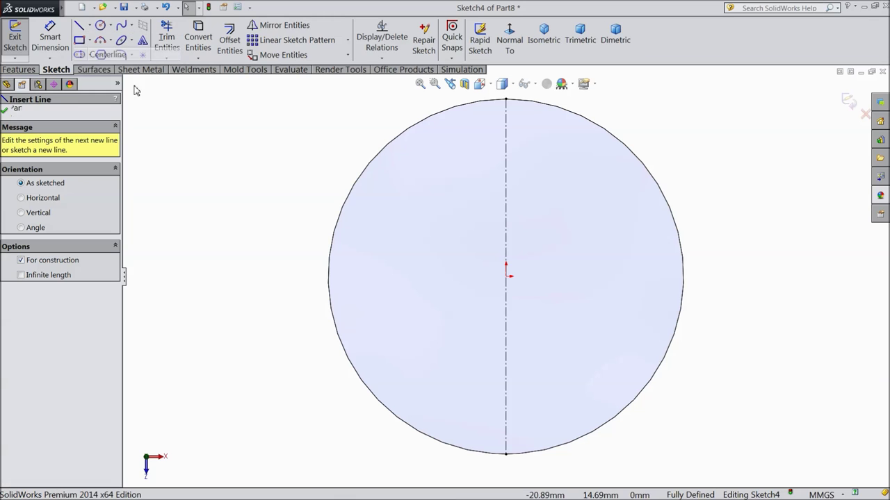
{"action": "left_click", "coordinate": [448, 148]}
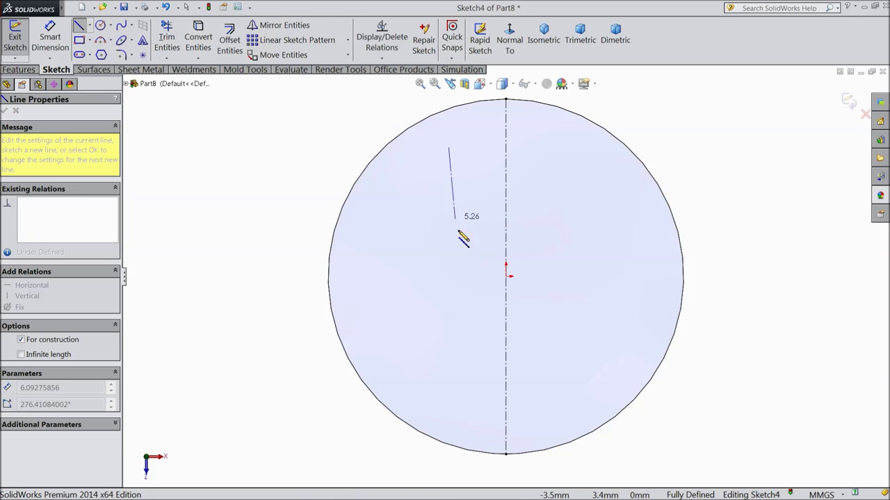
{"action": "left_click", "coordinate": [449, 375]}
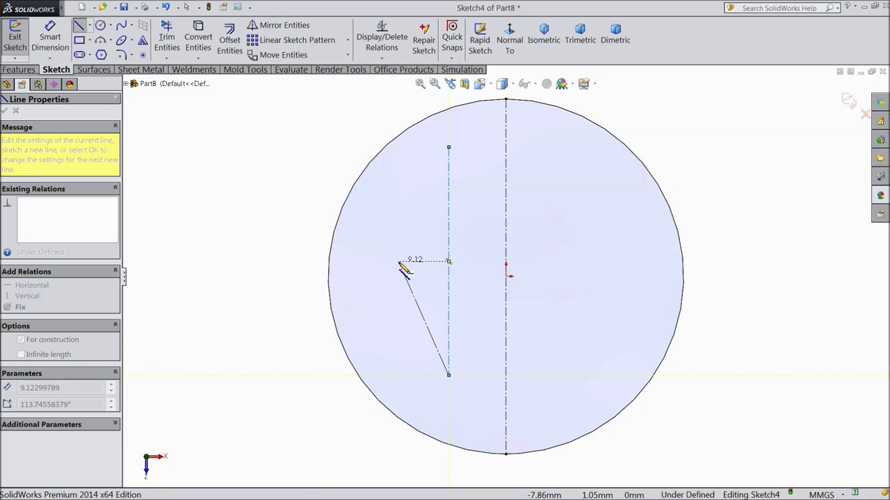
{"action": "key", "text": "Escape"}
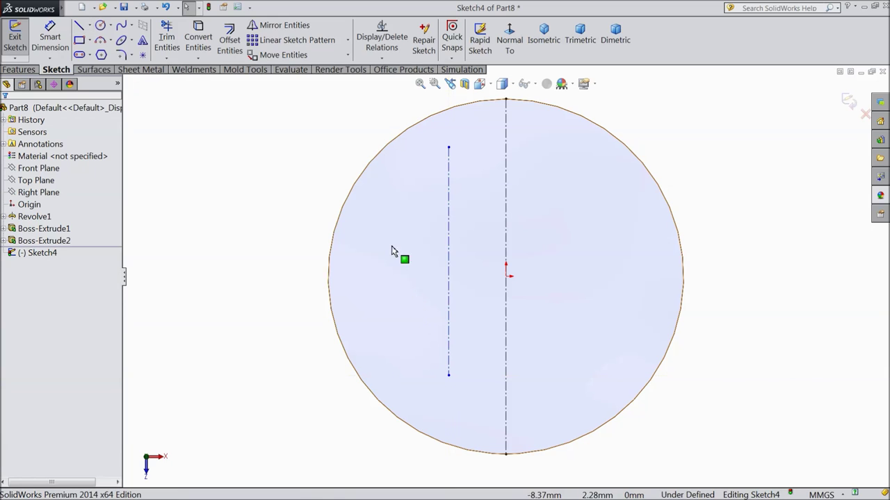
Draw a shorter vertical centerline about 10.3 mm long, farther left between the second centerline and the disc's edge.
{"action": "left_click", "coordinate": [90, 26]}
{"action": "left_click", "coordinate": [85, 46]}
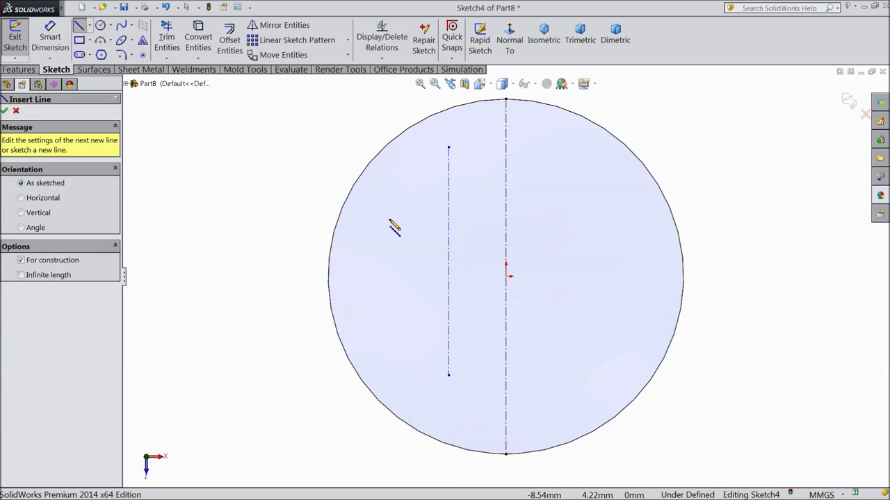
{"action": "left_click", "coordinate": [389, 217]}
{"action": "left_click", "coordinate": [389, 356]}
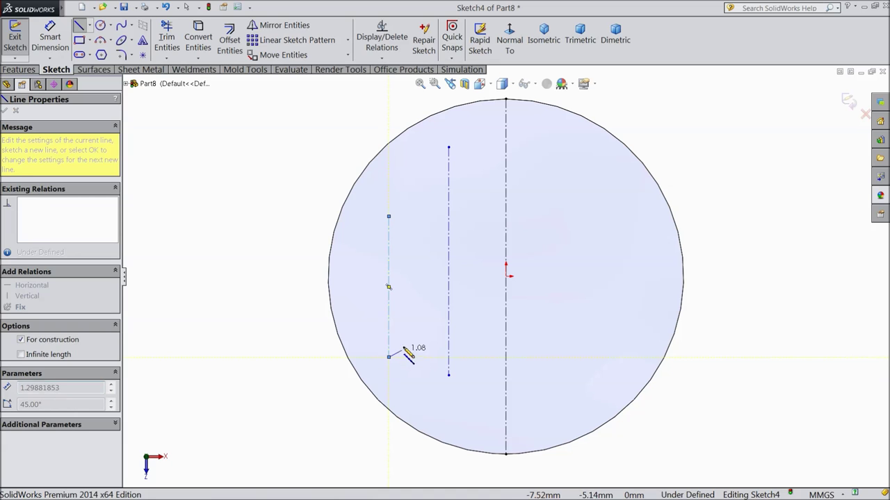
{"action": "right_click", "coordinate": [403, 348]}
{"action": "left_click", "coordinate": [431, 91]}
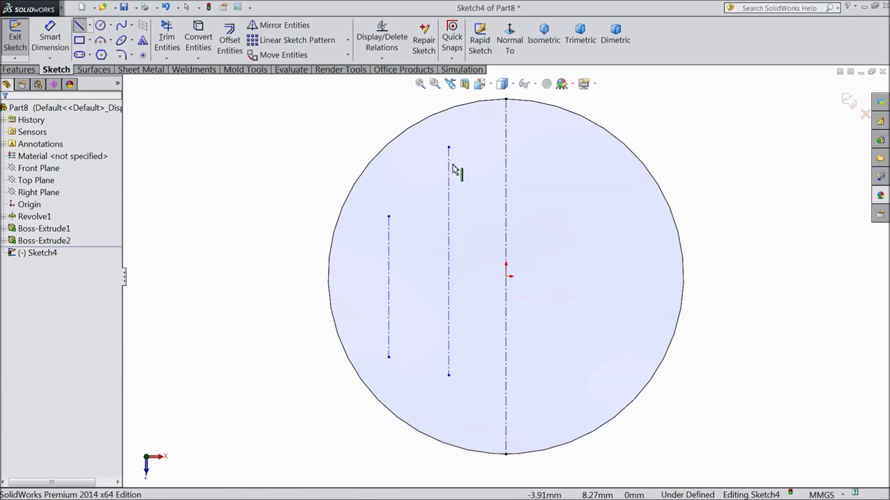
Draw a horizontal centerline across the disc's full diameter through the origin.
{"action": "left_click", "coordinate": [450, 250]}
{"action": "left_click", "coordinate": [389, 273]}
{"action": "left_click", "coordinate": [89, 25]}
{"action": "left_click", "coordinate": [94, 55]}
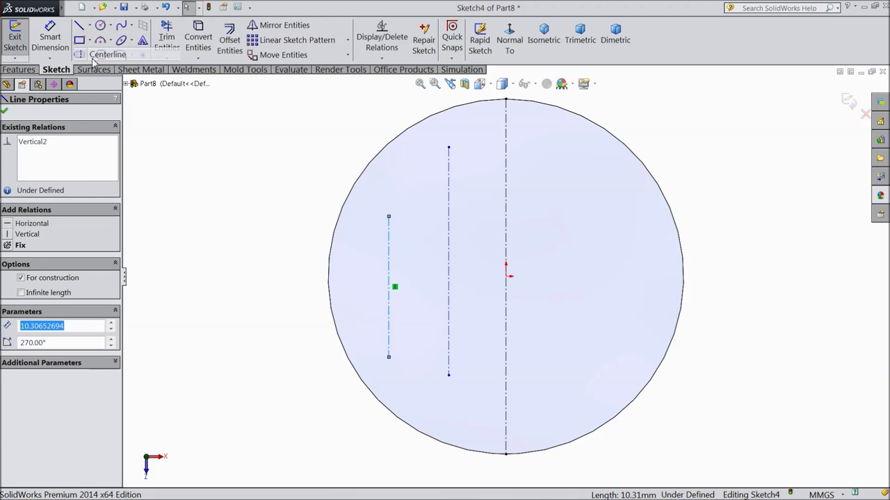
{"action": "left_click", "coordinate": [328, 276]}
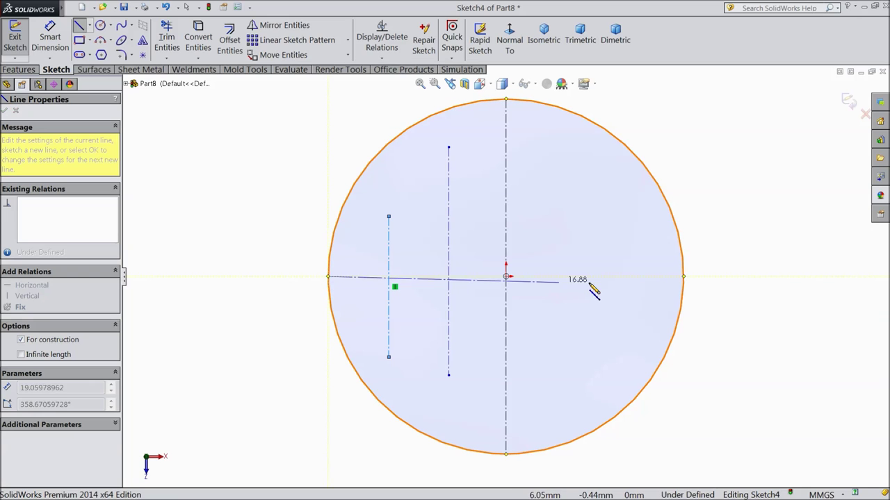
{"action": "left_click", "coordinate": [684, 277]}
{"action": "right_click", "coordinate": [718, 83]}
{"action": "left_click", "coordinate": [737, 91]}
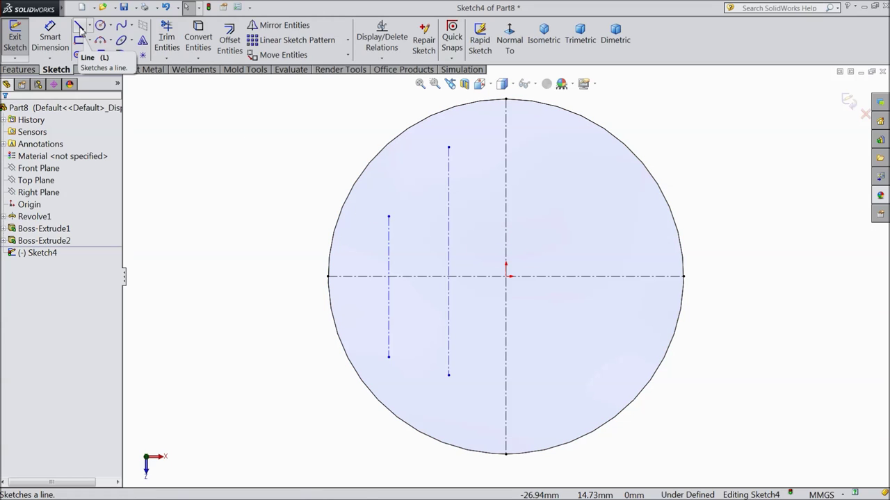
Offset the central vertical centerline 1.5 mm bi-directionally, with dimensions added.
{"action": "left_click", "coordinate": [229, 46]}
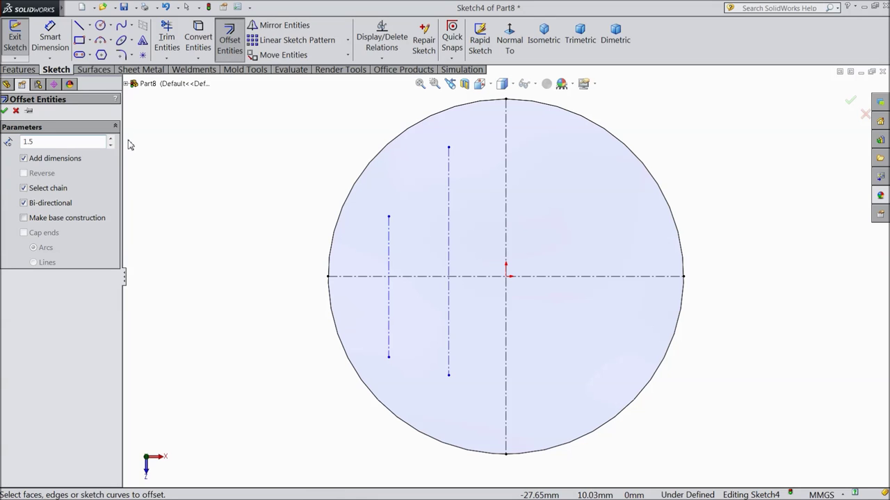
{"action": "left_click", "coordinate": [506, 243]}
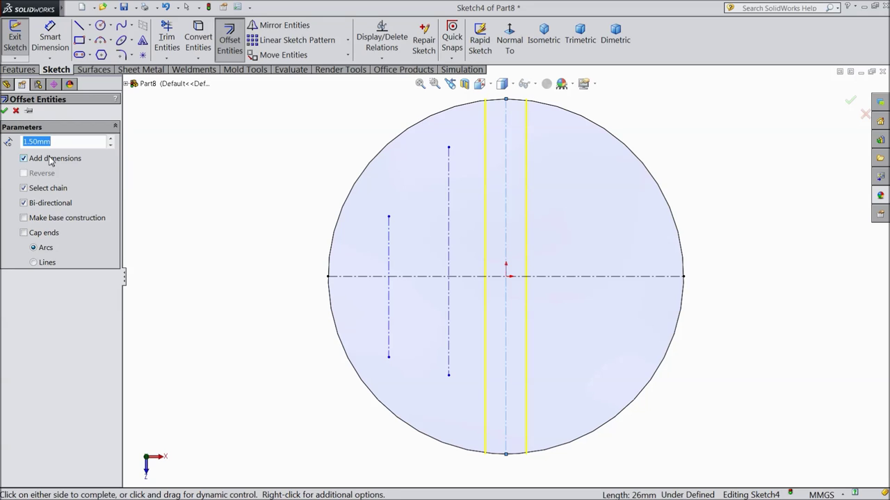
{"action": "left_click", "coordinate": [4, 111]}
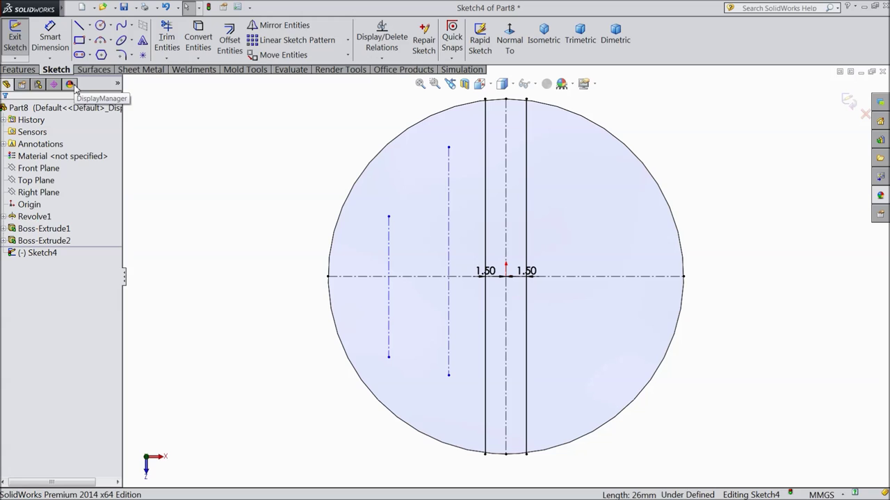
Dimension the distance between the central vertical centerline and the second centerline as 4.2 mm.
{"action": "left_click", "coordinate": [50, 38]}
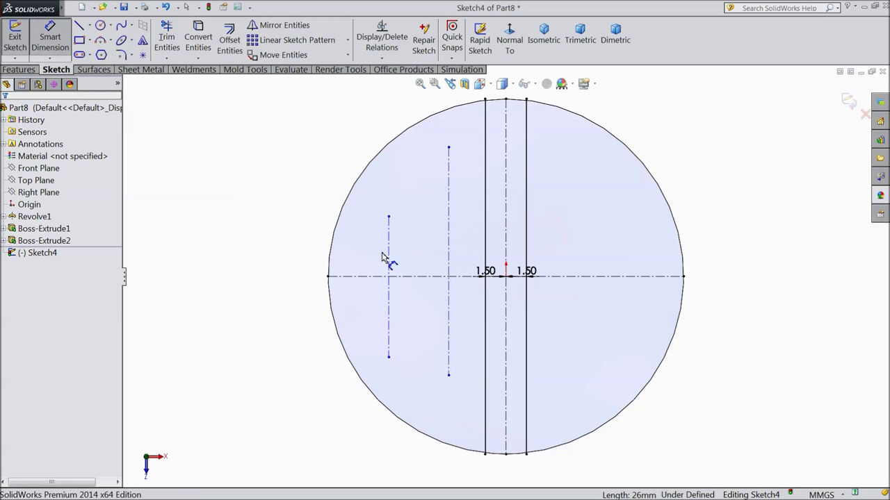
{"action": "left_click", "coordinate": [506, 296]}
{"action": "left_click", "coordinate": [448, 306]}
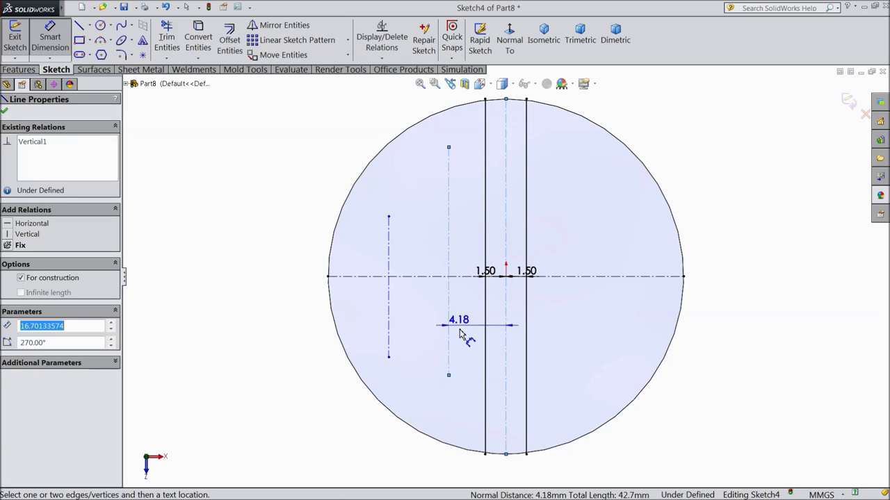
{"action": "key", "text": "z"}
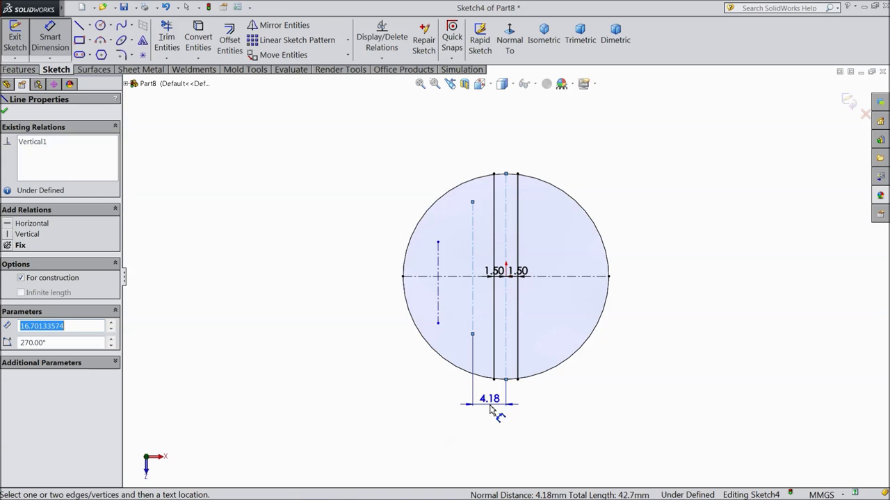
{"action": "left_click", "coordinate": [490, 410]}
{"action": "type", "text": "4"}
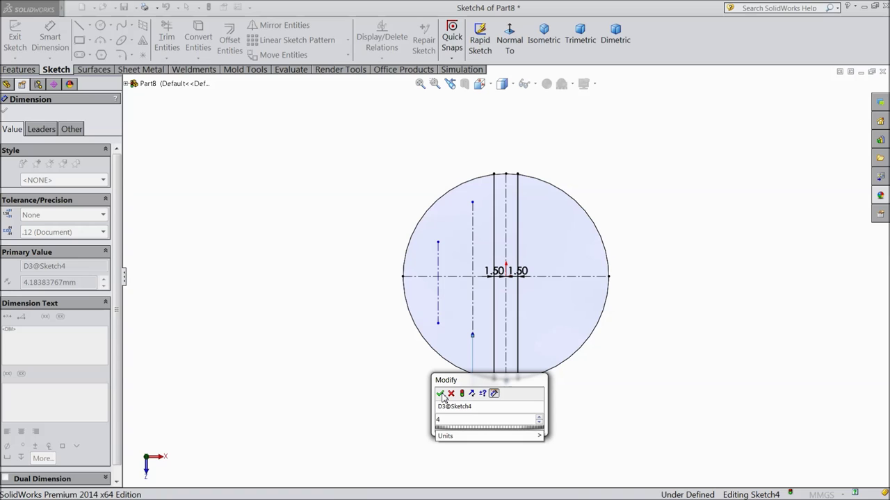
{"action": "left_click", "coordinate": [441, 395]}
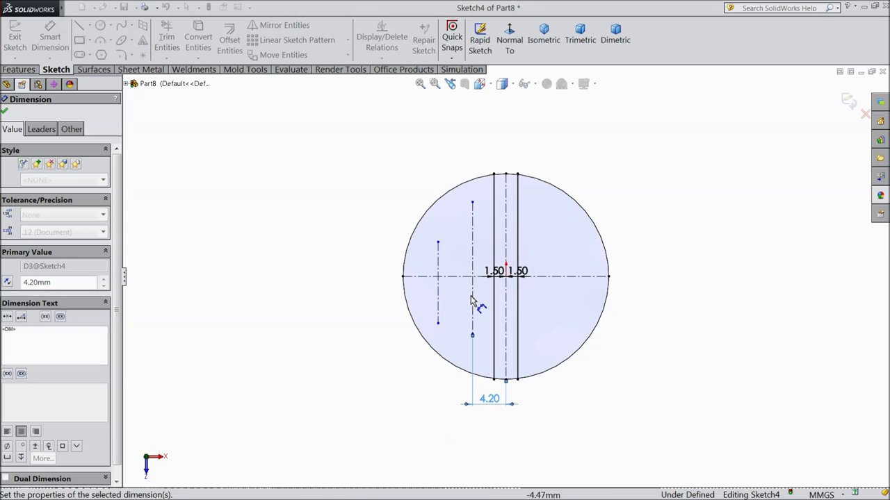
Dimension the distance between the second centerline and the short outer centerline as 4.2 mm.
{"action": "scroll", "coordinate": [470, 300], "scroll_direction": "down", "scroll_amount": 2}
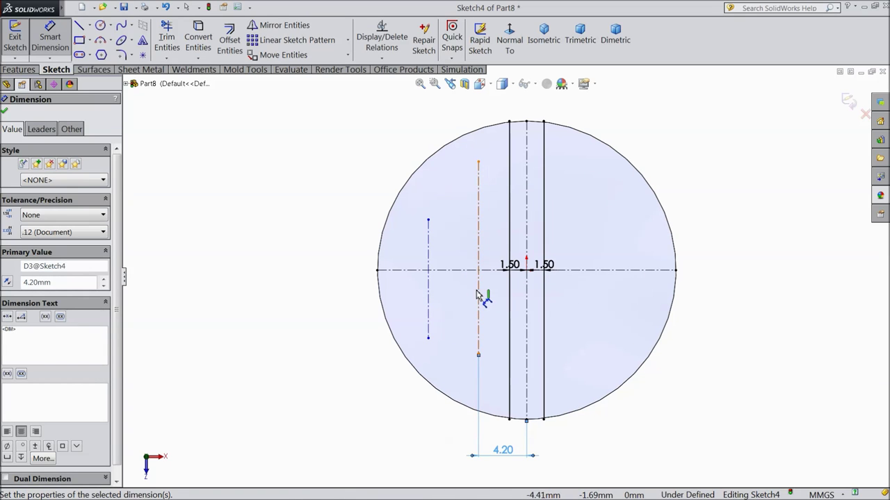
{"action": "left_click", "coordinate": [476, 295]}
{"action": "left_click", "coordinate": [428, 307]}
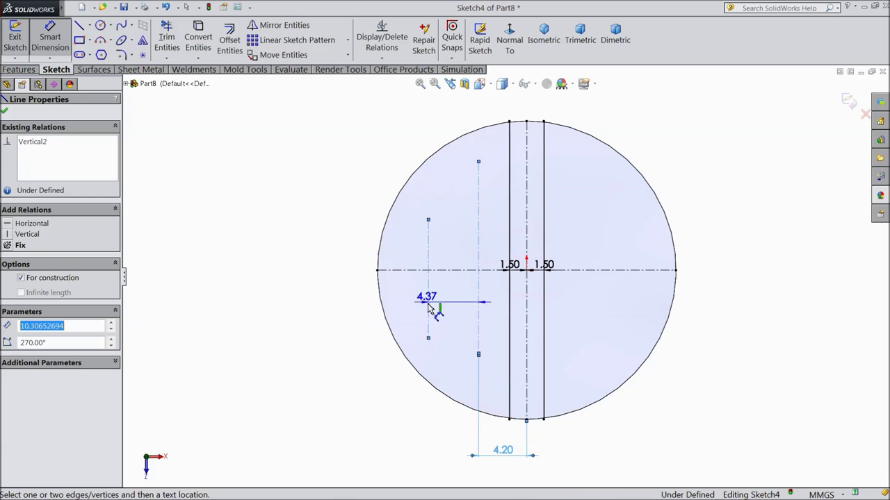
{"action": "left_click", "coordinate": [453, 393]}
{"action": "type", "text": "4.2"}
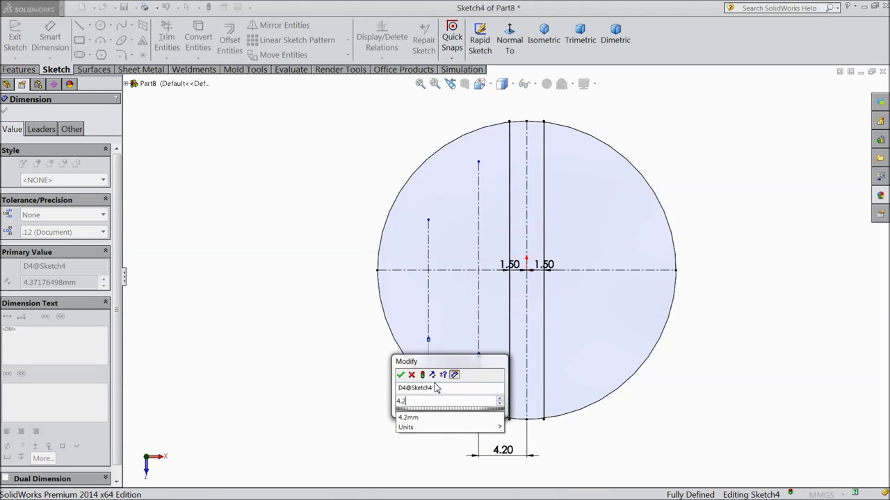
{"action": "left_click", "coordinate": [401, 374]}
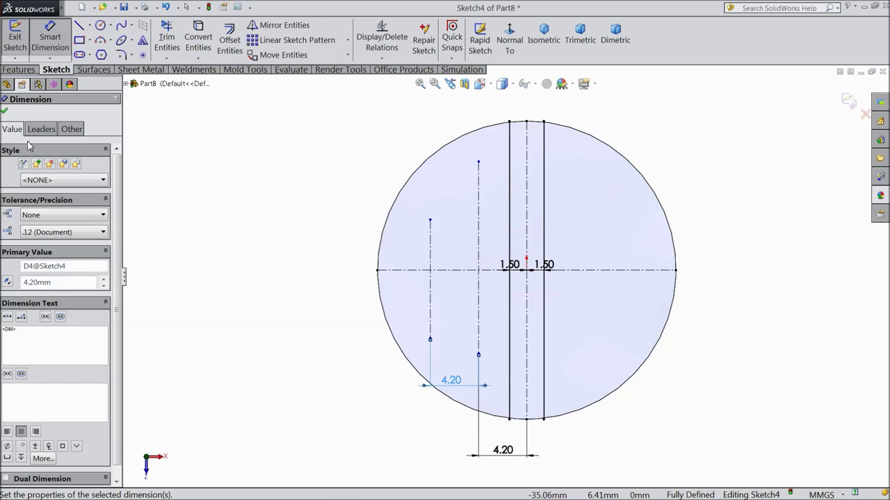
{"action": "left_click", "coordinate": [5, 112]}
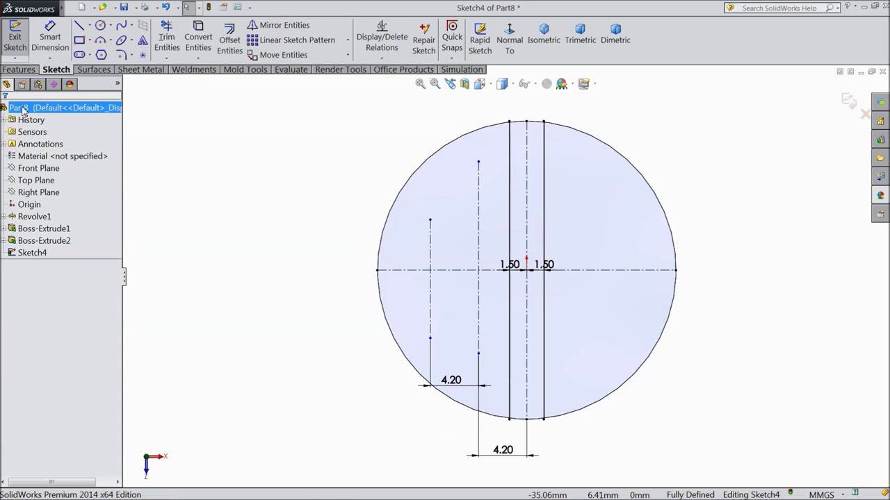
Offset the second centerline and the short outer centerline 1.5 mm to both sides, with dimensions added.
{"action": "left_click", "coordinate": [230, 41]}
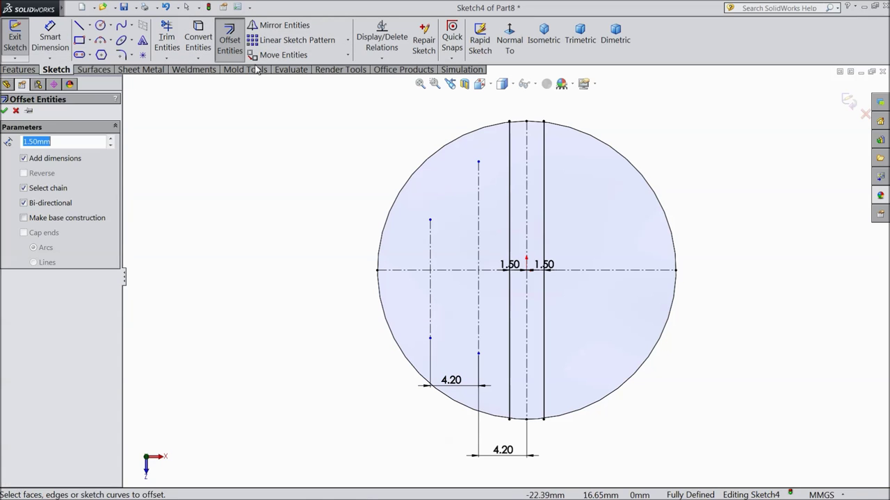
{"action": "scroll", "coordinate": [493, 293], "scroll_direction": "down", "scroll_amount": 2}
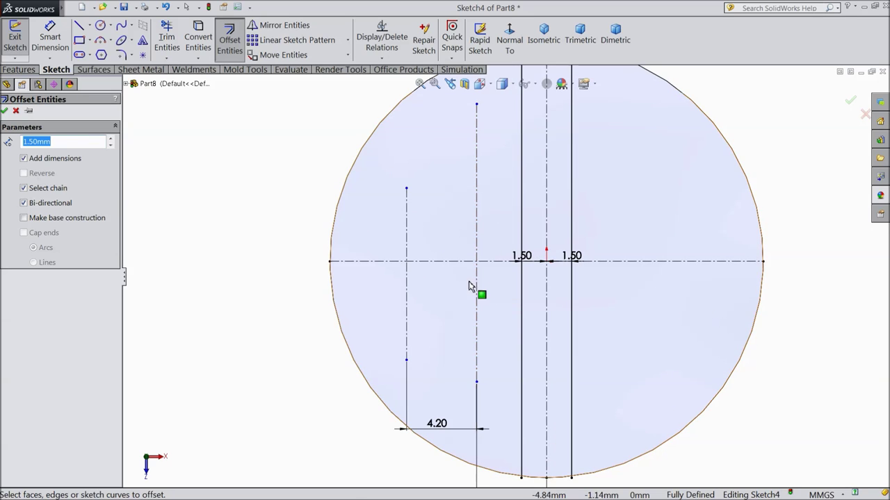
{"action": "left_click", "coordinate": [477, 292]}
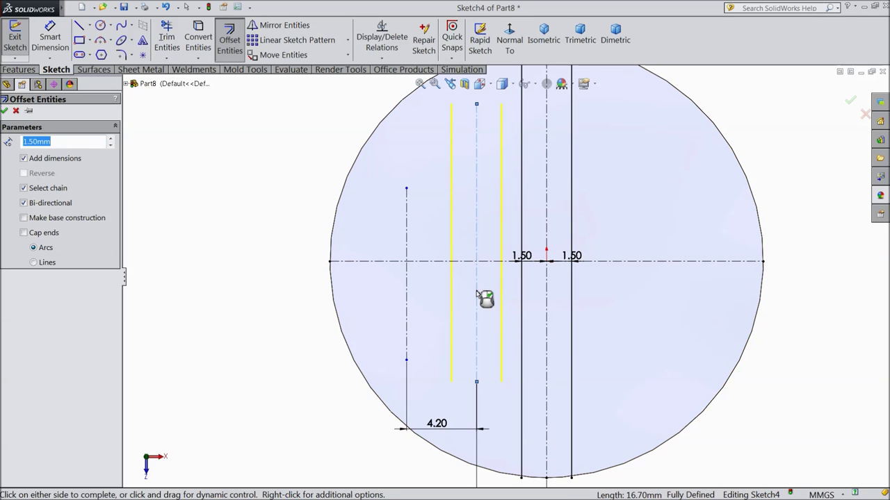
{"action": "left_click", "coordinate": [4, 111]}
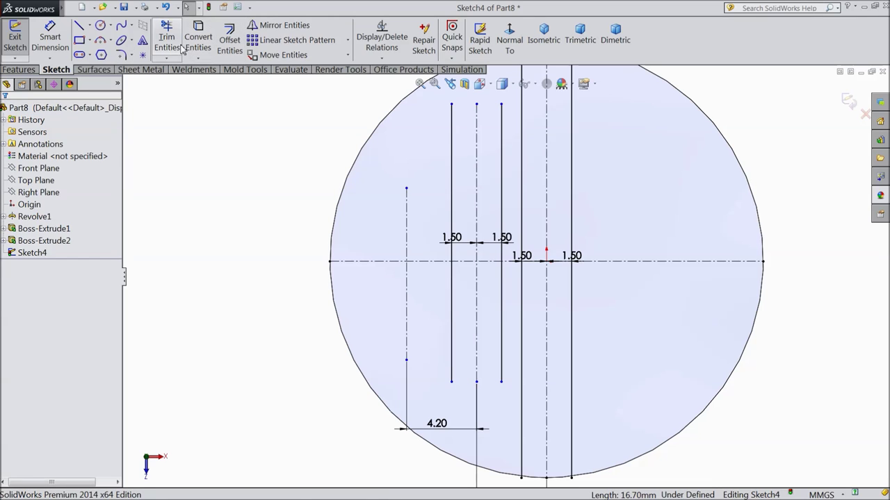
{"action": "left_click", "coordinate": [235, 46]}
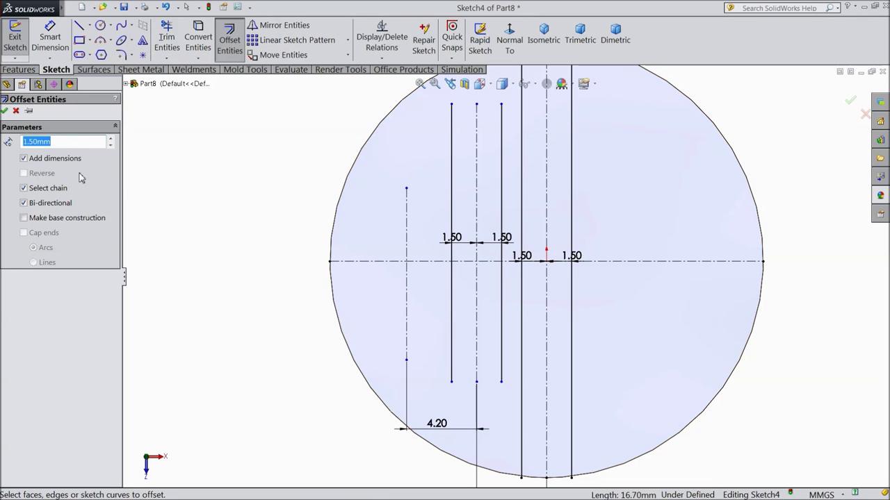
{"action": "left_click", "coordinate": [406, 312]}
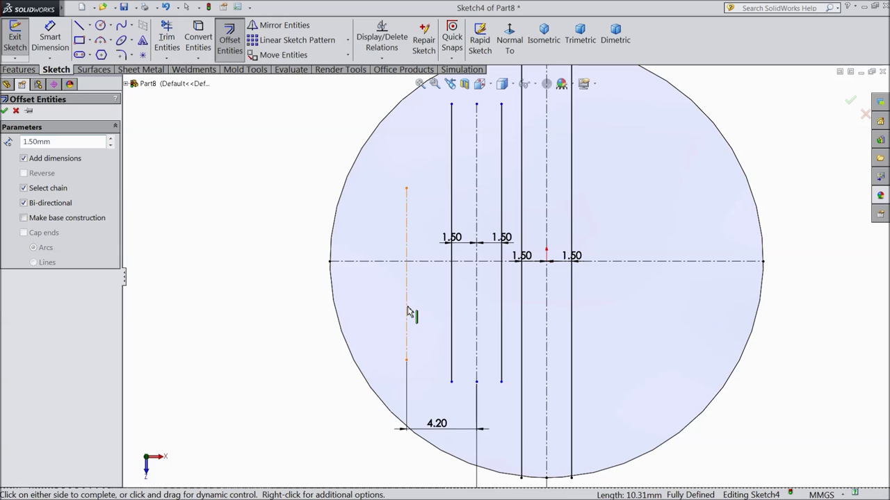
{"action": "left_click", "coordinate": [4, 112]}
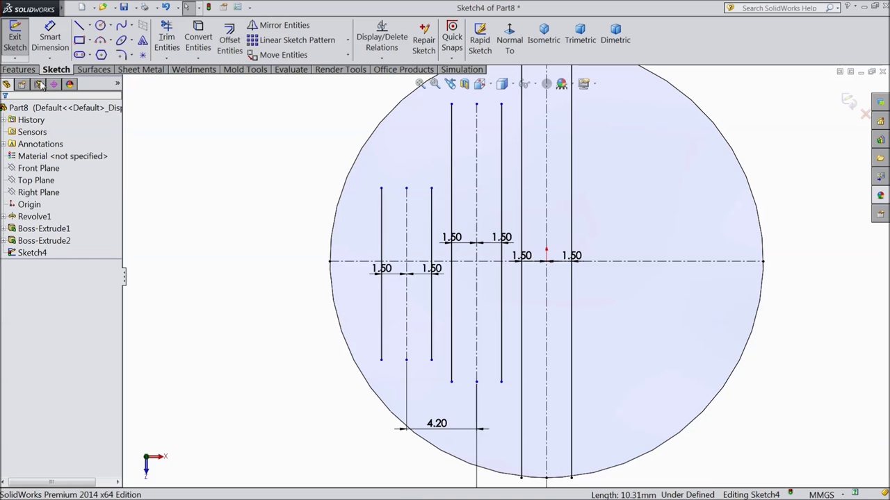
Draw a 1.5 mm radius circle between each of the three line pairs, centred on the centerline near or at its upper end.
{"action": "left_click", "coordinate": [102, 27]}
{"action": "scroll", "coordinate": [479, 229], "scroll_direction": "up", "scroll_amount": 2}
{"action": "scroll", "coordinate": [544, 167], "scroll_direction": "down", "scroll_amount": 1}
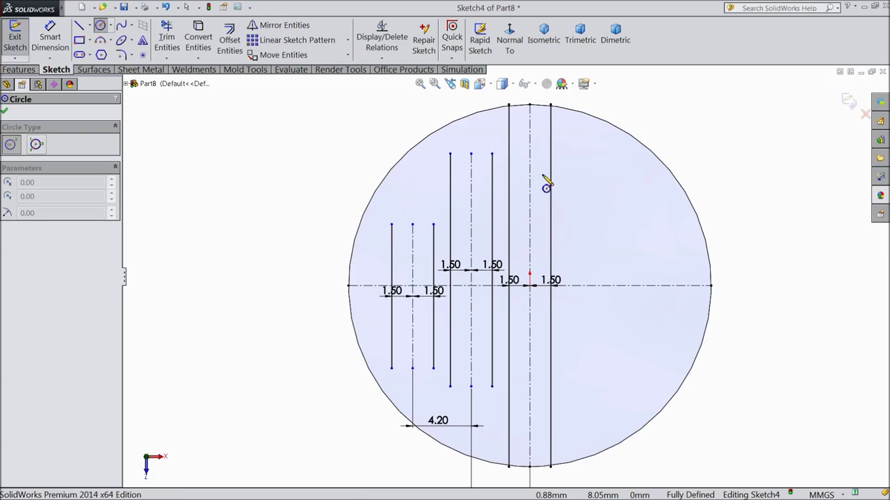
{"action": "left_click", "coordinate": [529, 159]}
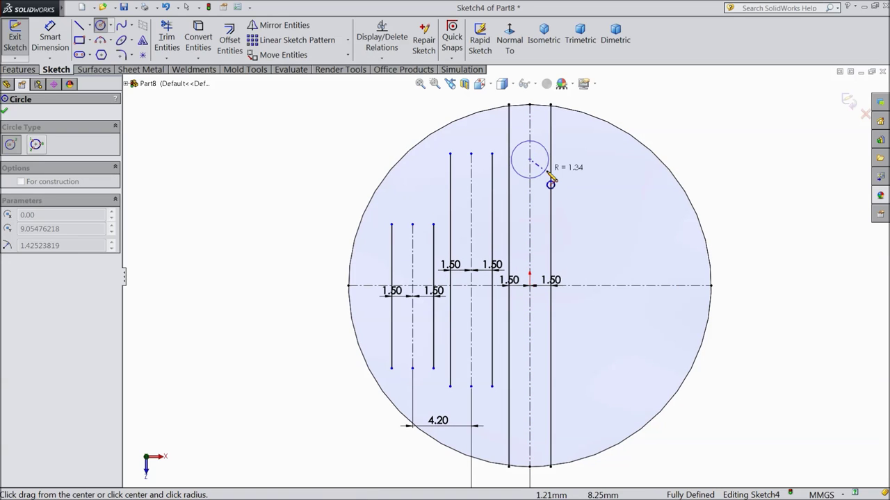
{"action": "left_click", "coordinate": [551, 160]}
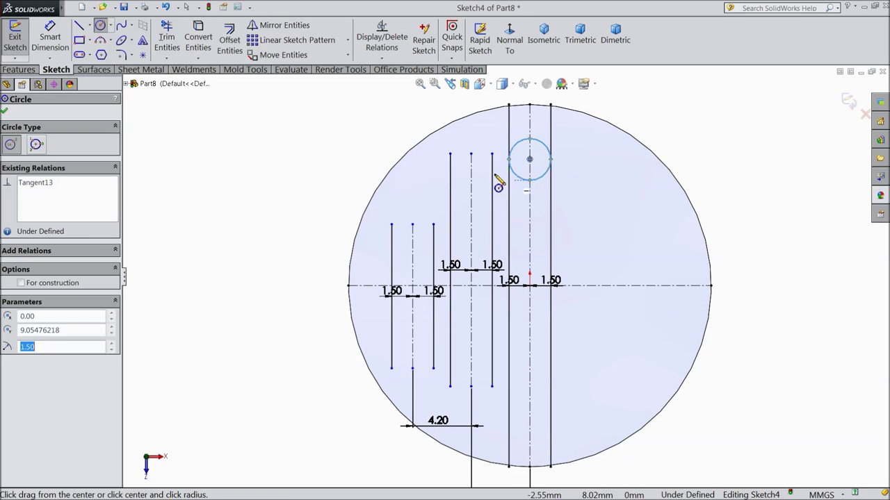
{"action": "left_click", "coordinate": [471, 154]}
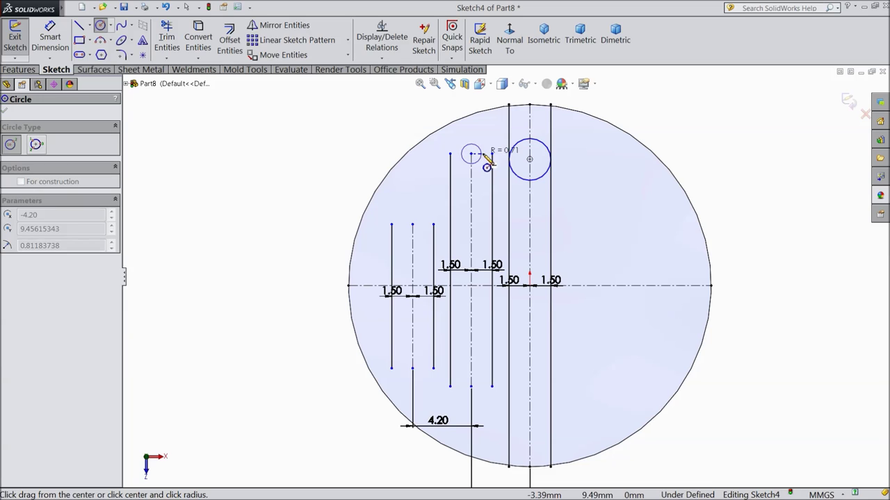
{"action": "left_click", "coordinate": [492, 159]}
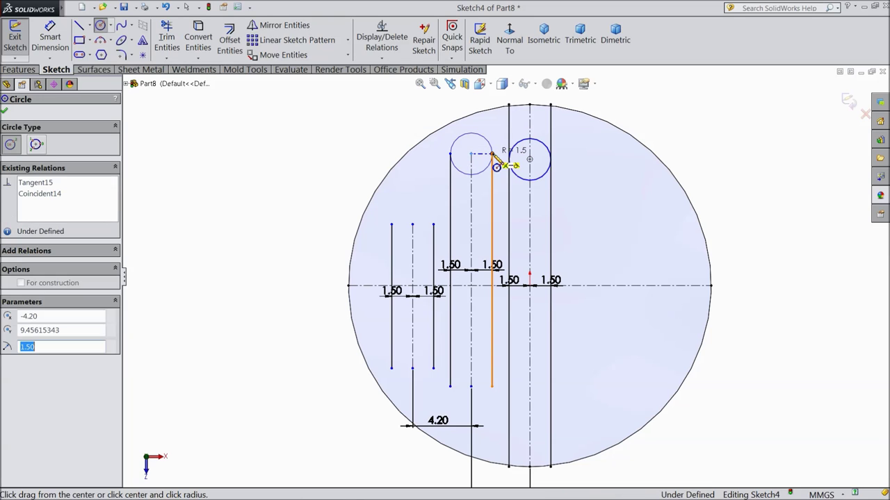
{"action": "left_click", "coordinate": [413, 225]}
{"action": "left_click", "coordinate": [433, 225]}
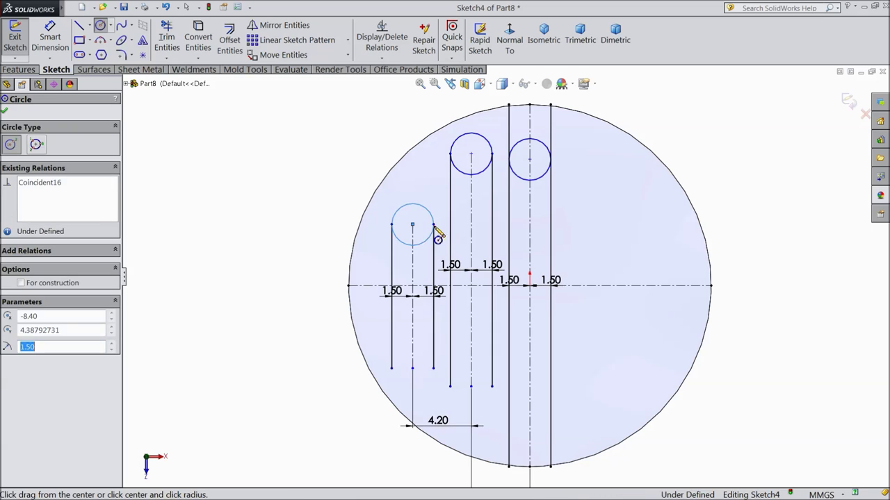
{"action": "left_click", "coordinate": [5, 112]}
Trim the two central offset lines where they extend above the circle, using Trim to closest.
{"action": "key", "text": "f"}
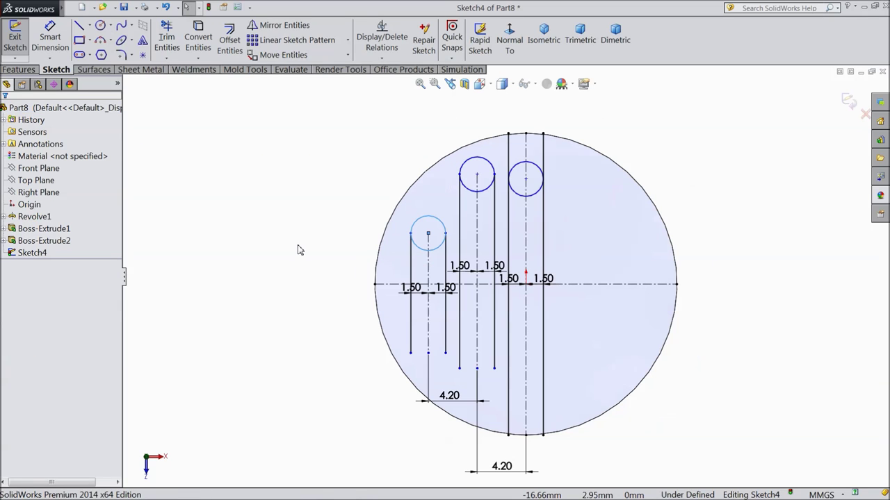
{"action": "left_click", "coordinate": [176, 47]}
{"action": "scroll", "coordinate": [587, 198], "scroll_direction": "down", "scroll_amount": 3}
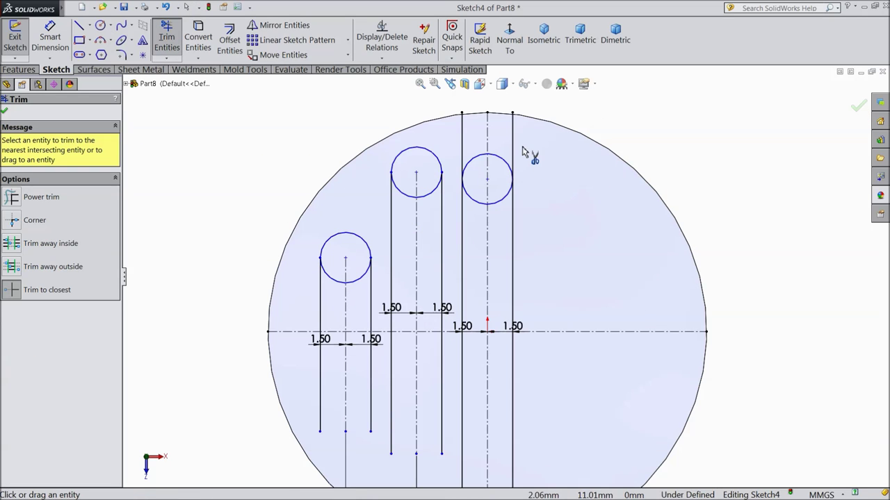
{"action": "left_click", "coordinate": [514, 143]}
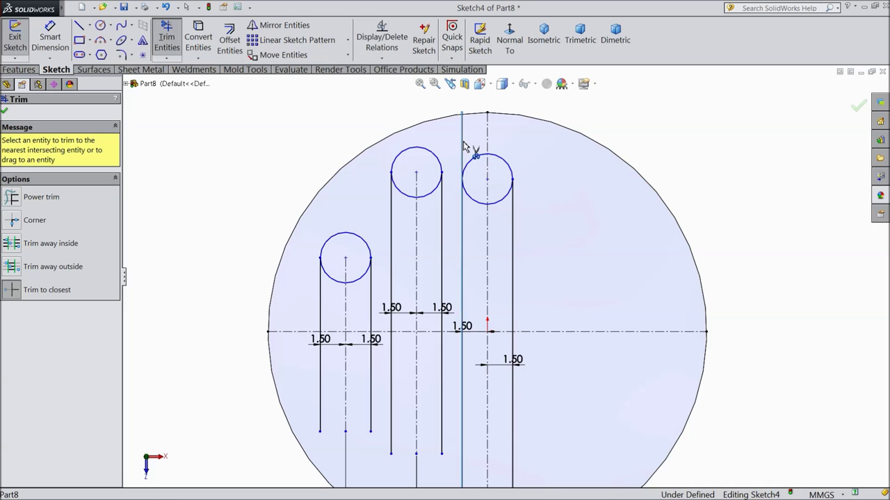
{"action": "left_click", "coordinate": [465, 146]}
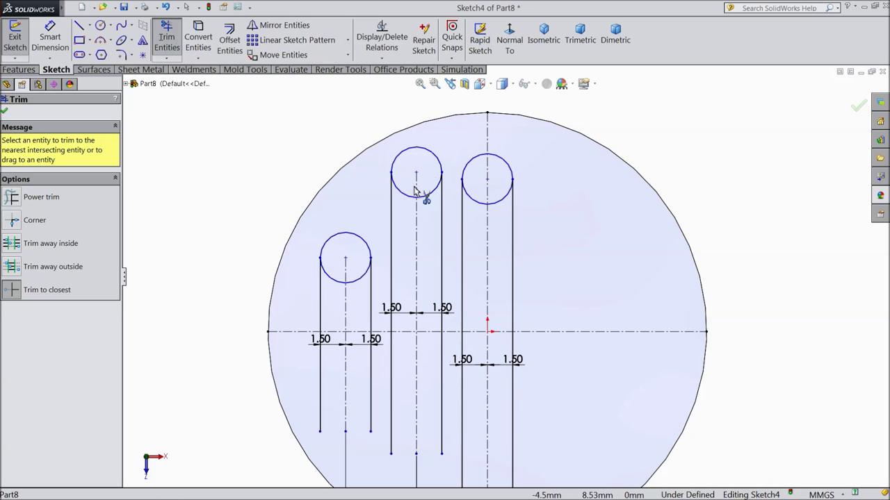
{"action": "left_click", "coordinate": [5, 112]}
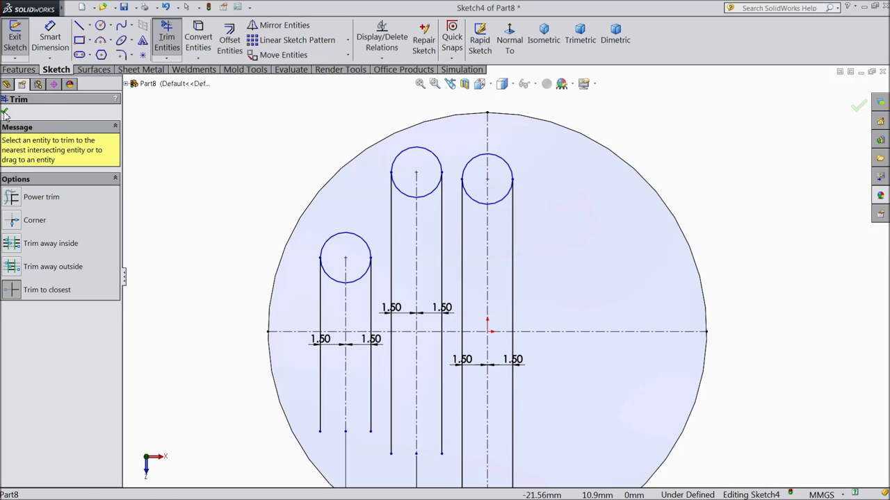
Dimension the distance from the central circle's centre to the horizontal centerline as 12 mm.
{"action": "left_click", "coordinate": [50, 38]}
{"action": "scroll", "coordinate": [504, 242], "scroll_direction": "up", "scroll_amount": 2}
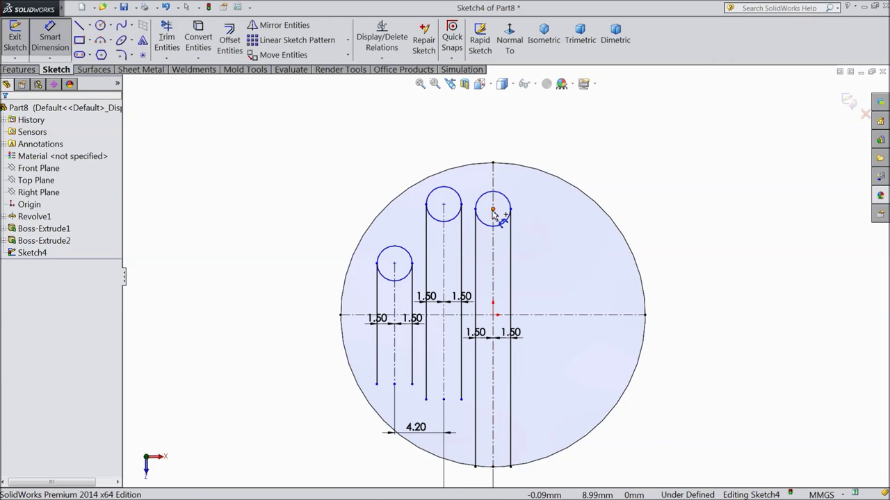
{"action": "left_click", "coordinate": [493, 209]}
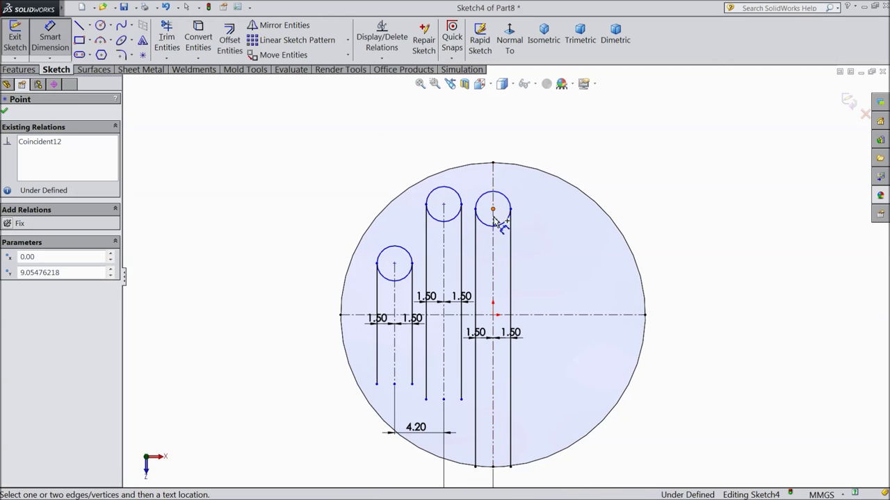
{"action": "left_click", "coordinate": [519, 316]}
{"action": "left_click", "coordinate": [702, 278]}
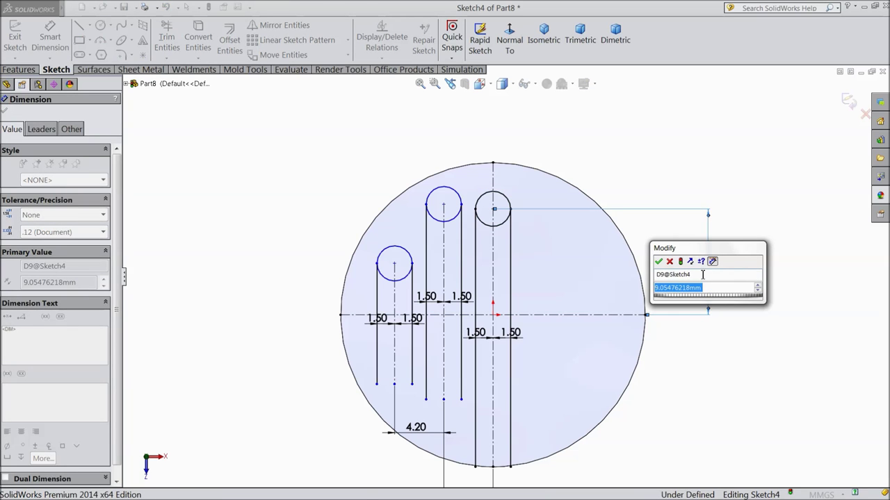
{"action": "type", "text": "12"}
{"action": "left_click", "coordinate": [658, 261]}
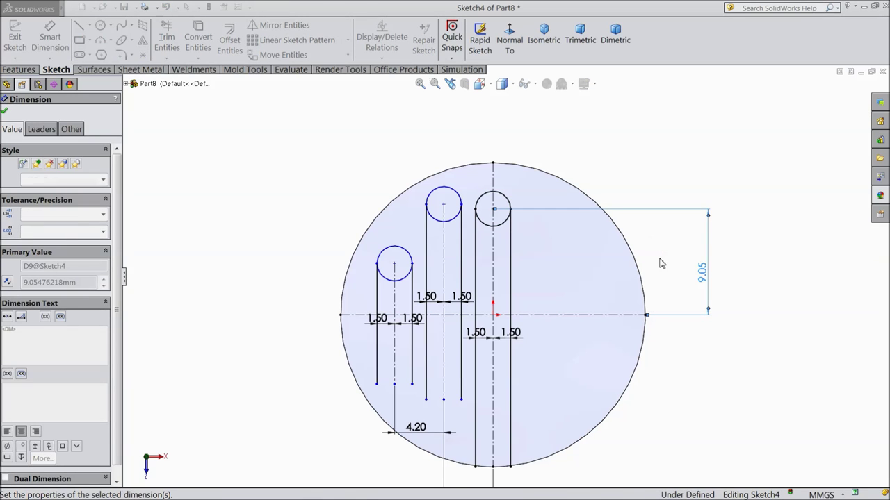
Set the central circle's centre distance from the horizontal centerline to 10 mm.
{"action": "double_click", "coordinate": [704, 257]}
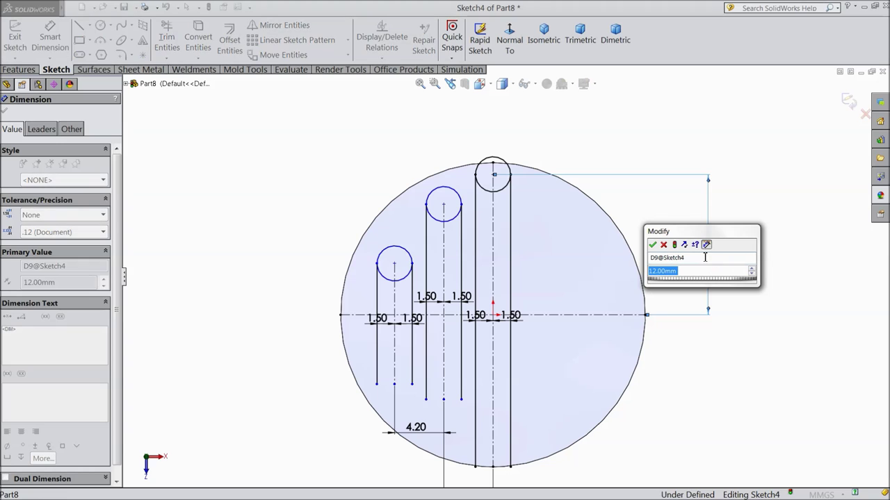
{"action": "type", "text": "10"}
{"action": "left_click", "coordinate": [652, 244]}
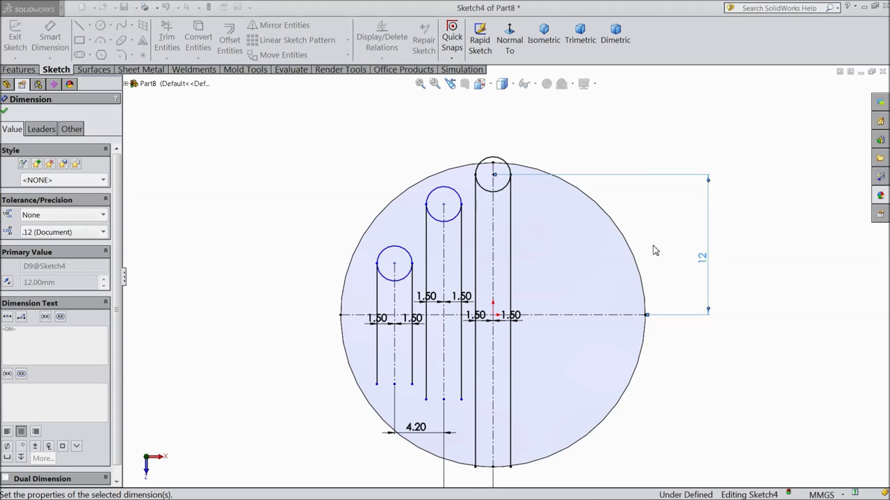
Dimension the second circle's centre 8 mm above the horizontal centerline.
{"action": "left_click", "coordinate": [443, 205]}
{"action": "left_click", "coordinate": [450, 315]}
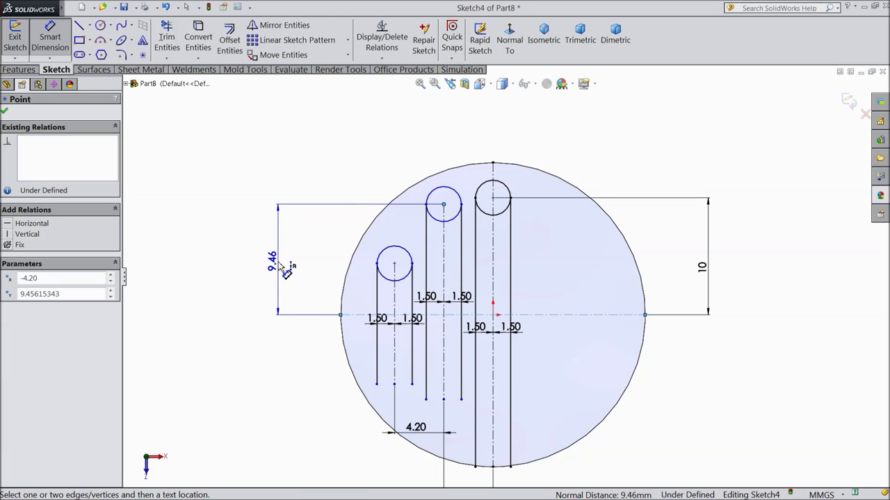
{"action": "left_click", "coordinate": [282, 266]}
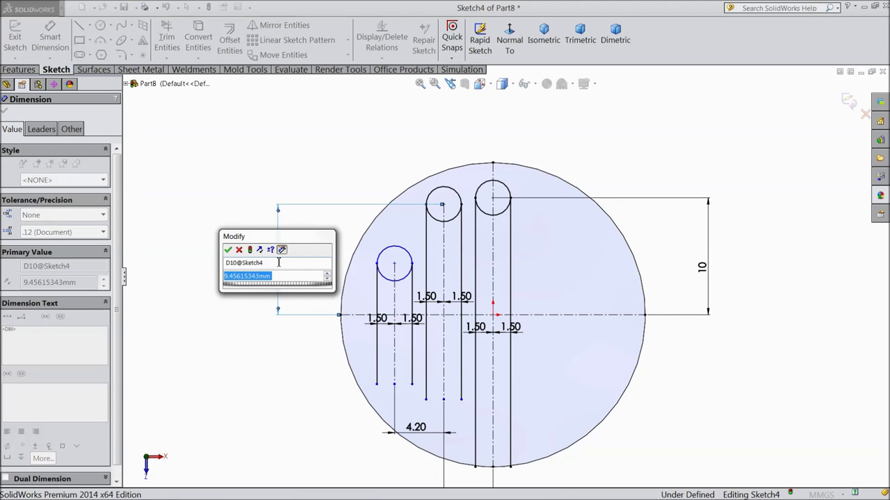
{"action": "key", "text": "Return"}
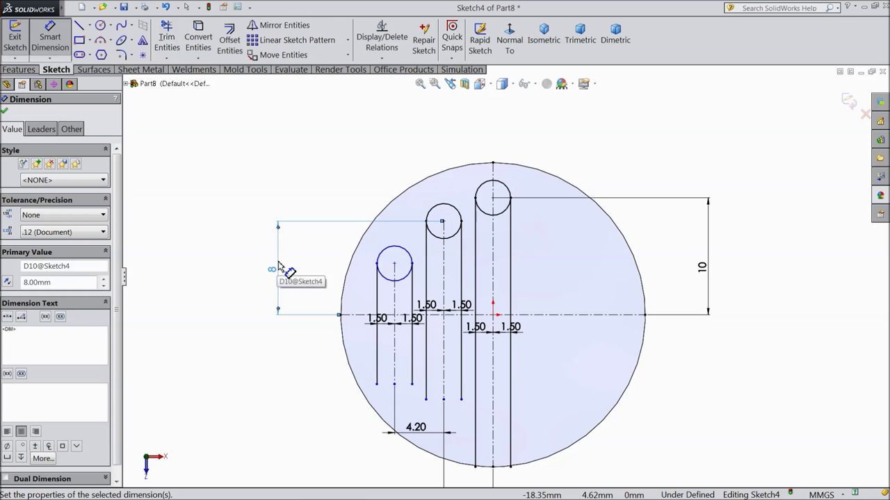
Dimension the outermost small circle's centre 6 mm above the horizontal centerline and finish dimensioning.
{"action": "left_click", "coordinate": [394, 264]}
{"action": "left_click", "coordinate": [367, 315]}
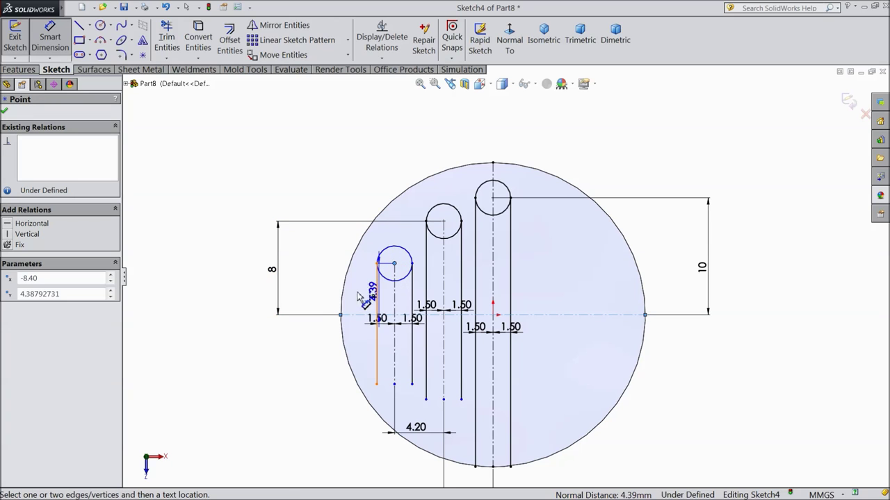
{"action": "left_click", "coordinate": [314, 296]}
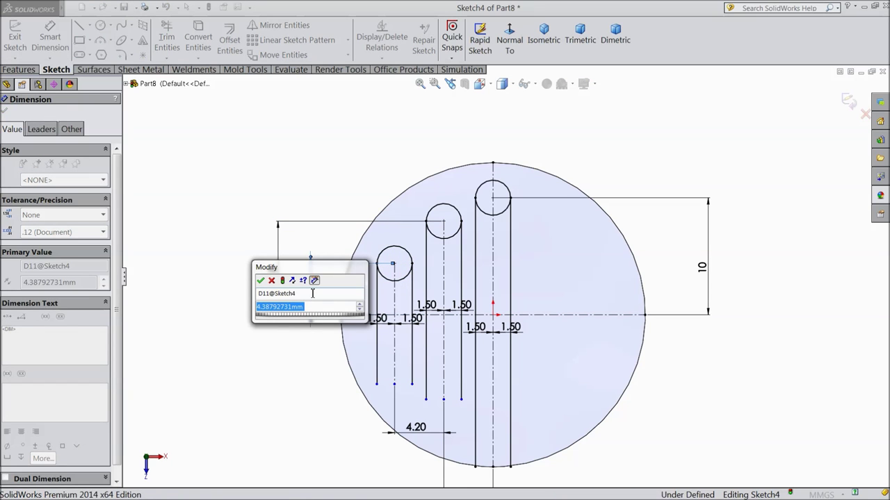
{"action": "type", "text": "6"}
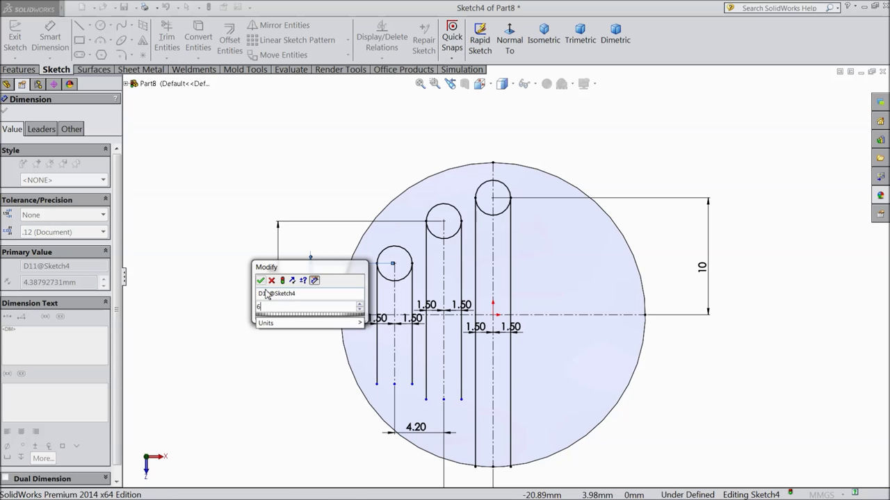
{"action": "key", "text": "Return"}
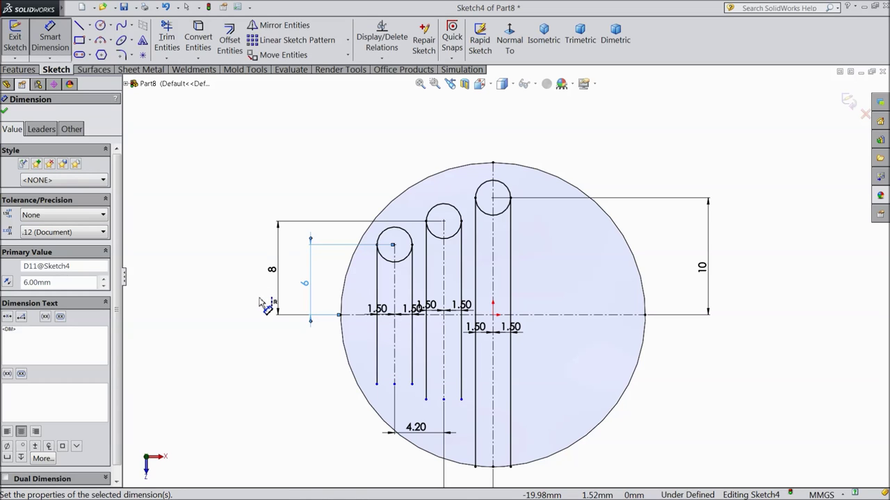
{"action": "left_click", "coordinate": [5, 112]}
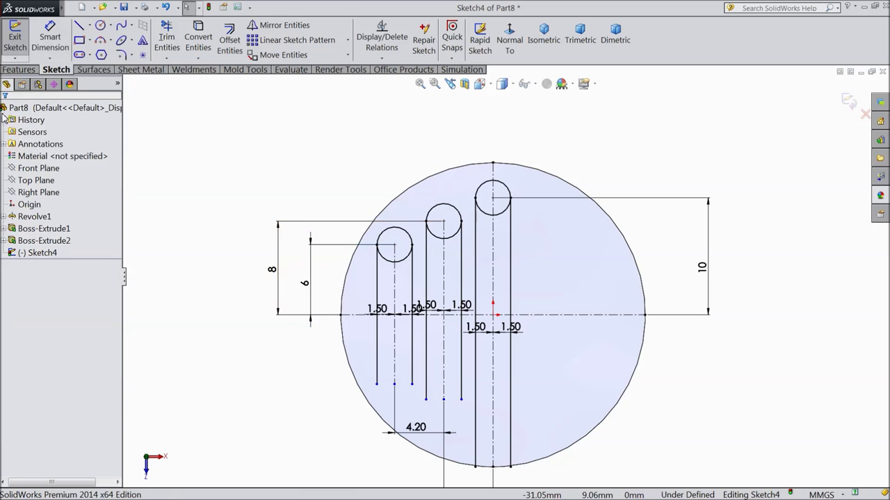
Mirror the central small circle about the disc's horizontal centerline, keeping the original.
{"action": "left_click", "coordinate": [486, 186]}
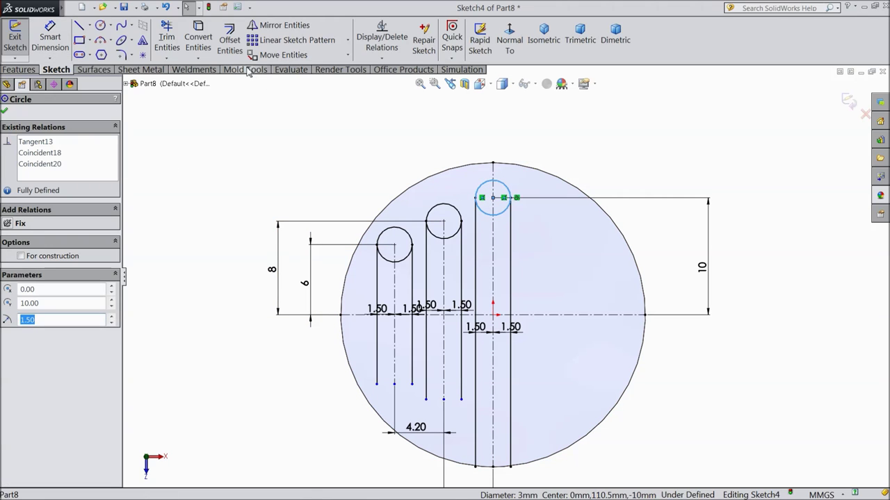
{"action": "left_click", "coordinate": [269, 28]}
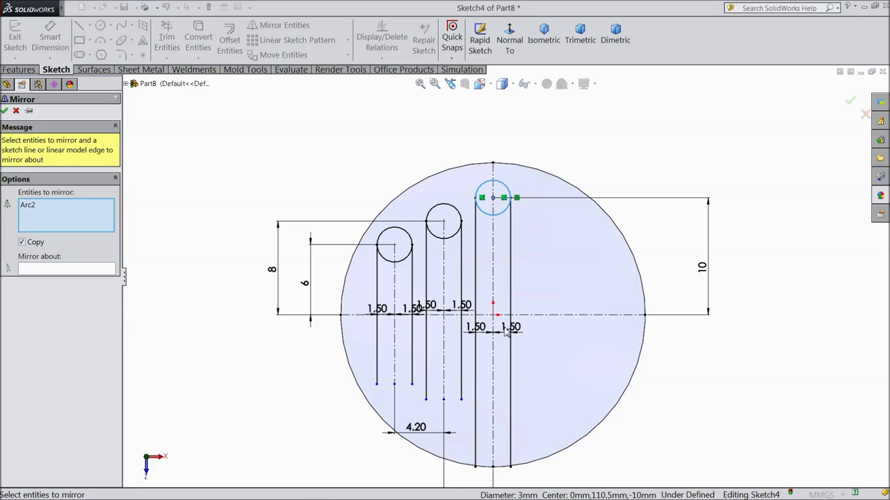
{"action": "left_click", "coordinate": [574, 316]}
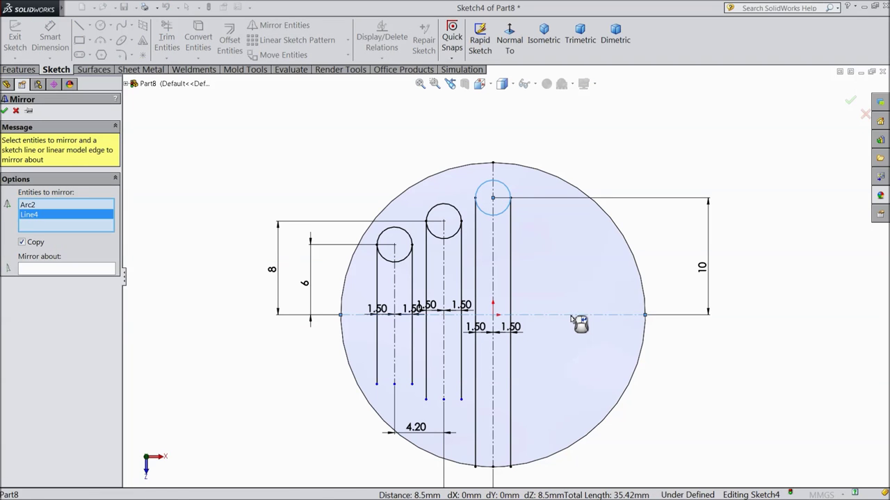
{"action": "left_click", "coordinate": [58, 269]}
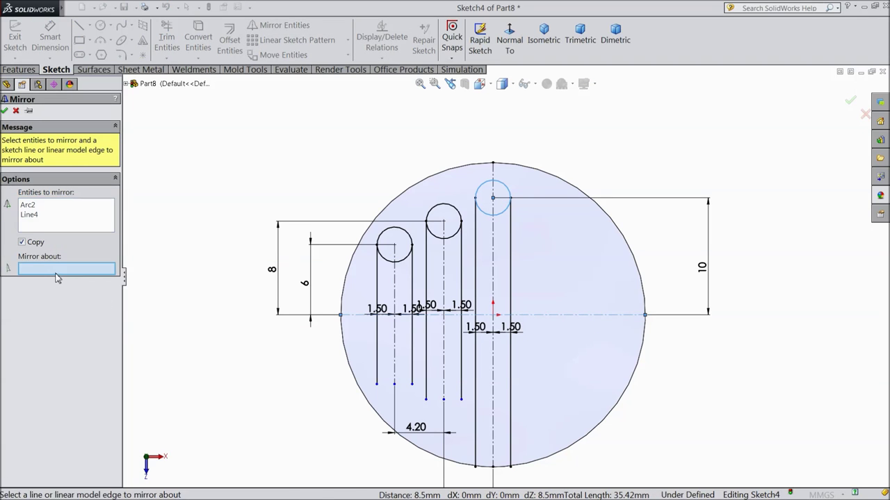
{"action": "left_click", "coordinate": [532, 317]}
{"action": "left_click", "coordinate": [5, 111]}
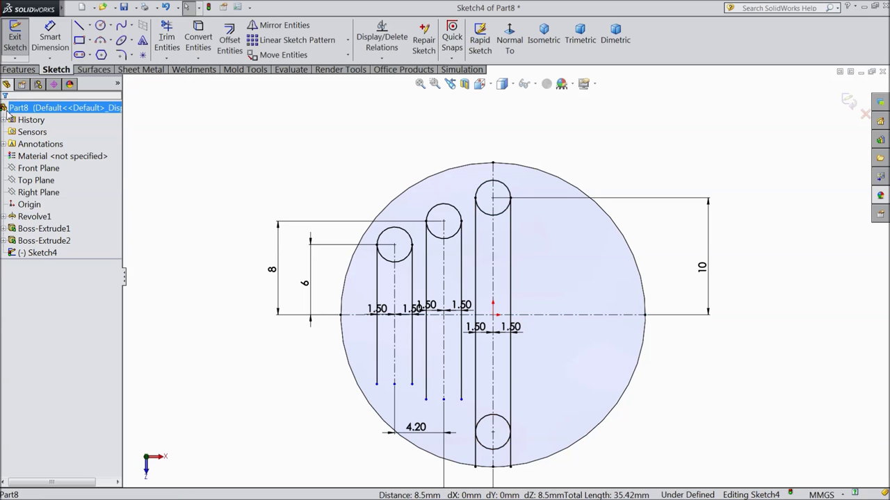
Mirror the second slot's upper circle about the horizontal centerline, keeping the original.
{"action": "left_click", "coordinate": [278, 25]}
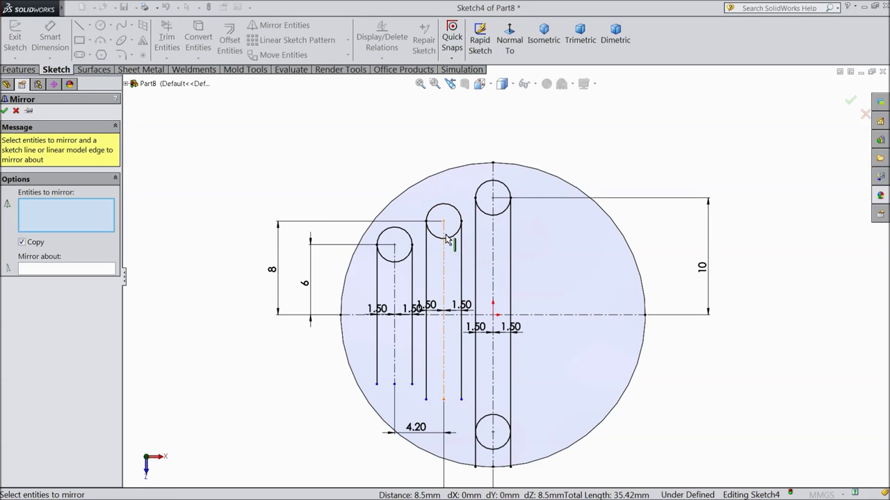
{"action": "left_click", "coordinate": [450, 244]}
{"action": "left_click", "coordinate": [69, 271]}
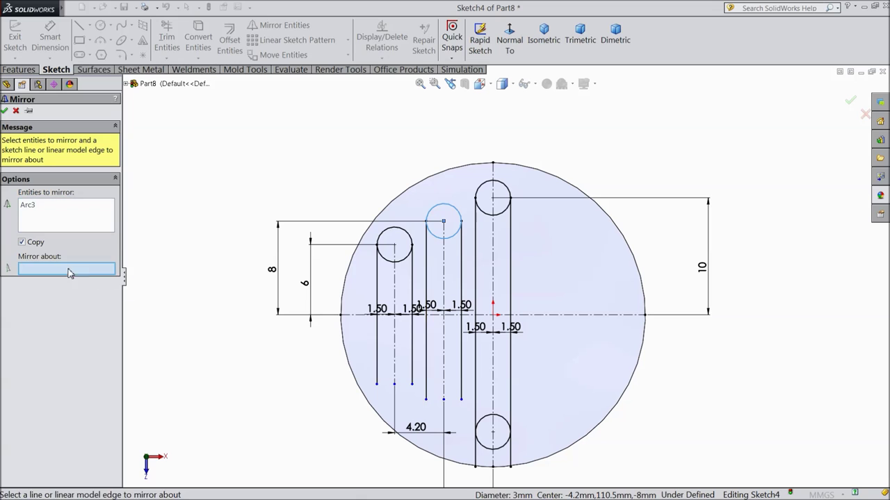
{"action": "left_click", "coordinate": [452, 315]}
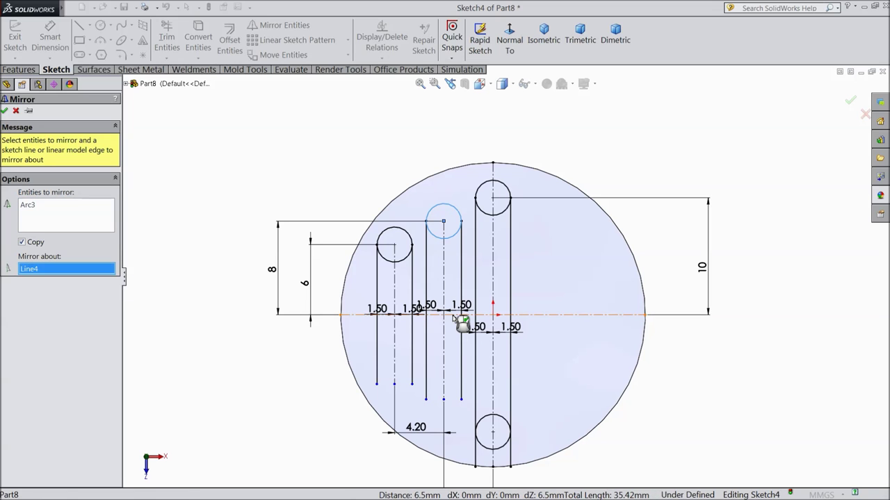
{"action": "left_click", "coordinate": [4, 112]}
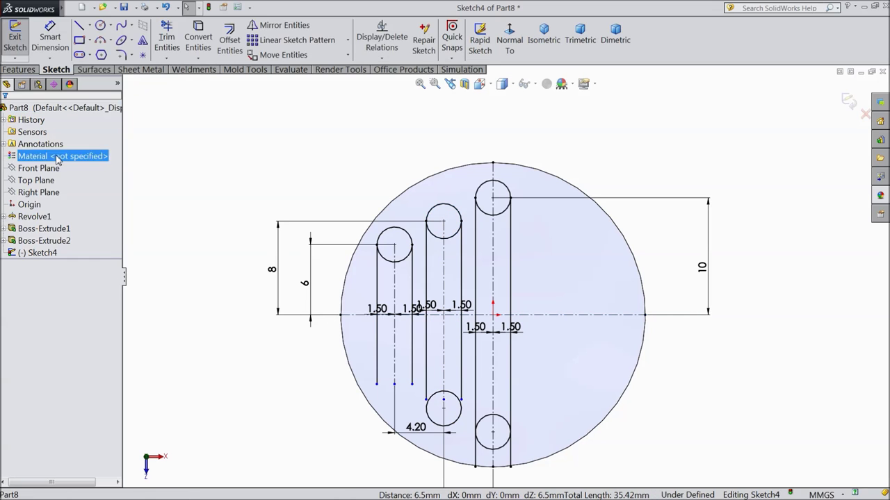
Mirror the outermost slot's upper circle about the horizontal centerline, keeping the original.
{"action": "left_click", "coordinate": [406, 258]}
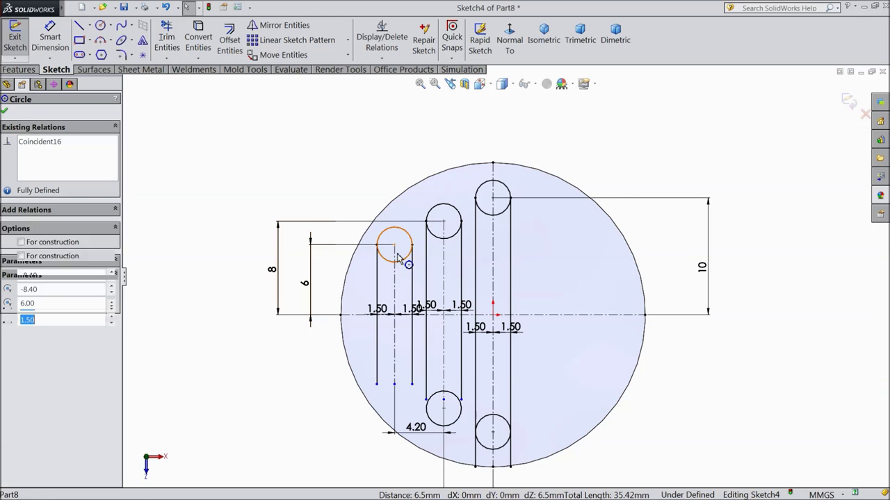
{"action": "left_click", "coordinate": [275, 29]}
{"action": "left_click", "coordinate": [358, 316]}
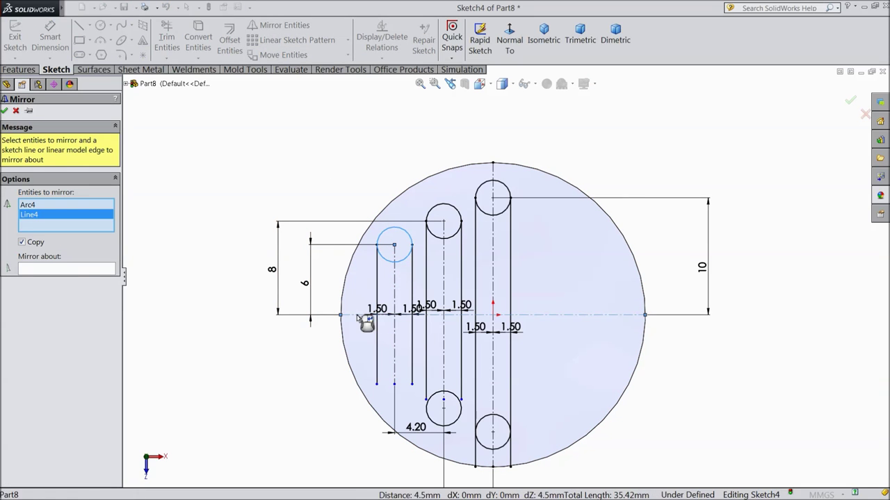
{"action": "left_click", "coordinate": [89, 270]}
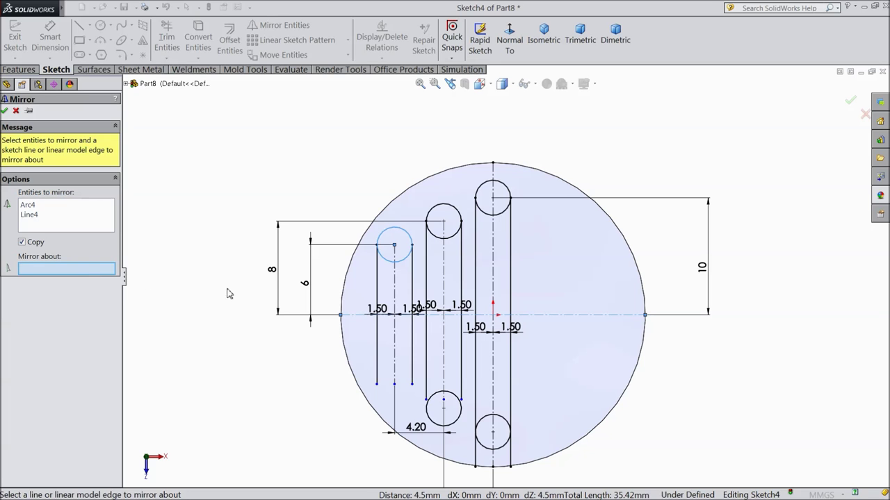
{"action": "left_click", "coordinate": [344, 316]}
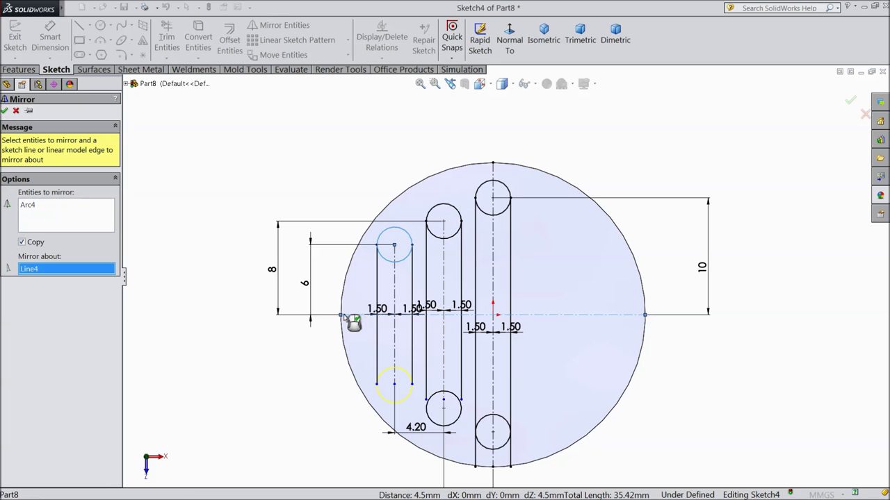
{"action": "left_click", "coordinate": [4, 111]}
Extend the lower ends of the second slot's two side lines to the side points of its mirrored circle.
{"action": "scroll", "coordinate": [444, 410], "scroll_direction": "down", "scroll_amount": 5}
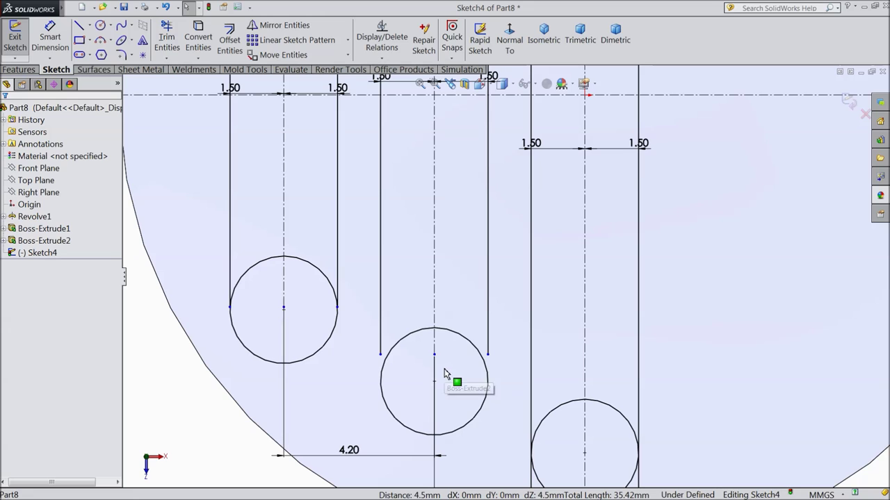
{"action": "left_click", "coordinate": [487, 356]}
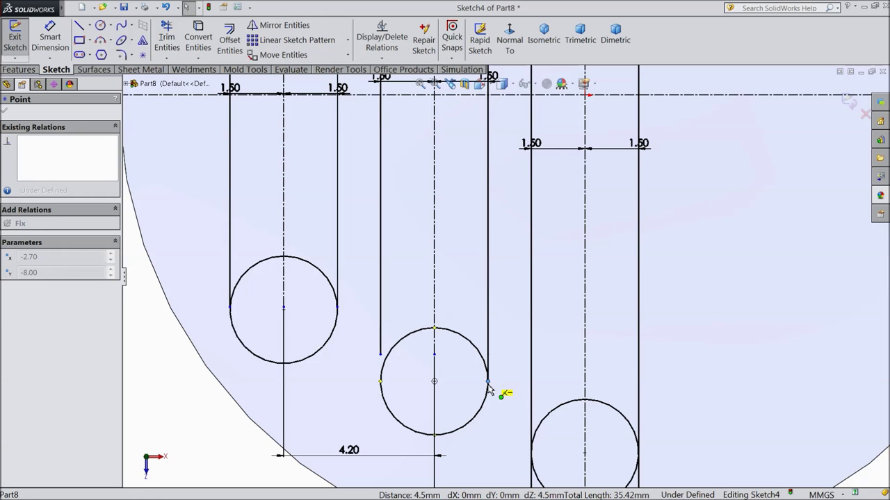
{"action": "left_click_drag", "start_coordinate": [381, 356], "coordinate": [382, 384]}
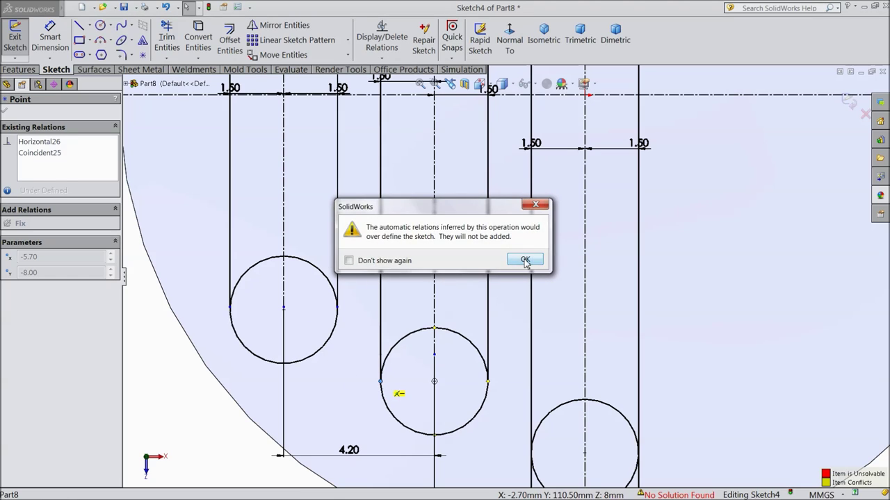
{"action": "left_click", "coordinate": [525, 260]}
Add a coincident relation between the lower endpoint of the outermost slot's inner side line and its mirrored circle.
{"action": "left_click", "coordinate": [338, 307]}
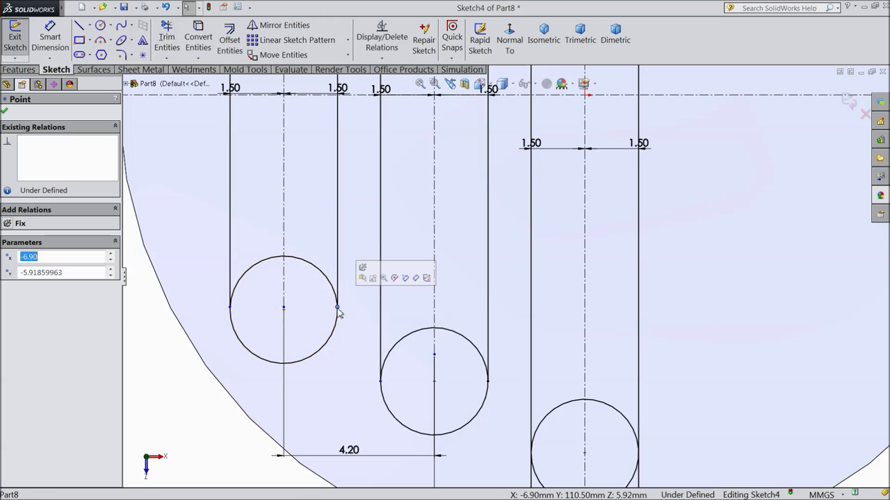
{"action": "left_click", "coordinate": [342, 326], "text": "ctrl"}
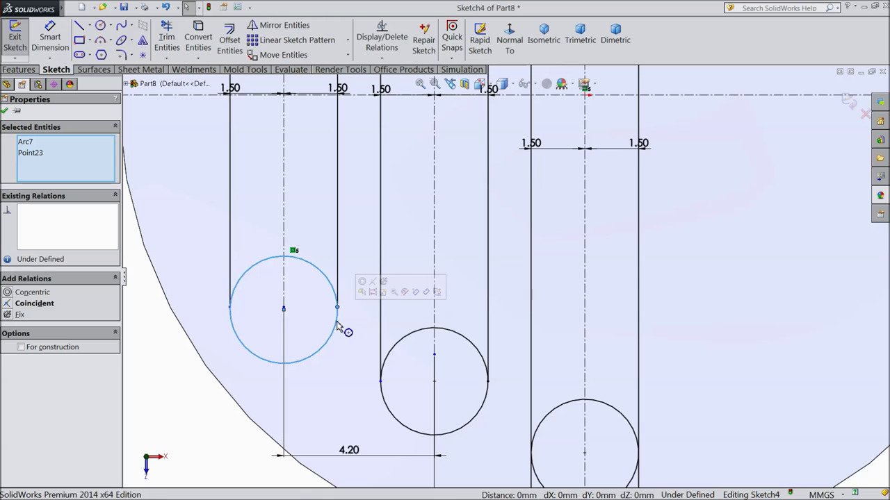
{"action": "left_click", "coordinate": [373, 282]}
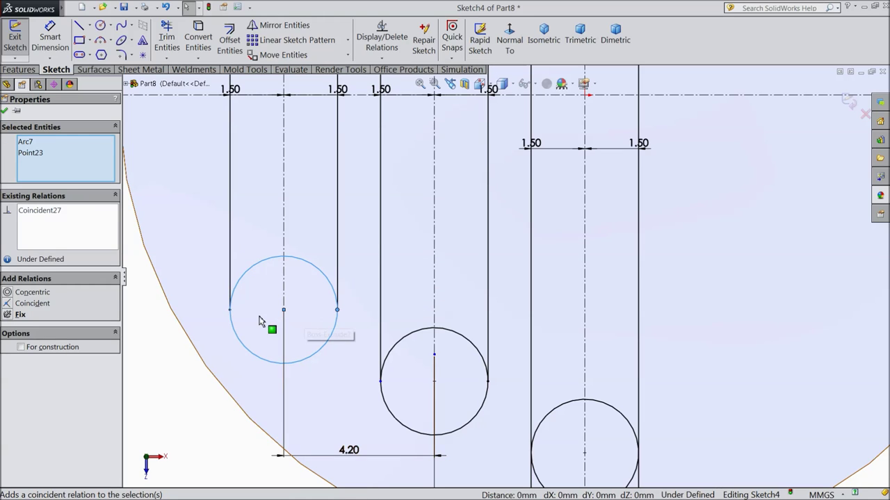
{"action": "scroll", "coordinate": [415, 374], "scroll_direction": "up", "scroll_amount": 3}
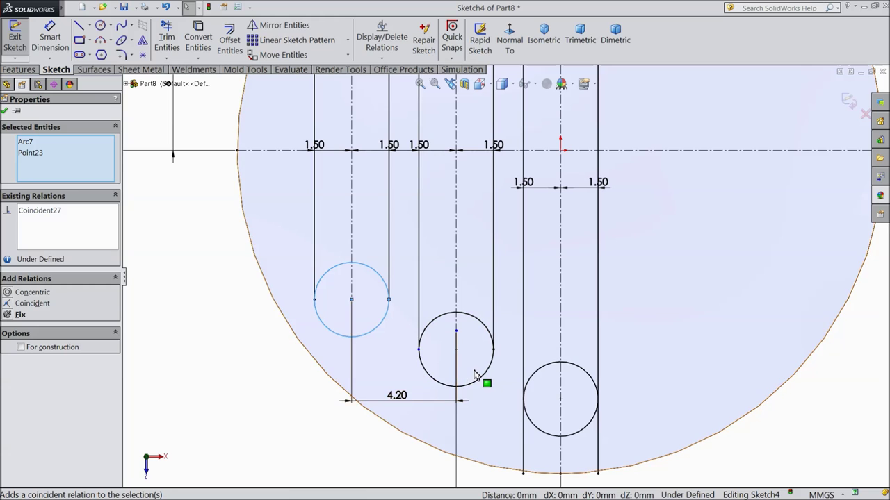
{"action": "scroll", "coordinate": [474, 375], "scroll_direction": "up", "scroll_amount": 3}
{"action": "scroll", "coordinate": [482, 190], "scroll_direction": "up", "scroll_amount": 2}
{"action": "scroll", "coordinate": [483, 190], "scroll_direction": "down", "scroll_amount": 1}
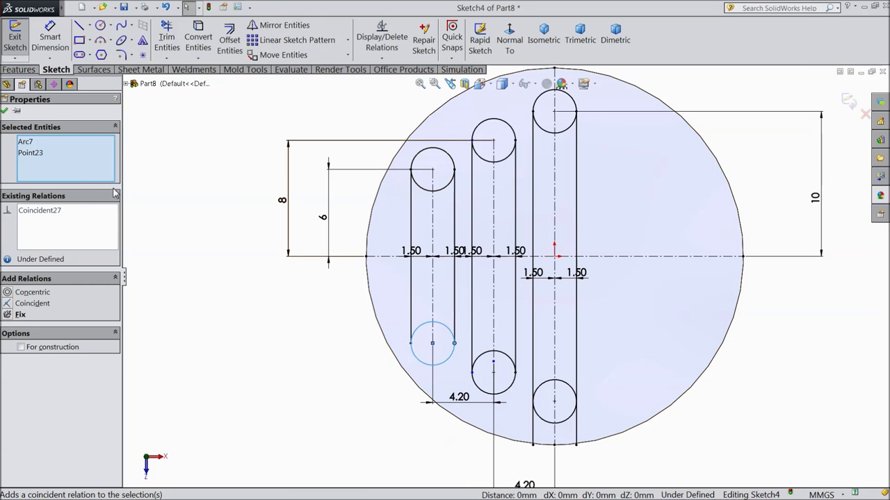
Trim away the inner lower halves of the upper circles on the center slot and the second slot, using Trim to closest.
{"action": "key", "text": "Escape"}
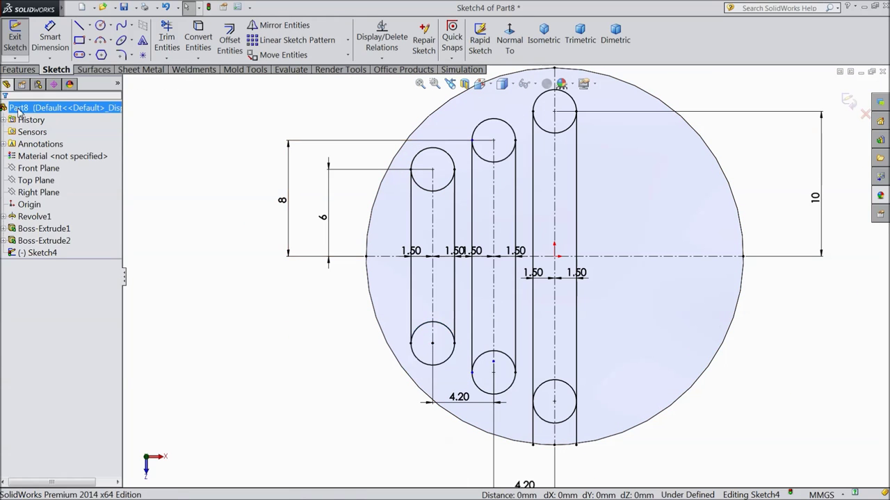
{"action": "left_click", "coordinate": [167, 41]}
{"action": "left_click", "coordinate": [512, 166]}
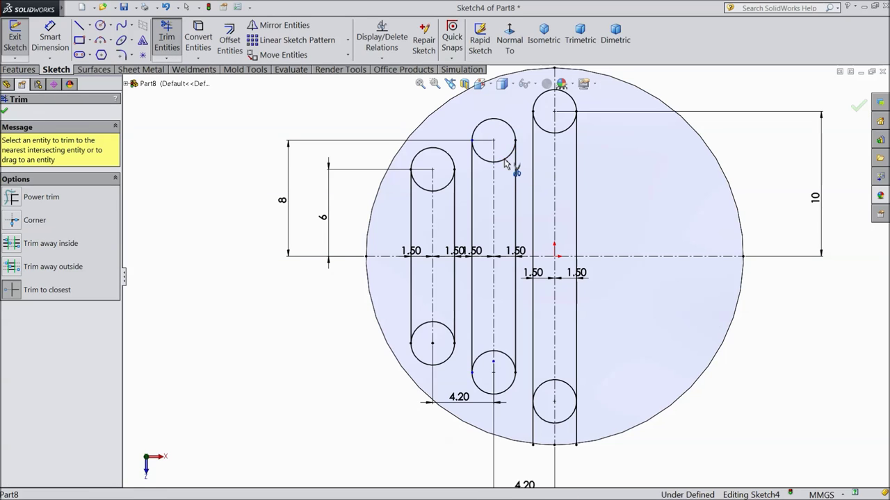
{"action": "left_click", "coordinate": [565, 134]}
{"action": "left_click", "coordinate": [549, 131]}
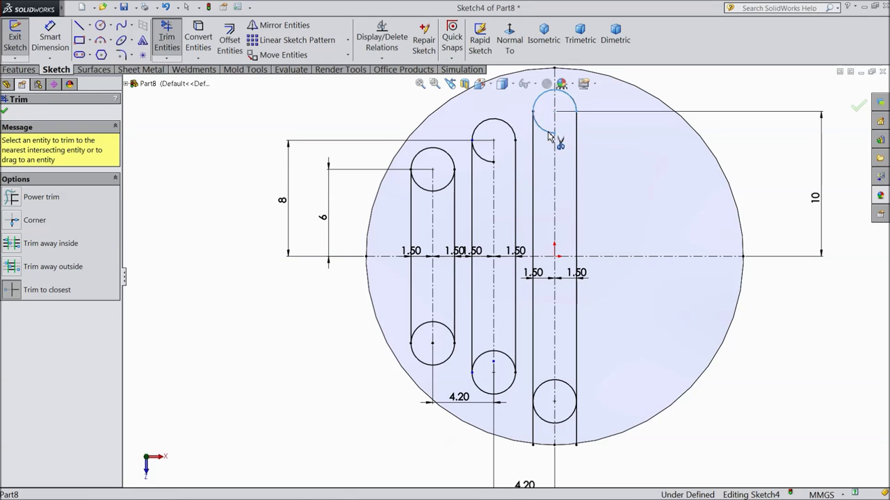
{"action": "left_click", "coordinate": [485, 162]}
Trim the inner half of the outermost slot's upper circle in two pieces, and undo the trim of the second piece.
{"action": "left_click", "coordinate": [450, 186]}
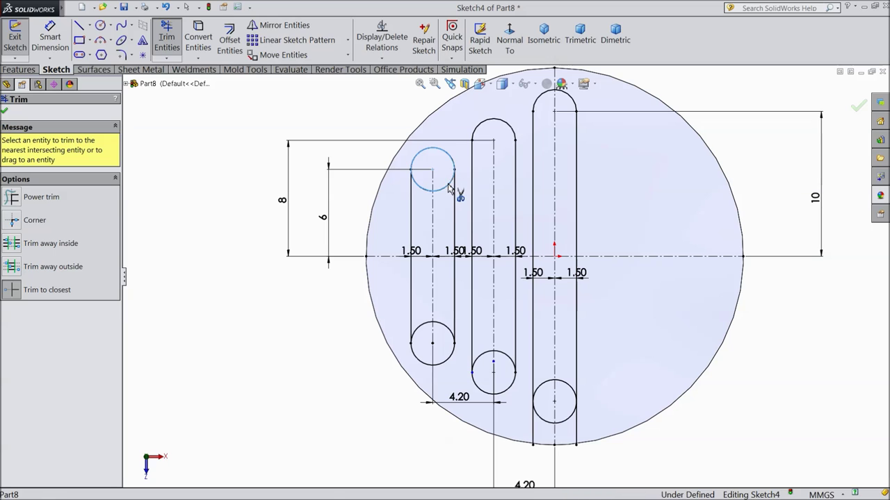
{"action": "left_click", "coordinate": [423, 193]}
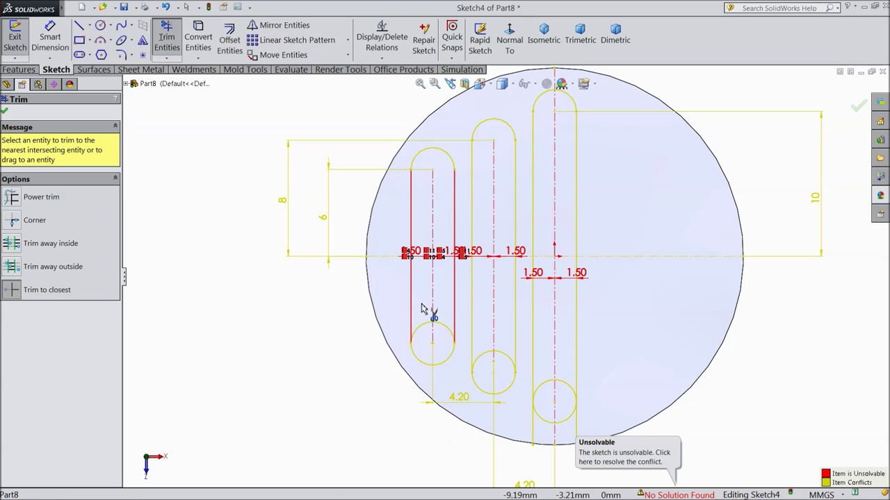
{"action": "left_click", "coordinate": [165, 6]}
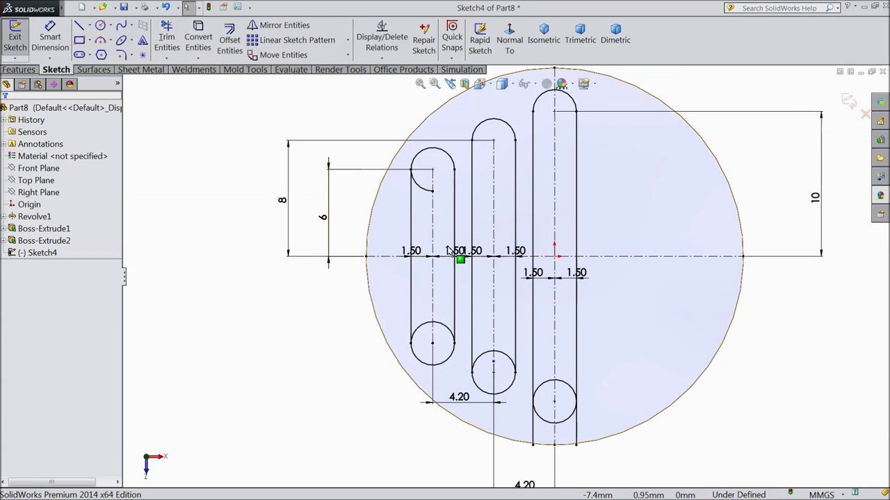
Check the relations on the outermost slot's lower mirrored circle and restart Trim Entities with Trim to closest.
{"action": "left_click", "coordinate": [426, 332]}
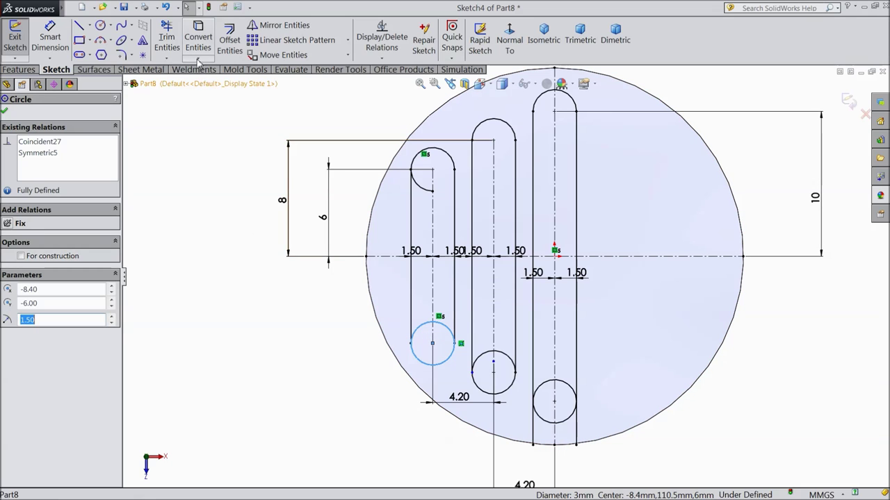
{"action": "left_click", "coordinate": [168, 40]}
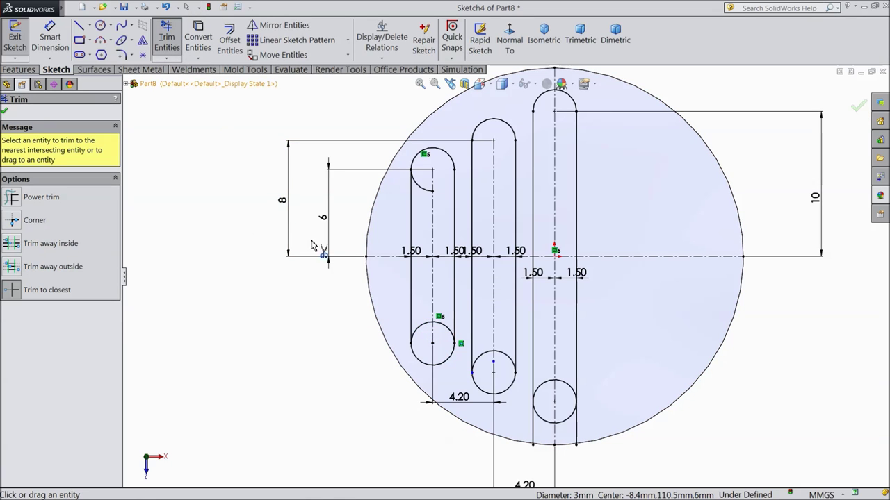
Try trimming the shortest slot's lower circle to its inner edge, and undo the trim.
{"action": "left_click", "coordinate": [426, 331]}
{"action": "left_click", "coordinate": [165, 6]}
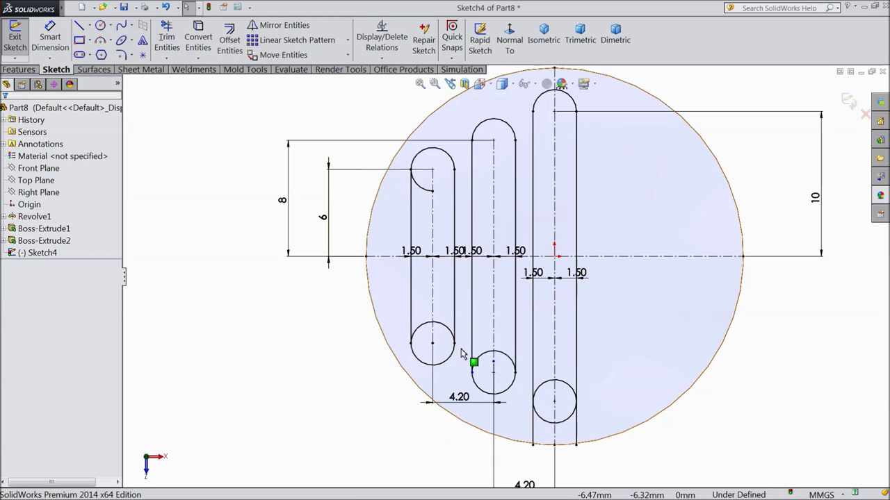
{"action": "scroll", "coordinate": [448, 368], "scroll_direction": "down", "scroll_amount": 3}
{"action": "scroll", "coordinate": [501, 289], "scroll_direction": "up", "scroll_amount": 3}
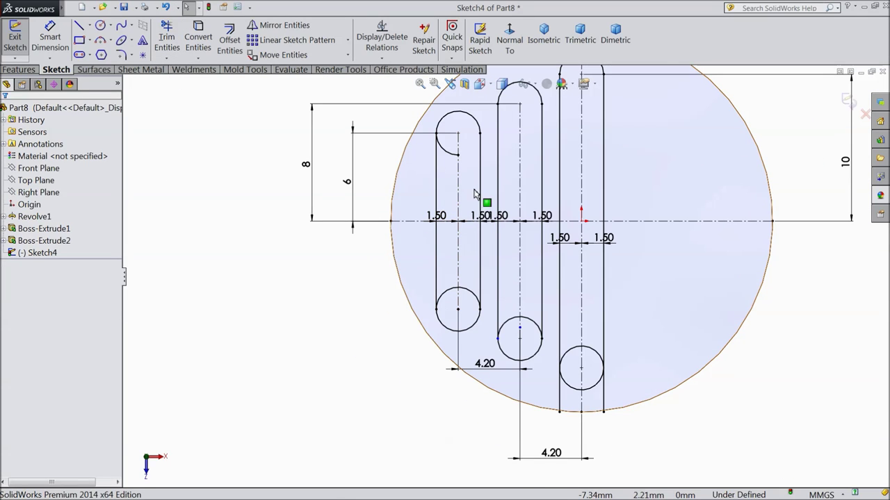
{"action": "scroll", "coordinate": [478, 192], "scroll_direction": "up", "scroll_amount": 1}
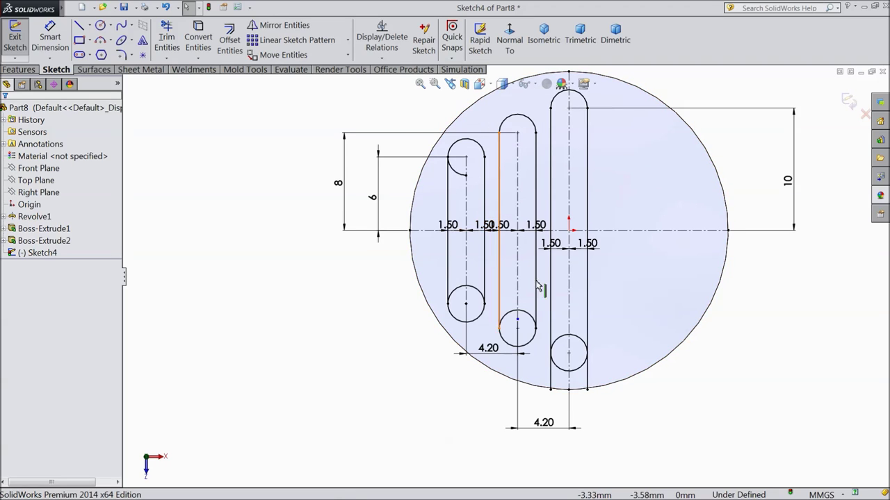
Trim the longest slot's lines below its lower circle, and inner arcs of all three lower circles, leaving the shortest slot's left quarter.
{"action": "key", "text": "t"}
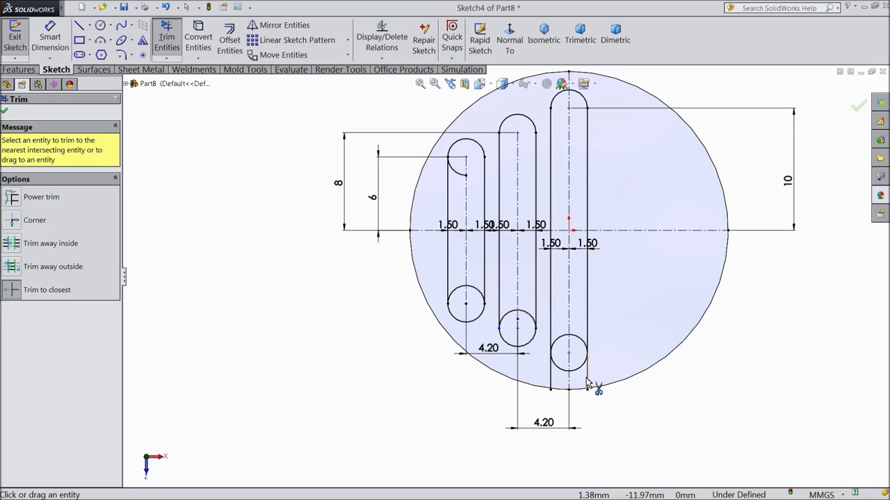
{"action": "left_click", "coordinate": [587, 372]}
{"action": "left_click", "coordinate": [551, 379]}
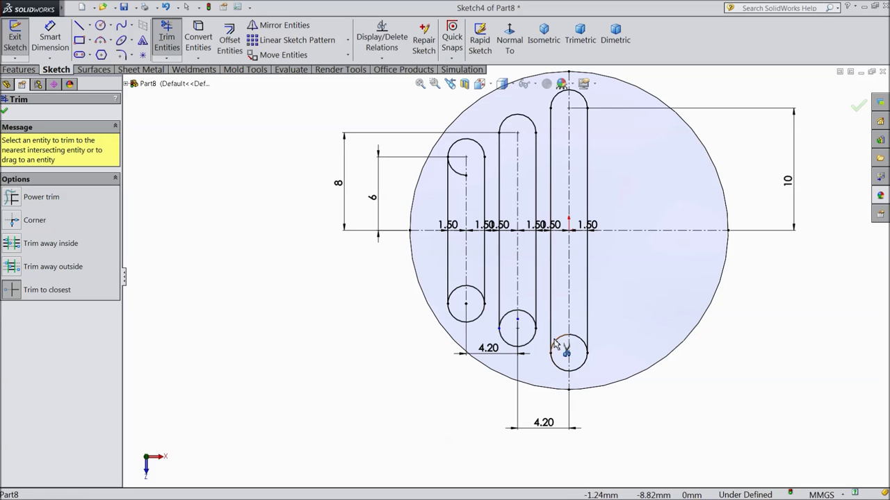
{"action": "left_click", "coordinate": [560, 342]}
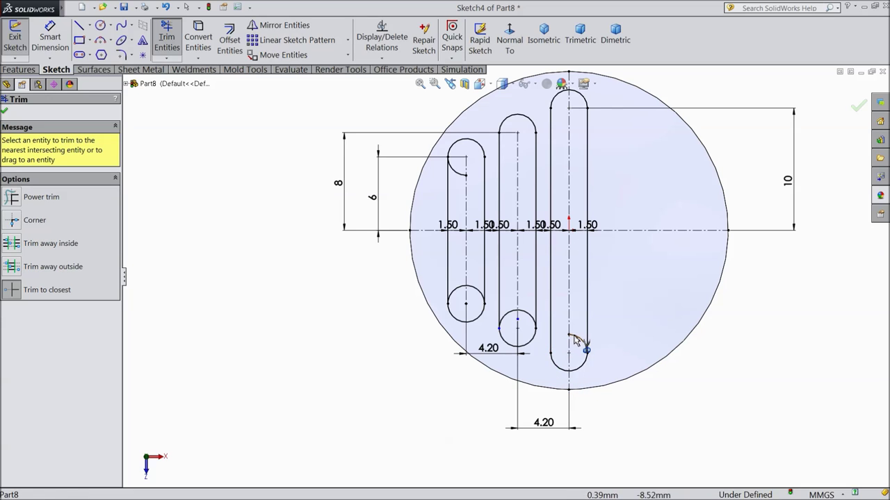
{"action": "left_click", "coordinate": [521, 318]}
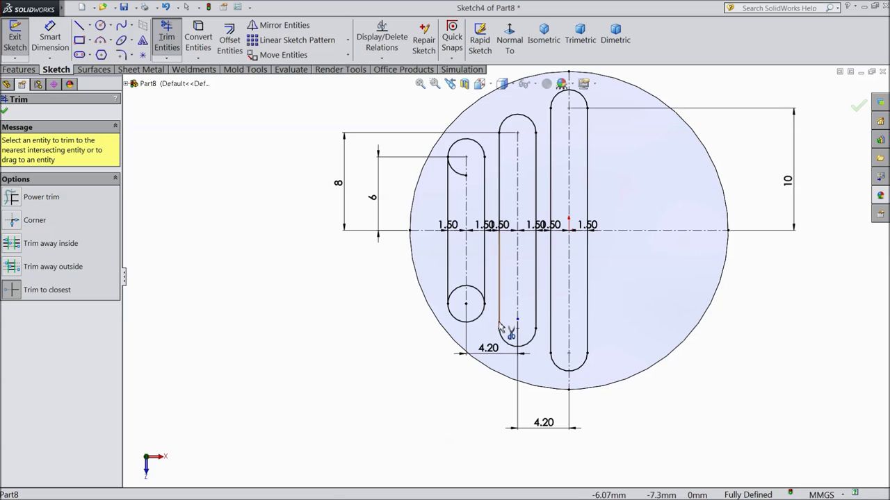
{"action": "left_click", "coordinate": [472, 293]}
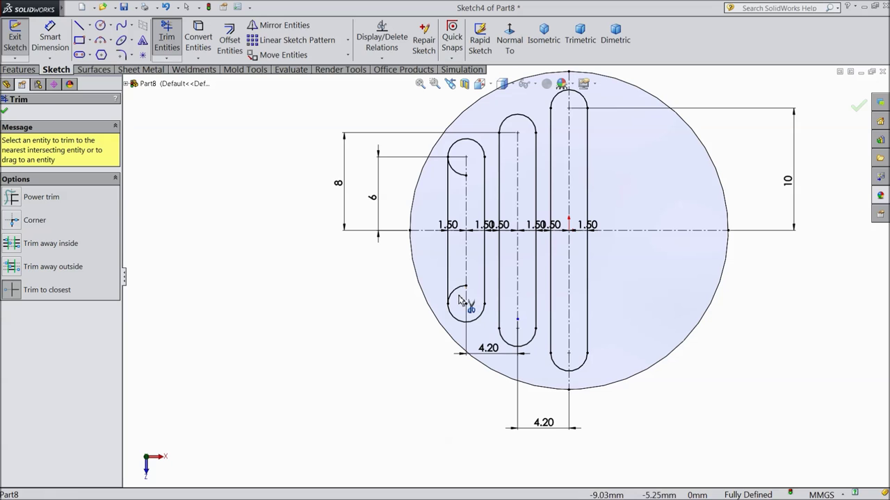
Try trimming the remaining inner left quarter of the shortest slot's lower circle, and undo the trim.
{"action": "left_click", "coordinate": [457, 295]}
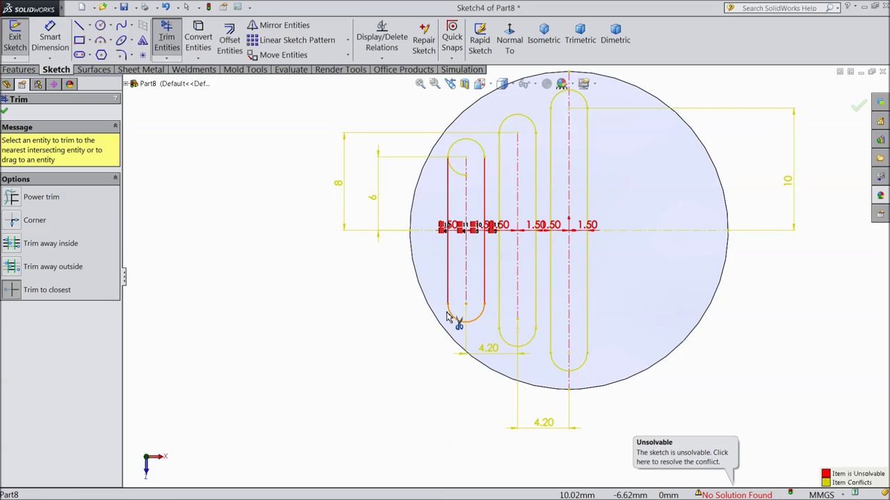
{"action": "left_click", "coordinate": [166, 7]}
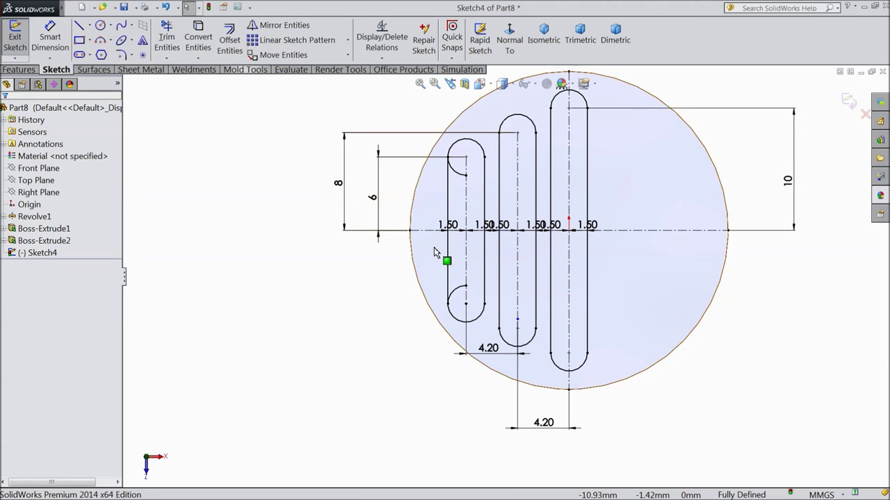
Try a coincident relation between the shortest slot's lower arc and its left line's lower endpoint, and delete that relation.
{"action": "scroll", "coordinate": [474, 303], "scroll_direction": "down", "scroll_amount": 2}
{"action": "scroll", "coordinate": [449, 332], "scroll_direction": "down", "scroll_amount": 3}
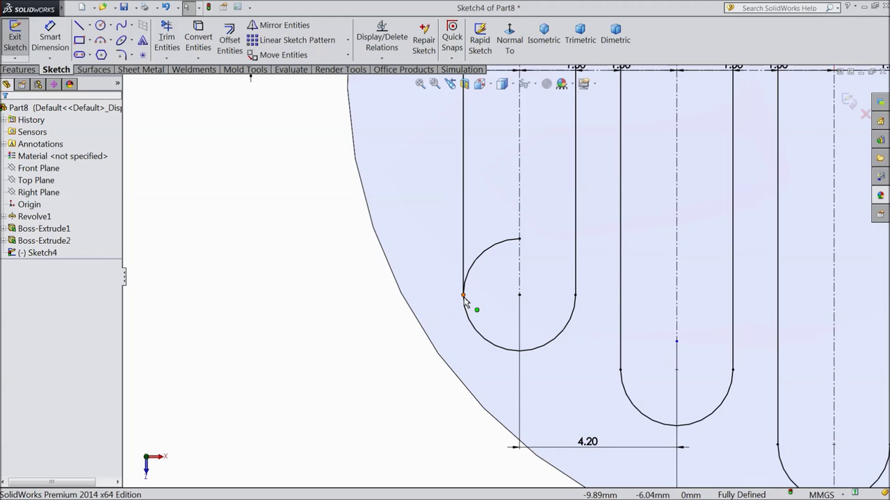
{"action": "left_click", "coordinate": [463, 295]}
{"action": "left_click", "coordinate": [470, 318], "text": "ctrl"}
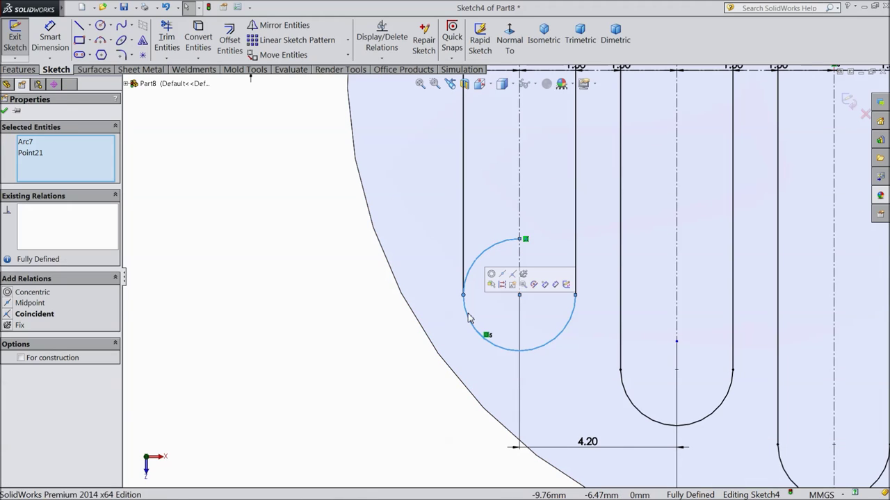
{"action": "left_click", "coordinate": [513, 274]}
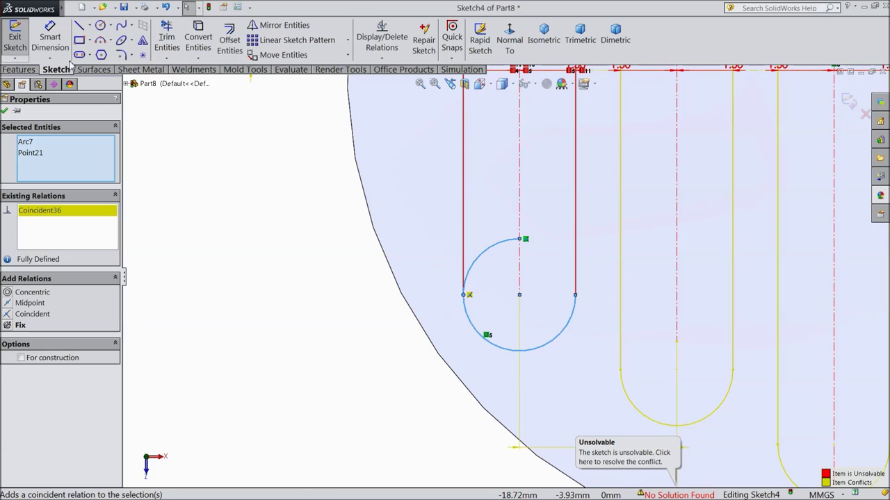
{"action": "right_click", "coordinate": [57, 216]}
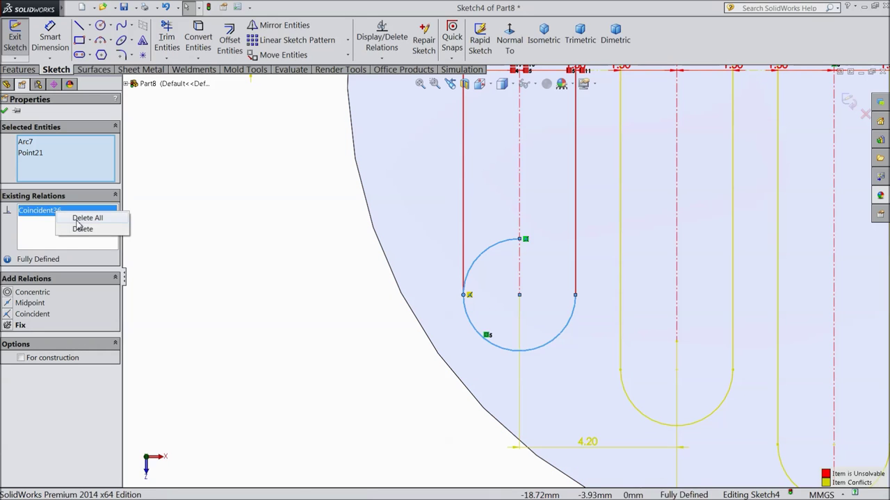
{"action": "left_click", "coordinate": [82, 228]}
{"action": "left_click", "coordinate": [249, 231]}
{"action": "scroll", "coordinate": [274, 282], "scroll_direction": "up", "scroll_amount": 3}
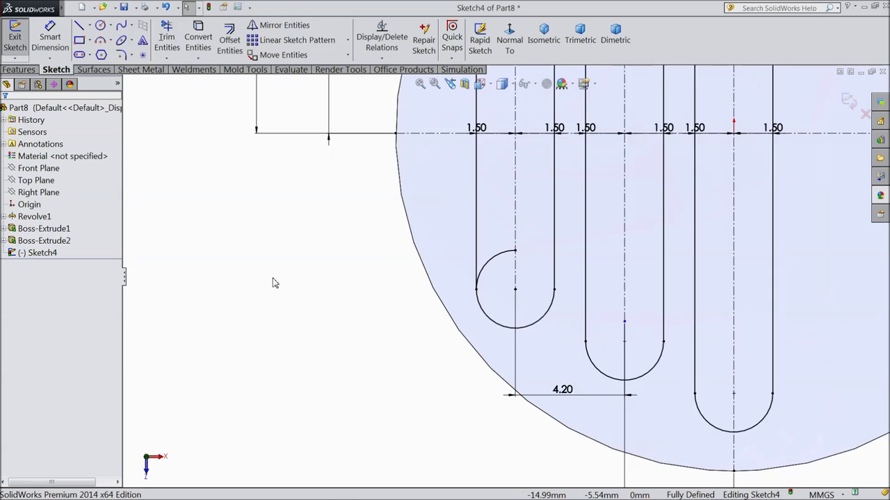
Retry the coincident relation on the shortest slot's lower arc and left line endpoint, and undo it.
{"action": "scroll", "coordinate": [502, 274], "scroll_direction": "down", "scroll_amount": 4}
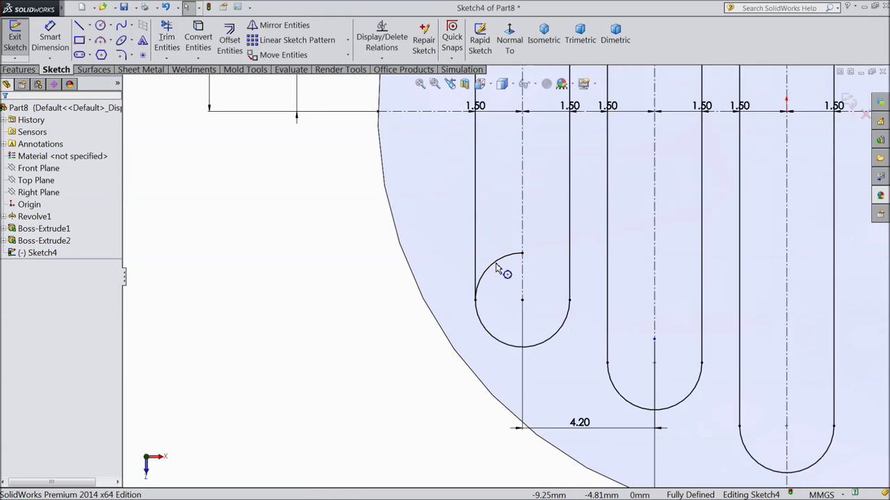
{"action": "left_click", "coordinate": [473, 309]}
{"action": "left_click", "coordinate": [475, 292]}
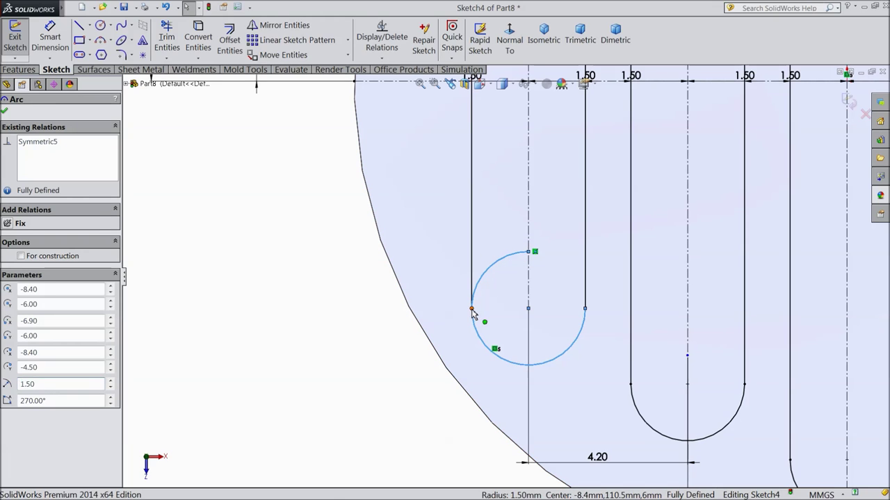
{"action": "left_click", "coordinate": [472, 309], "text": "ctrl"}
{"action": "left_click", "coordinate": [519, 271]}
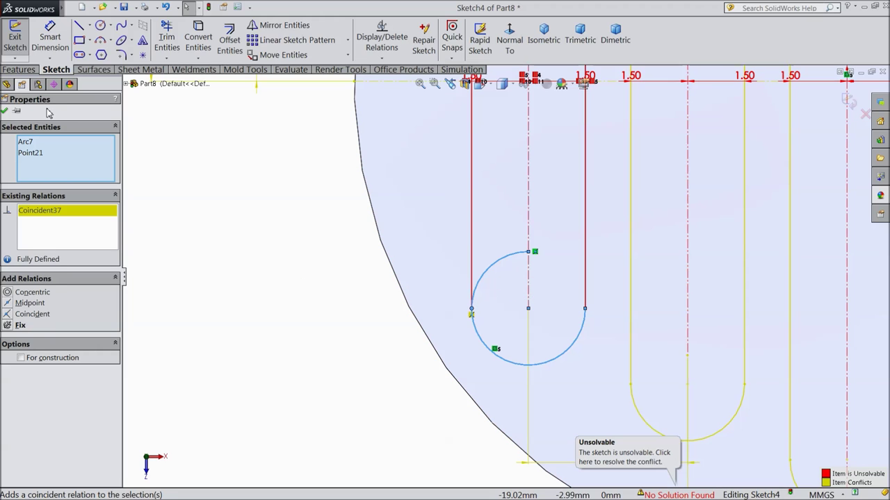
{"action": "left_click", "coordinate": [165, 7]}
{"action": "scroll", "coordinate": [248, 334], "scroll_direction": "up", "scroll_amount": 3}
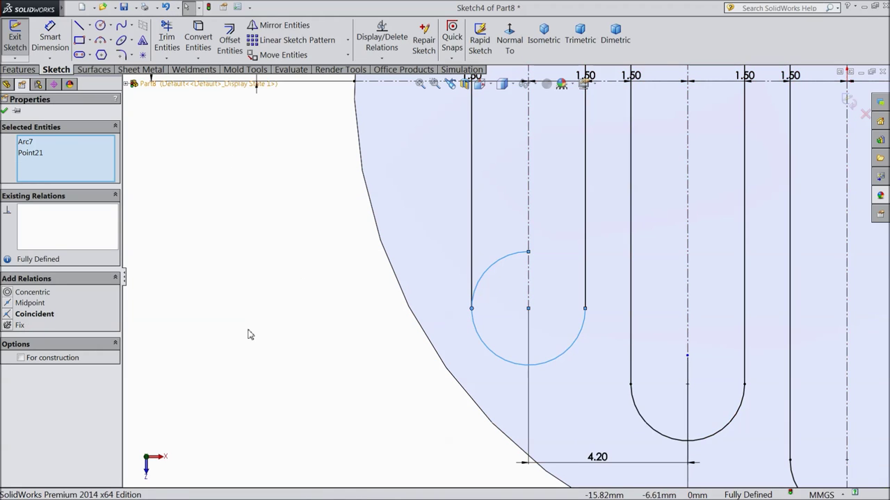
{"action": "left_click", "coordinate": [289, 344]}
Pull the lower endpoint of the shortest slot's left line away from the arc to loosen their connection.
{"action": "scroll", "coordinate": [332, 348], "scroll_direction": "up", "scroll_amount": 3}
{"action": "scroll", "coordinate": [471, 304], "scroll_direction": "down", "scroll_amount": 4}
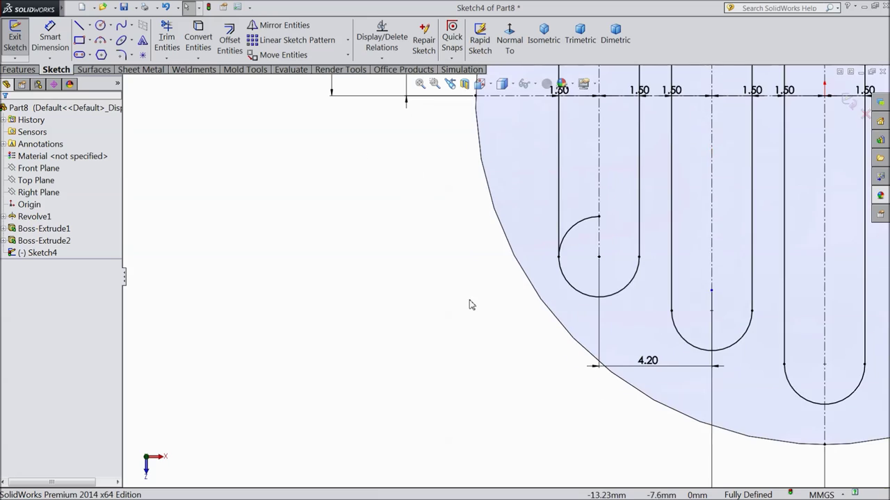
{"action": "scroll", "coordinate": [590, 273], "scroll_direction": "down", "scroll_amount": 3}
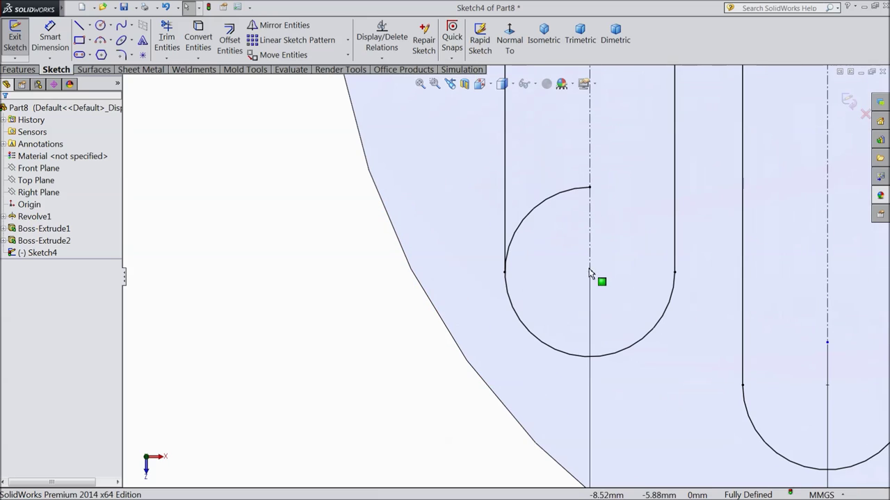
{"action": "left_click", "coordinate": [505, 273]}
{"action": "left_click_drag", "start_coordinate": [506, 277], "coordinate": [472, 280]}
{"action": "left_click", "coordinate": [525, 260]}
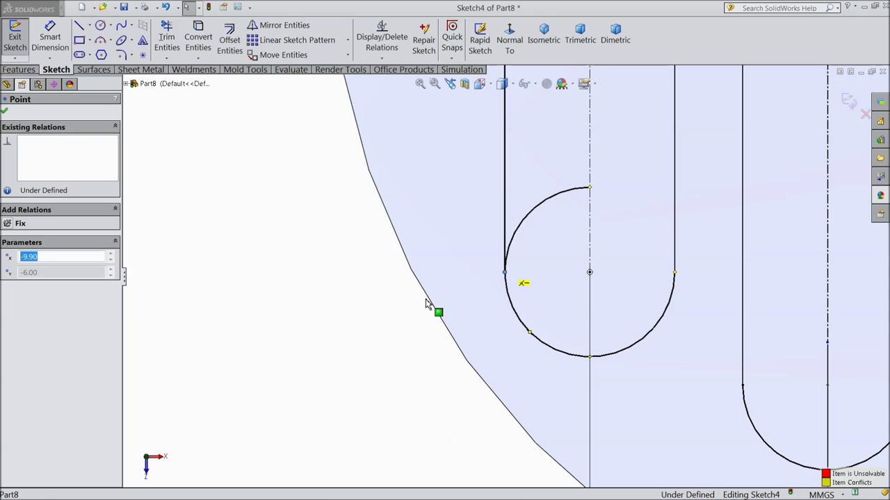
Pull the point joining the shortest slot's left line and upper arc to loosen that connection too.
{"action": "scroll", "coordinate": [424, 303], "scroll_direction": "up", "scroll_amount": 5}
{"action": "scroll", "coordinate": [554, 144], "scroll_direction": "down", "scroll_amount": 10}
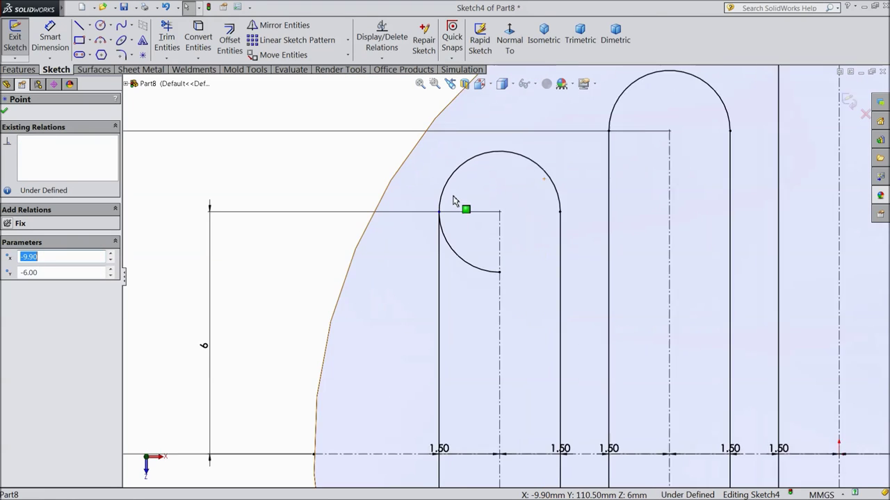
{"action": "left_click", "coordinate": [467, 220]}
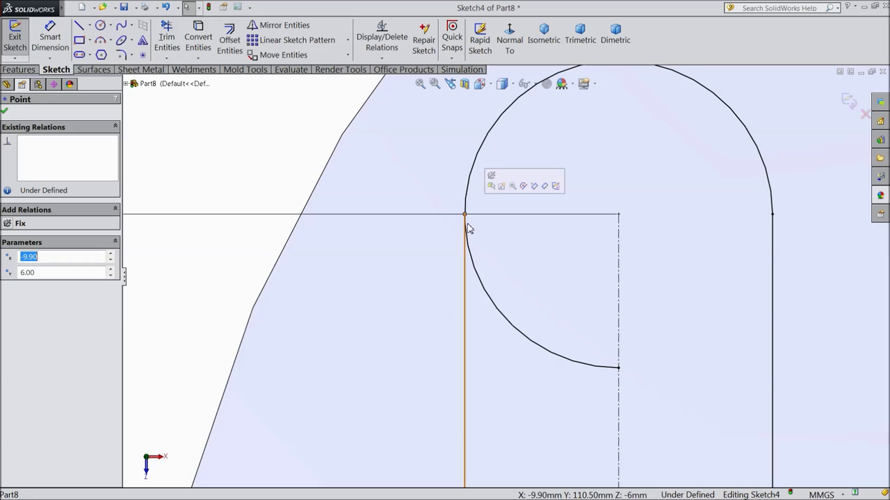
{"action": "left_click_drag", "start_coordinate": [467, 221], "coordinate": [468, 247]}
{"action": "left_click", "coordinate": [468, 219]}
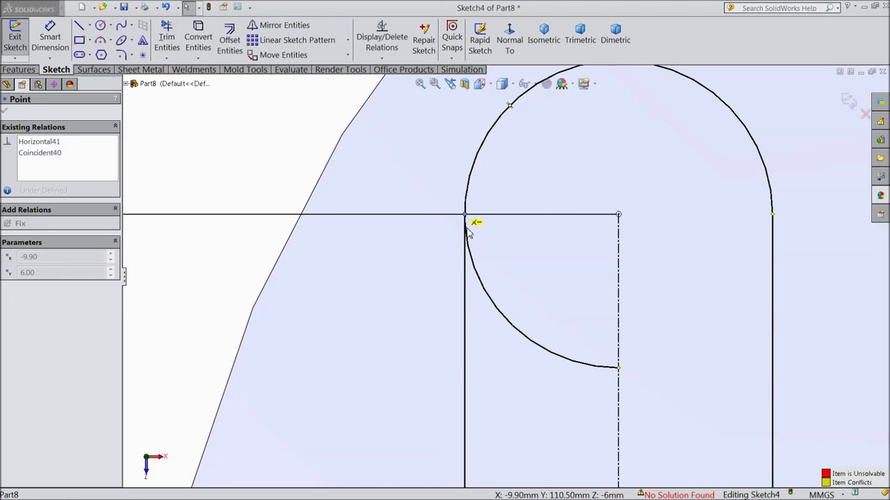
{"action": "left_click", "coordinate": [524, 260]}
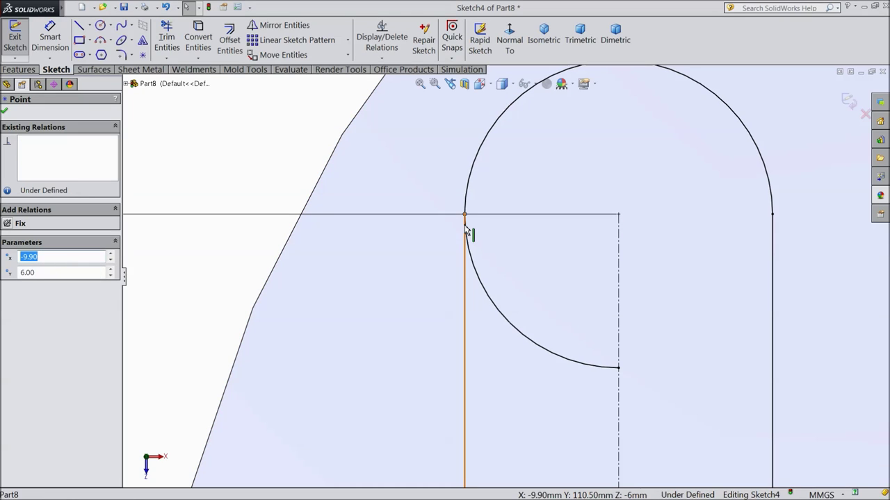
Trim the leftover inner quarter arcs at the upper and lower ends of the shortest slot, and close Trim.
{"action": "scroll", "coordinate": [502, 294], "scroll_direction": "up", "scroll_amount": 8}
{"action": "key", "text": "t"}
{"action": "left_click", "coordinate": [524, 300]}
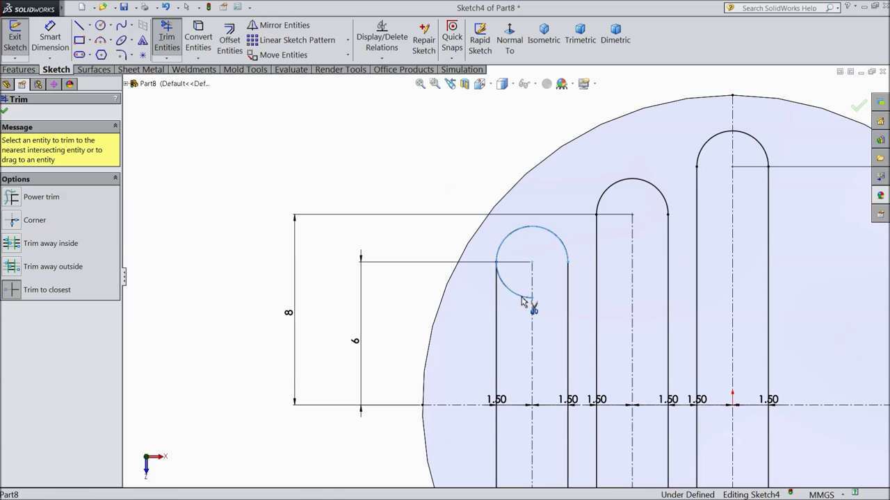
{"action": "scroll", "coordinate": [526, 302], "scroll_direction": "up", "scroll_amount": 4}
{"action": "scroll", "coordinate": [498, 384], "scroll_direction": "down", "scroll_amount": 6}
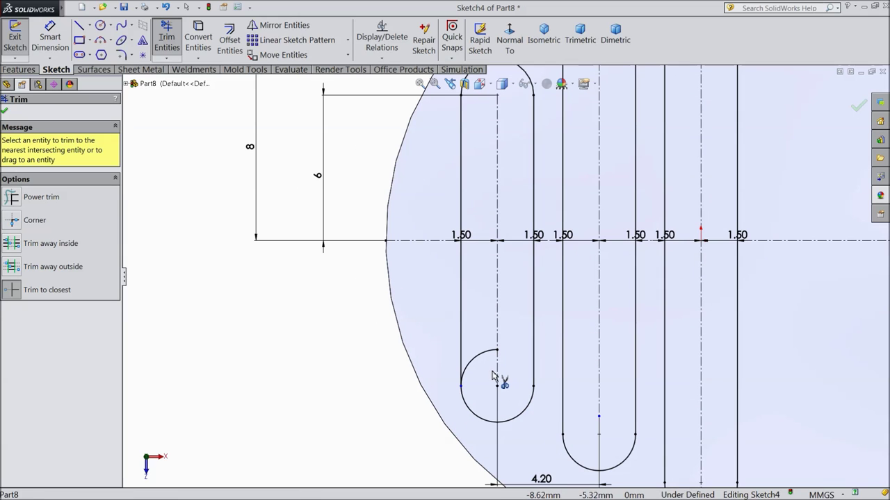
{"action": "left_click", "coordinate": [480, 359]}
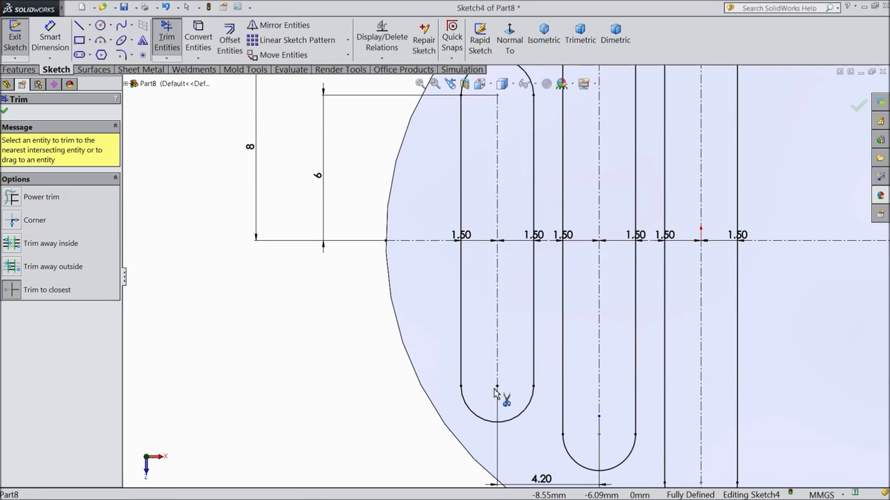
{"action": "left_click", "coordinate": [6, 111]}
{"action": "scroll", "coordinate": [308, 258], "scroll_direction": "up", "scroll_amount": 4}
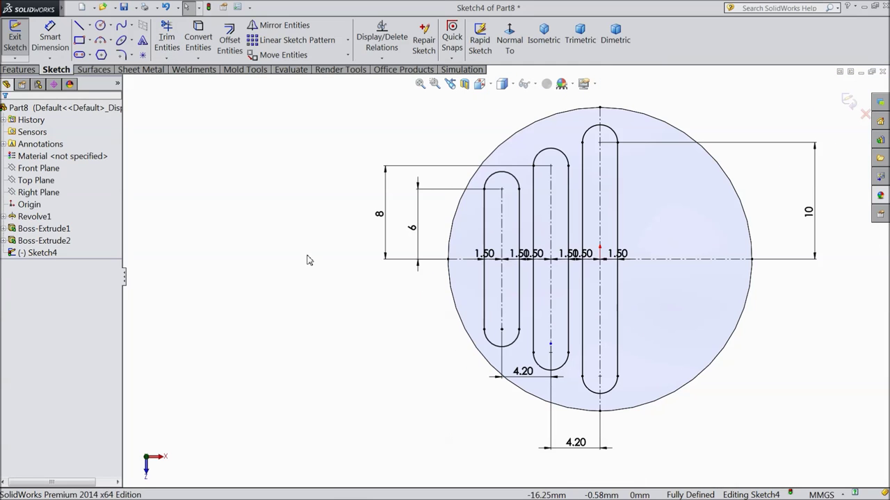
Mirror the arcs and lines of the two outer slots about the vertical centerline through the longest slot.
{"action": "scroll", "coordinate": [634, 235], "scroll_direction": "down", "scroll_amount": 2}
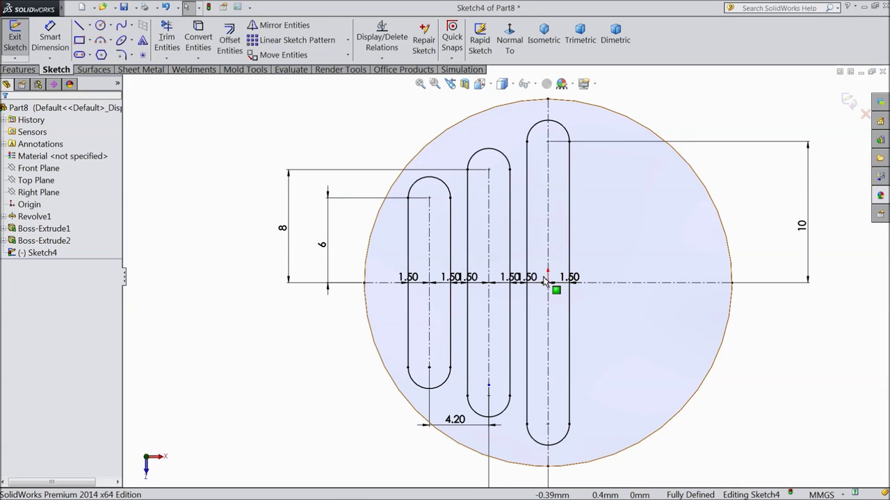
{"action": "left_click", "coordinate": [486, 287]}
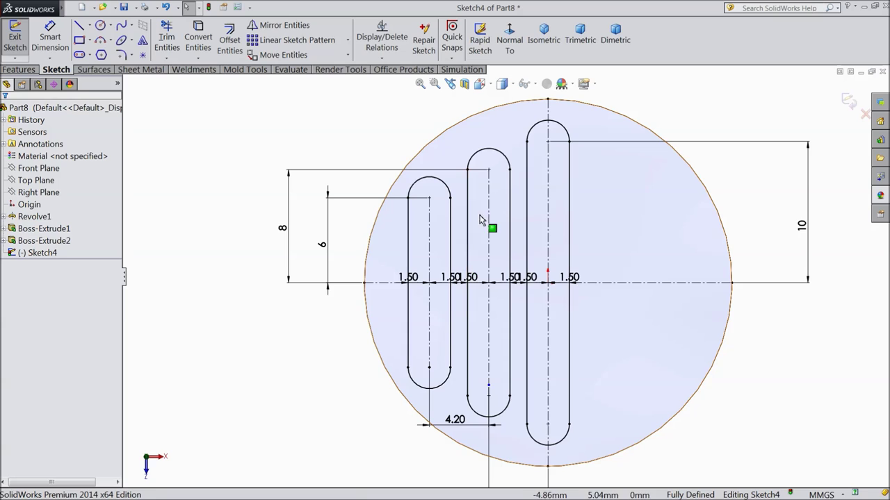
{"action": "left_click", "coordinate": [285, 26]}
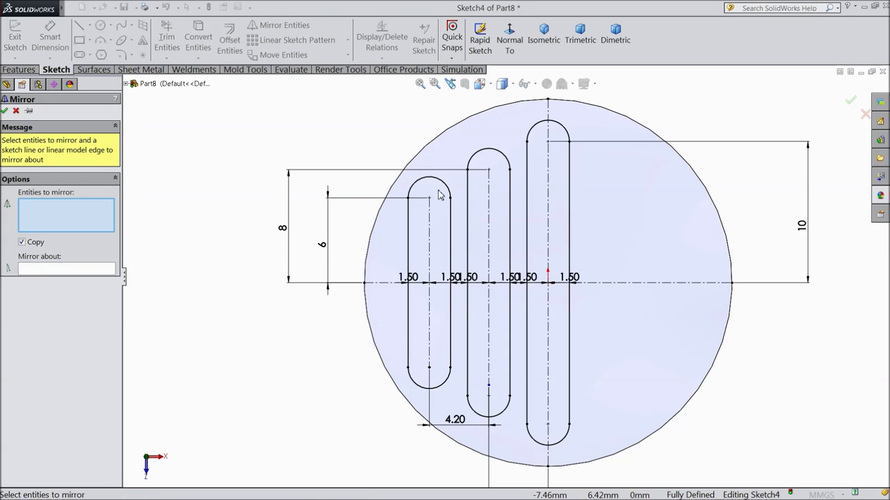
{"action": "left_click", "coordinate": [492, 156]}
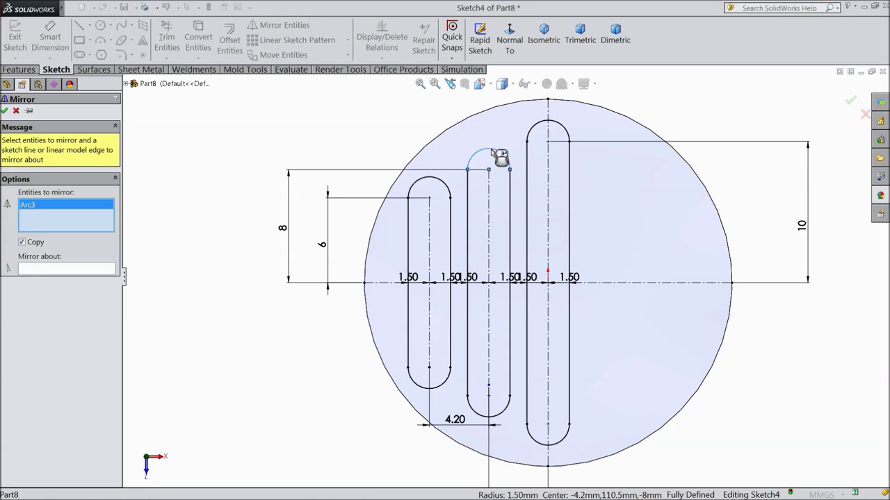
{"action": "left_click", "coordinate": [473, 195]}
{"action": "left_click", "coordinate": [510, 209]}
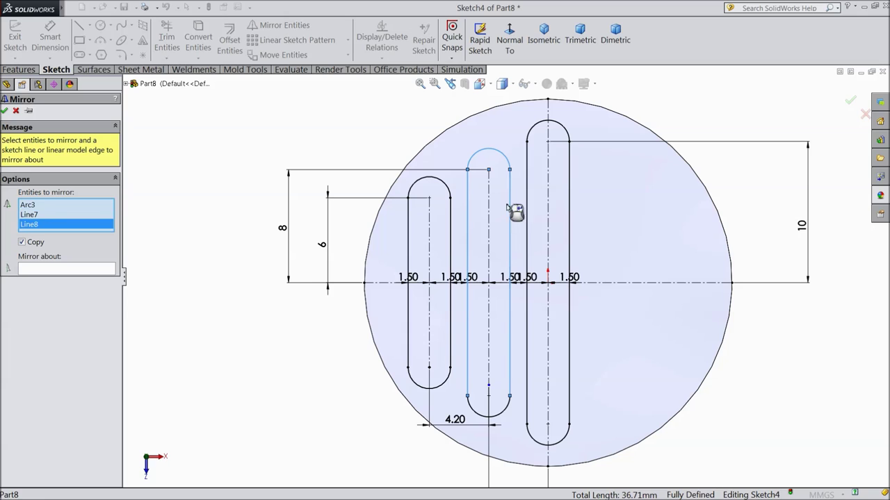
{"action": "left_click", "coordinate": [451, 221]}
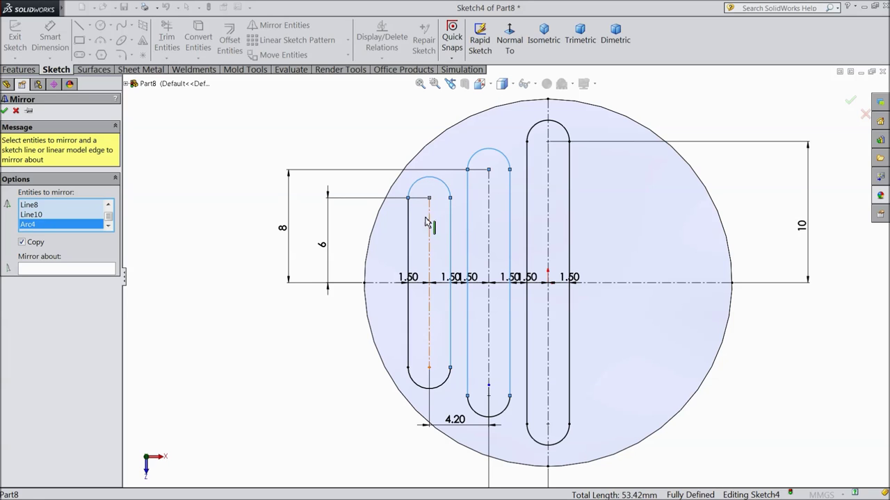
{"action": "left_click", "coordinate": [409, 236]}
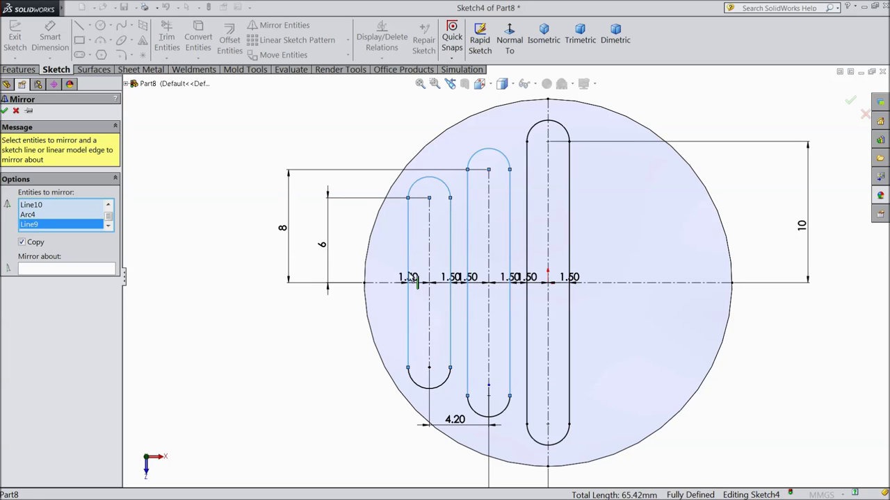
{"action": "left_click", "coordinate": [423, 390]}
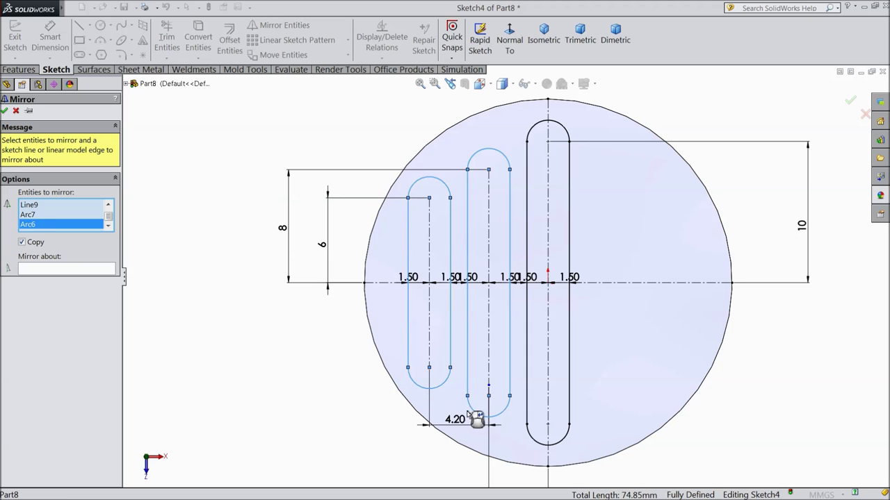
{"action": "left_click", "coordinate": [114, 272]}
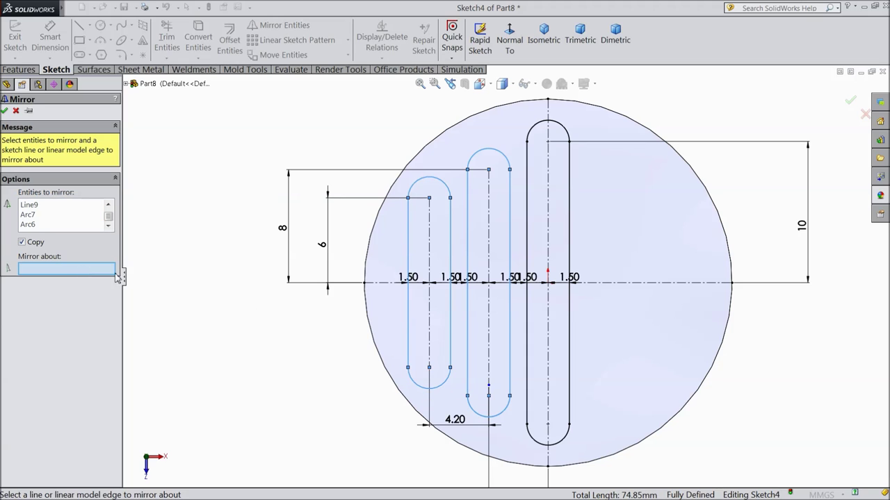
{"action": "left_click", "coordinate": [549, 221]}
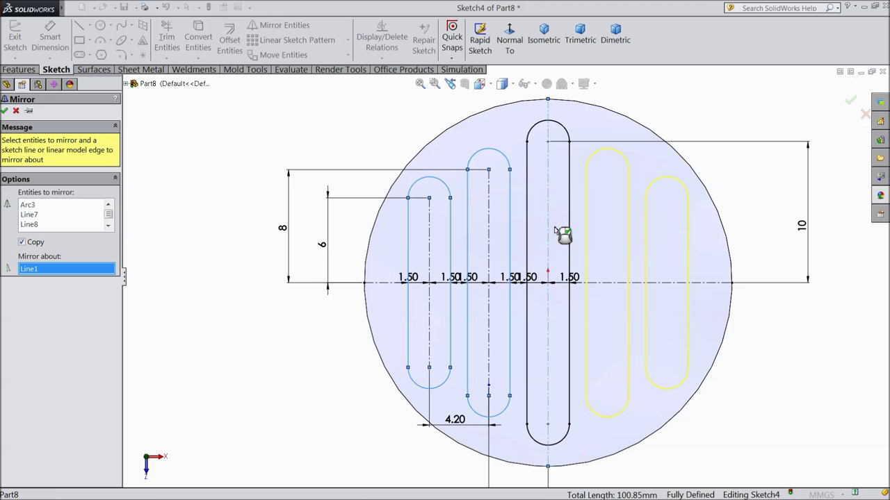
{"action": "left_click", "coordinate": [4, 111]}
Extrude the five slot profiles as a blind boss 1 mm outward from the circular face, merged with the body.
{"action": "left_click", "coordinate": [18, 70]}
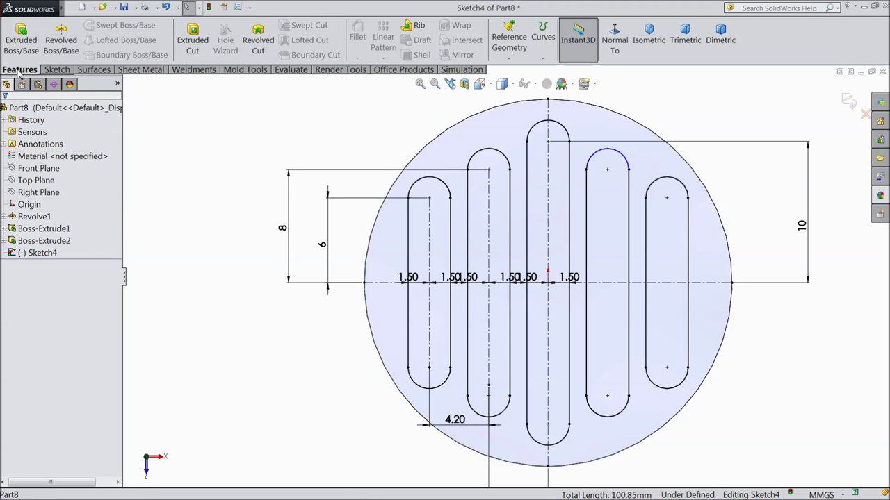
{"action": "left_click", "coordinate": [23, 43]}
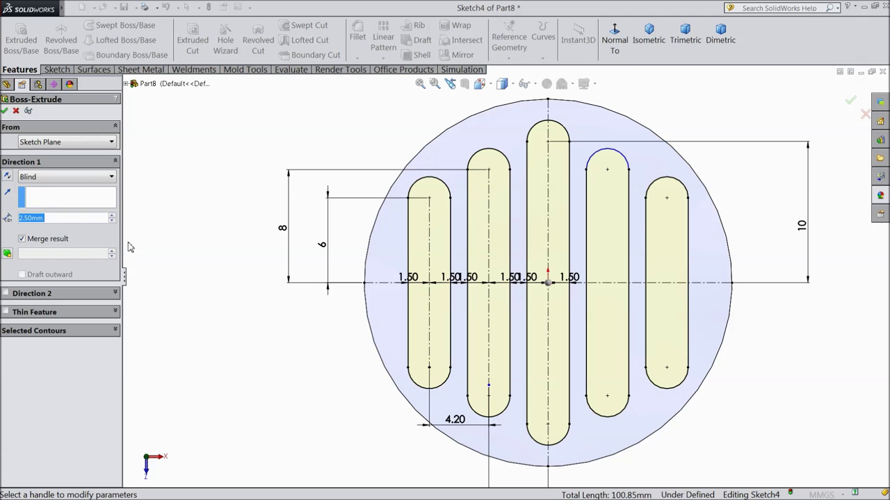
{"action": "mouse_move", "coordinate": [185, 312]}
{"action": "middle_mouse_down"}
{"action": "mouse_move", "coordinate": [255, 340]}
{"action": "mouse_move", "coordinate": [245, 326]}
{"action": "middle_mouse_up"}
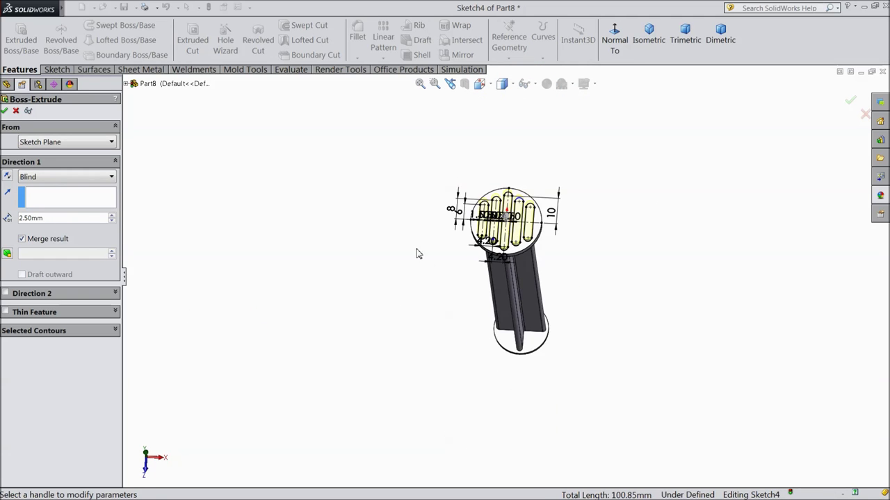
{"action": "middle_click_drag", "start_coordinate": [417, 252], "coordinate": [375, 201]}
{"action": "scroll", "coordinate": [431, 196], "scroll_direction": "down", "scroll_amount": 3}
{"action": "mouse_move", "coordinate": [429, 194]}
{"action": "middle_mouse_down"}
{"action": "mouse_move", "coordinate": [431, 273]}
{"action": "mouse_move", "coordinate": [421, 224]}
{"action": "mouse_move", "coordinate": [410, 243]}
{"action": "mouse_move", "coordinate": [423, 262]}
{"action": "mouse_move", "coordinate": [311, 280]}
{"action": "middle_mouse_up"}
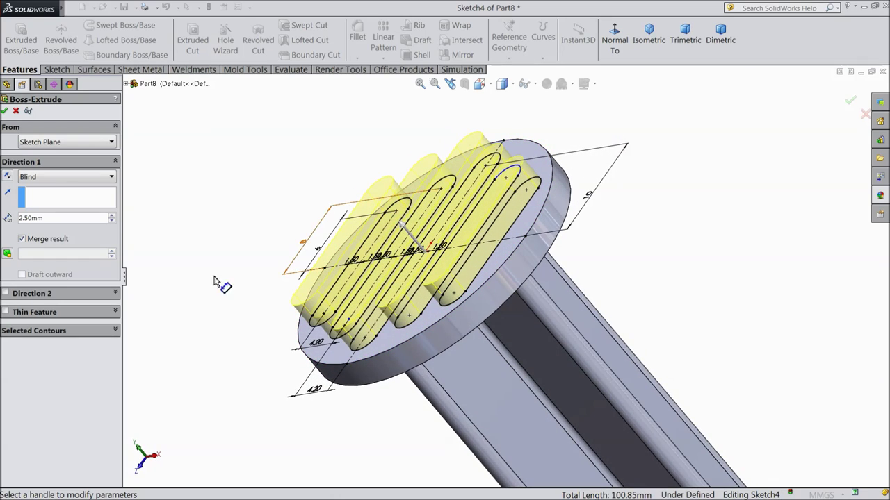
{"action": "type", "text": "1"}
{"action": "key", "text": "Return"}
{"action": "mouse_move", "coordinate": [253, 265]}
{"action": "middle_mouse_down"}
{"action": "mouse_move", "coordinate": [241, 226]}
{"action": "mouse_move", "coordinate": [255, 277]}
{"action": "middle_mouse_up"}
{"action": "left_click", "coordinate": [6, 111]}
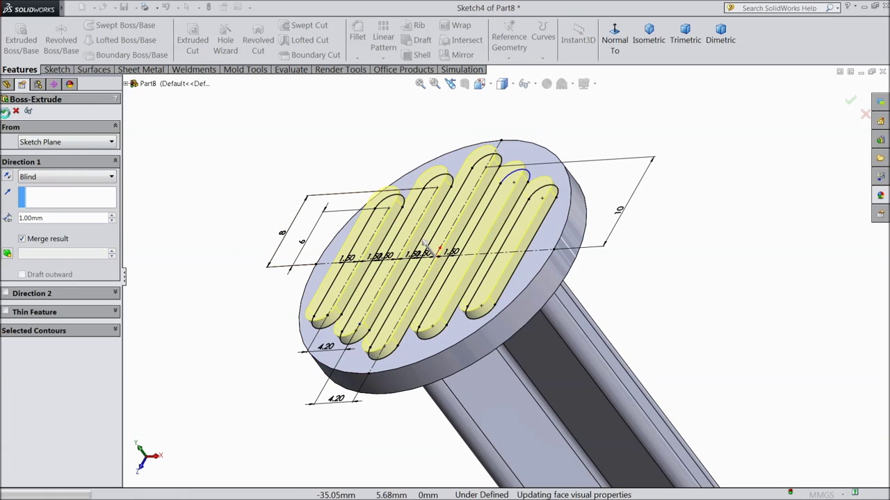
Start a constant-size 1 mm fillet on the middle rib's top face, and remove the stray edge from the selection.
{"action": "middle_click_drag", "start_coordinate": [240, 280], "coordinate": [470, 254]}
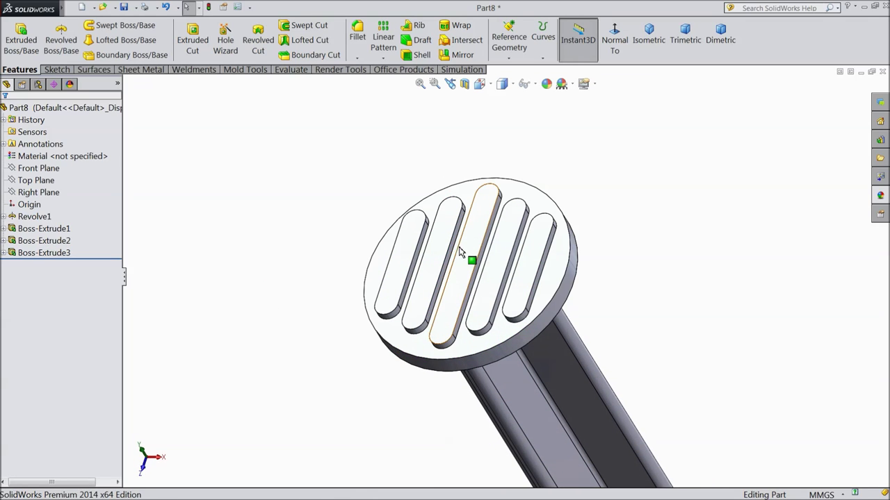
{"action": "left_click", "coordinate": [357, 38]}
{"action": "type", "text": "1"}
{"action": "key", "text": "Return"}
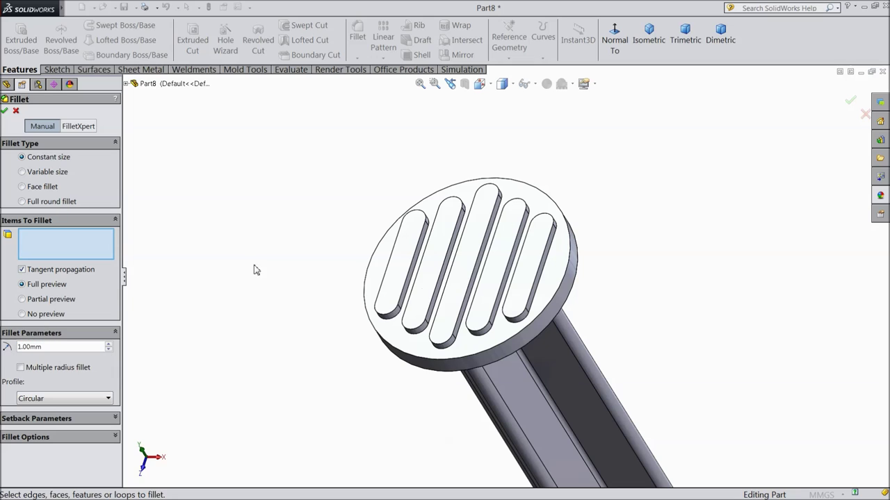
{"action": "left_click", "coordinate": [458, 301]}
{"action": "left_click", "coordinate": [427, 289]}
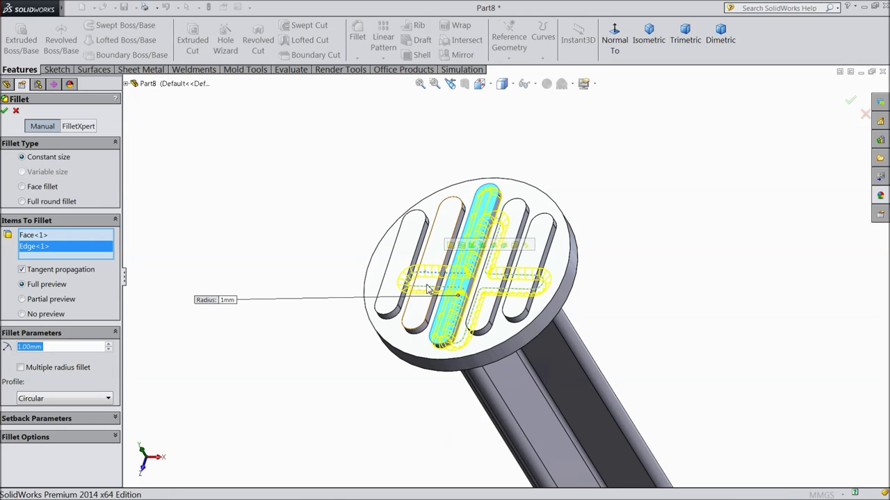
{"action": "right_click", "coordinate": [31, 254]}
{"action": "left_click", "coordinate": [59, 272]}
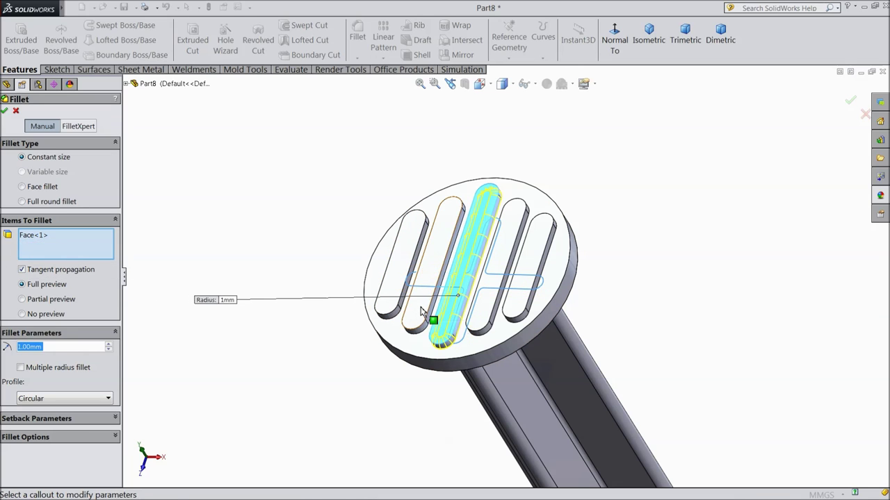
Add the top faces of the other four raised ribs to the 1 mm fillet and apply it.
{"action": "left_click", "coordinate": [422, 313]}
{"action": "left_click", "coordinate": [399, 313]}
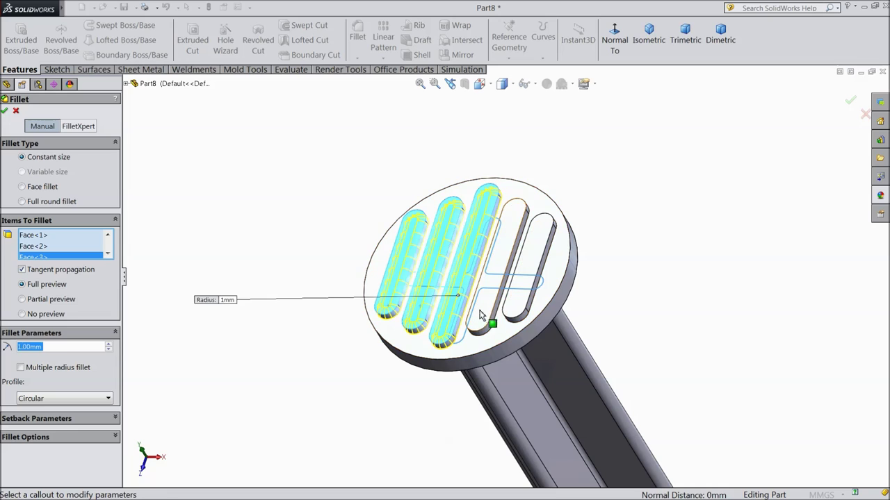
{"action": "left_click", "coordinate": [504, 312]}
{"action": "left_click", "coordinate": [518, 314]}
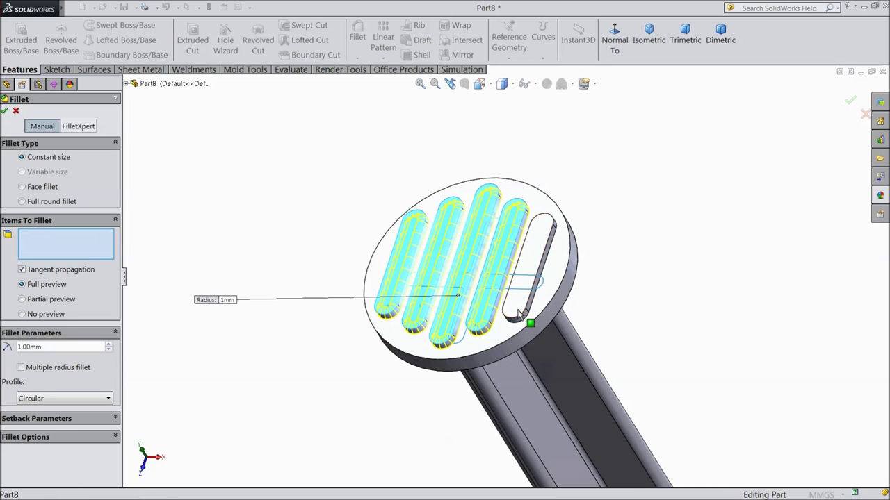
{"action": "left_click", "coordinate": [5, 112]}
Show the whole part in isometric view and color it yellow (RGB 255, 255, 0).
{"action": "key", "text": "z"}
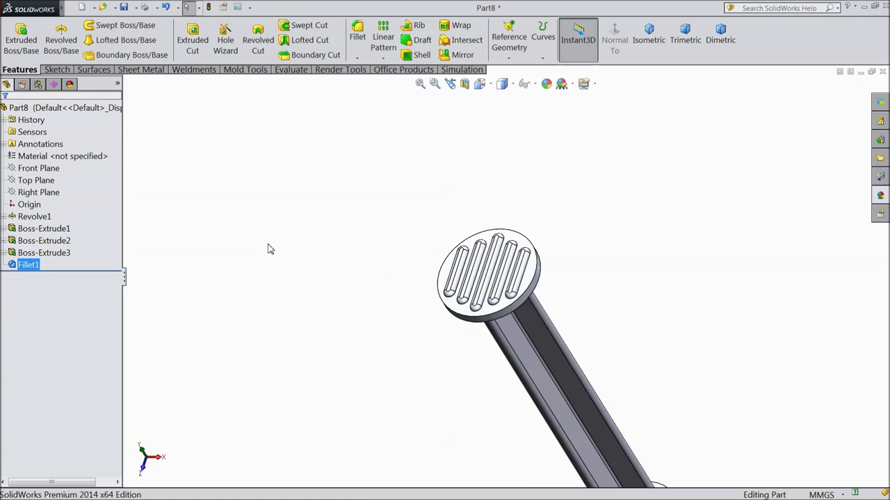
{"action": "key", "text": "z"}
{"action": "key", "text": "z"}
{"action": "middle_click_drag", "start_coordinate": [289, 195], "coordinate": [302, 227]}
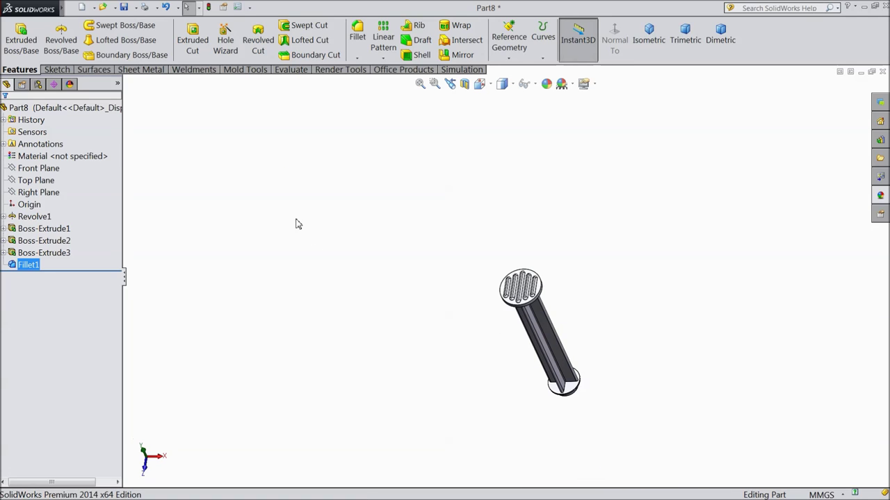
{"action": "left_click", "coordinate": [648, 39]}
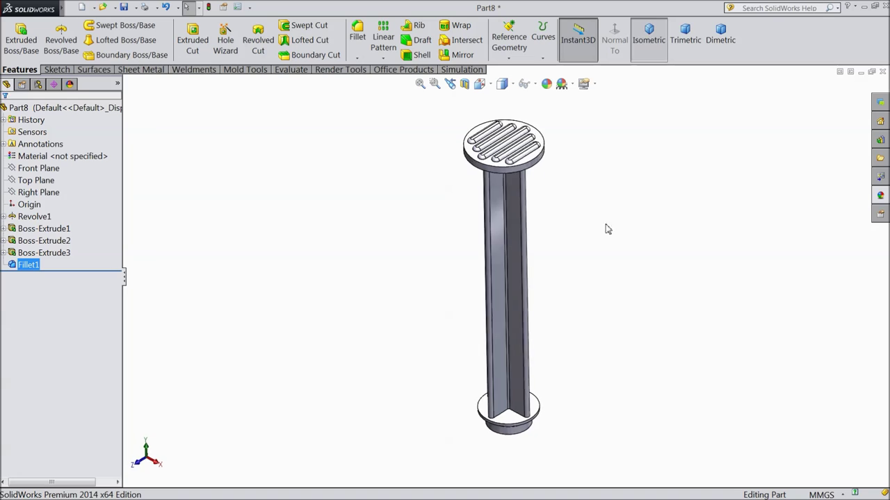
{"action": "left_click", "coordinate": [55, 108]}
{"action": "left_click", "coordinate": [546, 84]}
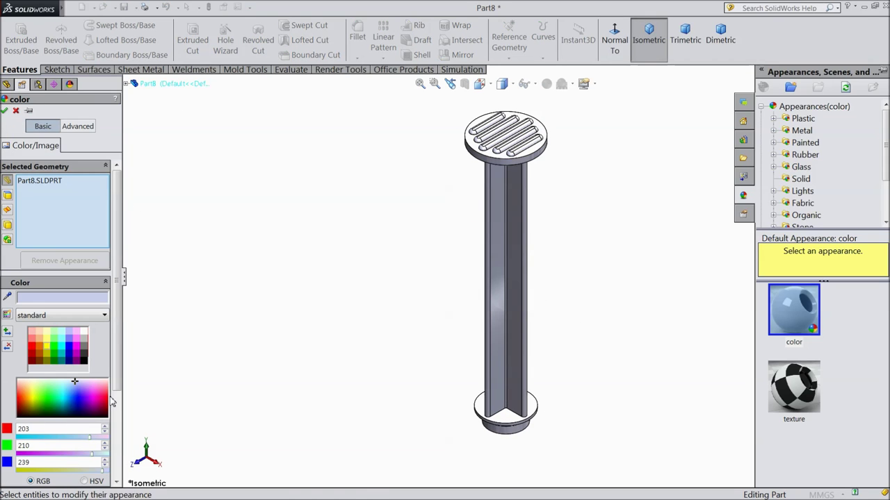
{"action": "left_click", "coordinate": [47, 347]}
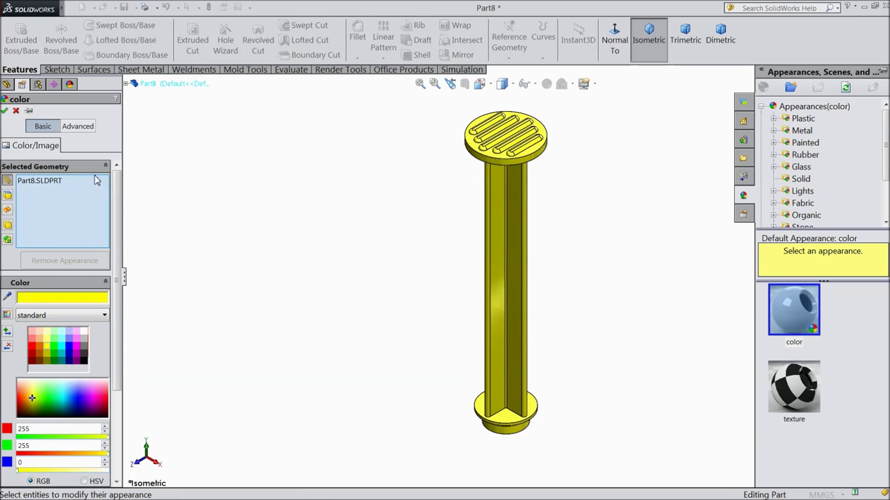
{"action": "left_click", "coordinate": [4, 110]}
Save the part as Plunger in the Syringe folder on the Desktop.
{"action": "middle_click_drag", "start_coordinate": [293, 264], "coordinate": [159, 322]}
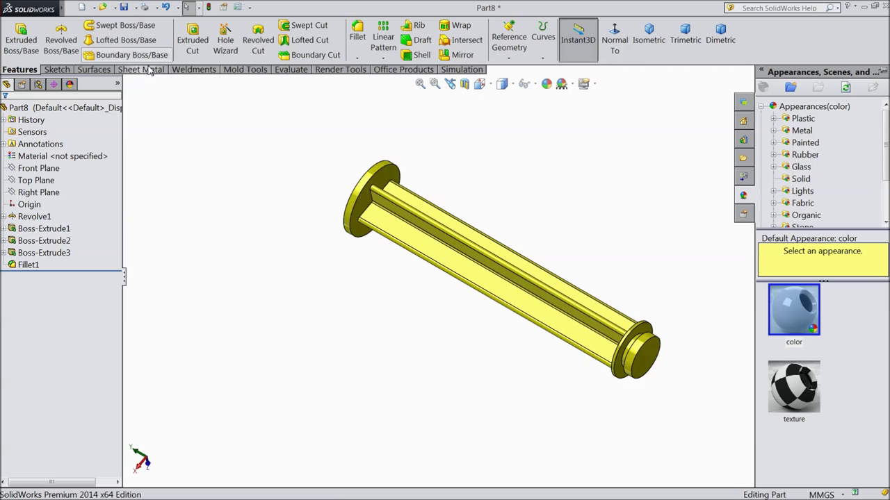
{"action": "left_click", "coordinate": [124, 8]}
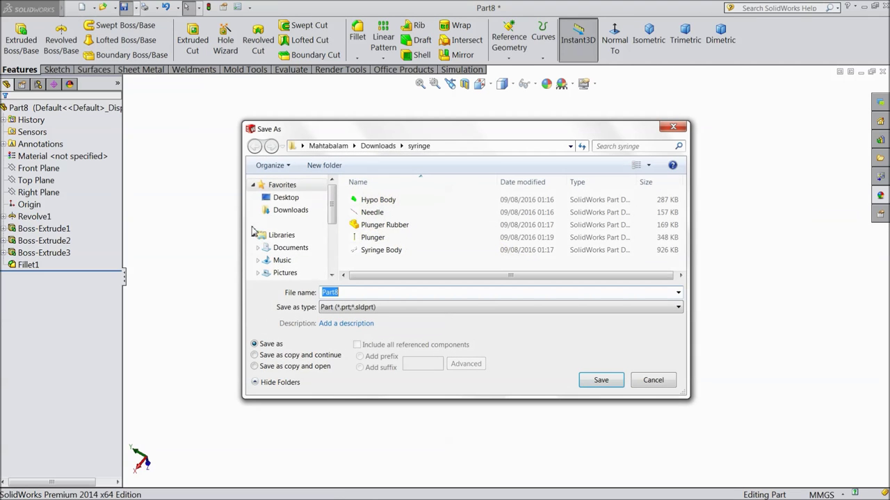
{"action": "left_click", "coordinate": [285, 198]}
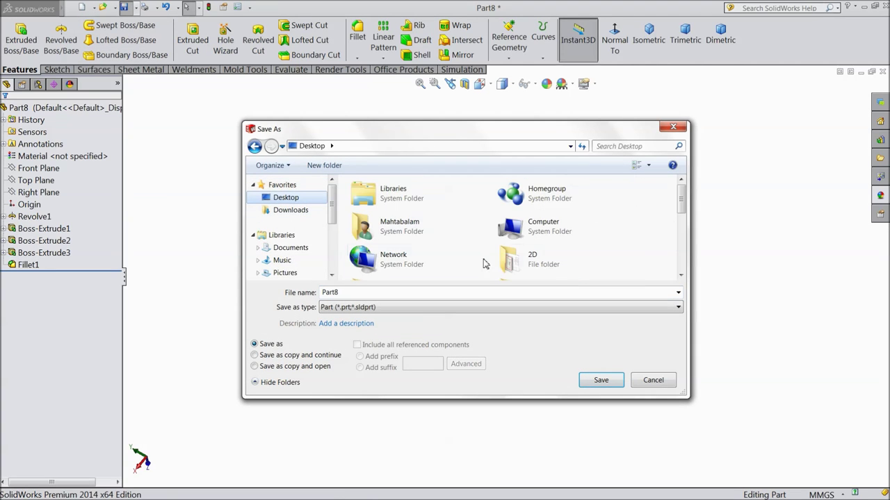
{"action": "left_click_drag", "start_coordinate": [681, 215], "coordinate": [682, 255]}
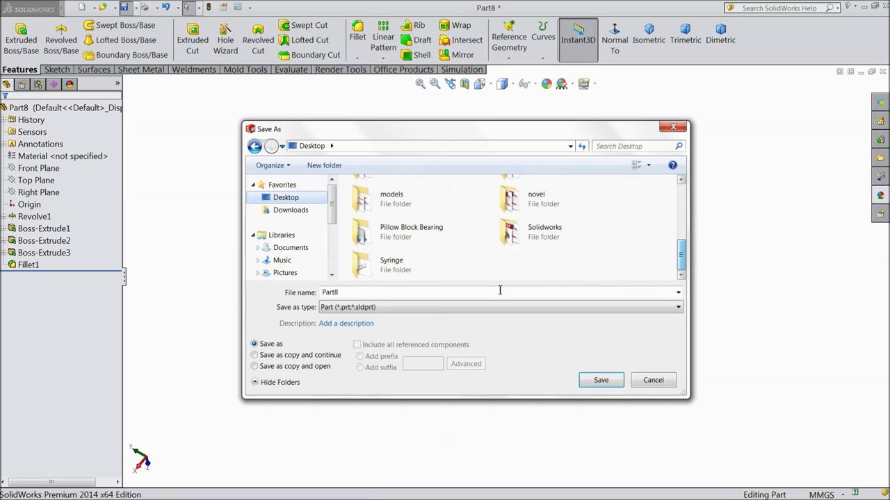
{"action": "left_click", "coordinate": [377, 268]}
{"action": "double_click", "coordinate": [378, 270]}
{"action": "double_click", "coordinate": [351, 293]}
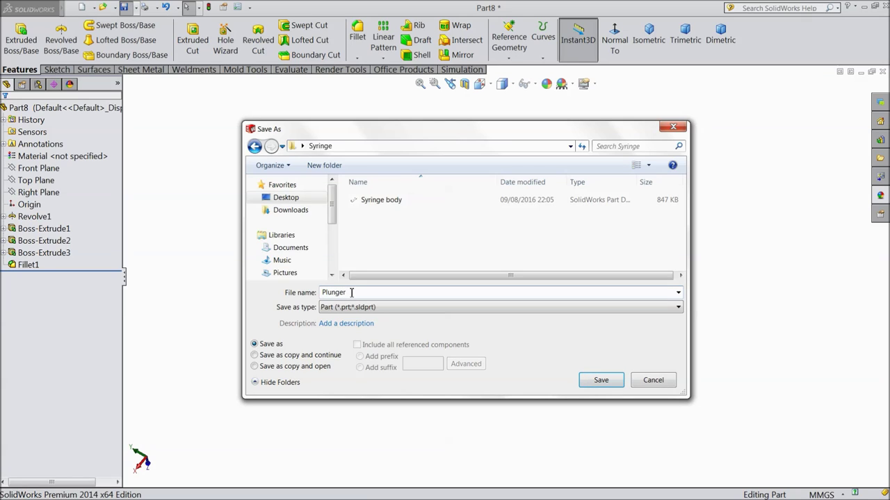
{"action": "left_click", "coordinate": [582, 380]}
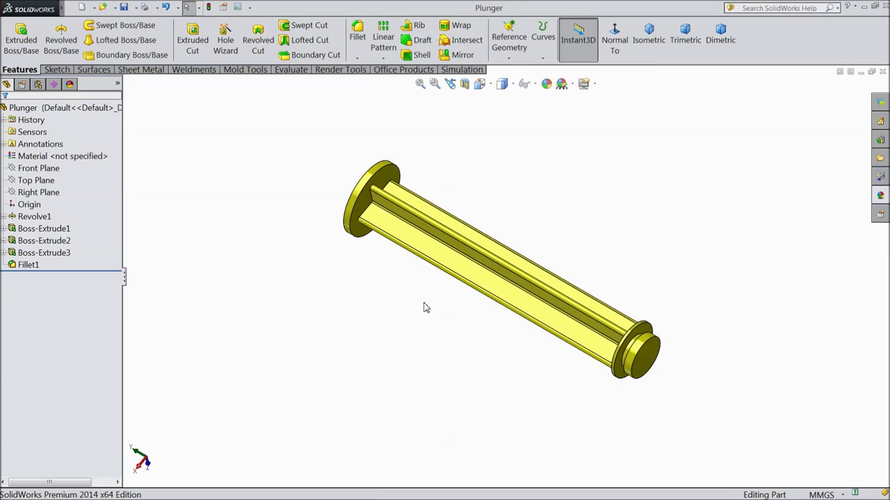
{"action": "middle_click_drag", "start_coordinate": [431, 303], "coordinate": [451, 240]}
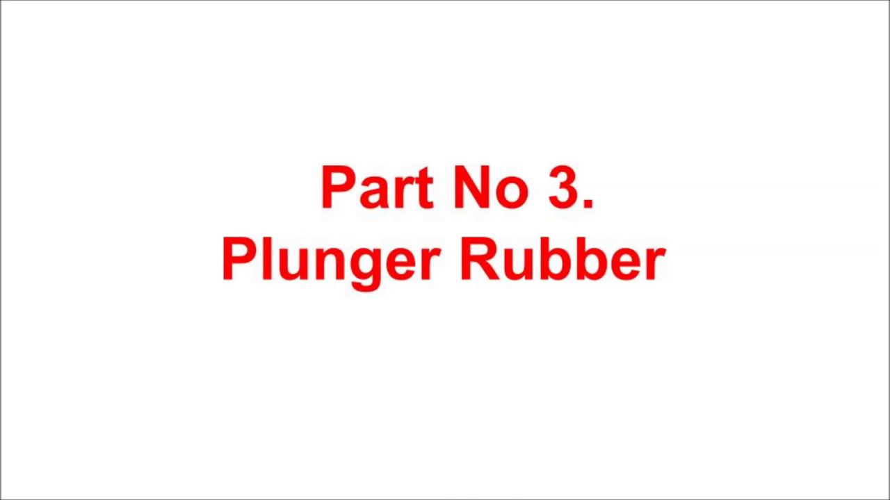
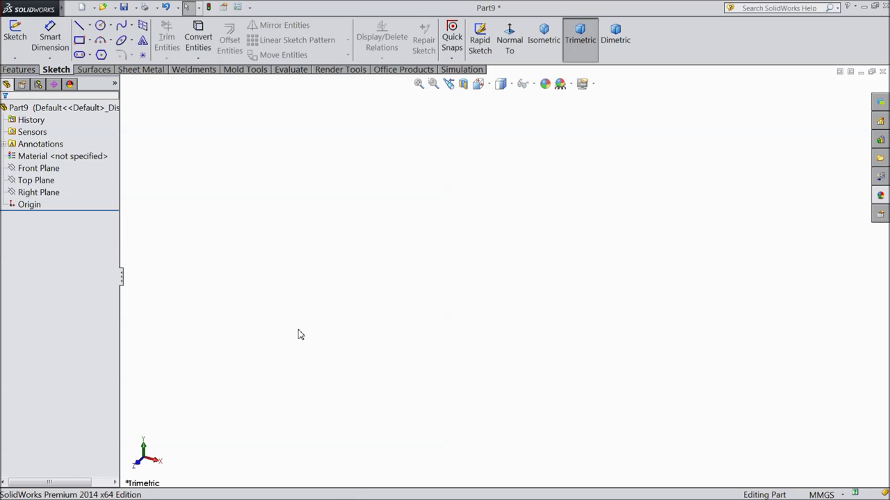
Start a sketch on the Front Plane with a vertical line about 72 mm up from the origin and a horizontal line about 80 mm to its left.
{"action": "left_click", "coordinate": [39, 168]}
{"action": "left_click", "coordinate": [48, 158]}
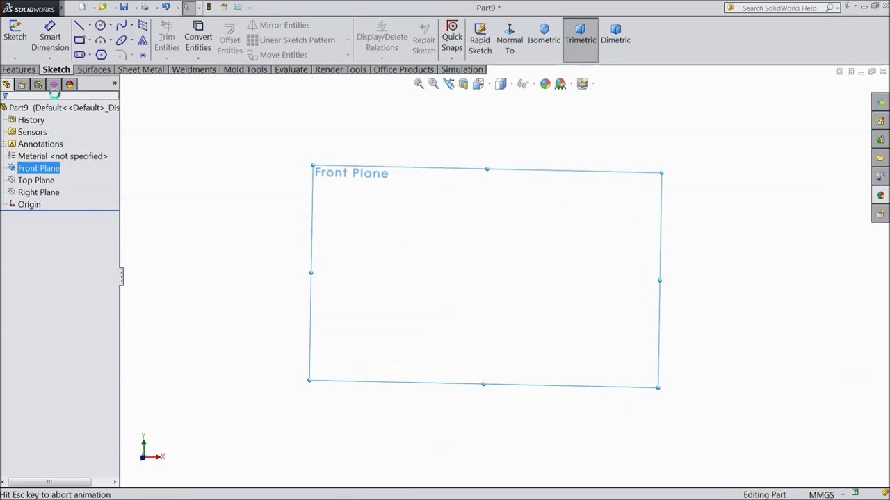
{"action": "left_click", "coordinate": [81, 27]}
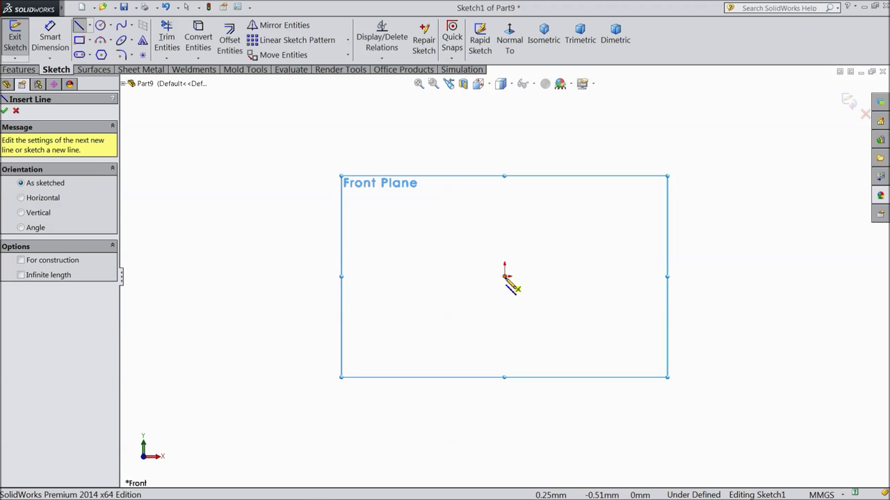
{"action": "mouse_move", "coordinate": [505, 277]}
{"action": "left_mouse_down"}
{"action": "mouse_move", "coordinate": [505, 146]}
{"action": "mouse_move", "coordinate": [362, 144]}
{"action": "left_mouse_up"}
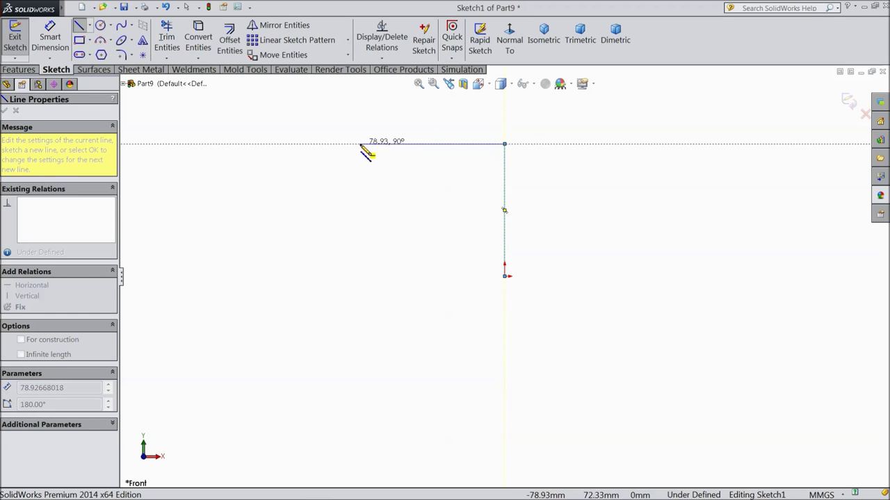
{"action": "left_click", "coordinate": [359, 144]}
Draw the profile's stepped left side with a rectangular notch, and close it with a sloping line back to the origin.
{"action": "left_click", "coordinate": [359, 169]}
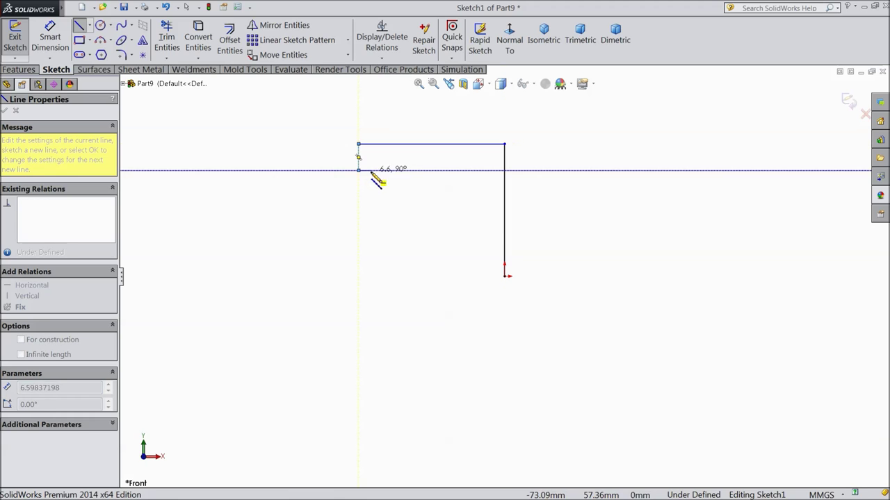
{"action": "left_click", "coordinate": [377, 170]}
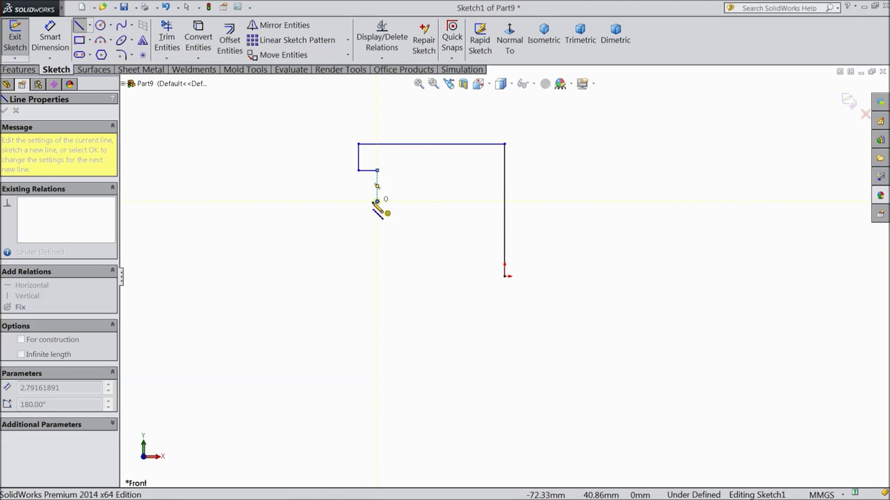
{"action": "left_click", "coordinate": [377, 201]}
{"action": "left_click", "coordinate": [358, 201]}
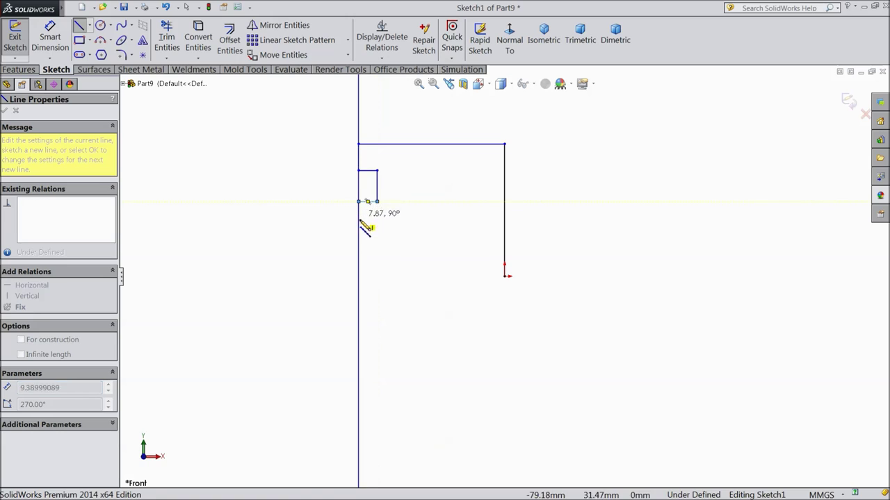
{"action": "left_click", "coordinate": [359, 229]}
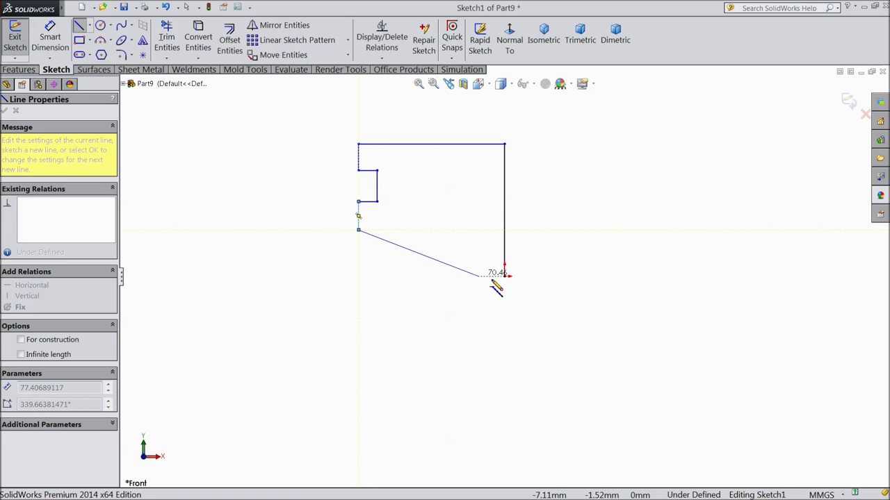
{"action": "left_click", "coordinate": [506, 276]}
{"action": "right_click", "coordinate": [540, 125]}
{"action": "left_click", "coordinate": [556, 131]}
Dimension the profile's top horizontal line to 11 mm.
{"action": "scroll", "coordinate": [503, 147], "scroll_direction": "down", "scroll_amount": 2}
{"action": "scroll", "coordinate": [490, 207], "scroll_direction": "down", "scroll_amount": 1}
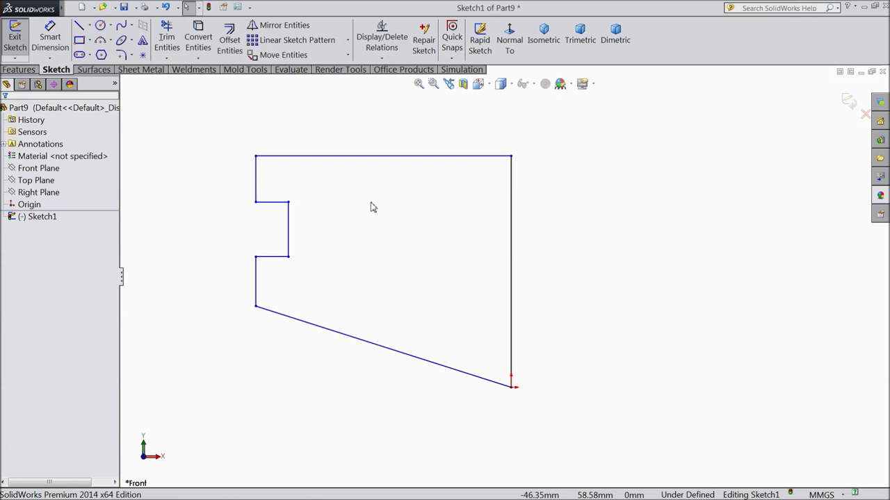
{"action": "left_click", "coordinate": [50, 38]}
{"action": "left_click", "coordinate": [332, 157]}
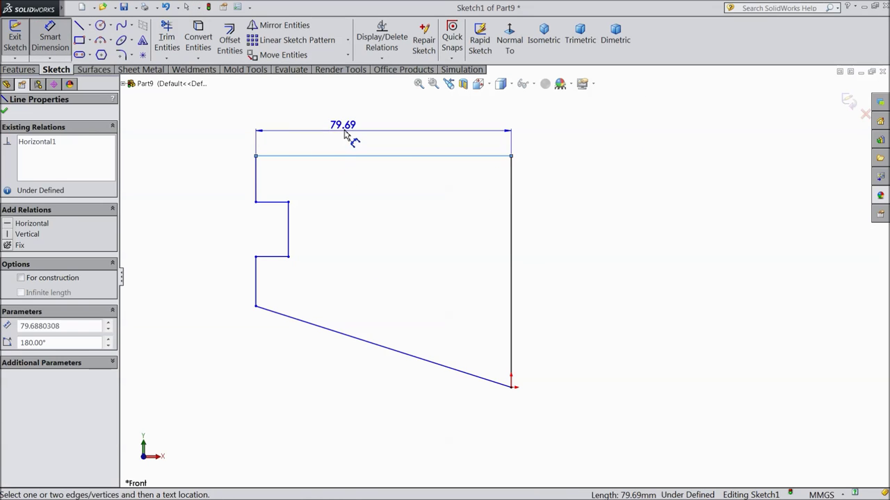
{"action": "left_click", "coordinate": [349, 132]}
{"action": "type", "text": "11"}
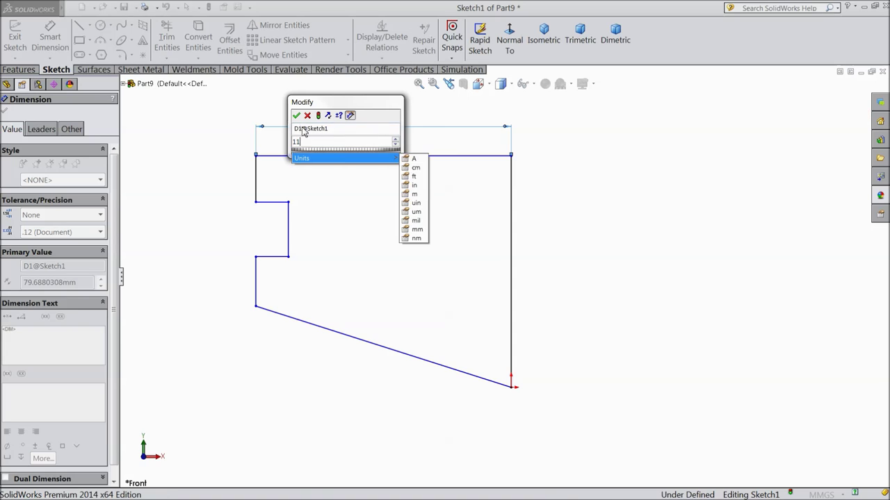
{"action": "left_click", "coordinate": [296, 115]}
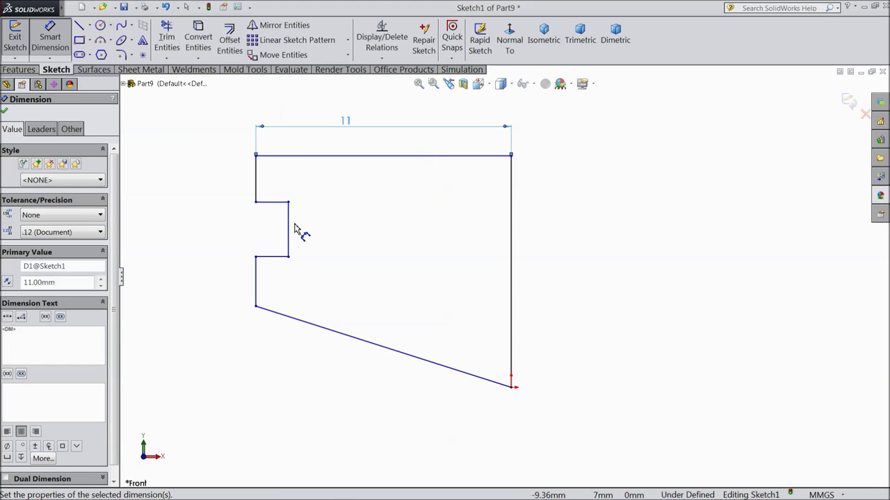
Dimension the upper left vertical edge and the notch's vertical edge to 1.5 mm each.
{"action": "left_click", "coordinate": [257, 185]}
{"action": "left_click", "coordinate": [199, 186]}
{"action": "type", "text": "1.5"}
{"action": "left_click", "coordinate": [148, 170]}
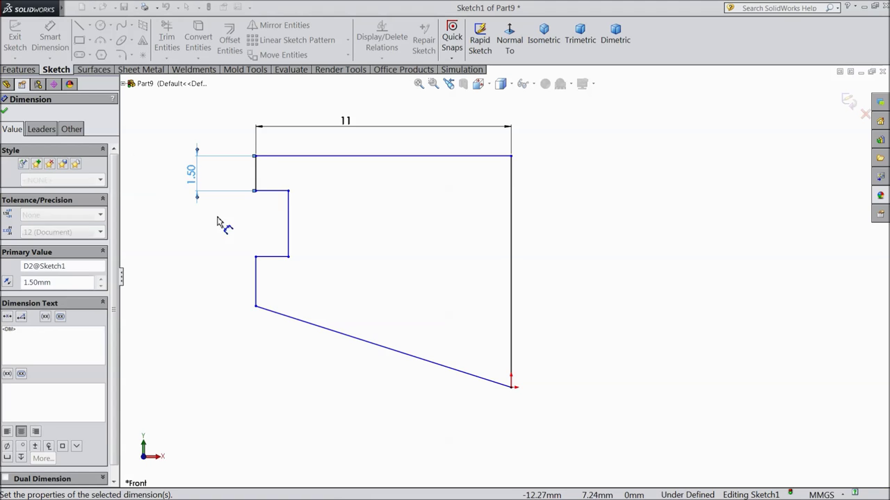
{"action": "left_click", "coordinate": [288, 233]}
{"action": "left_click", "coordinate": [205, 231]}
{"action": "type", "text": "1.5"}
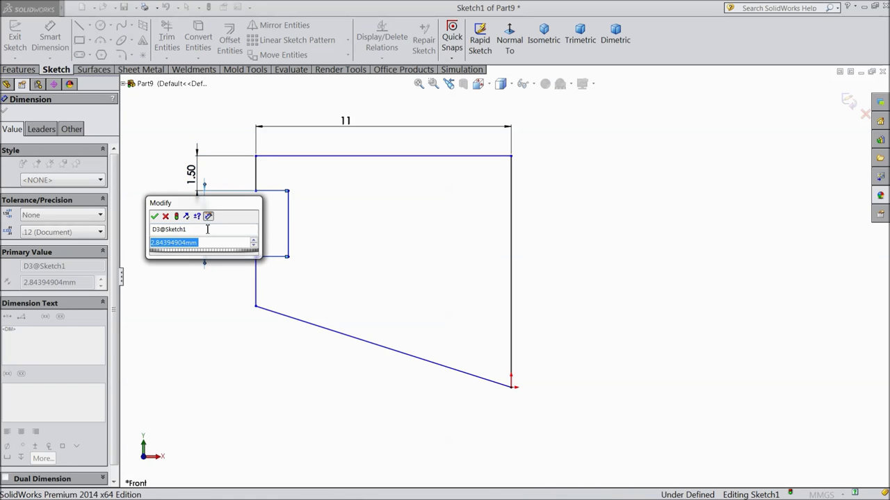
{"action": "left_click", "coordinate": [155, 217]}
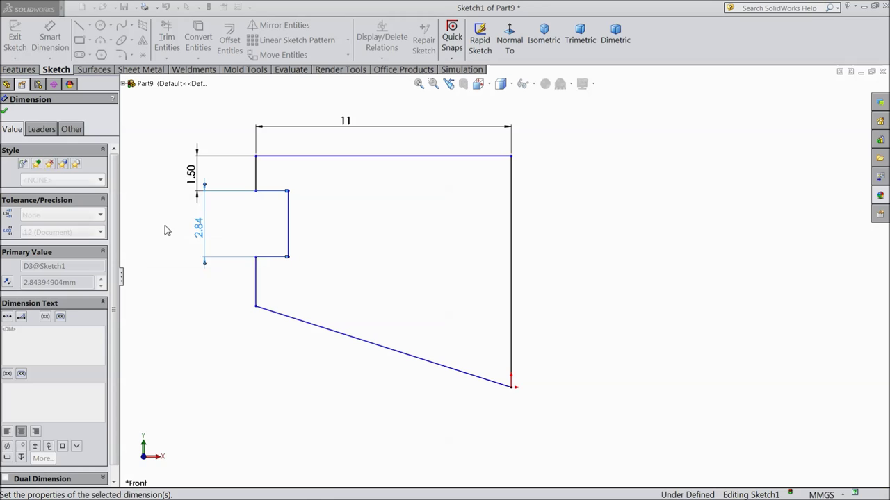
Dimension the left vertical edge below the notch to 1.85 mm.
{"action": "left_click", "coordinate": [256, 274]}
{"action": "left_click", "coordinate": [219, 266]}
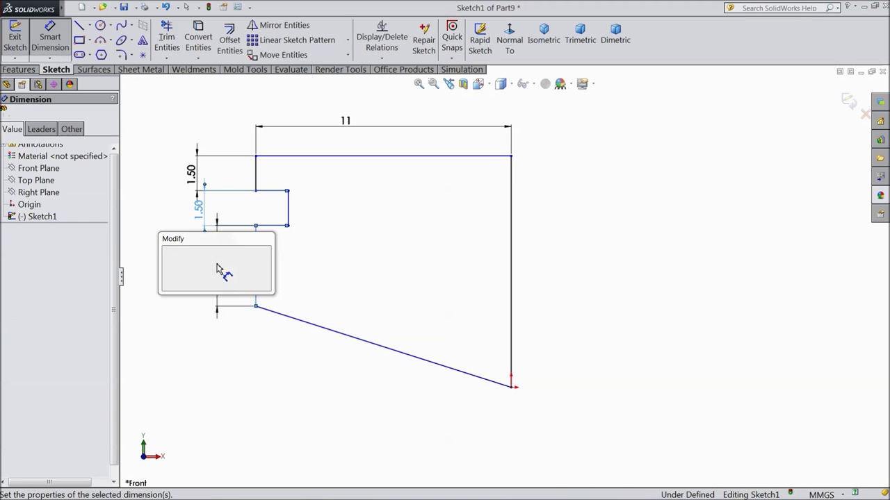
{"action": "type", "text": "1.85"}
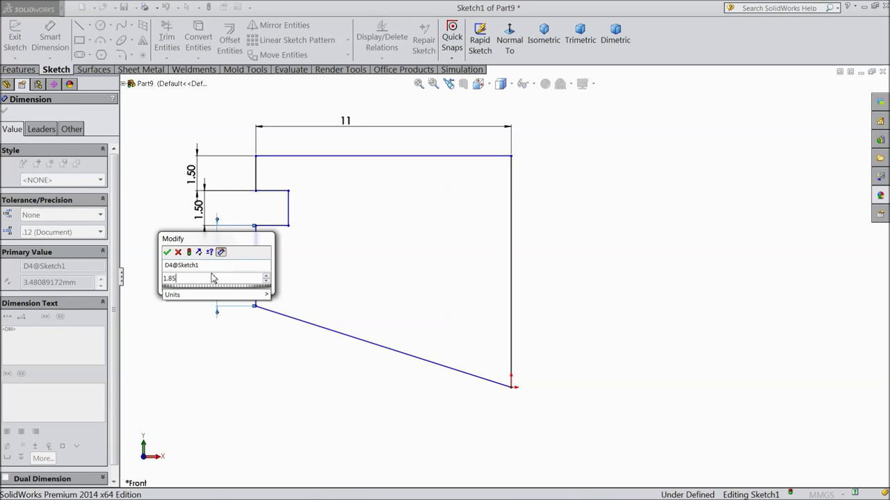
{"action": "left_click", "coordinate": [167, 252]}
Dimension the angle between the top horizontal line and the sloping bottom line to 20°.
{"action": "left_click", "coordinate": [397, 156]}
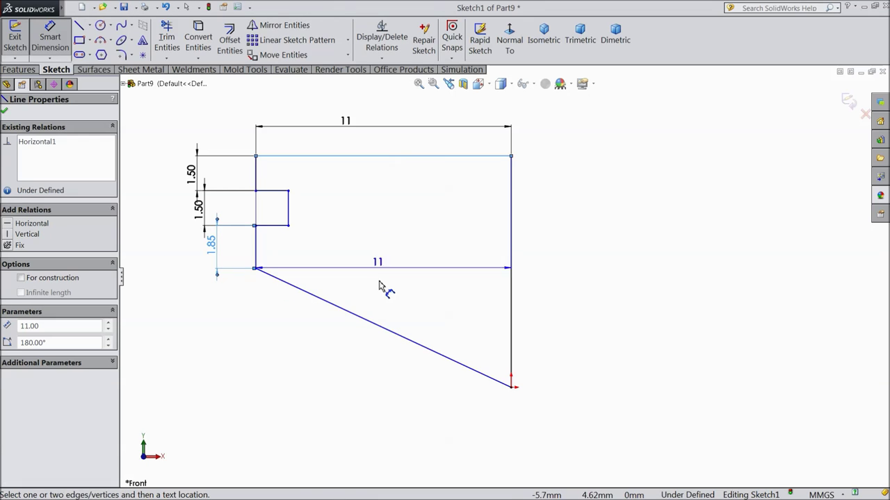
{"action": "left_click", "coordinate": [383, 327]}
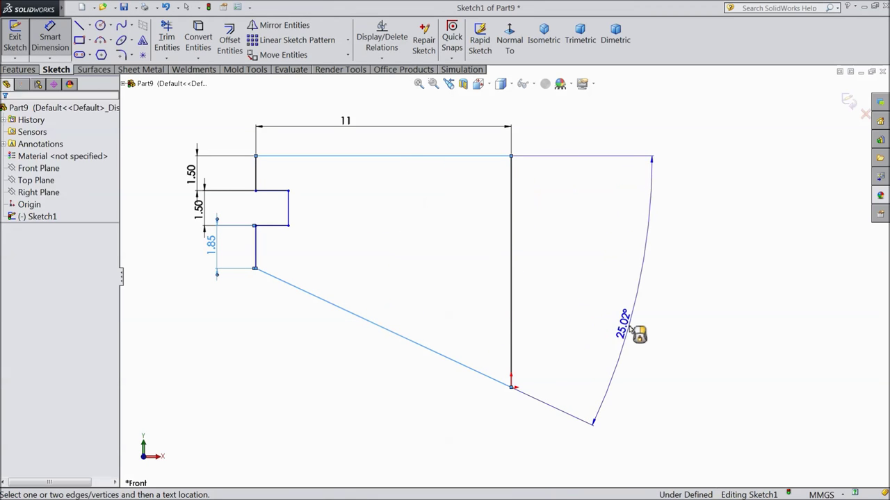
{"action": "left_click", "coordinate": [638, 335]}
{"action": "type", "text": "20"}
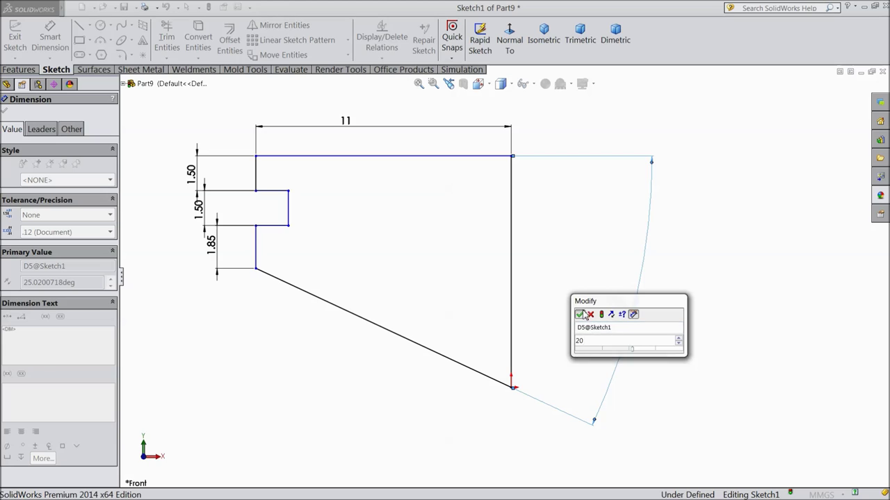
{"action": "left_click", "coordinate": [581, 314]}
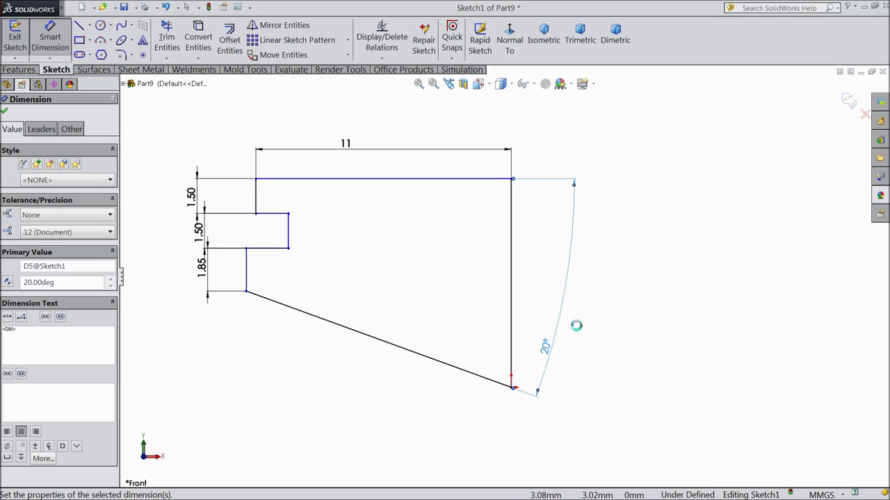
Dimension the distance from the notch's vertical edge to the vertical line through the origin to 10 mm.
{"action": "left_click", "coordinate": [288, 236]}
{"action": "left_click", "coordinate": [512, 239]}
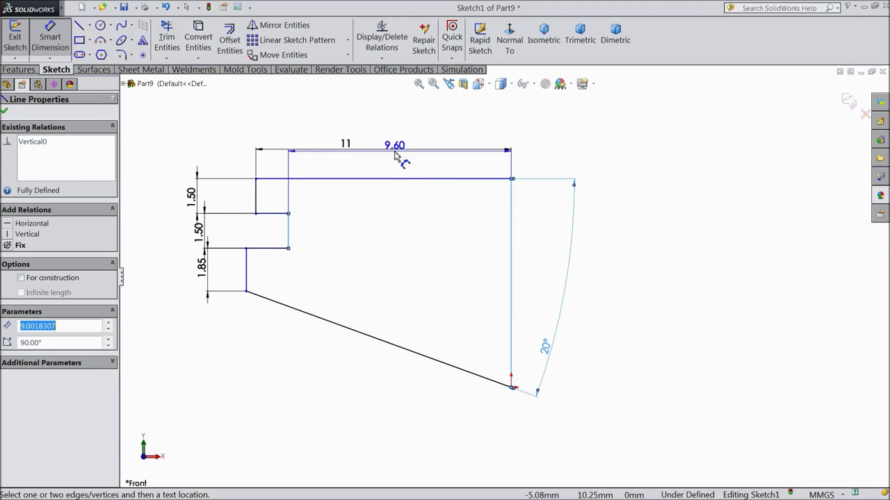
{"action": "left_click", "coordinate": [379, 235]}
{"action": "type", "text": "10"}
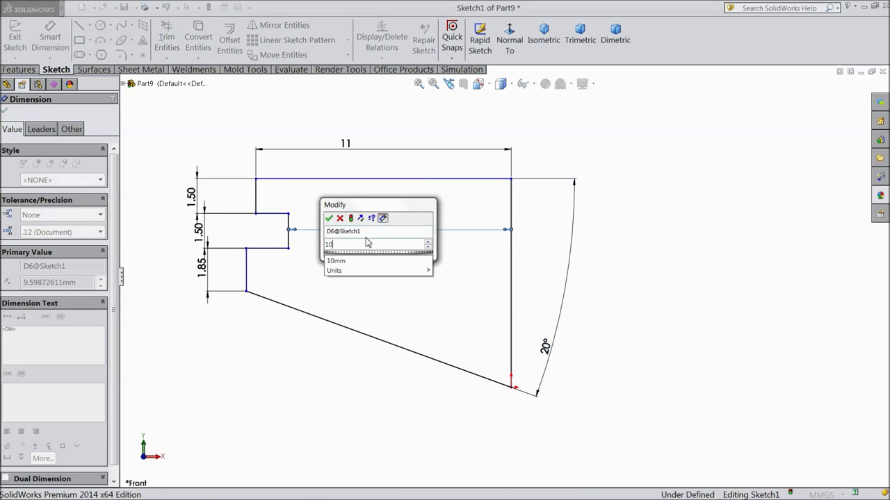
{"action": "left_click", "coordinate": [329, 218]}
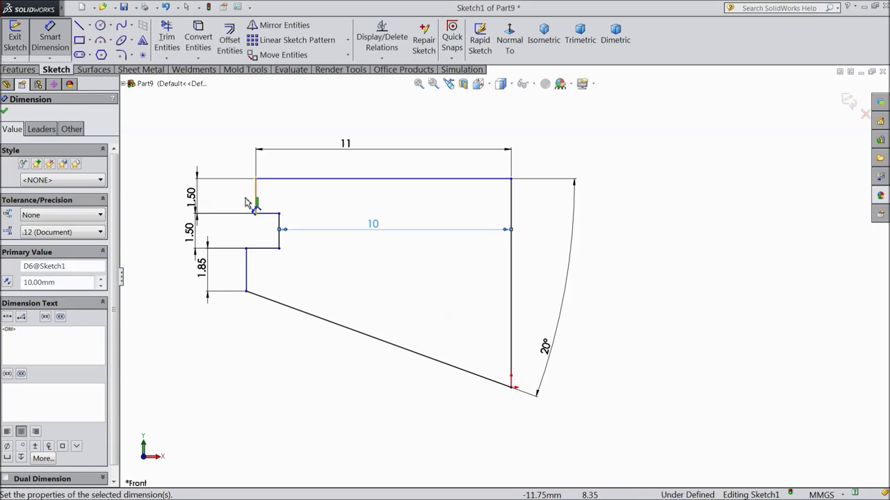
Make the two left vertical edges above and below the notch collinear.
{"action": "left_click", "coordinate": [55, 41]}
{"action": "left_click", "coordinate": [258, 199]}
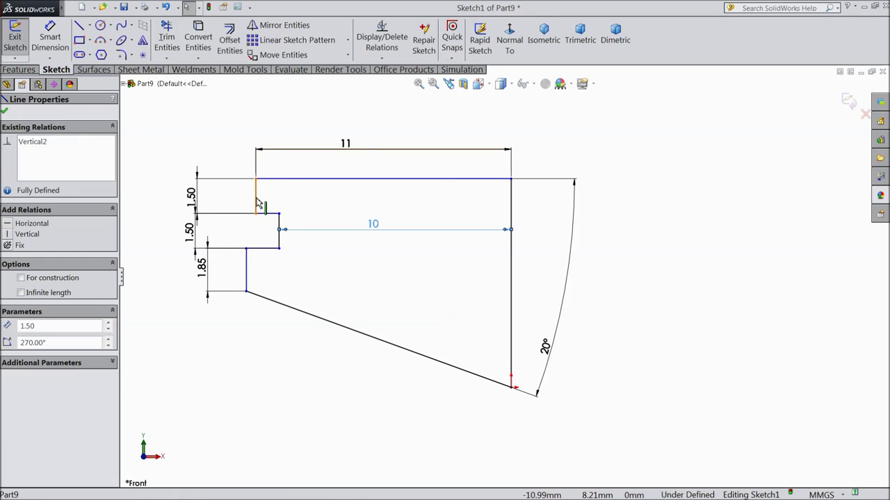
{"action": "left_click", "coordinate": [248, 274], "text": "ctrl"}
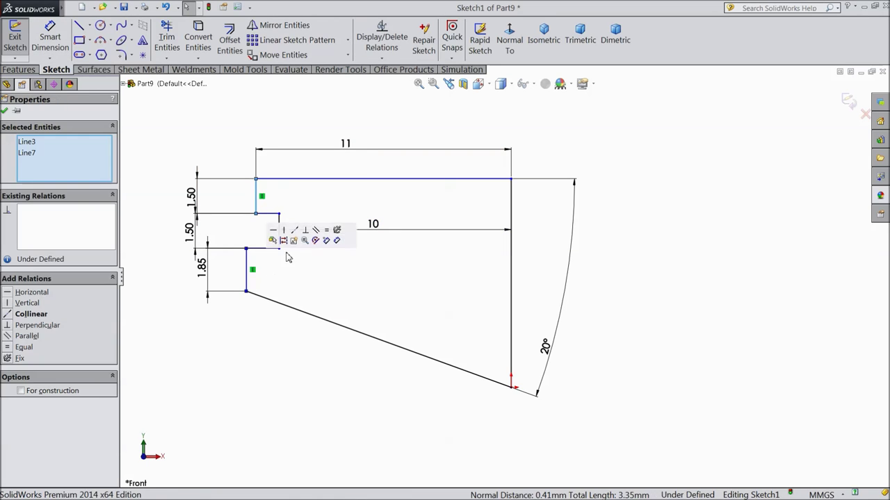
{"action": "left_click", "coordinate": [295, 231]}
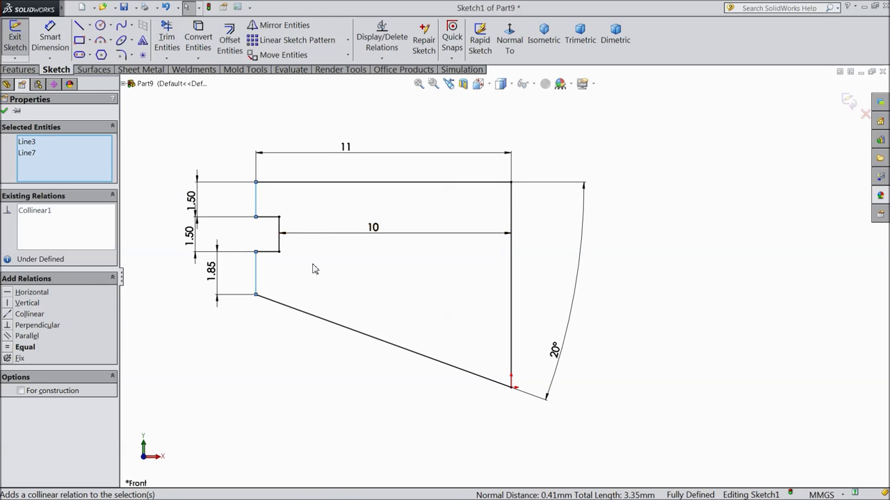
{"action": "left_click", "coordinate": [5, 112]}
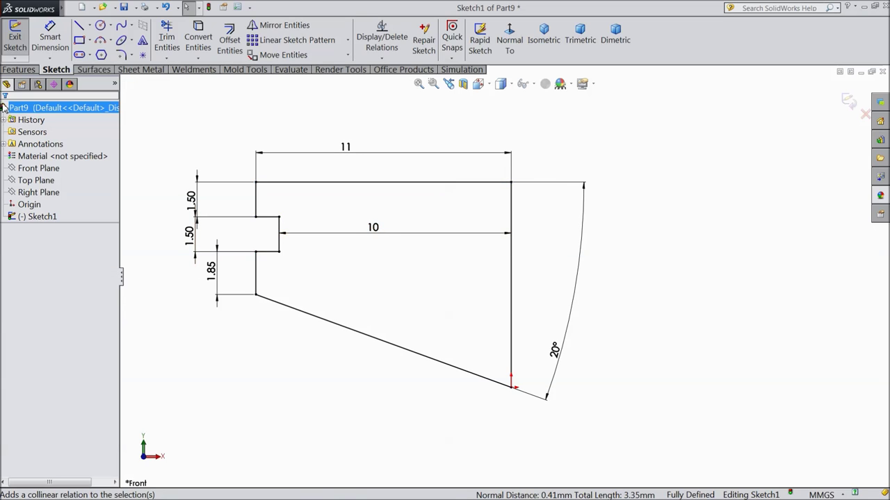
Revolve the profile 360° about the vertical line through the origin.
{"action": "left_click", "coordinate": [15, 70]}
{"action": "left_click", "coordinate": [61, 42]}
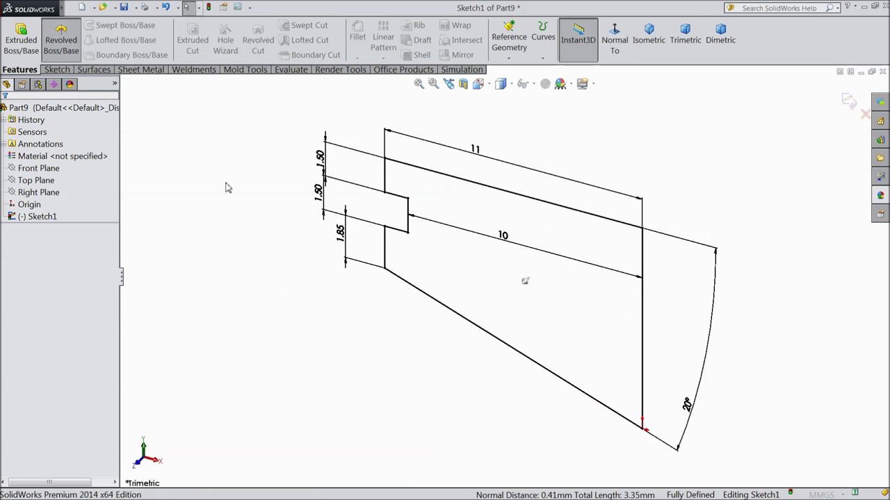
{"action": "left_click", "coordinate": [643, 328]}
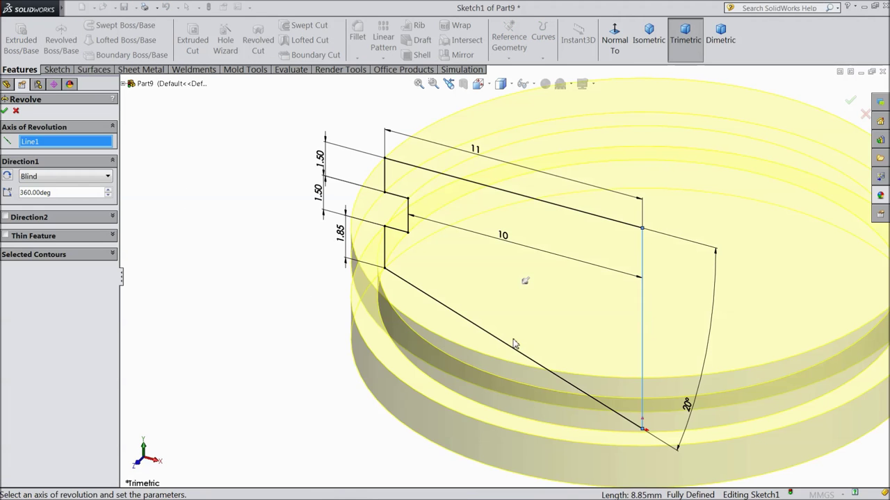
{"action": "left_click", "coordinate": [6, 112]}
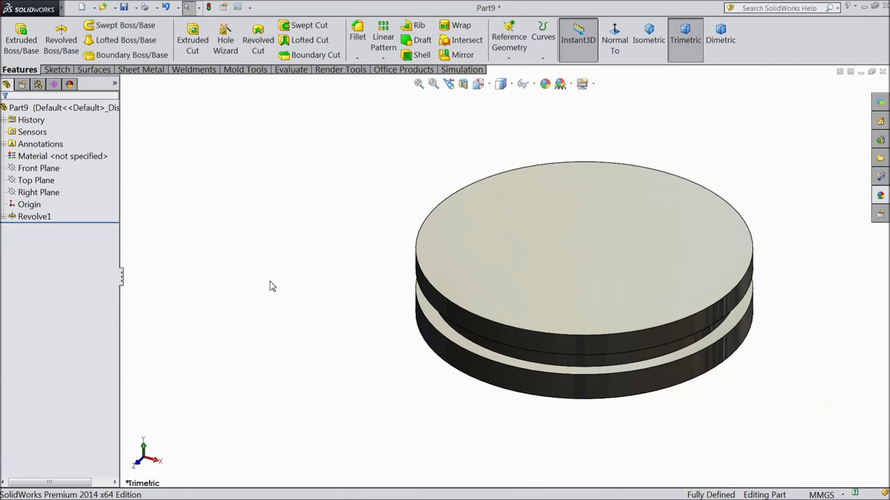
Start a new sketch on the Front Plane and view it face-on.
{"action": "middle_click_drag", "start_coordinate": [272, 286], "coordinate": [292, 290]}
{"action": "left_click", "coordinate": [50, 167]}
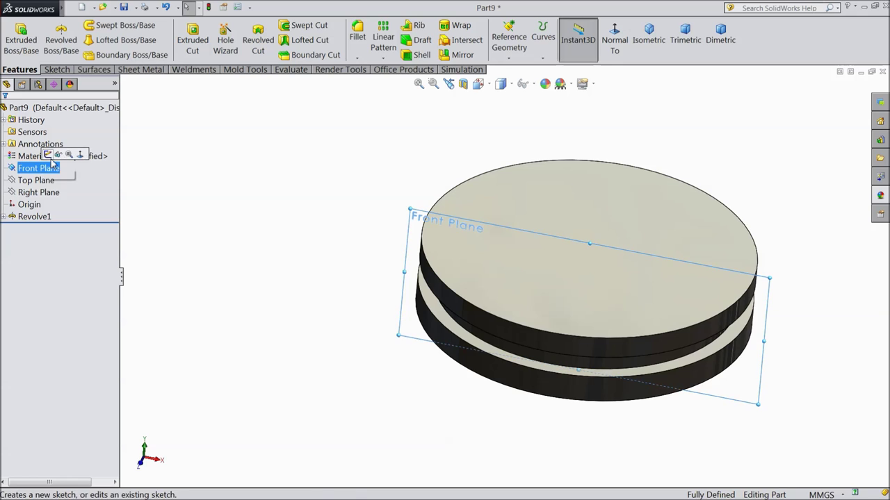
{"action": "left_click", "coordinate": [48, 156]}
{"action": "left_click", "coordinate": [615, 46]}
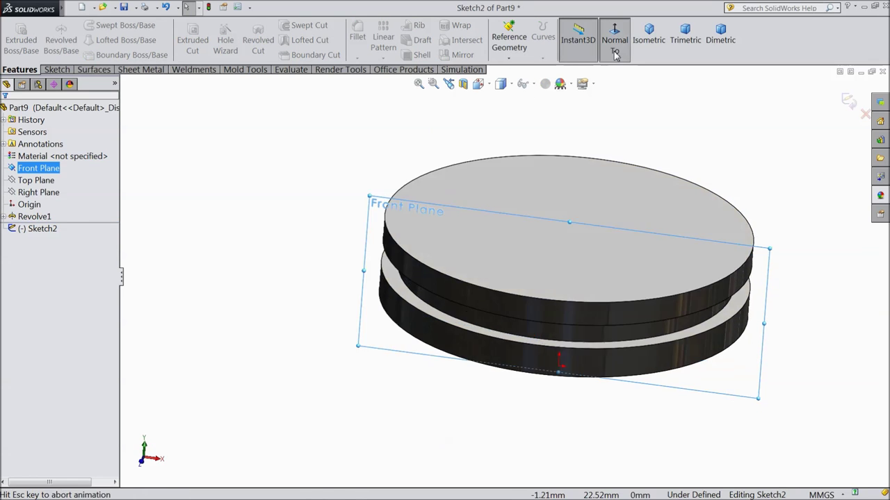
{"action": "left_click", "coordinate": [63, 70]}
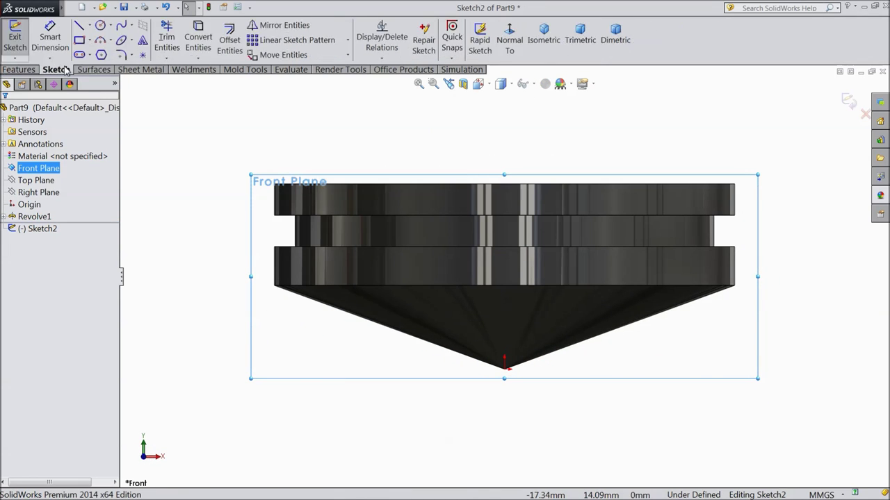
Sketch a closed stepped profile left of the vertical axis, from the cone's base line up past the top face, wider at its lower portion.
{"action": "left_click", "coordinate": [506, 288]}
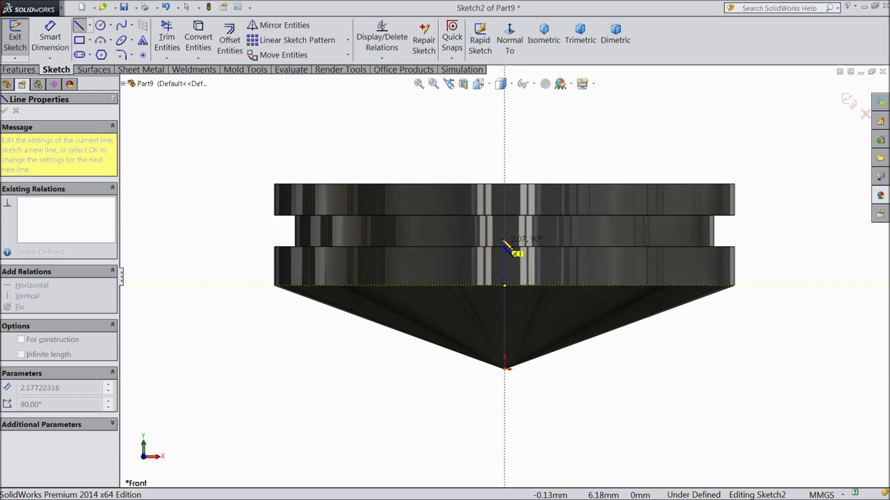
{"action": "left_click", "coordinate": [505, 159]}
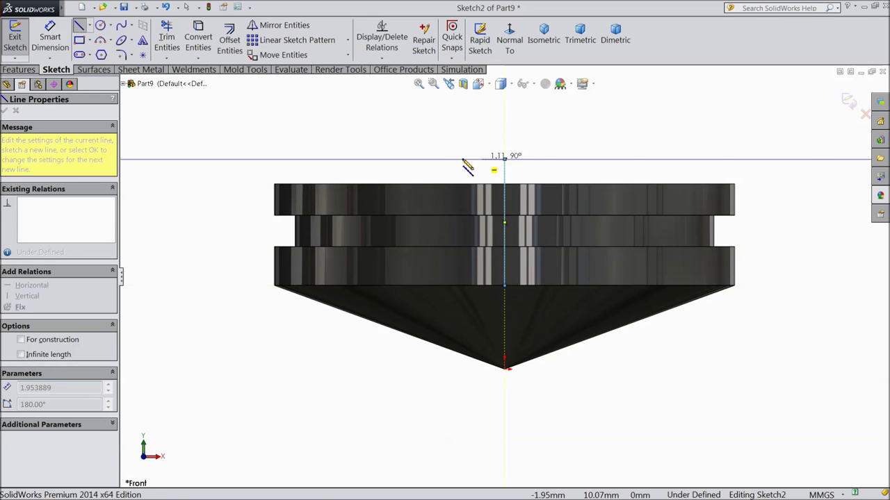
{"action": "left_click", "coordinate": [382, 160]}
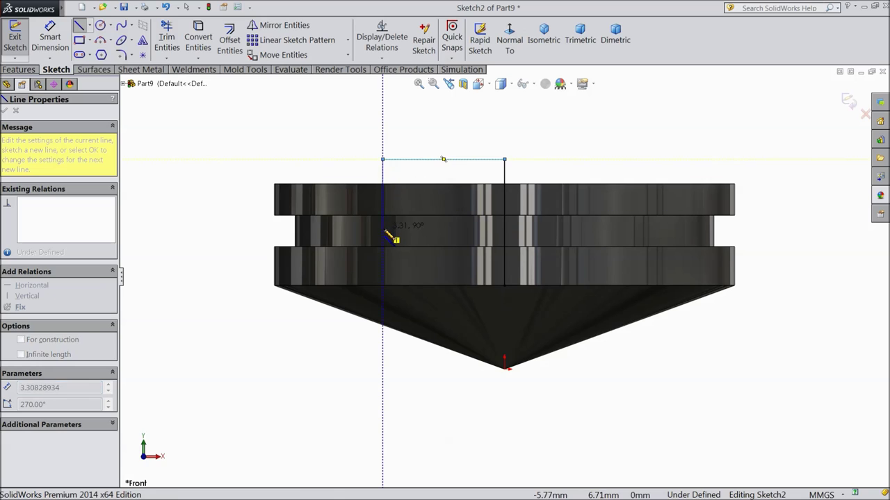
{"action": "left_click", "coordinate": [383, 228]}
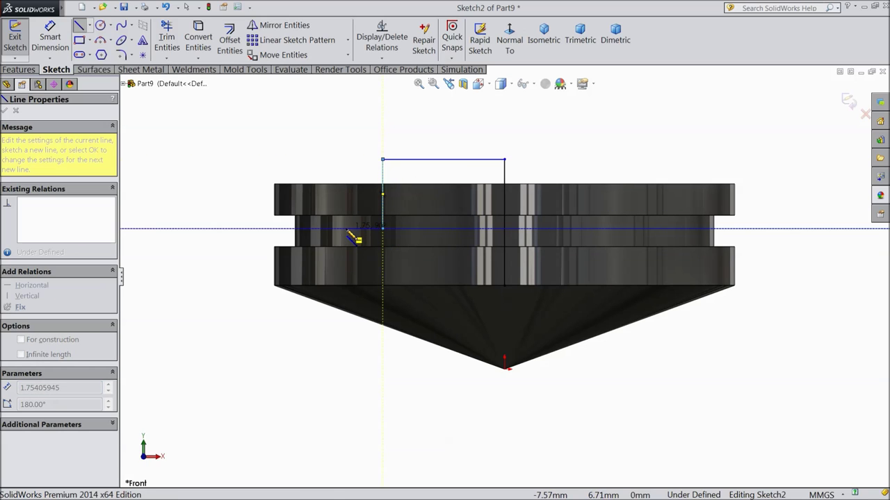
{"action": "left_click", "coordinate": [347, 229]}
{"action": "left_click", "coordinate": [346, 285]}
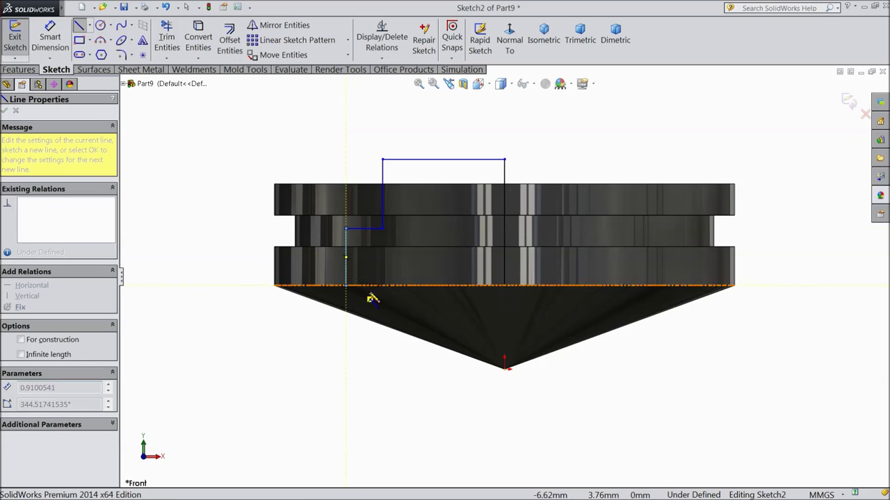
{"action": "left_click", "coordinate": [506, 286]}
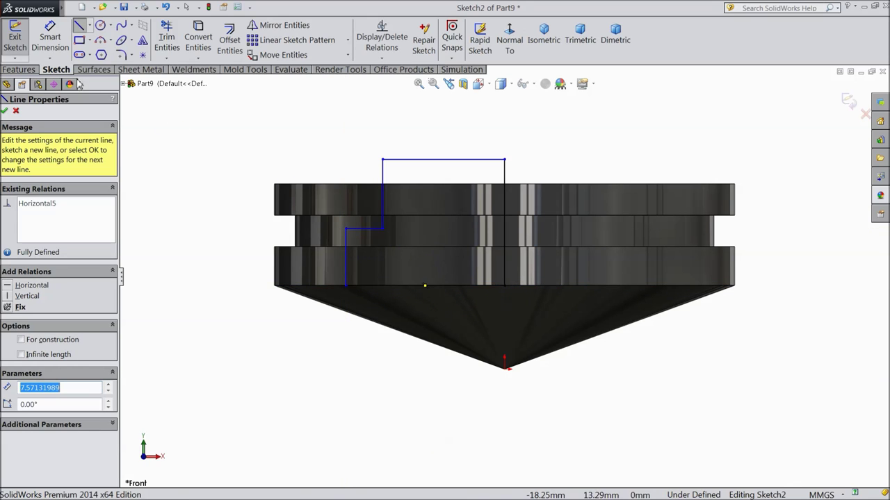
Dimension the profile's top horizontal line to 6 mm.
{"action": "left_click", "coordinate": [50, 36]}
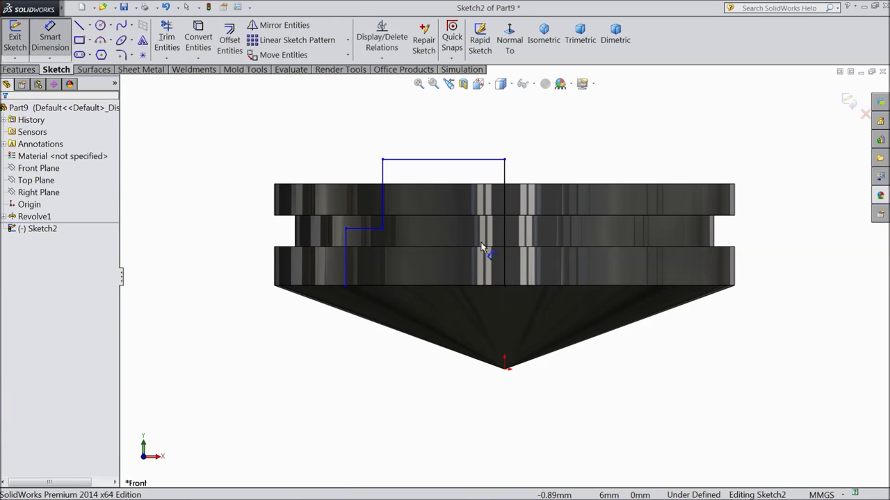
{"action": "left_click", "coordinate": [446, 164]}
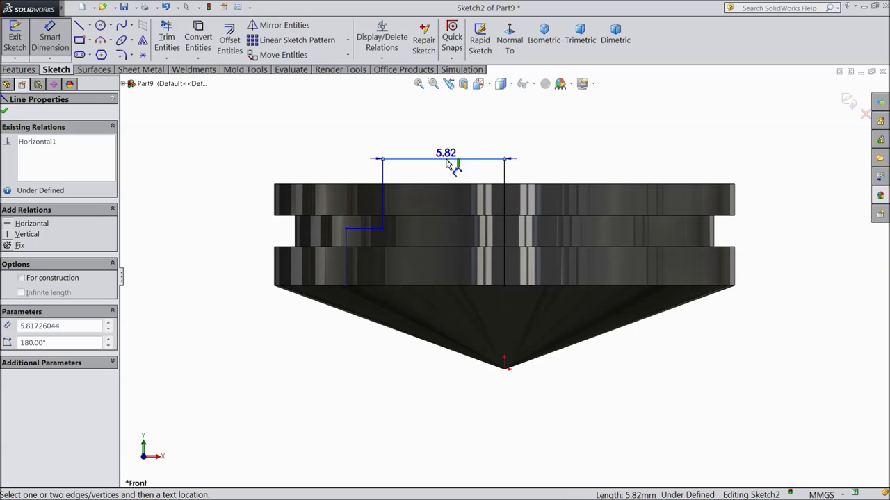
{"action": "left_click", "coordinate": [453, 145]}
{"action": "type", "text": "6"}
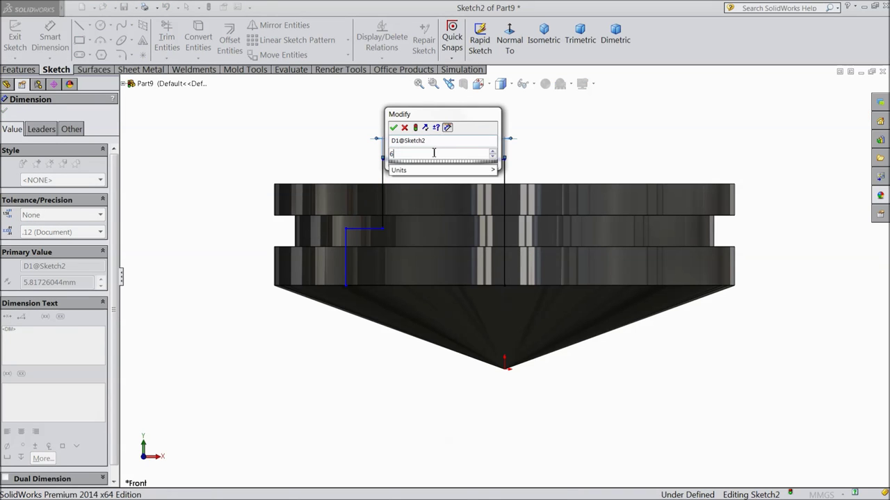
{"action": "left_click", "coordinate": [394, 128]}
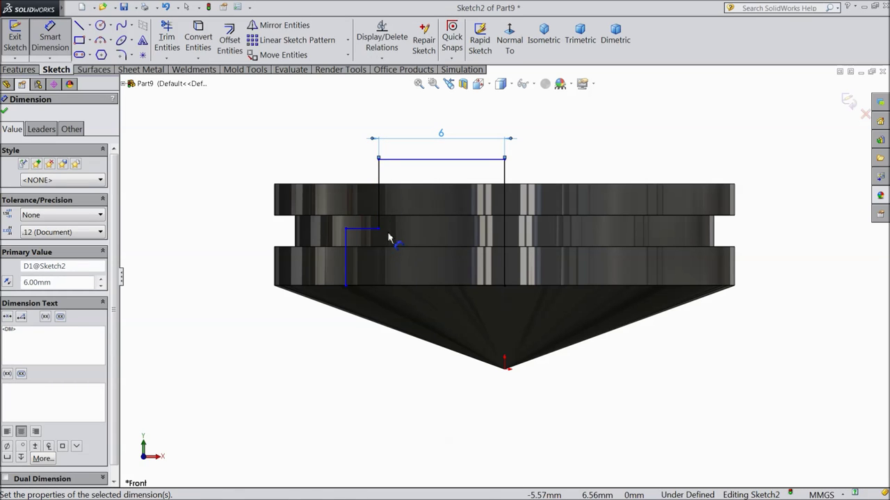
Dimension the profile's bottom horizontal line to 7.5 mm.
{"action": "left_click", "coordinate": [427, 291]}
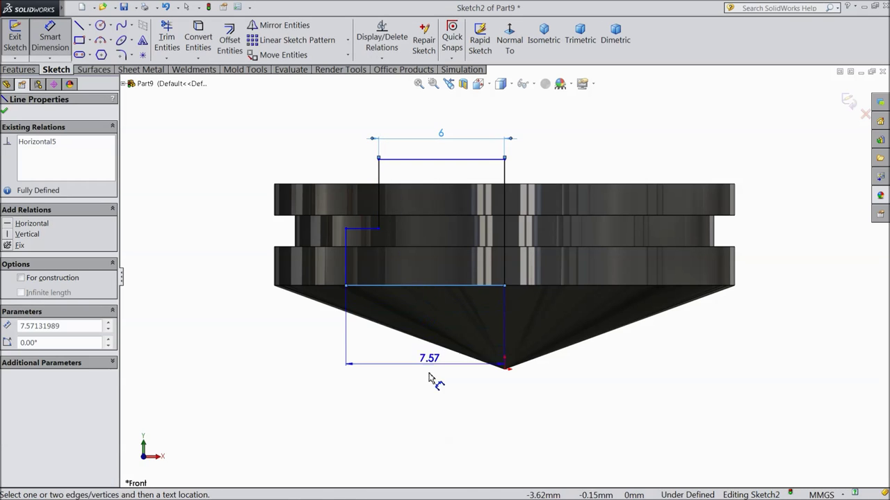
{"action": "left_click", "coordinate": [429, 392]}
{"action": "type", "text": "7."}
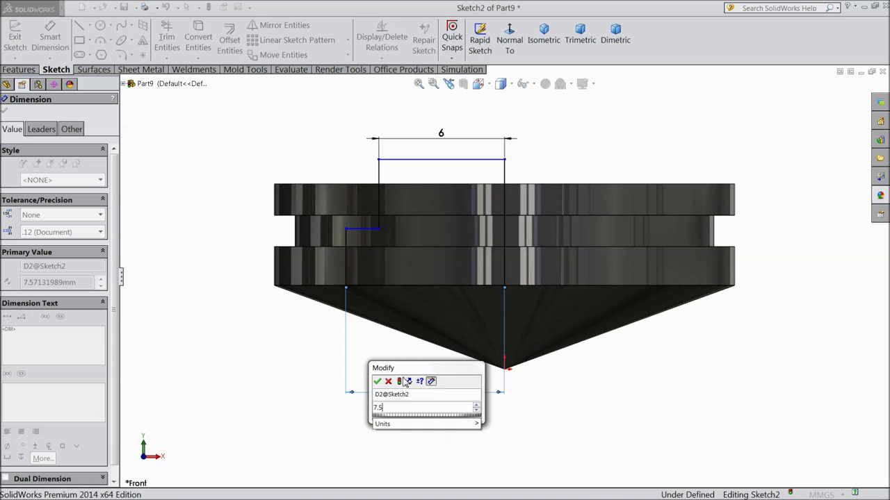
{"action": "type", "text": "5"}
{"action": "left_click", "coordinate": [378, 382]}
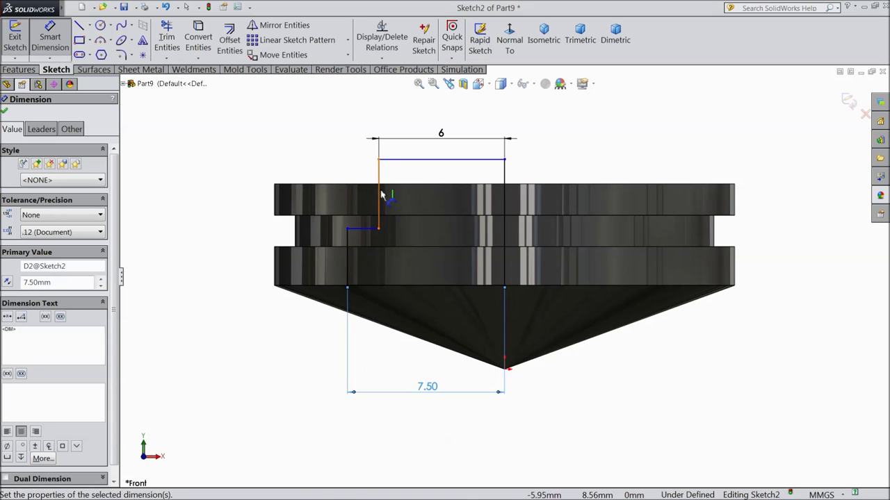
Dimension the profile's upper and lower left vertical edges to 3 mm each.
{"action": "left_click", "coordinate": [379, 193]}
{"action": "left_click", "coordinate": [229, 209]}
{"action": "type", "text": "3"}
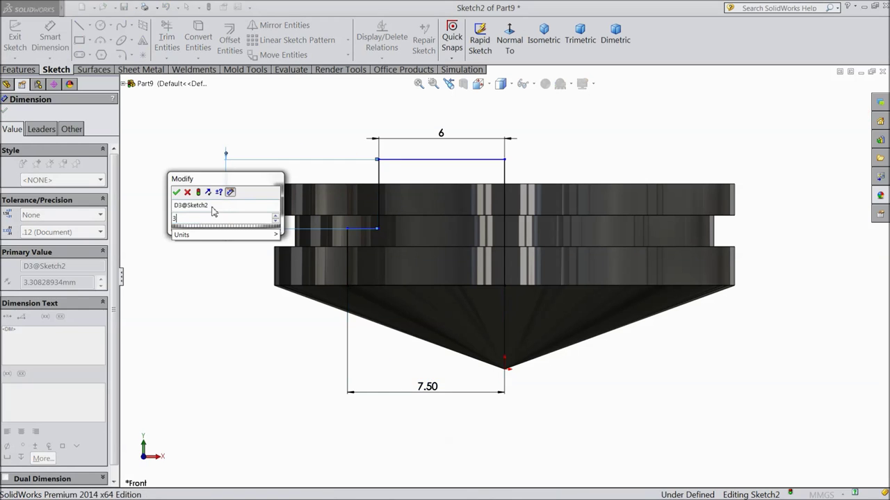
{"action": "left_click", "coordinate": [176, 193]}
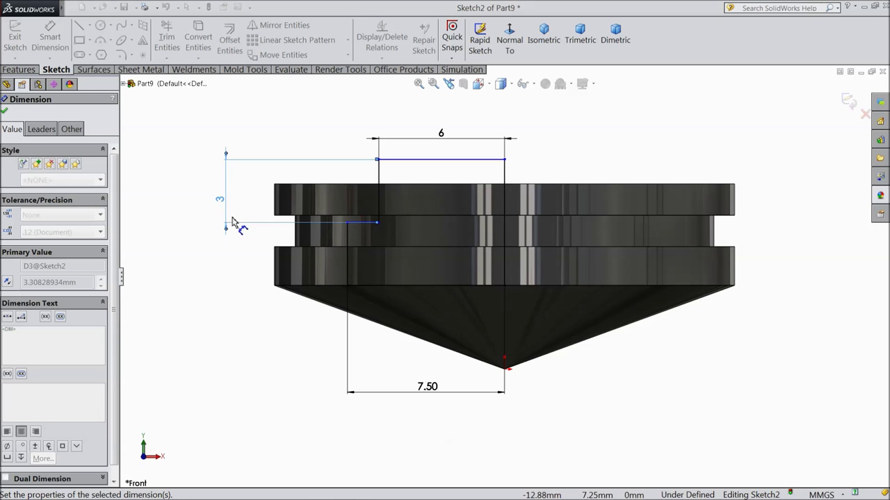
{"action": "left_click", "coordinate": [347, 254]}
{"action": "left_click", "coordinate": [212, 268]}
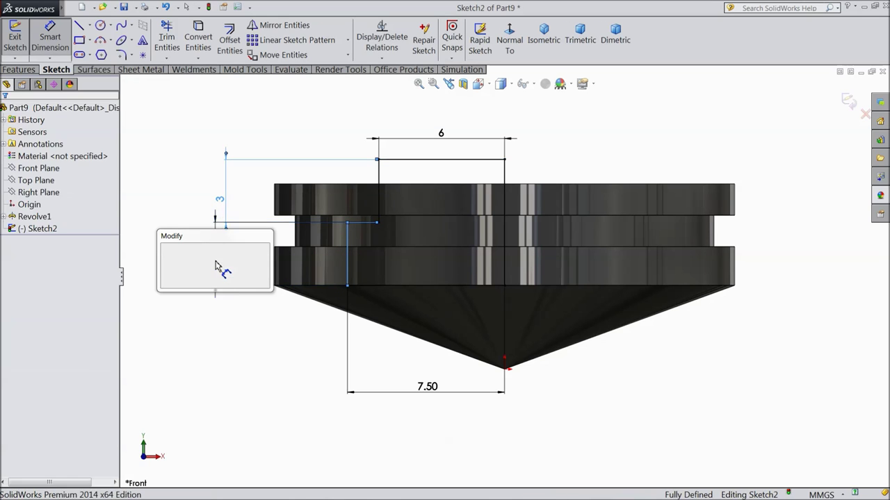
{"action": "type", "text": "3"}
{"action": "left_click", "coordinate": [166, 249]}
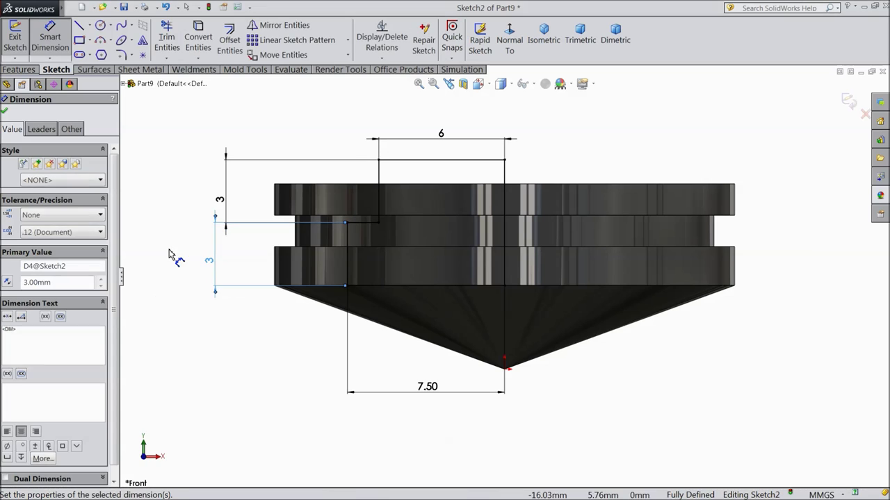
{"action": "left_click", "coordinate": [5, 111]}
Cut the stepped profile from the body with a 360° Revolved Cut about its vertical center line.
{"action": "left_click", "coordinate": [20, 69]}
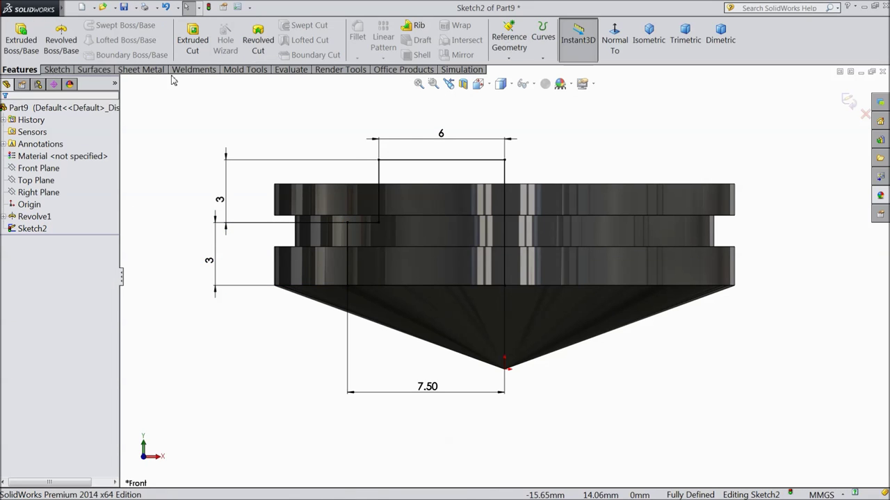
{"action": "left_click", "coordinate": [258, 42]}
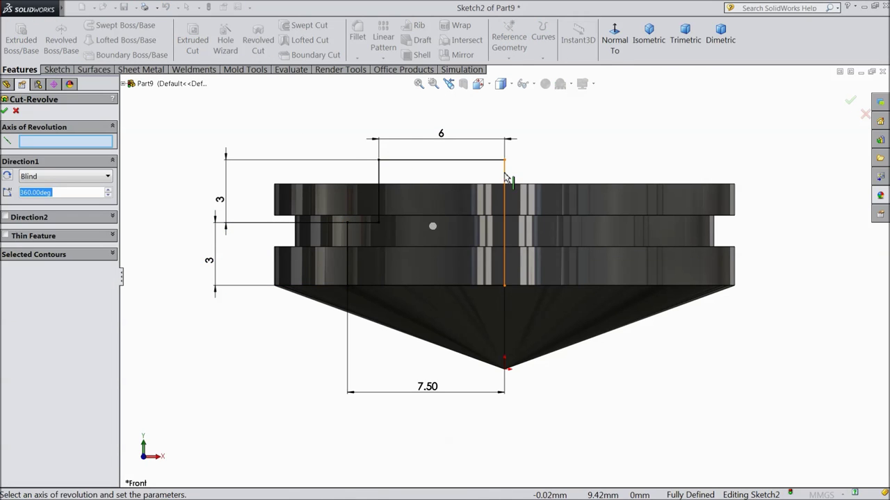
{"action": "left_click", "coordinate": [506, 181]}
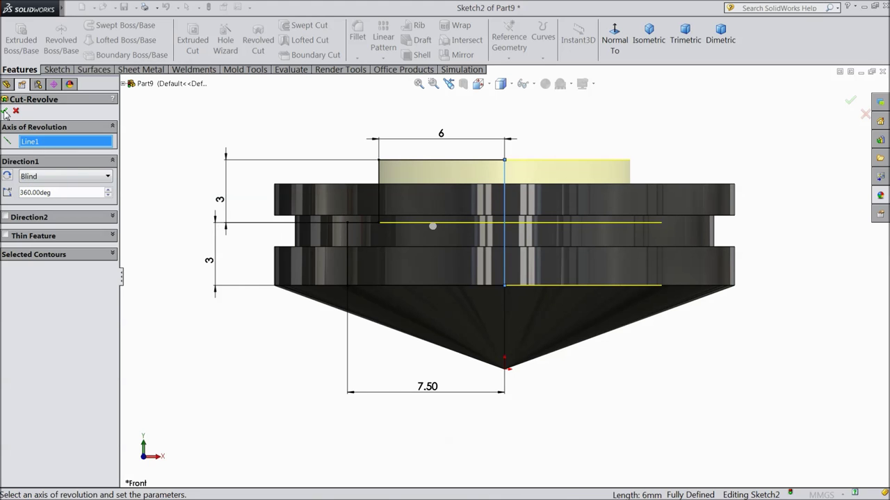
{"action": "left_click", "coordinate": [4, 111]}
{"action": "middle_click_drag", "start_coordinate": [292, 144], "coordinate": [278, 327]}
{"action": "key", "text": "f"}
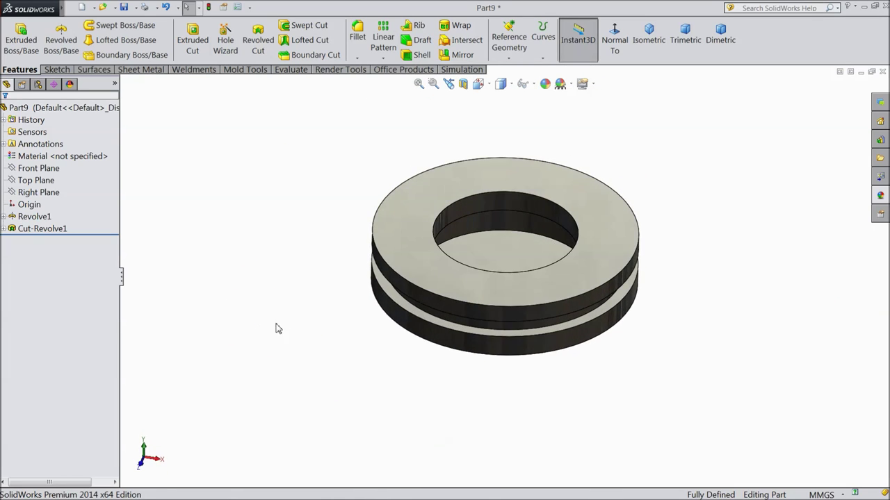
Save the part in the Syringe folder as Plunger Rubber.
{"action": "left_click", "coordinate": [124, 6]}
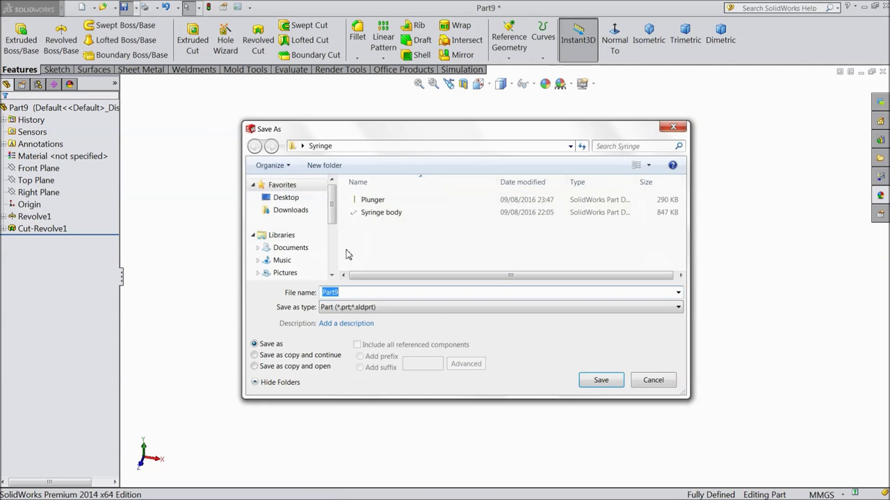
{"action": "type", "text": "Plunger"}
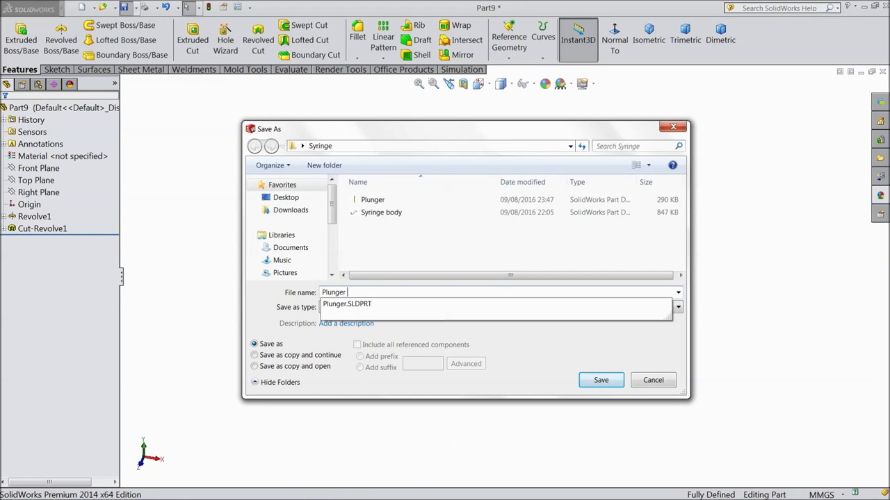
{"action": "left_click", "coordinate": [350, 257]}
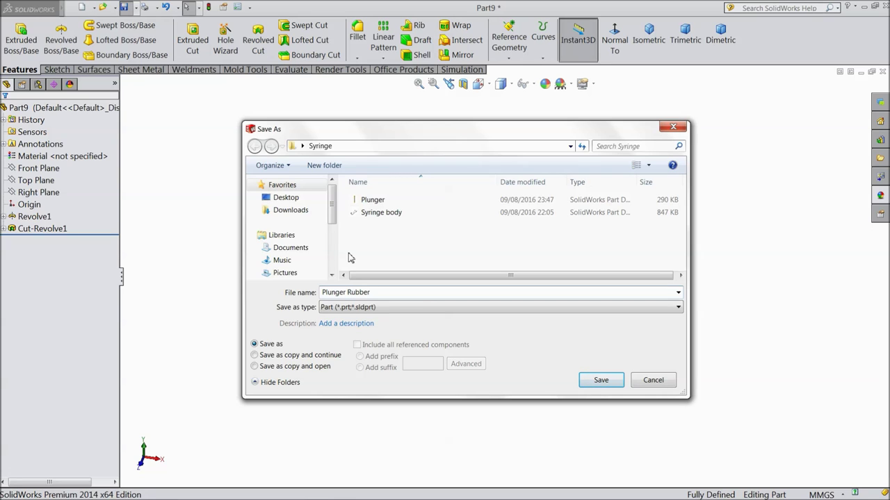
{"action": "left_click", "coordinate": [600, 380]}
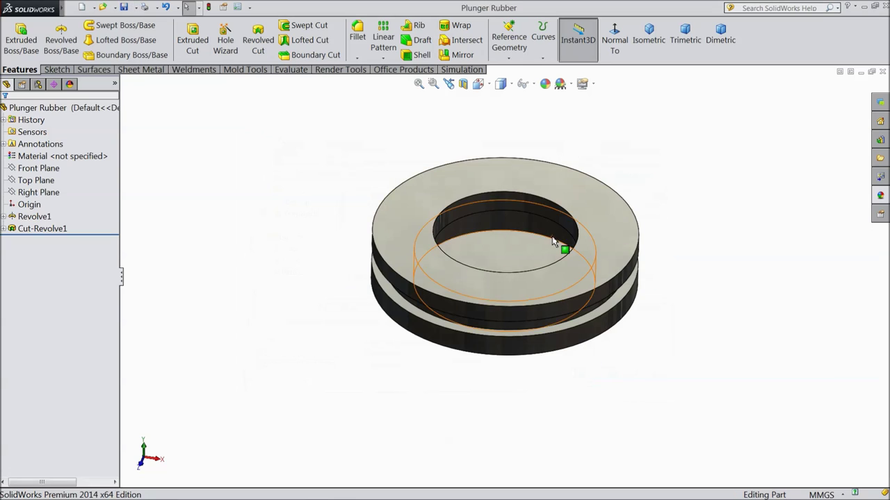
{"action": "mouse_move", "coordinate": [610, 397]}
{"action": "middle_mouse_down"}
{"action": "mouse_move", "coordinate": [588, 258]}
{"action": "mouse_move", "coordinate": [586, 368]}
{"action": "mouse_move", "coordinate": [599, 396]}
{"action": "mouse_move", "coordinate": [632, 258]}
{"action": "mouse_move", "coordinate": [572, 403]}
{"action": "mouse_move", "coordinate": [628, 357]}
{"action": "mouse_move", "coordinate": [636, 373]}
{"action": "mouse_move", "coordinate": [570, 393]}
{"action": "mouse_move", "coordinate": [592, 370]}
{"action": "mouse_move", "coordinate": [584, 397]}
{"action": "mouse_move", "coordinate": [580, 280]}
{"action": "mouse_move", "coordinate": [555, 396]}
{"action": "mouse_move", "coordinate": [598, 382]}
{"action": "middle_mouse_up"}
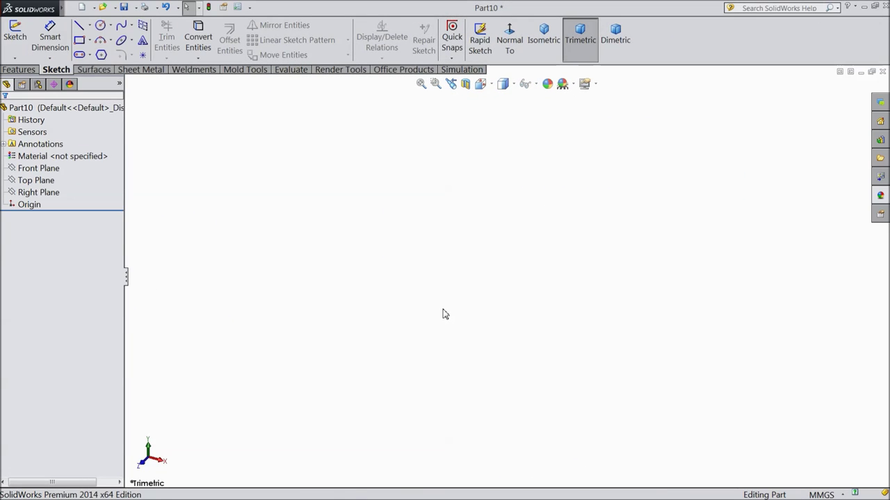
In the new part, start a Front Plane sketch and draw a horizontal centerline about 139 mm long leftward from the origin.
{"action": "left_click", "coordinate": [39, 168]}
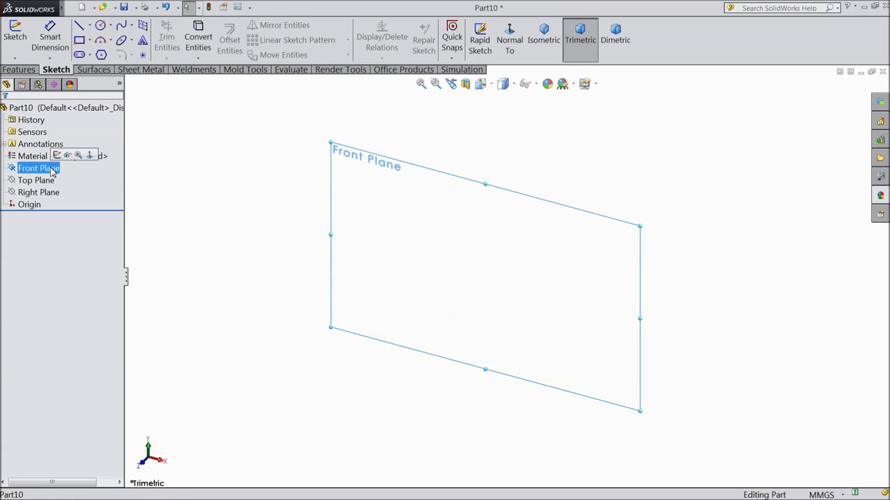
{"action": "left_click", "coordinate": [82, 154]}
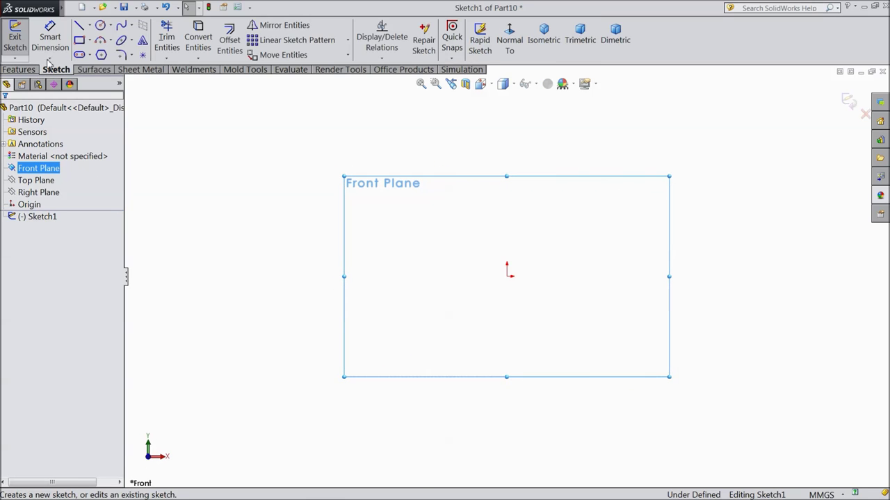
{"action": "left_click", "coordinate": [89, 25]}
{"action": "left_click", "coordinate": [94, 53]}
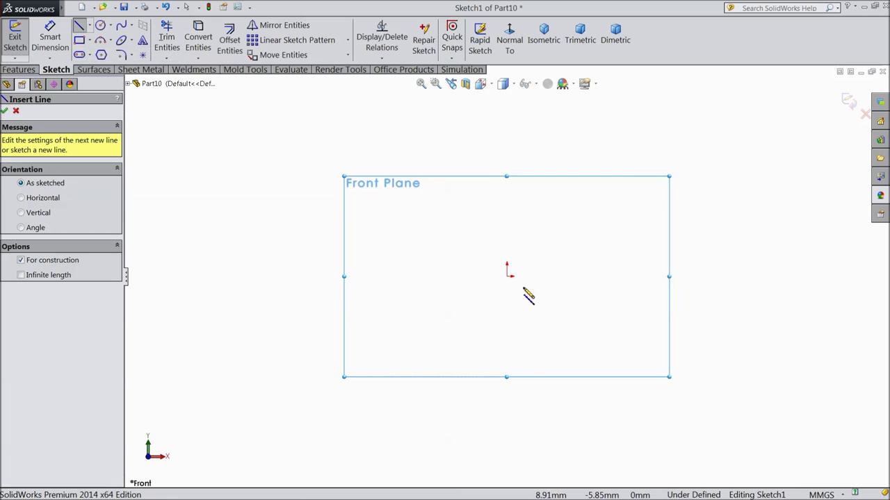
{"action": "left_click", "coordinate": [506, 276]}
{"action": "left_click", "coordinate": [253, 276]}
{"action": "right_click", "coordinate": [254, 277]}
{"action": "left_click", "coordinate": [278, 91]}
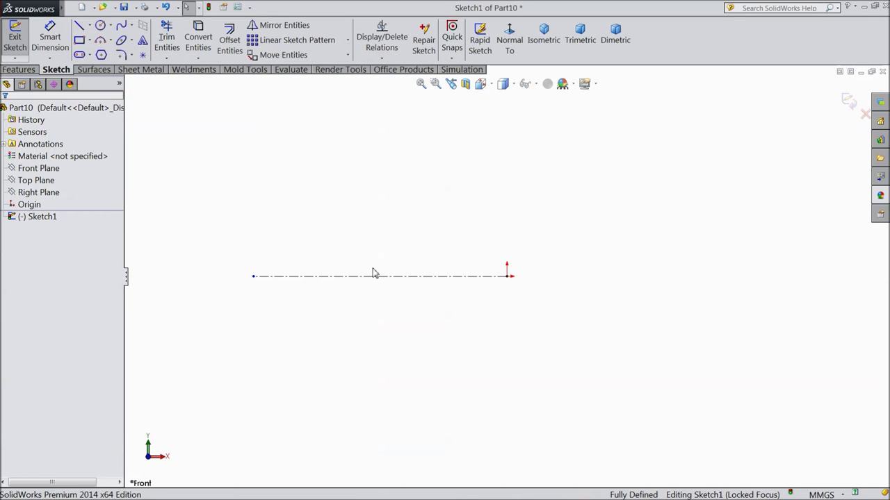
{"action": "left_click", "coordinate": [370, 276]}
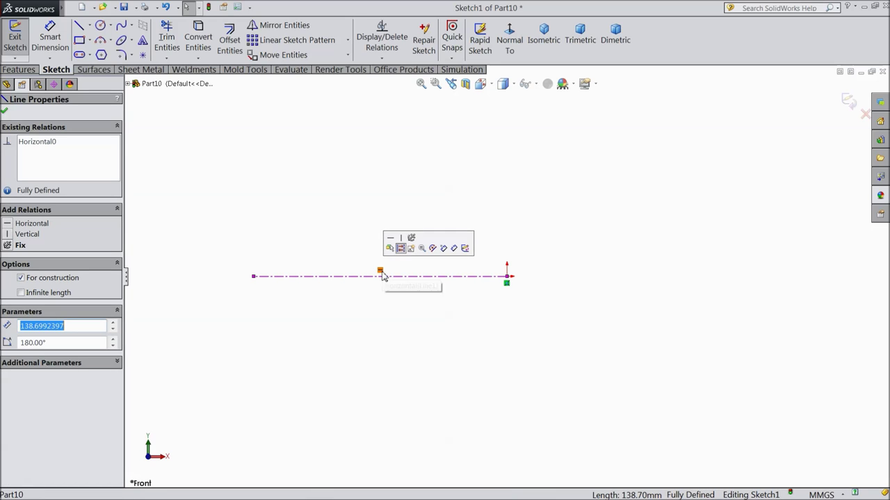
Draw connected lines up from the origin, along a long upper slope to the left, then up and across a narrow flange top.
{"action": "left_click", "coordinate": [78, 25]}
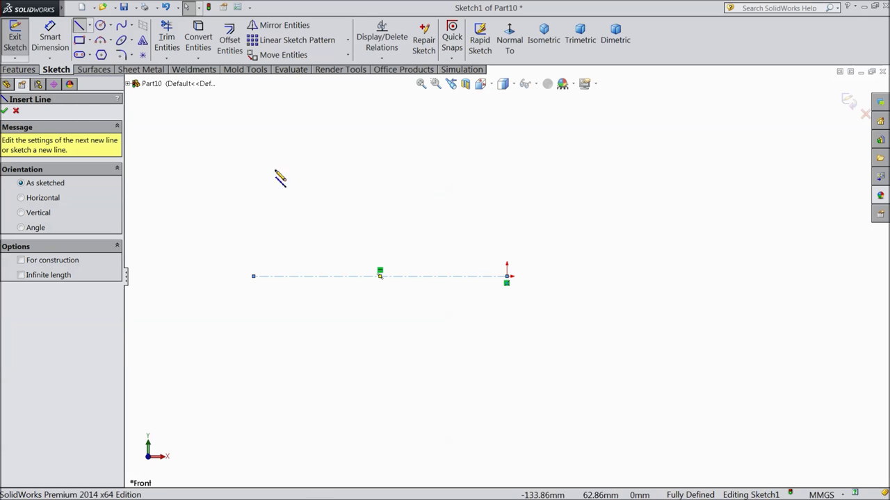
{"action": "left_click", "coordinate": [507, 276]}
{"action": "left_click", "coordinate": [507, 249]}
{"action": "left_click", "coordinate": [314, 194]}
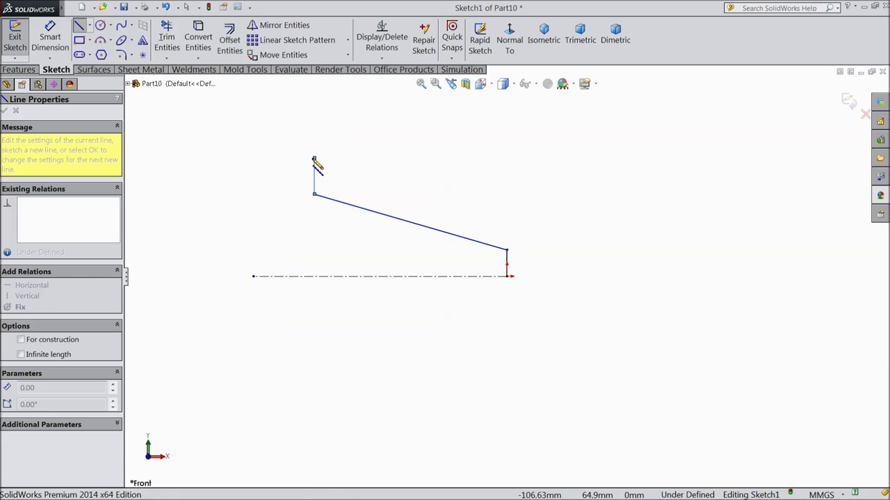
{"action": "left_click", "coordinate": [314, 158]}
{"action": "left_click", "coordinate": [299, 158]}
Close the profile with the flange's outer edge, a lower slope about 106 mm long parallel to the upper one, and a short end at the origin.
{"action": "left_click", "coordinate": [299, 209]}
{"action": "left_click", "coordinate": [484, 264]}
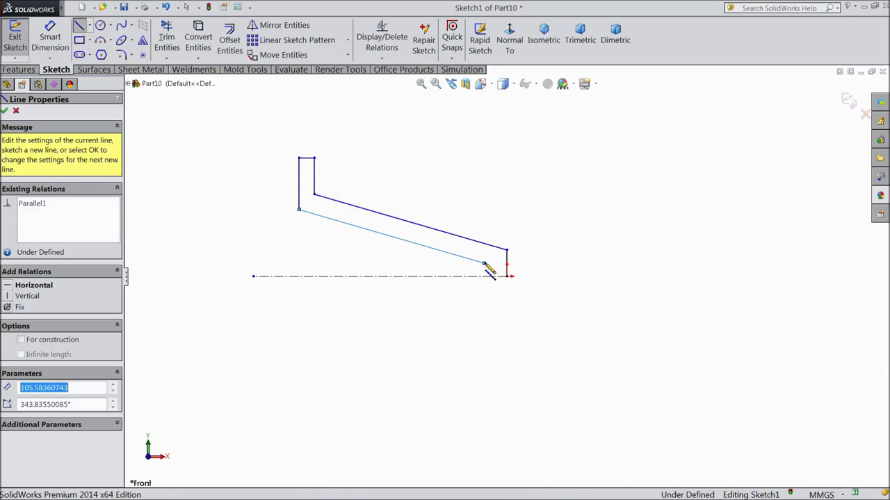
{"action": "left_click", "coordinate": [485, 276]}
{"action": "left_click", "coordinate": [507, 277]}
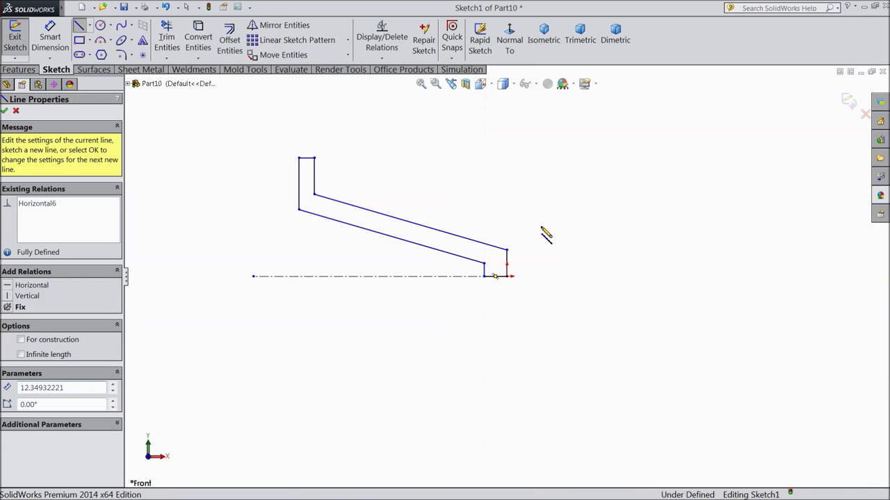
{"action": "right_click", "coordinate": [542, 125]}
{"action": "left_click", "coordinate": [568, 134]}
{"action": "scroll", "coordinate": [387, 208], "scroll_direction": "down", "scroll_amount": 2}
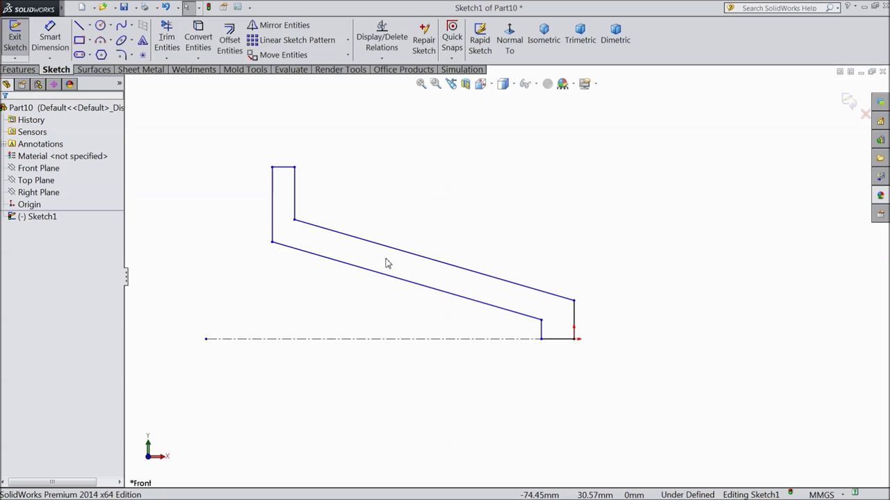
Dimension the profile's short bottom edge on the centerline to 1 mm.
{"action": "left_click", "coordinate": [62, 43]}
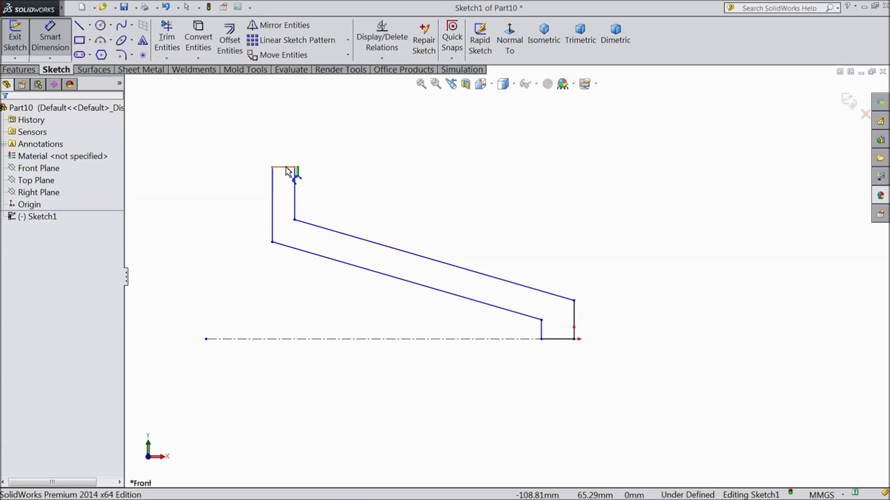
{"action": "left_click", "coordinate": [562, 346]}
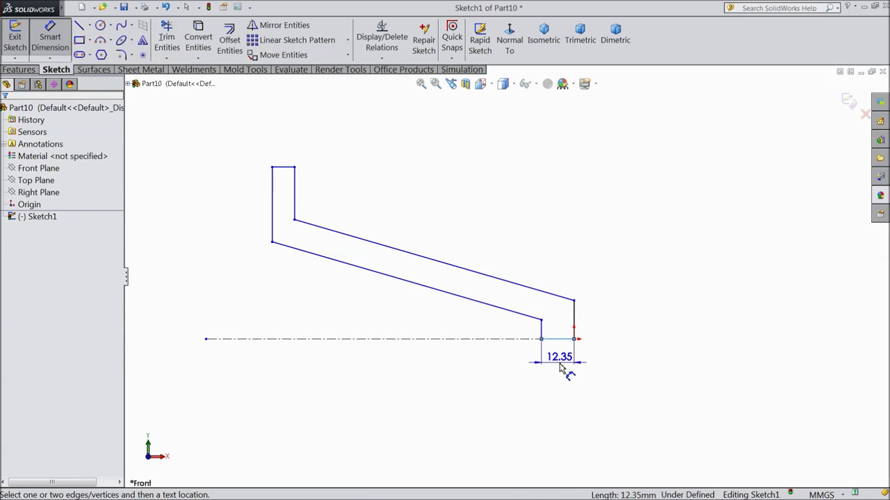
{"action": "left_click", "coordinate": [563, 363]}
{"action": "type", "text": "1"}
{"action": "key", "text": "Return"}
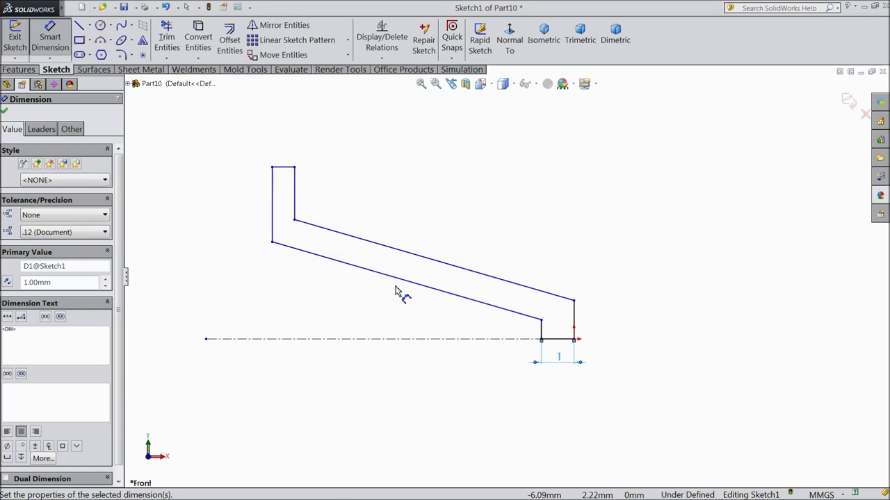
Dimension the height from the centerline to the flange's top edge as 5 mm.
{"action": "left_click", "coordinate": [283, 170]}
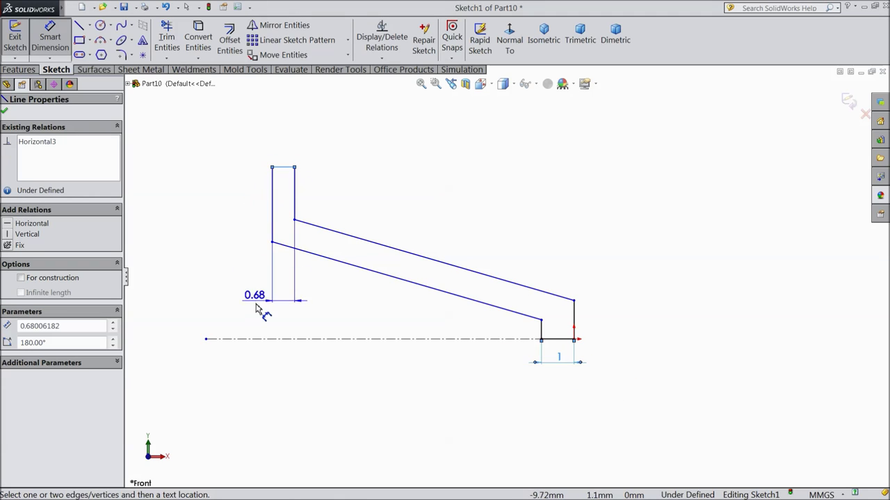
{"action": "left_click", "coordinate": [244, 339]}
{"action": "left_click", "coordinate": [178, 258]}
{"action": "type", "text": "5"}
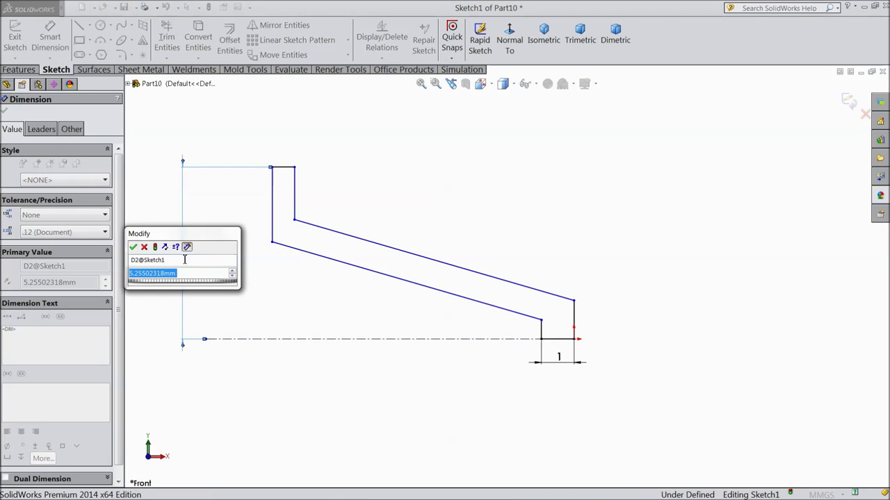
{"action": "left_click", "coordinate": [133, 248]}
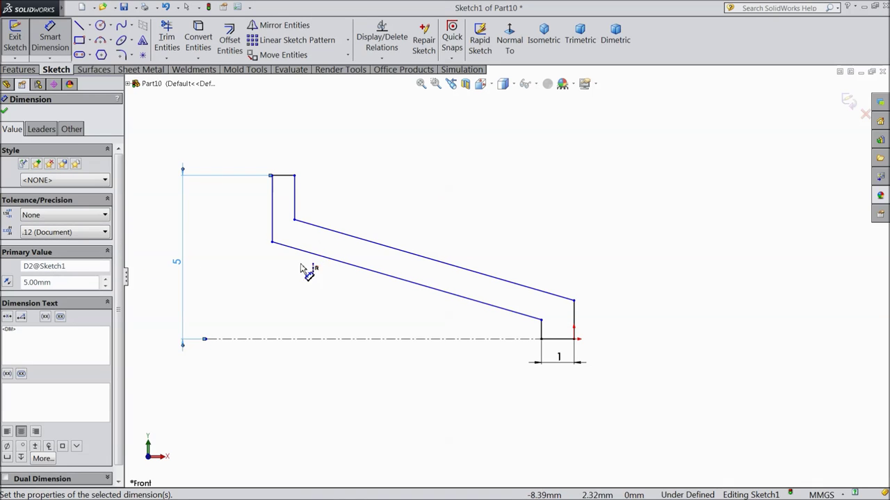
Check the existing relations between the two sloped lines.
{"action": "left_click", "coordinate": [50, 38]}
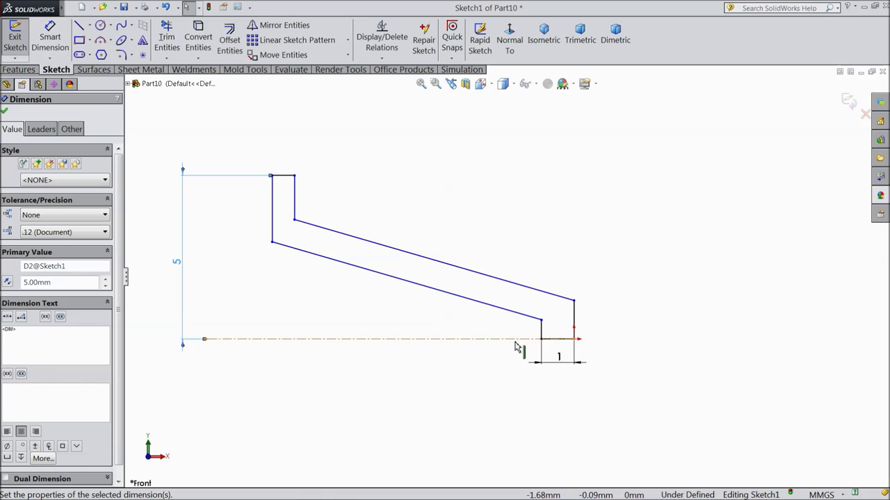
{"action": "left_click", "coordinate": [479, 303]}
{"action": "left_click", "coordinate": [479, 305], "text": "ctrl"}
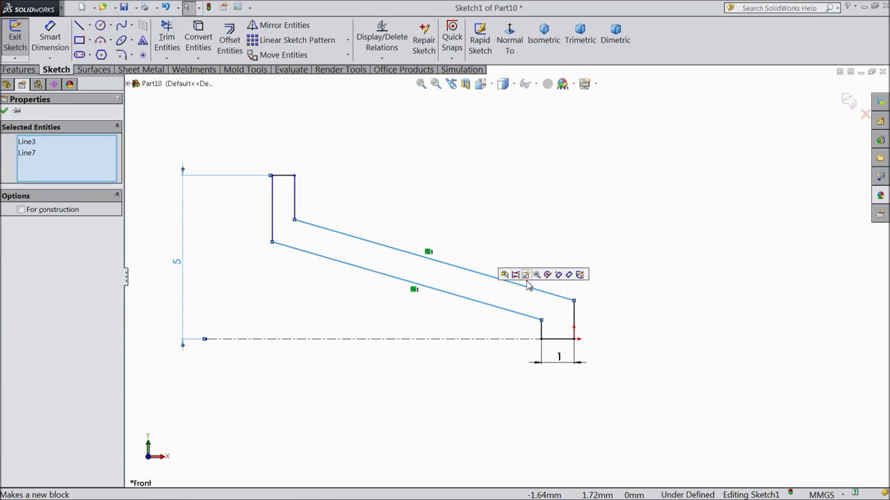
{"action": "left_click", "coordinate": [382, 187]}
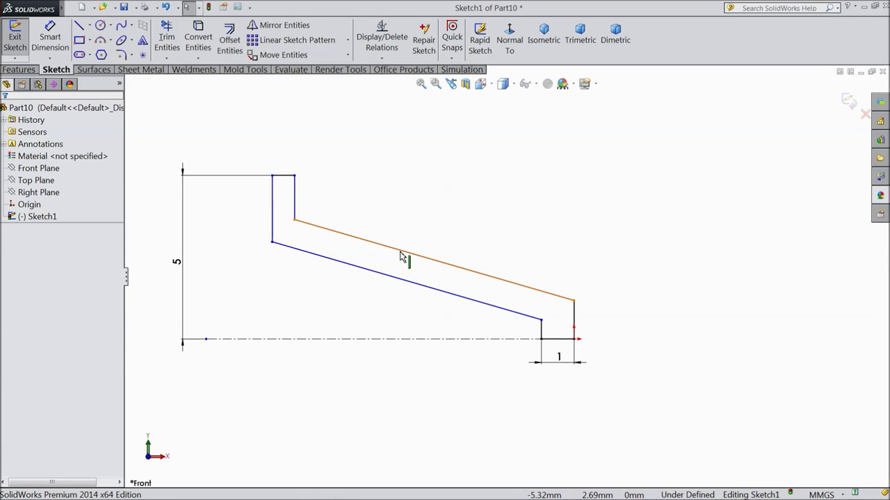
{"action": "left_click", "coordinate": [407, 253]}
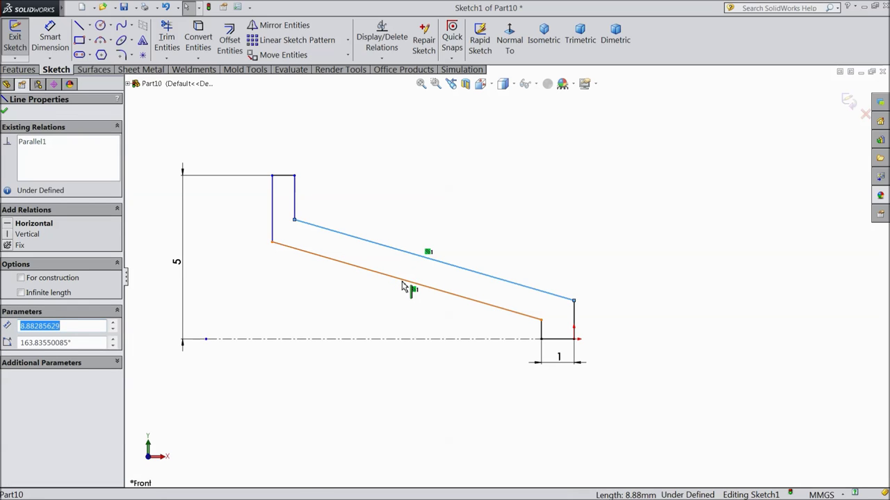
{"action": "left_click", "coordinate": [402, 284], "text": "ctrl"}
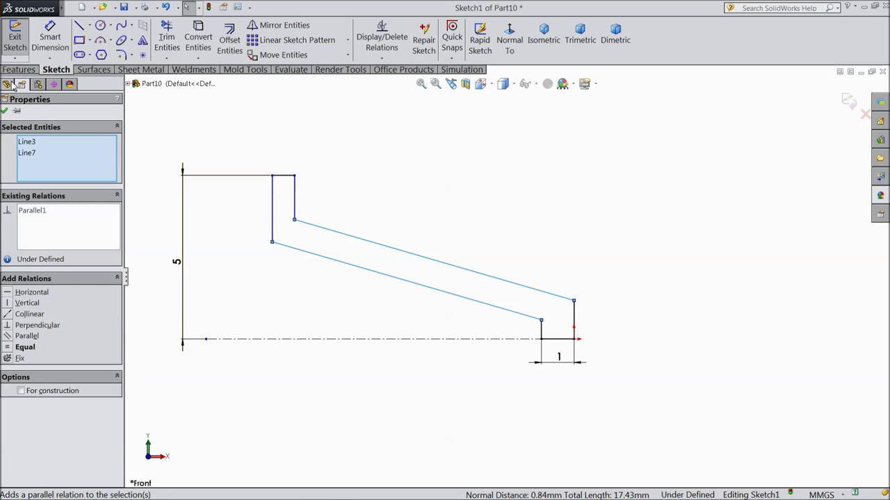
Dimension the wall thickness between the two sloped lines as 0.75 mm.
{"action": "left_click", "coordinate": [54, 46]}
{"action": "left_click", "coordinate": [351, 265]}
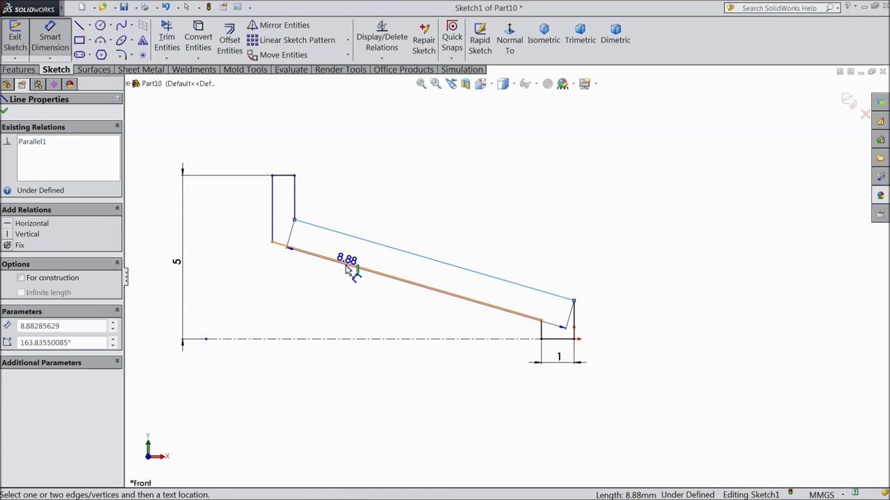
{"action": "left_click", "coordinate": [343, 235]}
{"action": "left_click", "coordinate": [344, 259]}
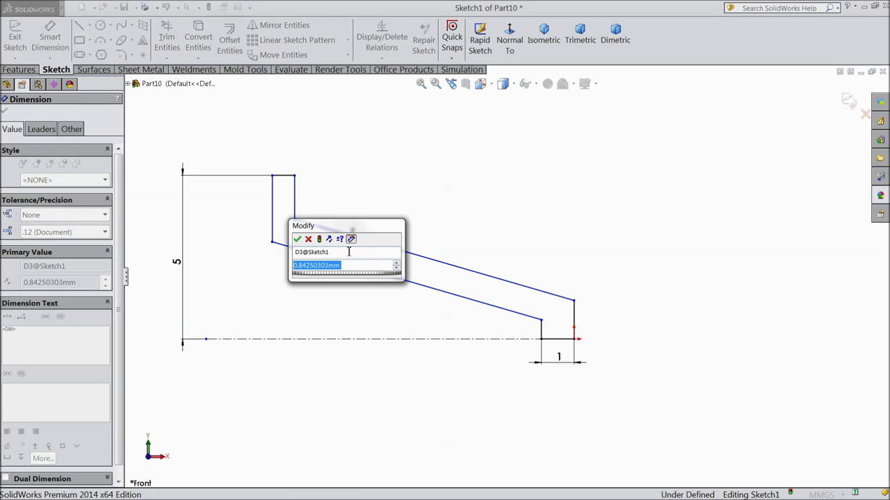
{"action": "type", "text": "0.75"}
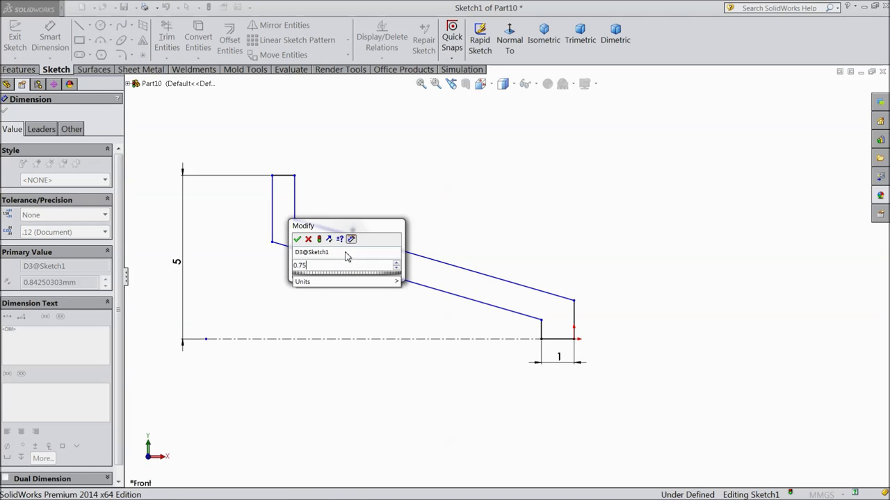
{"action": "left_click", "coordinate": [299, 239]}
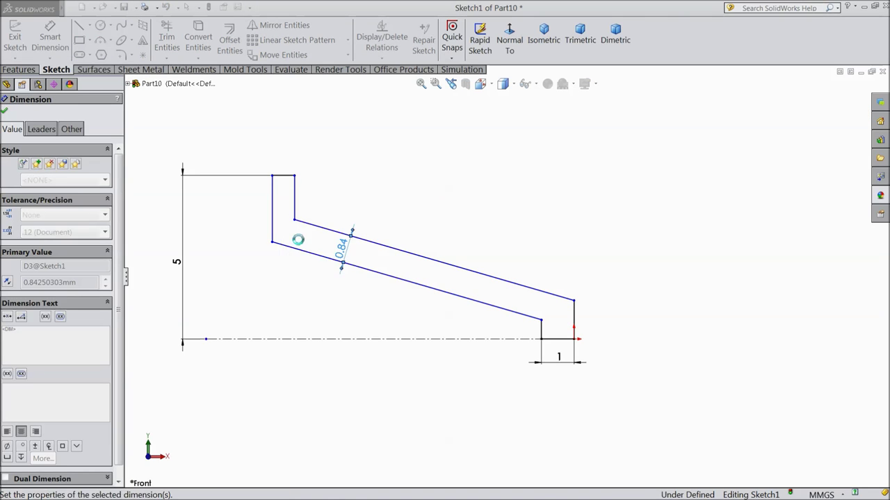
Dimension the flange's top edge to a width of 0.5 mm.
{"action": "left_click", "coordinate": [282, 176]}
{"action": "left_click", "coordinate": [281, 136]}
{"action": "type", "text": "0.5"}
{"action": "left_click", "coordinate": [232, 129]}
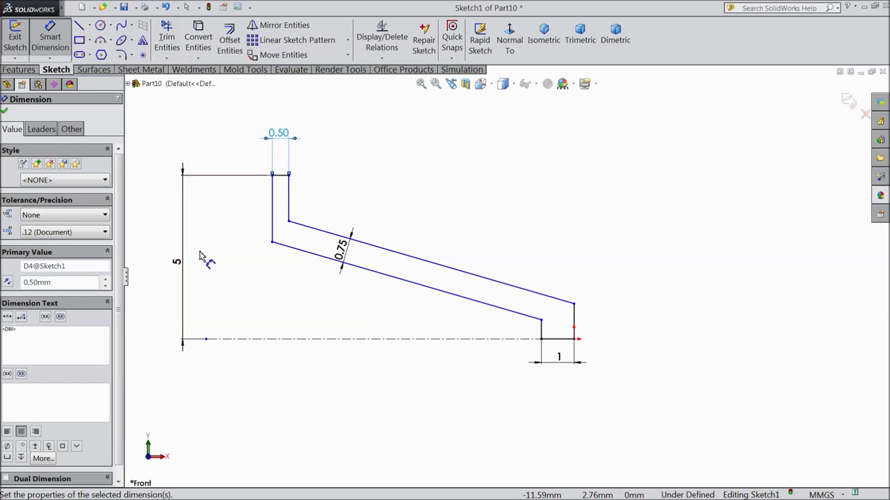
{"action": "left_click", "coordinate": [5, 113]}
Dimension the profile's right vertical edge to 2 mm and raise the flange's inner corner to about 3.98 mm above the centerline.
{"action": "left_click_drag", "start_coordinate": [573, 306], "coordinate": [574, 266]}
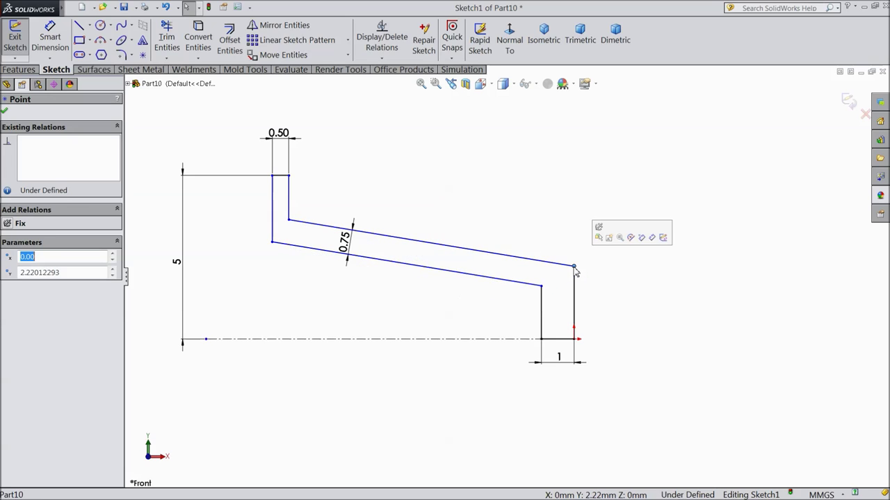
{"action": "left_click", "coordinate": [63, 49]}
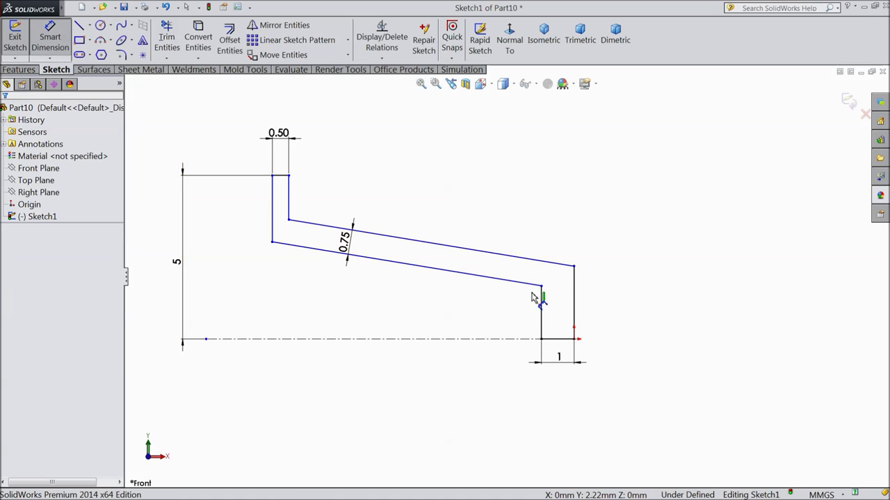
{"action": "left_click", "coordinate": [576, 307]}
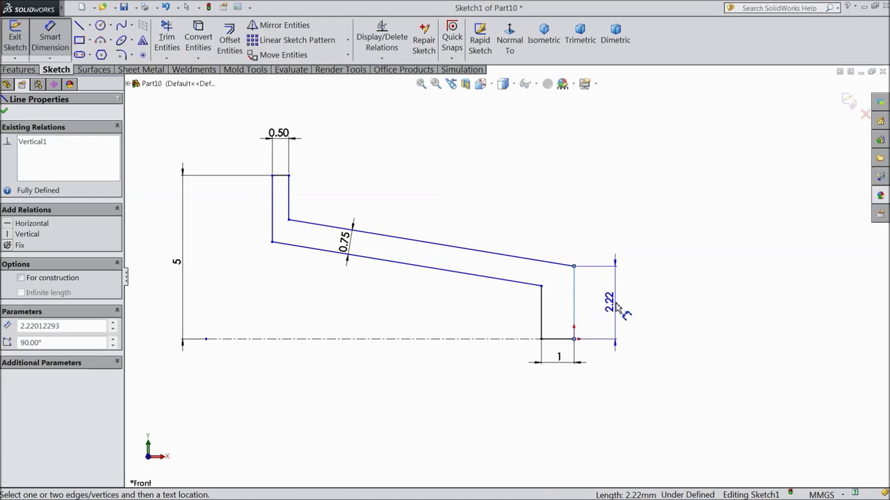
{"action": "left_click", "coordinate": [622, 304]}
{"action": "type", "text": "2"}
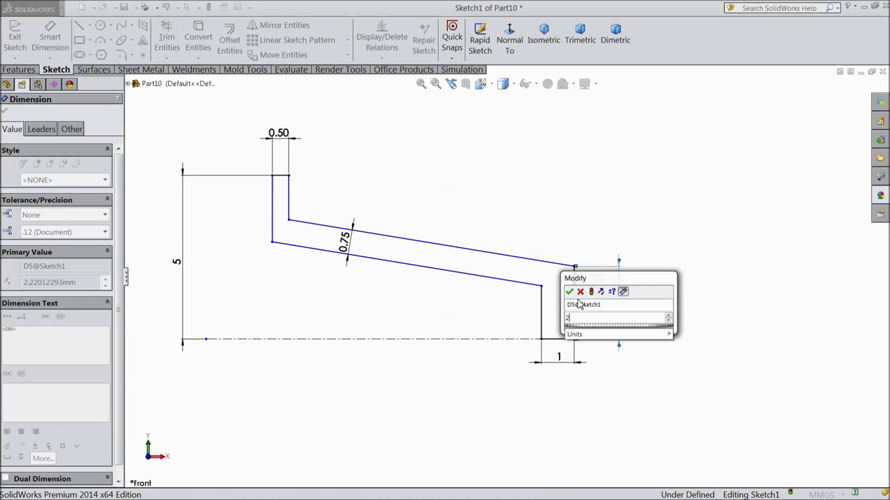
{"action": "key", "text": "Return"}
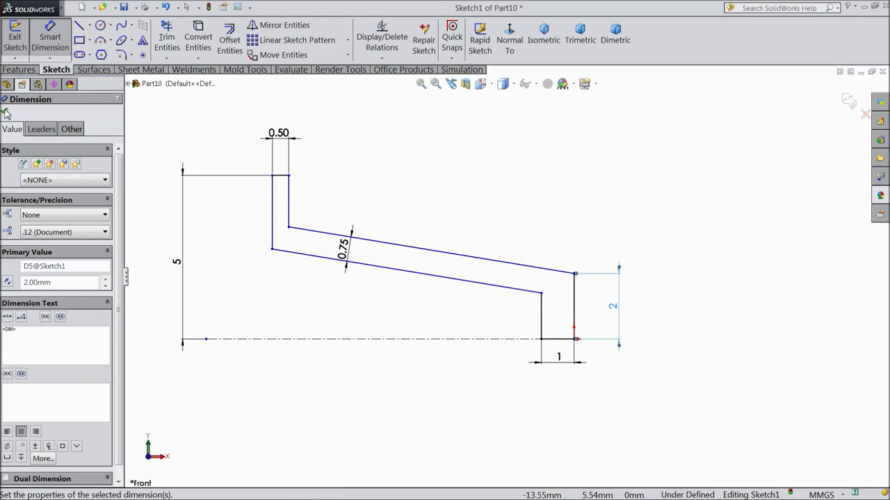
{"action": "left_click", "coordinate": [5, 112]}
{"action": "left_click", "coordinate": [290, 228]}
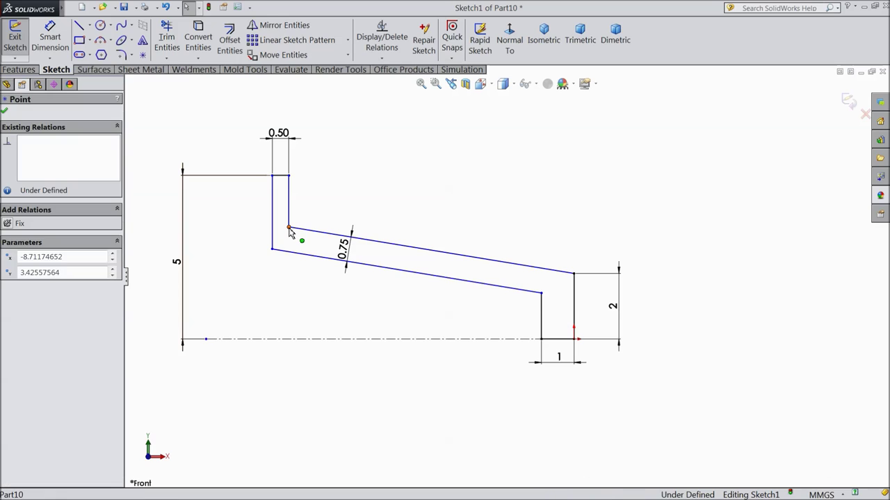
{"action": "left_click_drag", "start_coordinate": [290, 225], "coordinate": [291, 215]}
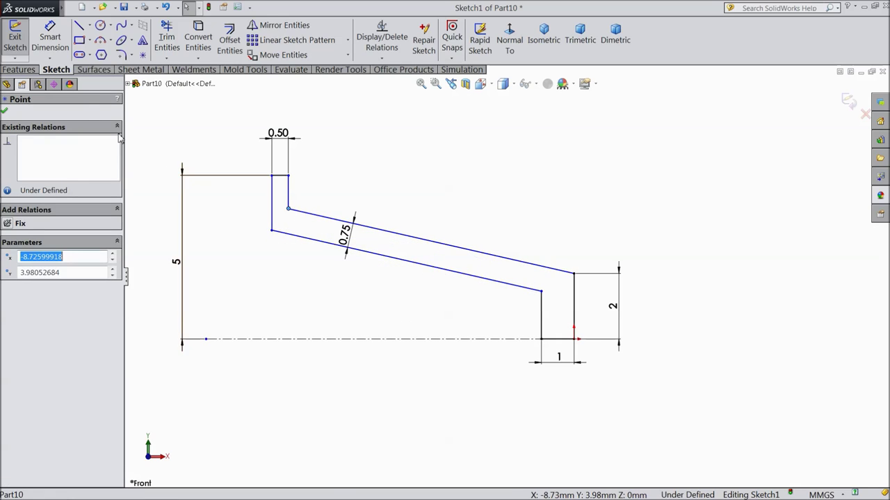
Dimension the profile's overall length as 14 mm and move the 5 mm height dimension clear of the profile's left side.
{"action": "key", "text": "d"}
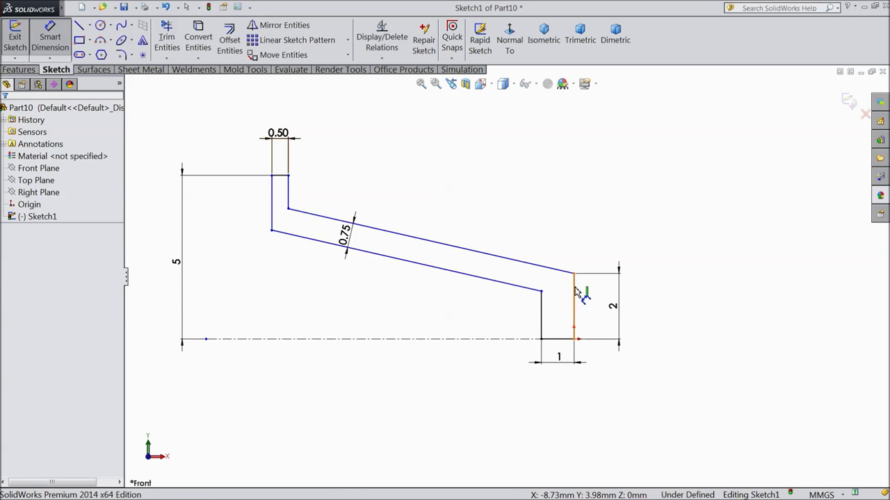
{"action": "left_click", "coordinate": [574, 292]}
{"action": "left_click", "coordinate": [271, 202]}
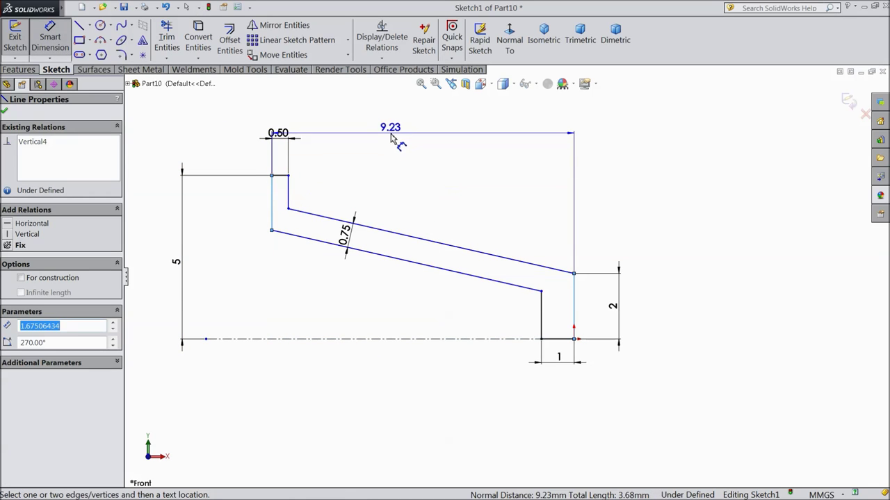
{"action": "left_click", "coordinate": [391, 111]}
{"action": "type", "text": "14"}
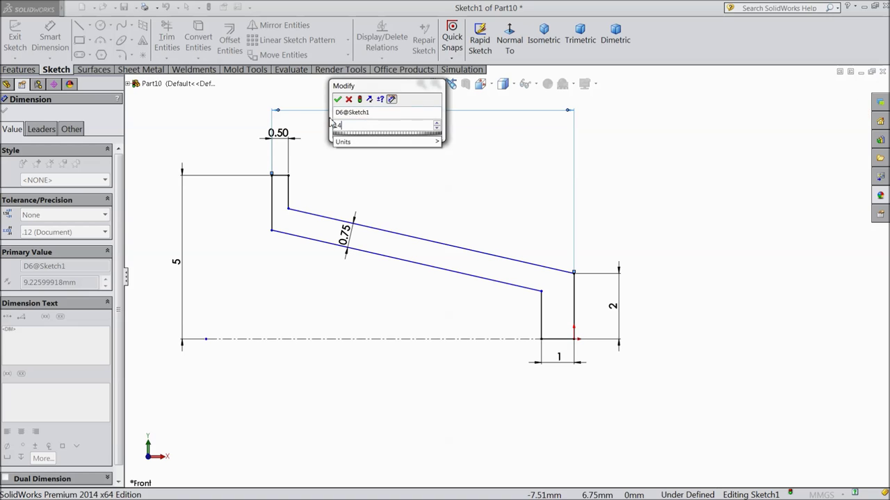
{"action": "left_click", "coordinate": [338, 101]}
{"action": "key", "text": "f"}
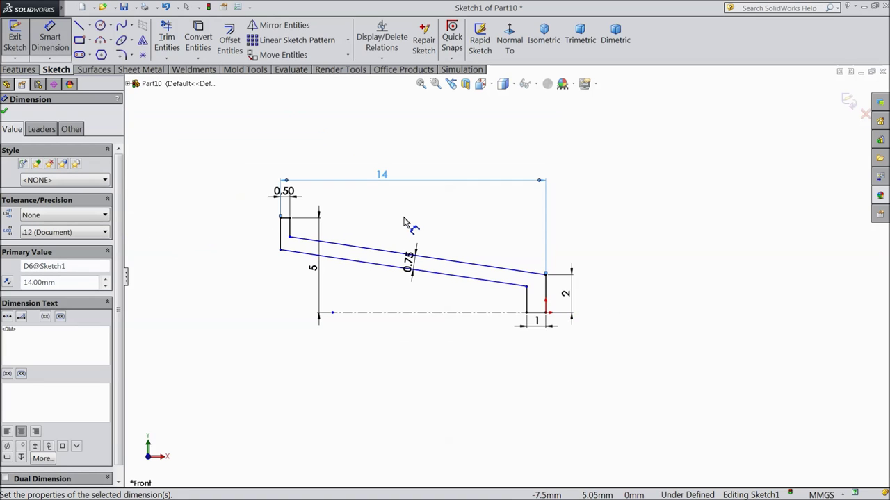
{"action": "left_click_drag", "start_coordinate": [341, 288], "coordinate": [216, 278]}
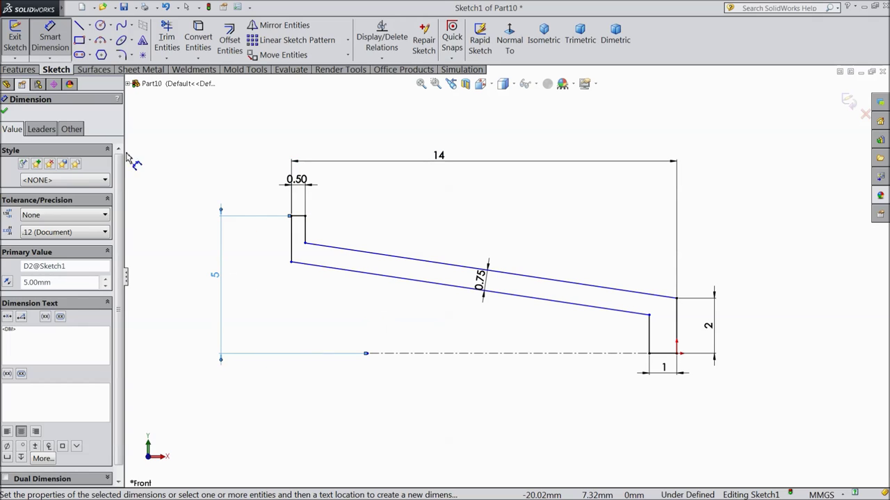
{"action": "left_click", "coordinate": [4, 112]}
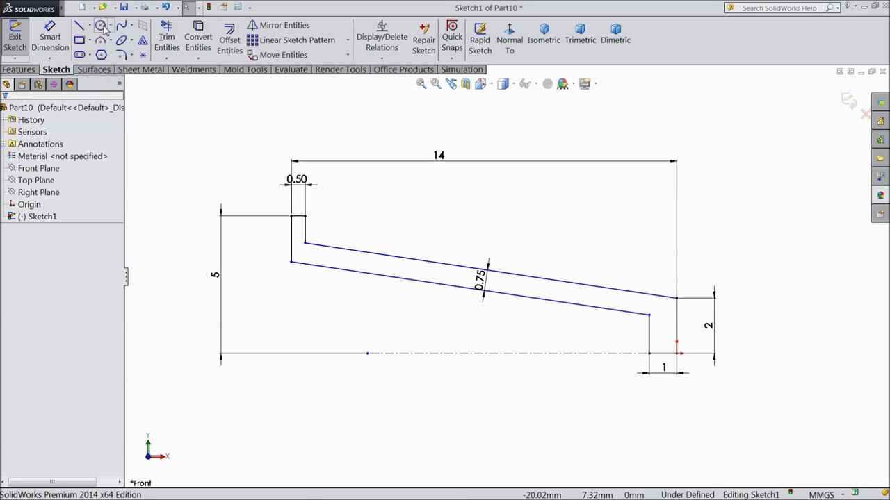
Sketch two circles side by side above the upper sloped line, the right about 0.42 mm and the left about 0.52 mm in radius.
{"action": "left_click", "coordinate": [100, 26]}
{"action": "left_click", "coordinate": [494, 242]}
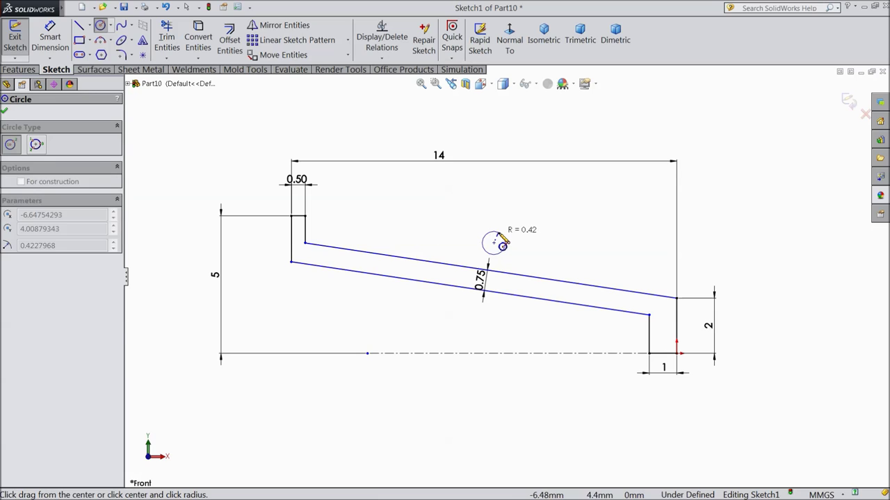
{"action": "left_click", "coordinate": [499, 235]}
{"action": "left_click", "coordinate": [444, 251]}
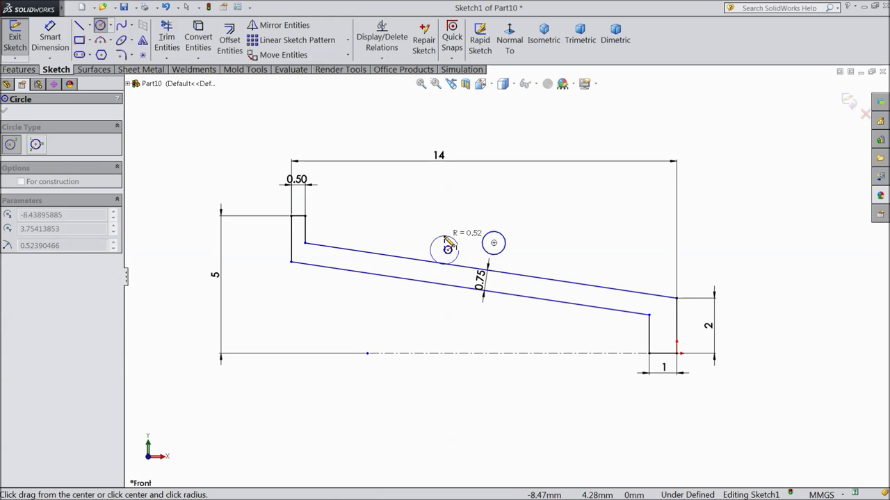
{"action": "left_click", "coordinate": [455, 239]}
Dimension the right circle's center at 4 mm above the horizontal centerline.
{"action": "left_click", "coordinate": [56, 46]}
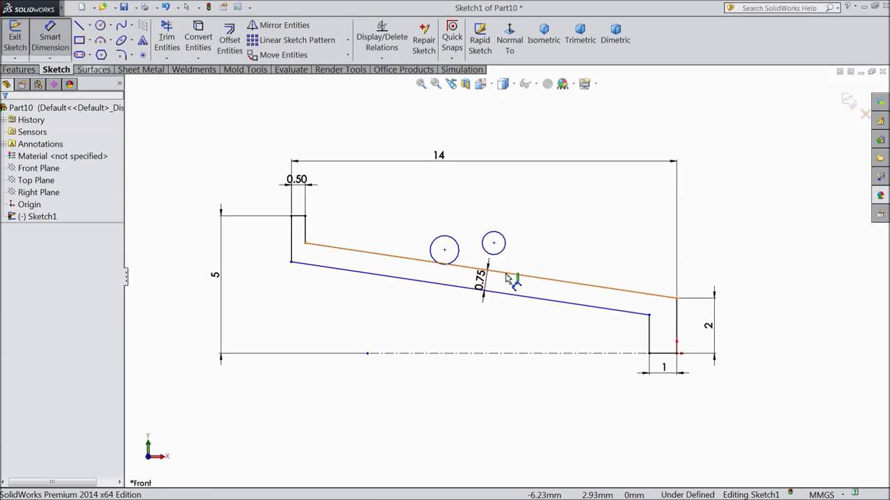
{"action": "left_click", "coordinate": [493, 244]}
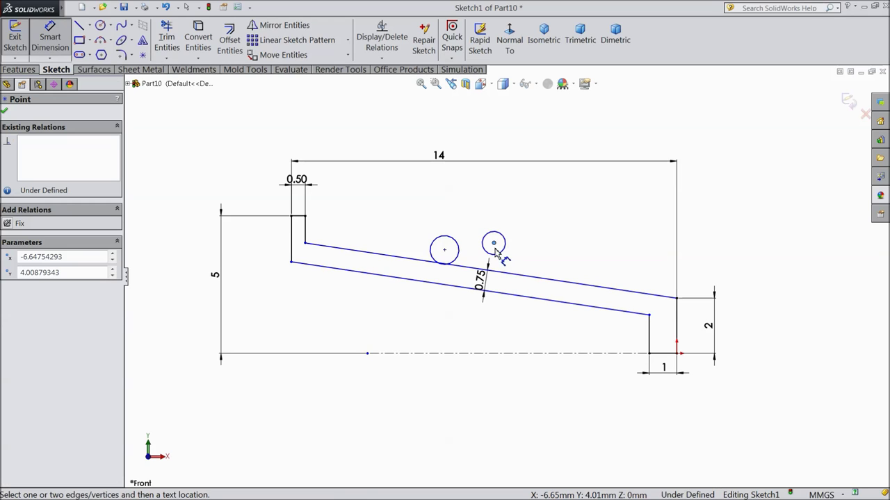
{"action": "left_click", "coordinate": [531, 354]}
{"action": "left_click", "coordinate": [758, 300]}
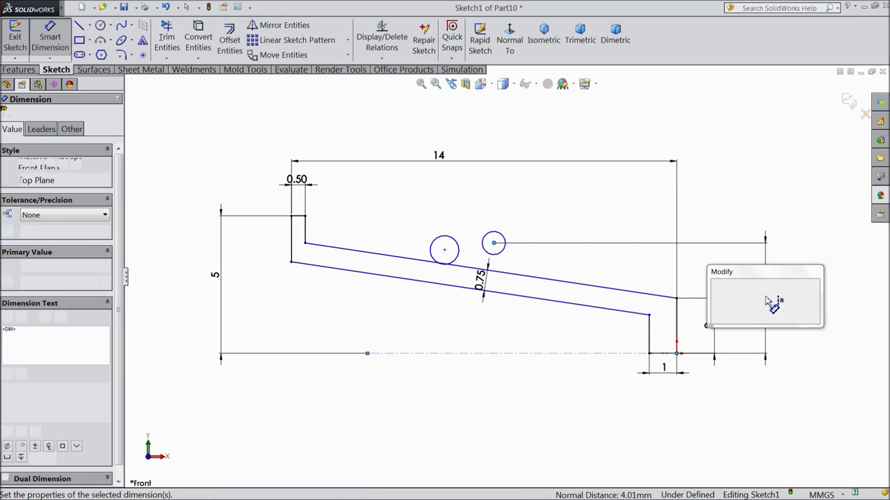
{"action": "type", "text": "4"}
{"action": "left_click", "coordinate": [716, 286]}
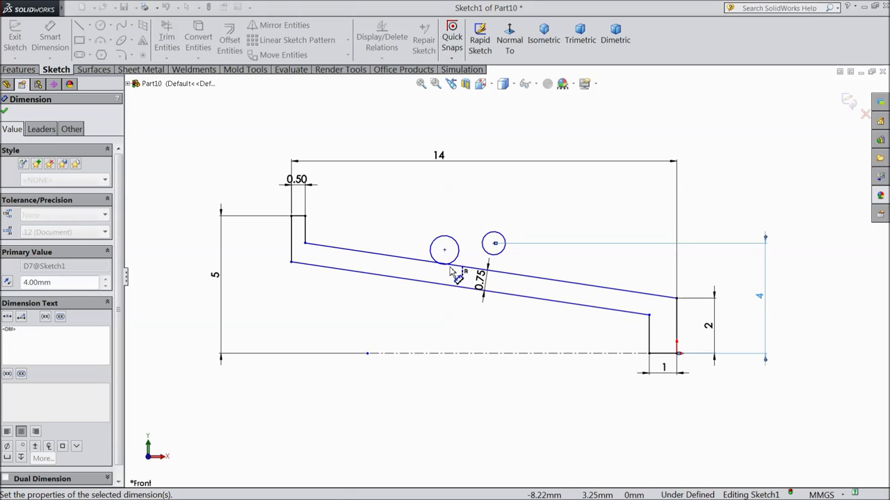
Dimension the left circle's center at 4.2 mm above the horizontal centerline.
{"action": "left_click", "coordinate": [444, 250]}
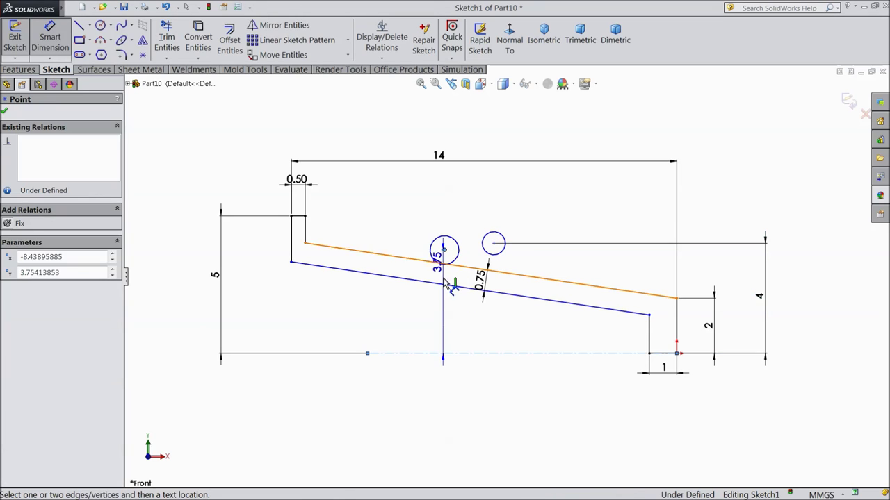
{"action": "left_click", "coordinate": [361, 313]}
{"action": "type", "text": "4.2"}
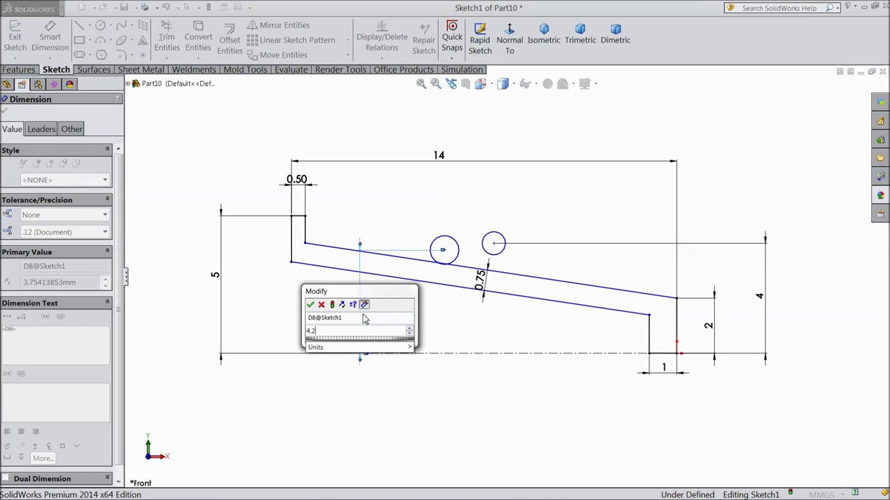
{"action": "left_click", "coordinate": [310, 305]}
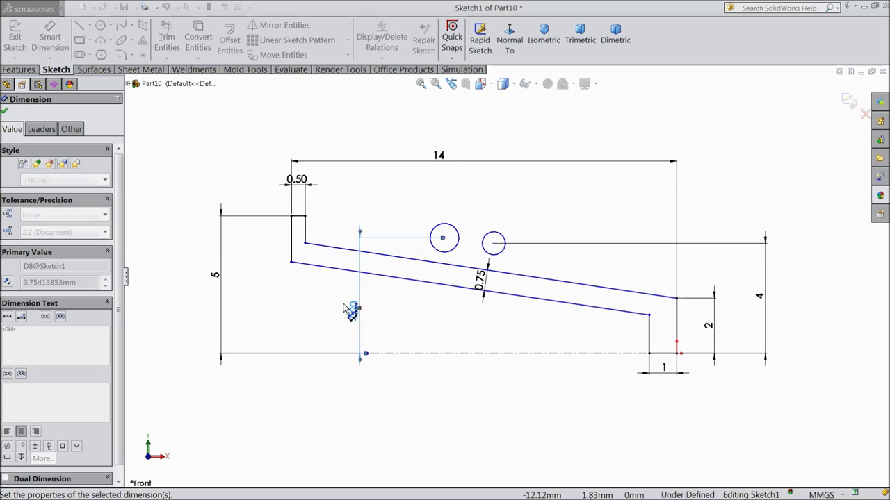
Dimension the horizontal distance between the two circle centers as 1 mm.
{"action": "left_click", "coordinate": [444, 238]}
{"action": "left_click", "coordinate": [494, 242]}
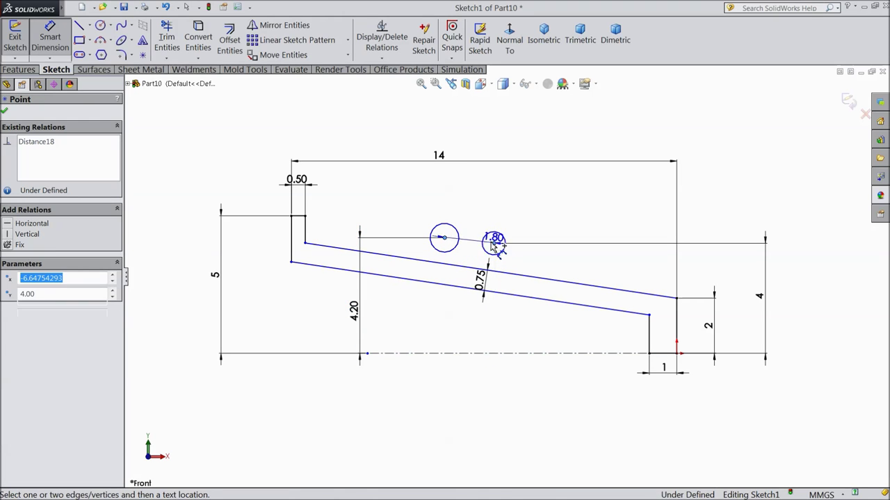
{"action": "left_click", "coordinate": [471, 211]}
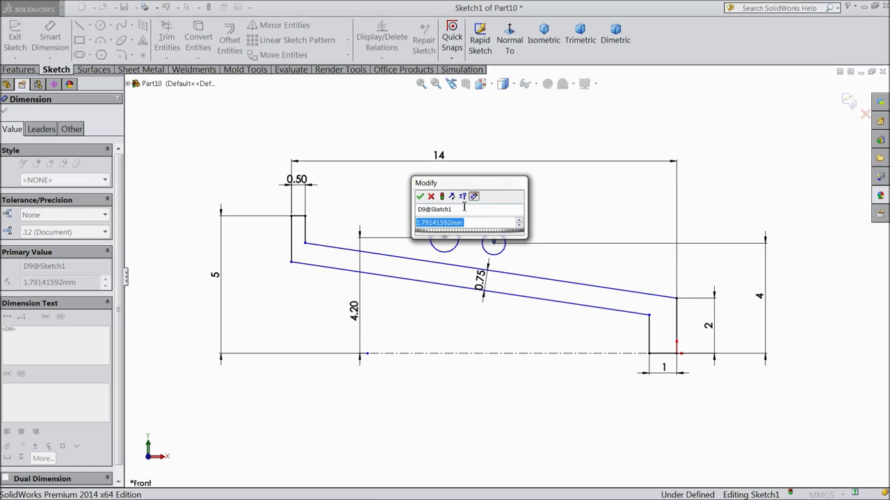
{"action": "type", "text": "1"}
{"action": "left_click", "coordinate": [420, 197]}
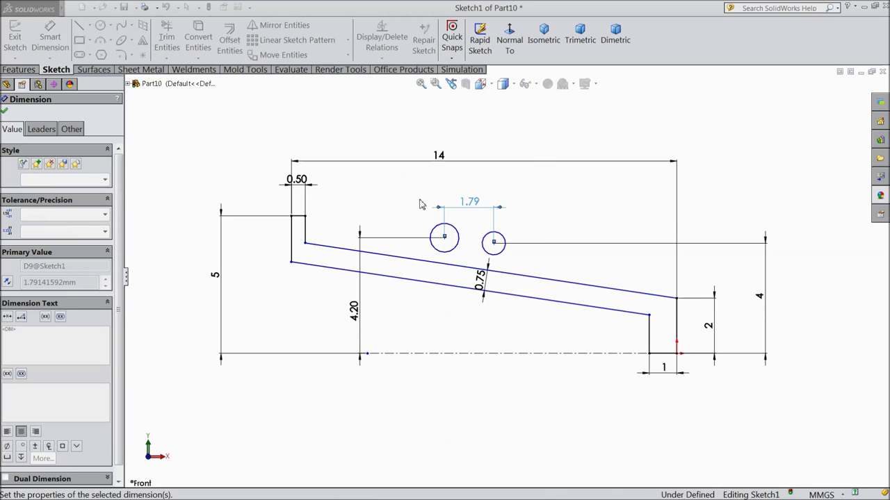
Dimension both circles to a diameter of 1 mm.
{"action": "left_click", "coordinate": [483, 241]}
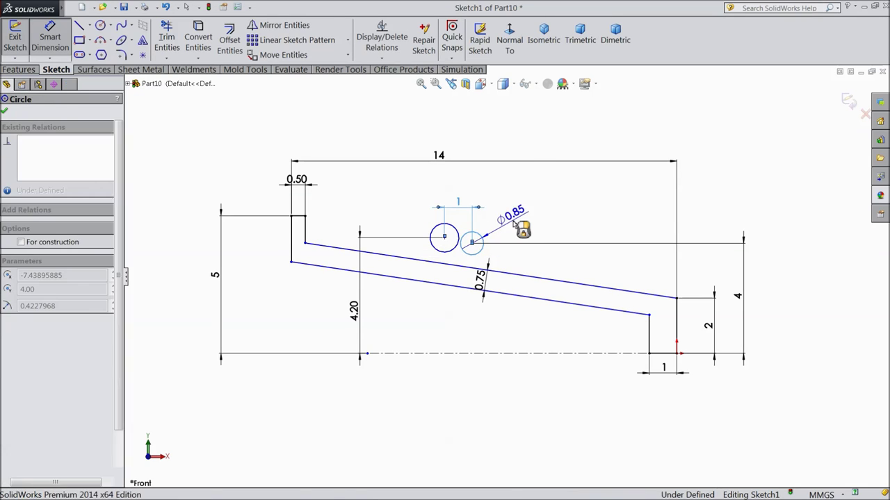
{"action": "left_click", "coordinate": [514, 226]}
{"action": "type", "text": "1"}
{"action": "key", "text": "Return"}
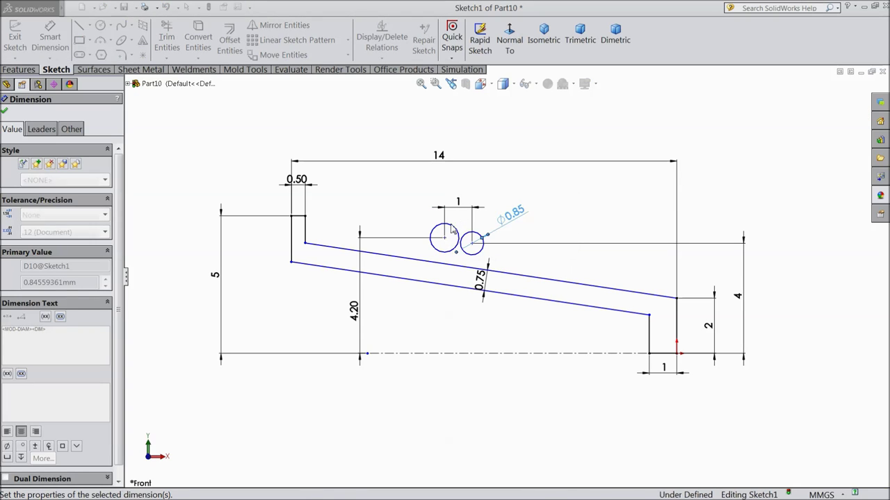
{"action": "left_click", "coordinate": [434, 248]}
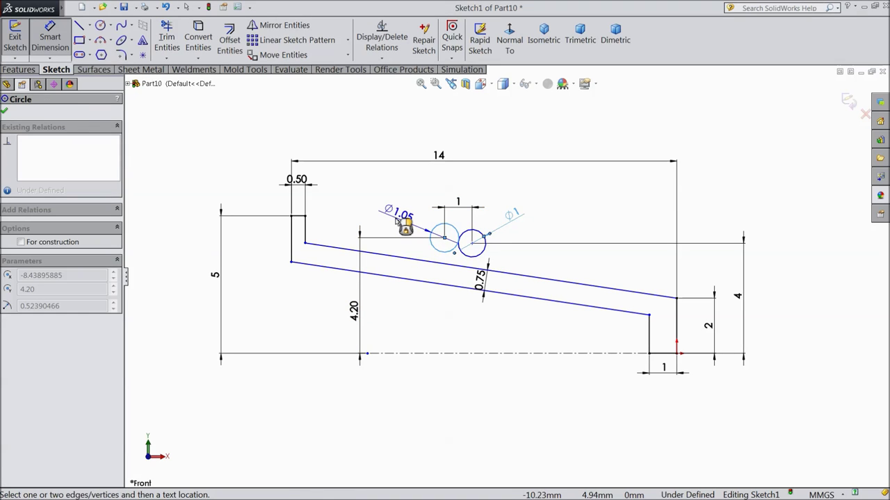
{"action": "left_click", "coordinate": [396, 223]}
{"action": "type", "text": "1"}
{"action": "left_click", "coordinate": [346, 207]}
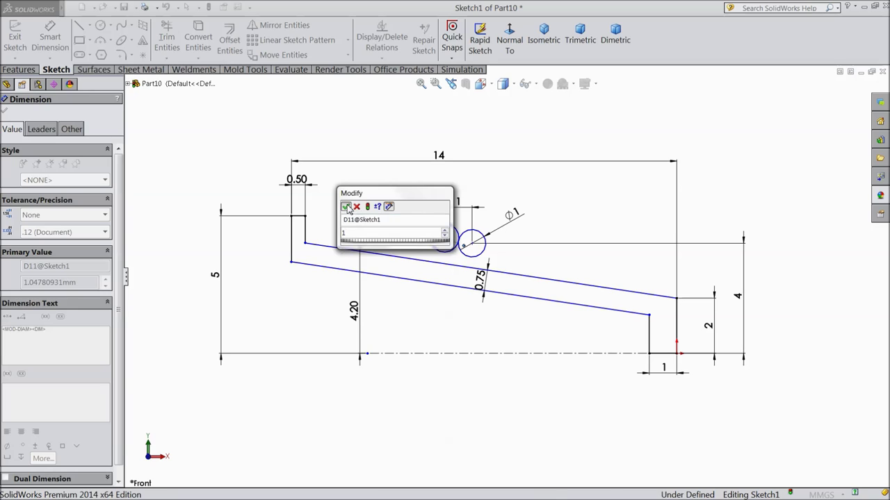
Change the horizontal spacing between the two circle centers to 2 mm.
{"action": "scroll", "coordinate": [486, 256], "scroll_direction": "down", "scroll_amount": 2}
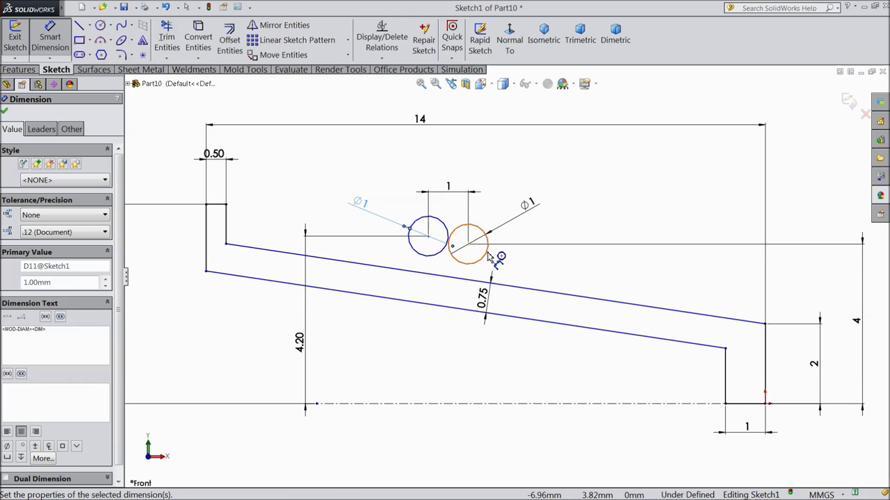
{"action": "double_click", "coordinate": [447, 186]}
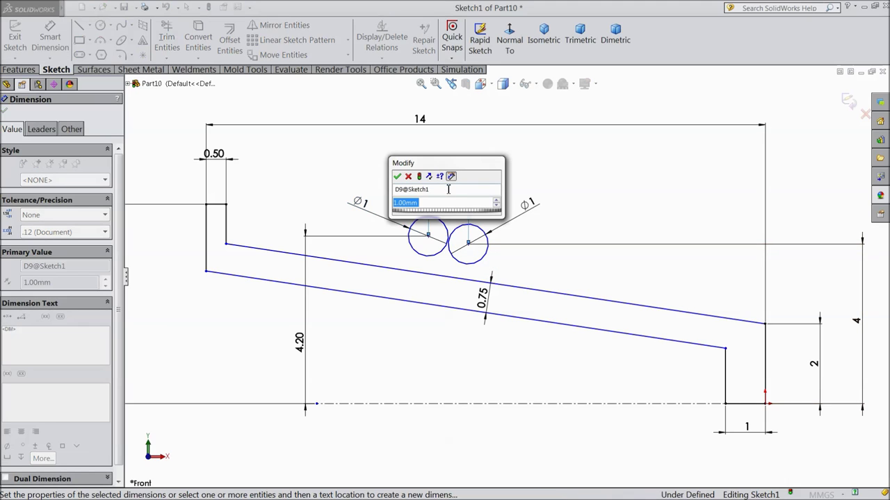
{"action": "type", "text": "2"}
{"action": "left_click", "coordinate": [397, 176]}
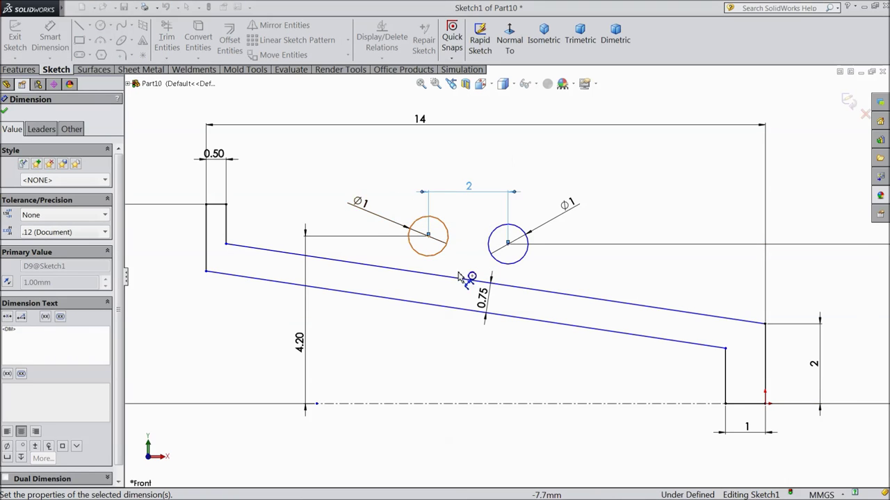
{"action": "key", "text": "f"}
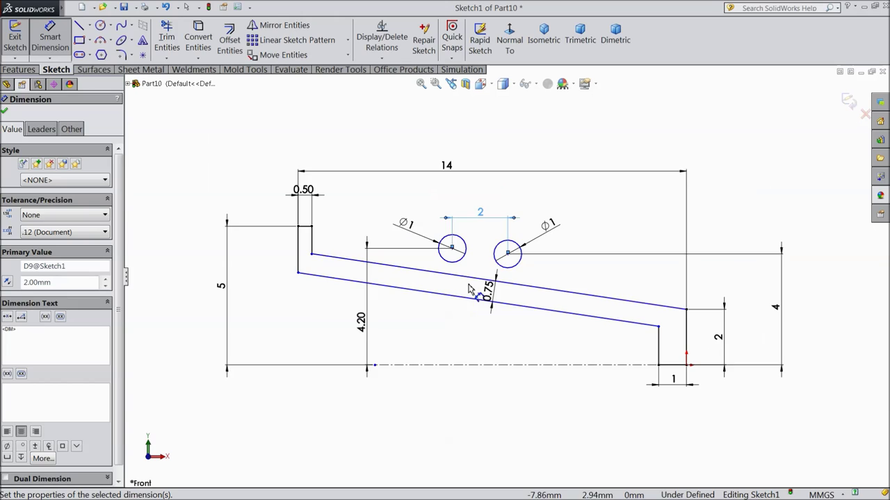
Dimension the horizontal distance from the right circle's center to the profile's right vertical edge as 7.8 mm.
{"action": "left_click", "coordinate": [508, 254]}
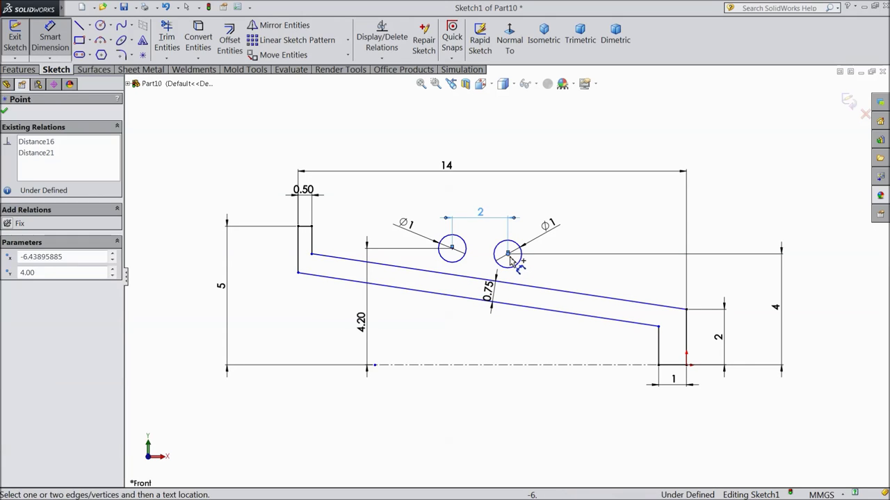
{"action": "left_click", "coordinate": [688, 338]}
{"action": "left_click", "coordinate": [586, 417]}
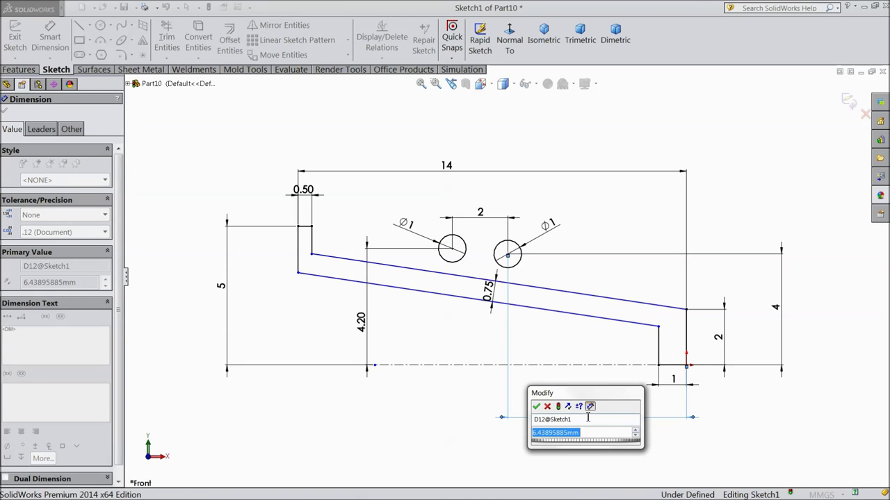
{"action": "type", "text": "7"}
{"action": "left_click", "coordinate": [536, 407]}
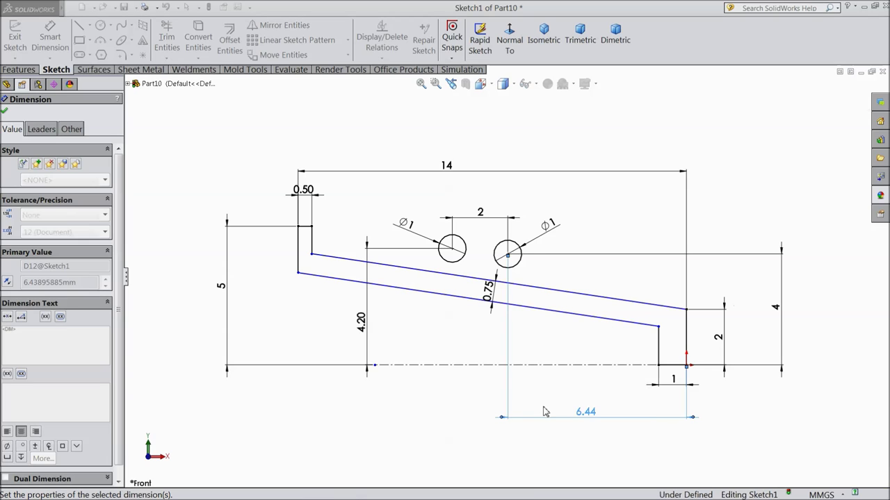
{"action": "left_click", "coordinate": [5, 113]}
Draw vertical lines from the right circle's two side points down to the upper sloped line.
{"action": "left_click", "coordinate": [84, 27]}
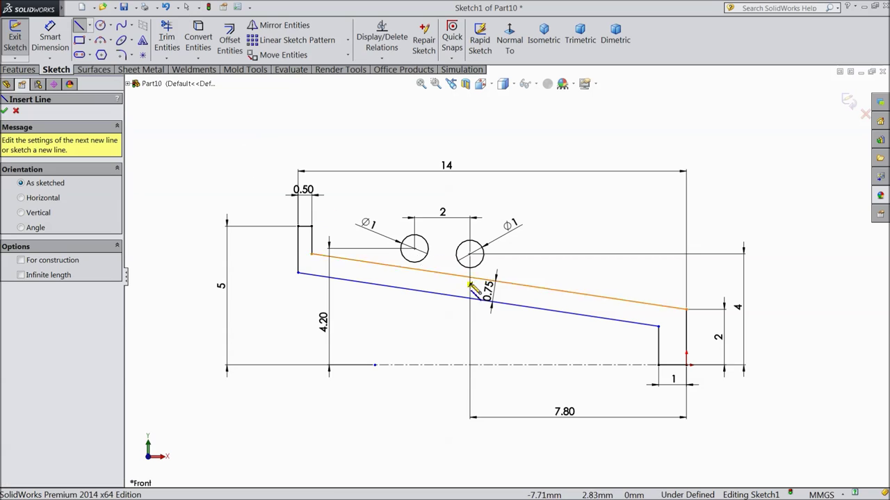
{"action": "scroll", "coordinate": [471, 291], "scroll_direction": "down", "scroll_amount": 4}
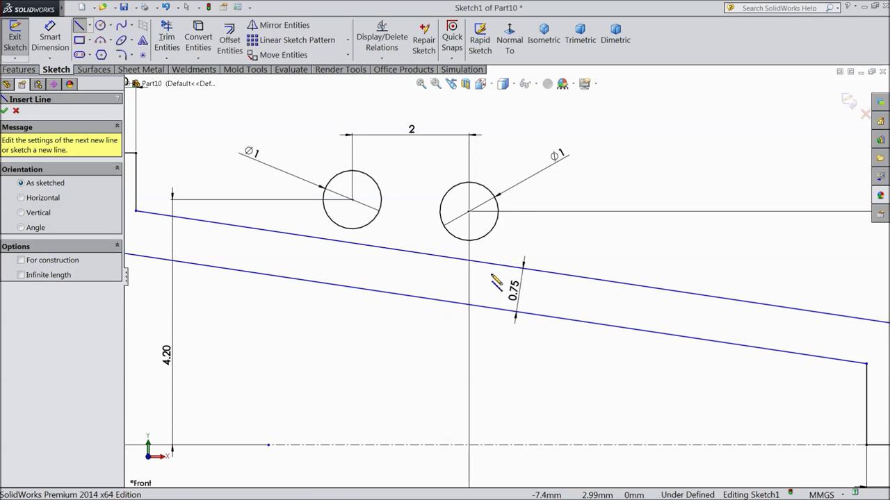
{"action": "left_click", "coordinate": [498, 212]}
{"action": "left_click", "coordinate": [497, 264]}
{"action": "right_click", "coordinate": [501, 278]}
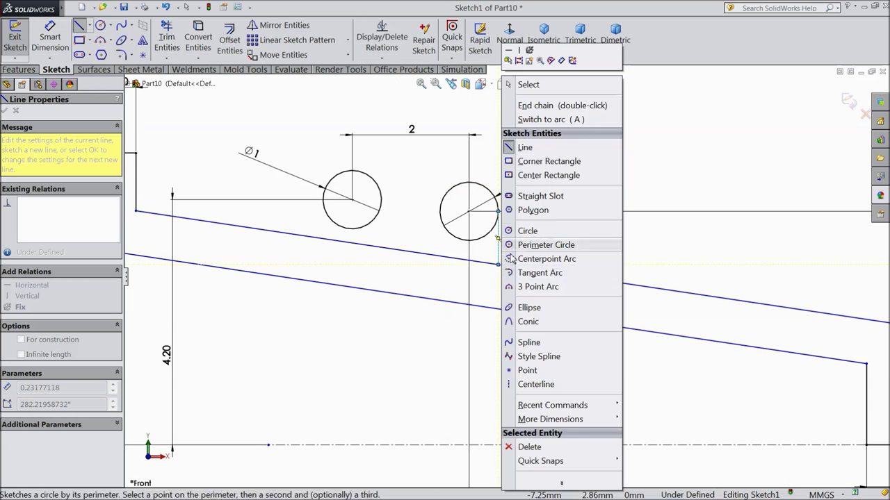
{"action": "left_click", "coordinate": [527, 85]}
{"action": "left_click", "coordinate": [80, 25]}
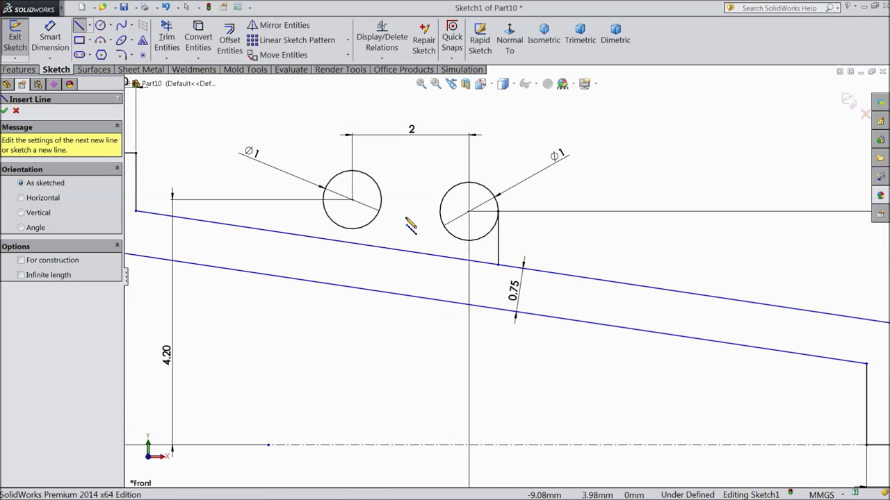
{"action": "left_click", "coordinate": [440, 212]}
{"action": "left_click", "coordinate": [440, 257]}
{"action": "right_click", "coordinate": [439, 257]}
{"action": "left_click", "coordinate": [459, 85]}
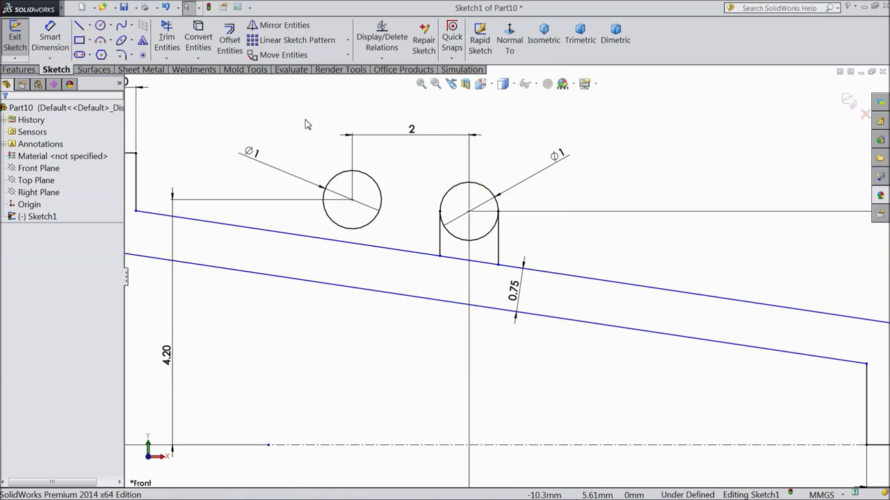
Draw vertical lines from the left circle's two side points down to the upper sloped line.
{"action": "left_click", "coordinate": [381, 200]}
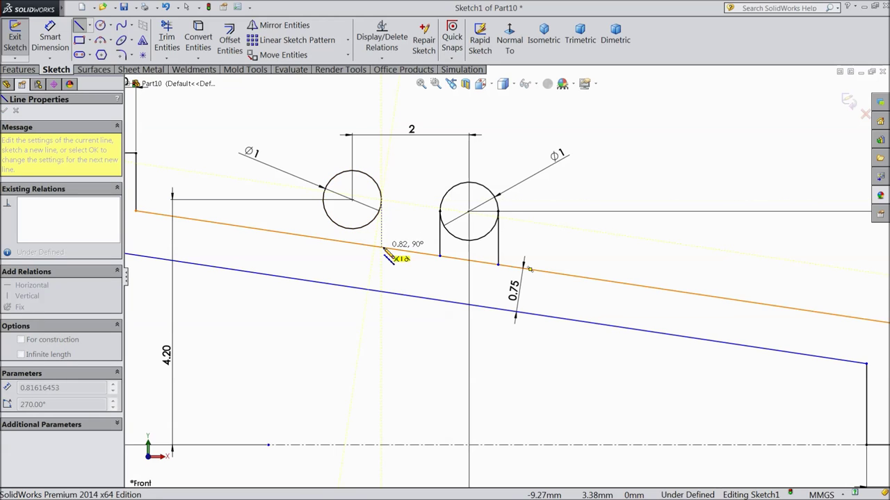
{"action": "right_click", "coordinate": [376, 257]}
{"action": "left_click", "coordinate": [405, 84]}
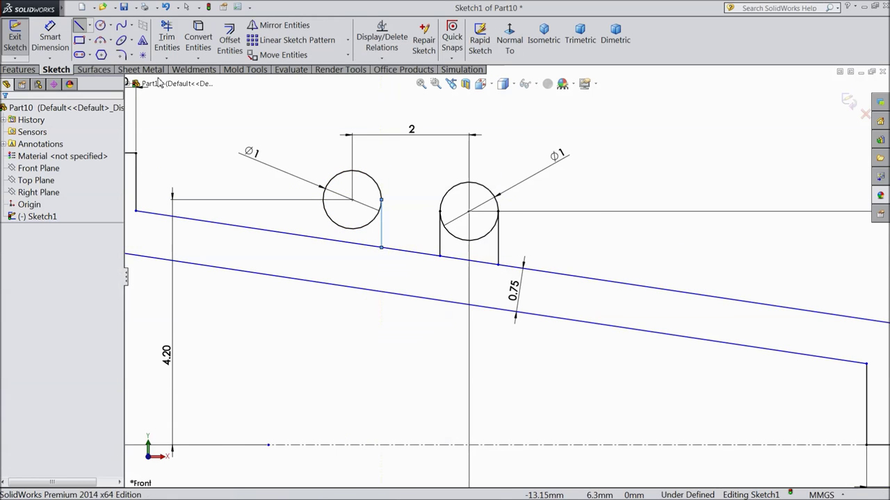
{"action": "left_click", "coordinate": [82, 27]}
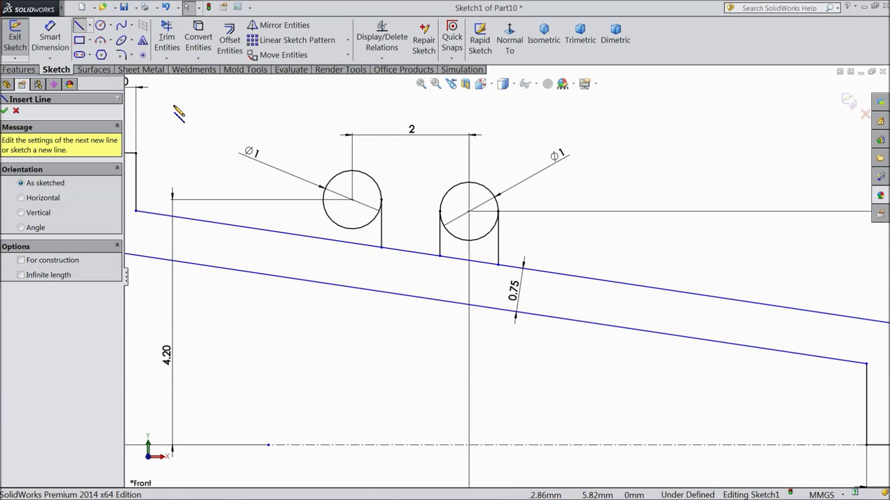
{"action": "left_click", "coordinate": [324, 201]}
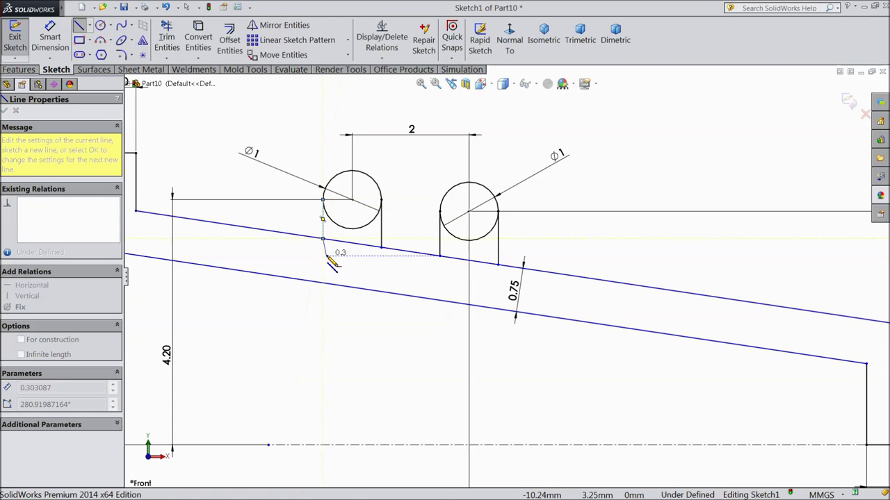
{"action": "right_click", "coordinate": [323, 233]}
{"action": "left_click", "coordinate": [353, 84]}
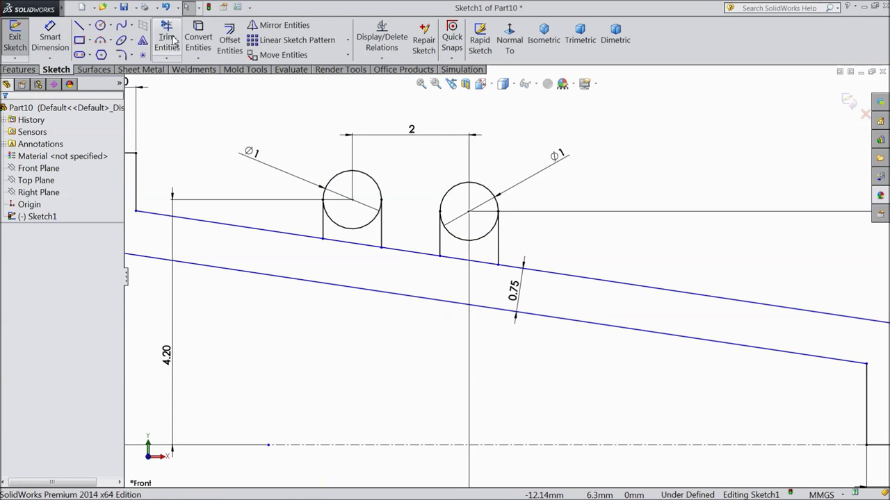
Trim away the lower halves of both circles and the upper sloped line's segments beneath them, leaving two open round-topped ribs.
{"action": "left_click", "coordinate": [167, 38]}
{"action": "left_click", "coordinate": [347, 230]}
{"action": "left_click", "coordinate": [351, 242]}
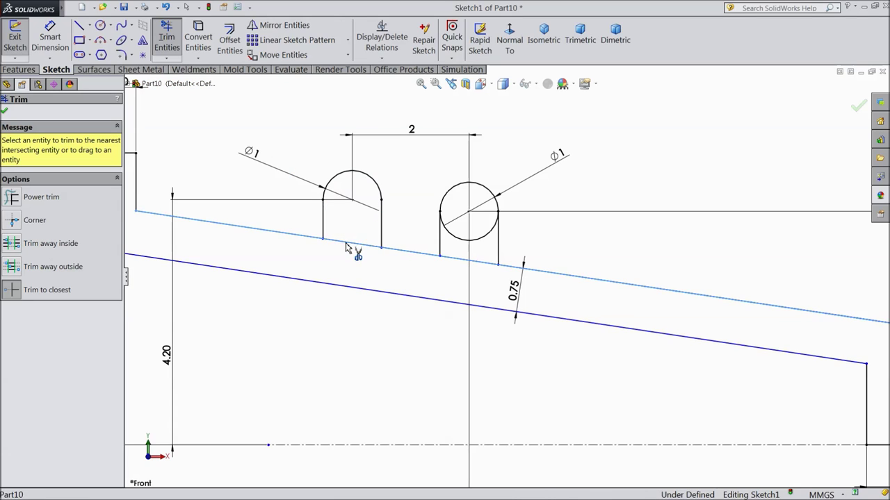
{"action": "left_click", "coordinate": [477, 239]}
{"action": "key", "text": "f"}
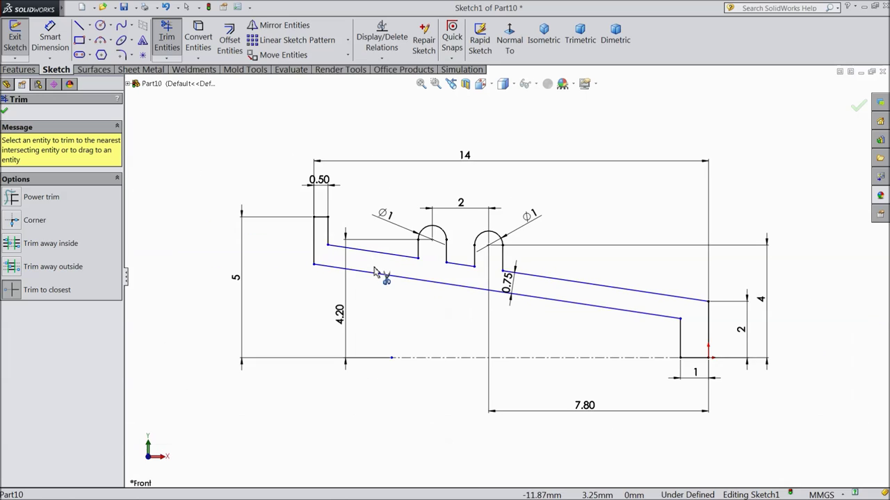
Revolve the ribbed, flanged profile 360° about the horizontal centerline into a solid.
{"action": "left_click", "coordinate": [4, 112]}
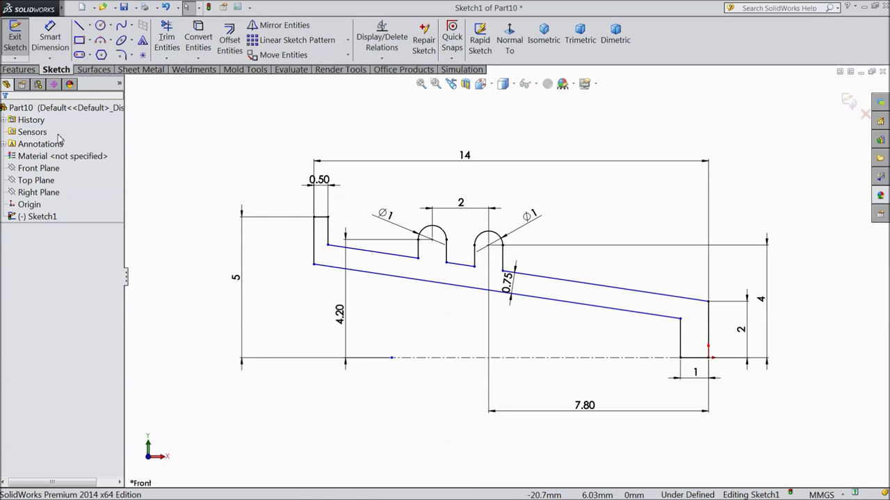
{"action": "left_click", "coordinate": [19, 70]}
{"action": "left_click", "coordinate": [61, 43]}
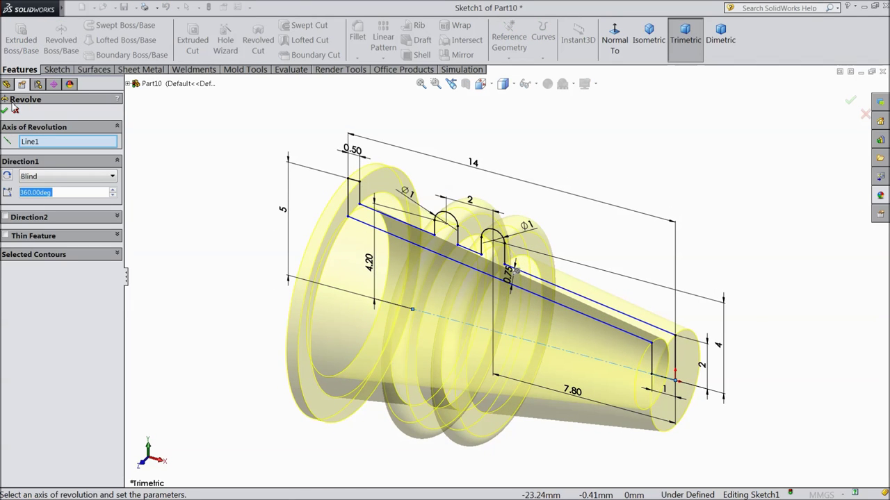
{"action": "left_click", "coordinate": [5, 112]}
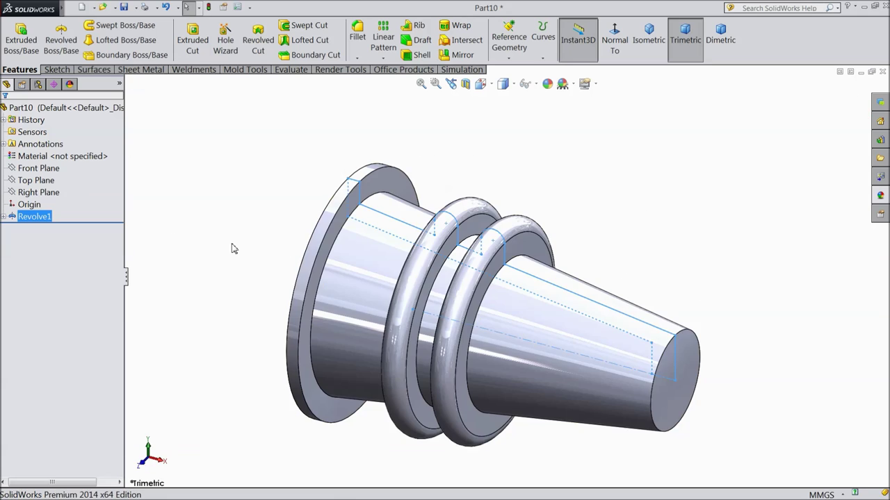
Add a 2 mm non-elliptical dome to the flat end face at the narrow tip of the tapered body.
{"action": "middle_click_drag", "start_coordinate": [329, 264], "coordinate": [427, 316]}
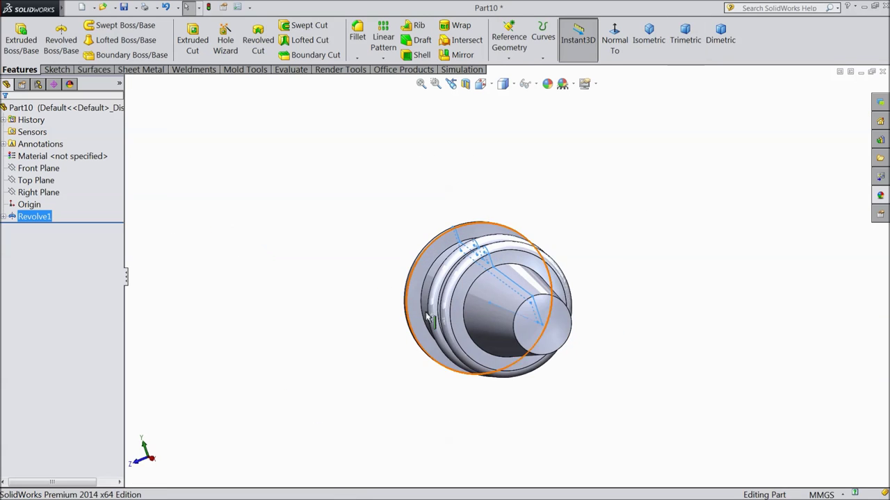
{"action": "scroll", "coordinate": [512, 328], "scroll_direction": "down", "scroll_amount": 3}
{"action": "mouse_move", "coordinate": [26, 18]}
{"action": "left_click", "coordinate": [116, 7]}
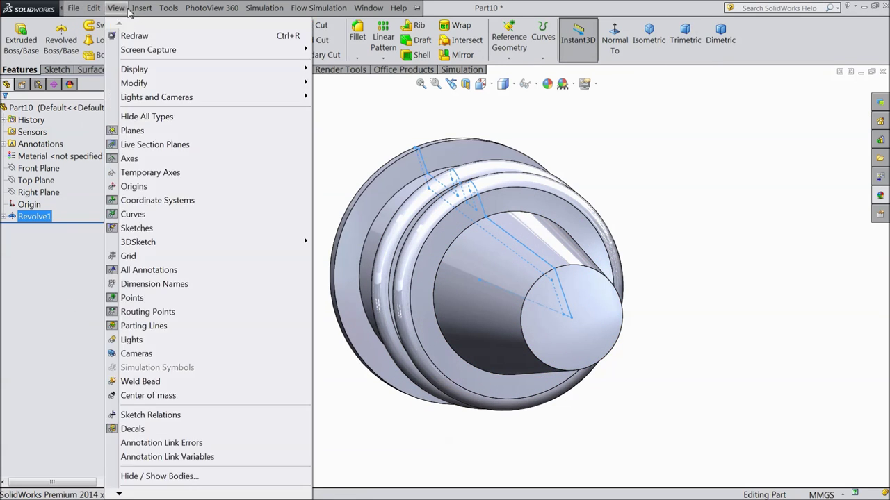
{"action": "mouse_move", "coordinate": [160, 42]}
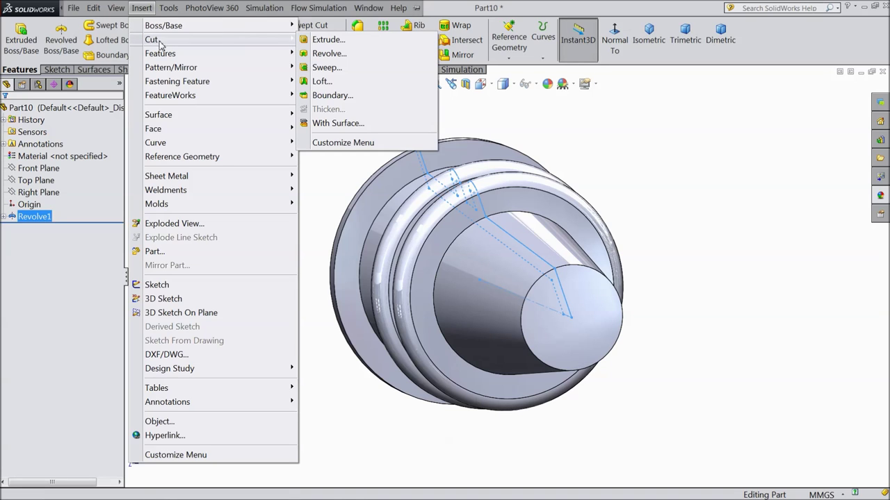
{"action": "mouse_move", "coordinate": [265, 69]}
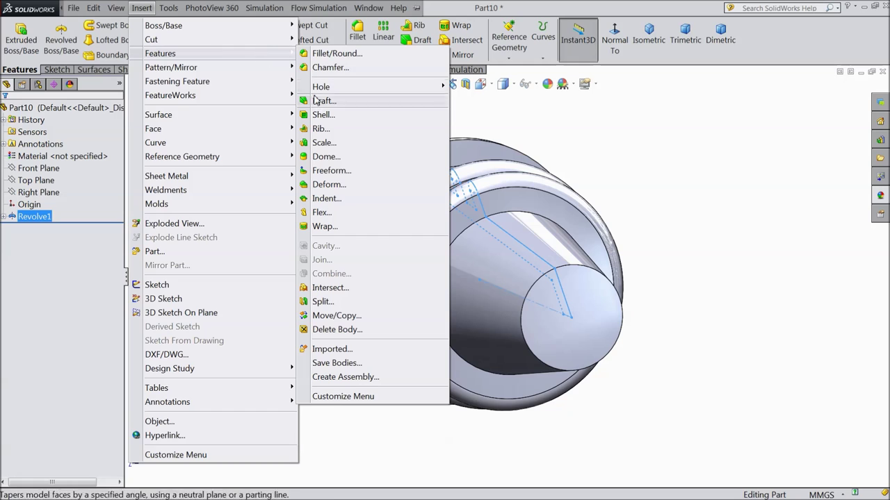
{"action": "left_click", "coordinate": [324, 158]}
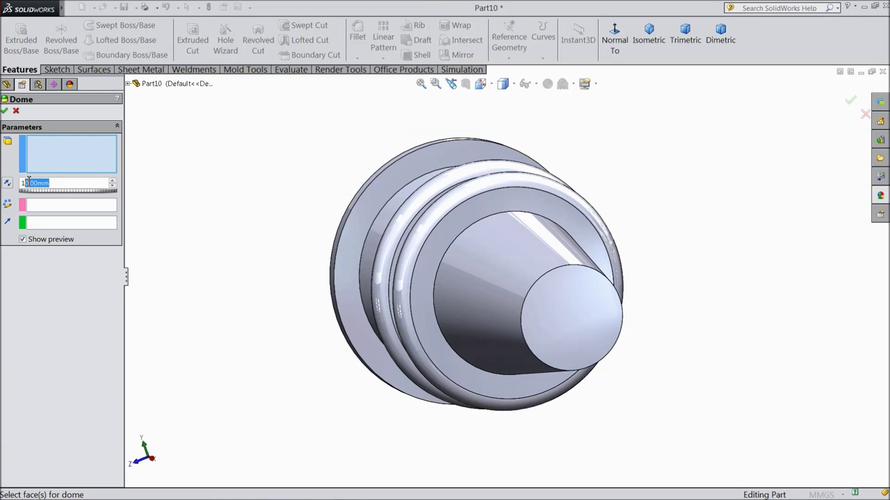
{"action": "left_click", "coordinate": [554, 328]}
{"action": "scroll", "coordinate": [422, 324], "scroll_direction": "up", "scroll_amount": 3}
{"action": "middle_click_drag", "start_coordinate": [332, 294], "coordinate": [603, 334]}
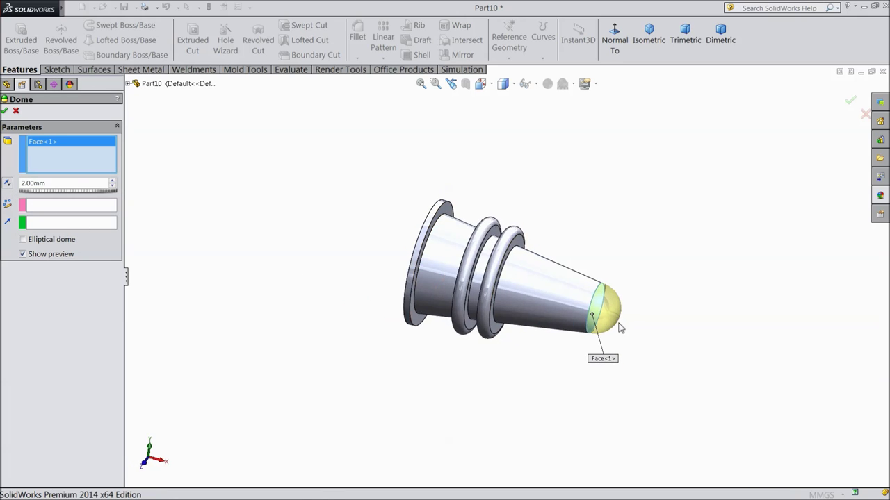
{"action": "scroll", "coordinate": [603, 334], "scroll_direction": "down", "scroll_amount": 4}
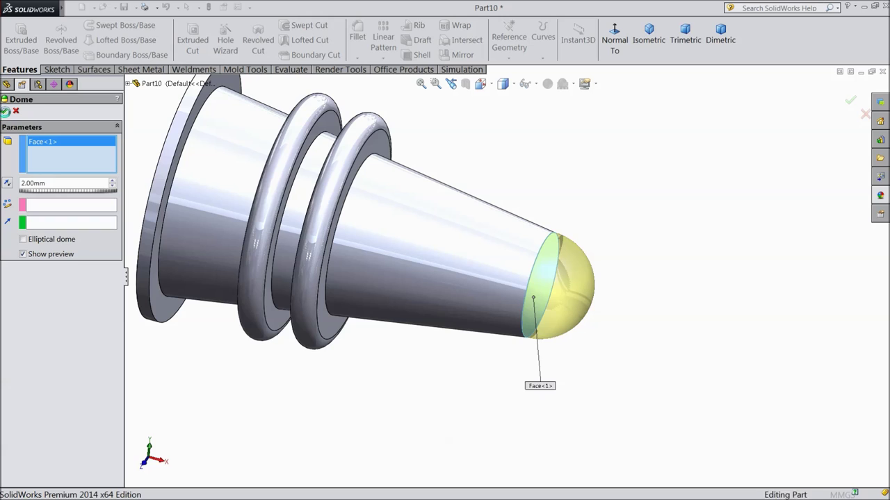
{"action": "key", "text": "Return"}
Start a sketch on the flat face inside the cavity's narrow end and draw a circle about 1.08 mm in diameter centered on the origin.
{"action": "scroll", "coordinate": [292, 211], "scroll_direction": "up", "scroll_amount": 3}
{"action": "middle_click_drag", "start_coordinate": [292, 210], "coordinate": [426, 269]}
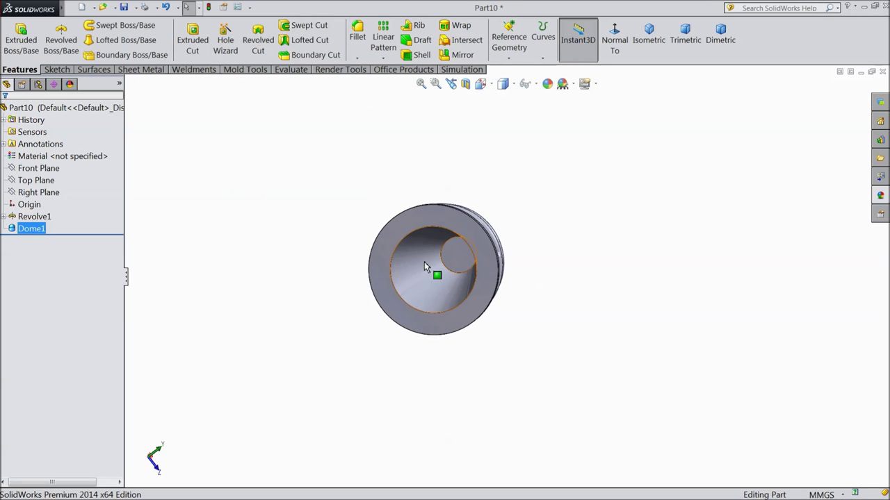
{"action": "left_click", "coordinate": [459, 256]}
{"action": "left_click", "coordinate": [495, 228]}
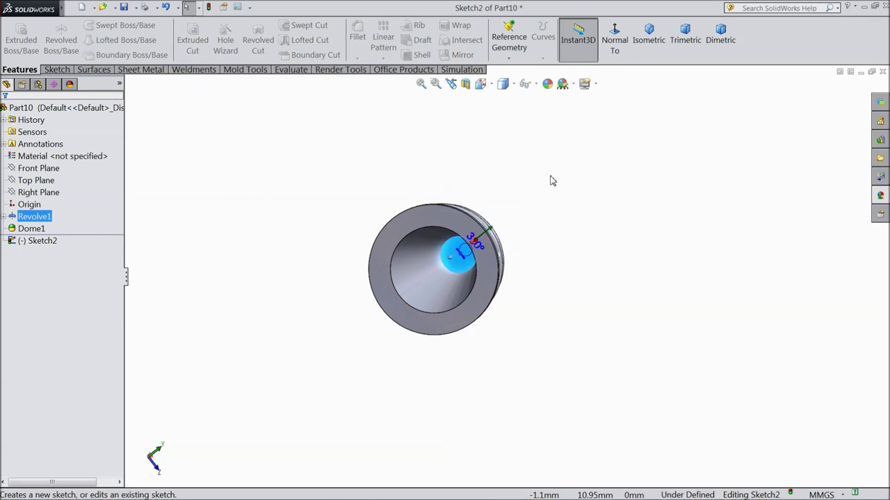
{"action": "left_click", "coordinate": [615, 39]}
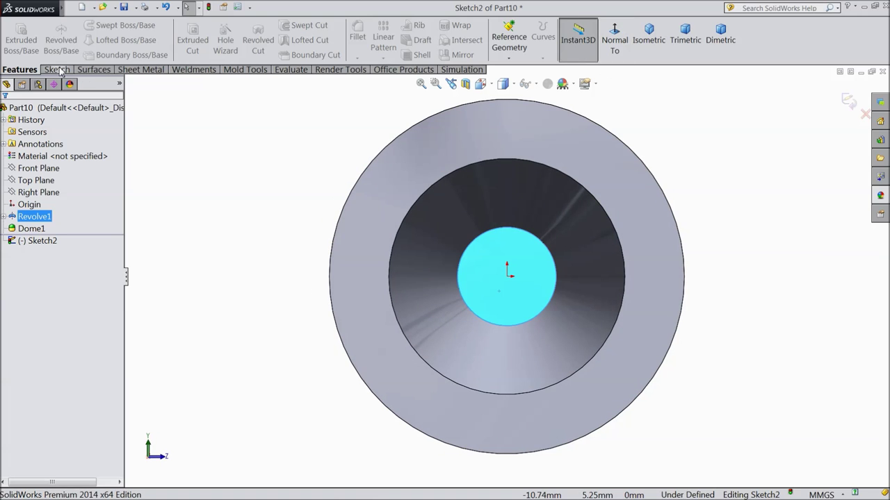
{"action": "left_click", "coordinate": [57, 69]}
{"action": "left_click", "coordinate": [100, 25]}
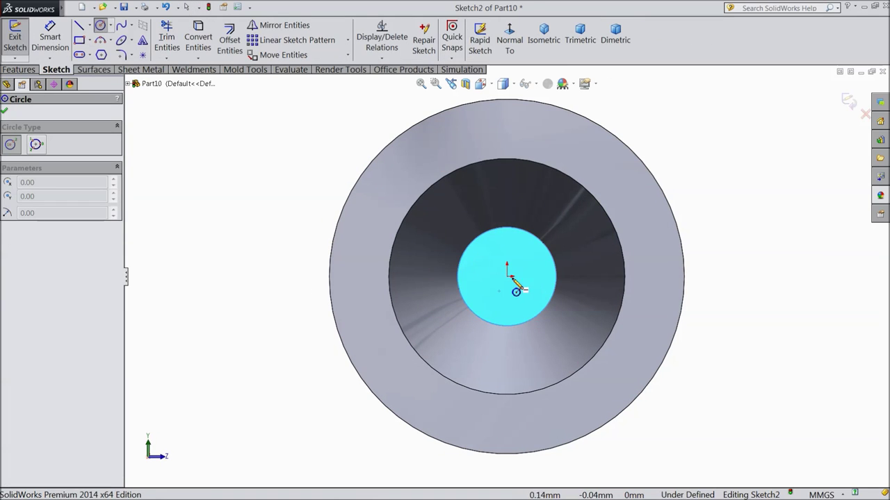
{"action": "left_click", "coordinate": [506, 275]}
{"action": "left_click", "coordinate": [520, 262]}
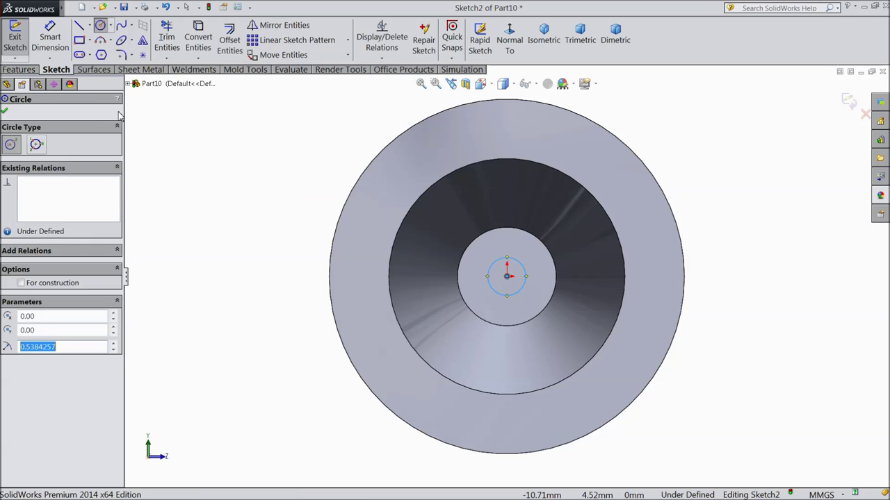
Dimension the circle's diameter as 1 mm.
{"action": "left_click", "coordinate": [43, 45]}
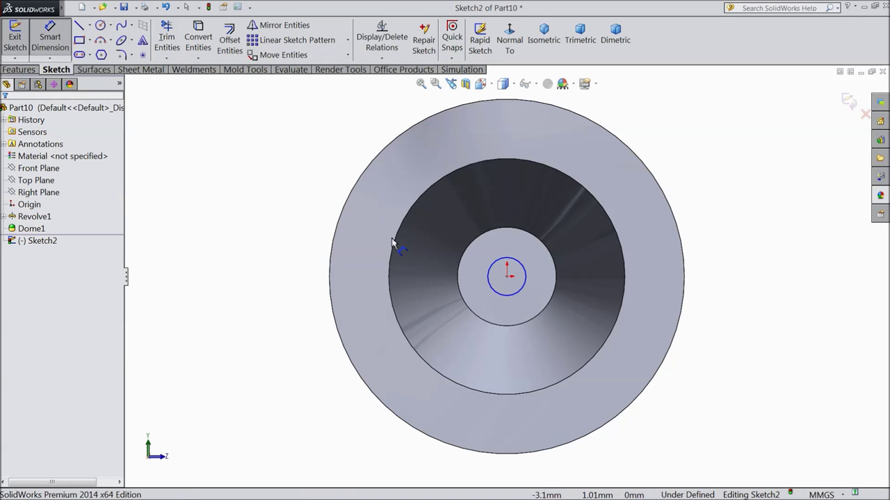
{"action": "left_click", "coordinate": [488, 280]}
{"action": "left_click", "coordinate": [278, 285]}
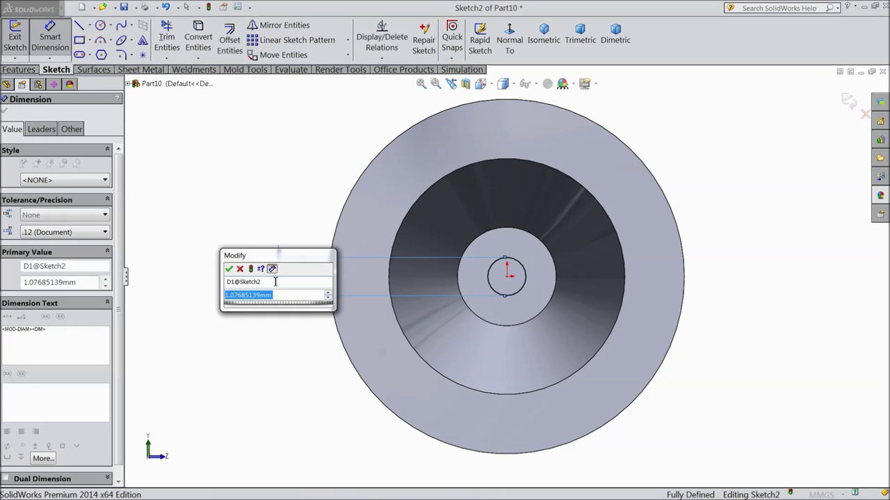
{"action": "type", "text": "1"}
{"action": "key", "text": "Return"}
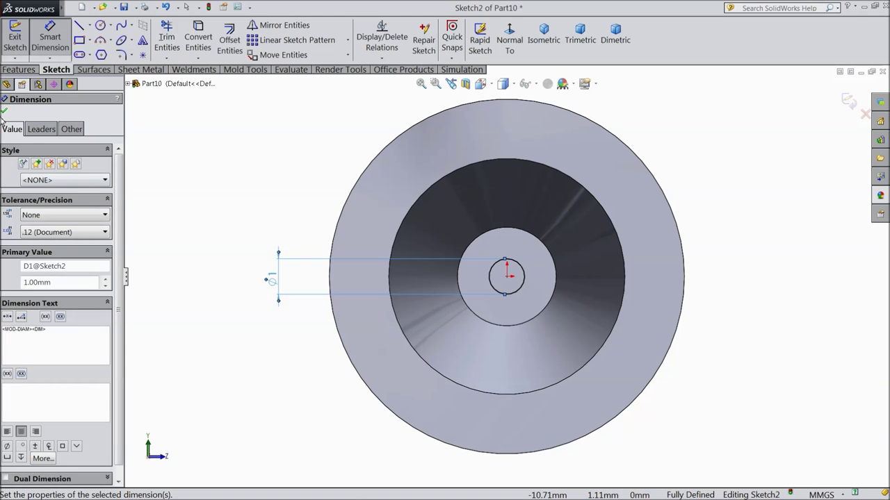
{"action": "left_click", "coordinate": [5, 113]}
Cut the 1 mm circle through all, opening a hole through the domed tip.
{"action": "left_click", "coordinate": [21, 70]}
{"action": "left_click", "coordinate": [193, 39]}
{"action": "left_click", "coordinate": [59, 178]}
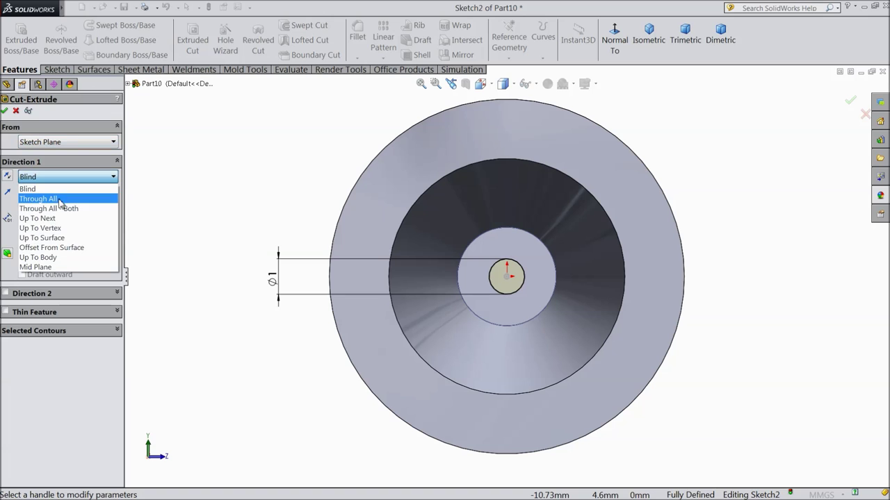
{"action": "left_click", "coordinate": [42, 198]}
{"action": "left_click", "coordinate": [5, 111]}
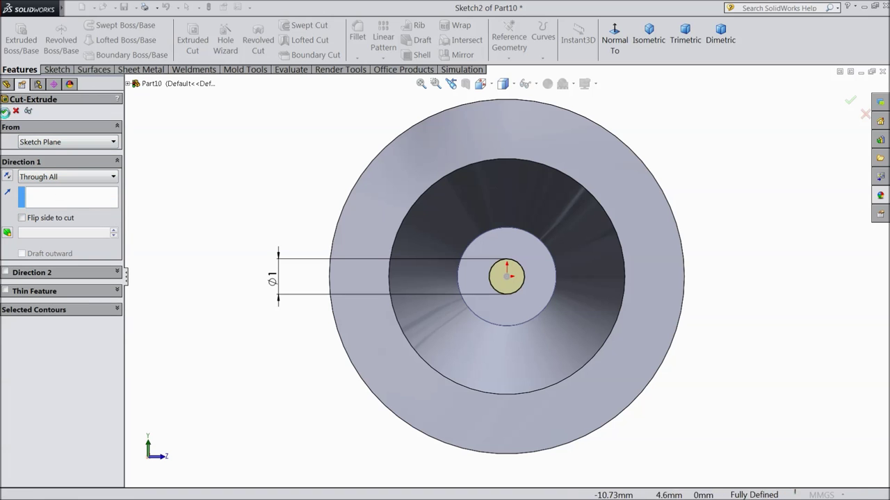
{"action": "key", "text": "f"}
{"action": "middle_click_drag", "start_coordinate": [331, 199], "coordinate": [329, 240]}
{"action": "scroll", "coordinate": [461, 257], "scroll_direction": "down", "scroll_amount": 2}
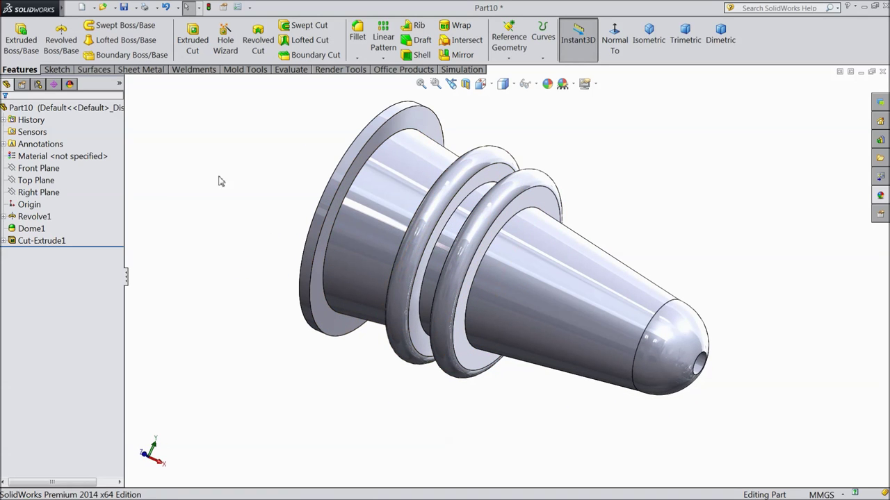
Apply a bright green color (RGB 0, 255, 0) to the whole part.
{"action": "left_click", "coordinate": [89, 112]}
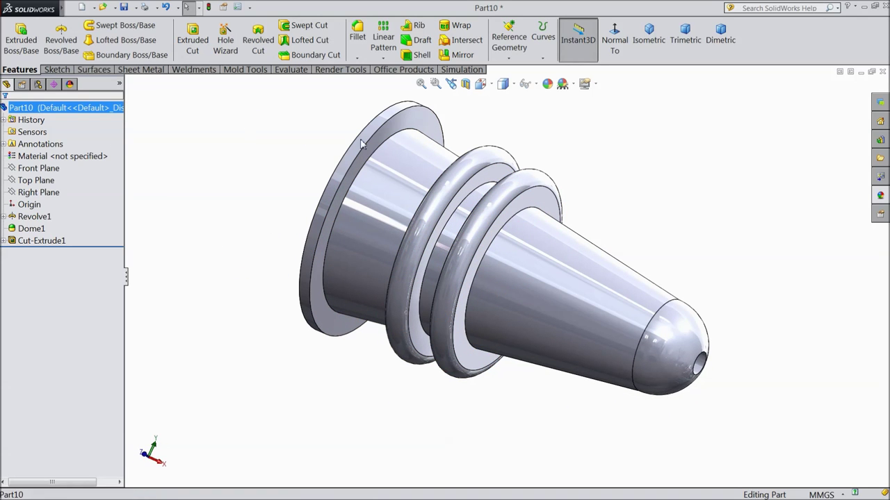
{"action": "left_click", "coordinate": [547, 83]}
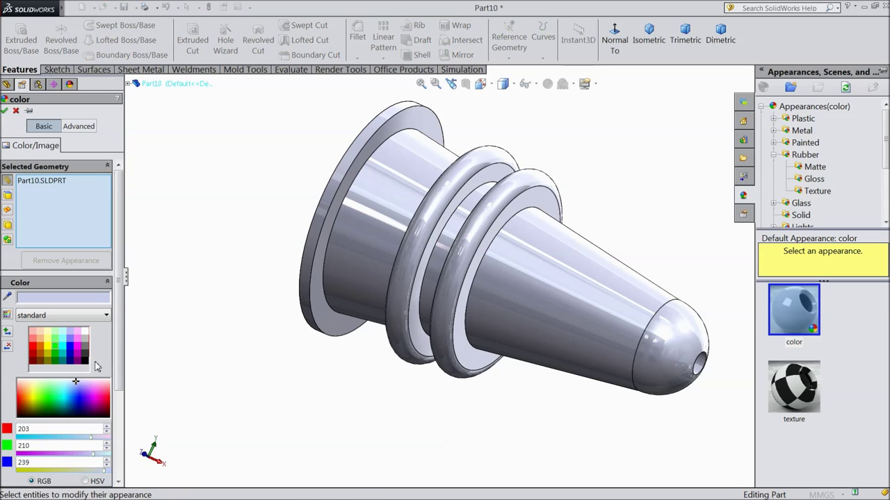
{"action": "left_click", "coordinate": [56, 352]}
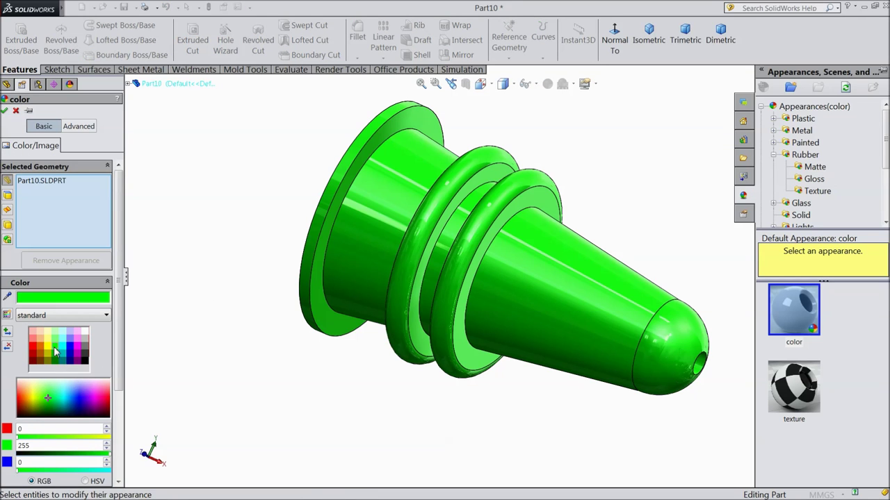
{"action": "left_click", "coordinate": [5, 111]}
Start a sketch on the flat face inside the cavity's narrow end and convert the tip hole's circular edge into it.
{"action": "scroll", "coordinate": [201, 222], "scroll_direction": "down", "scroll_amount": 3}
{"action": "middle_click_drag", "start_coordinate": [239, 244], "coordinate": [229, 225]}
{"action": "scroll", "coordinate": [656, 312], "scroll_direction": "down", "scroll_amount": 3}
{"action": "middle_click_drag", "start_coordinate": [562, 320], "coordinate": [677, 391]}
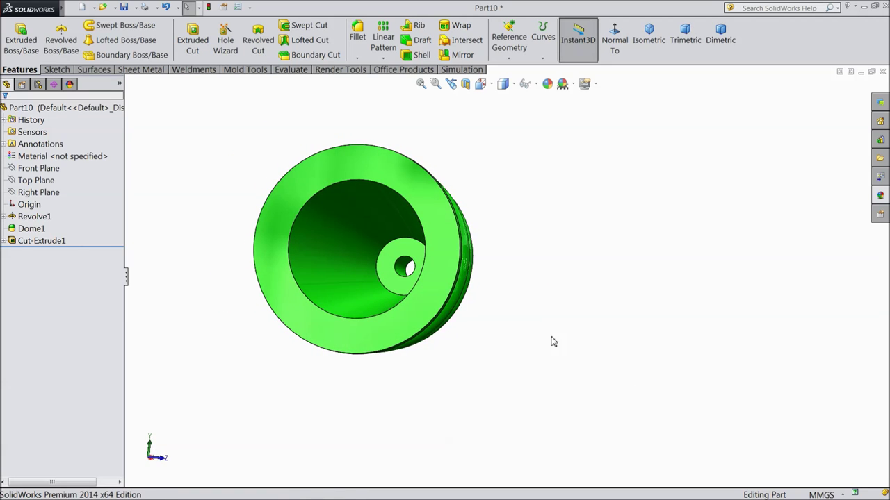
{"action": "scroll", "coordinate": [455, 271], "scroll_direction": "down", "scroll_amount": 3}
{"action": "left_click", "coordinate": [376, 297]}
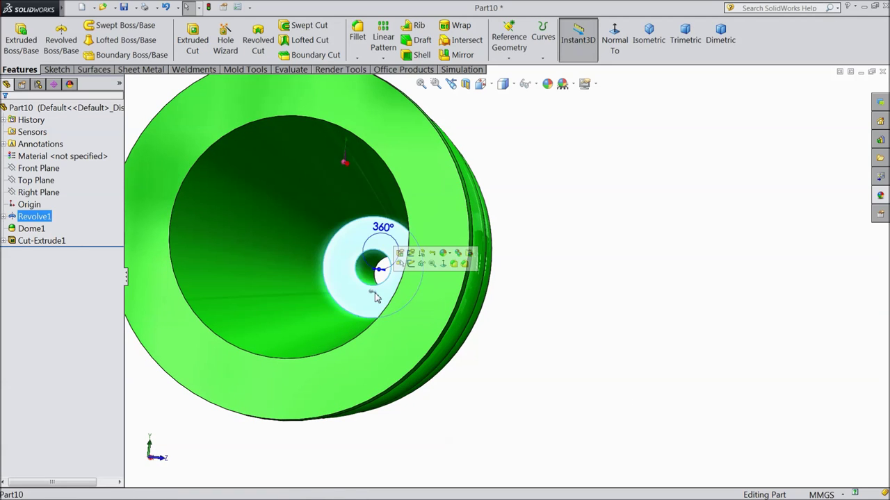
{"action": "left_click", "coordinate": [412, 265]}
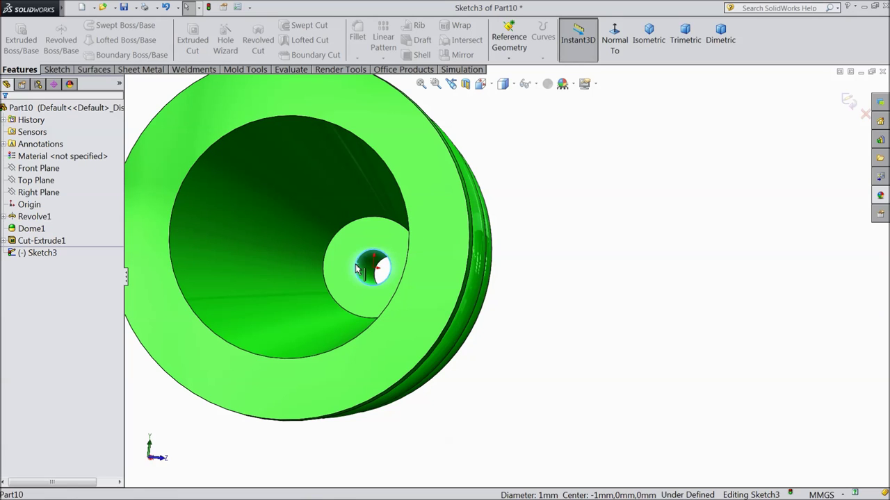
{"action": "left_click", "coordinate": [58, 69]}
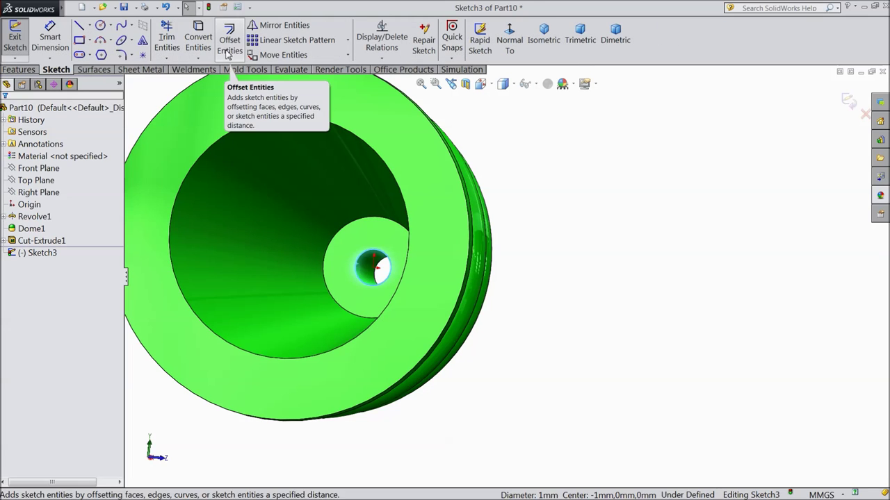
{"action": "left_click", "coordinate": [198, 43]}
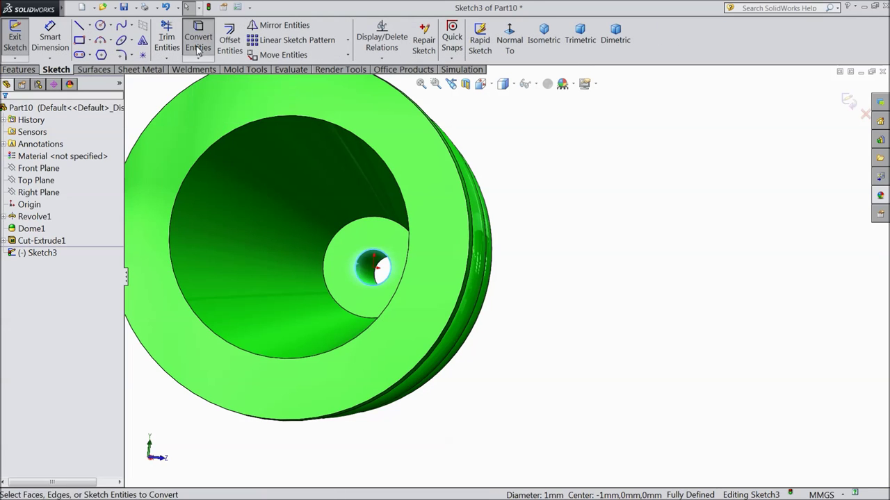
Start a blind Extruded Cut from the converted circle toward the domed tip with a depth of 55 mm.
{"action": "left_click", "coordinate": [23, 70]}
{"action": "left_click", "coordinate": [193, 43]}
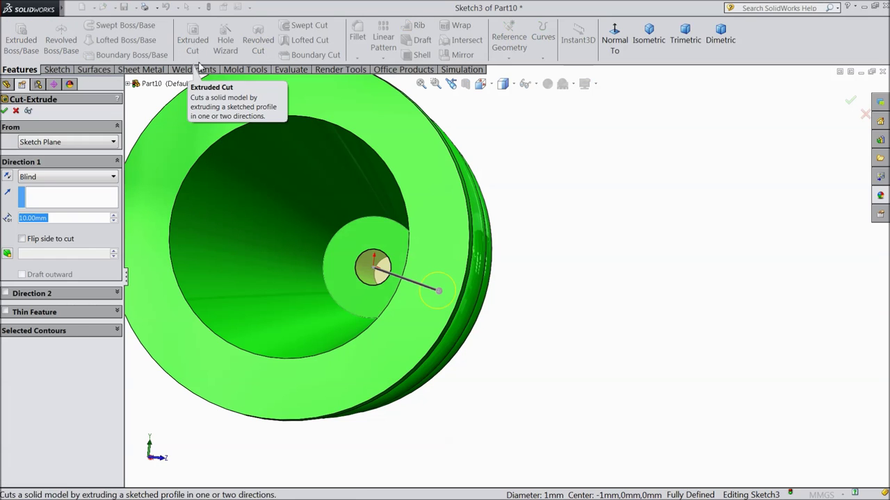
{"action": "middle_click_drag", "start_coordinate": [436, 305], "coordinate": [397, 301]}
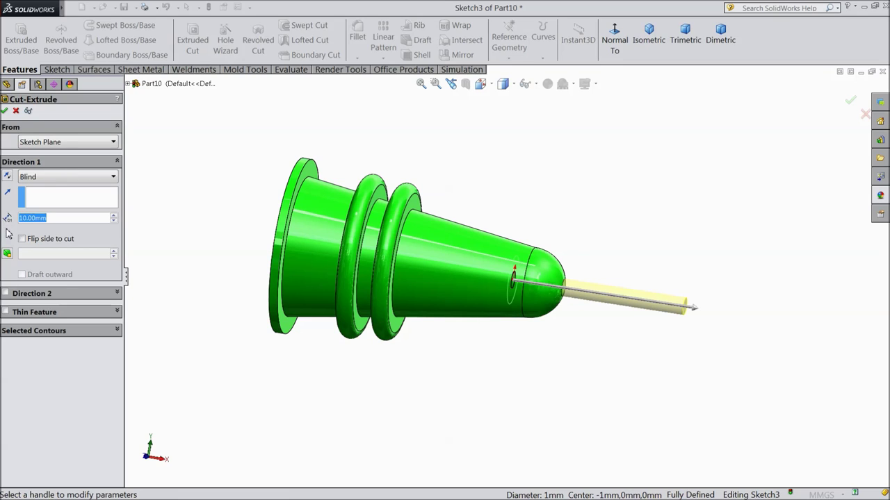
{"action": "type", "text": "55"}
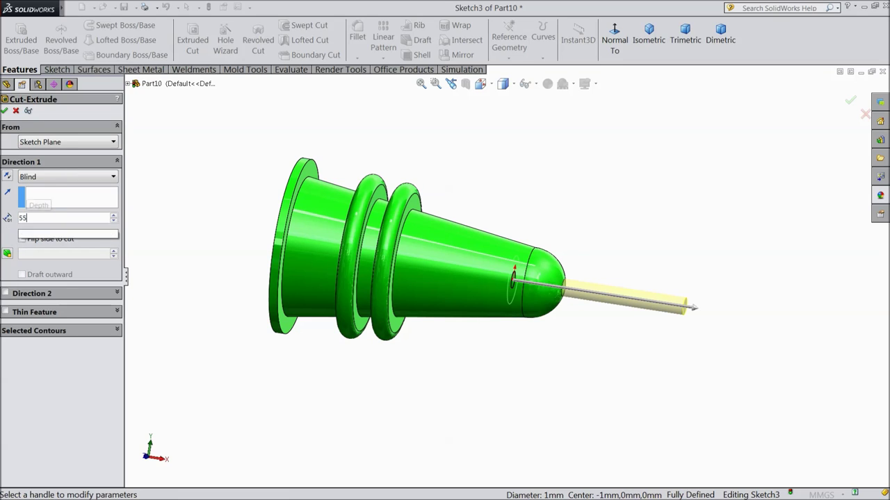
{"action": "key", "text": "Return"}
{"action": "scroll", "coordinate": [218, 276], "scroll_direction": "down", "scroll_amount": 3}
{"action": "scroll", "coordinate": [219, 276], "scroll_direction": "down", "scroll_amount": 2}
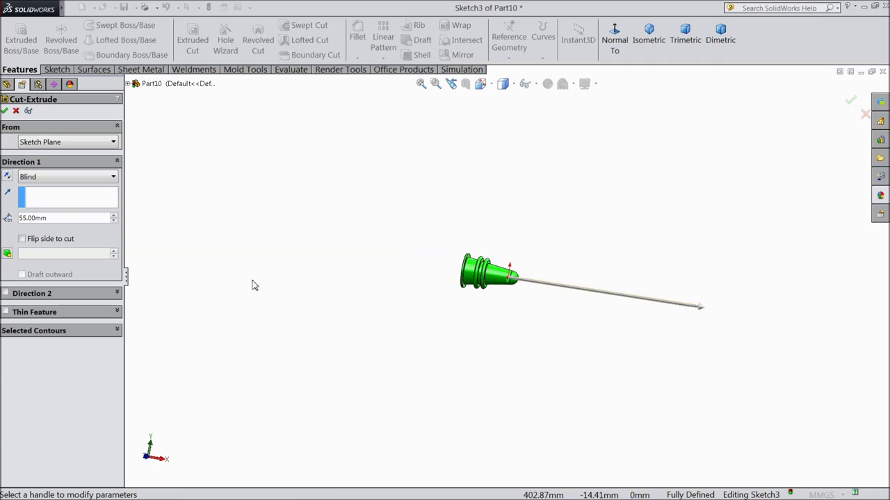
Change the blind cut's depth to 50 mm.
{"action": "left_click_drag", "start_coordinate": [49, 218], "coordinate": [27, 213]}
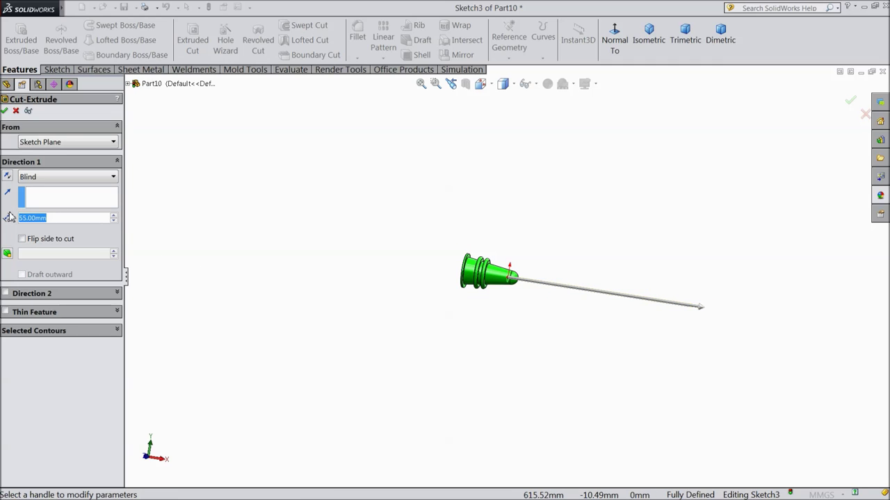
{"action": "type", "text": "50"}
{"action": "key", "text": "Return"}
{"action": "middle_click_drag", "start_coordinate": [341, 298], "coordinate": [324, 320]}
{"action": "scroll", "coordinate": [626, 306], "scroll_direction": "up", "scroll_amount": 3}
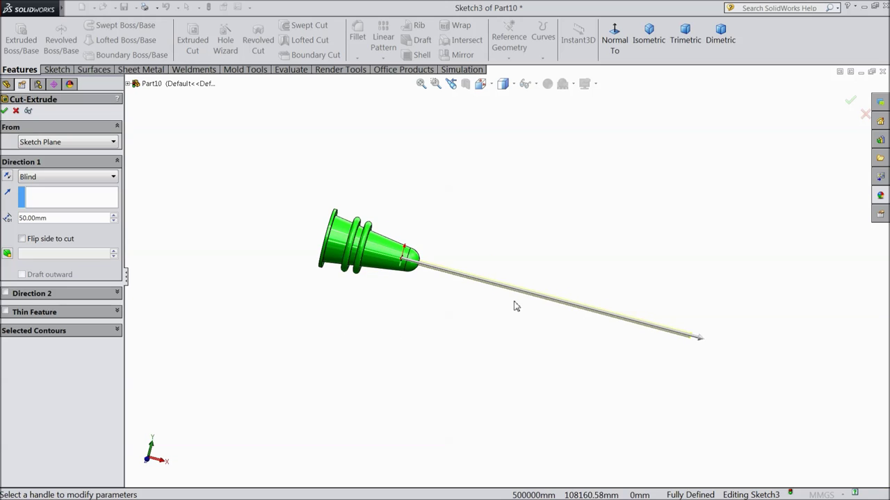
Try to make the 50 mm blind cut as a one-direction thin feature, reversed inward, with a 0.125 mm wall thickness.
{"action": "scroll", "coordinate": [511, 304], "scroll_direction": "up", "scroll_amount": 1}
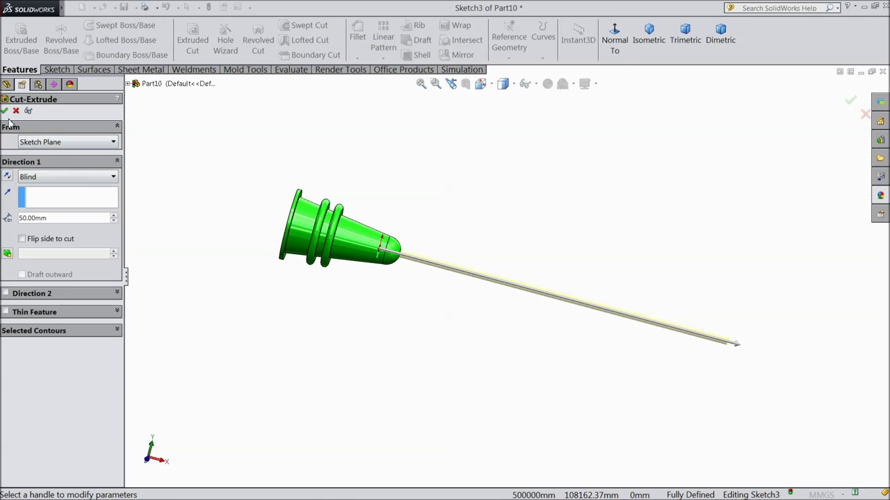
{"action": "left_click", "coordinate": [6, 313]}
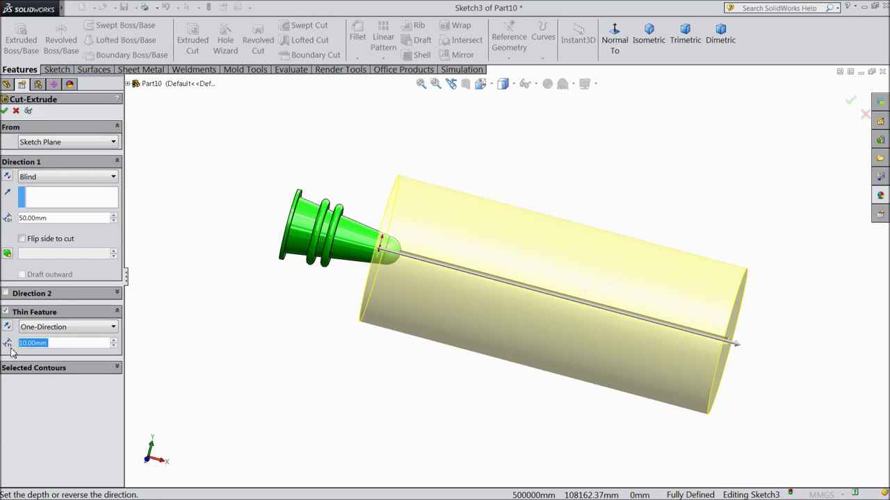
{"action": "left_click", "coordinate": [6, 327]}
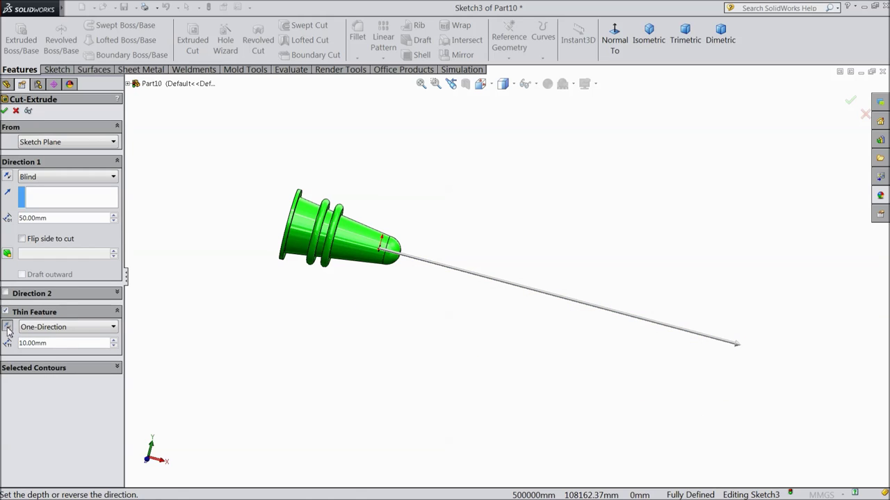
{"action": "scroll", "coordinate": [295, 266], "scroll_direction": "down", "scroll_amount": 6}
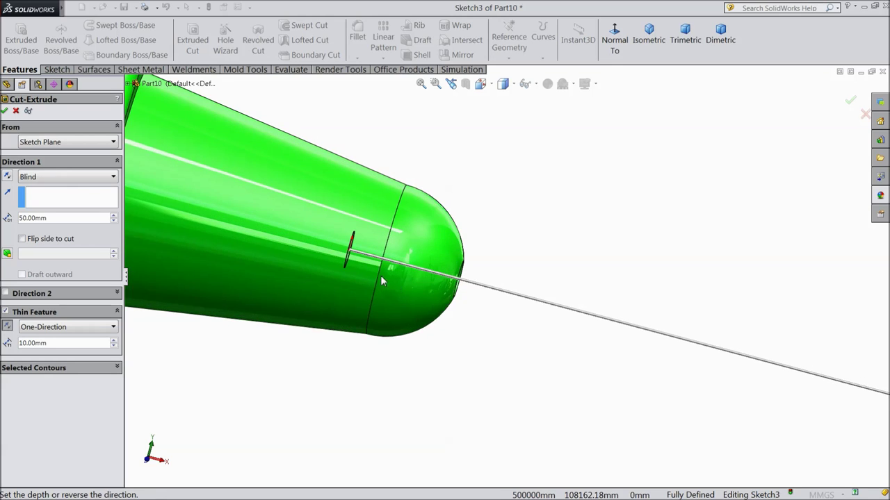
{"action": "scroll", "coordinate": [381, 278], "scroll_direction": "up", "scroll_amount": 5}
{"action": "middle_click_drag", "start_coordinate": [363, 308], "coordinate": [459, 366]}
{"action": "scroll", "coordinate": [405, 269], "scroll_direction": "down", "scroll_amount": 5}
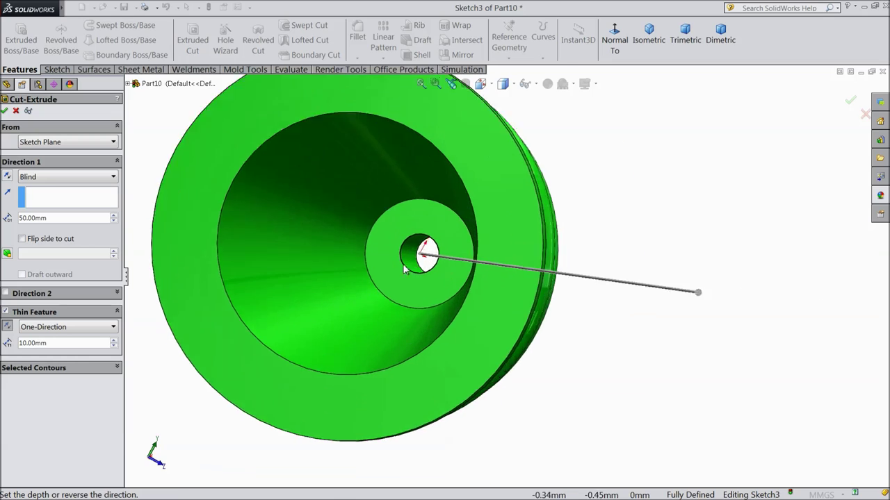
{"action": "scroll", "coordinate": [405, 269], "scroll_direction": "down", "scroll_amount": 2}
{"action": "left_click_drag", "start_coordinate": [47, 343], "coordinate": [19, 343]}
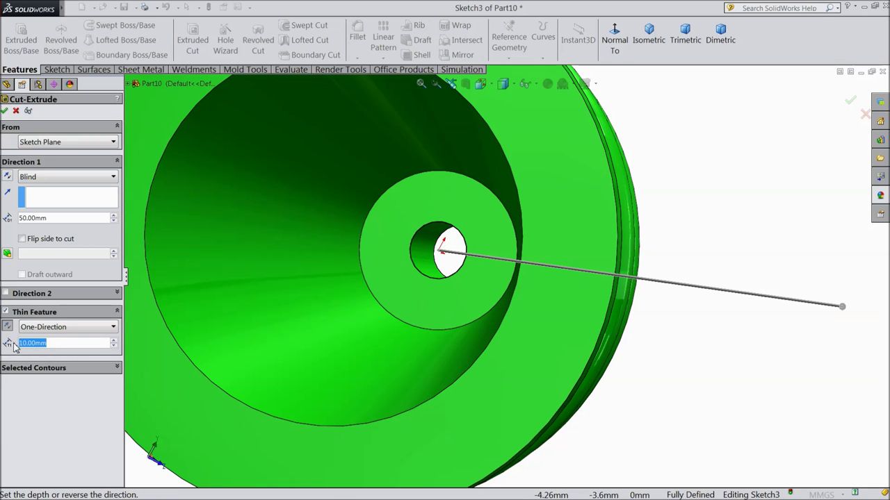
{"action": "type", "text": "0.125"}
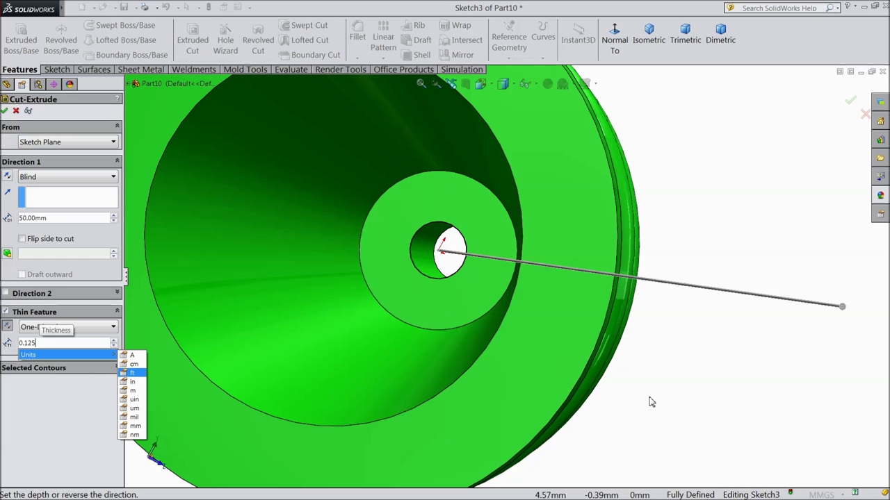
{"action": "key", "text": "Return"}
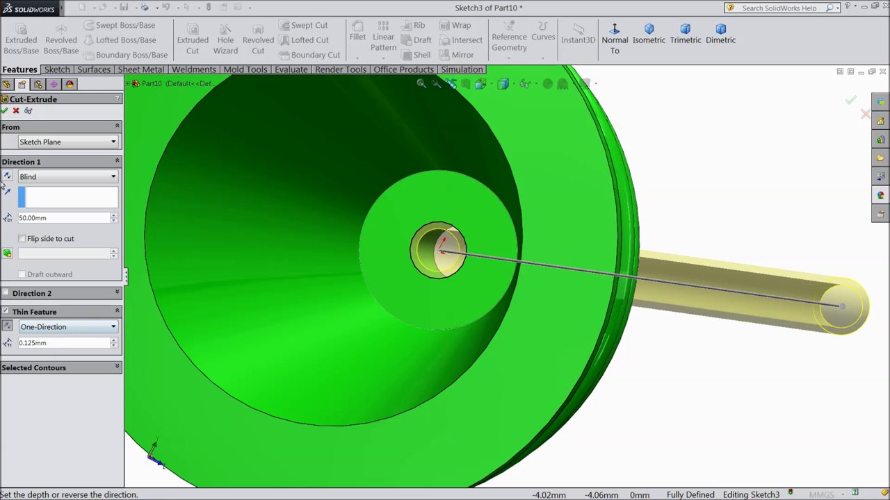
{"action": "left_click", "coordinate": [5, 112]}
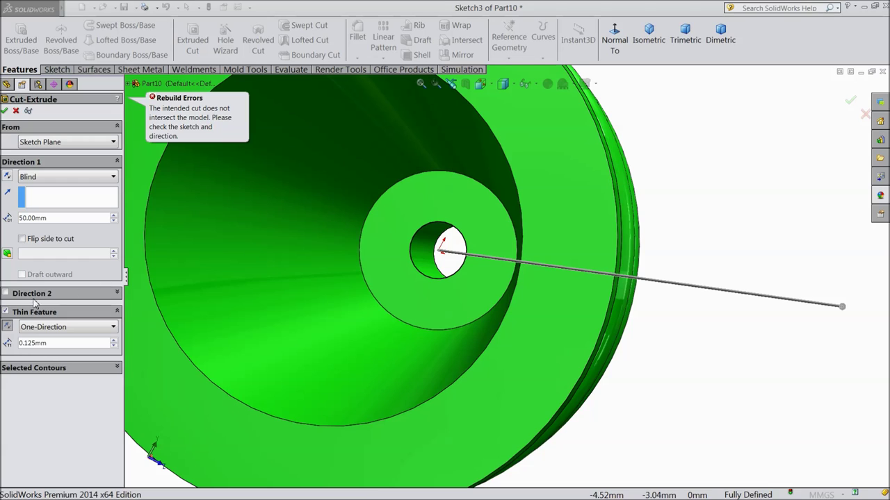
Try the blind cut without the thin feature option and discard the Extruded Cut.
{"action": "left_click", "coordinate": [47, 332]}
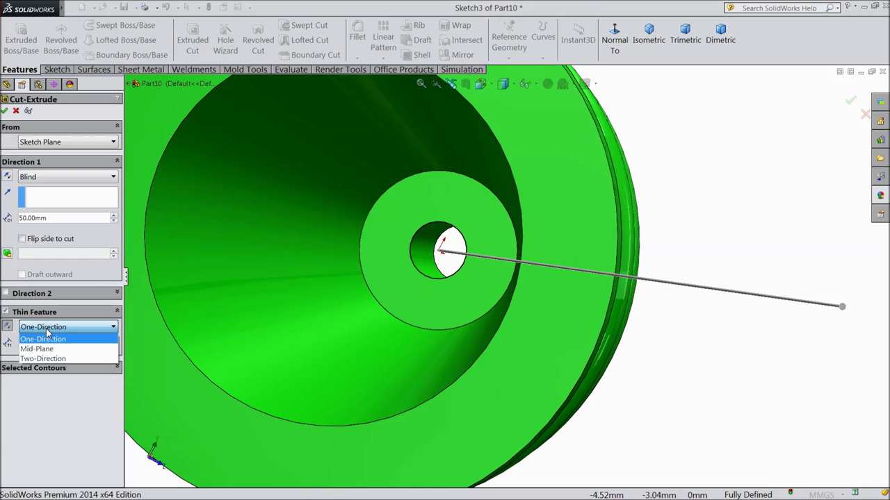
{"action": "left_click", "coordinate": [47, 337]}
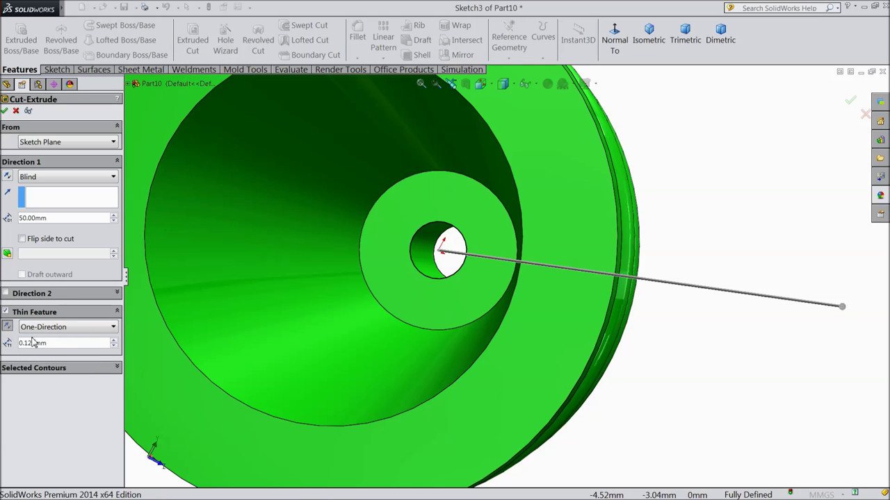
{"action": "left_click", "coordinate": [5, 312]}
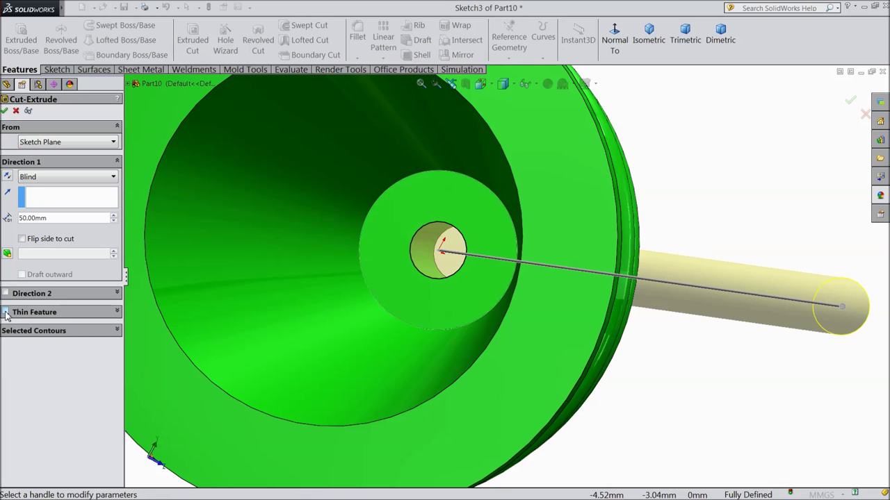
{"action": "left_click", "coordinate": [4, 111]}
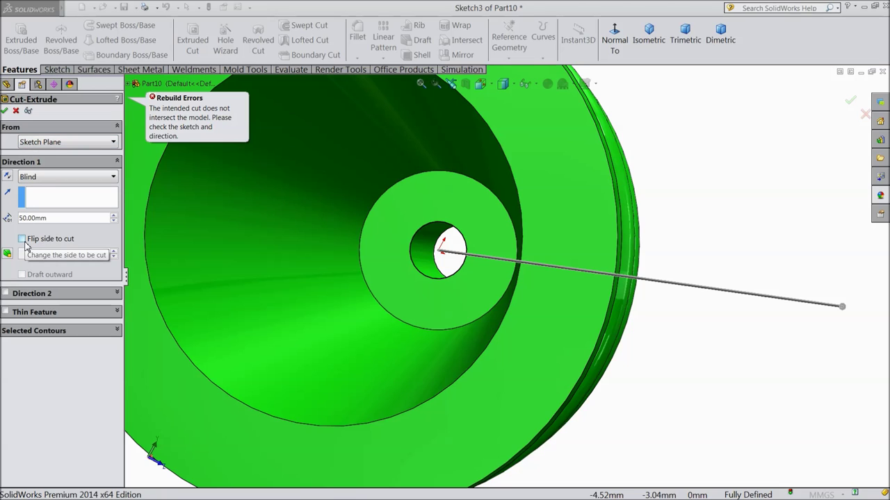
{"action": "left_click", "coordinate": [16, 111]}
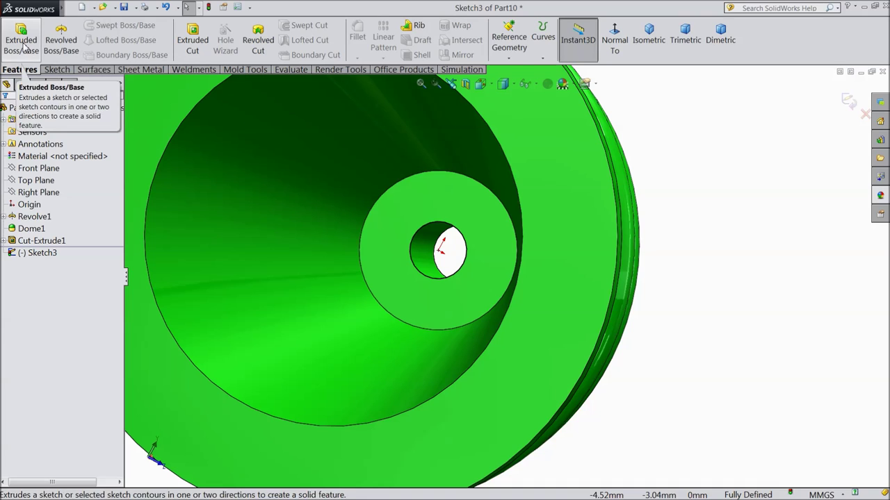
Start a blind Extruded Boss from the converted circle, reversed toward the domed tip, with a depth of 50 mm.
{"action": "left_click", "coordinate": [22, 43]}
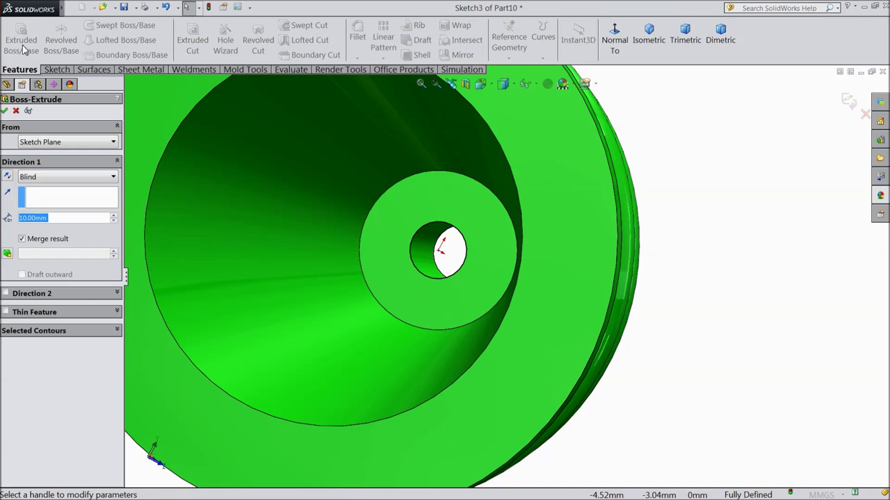
{"action": "left_click", "coordinate": [7, 177]}
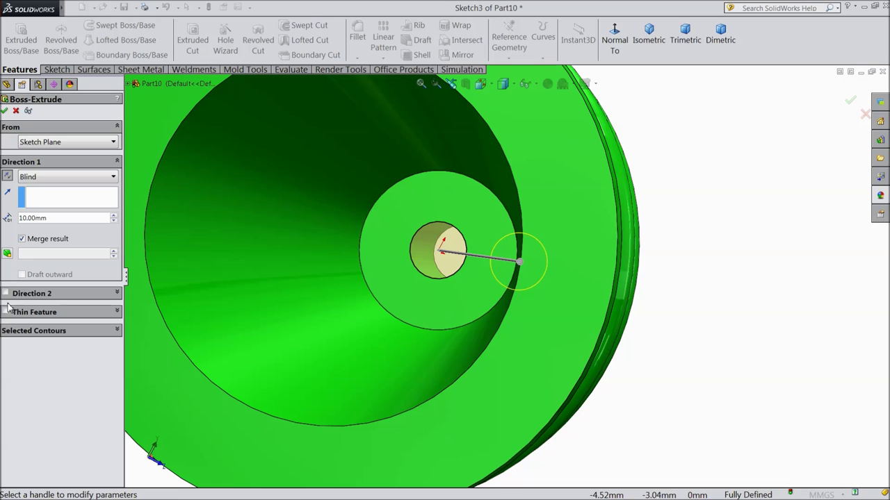
{"action": "left_click", "coordinate": [58, 217]}
{"action": "type", "text": "50"}
{"action": "key", "text": "Return"}
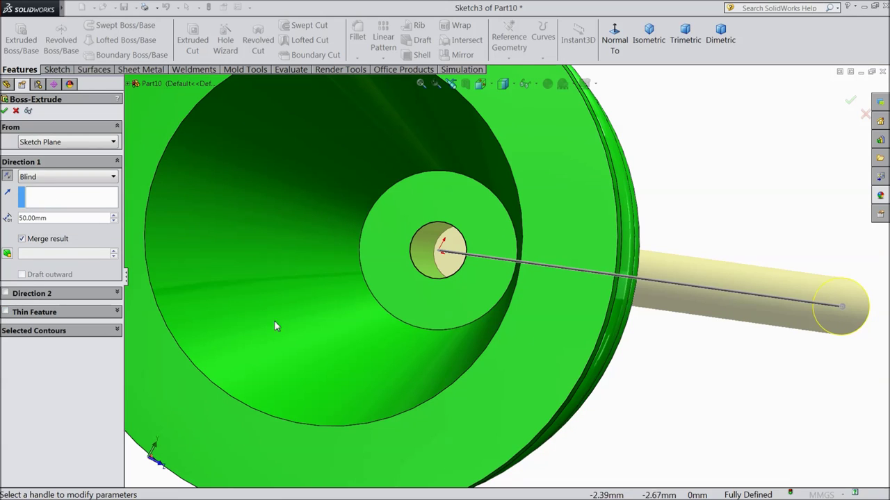
Make the boss a one-direction thin feature with a 0.125 mm wall, reversed to the inside of the circle.
{"action": "left_click", "coordinate": [5, 312]}
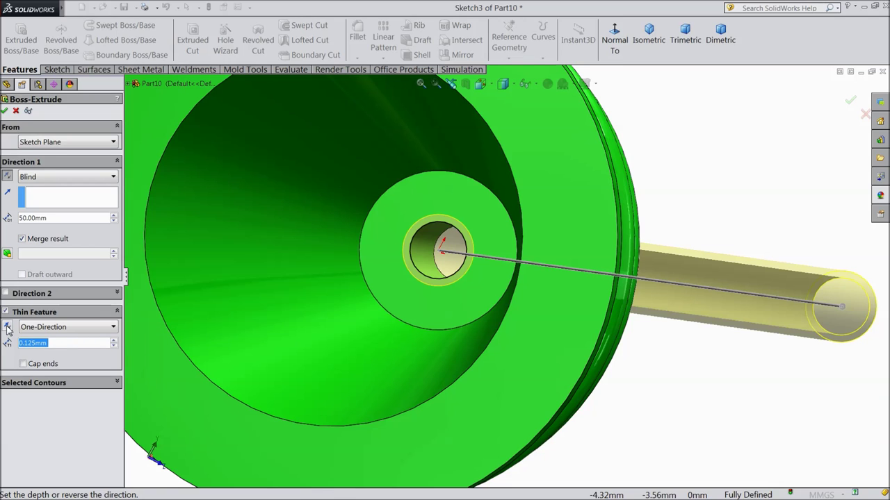
{"action": "key", "text": "f"}
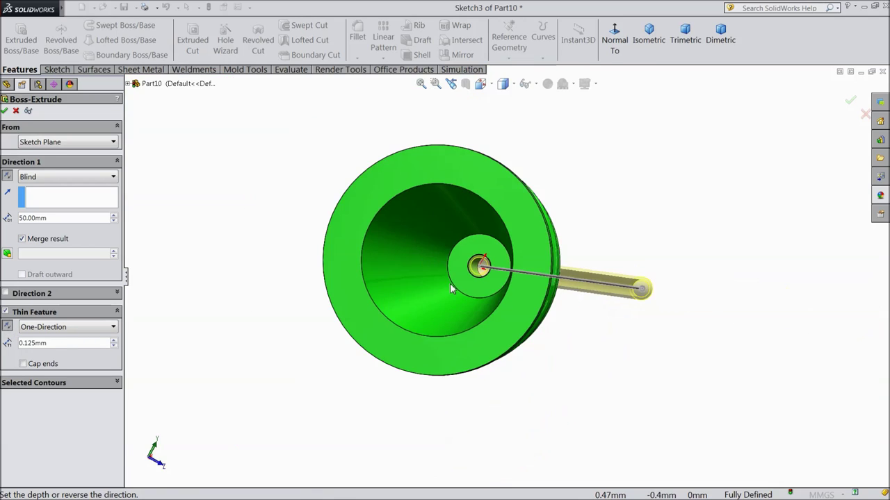
{"action": "middle_click_drag", "start_coordinate": [521, 340], "coordinate": [476, 392]}
{"action": "scroll", "coordinate": [713, 264], "scroll_direction": "up", "scroll_amount": 3}
{"action": "scroll", "coordinate": [768, 205], "scroll_direction": "down", "scroll_amount": 3}
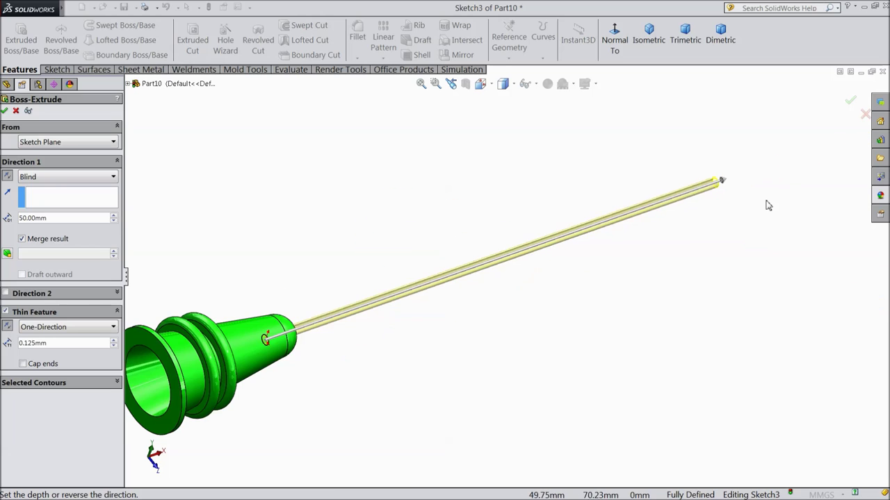
{"action": "middle_click_drag", "start_coordinate": [505, 303], "coordinate": [455, 314]}
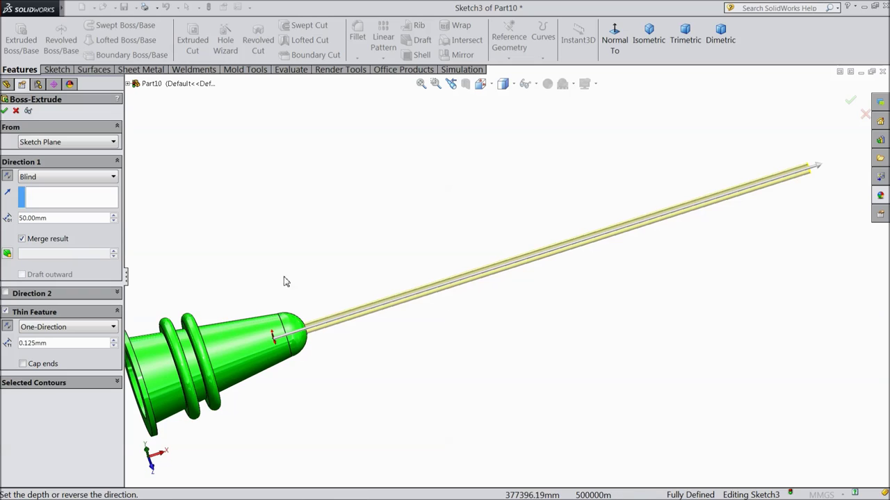
Set the thin boss's depth to 40 mm and complete the extrusion as a hollow needle.
{"action": "left_click_drag", "start_coordinate": [57, 219], "coordinate": [18, 217]}
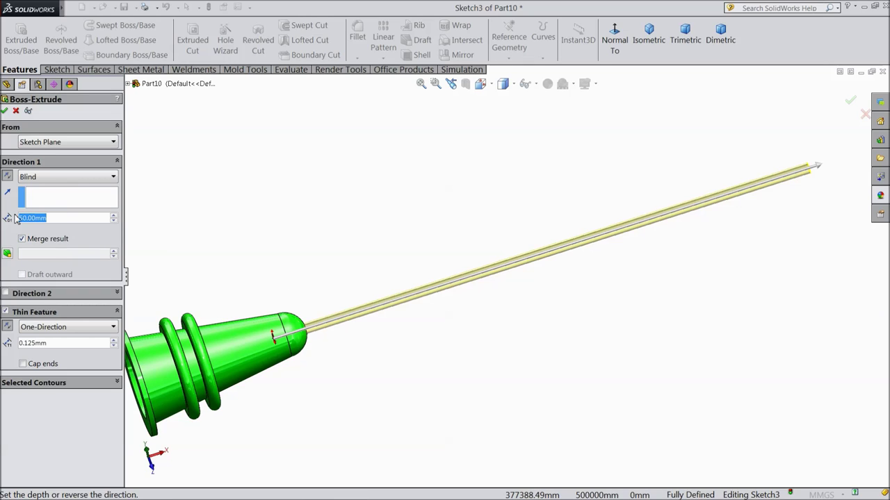
{"action": "type", "text": "40"}
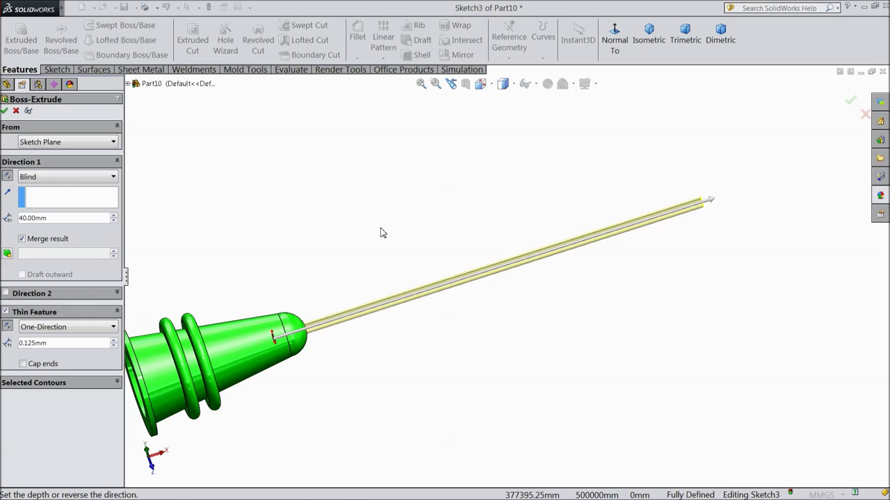
{"action": "scroll", "coordinate": [371, 229], "scroll_direction": "up", "scroll_amount": 3}
{"action": "middle_click_drag", "start_coordinate": [370, 229], "coordinate": [354, 205]}
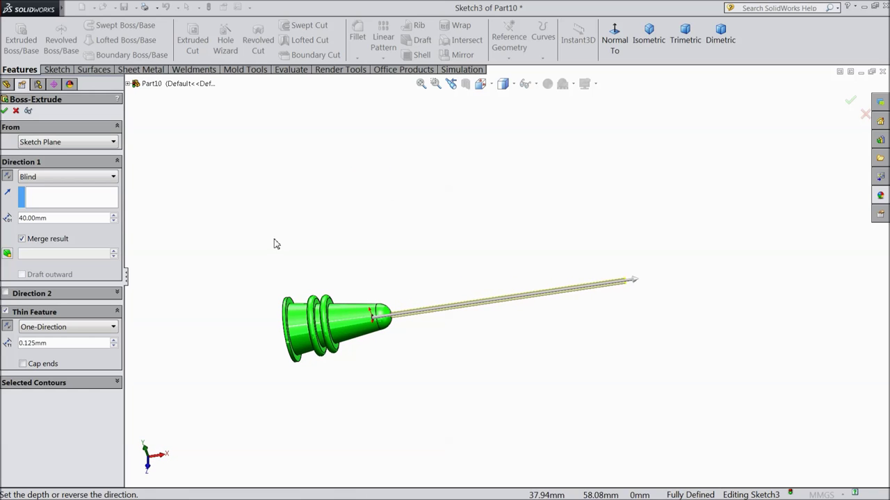
{"action": "left_click", "coordinate": [5, 111]}
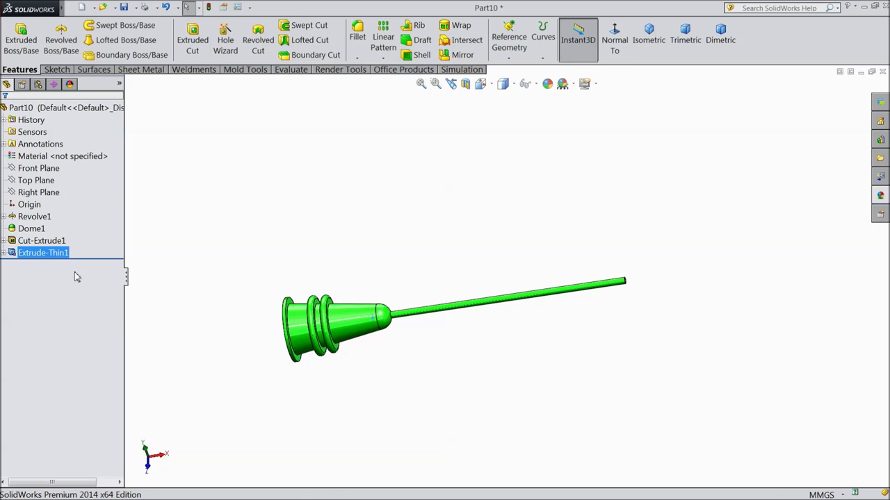
Apply a magenta color (RGB 255, 0, 255) to the needle extrusion only.
{"action": "left_click", "coordinate": [547, 83]}
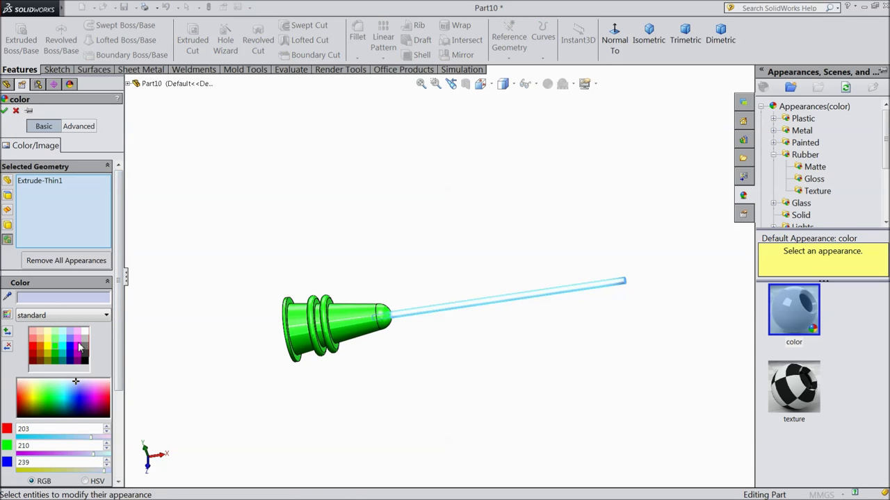
{"action": "left_click", "coordinate": [78, 349]}
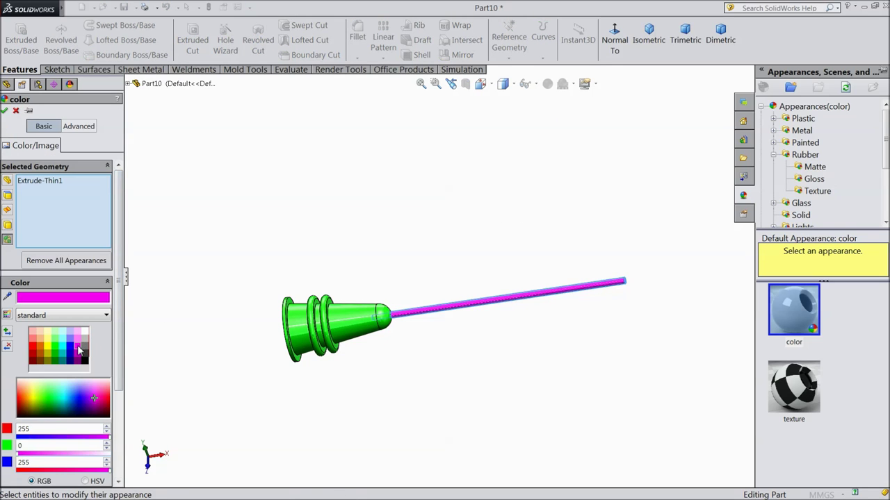
{"action": "left_click", "coordinate": [5, 111]}
Start a sketch on the Top Plane and view it face-on at the needle's free end.
{"action": "middle_click_drag", "start_coordinate": [237, 182], "coordinate": [230, 324]}
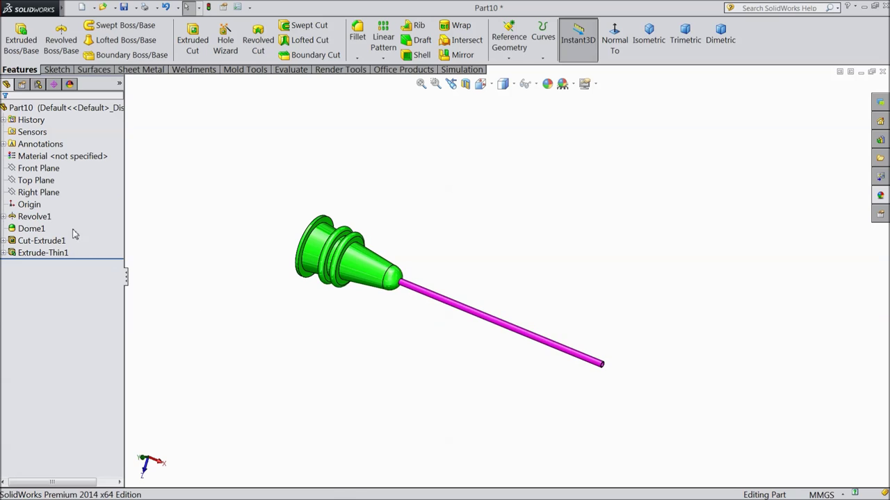
{"action": "left_click", "coordinate": [43, 195]}
{"action": "left_click", "coordinate": [42, 181]}
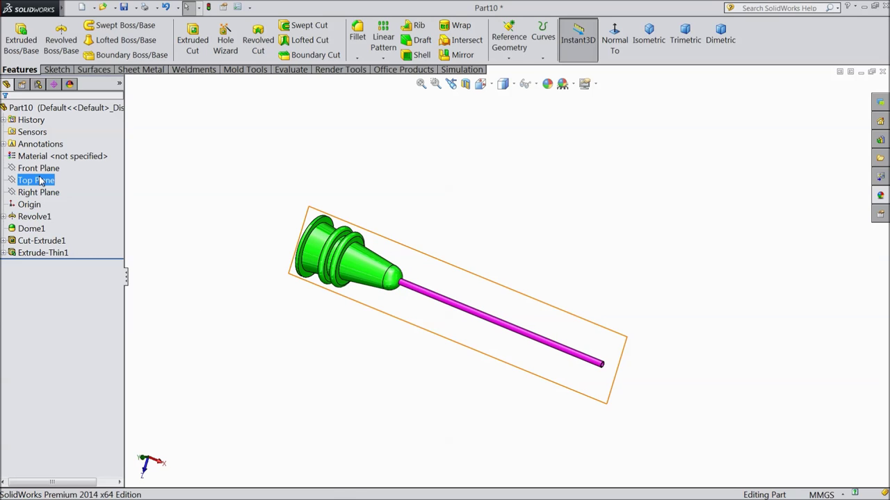
{"action": "middle_click_drag", "start_coordinate": [128, 231], "coordinate": [175, 244]}
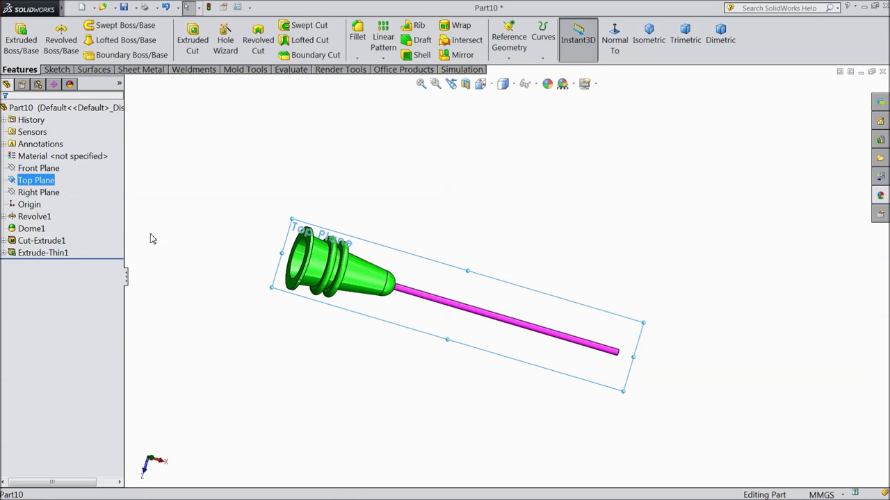
{"action": "left_click", "coordinate": [35, 182]}
{"action": "left_click", "coordinate": [20, 172]}
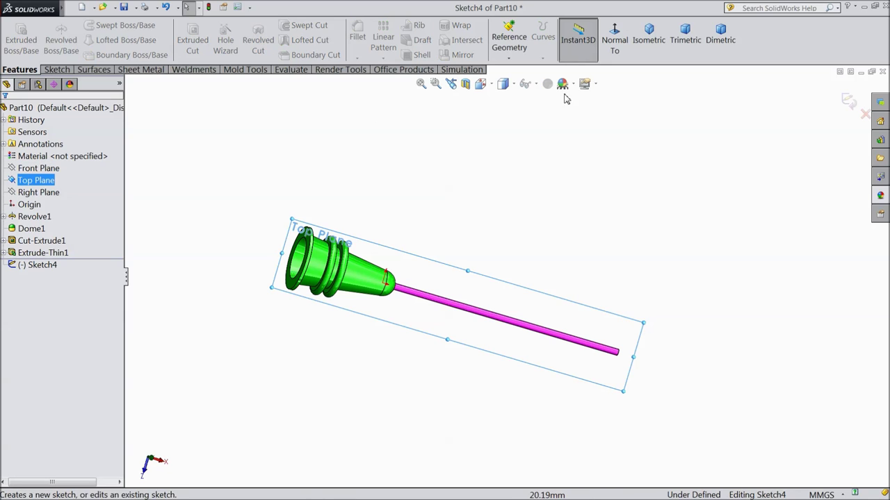
{"action": "left_click", "coordinate": [614, 42]}
{"action": "scroll", "coordinate": [742, 277], "scroll_direction": "down", "scroll_amount": 2}
{"action": "left_click", "coordinate": [57, 70]}
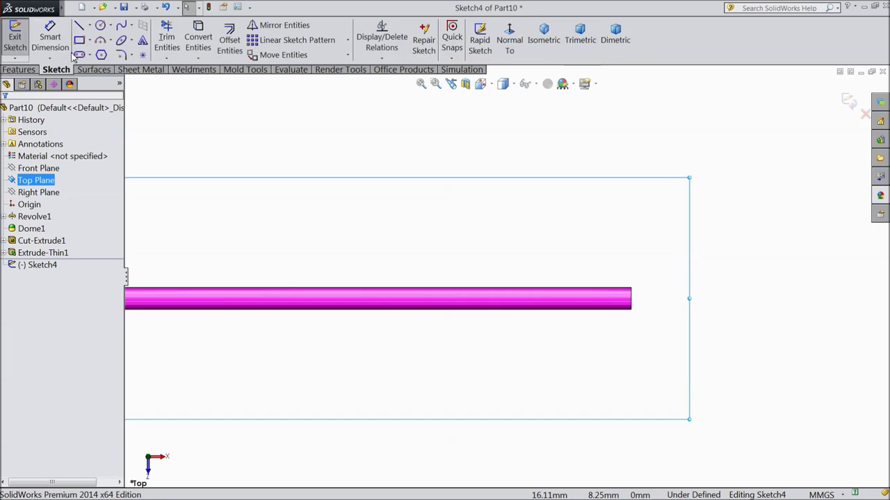
Sketch a vertical centerline about 3.5 mm long upward from the middle of the needle's free end.
{"action": "left_click", "coordinate": [90, 25]}
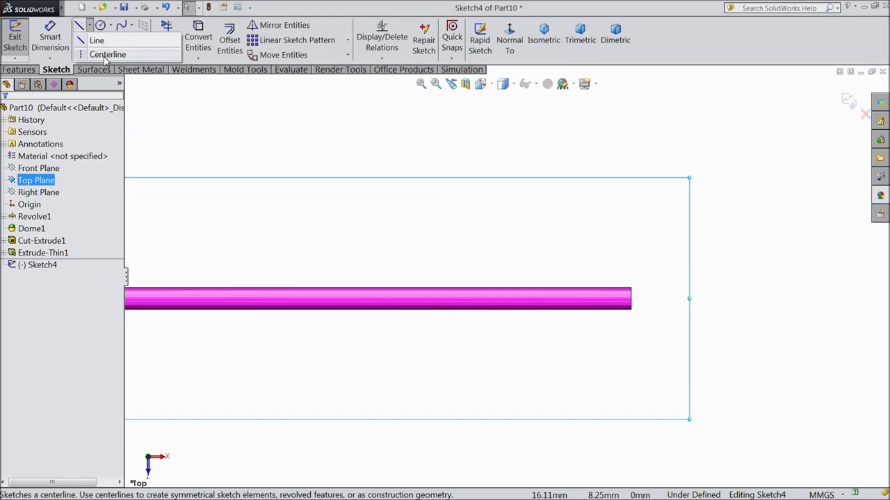
{"action": "left_click", "coordinate": [105, 54]}
{"action": "scroll", "coordinate": [629, 308], "scroll_direction": "down", "scroll_amount": 2}
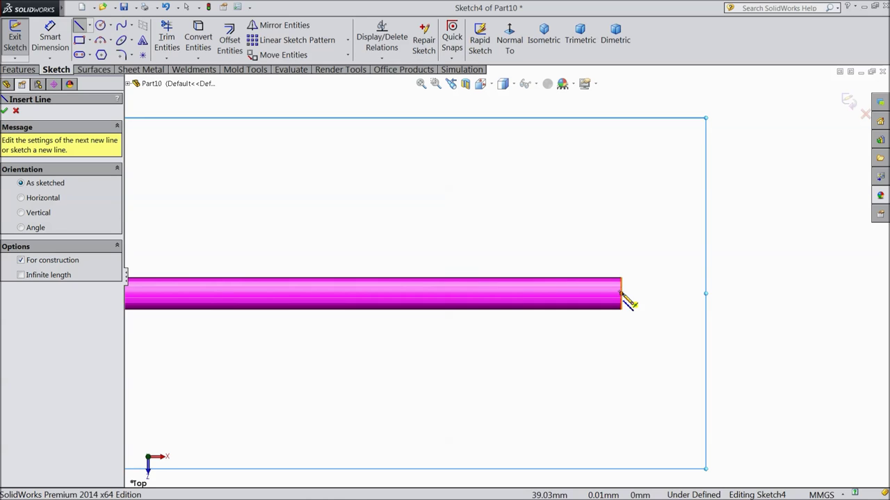
{"action": "left_click", "coordinate": [622, 293]}
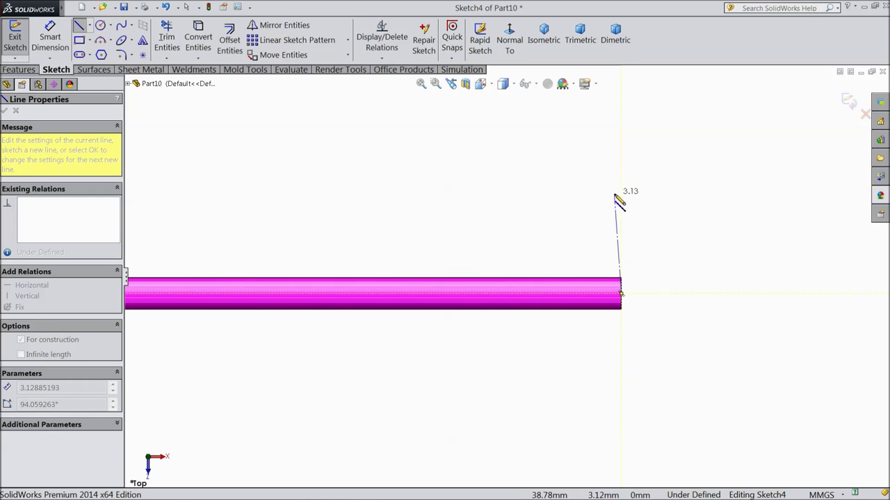
{"action": "left_click", "coordinate": [622, 182]}
{"action": "right_click", "coordinate": [647, 183]}
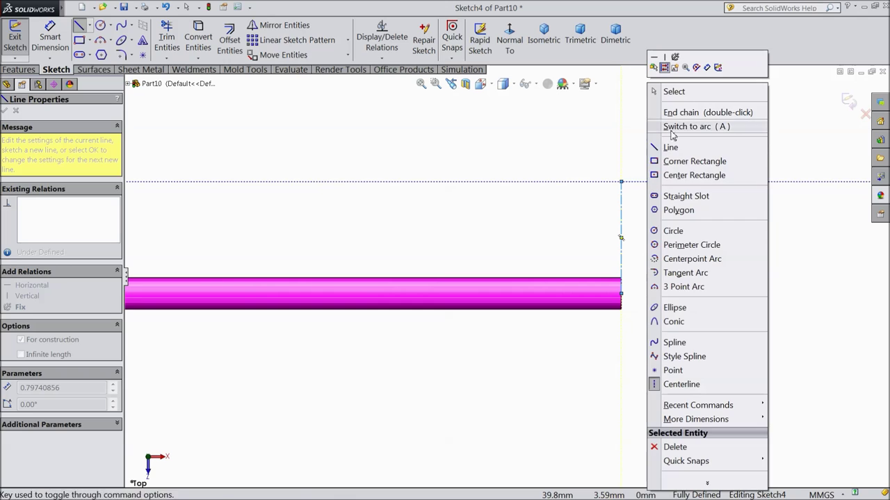
{"action": "left_click", "coordinate": [670, 91]}
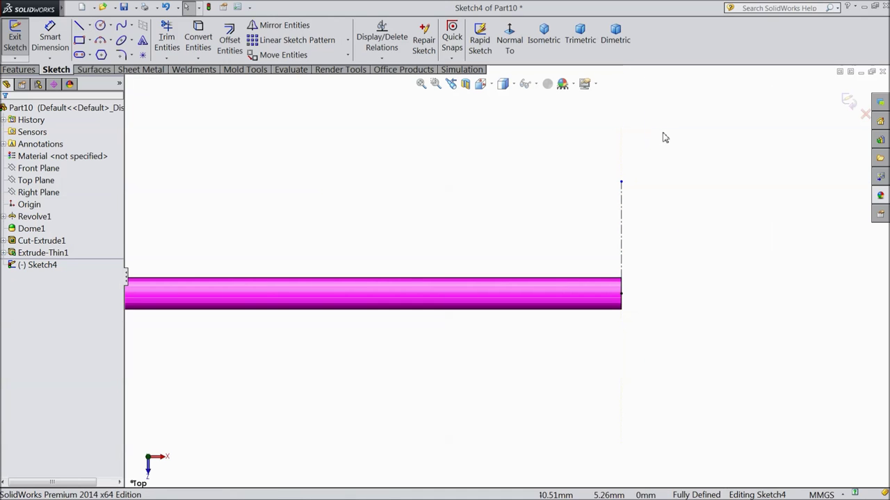
Sketch a circle centered on the centerline's upper endpoint and passing through its lower endpoint at the needle's end.
{"action": "left_click", "coordinate": [50, 39]}
{"action": "left_click", "coordinate": [621, 182]}
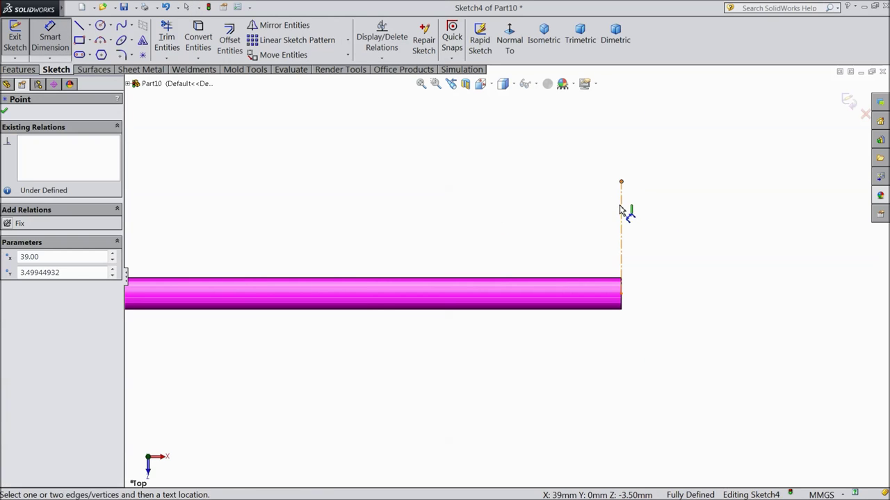
{"action": "left_click", "coordinate": [100, 25]}
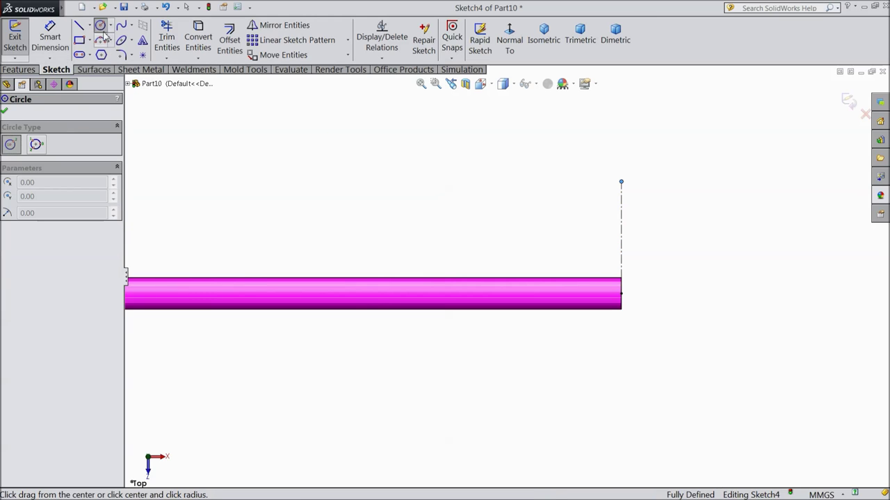
{"action": "left_click", "coordinate": [622, 182]}
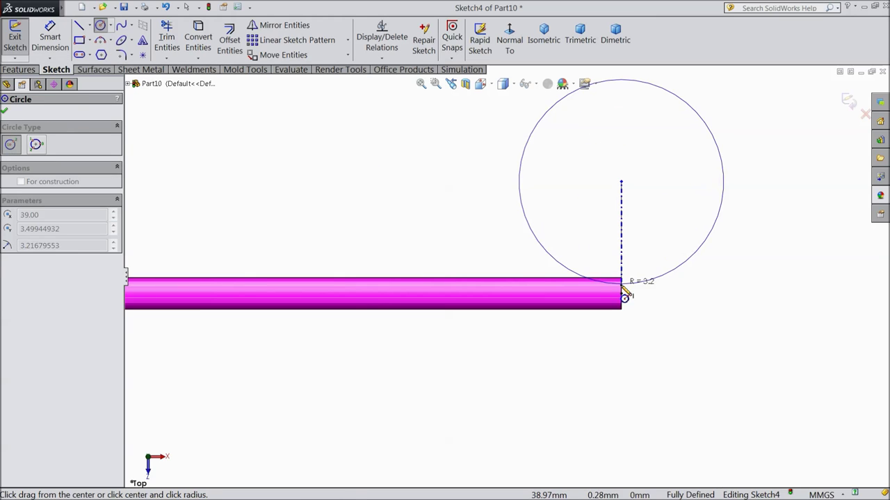
{"action": "left_click", "coordinate": [625, 306]}
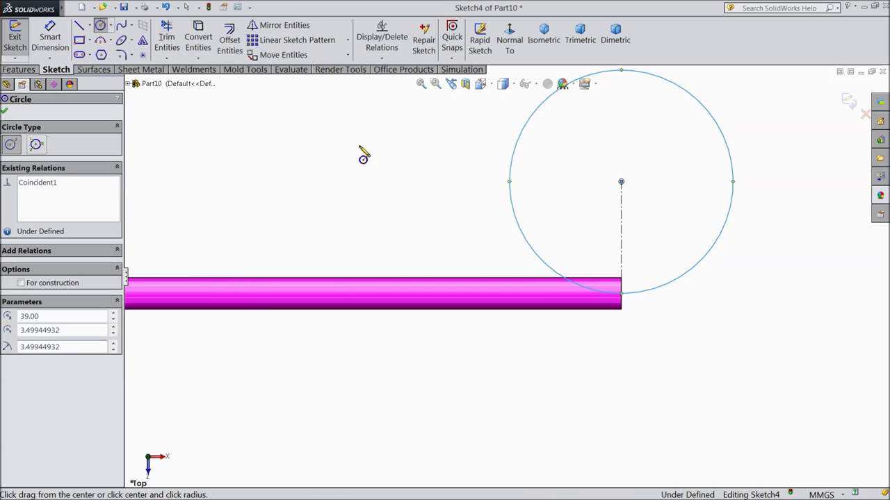
{"action": "right_click", "coordinate": [363, 157]}
{"action": "left_click", "coordinate": [386, 116]}
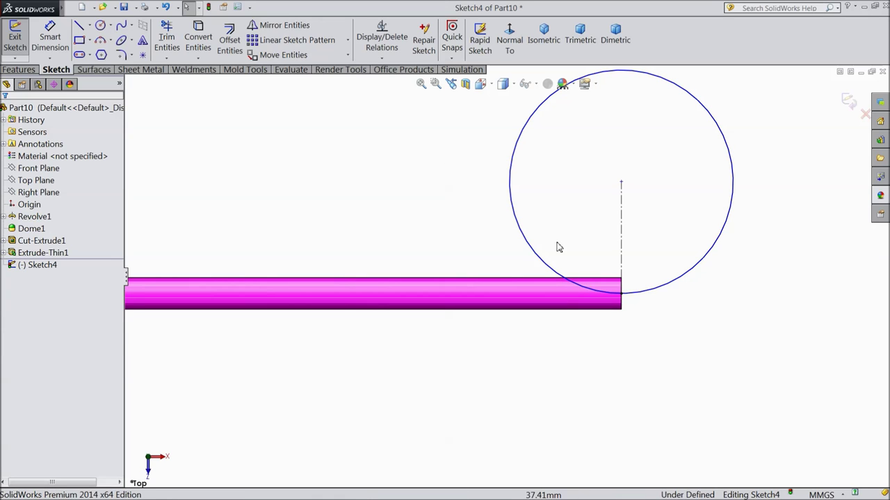
Dimension the circle's diameter as 7 mm.
{"action": "left_click", "coordinate": [45, 46]}
{"action": "scroll", "coordinate": [542, 230], "scroll_direction": "up", "scroll_amount": 2}
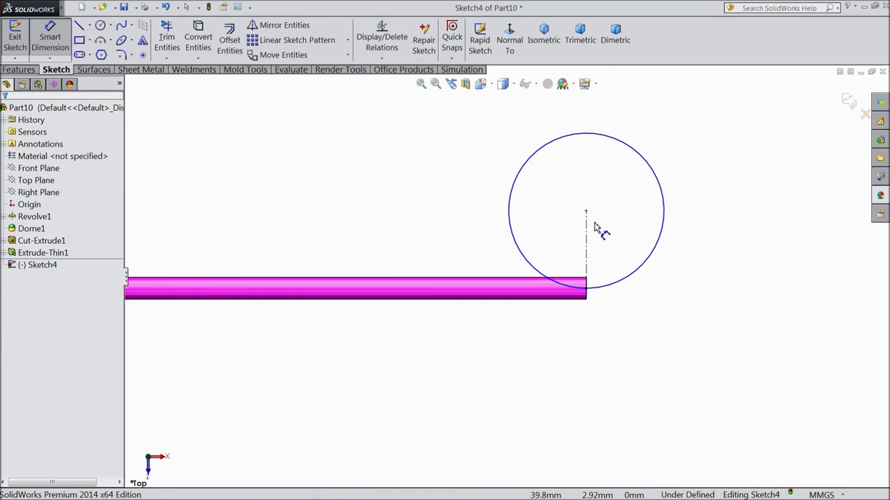
{"action": "left_click", "coordinate": [665, 214]}
{"action": "left_click", "coordinate": [701, 223]}
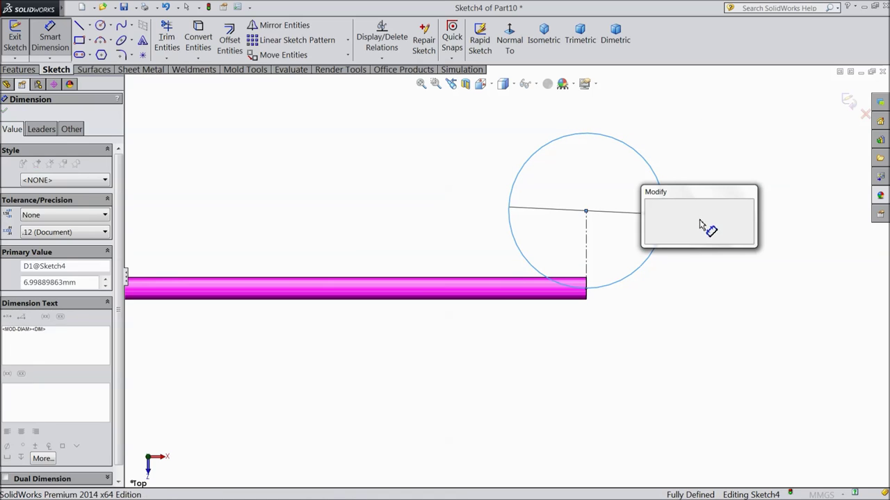
{"action": "type", "text": "7.8mm"}
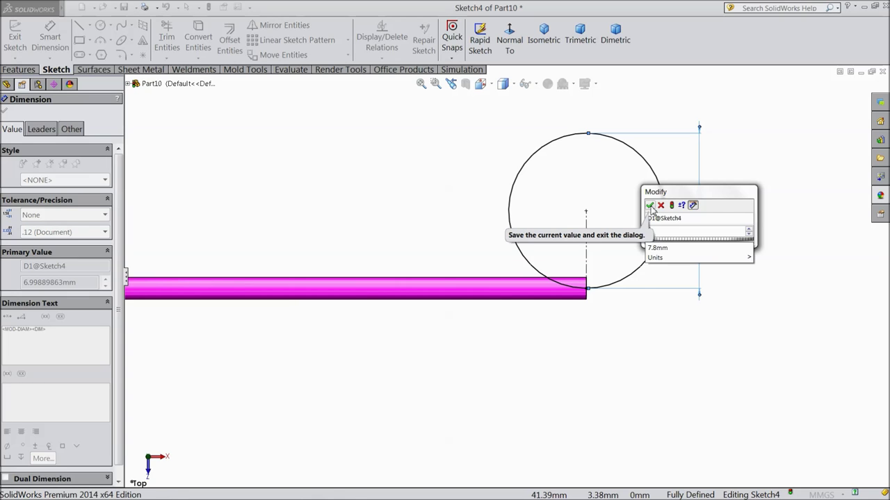
{"action": "left_click", "coordinate": [650, 206]}
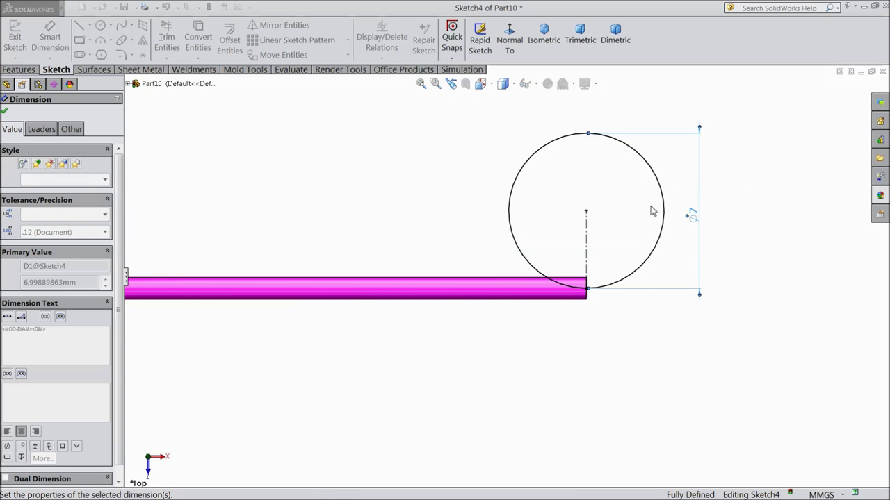
{"action": "left_click", "coordinate": [5, 112]}
Cut the needle's tip with the circle as an Extruded Cut using Through All - Both.
{"action": "left_click", "coordinate": [19, 70]}
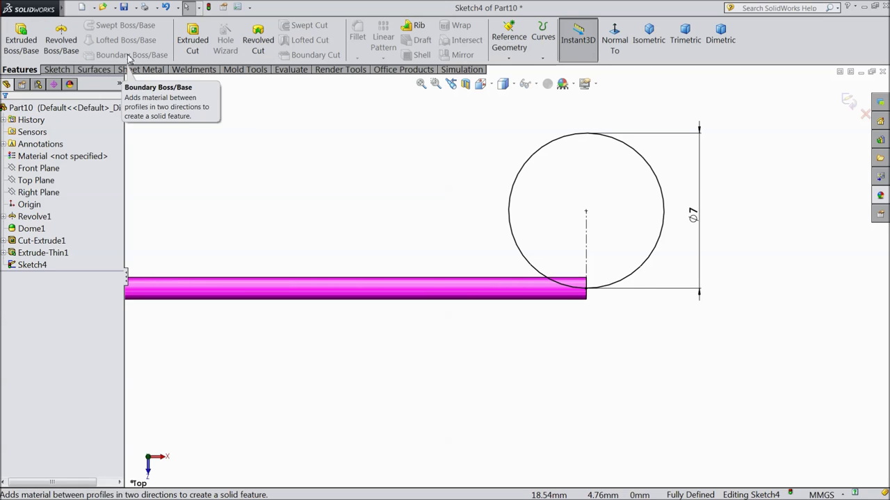
{"action": "left_click", "coordinate": [192, 42]}
{"action": "left_click", "coordinate": [48, 177]}
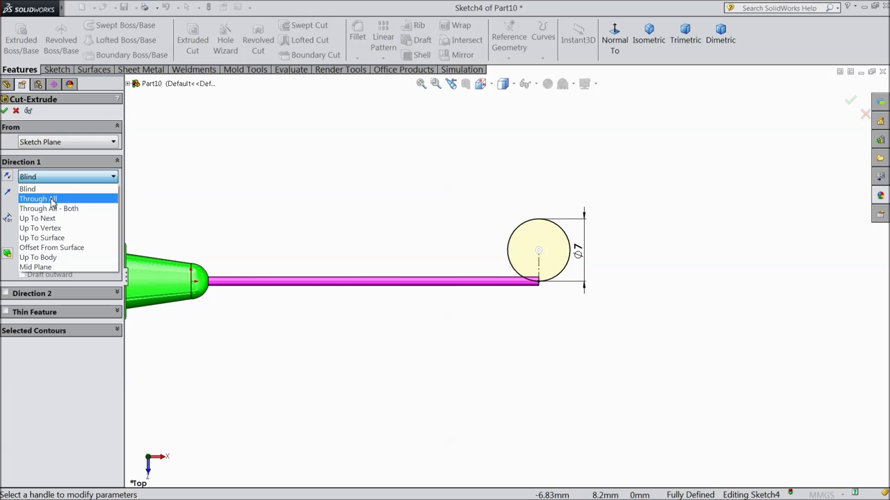
{"action": "left_click", "coordinate": [48, 209]}
{"action": "middle_click_drag", "start_coordinate": [464, 206], "coordinate": [427, 249]}
{"action": "scroll", "coordinate": [437, 306], "scroll_direction": "down", "scroll_amount": 5}
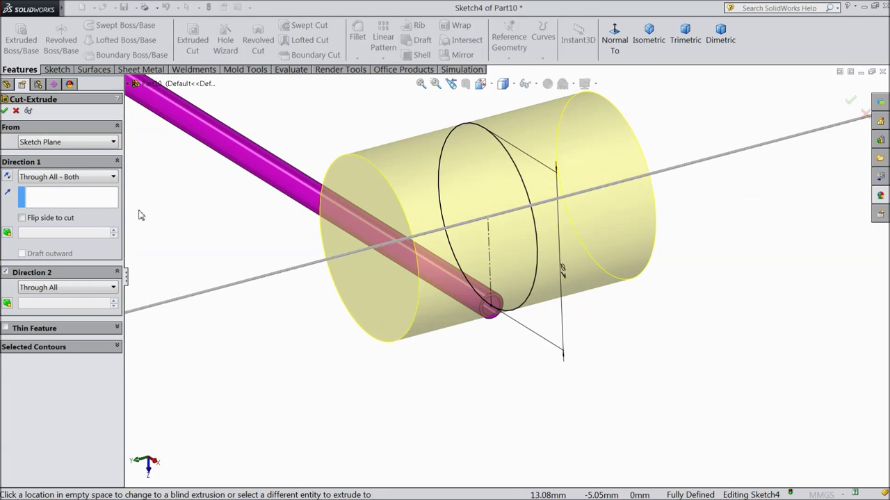
{"action": "left_click", "coordinate": [5, 111]}
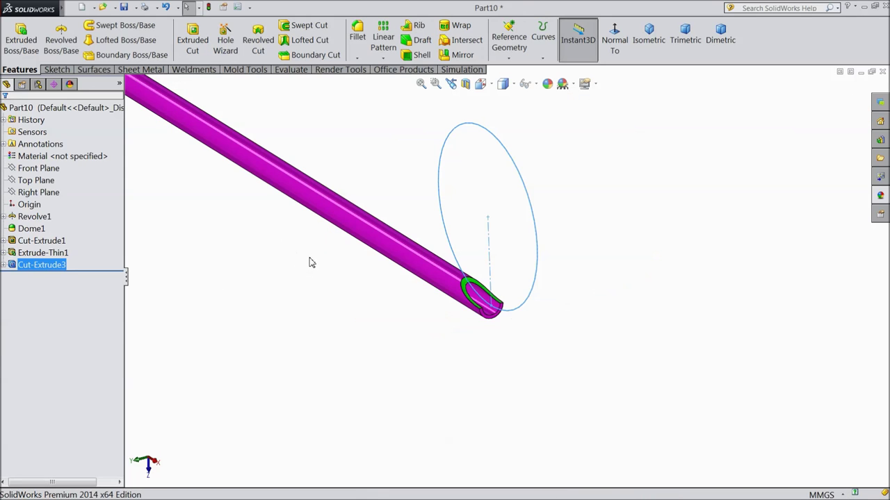
Start another sketch on the Top Plane and view it face-on at the cut needle tip.
{"action": "scroll", "coordinate": [362, 296], "scroll_direction": "up", "scroll_amount": 3}
{"action": "mouse_move", "coordinate": [369, 298]}
{"action": "middle_mouse_down"}
{"action": "mouse_move", "coordinate": [397, 264]}
{"action": "mouse_move", "coordinate": [381, 300]}
{"action": "middle_mouse_up"}
{"action": "left_click", "coordinate": [36, 180]}
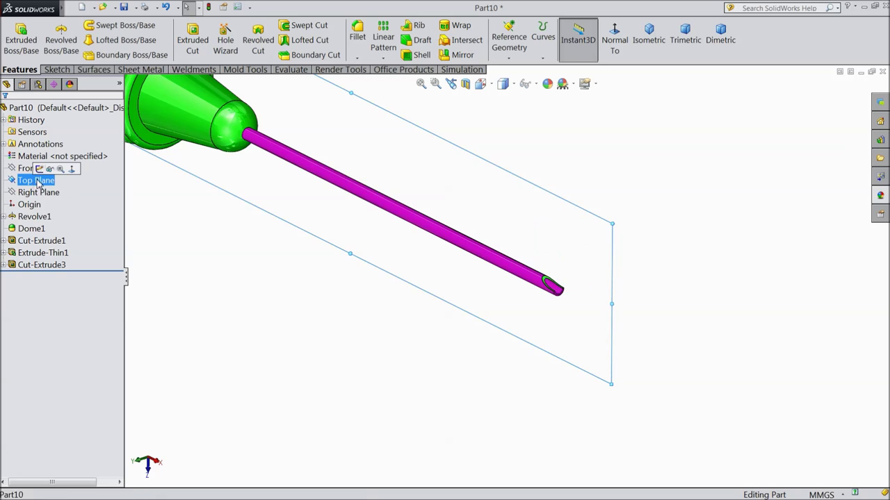
{"action": "left_click", "coordinate": [42, 174]}
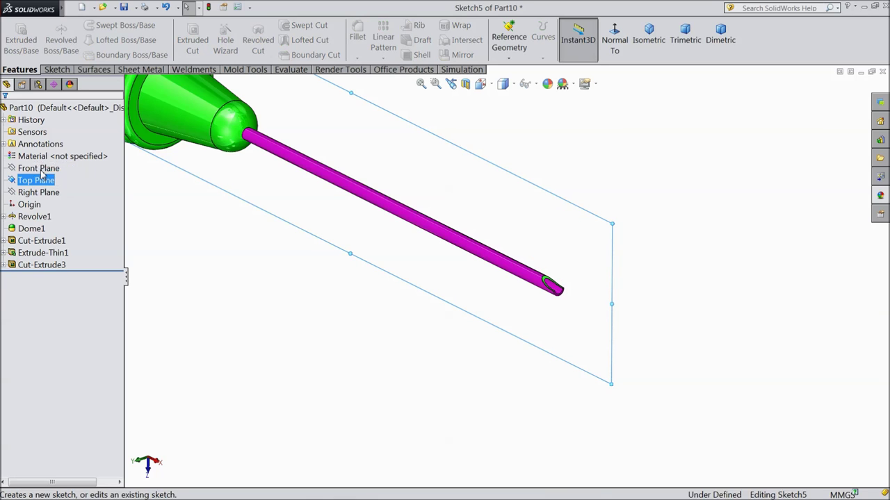
{"action": "left_click", "coordinate": [615, 43]}
{"action": "scroll", "coordinate": [649, 256], "scroll_direction": "down", "scroll_amount": 4}
{"action": "scroll", "coordinate": [544, 296], "scroll_direction": "up", "scroll_amount": 2}
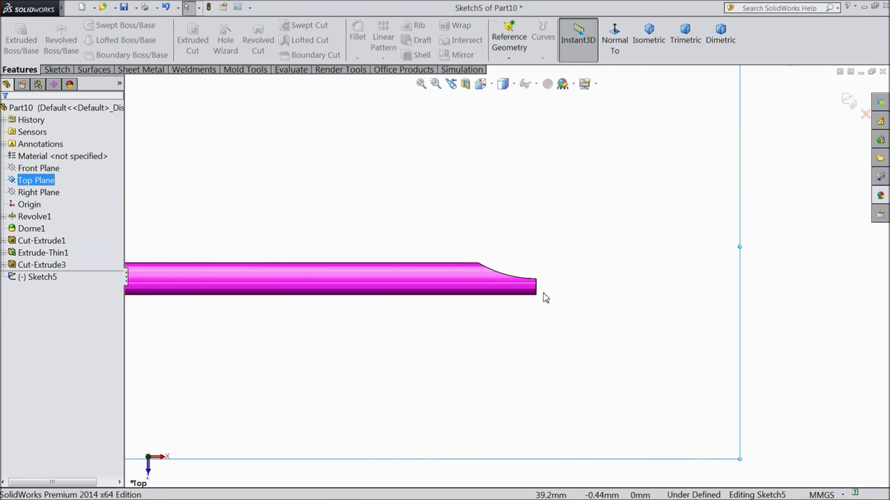
Sketch a vertical centerline about 4.6 mm long upward from the lower corner of the needle's tip.
{"action": "left_click", "coordinate": [57, 69]}
{"action": "left_click", "coordinate": [89, 25]}
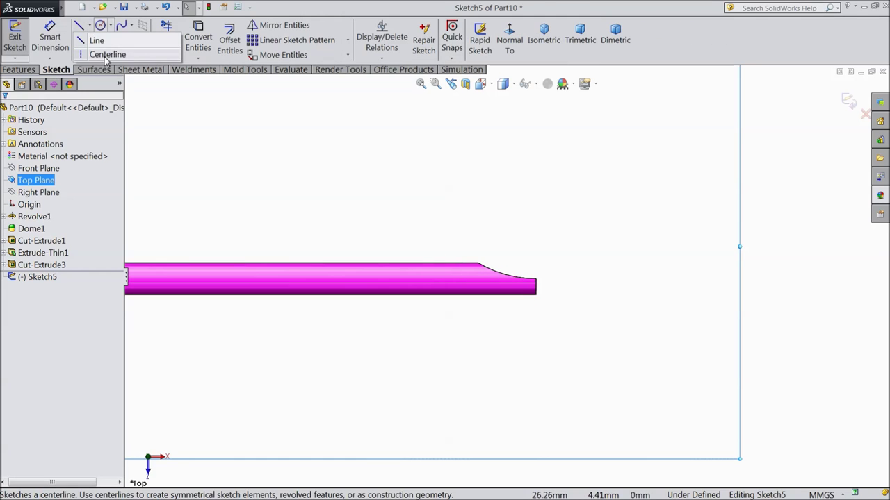
{"action": "left_click", "coordinate": [111, 54]}
{"action": "left_click", "coordinate": [535, 294]}
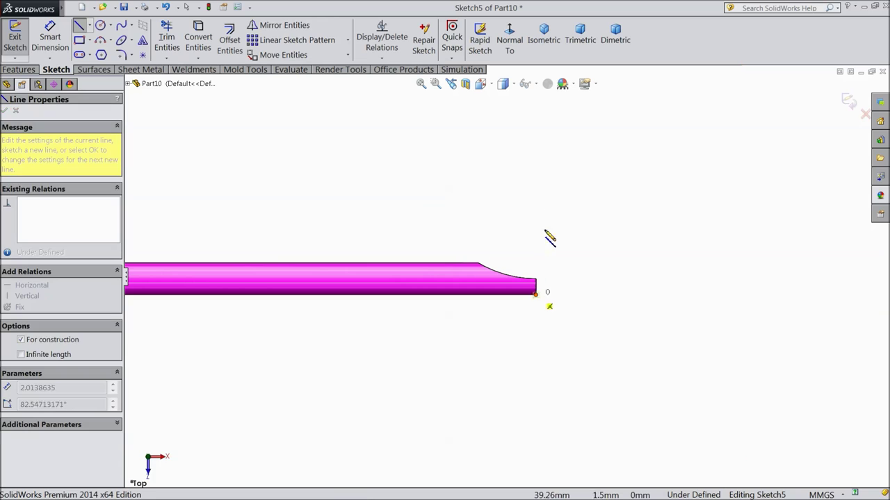
{"action": "left_click", "coordinate": [536, 147]}
{"action": "right_click", "coordinate": [545, 148]}
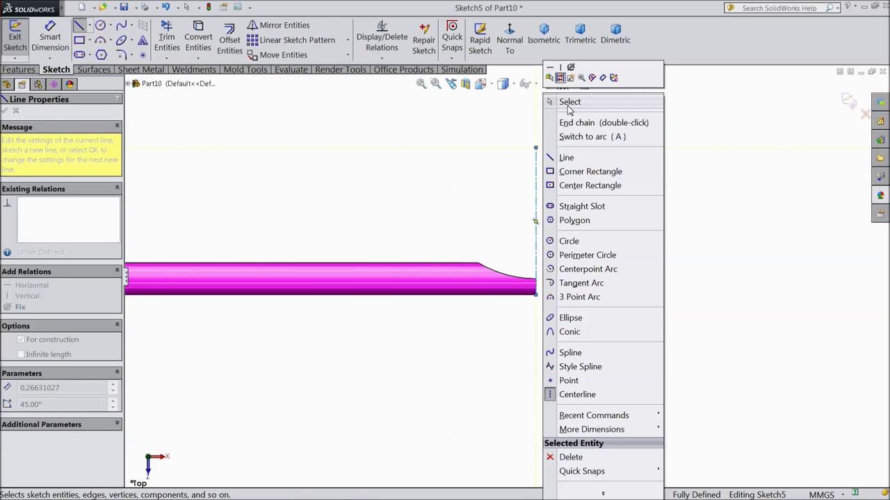
{"action": "left_click", "coordinate": [563, 100]}
{"action": "left_click", "coordinate": [101, 26]}
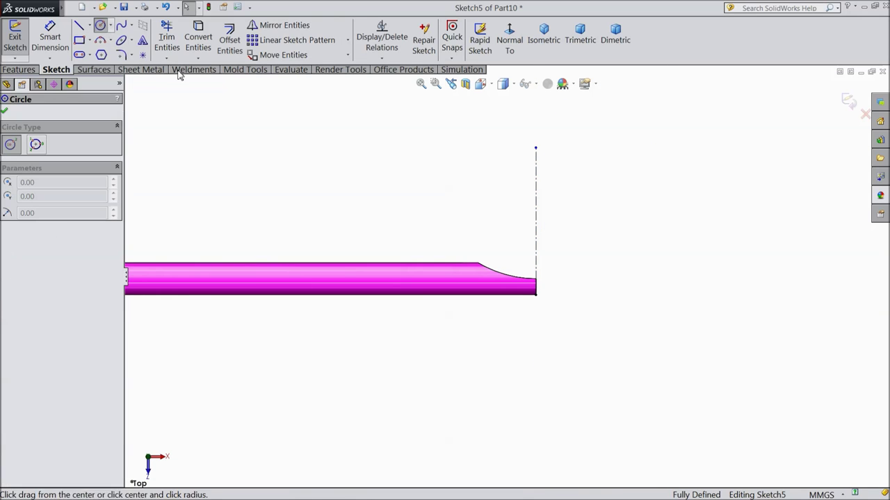
{"action": "left_click", "coordinate": [536, 148]}
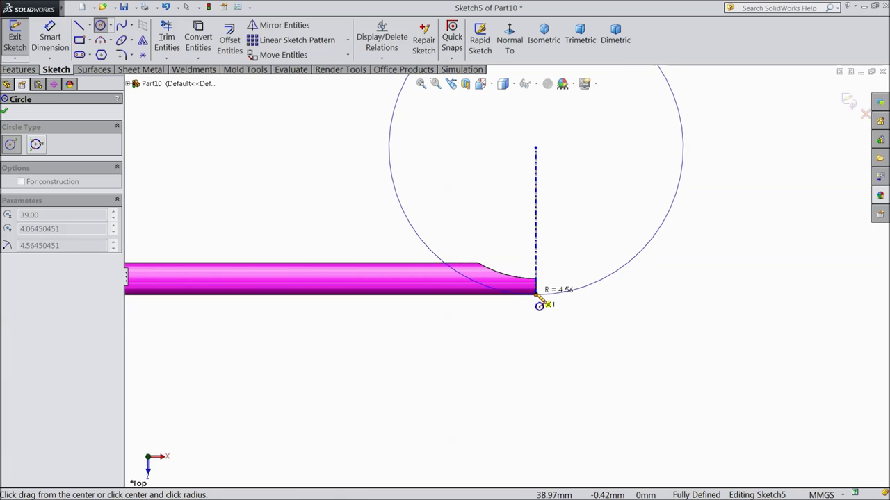
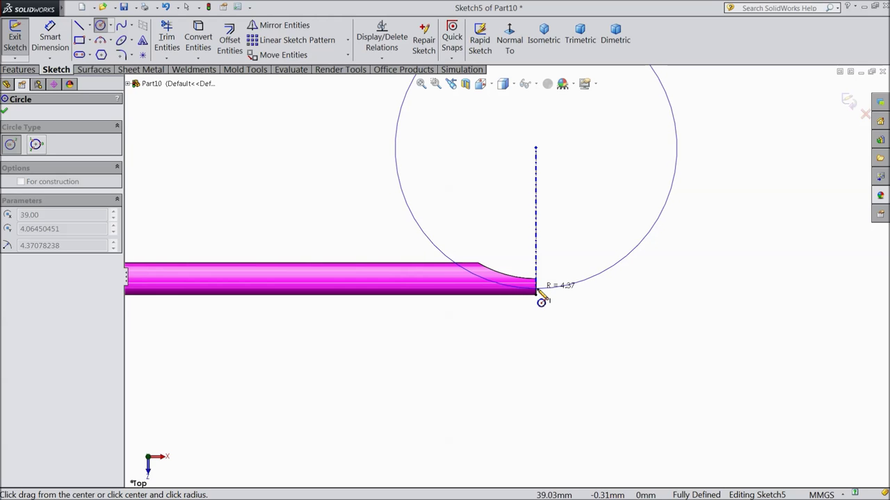
{"action": "right_click", "coordinate": [560, 202]}
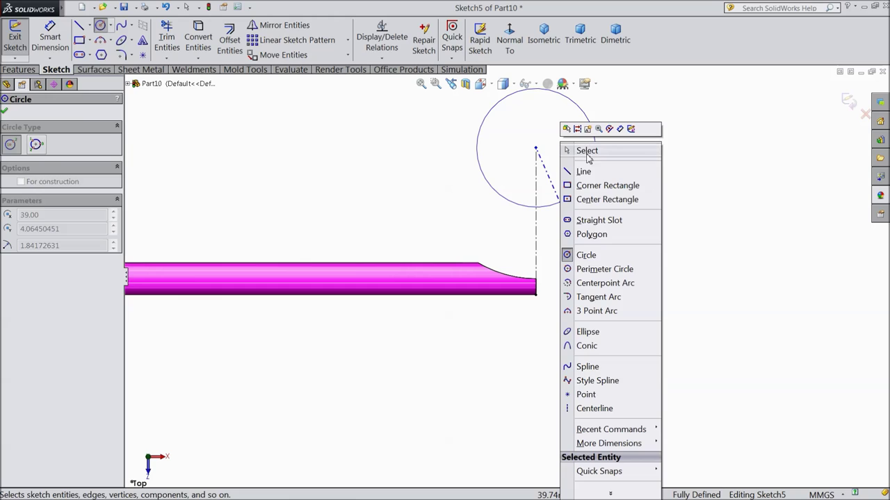
{"action": "left_click", "coordinate": [584, 152]}
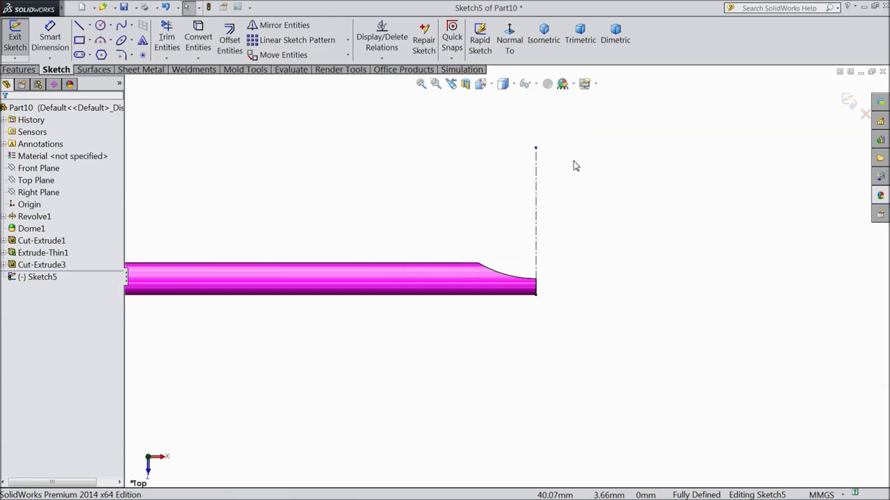
Sketch a horizontal centerline about 1.37 mm outward from the tip's lower corner, continued by a vertical centerline upward from its end.
{"action": "left_click", "coordinate": [90, 26]}
{"action": "left_click", "coordinate": [104, 55]}
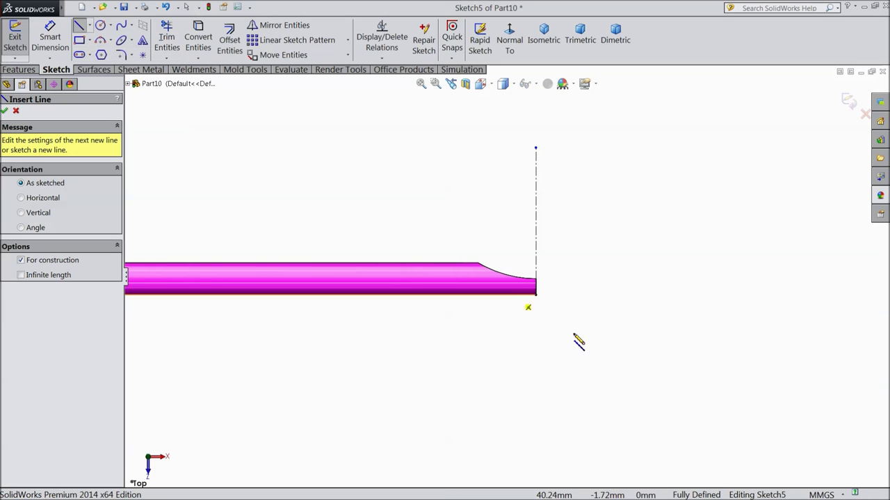
{"action": "left_click", "coordinate": [536, 296]}
{"action": "left_click", "coordinate": [580, 294]}
{"action": "left_click", "coordinate": [581, 219]}
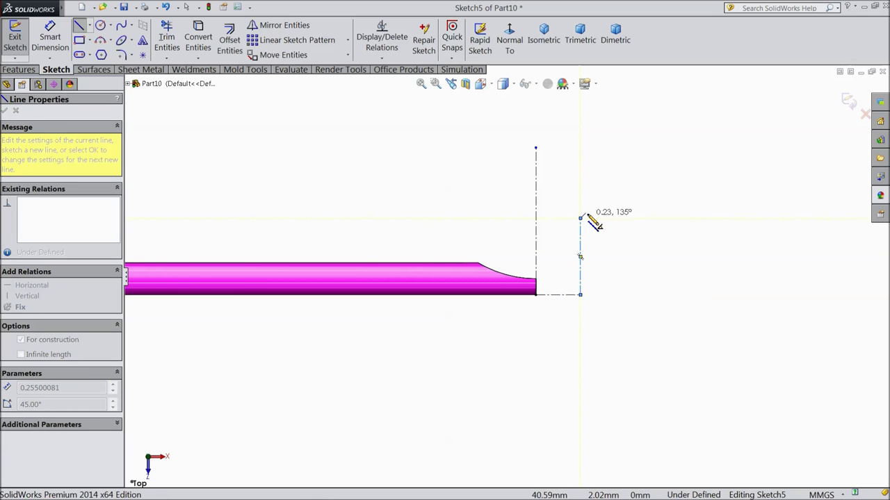
{"action": "right_click", "coordinate": [582, 221]}
{"action": "left_click", "coordinate": [599, 91]}
Dimension the horizontal centerline's length as 2 mm.
{"action": "key", "text": "d"}
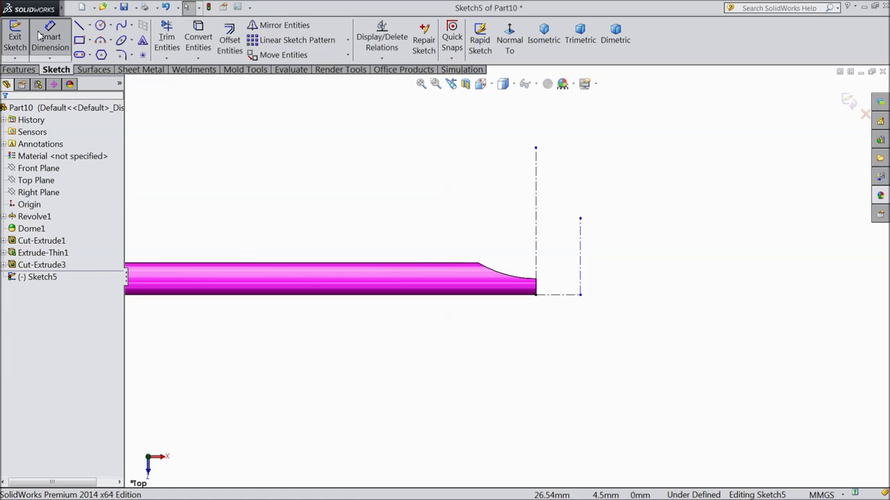
{"action": "left_click", "coordinate": [556, 295]}
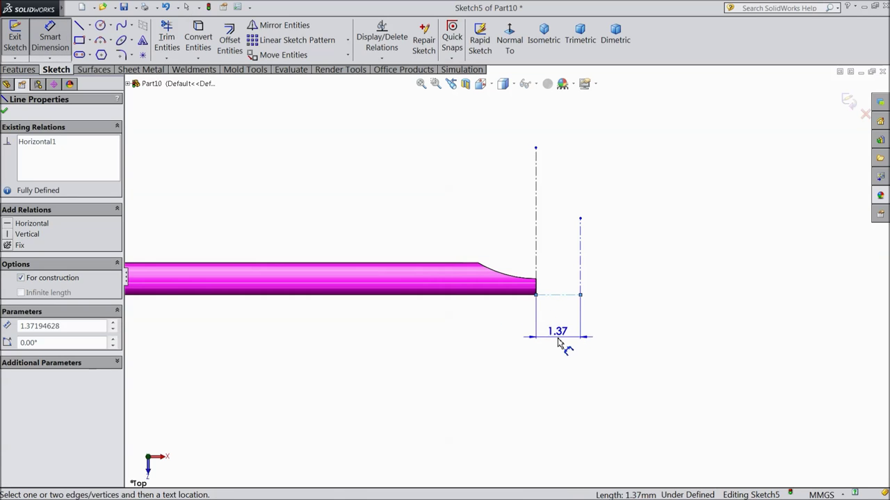
{"action": "left_click", "coordinate": [561, 338]}
{"action": "type", "text": "2.00mm"}
{"action": "left_click", "coordinate": [508, 327]}
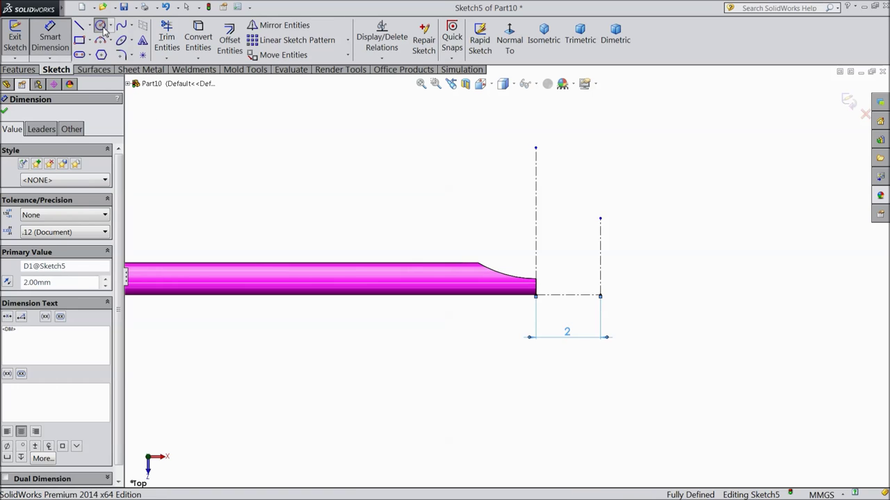
Sketch a circle centred on the upper end of the outer vertical centerline and passing through the needle tip's lower corner.
{"action": "left_click", "coordinate": [101, 26]}
{"action": "left_click", "coordinate": [599, 219]}
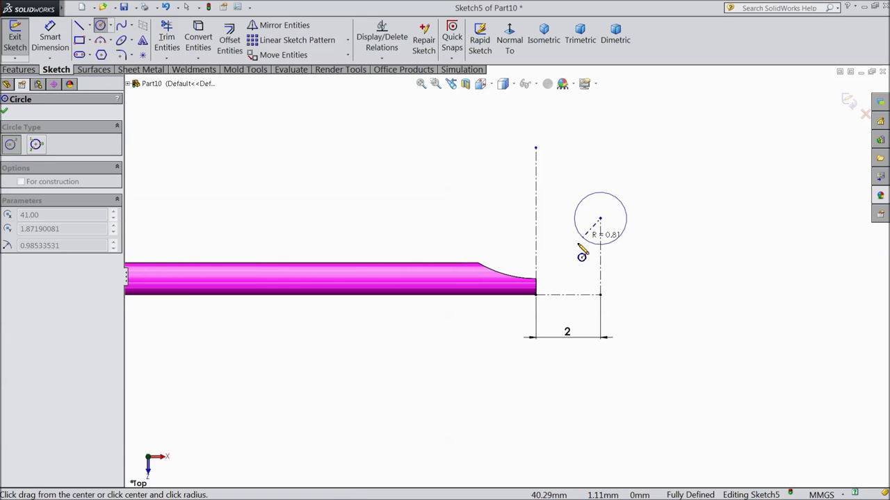
{"action": "left_click", "coordinate": [536, 295]}
{"action": "right_click", "coordinate": [417, 228]}
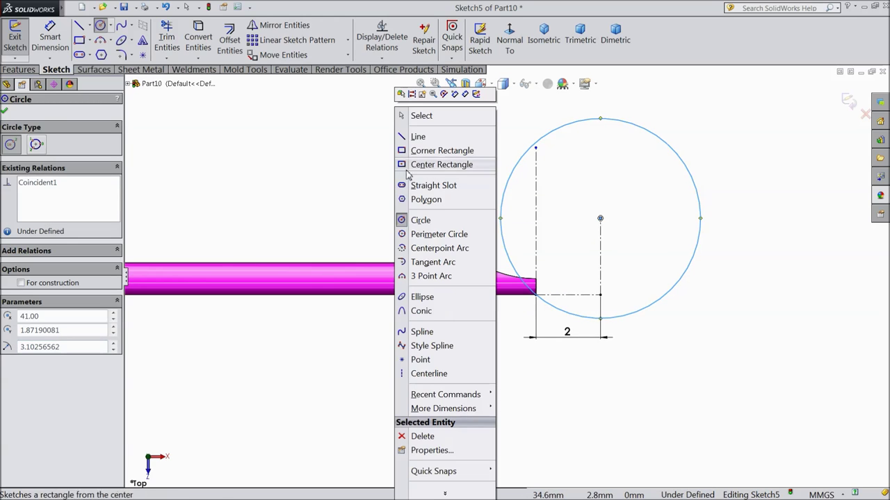
{"action": "left_click", "coordinate": [414, 115]}
Dimension the circle's diameter as 10 mm.
{"action": "left_click", "coordinate": [61, 41]}
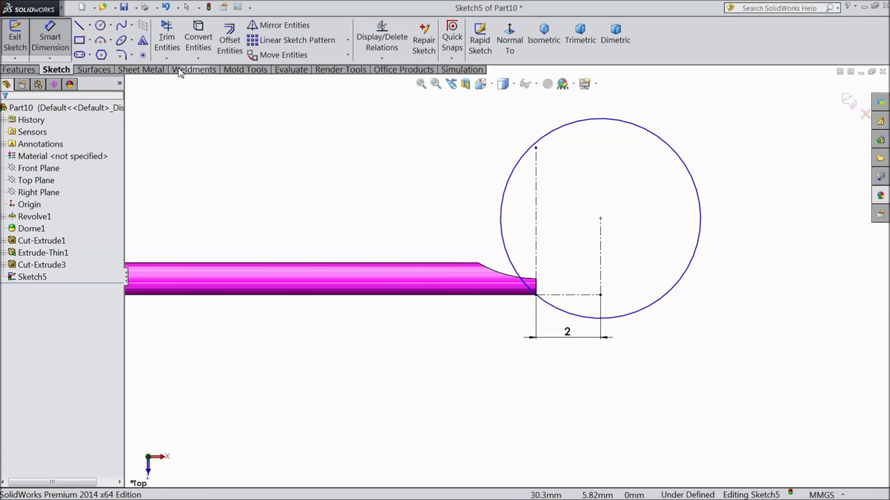
{"action": "left_click", "coordinate": [701, 225]}
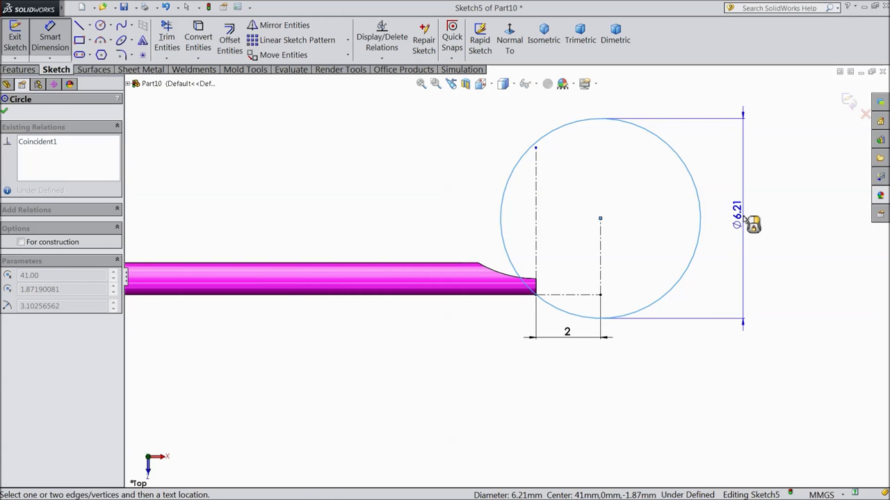
{"action": "left_click", "coordinate": [742, 221]}
{"action": "type", "text": "10"}
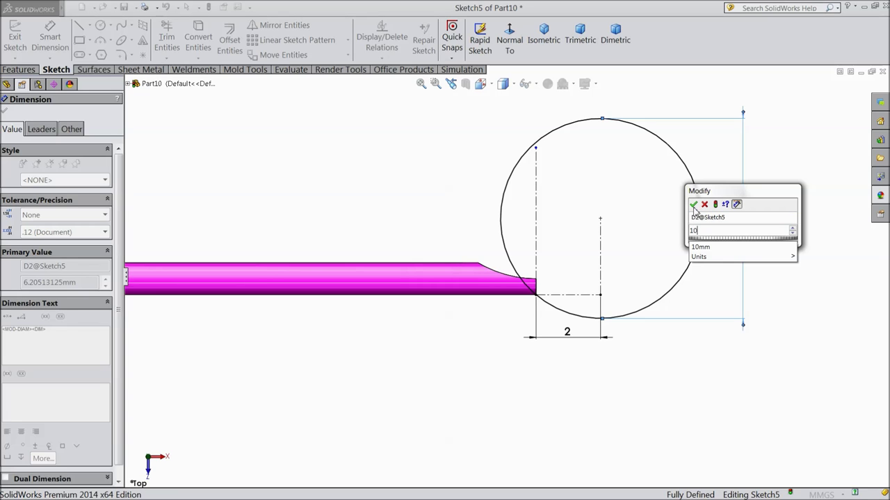
{"action": "left_click", "coordinate": [692, 204]}
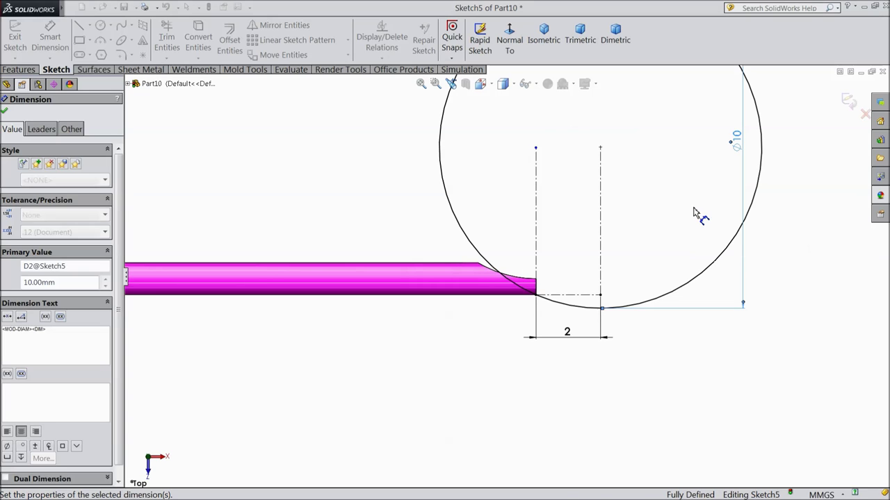
{"action": "left_click", "coordinate": [4, 111]}
Cut the needle tip with the 10 mm circle using an Extruded Cut set to Through All - Both.
{"action": "scroll", "coordinate": [477, 302], "scroll_direction": "up", "scroll_amount": 3}
{"action": "left_click", "coordinate": [19, 69]}
{"action": "left_click", "coordinate": [192, 42]}
{"action": "left_click", "coordinate": [56, 175]}
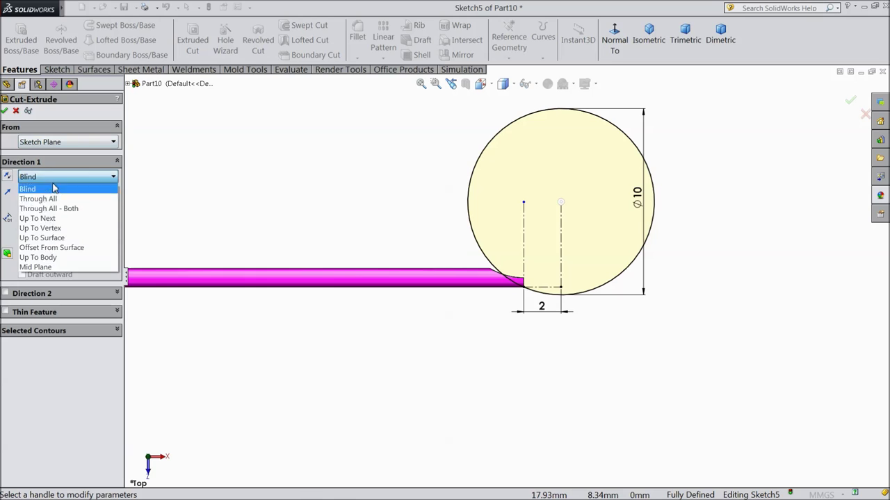
{"action": "left_click", "coordinate": [49, 209]}
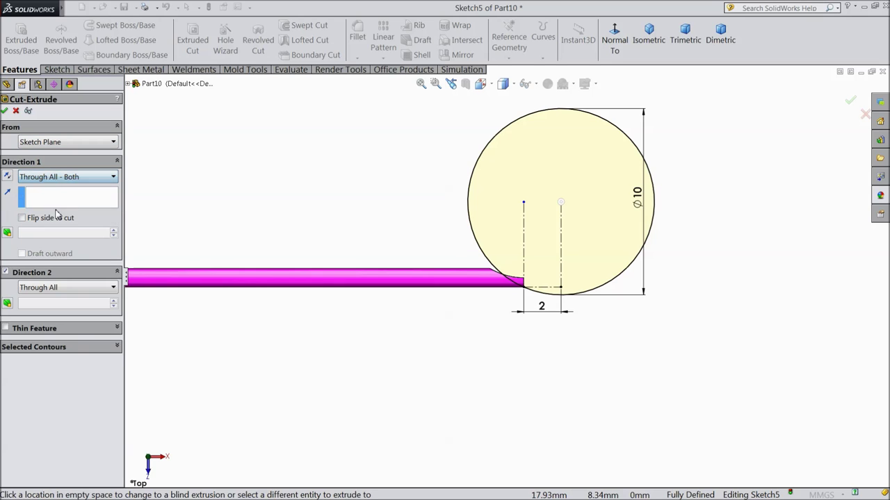
{"action": "scroll", "coordinate": [486, 271], "scroll_direction": "up", "scroll_amount": 5}
{"action": "middle_click_drag", "start_coordinate": [584, 253], "coordinate": [554, 313]}
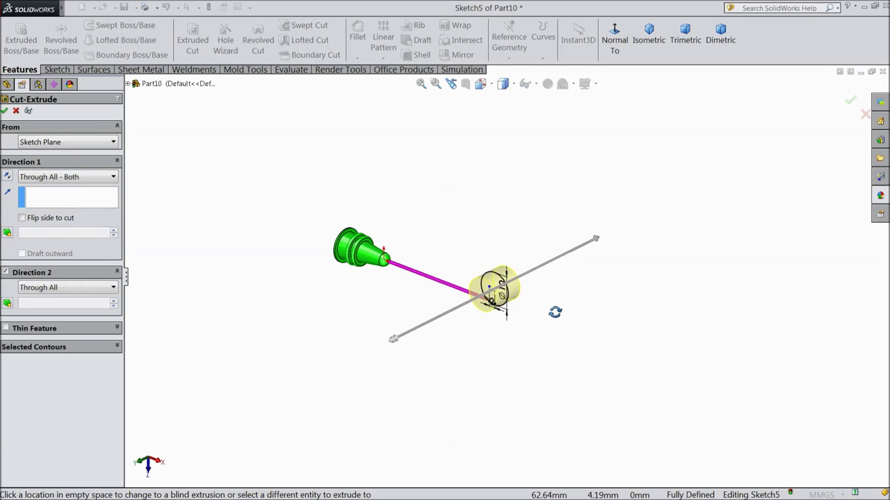
{"action": "scroll", "coordinate": [554, 312], "scroll_direction": "down", "scroll_amount": 10}
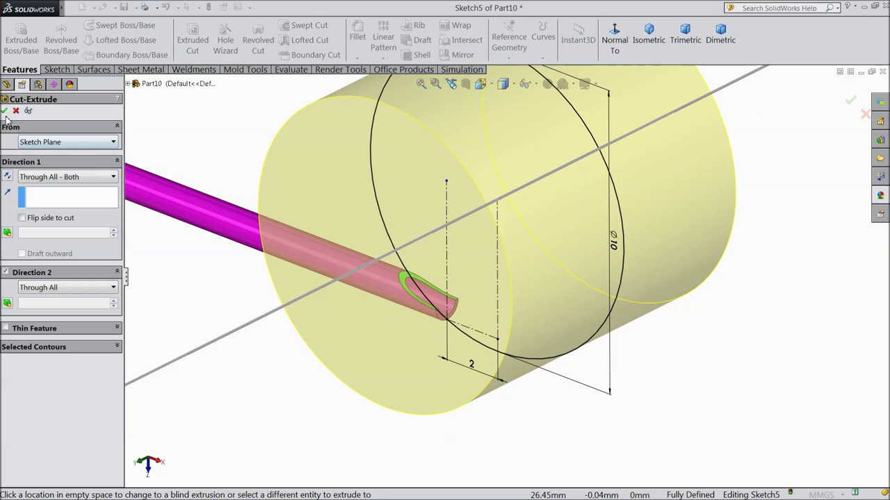
{"action": "left_click", "coordinate": [4, 111]}
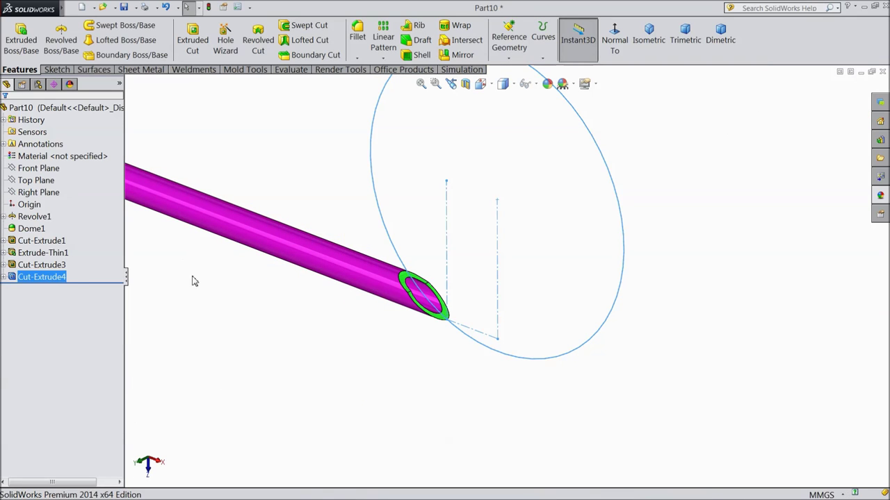
Colour the two needle-tip cut features, Cut-Extrude3 and Cut-Extrude4, magenta like the needle.
{"action": "left_click", "coordinate": [48, 267], "text": "ctrl"}
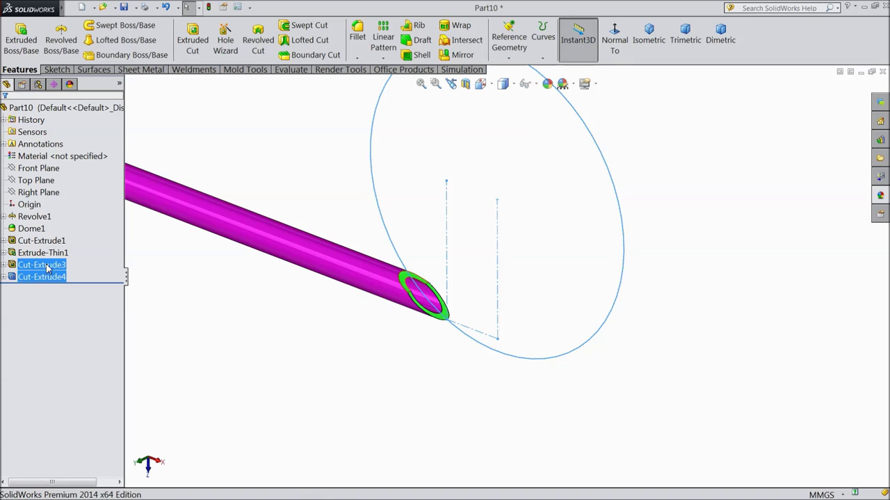
{"action": "left_click", "coordinate": [47, 267]}
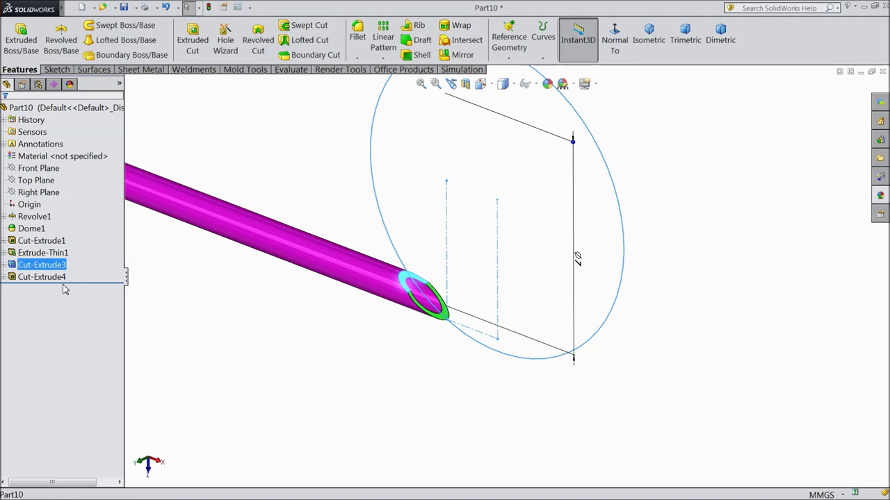
{"action": "left_click", "coordinate": [547, 85]}
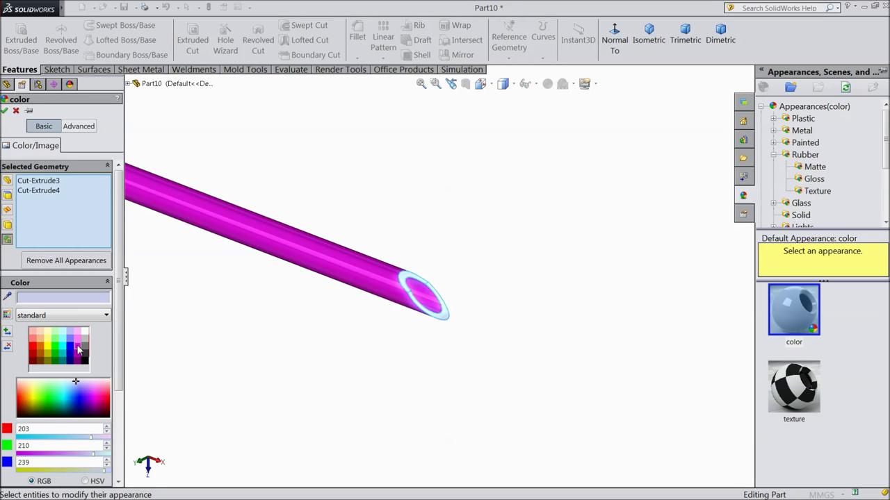
{"action": "left_click", "coordinate": [78, 347]}
{"action": "left_click", "coordinate": [5, 110]}
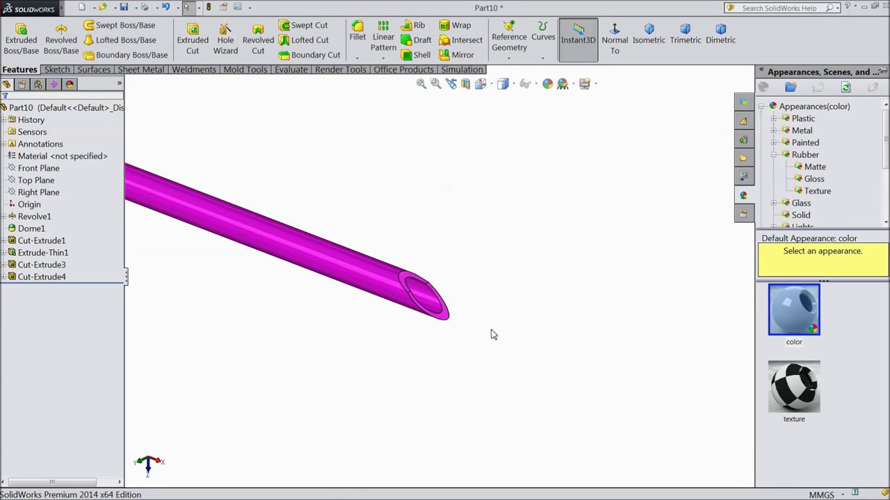
Examine the bevelled needle tip up close and the whole needle and hub from several angles.
{"action": "scroll", "coordinate": [493, 334], "scroll_direction": "down", "scroll_amount": 2}
{"action": "middle_click_drag", "start_coordinate": [433, 312], "coordinate": [427, 334]}
{"action": "scroll", "coordinate": [429, 335], "scroll_direction": "up", "scroll_amount": 4}
{"action": "scroll", "coordinate": [414, 317], "scroll_direction": "up", "scroll_amount": 3}
{"action": "middle_click_drag", "start_coordinate": [405, 296], "coordinate": [417, 341]}
{"action": "scroll", "coordinate": [568, 356], "scroll_direction": "down", "scroll_amount": 3}
{"action": "scroll", "coordinate": [609, 357], "scroll_direction": "down", "scroll_amount": 2}
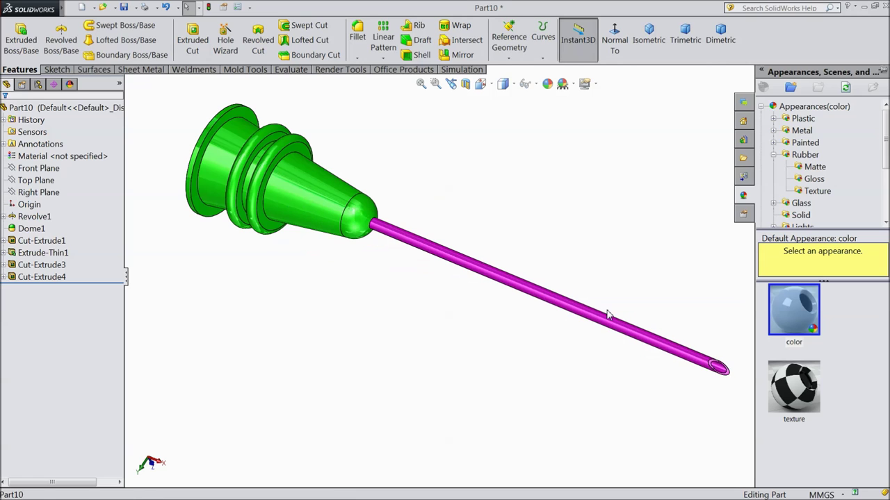
{"action": "left_click", "coordinate": [507, 241]}
Save the part as Niddle in the Syringe folder and close it.
{"action": "left_click", "coordinate": [125, 9]}
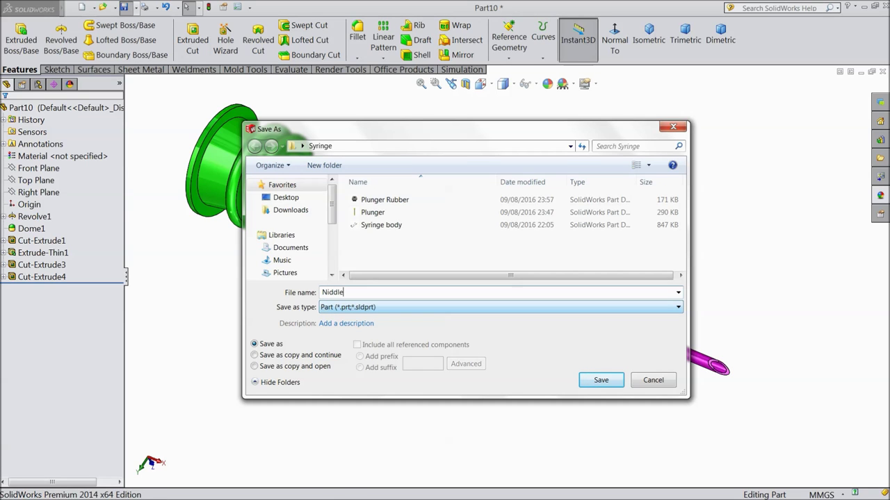
{"action": "left_click", "coordinate": [601, 381]}
{"action": "mouse_move", "coordinate": [328, 270]}
{"action": "middle_mouse_down"}
{"action": "mouse_move", "coordinate": [358, 264]}
{"action": "mouse_move", "coordinate": [451, 327]}
{"action": "mouse_move", "coordinate": [373, 276]}
{"action": "mouse_move", "coordinate": [315, 282]}
{"action": "mouse_move", "coordinate": [330, 287]}
{"action": "mouse_move", "coordinate": [324, 292]}
{"action": "mouse_move", "coordinate": [334, 286]}
{"action": "middle_mouse_up"}
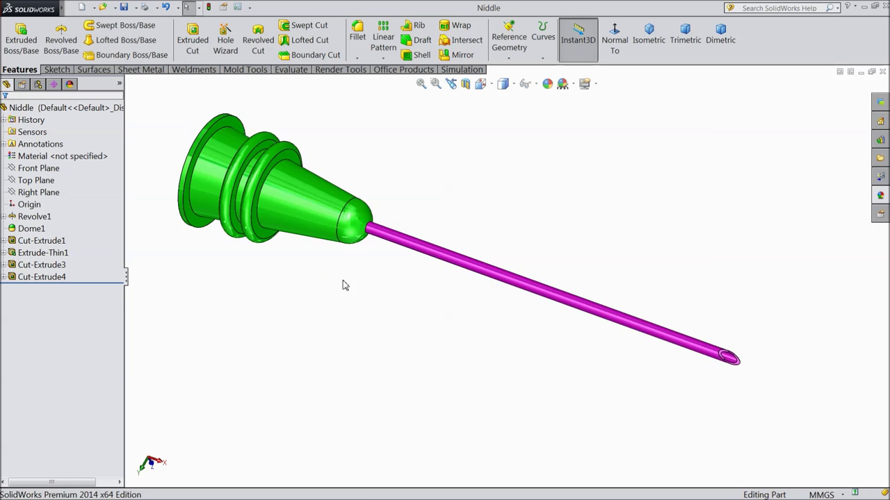
{"action": "middle_click_drag", "start_coordinate": [379, 344], "coordinate": [455, 242]}
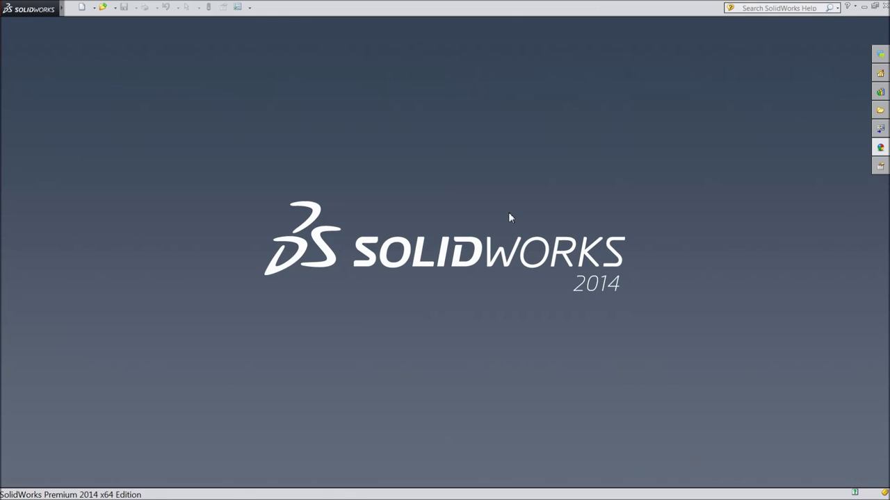
Create a new assembly document.
{"action": "left_click", "coordinate": [82, 7]}
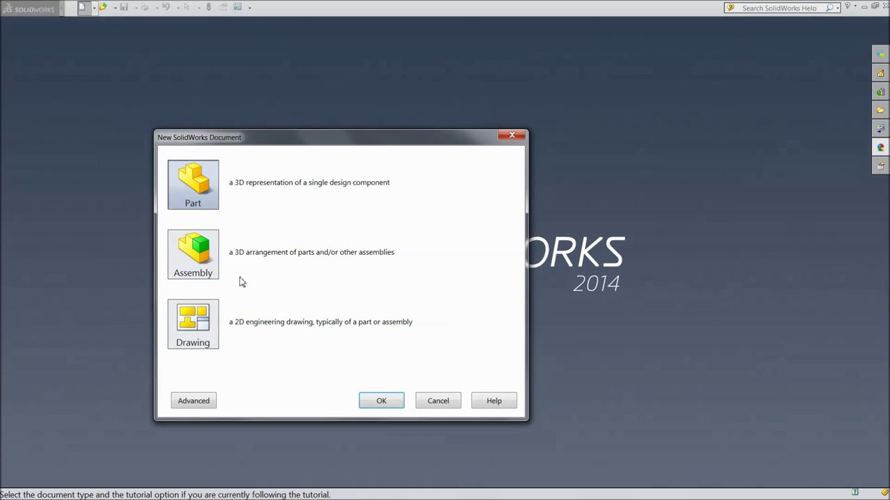
{"action": "left_click", "coordinate": [200, 263]}
{"action": "left_click", "coordinate": [383, 401]}
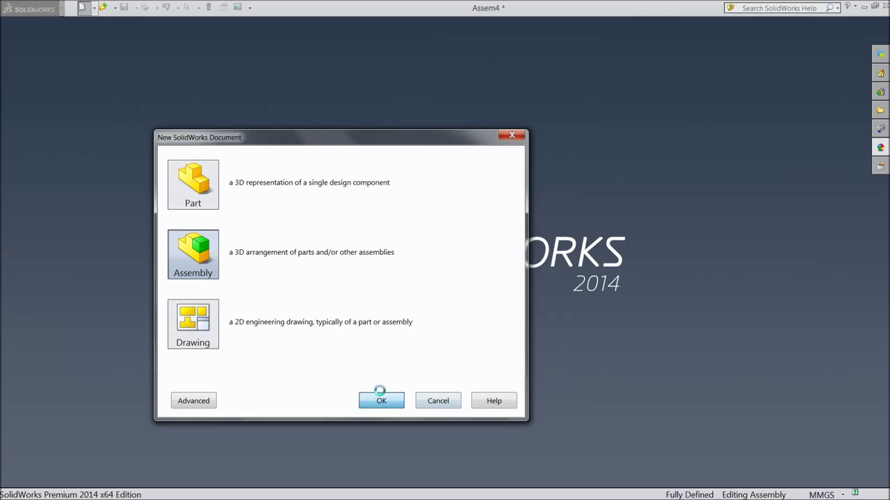
{"action": "left_click_drag", "start_coordinate": [87, 303], "coordinate": [123, 301]}
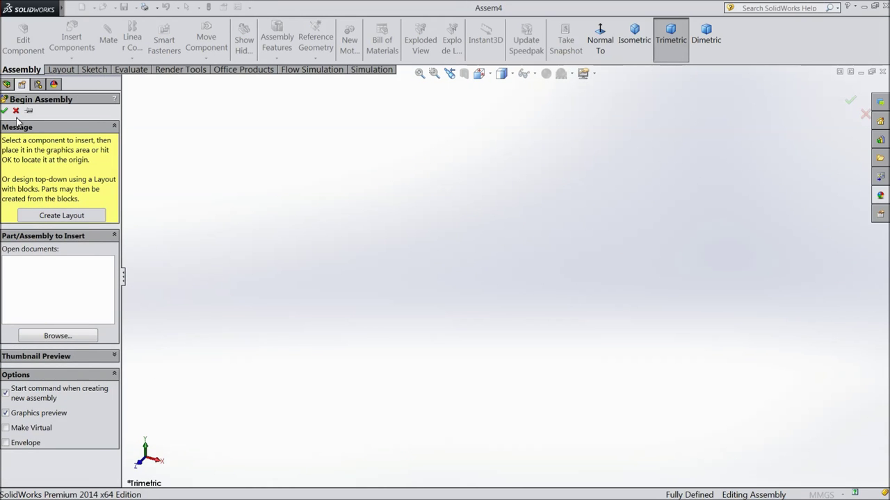
Insert the Syringe body part from the Syringe folder as the assembly's first component, browsing the files as large thumbnails.
{"action": "left_click", "coordinate": [43, 338]}
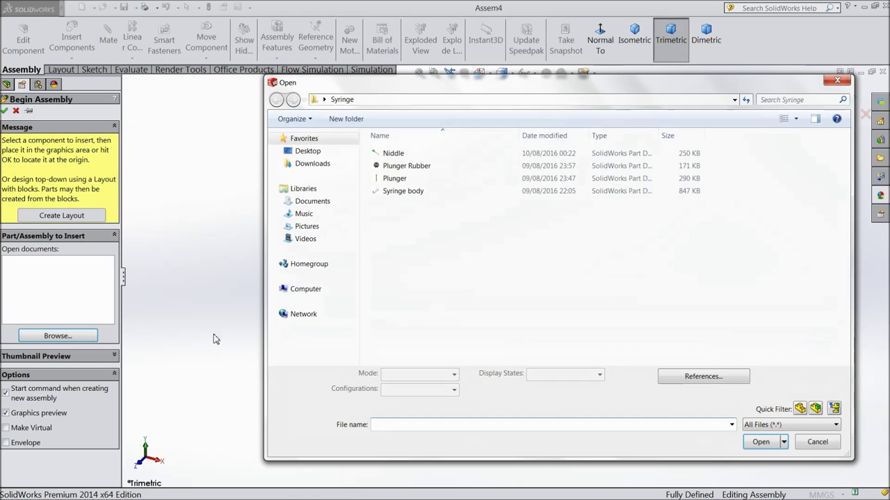
{"action": "left_click", "coordinate": [796, 119]}
{"action": "left_click", "coordinate": [817, 39]}
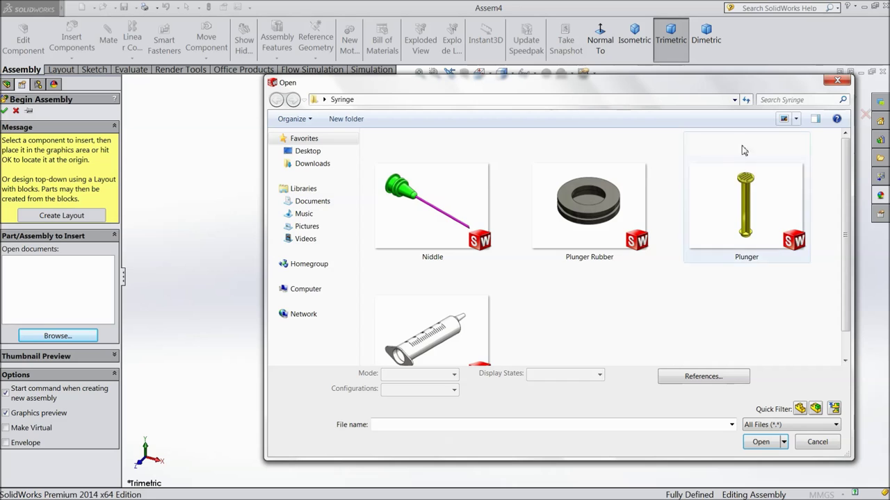
{"action": "left_click", "coordinate": [434, 332]}
{"action": "left_click", "coordinate": [761, 442]}
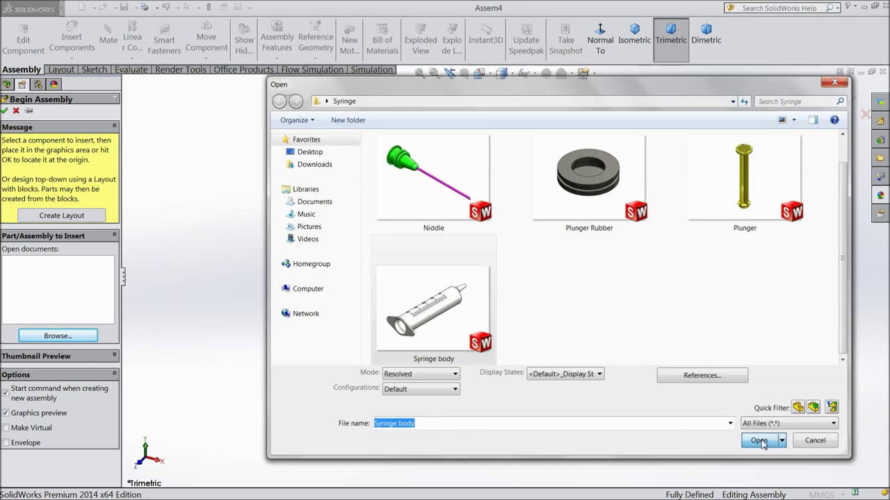
{"action": "left_click", "coordinate": [488, 280]}
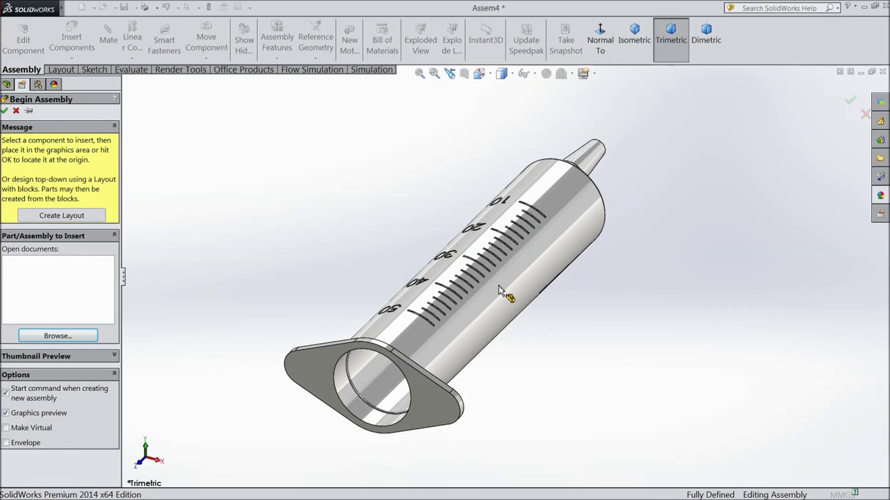
Give the assembly a plain white background and raise its shaded and wireframe image quality close to high.
{"action": "left_click", "coordinate": [571, 75]}
{"action": "left_click", "coordinate": [595, 36]}
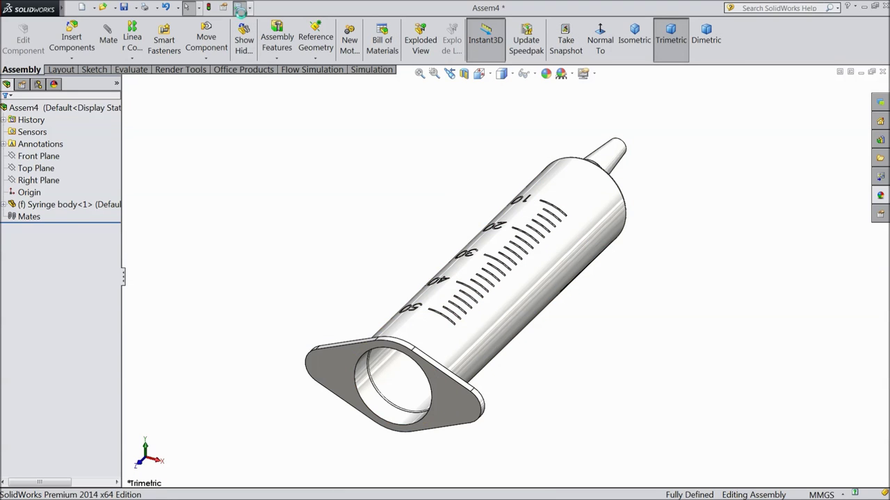
{"action": "left_click", "coordinate": [241, 8]}
{"action": "left_click", "coordinate": [160, 83]}
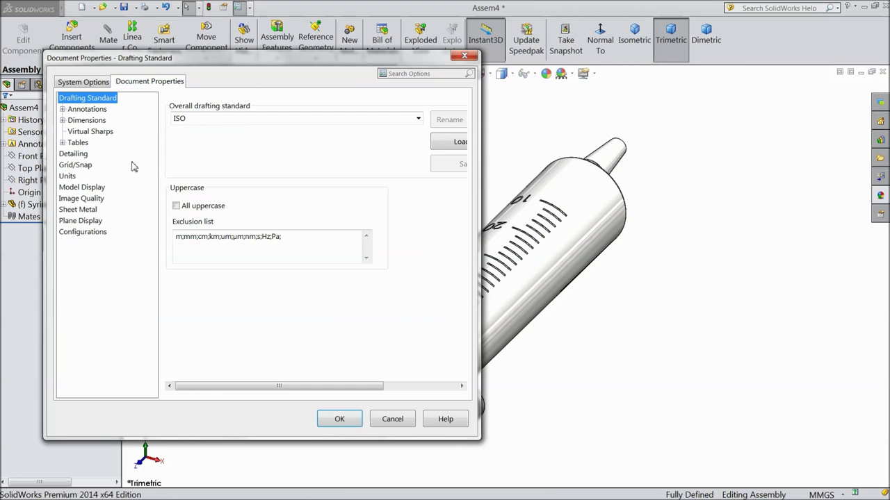
{"action": "left_click", "coordinate": [80, 199]}
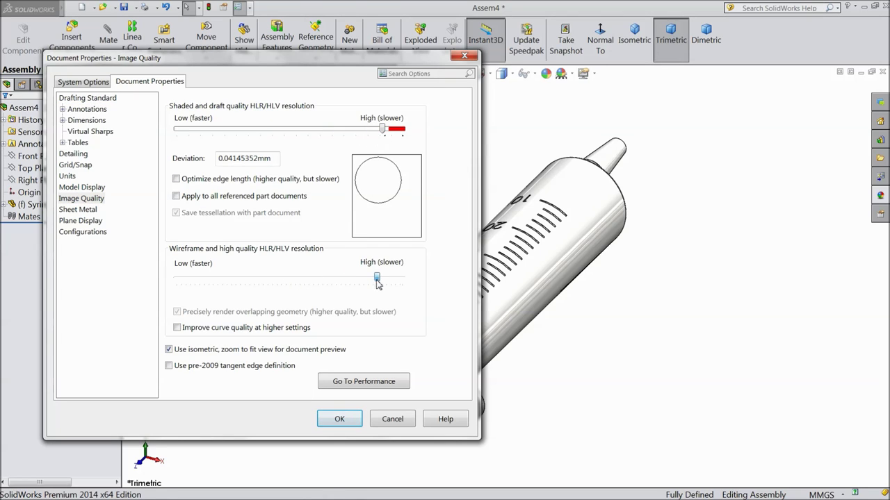
{"action": "left_click", "coordinate": [341, 420]}
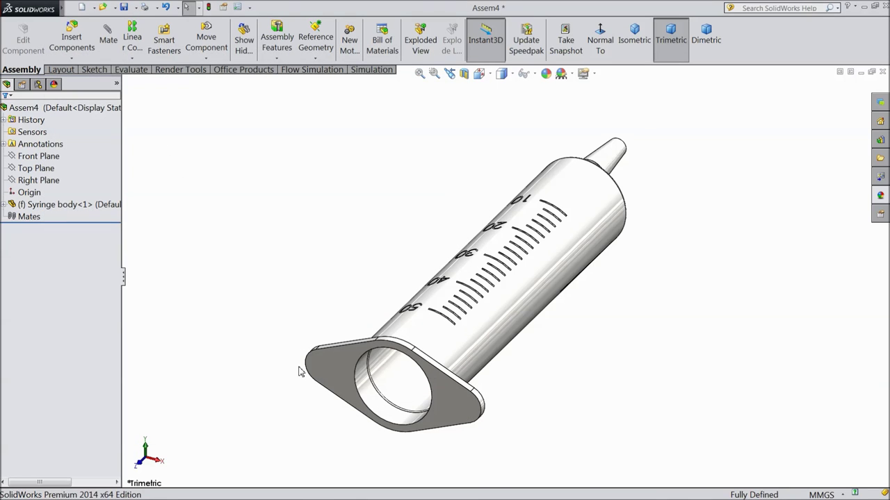
Insert the Plunger part from the Syringe folder and place it upright beside the syringe body's flange.
{"action": "left_click", "coordinate": [73, 36]}
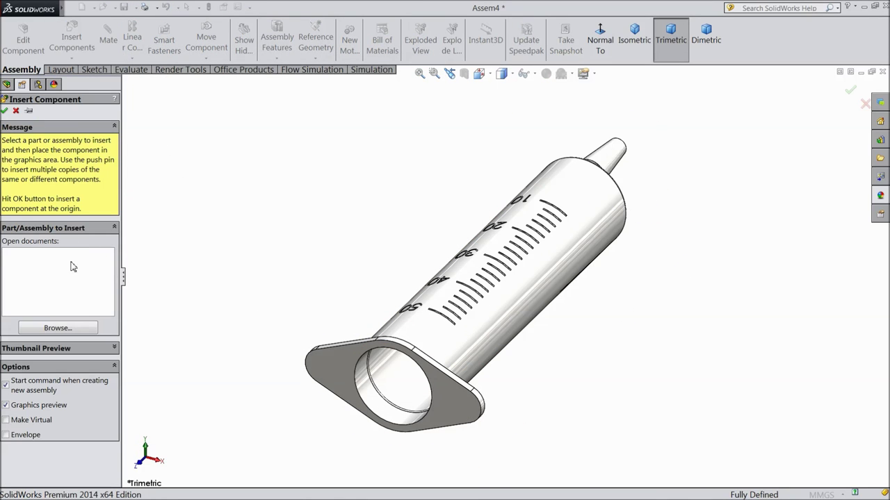
{"action": "left_click", "coordinate": [58, 328]}
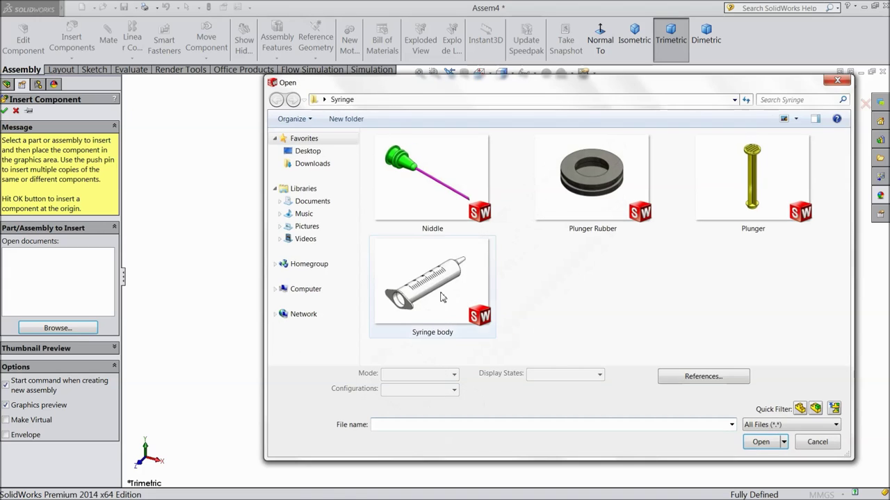
{"action": "left_click", "coordinate": [747, 200]}
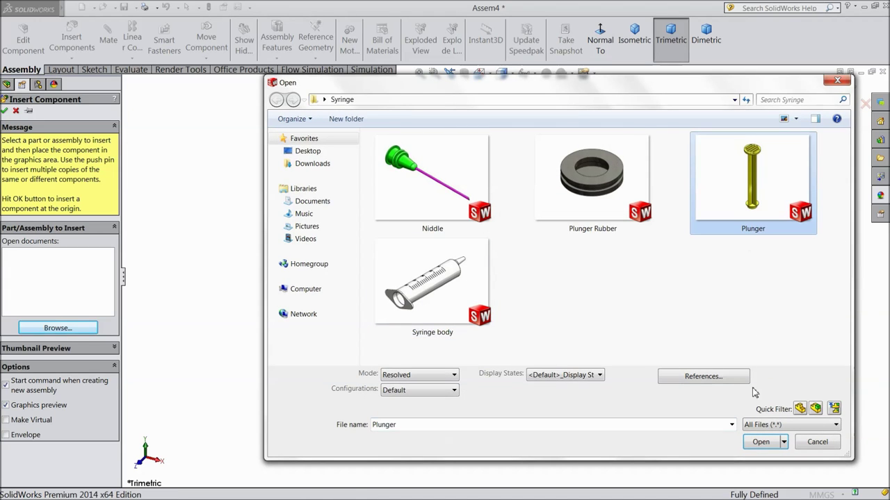
{"action": "left_click", "coordinate": [760, 442]}
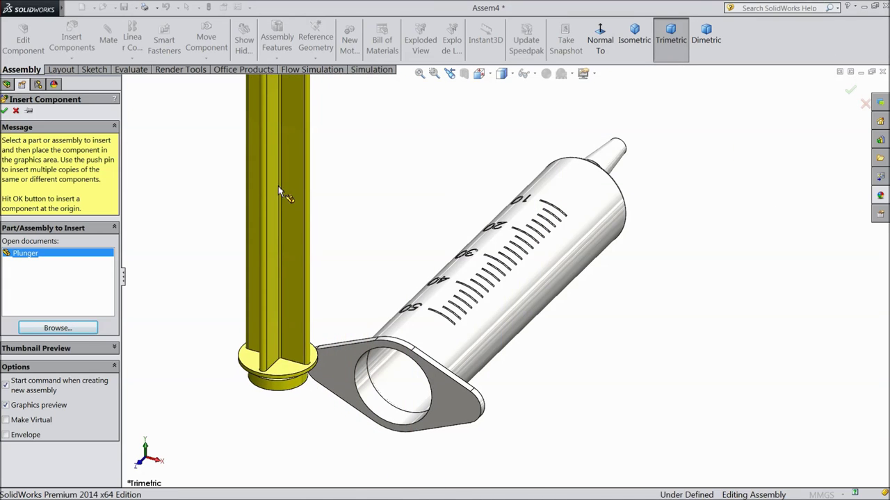
{"action": "left_click", "coordinate": [264, 263]}
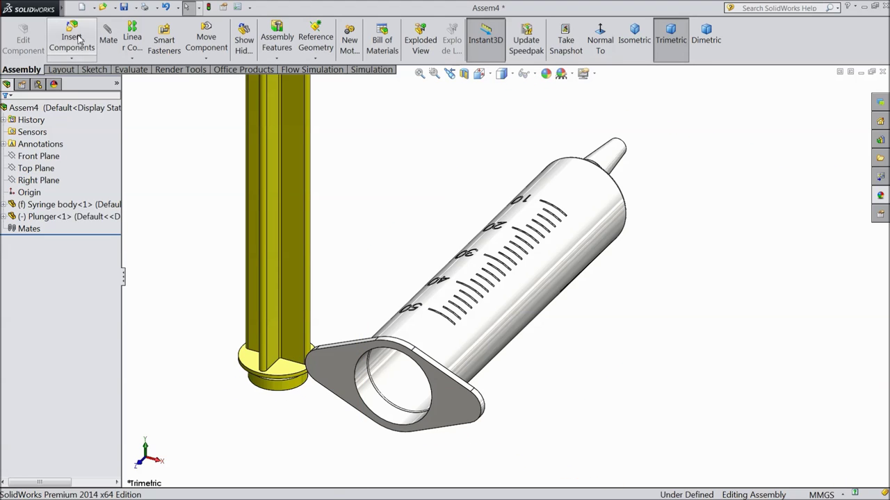
Insert the Plunger Rubber part from the Syringe folder and place it between the plunger and the syringe body.
{"action": "left_click", "coordinate": [72, 40]}
{"action": "left_click", "coordinate": [56, 328]}
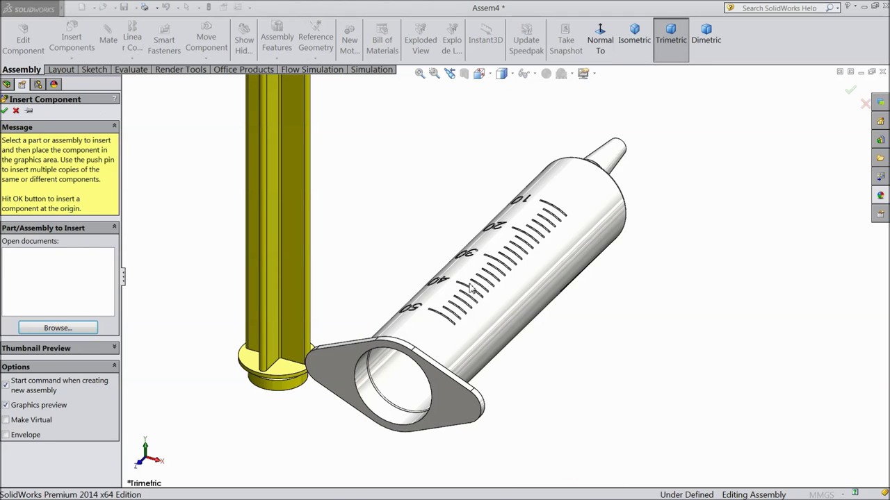
{"action": "left_click", "coordinate": [600, 201]}
{"action": "left_click", "coordinate": [761, 442]}
{"action": "left_click", "coordinate": [375, 242]}
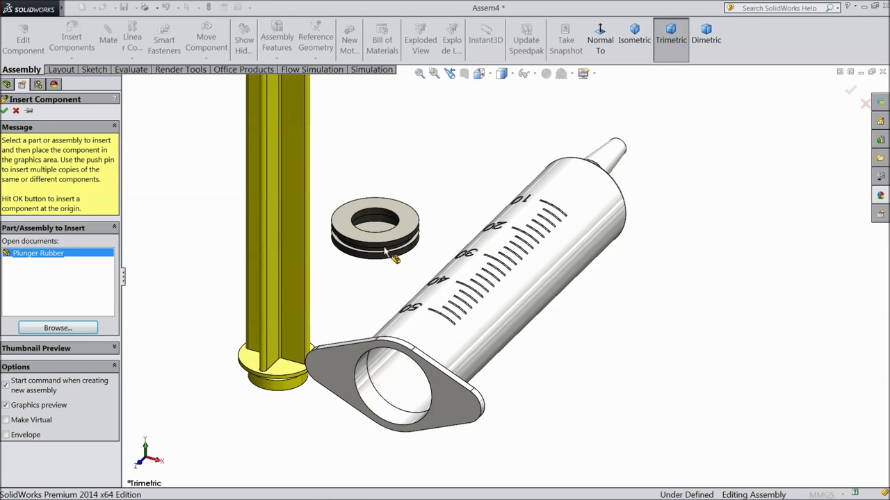
Try displaying the syringe body as transparent, and restore its opaque display.
{"action": "middle_click_drag", "start_coordinate": [389, 277], "coordinate": [455, 359]}
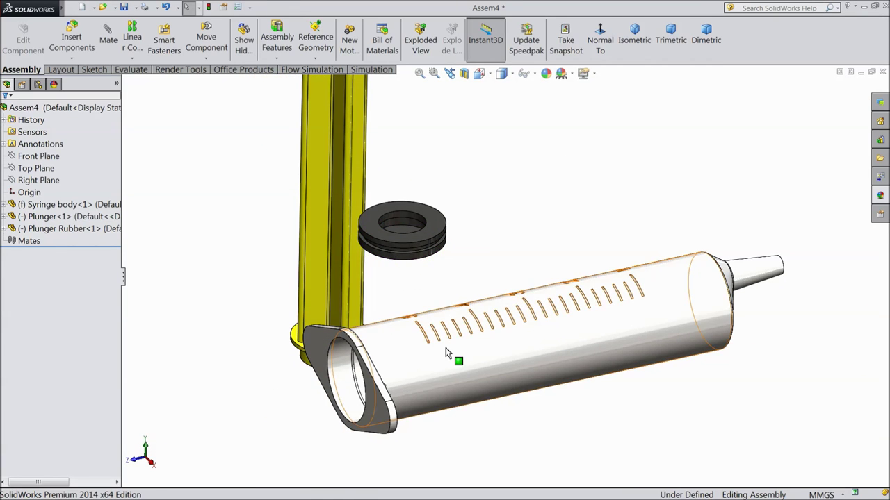
{"action": "left_click", "coordinate": [456, 360]}
{"action": "right_click", "coordinate": [455, 360]}
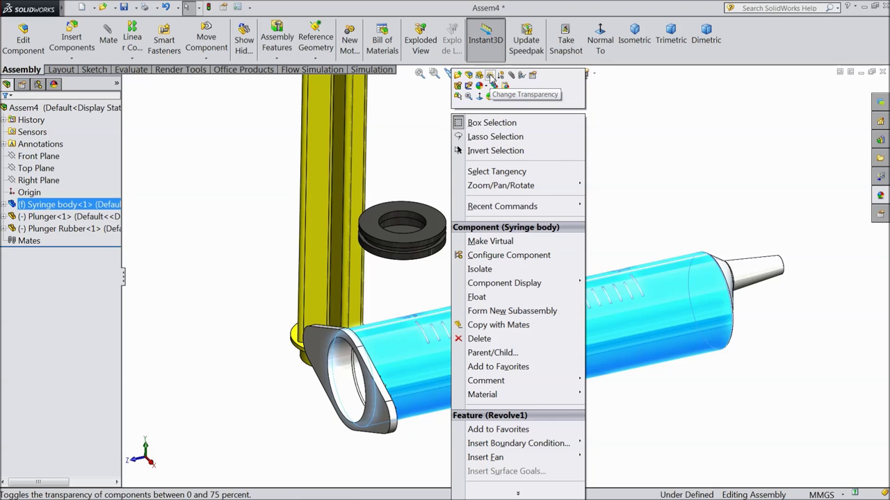
{"action": "left_click", "coordinate": [490, 76]}
{"action": "scroll", "coordinate": [520, 191], "scroll_direction": "down", "scroll_amount": 2}
{"action": "middle_click_drag", "start_coordinate": [520, 201], "coordinate": [490, 244]}
{"action": "scroll", "coordinate": [470, 260], "scroll_direction": "down", "scroll_amount": 2}
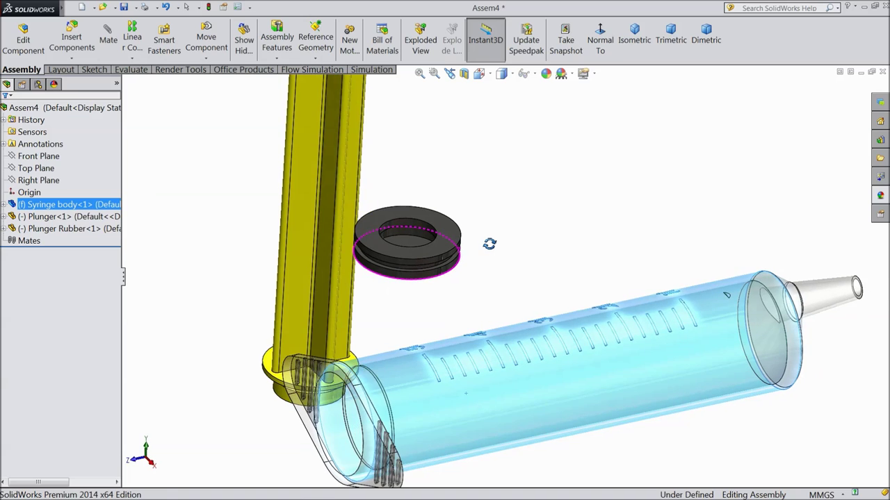
{"action": "right_click", "coordinate": [484, 403]}
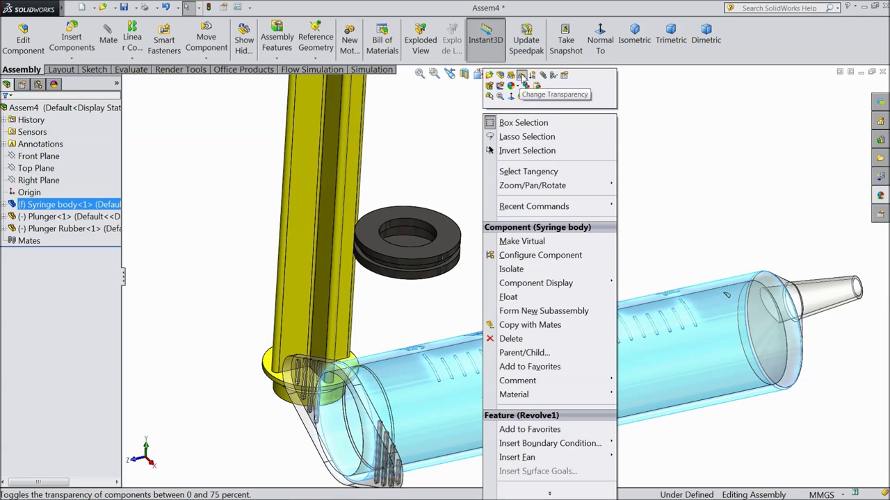
{"action": "left_click", "coordinate": [522, 77]}
Add a concentric mate between the syringe body's inner bore and the plunger rubber's outer cylindrical face.
{"action": "left_click_drag", "start_coordinate": [417, 257], "coordinate": [404, 293]}
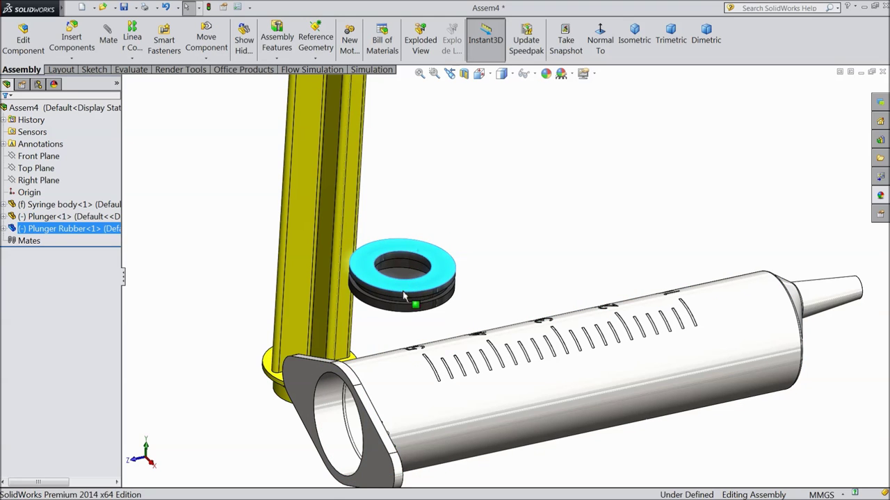
{"action": "left_click", "coordinate": [243, 281]}
{"action": "left_click", "coordinate": [109, 39]}
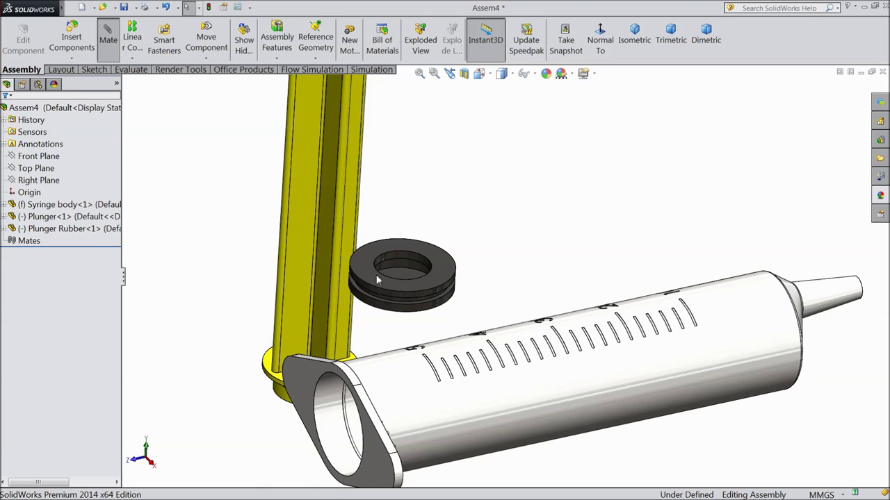
{"action": "scroll", "coordinate": [457, 397], "scroll_direction": "up", "scroll_amount": 2}
{"action": "scroll", "coordinate": [417, 417], "scroll_direction": "down", "scroll_amount": 3}
{"action": "middle_click_drag", "start_coordinate": [403, 377], "coordinate": [423, 373]}
{"action": "left_click", "coordinate": [396, 371]}
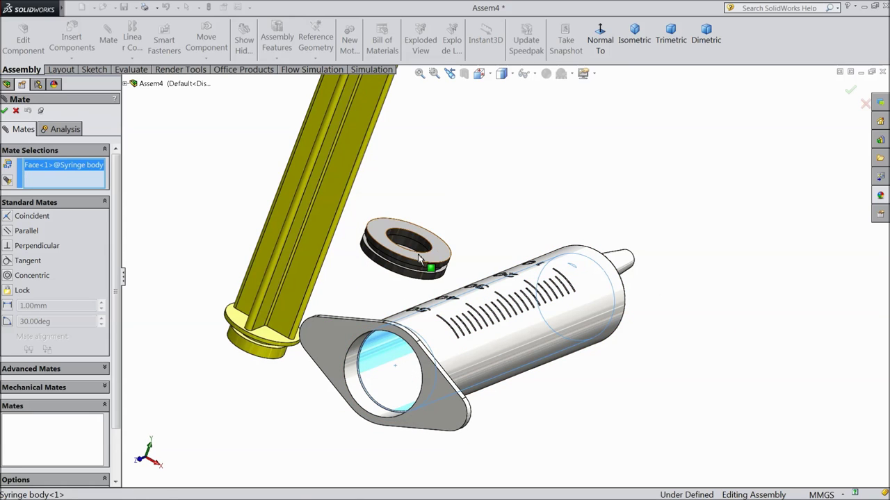
{"action": "left_click", "coordinate": [392, 274]}
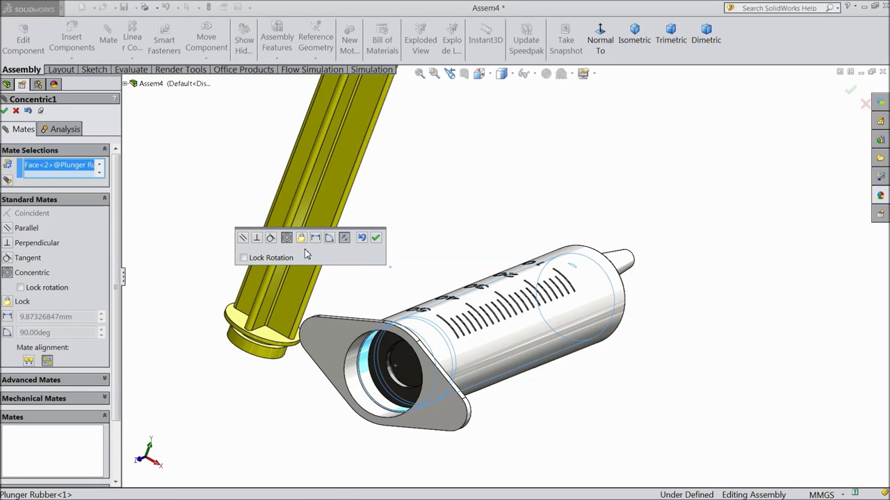
{"action": "left_click", "coordinate": [376, 239]}
Slide the plunger rubber out of the barrel in front of the flange and move the plunger clear of the syringe body.
{"action": "middle_click_drag", "start_coordinate": [487, 229], "coordinate": [446, 363]}
{"action": "left_click_drag", "start_coordinate": [408, 373], "coordinate": [342, 406]}
{"action": "scroll", "coordinate": [496, 281], "scroll_direction": "up", "scroll_amount": 5}
{"action": "middle_click_drag", "start_coordinate": [484, 287], "coordinate": [445, 278]}
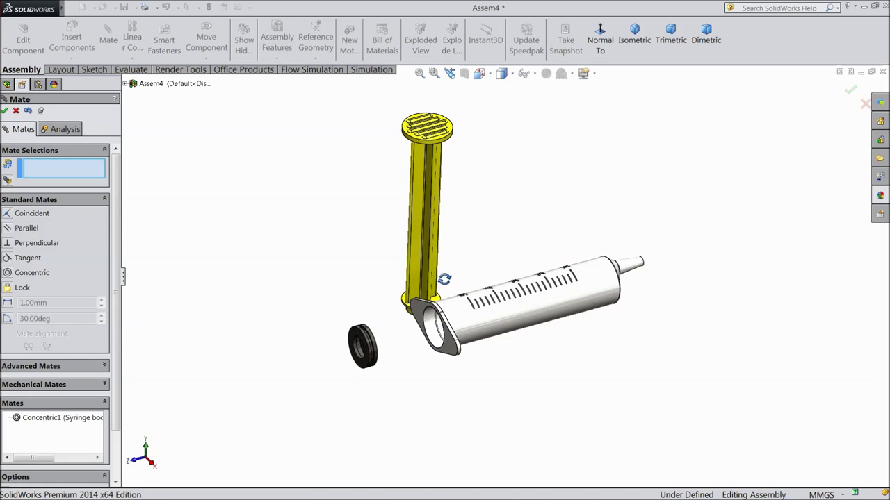
{"action": "left_click_drag", "start_coordinate": [433, 260], "coordinate": [301, 302]}
Add a concentric mate between the plunger rubber's inner hole and the cylindrical end boss of the plunger.
{"action": "scroll", "coordinate": [365, 368], "scroll_direction": "down", "scroll_amount": 5}
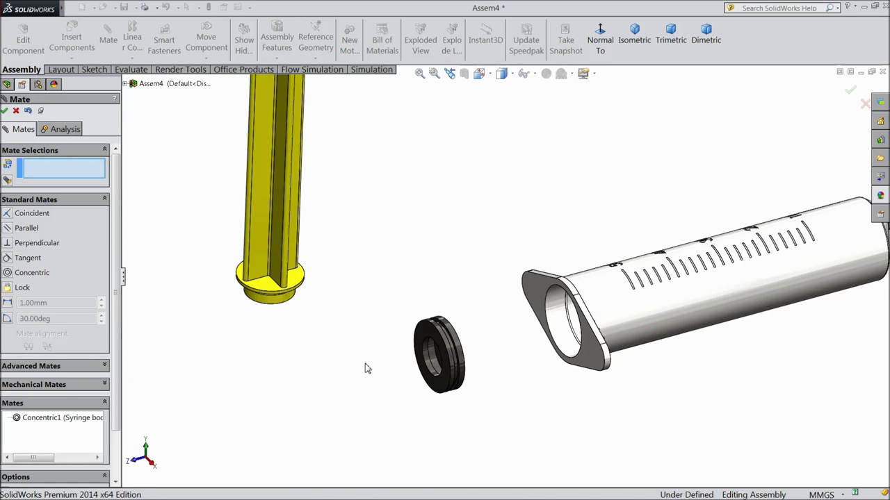
{"action": "left_click", "coordinate": [416, 360]}
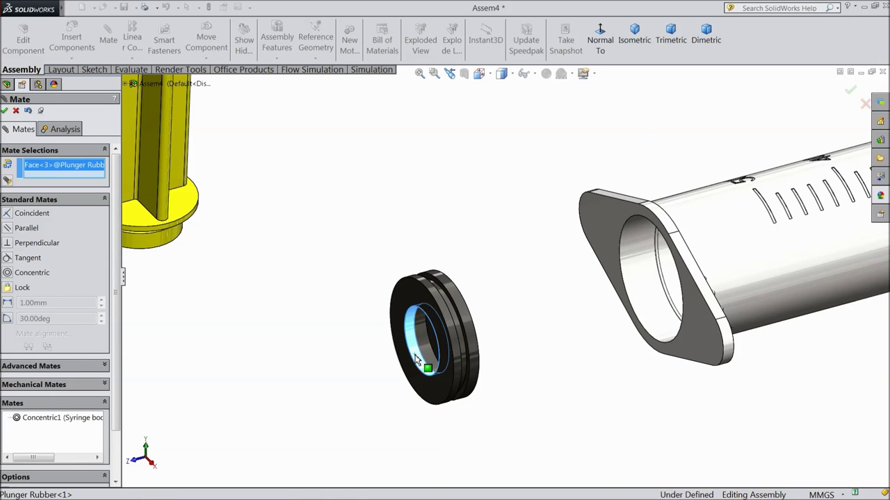
{"action": "middle_click_drag", "start_coordinate": [186, 272], "coordinate": [179, 264]}
{"action": "left_click", "coordinate": [206, 255]}
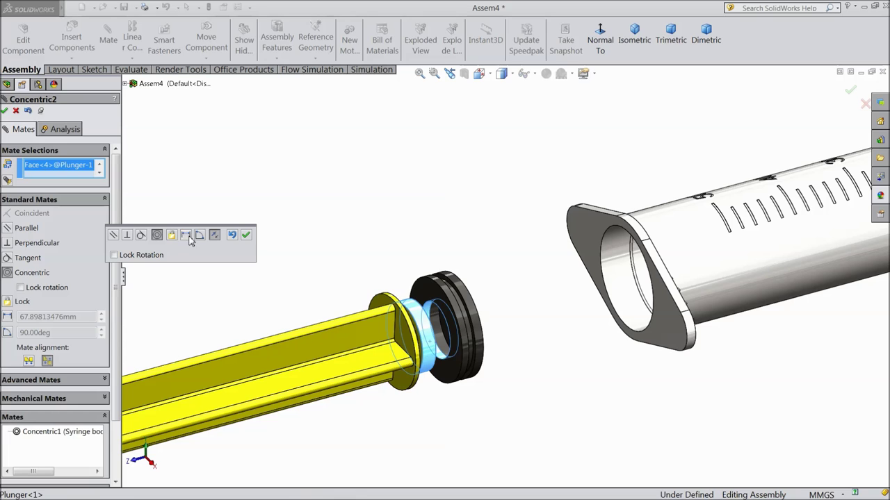
{"action": "left_click", "coordinate": [248, 237]}
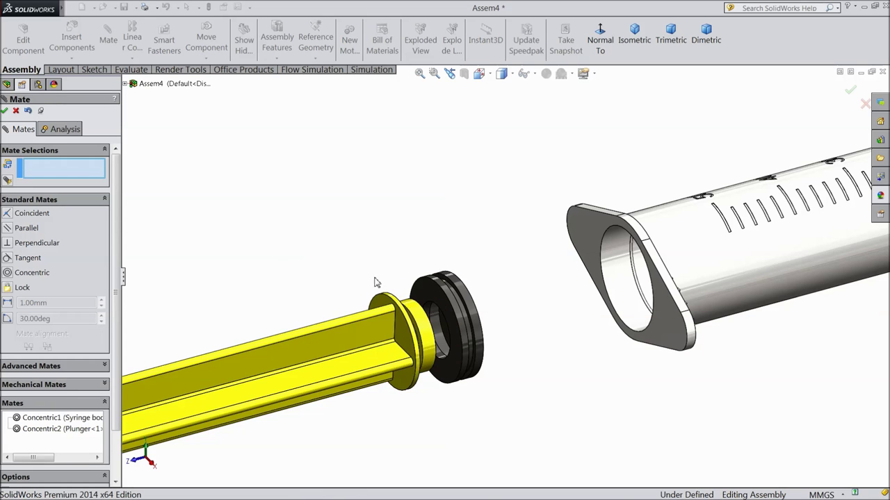
Add a coincident mate between the plunger rubber's open end face and the face of the plunger's end disc.
{"action": "scroll", "coordinate": [435, 338], "scroll_direction": "up", "scroll_amount": 3}
{"action": "middle_click_drag", "start_coordinate": [471, 334], "coordinate": [459, 299]}
{"action": "scroll", "coordinate": [467, 312], "scroll_direction": "down", "scroll_amount": 5}
{"action": "left_click", "coordinate": [522, 278]}
{"action": "left_click", "coordinate": [430, 296]}
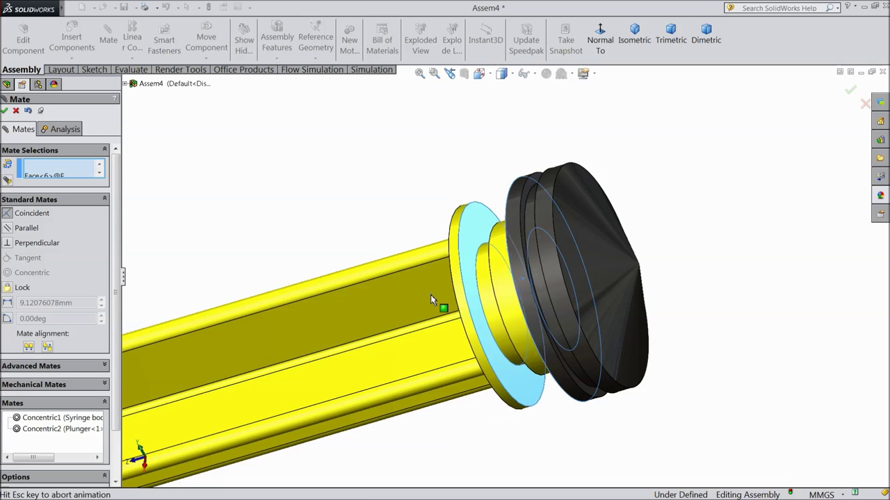
{"action": "left_click", "coordinate": [416, 310]}
Slide the plunger with its rubber about halfway into the syringe body and finish mating.
{"action": "scroll", "coordinate": [441, 285], "scroll_direction": "down", "scroll_amount": 3}
{"action": "middle_click_drag", "start_coordinate": [441, 285], "coordinate": [501, 251]}
{"action": "scroll", "coordinate": [501, 251], "scroll_direction": "down", "scroll_amount": 3}
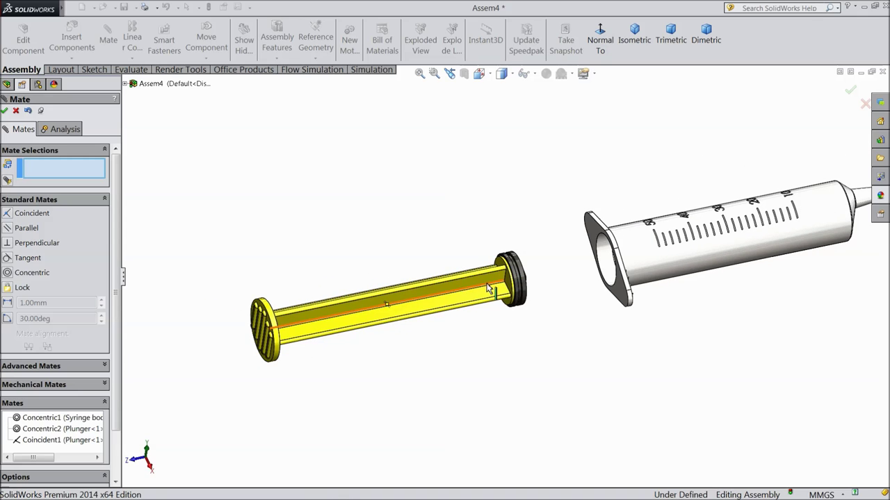
{"action": "left_click_drag", "start_coordinate": [519, 278], "coordinate": [685, 252]}
{"action": "scroll", "coordinate": [556, 275], "scroll_direction": "down", "scroll_amount": 2}
{"action": "key", "text": "f"}
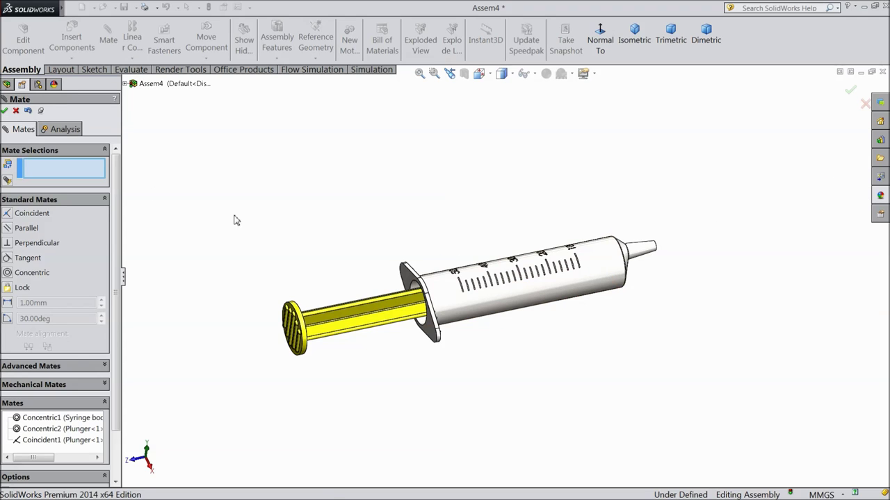
{"action": "left_click", "coordinate": [16, 112]}
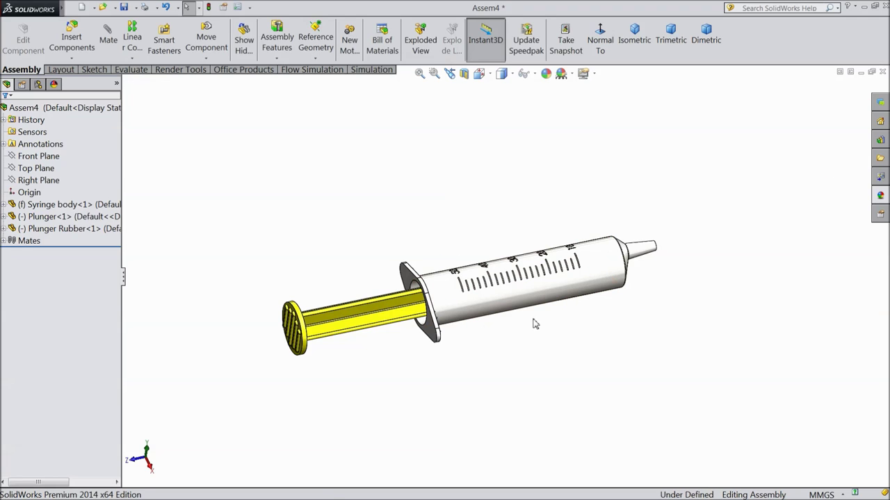
Make the syringe body transparent so the plunger and rubber show inside the barrel.
{"action": "left_click", "coordinate": [483, 300]}
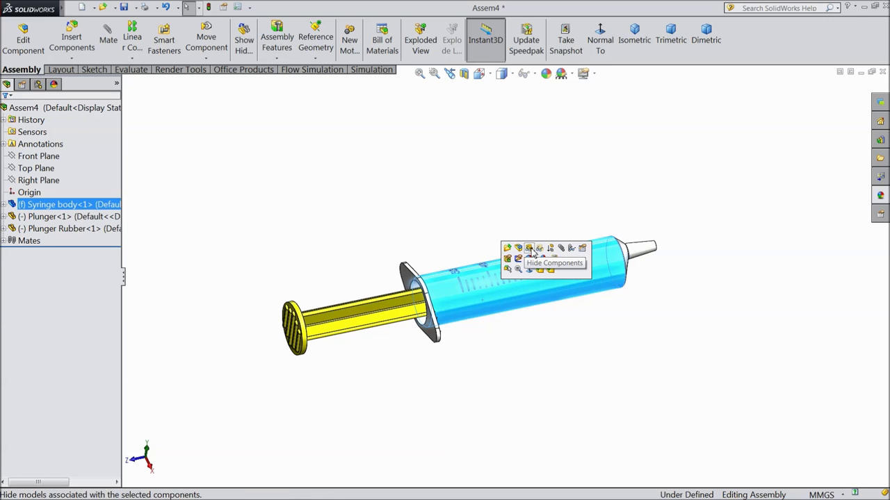
{"action": "middle_click_drag", "start_coordinate": [533, 363], "coordinate": [486, 367]}
{"action": "left_click", "coordinate": [505, 397]}
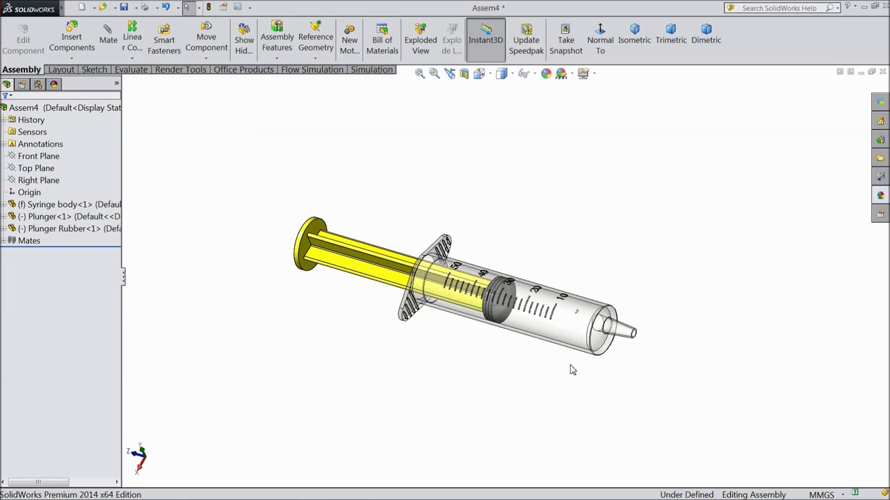
{"action": "scroll", "coordinate": [566, 370], "scroll_direction": "down", "scroll_amount": 3}
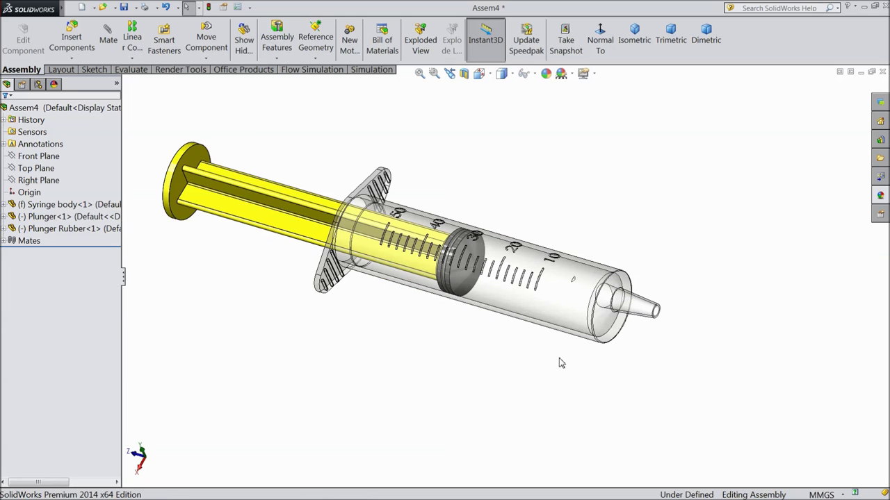
Insert the Niddle part from the Syringe folder and place it near the syringe body's nozzle.
{"action": "left_click", "coordinate": [82, 8]}
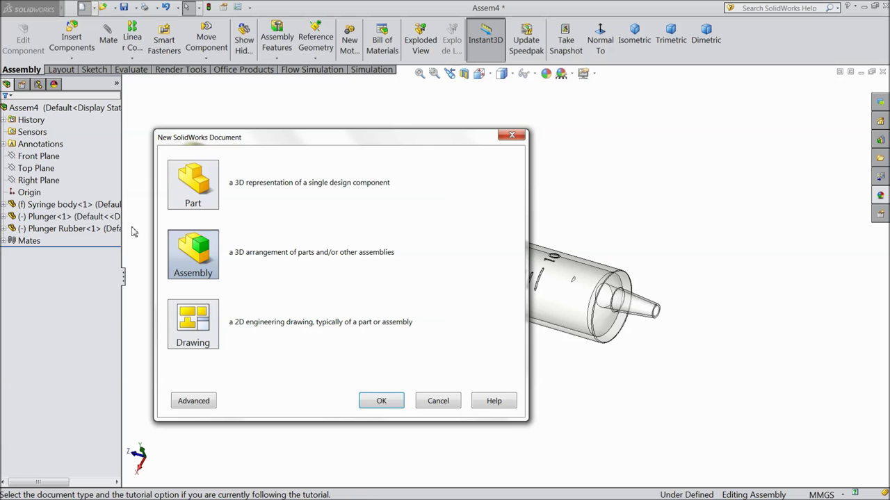
{"action": "left_click", "coordinate": [511, 135]}
{"action": "left_click", "coordinate": [72, 38]}
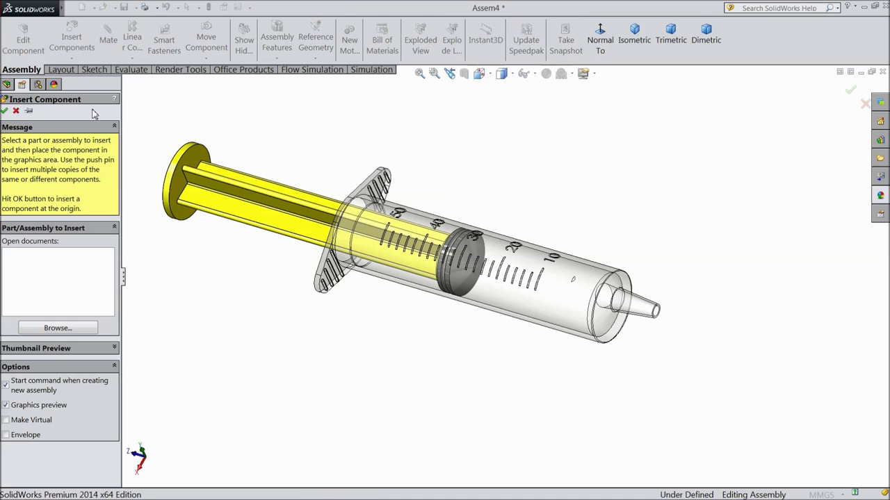
{"action": "left_click", "coordinate": [56, 328]}
{"action": "left_click", "coordinate": [434, 219]}
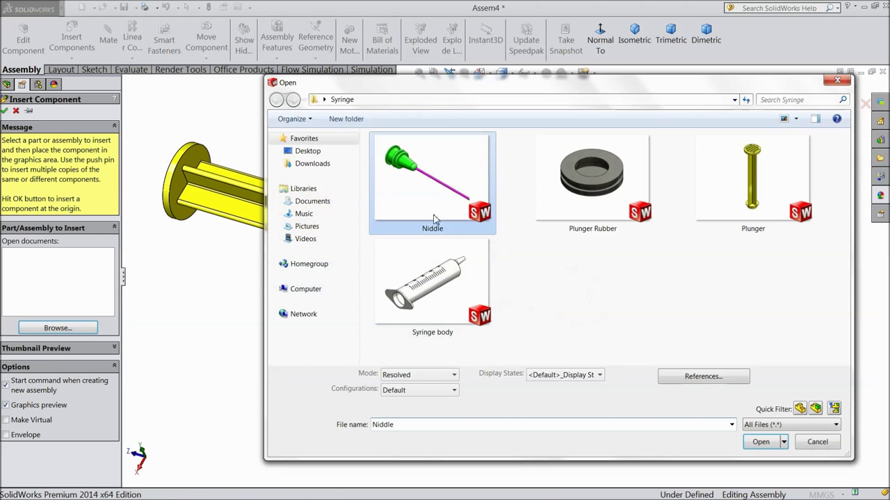
{"action": "left_click", "coordinate": [757, 444]}
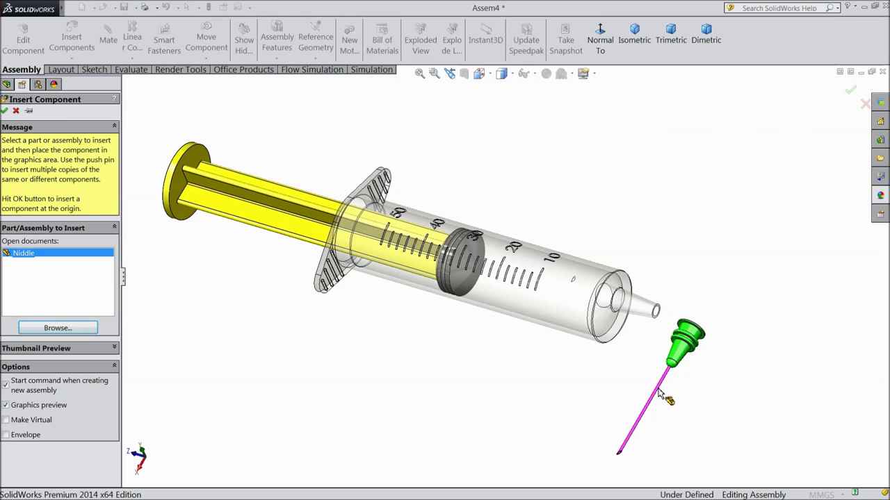
{"action": "left_click", "coordinate": [661, 394]}
Add a concentric mate between the nozzle's conical face and the needle hub's inner face, flipping the alignment so the needle points outward.
{"action": "scroll", "coordinate": [647, 363], "scroll_direction": "down", "scroll_amount": 2}
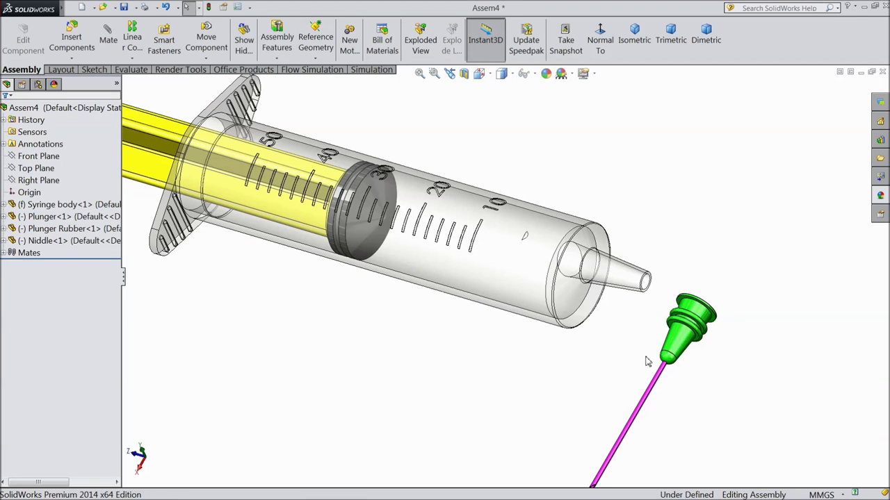
{"action": "left_click", "coordinate": [108, 43]}
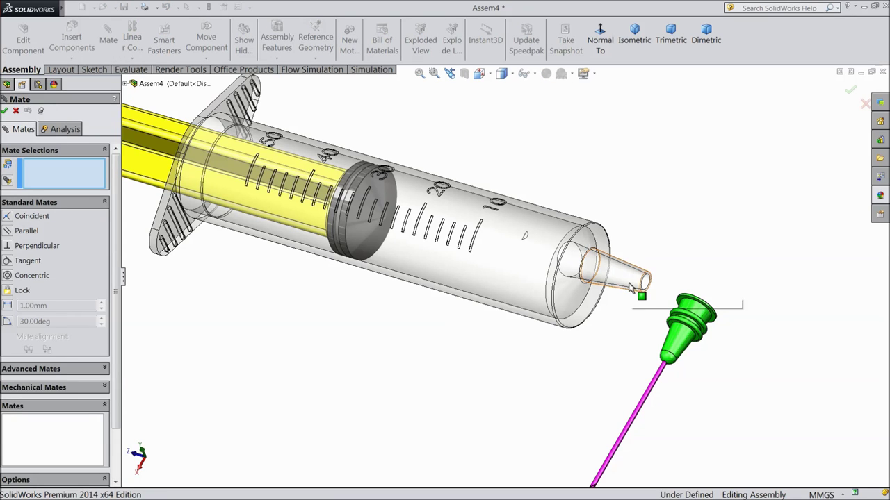
{"action": "middle_click_drag", "start_coordinate": [661, 327], "coordinate": [615, 357]}
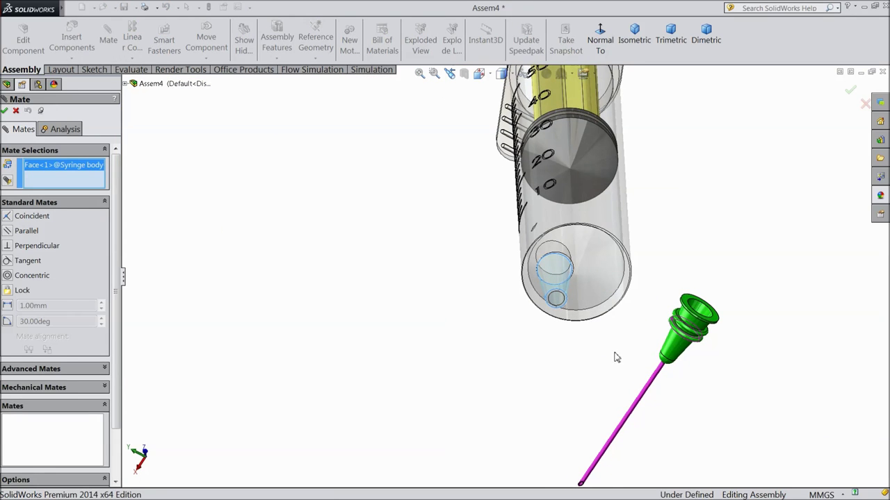
{"action": "left_click", "coordinate": [705, 316]}
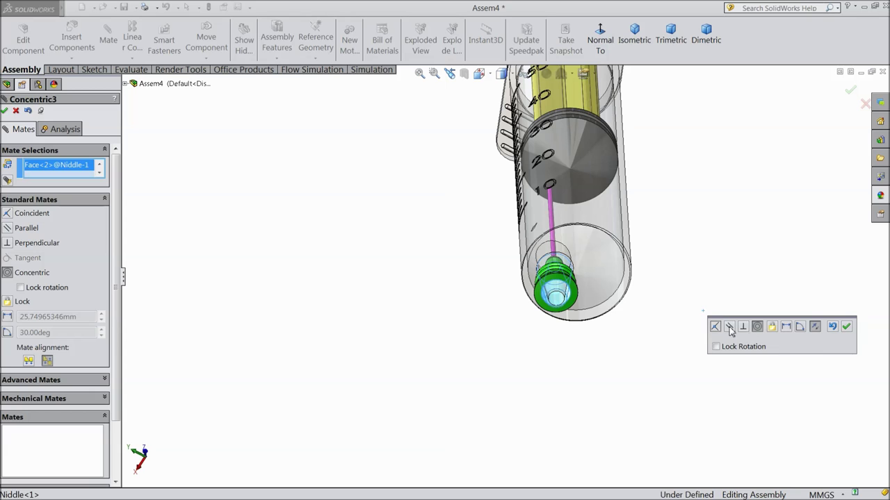
{"action": "left_click", "coordinate": [816, 328]}
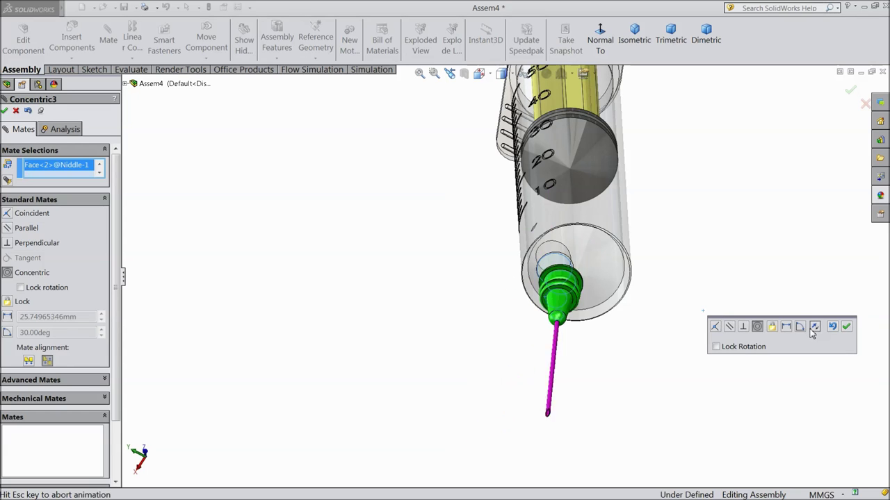
{"action": "left_click", "coordinate": [846, 328]}
Position the needle along the nozzle axis with its hub opening over the nozzle's tip.
{"action": "middle_click_drag", "start_coordinate": [693, 337], "coordinate": [672, 345]}
{"action": "mouse_move", "coordinate": [580, 319]}
{"action": "middle_mouse_down"}
{"action": "mouse_move", "coordinate": [665, 317]}
{"action": "mouse_move", "coordinate": [596, 316]}
{"action": "middle_mouse_up"}
{"action": "scroll", "coordinate": [596, 317], "scroll_direction": "down", "scroll_amount": 5}
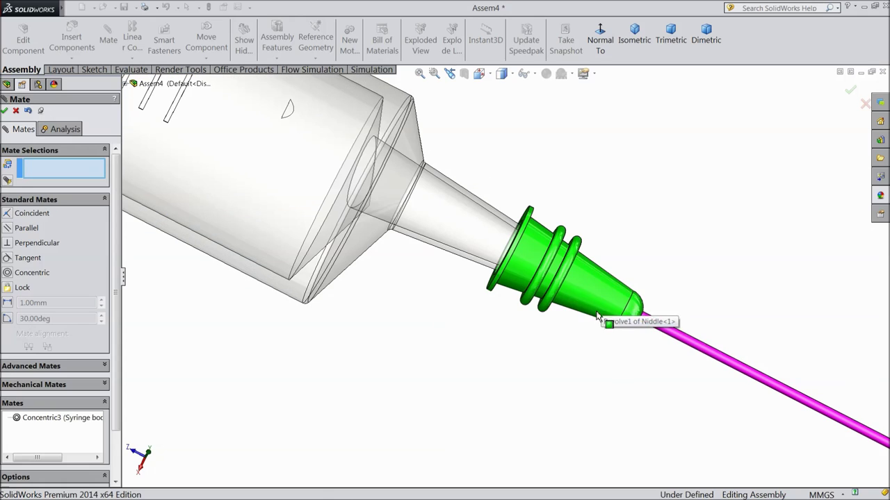
{"action": "mouse_move", "coordinate": [570, 287]}
{"action": "left_mouse_down"}
{"action": "mouse_move", "coordinate": [635, 309]}
{"action": "mouse_move", "coordinate": [580, 279]}
{"action": "mouse_move", "coordinate": [496, 253]}
{"action": "mouse_move", "coordinate": [577, 277]}
{"action": "left_mouse_up"}
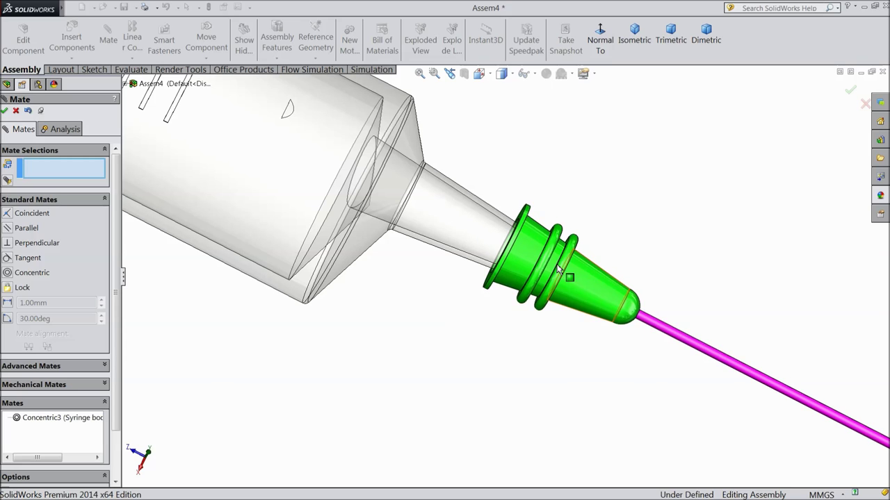
Add a coincident mate between the nozzle's conical face and the needle hub's inner opening edge, and finish mating.
{"action": "scroll", "coordinate": [466, 221], "scroll_direction": "down", "scroll_amount": 4}
{"action": "left_click_drag", "start_coordinate": [486, 212], "coordinate": [516, 241]}
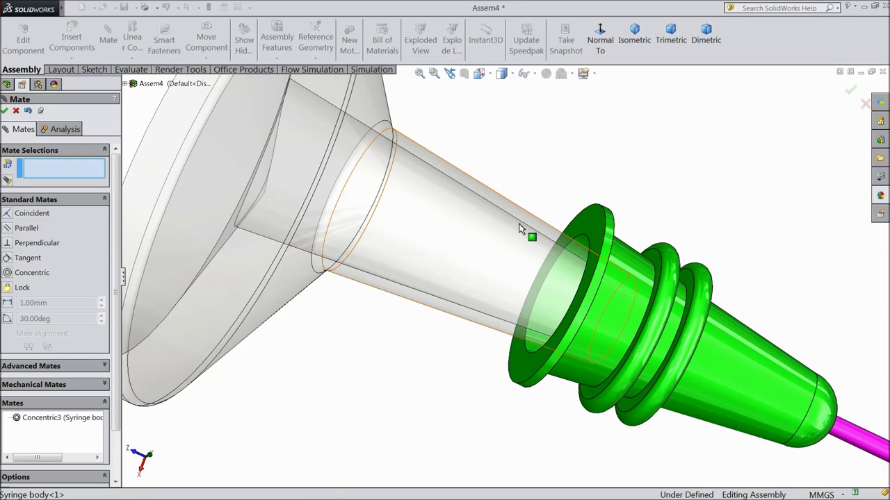
{"action": "left_click", "coordinate": [521, 231]}
{"action": "scroll", "coordinate": [549, 254], "scroll_direction": "down", "scroll_amount": 2}
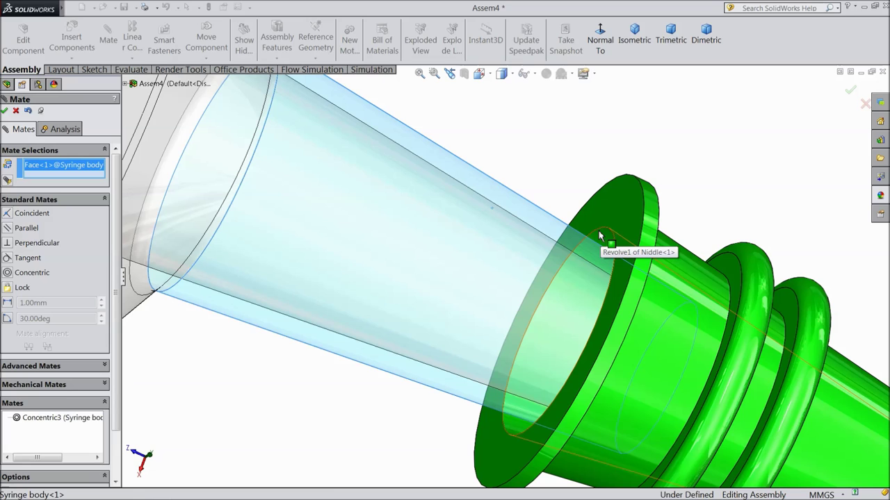
{"action": "left_click", "coordinate": [598, 235]}
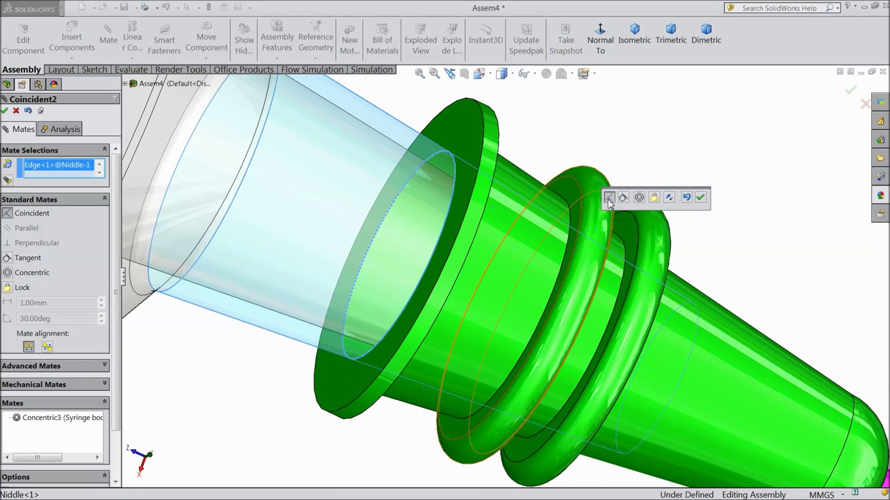
{"action": "left_click", "coordinate": [702, 199]}
{"action": "scroll", "coordinate": [514, 291], "scroll_direction": "up", "scroll_amount": 6}
{"action": "scroll", "coordinate": [487, 320], "scroll_direction": "up", "scroll_amount": 5}
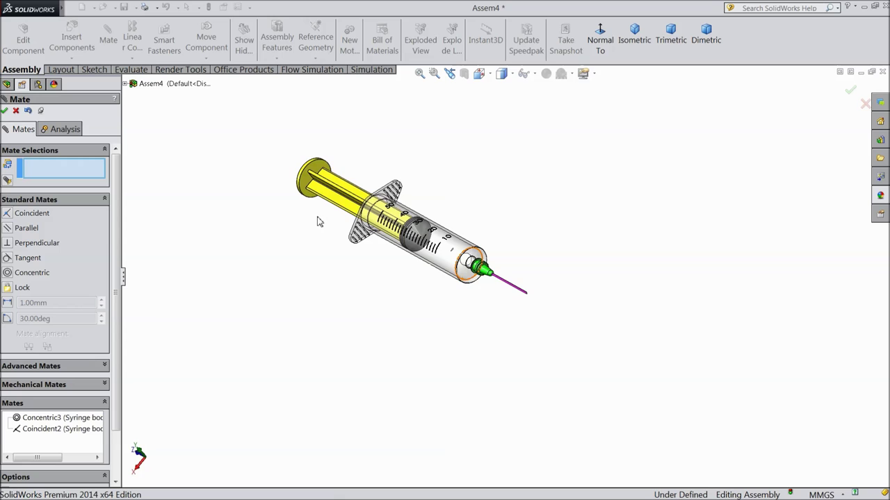
{"action": "scroll", "coordinate": [355, 204], "scroll_direction": "down", "scroll_amount": 3}
{"action": "middle_click_drag", "start_coordinate": [391, 264], "coordinate": [394, 282]}
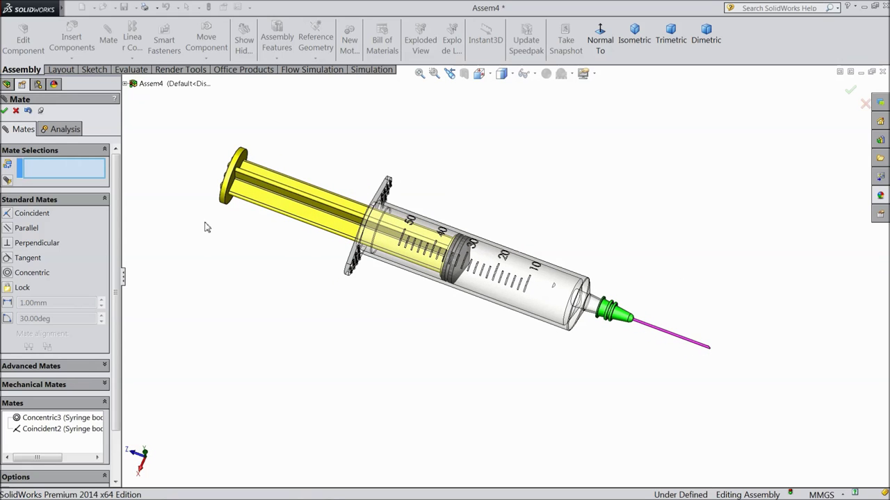
{"action": "left_click", "coordinate": [4, 111]}
Slide the plunger with its rubber along the barrel toward the nozzle and inspect the assembled syringe from both ends.
{"action": "scroll", "coordinate": [317, 234], "scroll_direction": "down", "scroll_amount": 3}
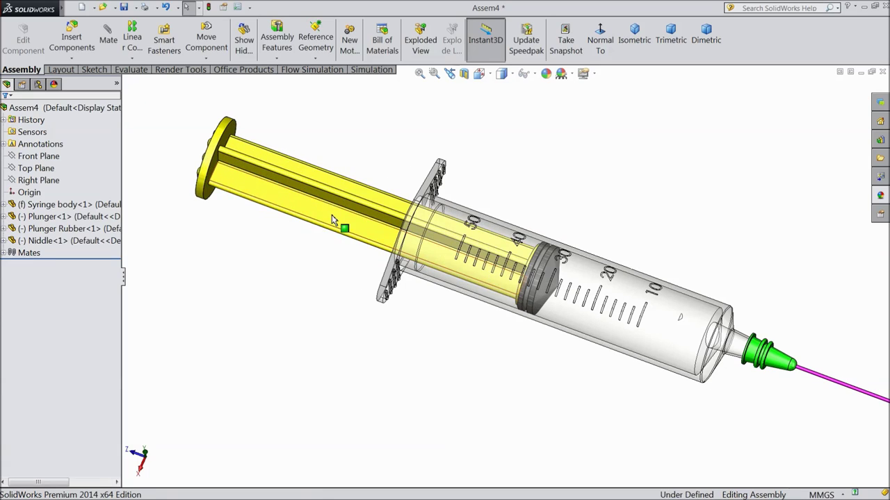
{"action": "left_click", "coordinate": [382, 230]}
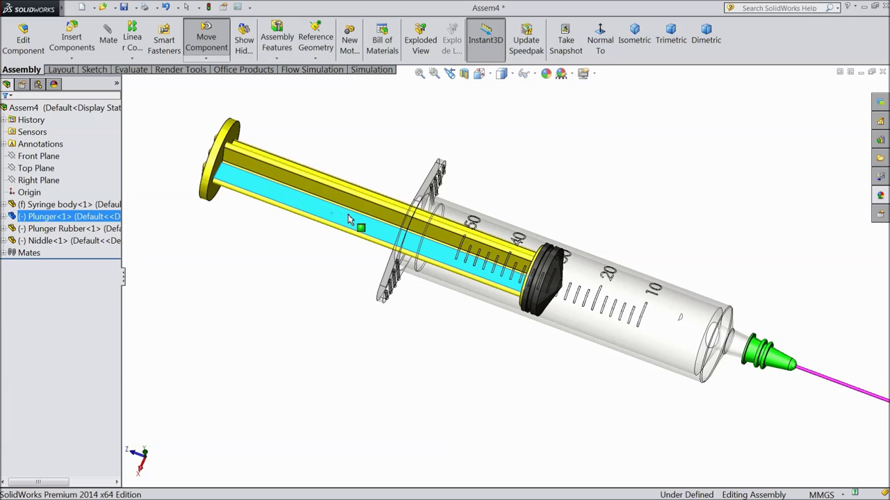
{"action": "middle_click_drag", "start_coordinate": [348, 220], "coordinate": [316, 271]}
{"action": "scroll", "coordinate": [318, 273], "scroll_direction": "up", "scroll_amount": 2}
{"action": "scroll", "coordinate": [407, 242], "scroll_direction": "down", "scroll_amount": 2}
{"action": "left_click_drag", "start_coordinate": [336, 227], "coordinate": [394, 250]}
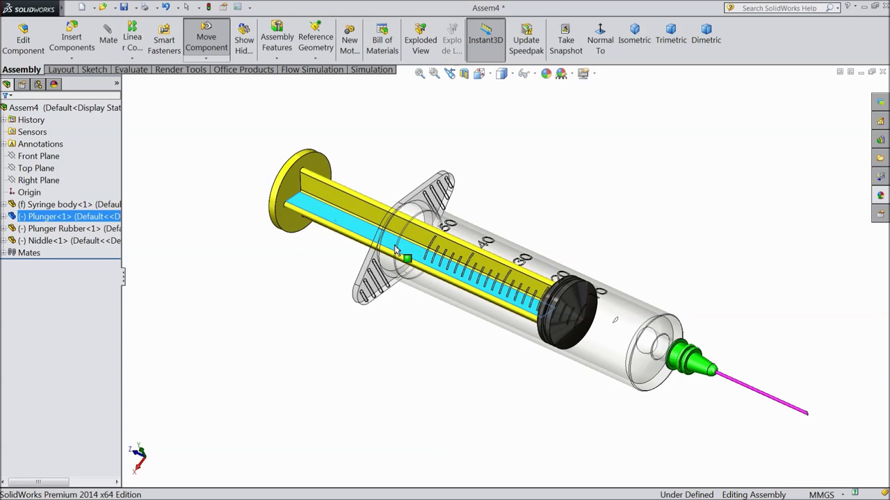
{"action": "middle_click_drag", "start_coordinate": [296, 269], "coordinate": [344, 287]}
{"action": "middle_click_drag", "start_coordinate": [347, 318], "coordinate": [588, 369]}
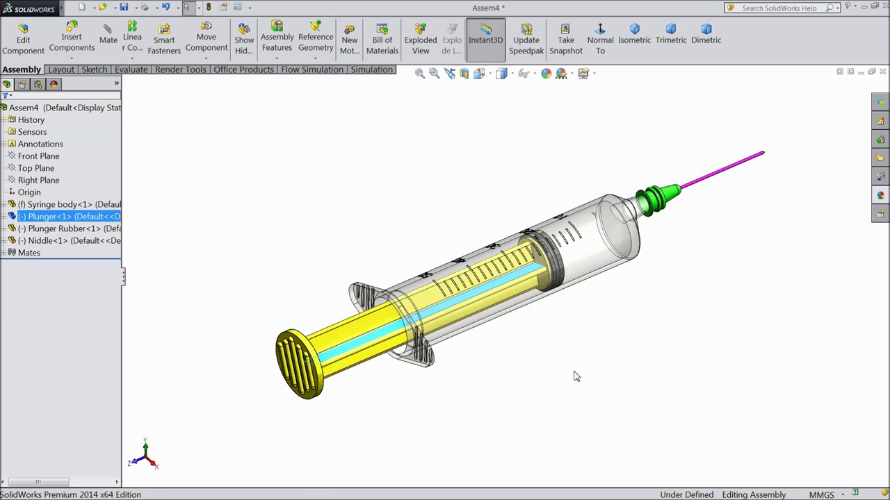
{"action": "middle_click_drag", "start_coordinate": [328, 437], "coordinate": [273, 347]}
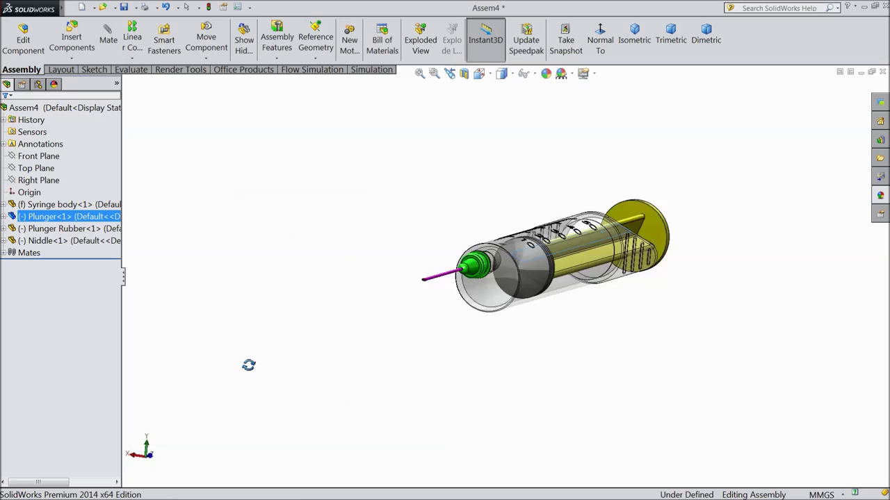
{"action": "middle_click_drag", "start_coordinate": [235, 376], "coordinate": [333, 426]}
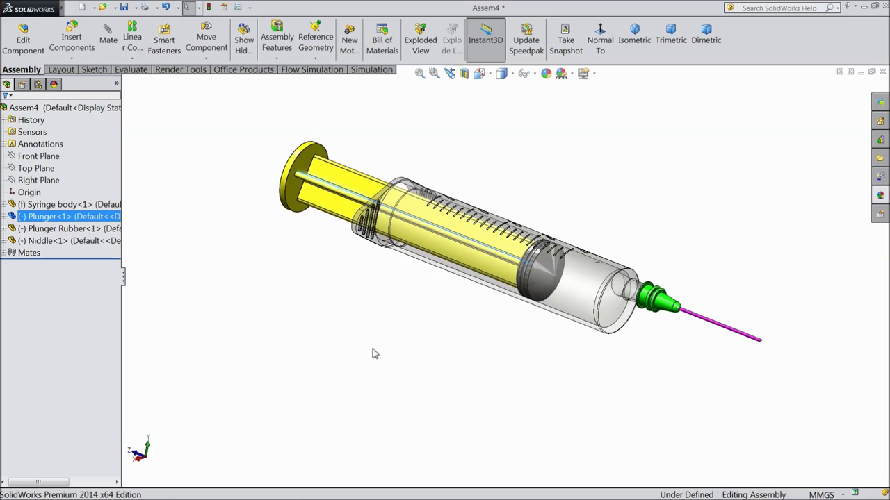